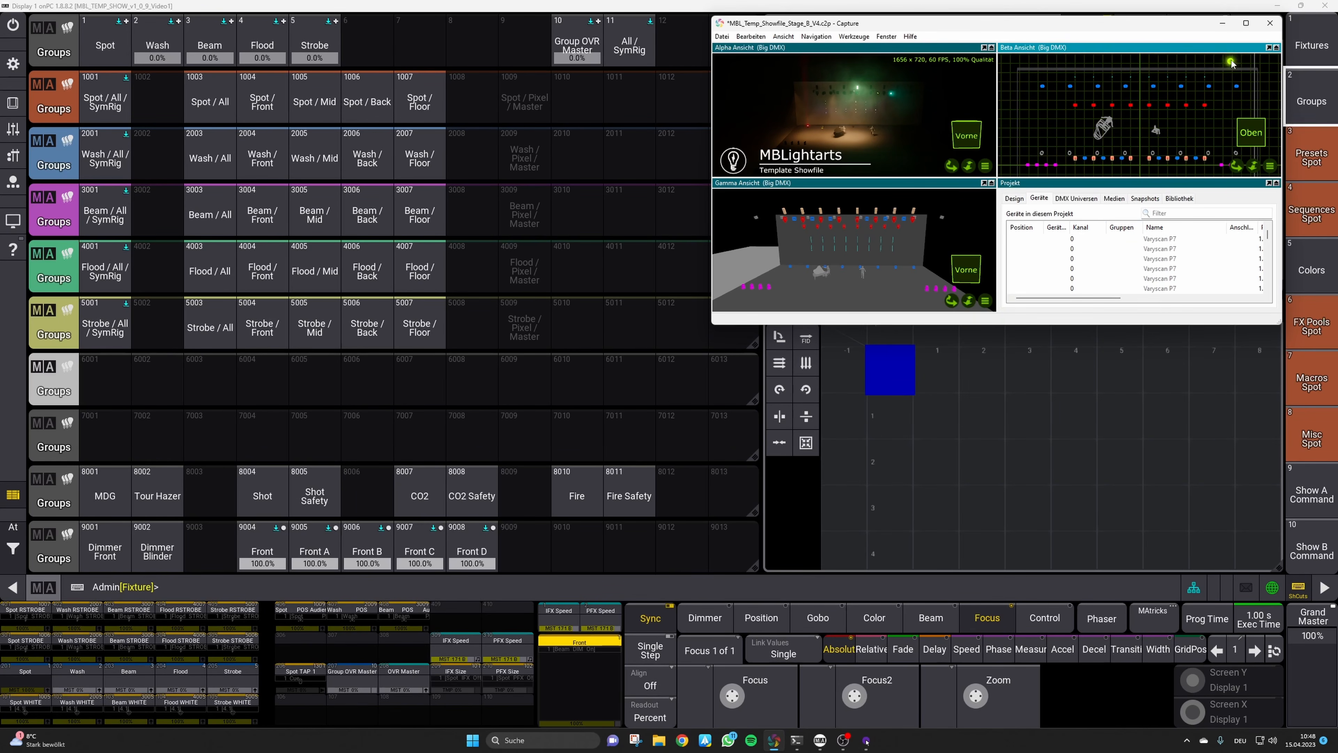
Examine the stage rig in Capture's enlarged Gamma view from several angles, then restore the view layout and window size
{"action": "left_click", "coordinate": [1246, 24]}
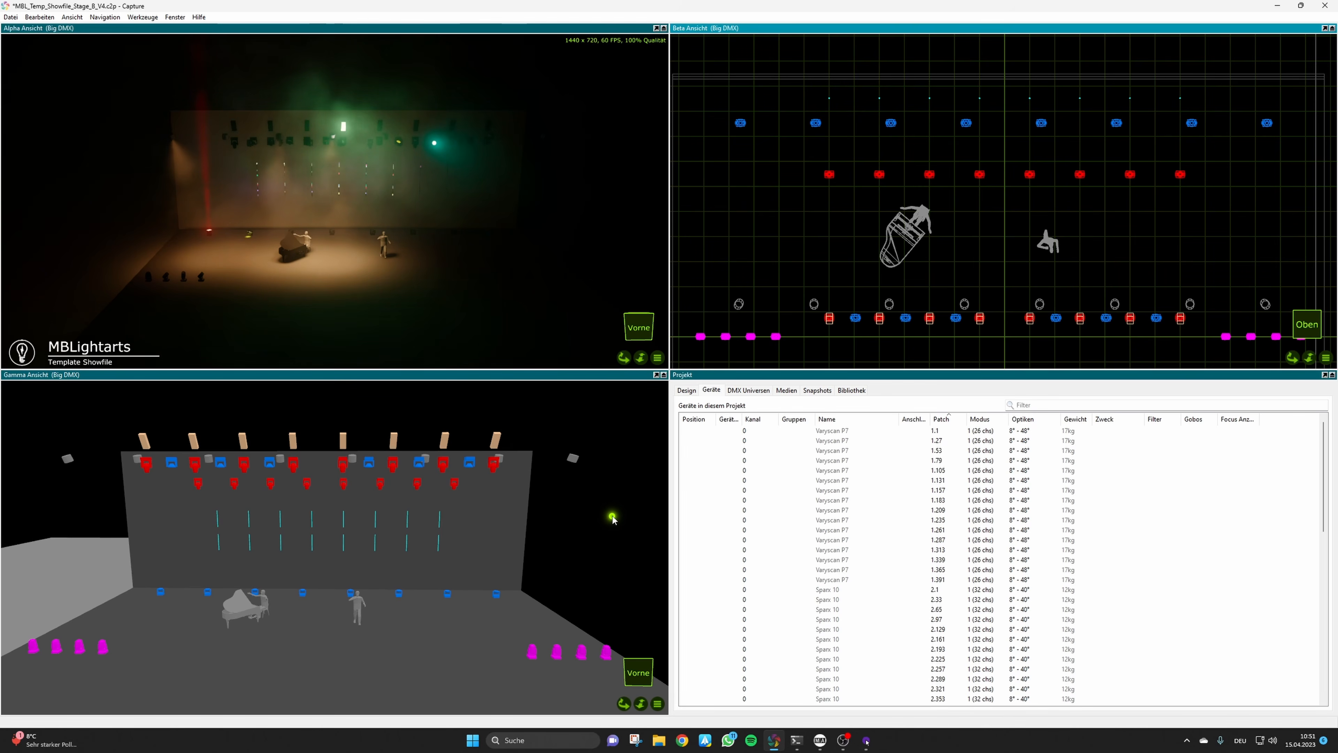
{"action": "left_click_drag", "start_coordinate": [311, 562], "coordinate": [315, 561]}
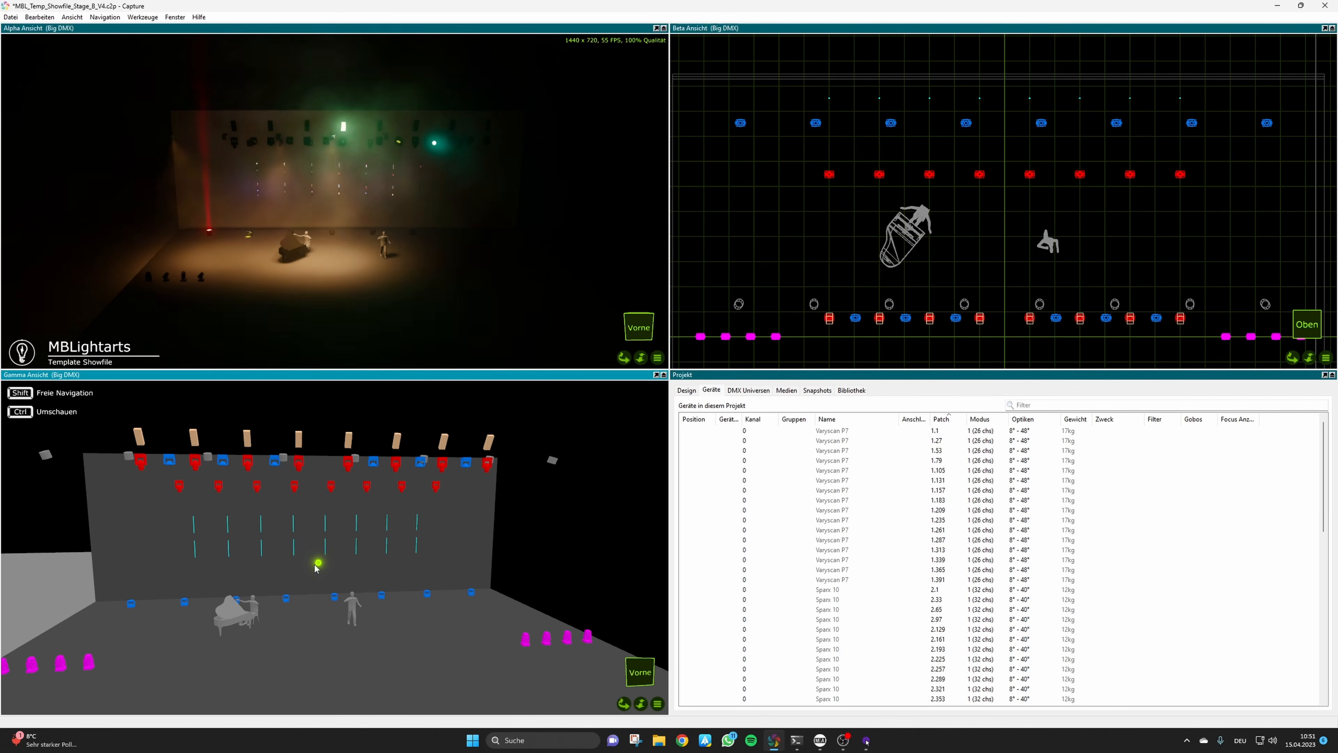
{"action": "left_click", "coordinate": [656, 374]}
{"action": "left_click_drag", "start_coordinate": [741, 376], "coordinate": [747, 414]}
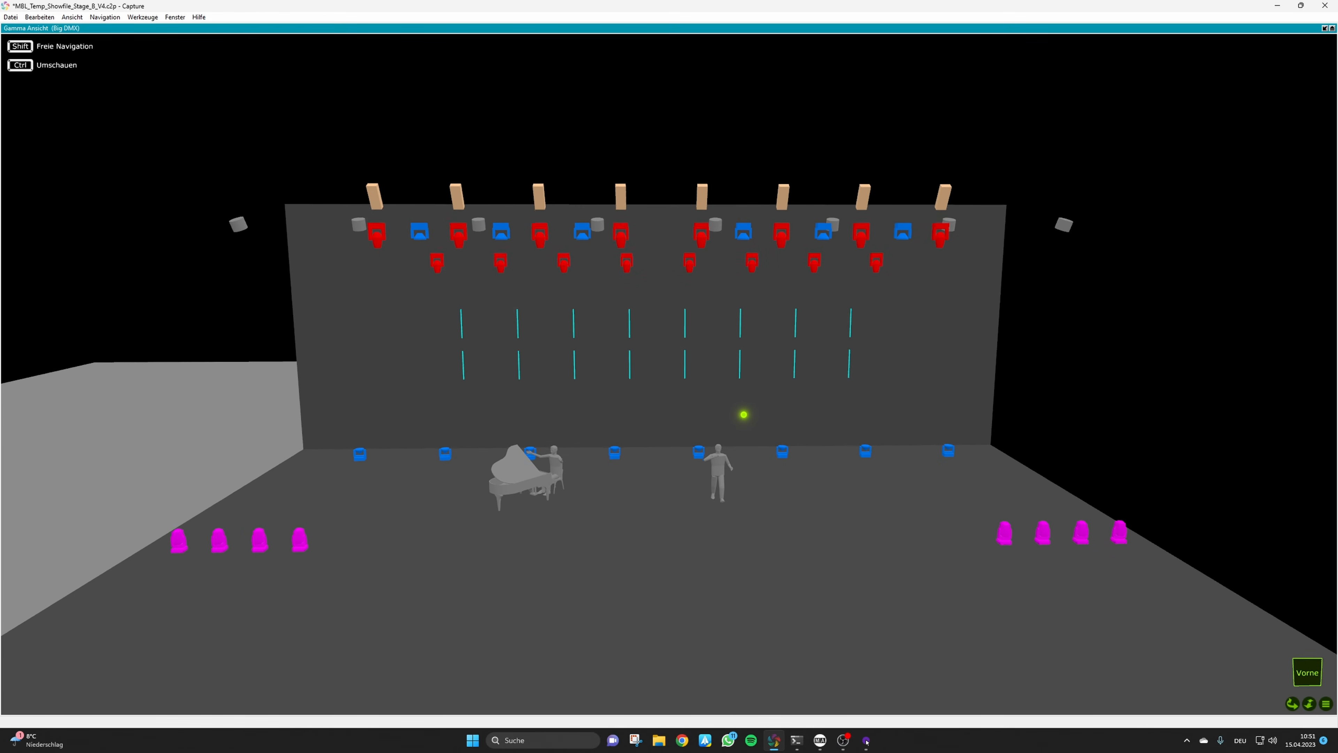
{"action": "left_click_drag", "start_coordinate": [744, 415], "coordinate": [745, 415]}
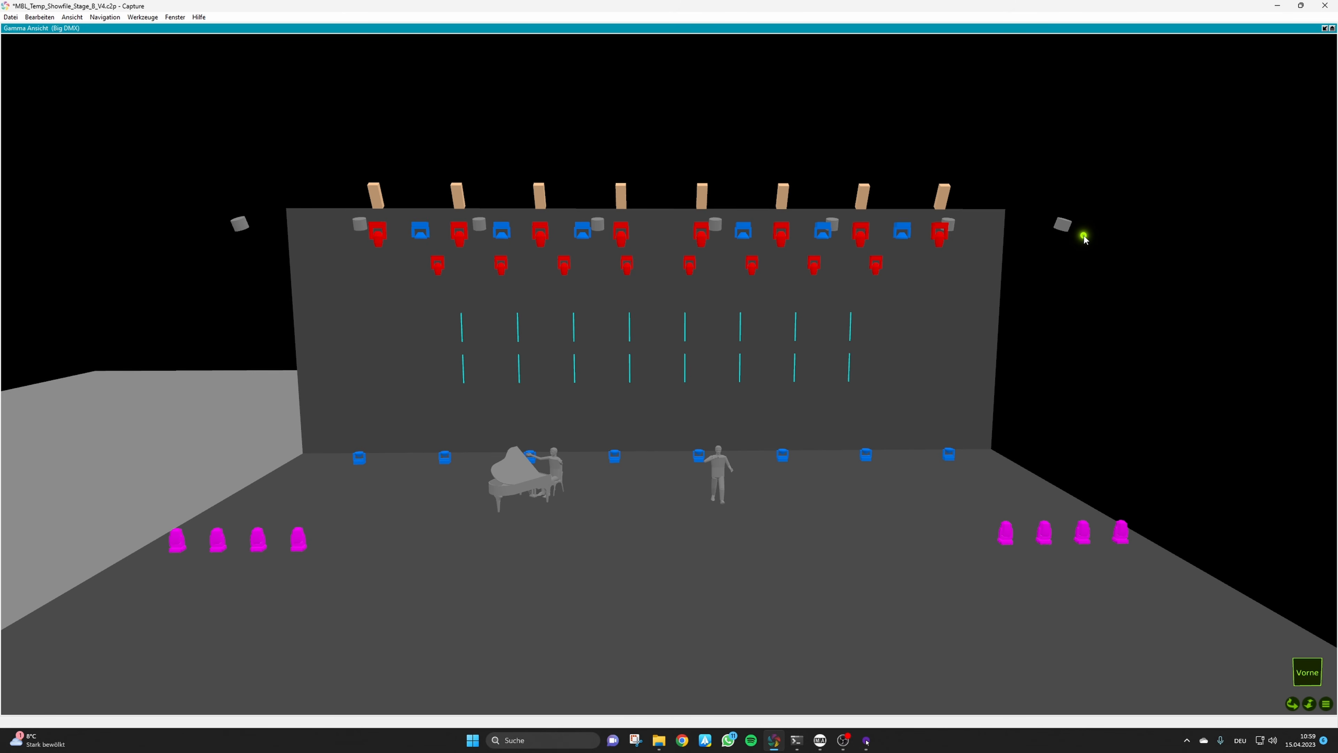
{"action": "left_click_drag", "start_coordinate": [1101, 275], "coordinate": [1099, 278]}
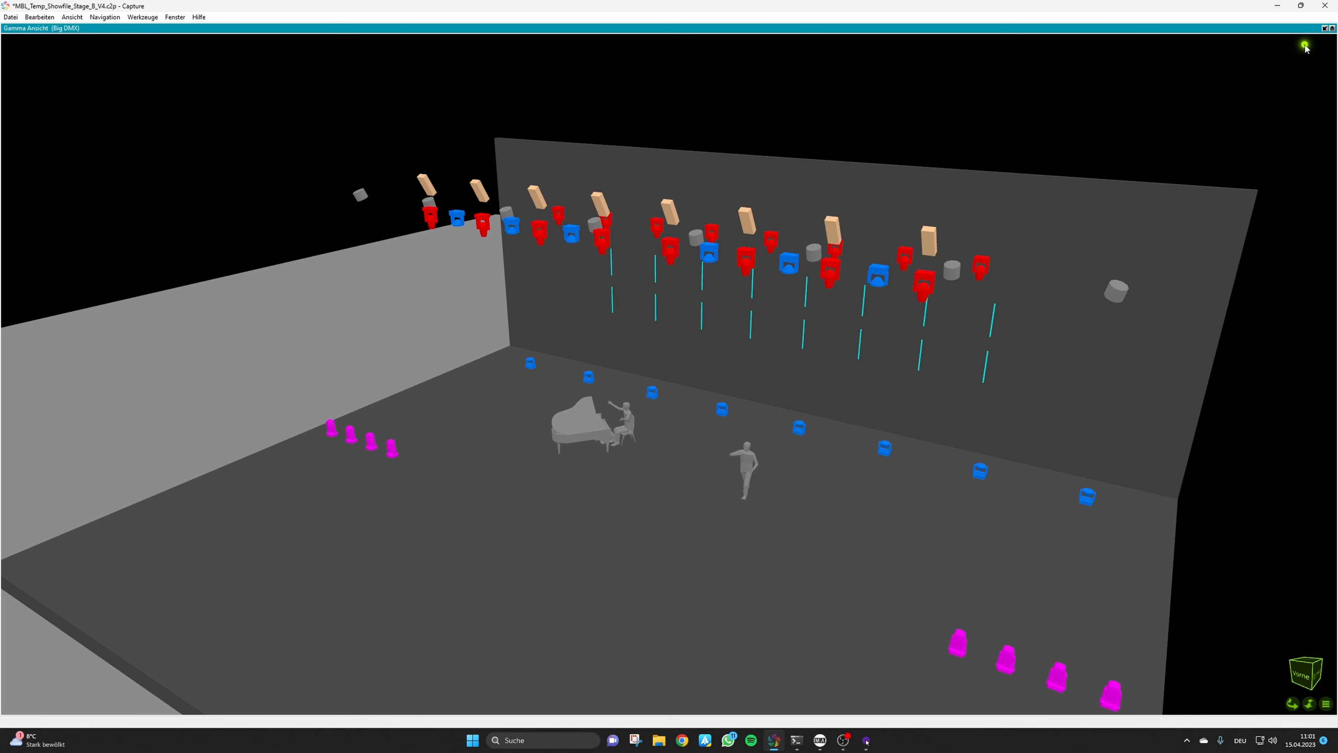
{"action": "left_click", "coordinate": [1322, 28]}
{"action": "left_click", "coordinate": [1301, 6]}
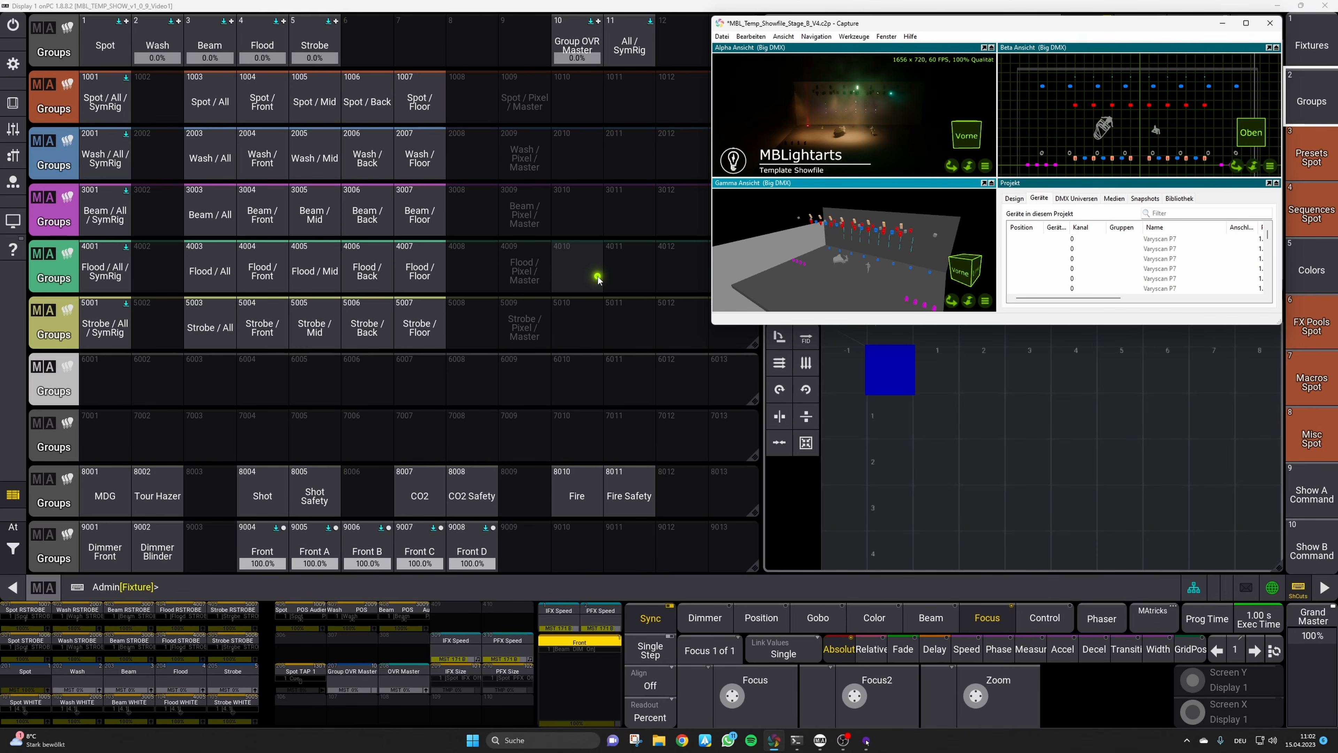
Open the show's fixture patch and unpatch all fixtures from FID 1101 through 5412
{"action": "left_click", "coordinate": [12, 64]}
{"action": "left_click", "coordinate": [548, 322]}
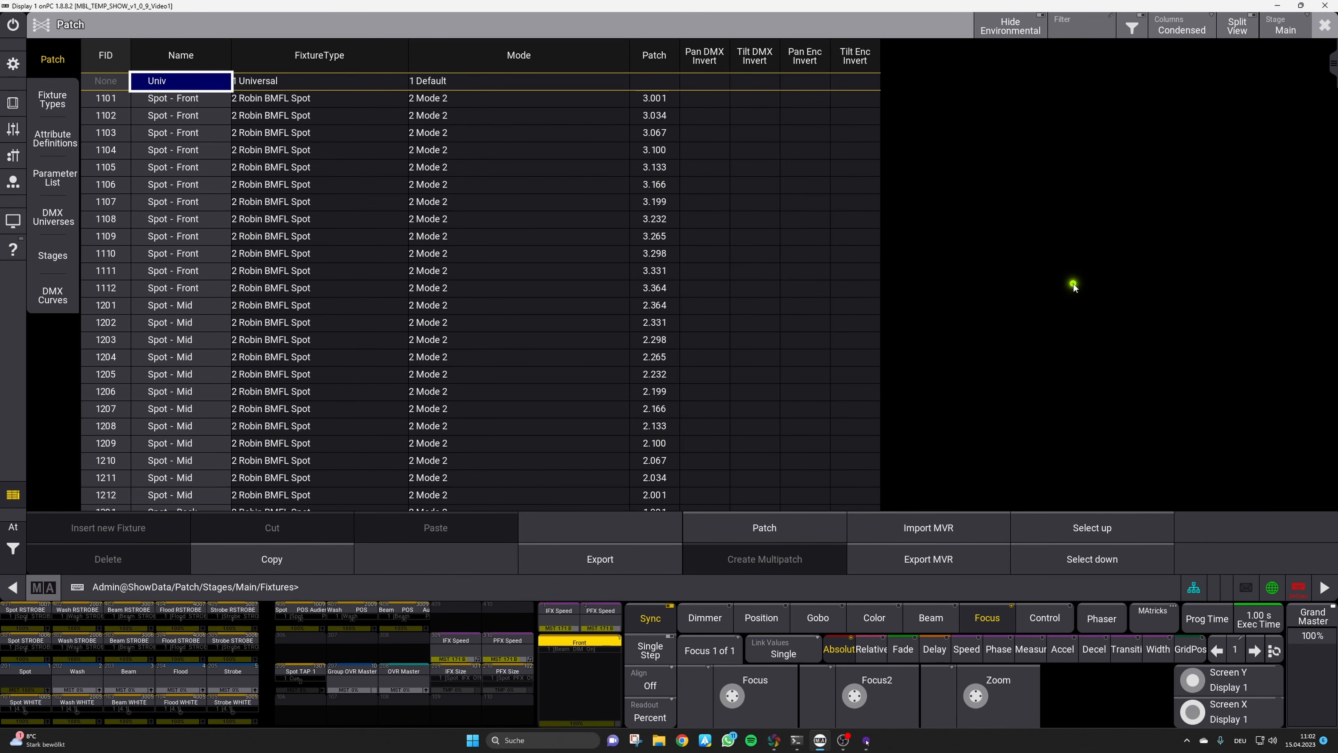
{"action": "mouse_move", "coordinate": [1336, 63]}
{"action": "left_mouse_down"}
{"action": "mouse_move", "coordinate": [1334, 471]}
{"action": "mouse_move", "coordinate": [1331, 50]}
{"action": "left_mouse_up"}
{"action": "left_click", "coordinate": [103, 100]}
{"action": "left_click_drag", "start_coordinate": [1336, 81], "coordinate": [1333, 533]}
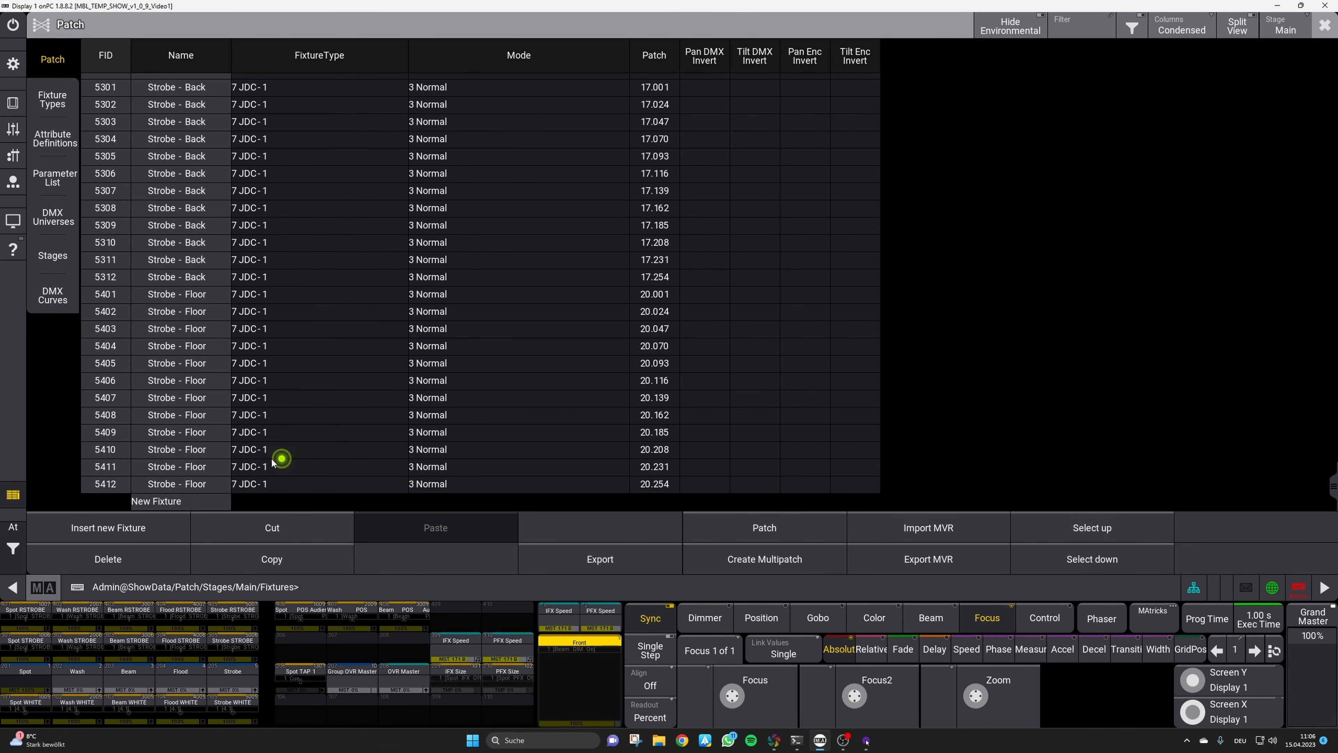
{"action": "left_click", "coordinate": [105, 483], "text": "shift"}
{"action": "left_click", "coordinate": [257, 537]}
{"action": "left_click", "coordinate": [764, 528]}
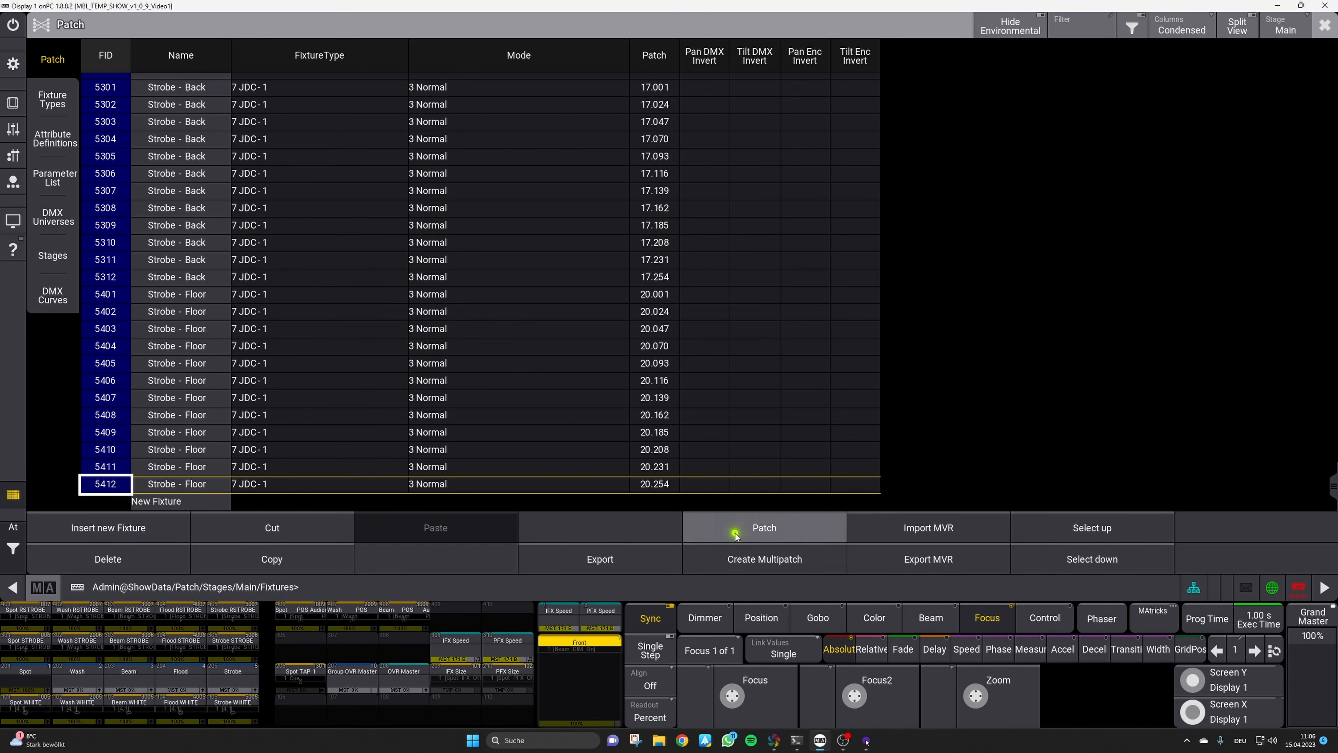
{"action": "left_click", "coordinate": [242, 567]}
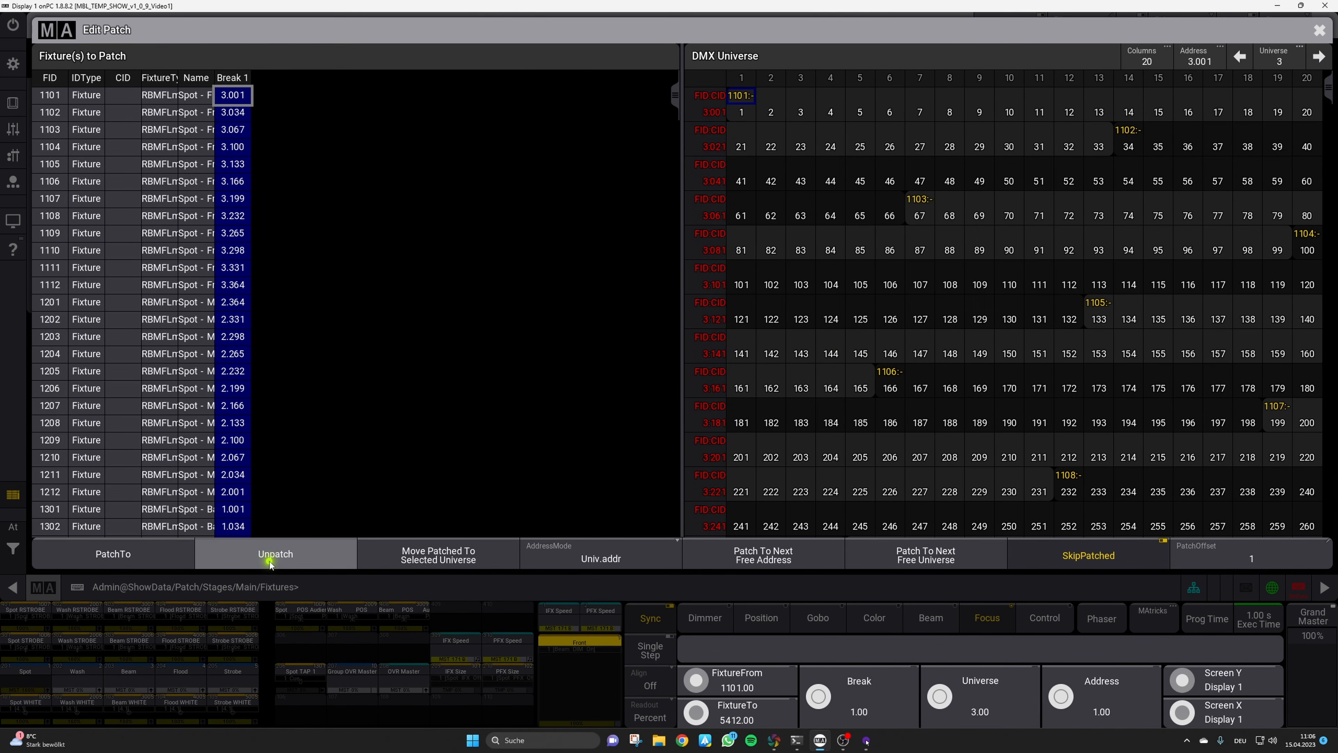
{"action": "left_click", "coordinate": [1326, 25]}
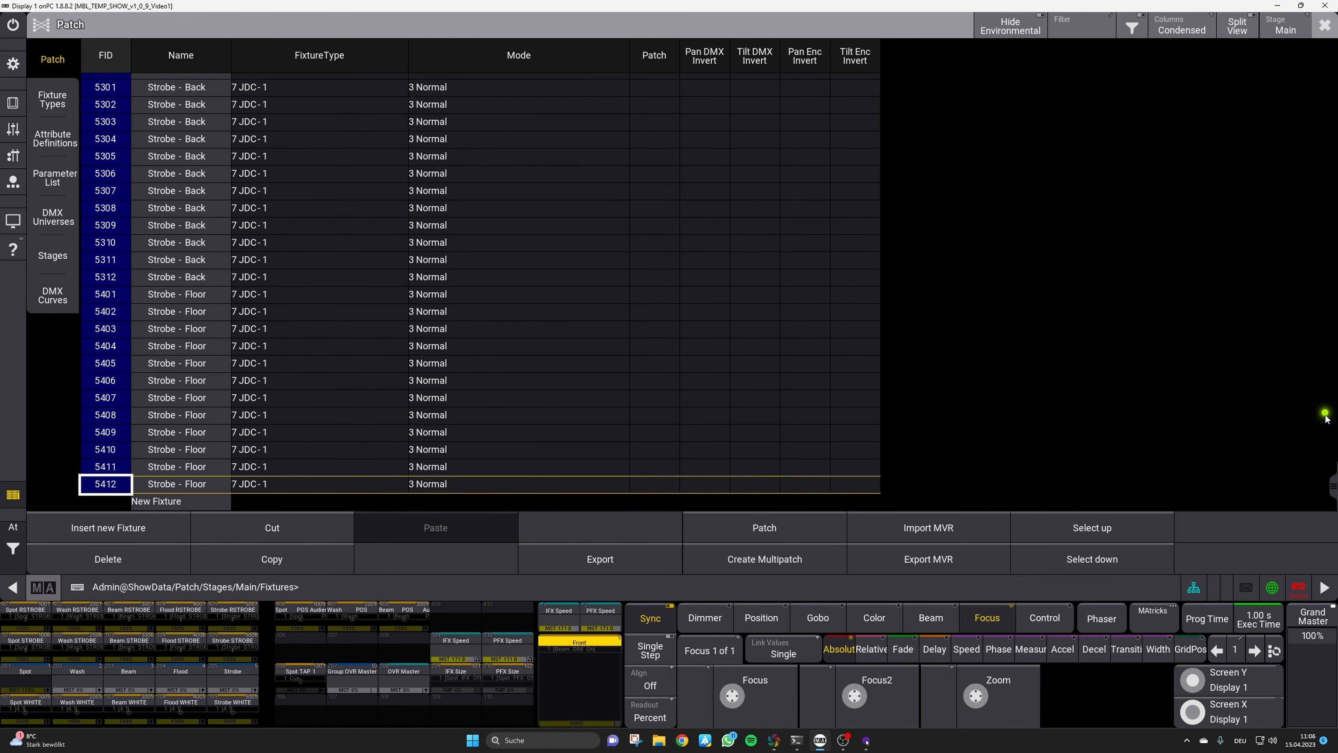
Delete all Robin BMFL Spot fixtures, FID 1101 through 1412, from the patch
{"action": "scroll", "coordinate": [1336, 343], "scroll_direction": "up", "scroll_amount": 15}
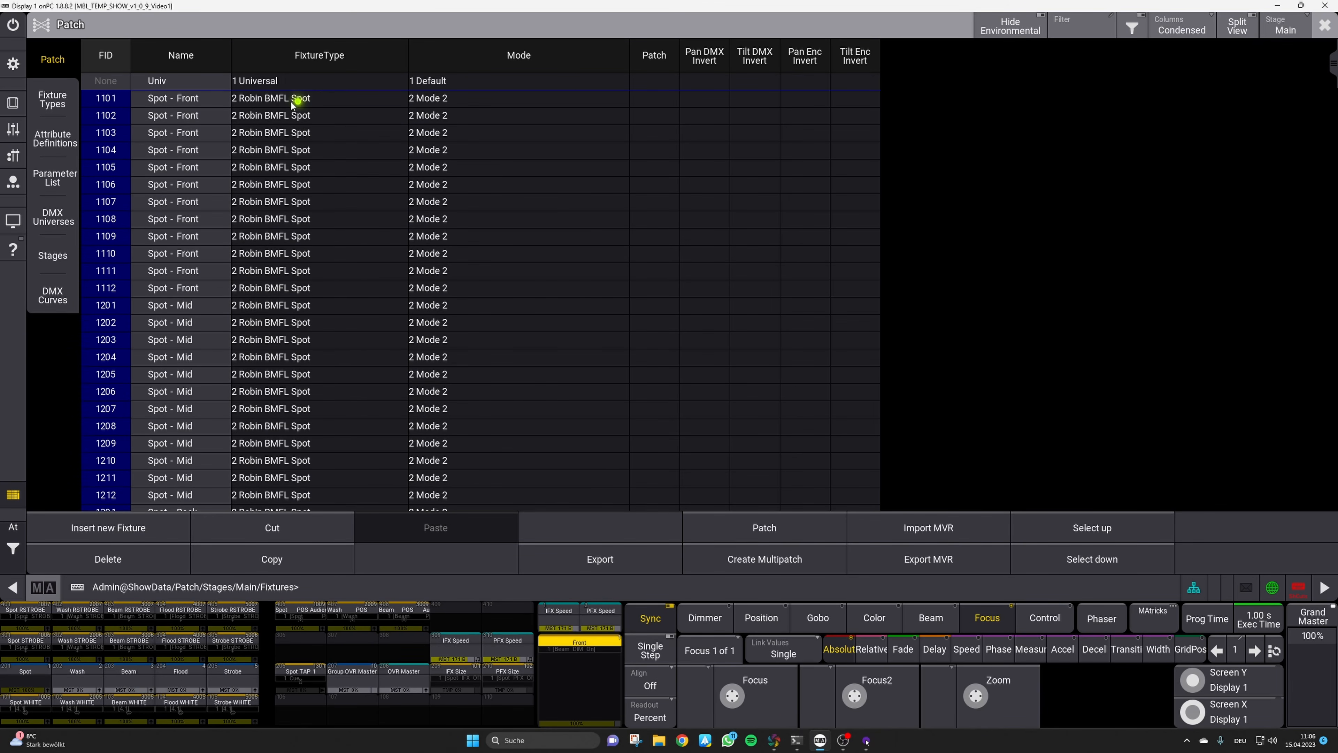
{"action": "left_click", "coordinate": [210, 97]}
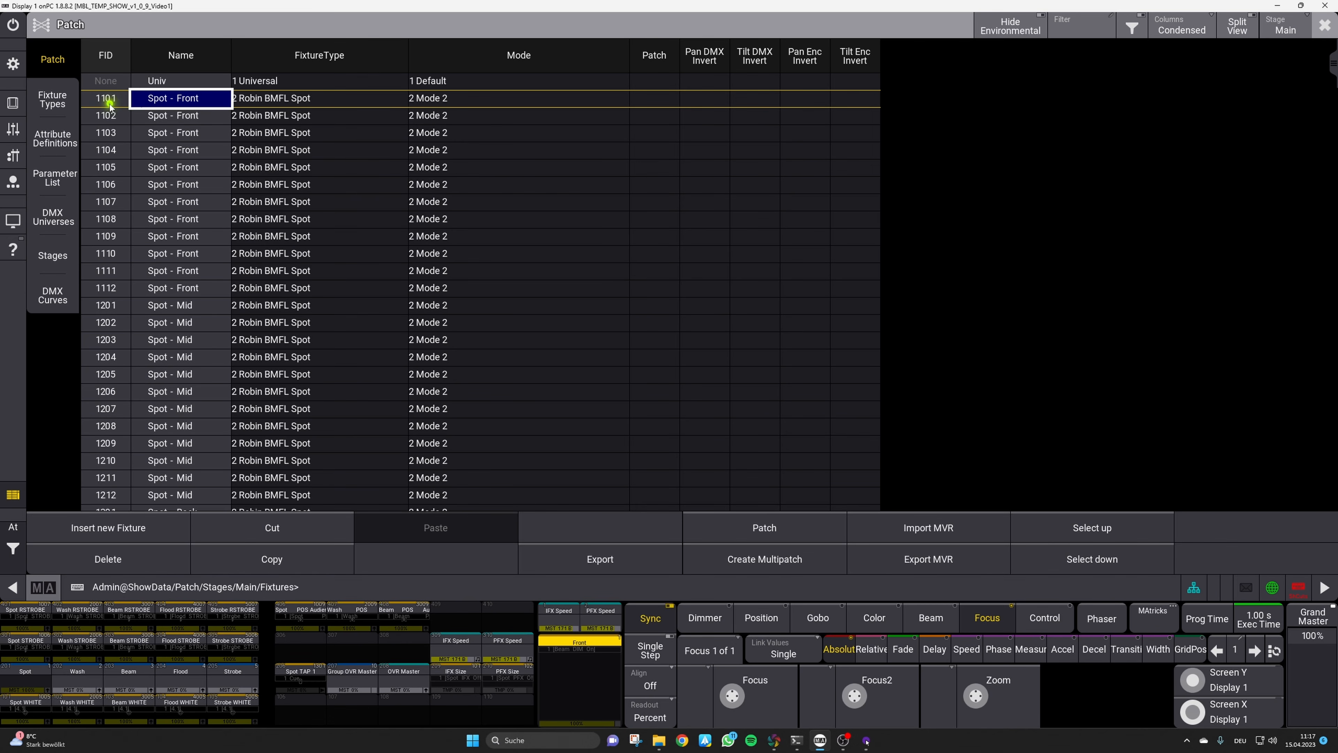
{"action": "left_click_drag", "start_coordinate": [1332, 79], "coordinate": [1332, 133]}
{"action": "left_click", "coordinate": [104, 342], "text": "shift"}
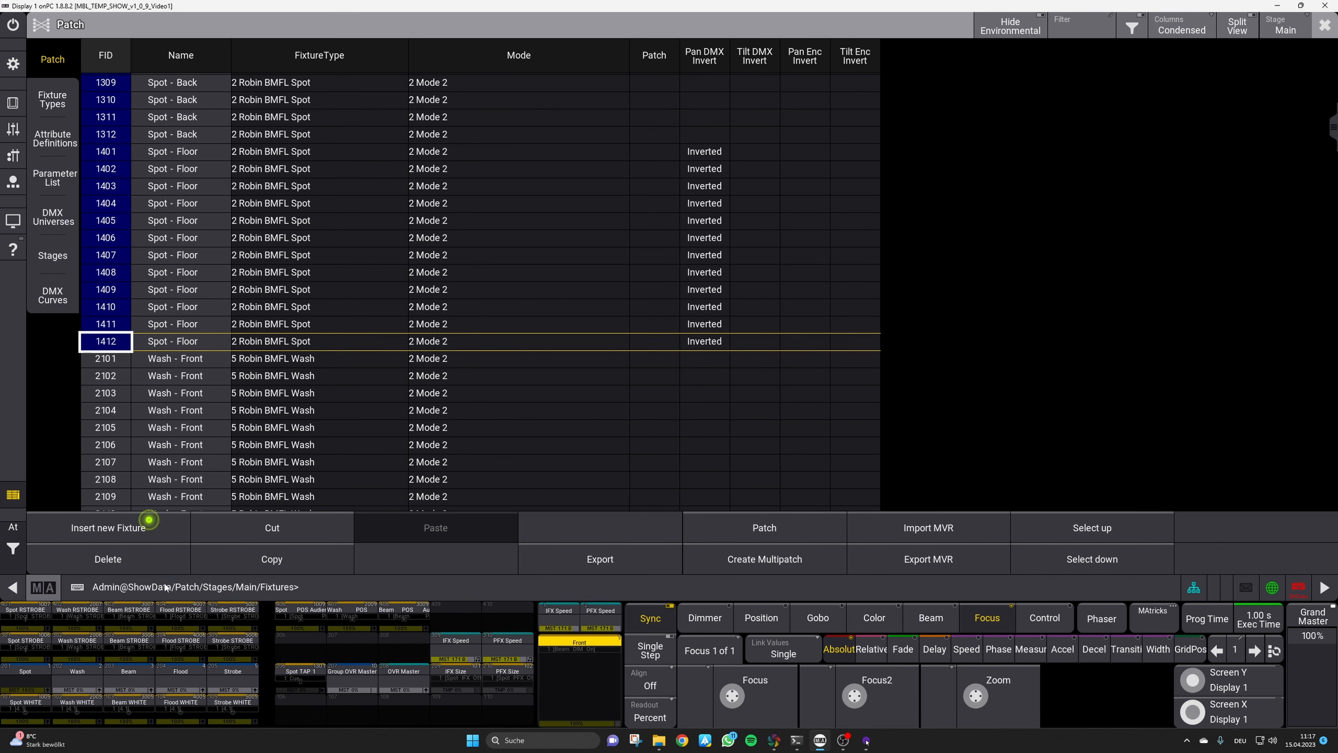
{"action": "left_click", "coordinate": [156, 558]}
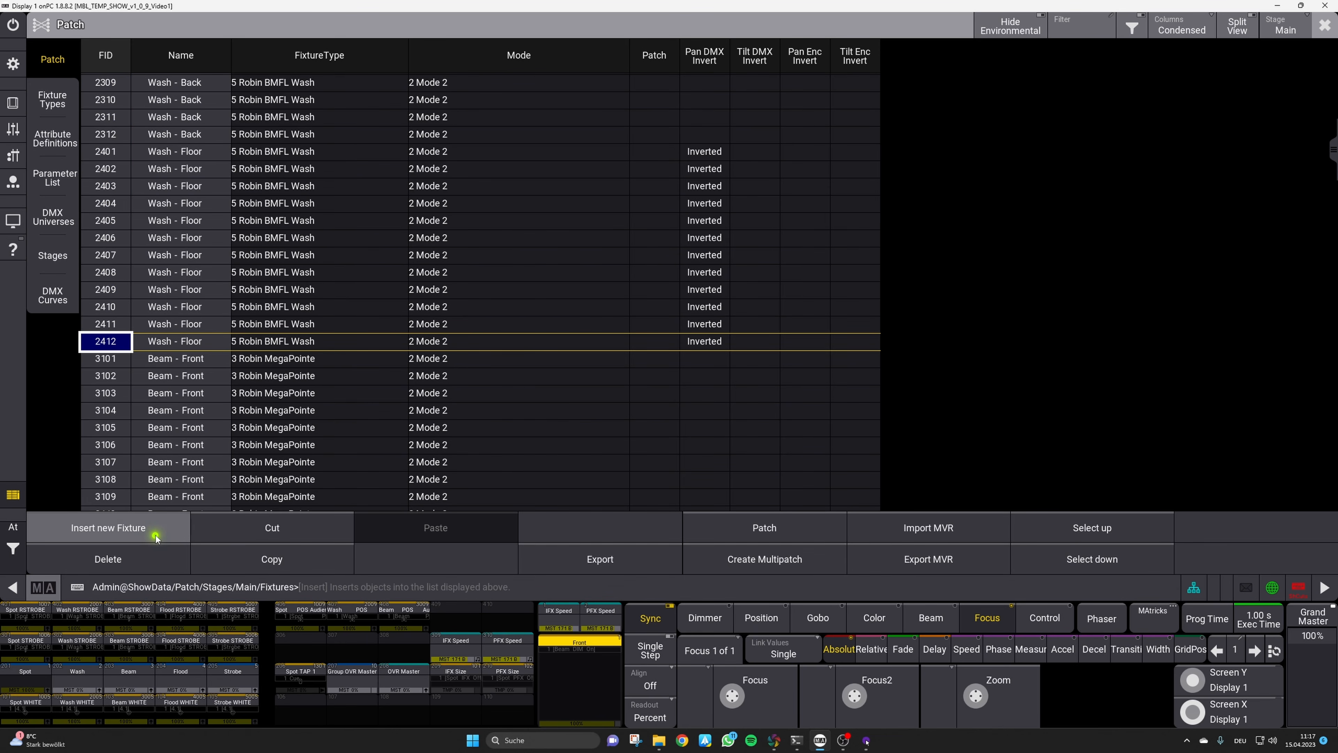
Start inserting a new fixture from the library, choosing the JB Lighting P7 in Mode 1 - Pan Tilt 16 bit
{"action": "left_click", "coordinate": [167, 531]}
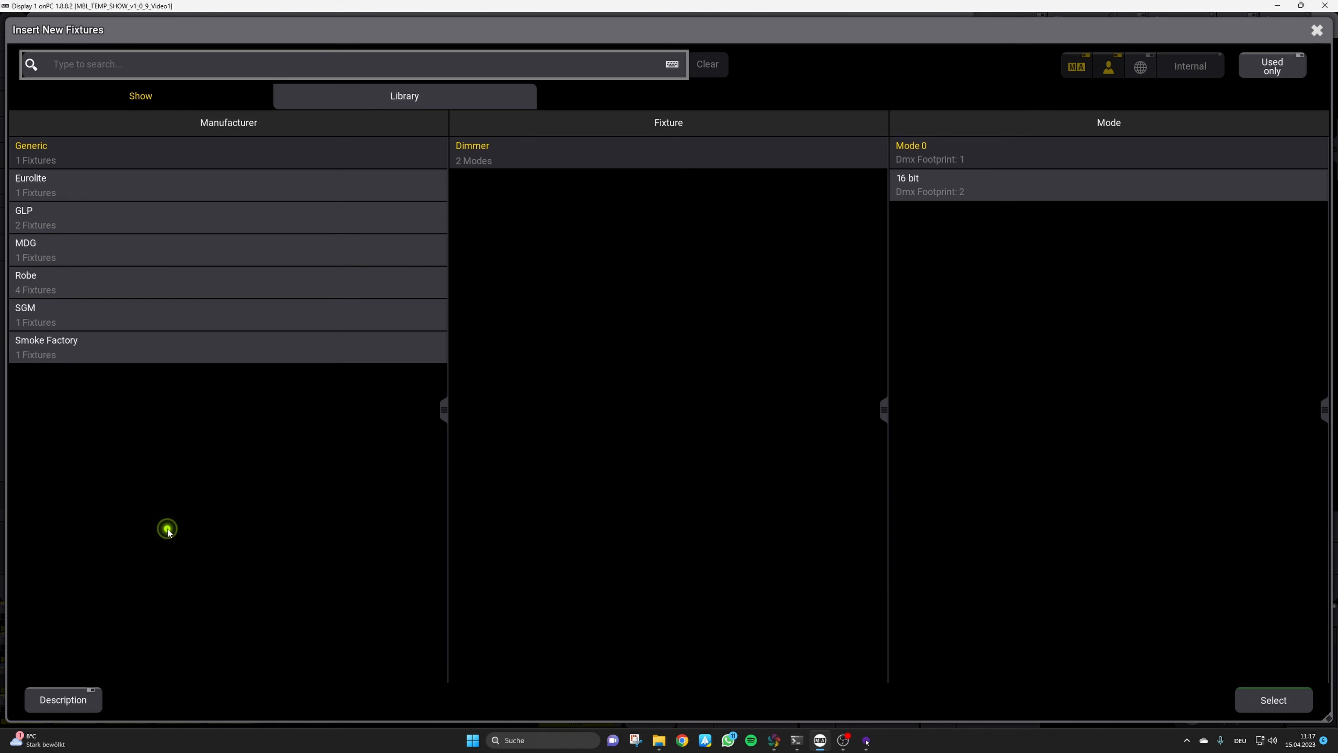
{"action": "left_click", "coordinate": [360, 99]}
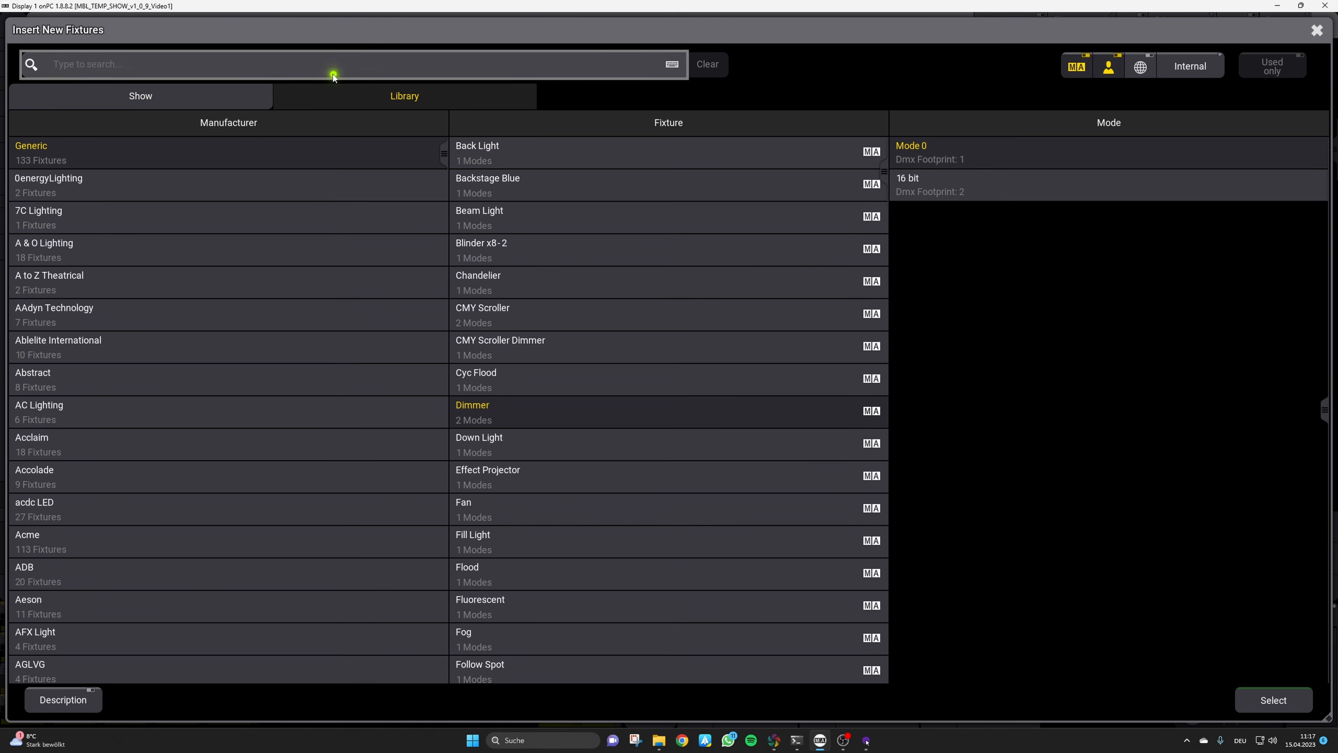
{"action": "left_click", "coordinate": [327, 64]}
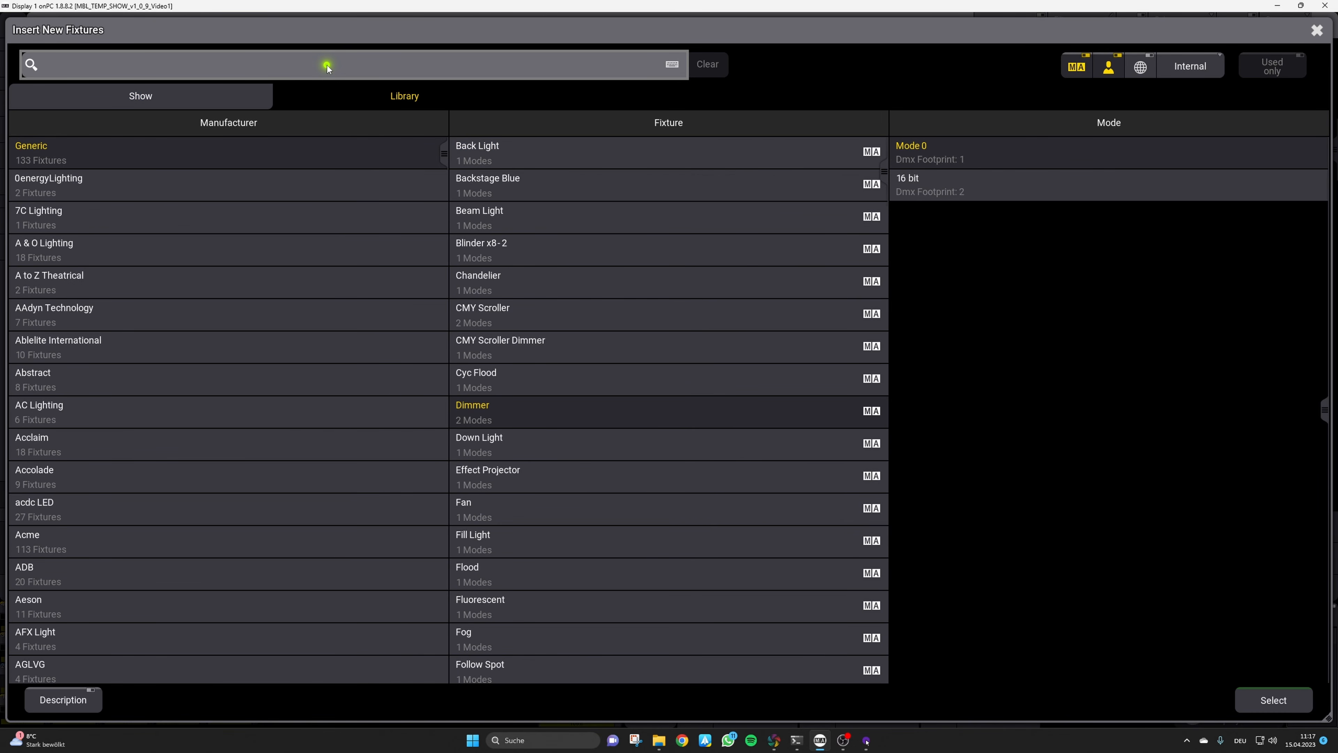
{"action": "type", "text": "p7"}
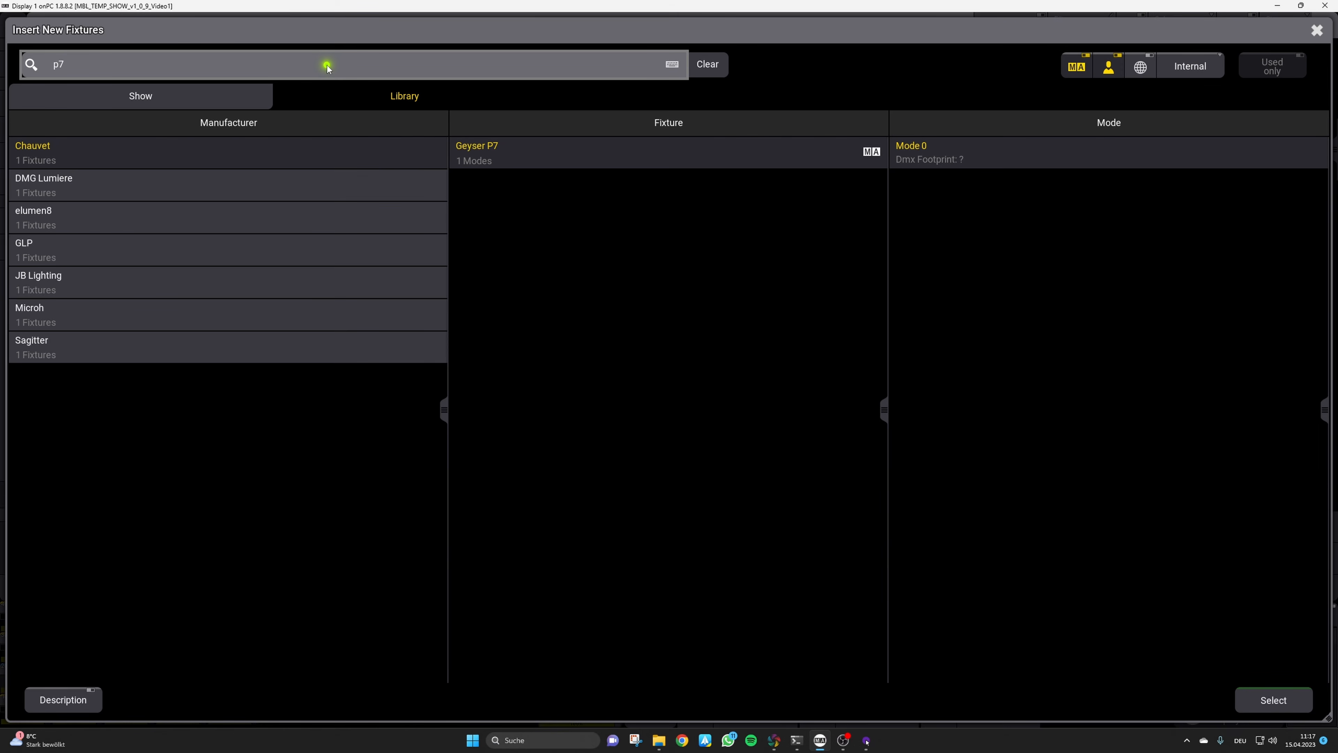
{"action": "left_click", "coordinate": [227, 272]}
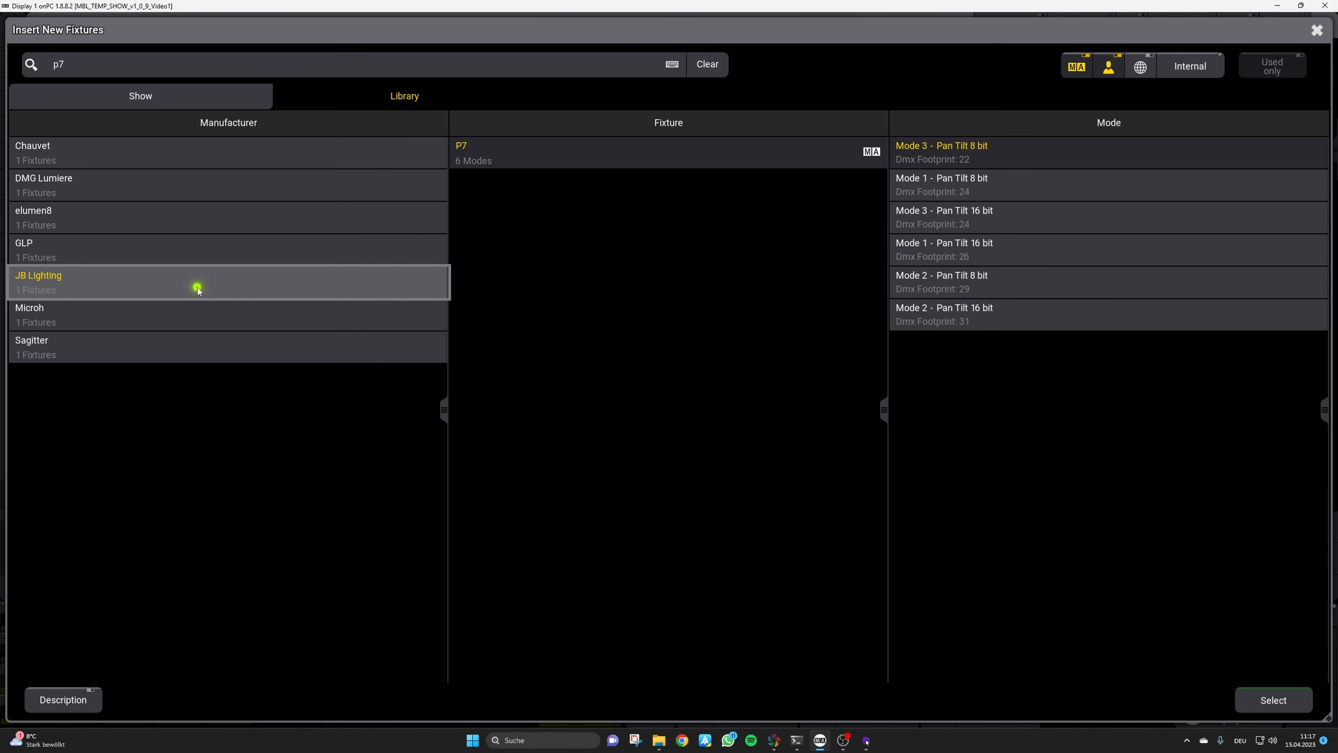
{"action": "left_click", "coordinate": [695, 154]}
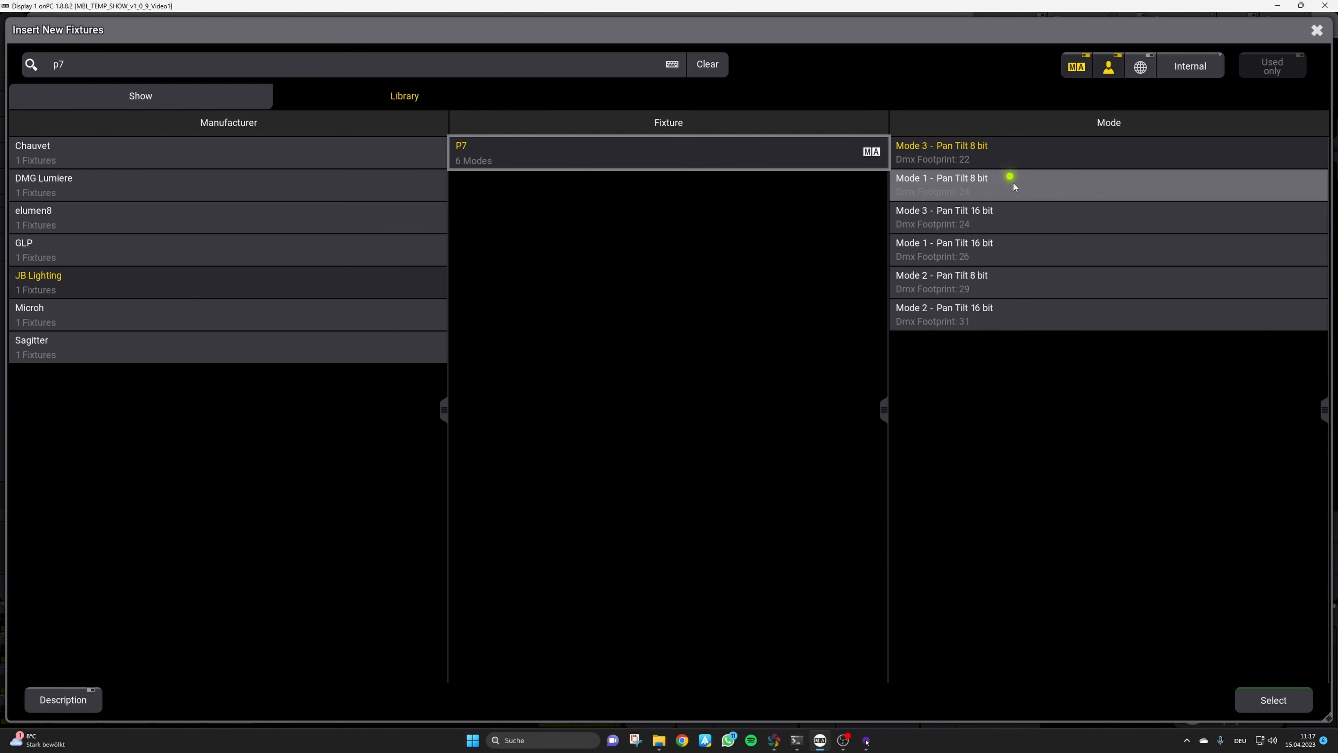
{"action": "left_click", "coordinate": [1005, 248]}
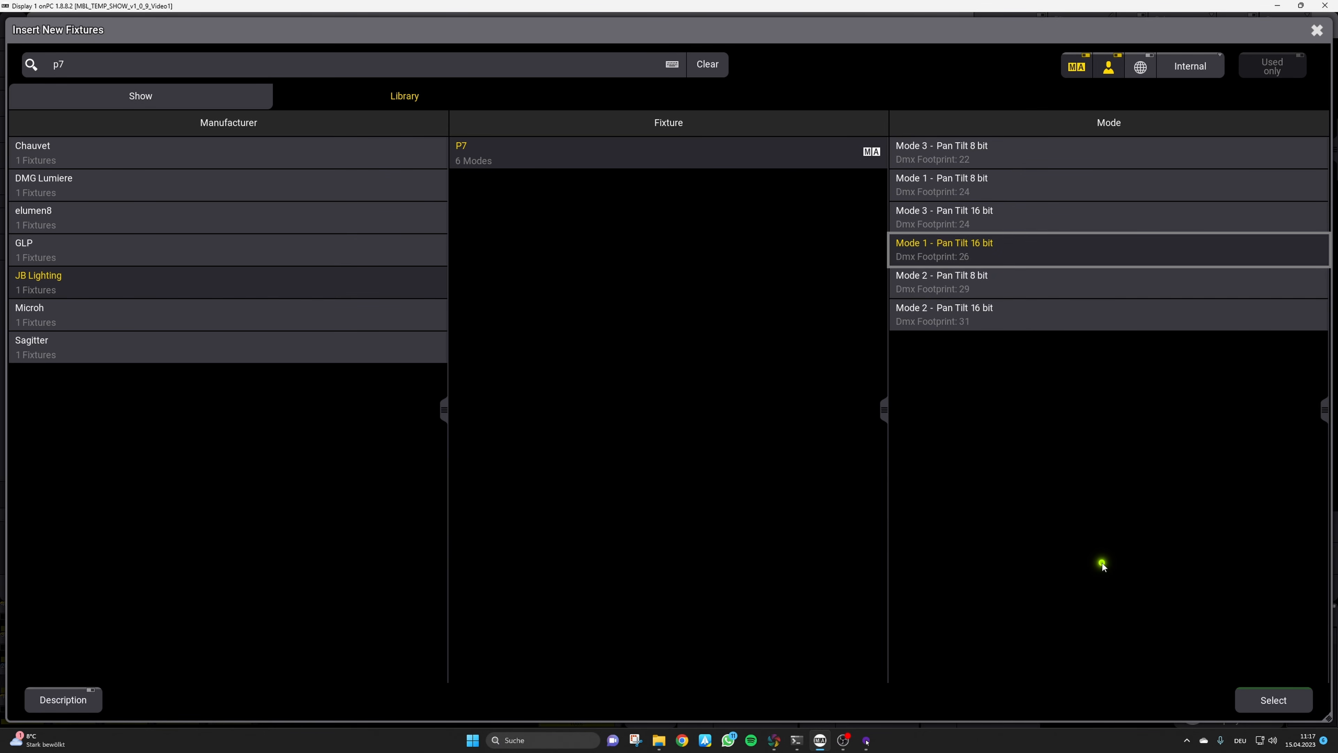
{"action": "left_click", "coordinate": [1262, 701]}
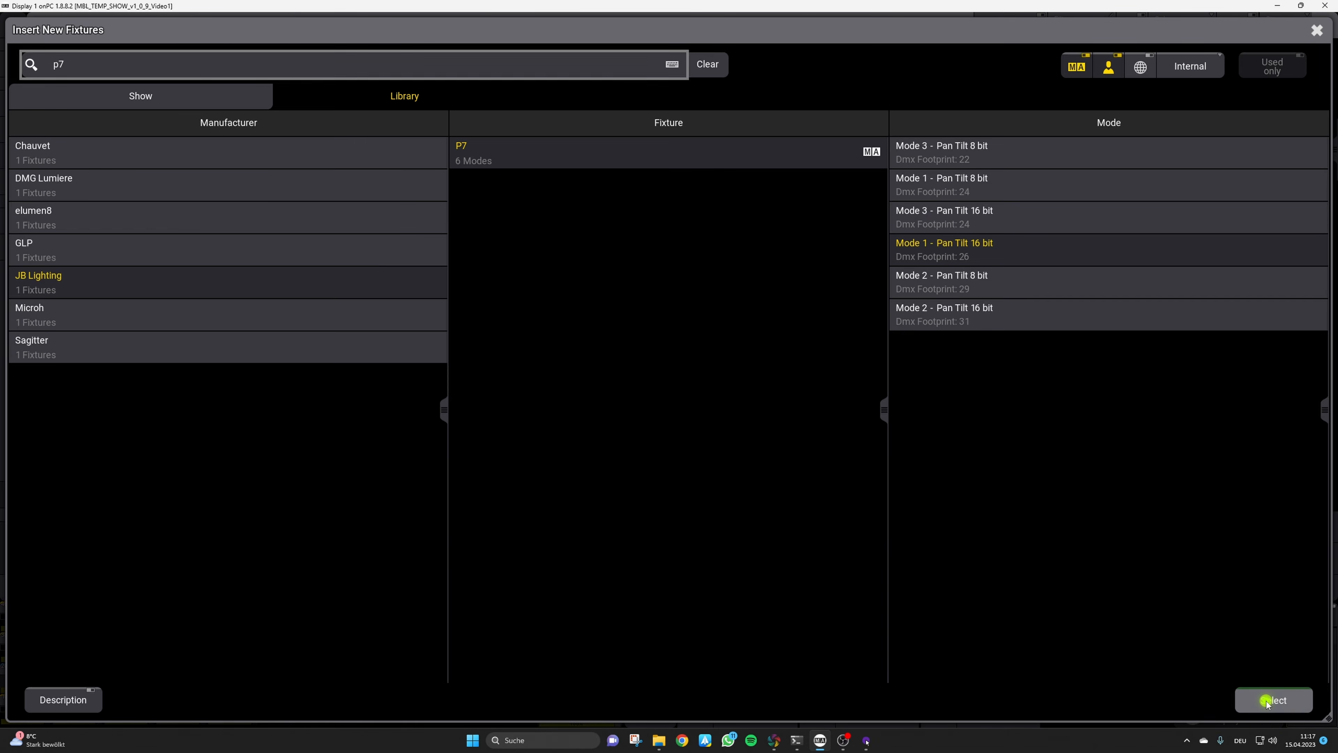
Create 16 fixtures named P7, starting at FID 1001 and patch address 1.001
{"action": "left_click", "coordinate": [522, 124]}
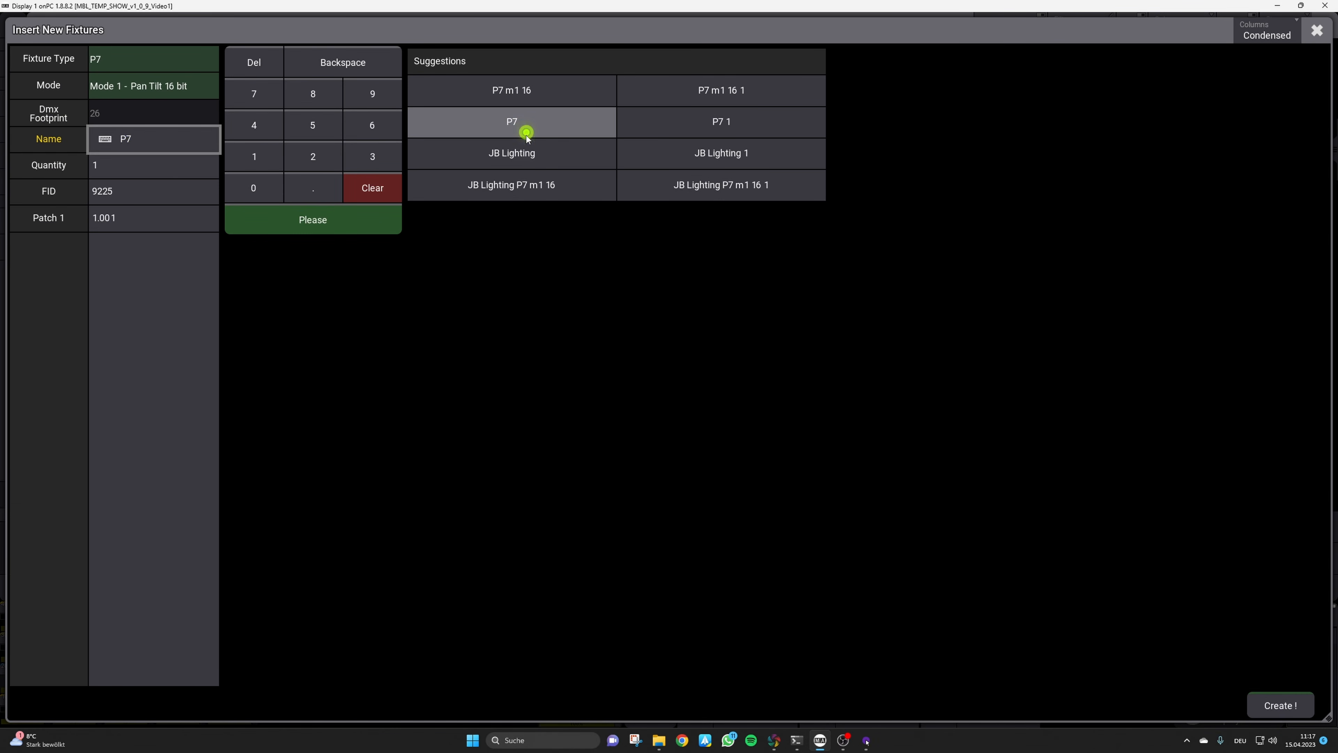
{"action": "left_click", "coordinate": [169, 168]}
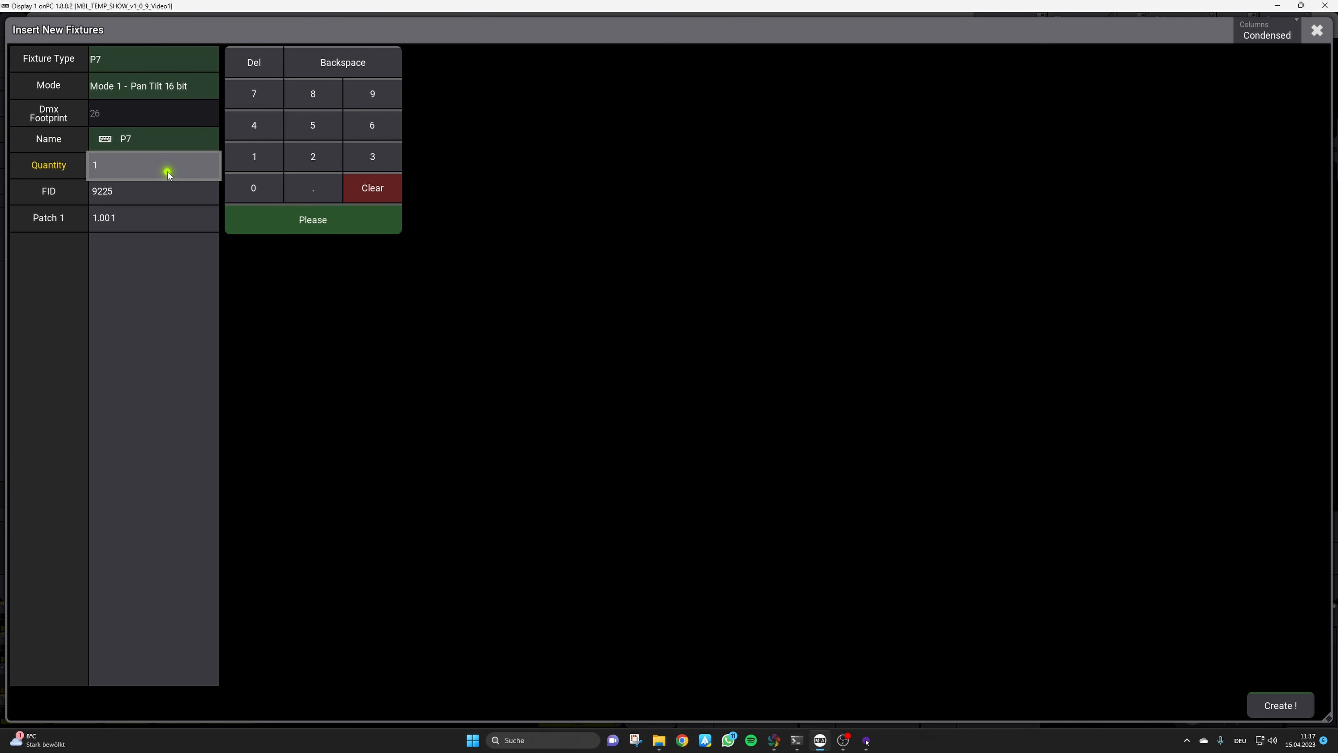
{"action": "type", "text": "6"}
{"action": "left_click", "coordinate": [159, 196]}
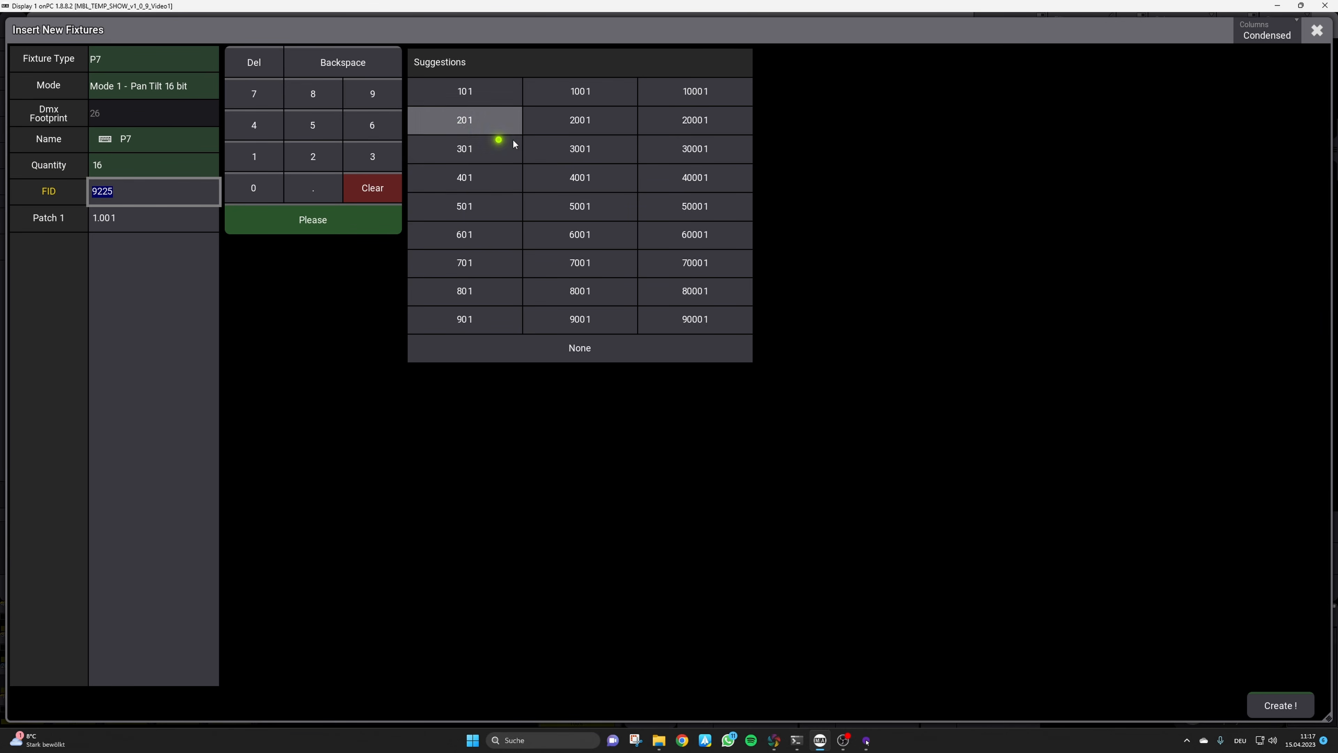
{"action": "left_click", "coordinate": [593, 91]}
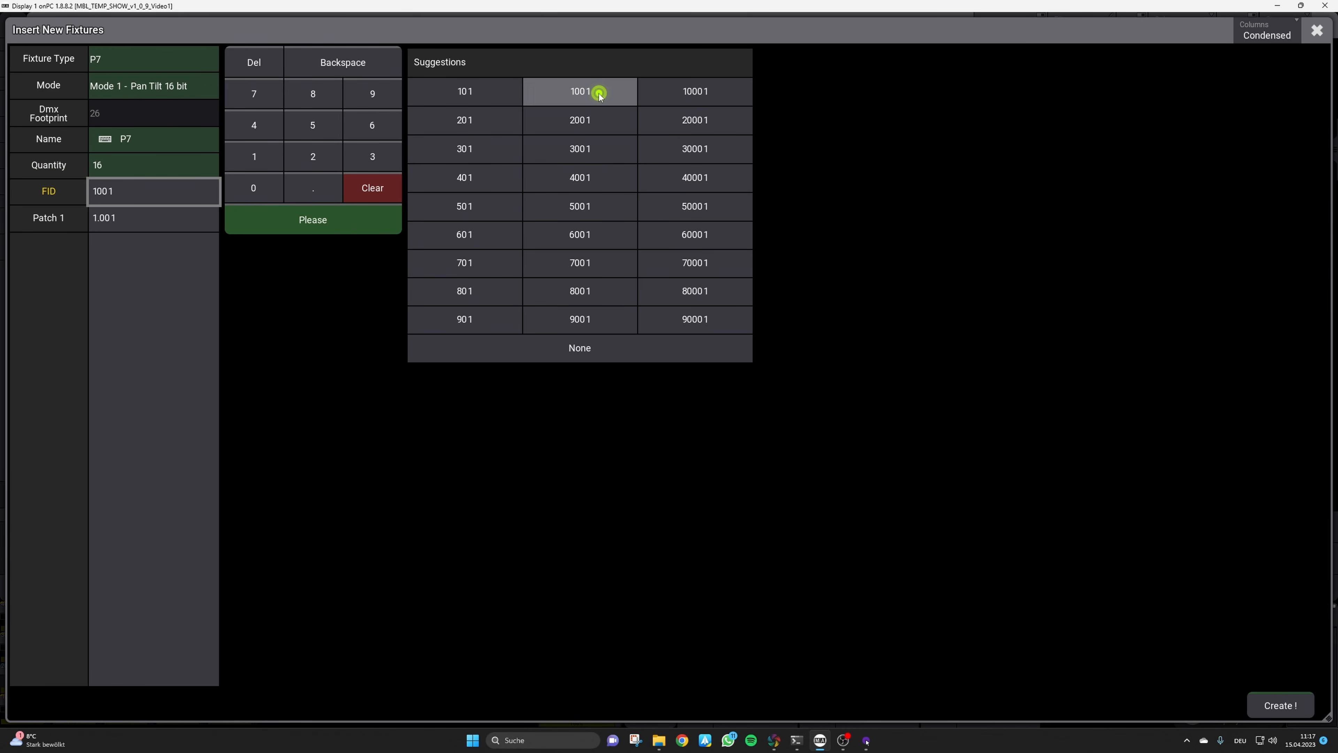
{"action": "left_click", "coordinate": [183, 224]}
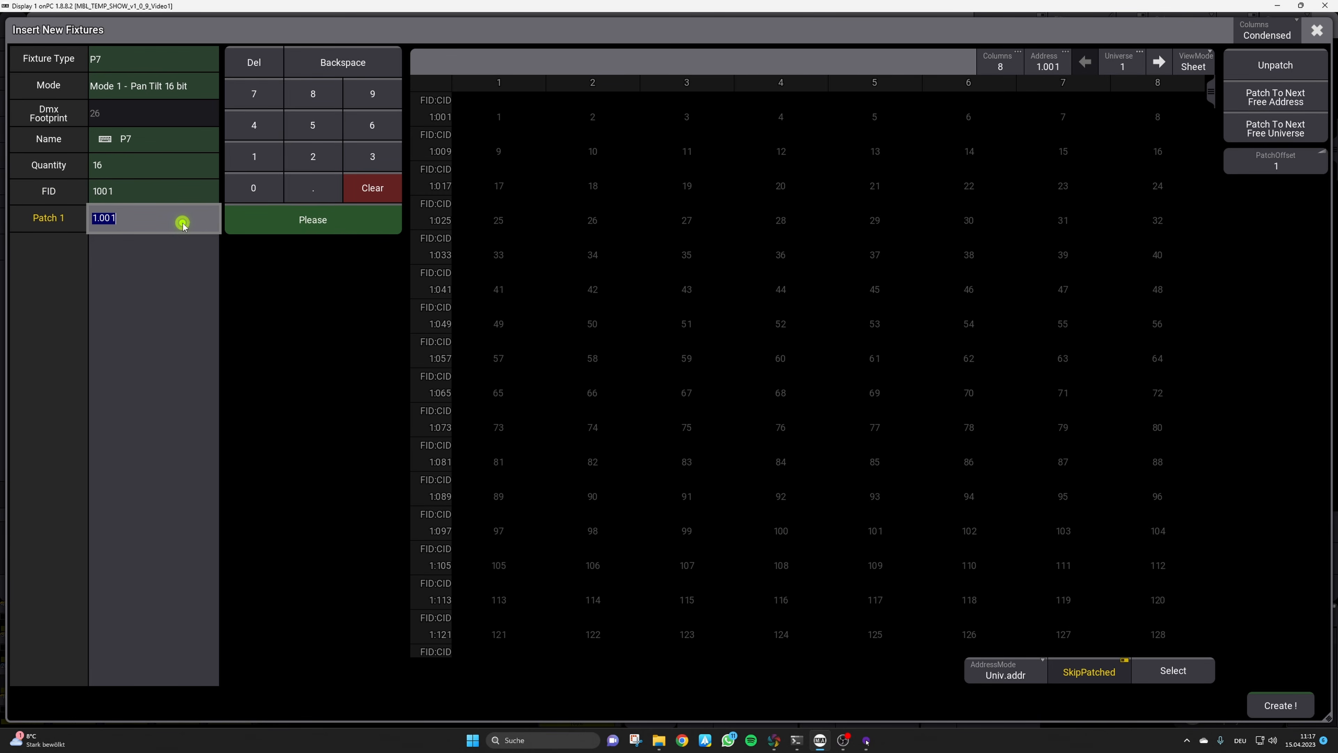
{"action": "left_click", "coordinate": [294, 227]}
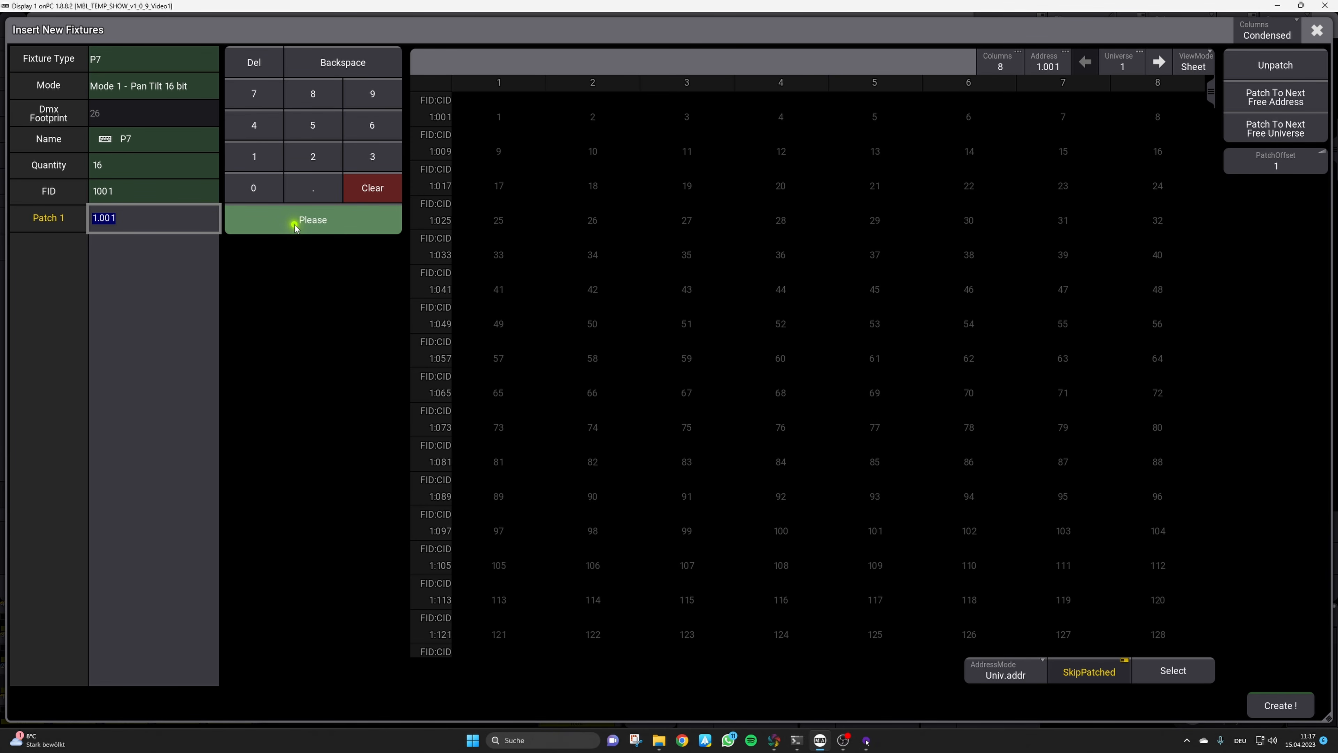
{"action": "left_click", "coordinate": [295, 226]}
{"action": "left_click", "coordinate": [1278, 706]}
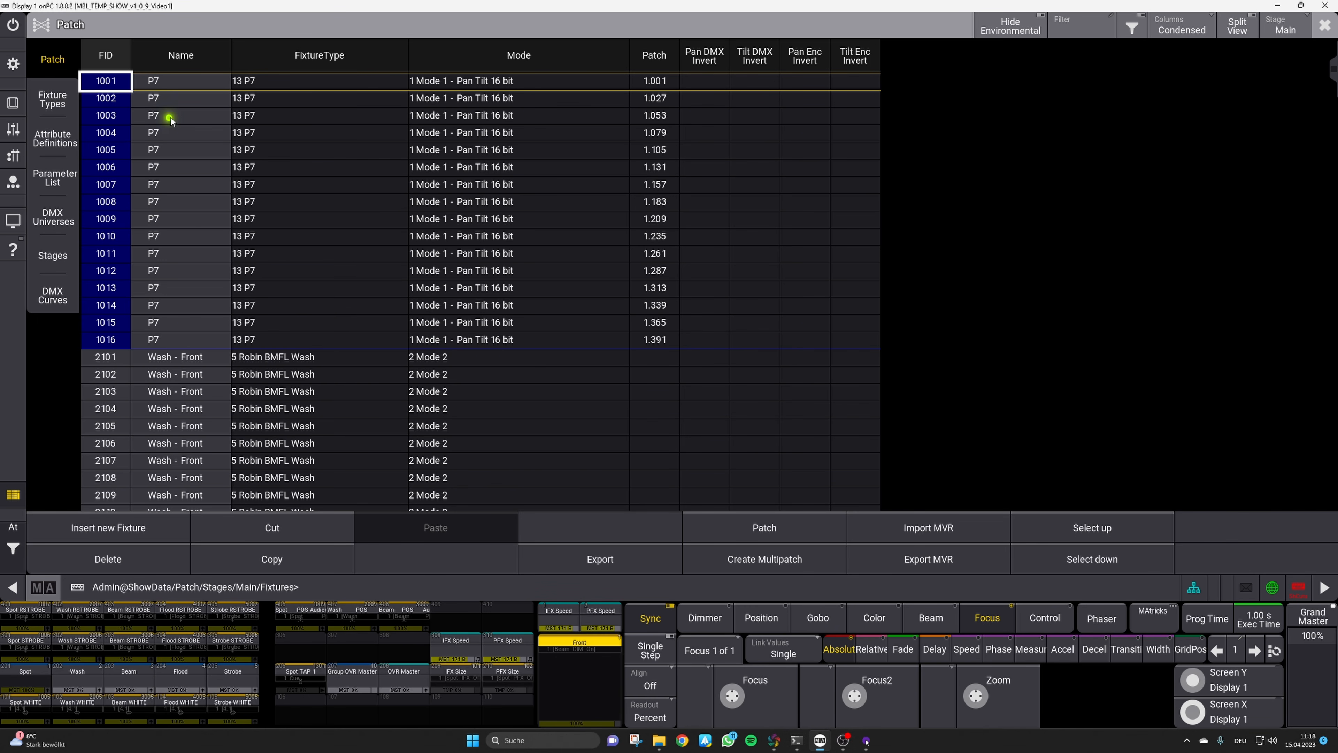
Rename P7 fixtures 1001 through 1008 as "Spot - Front"
{"action": "left_click", "coordinate": [185, 83]}
{"action": "key", "text": "Down"}
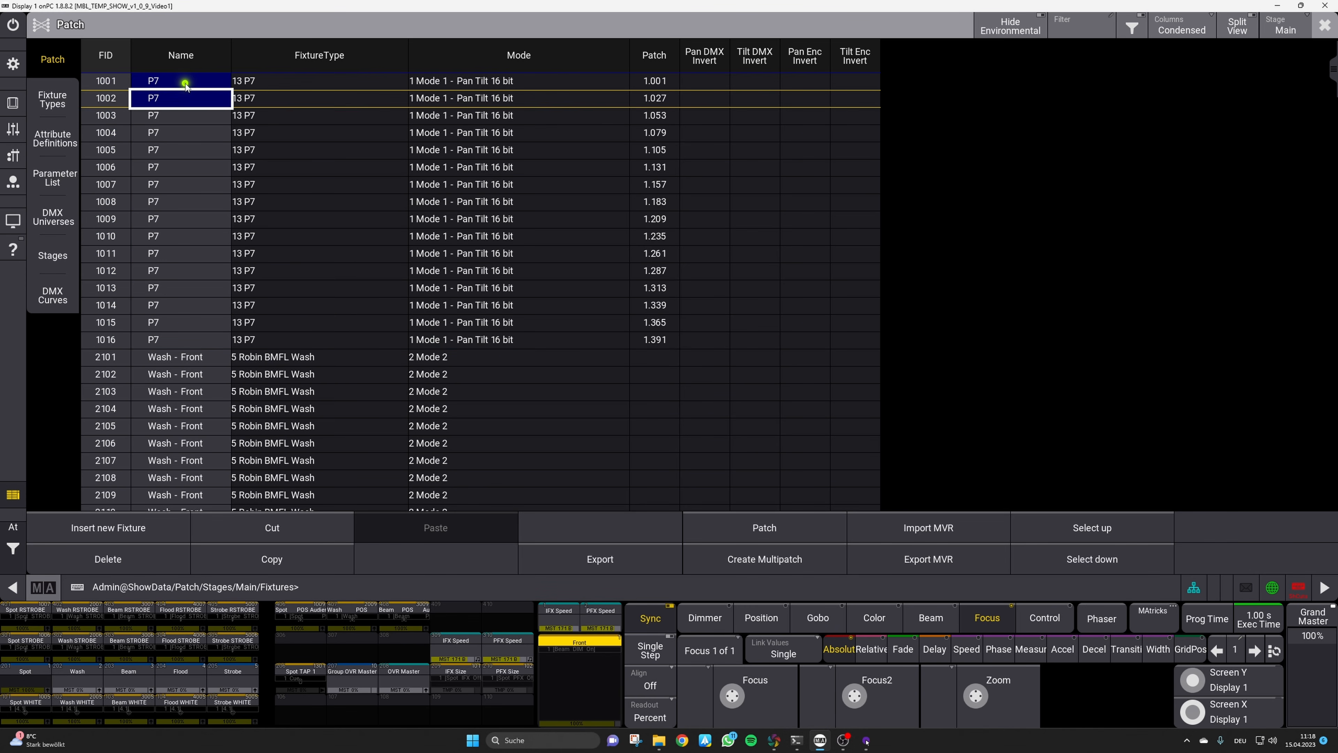
{"action": "key", "text": "shift+Down"}
{"action": "key", "text": "shift+Down"}
{"action": "key", "text": "shift+Down"}
{"action": "key", "text": "shift+Down"}
{"action": "key", "text": "shift+Down"}
{"action": "key", "text": "shift+Down"}
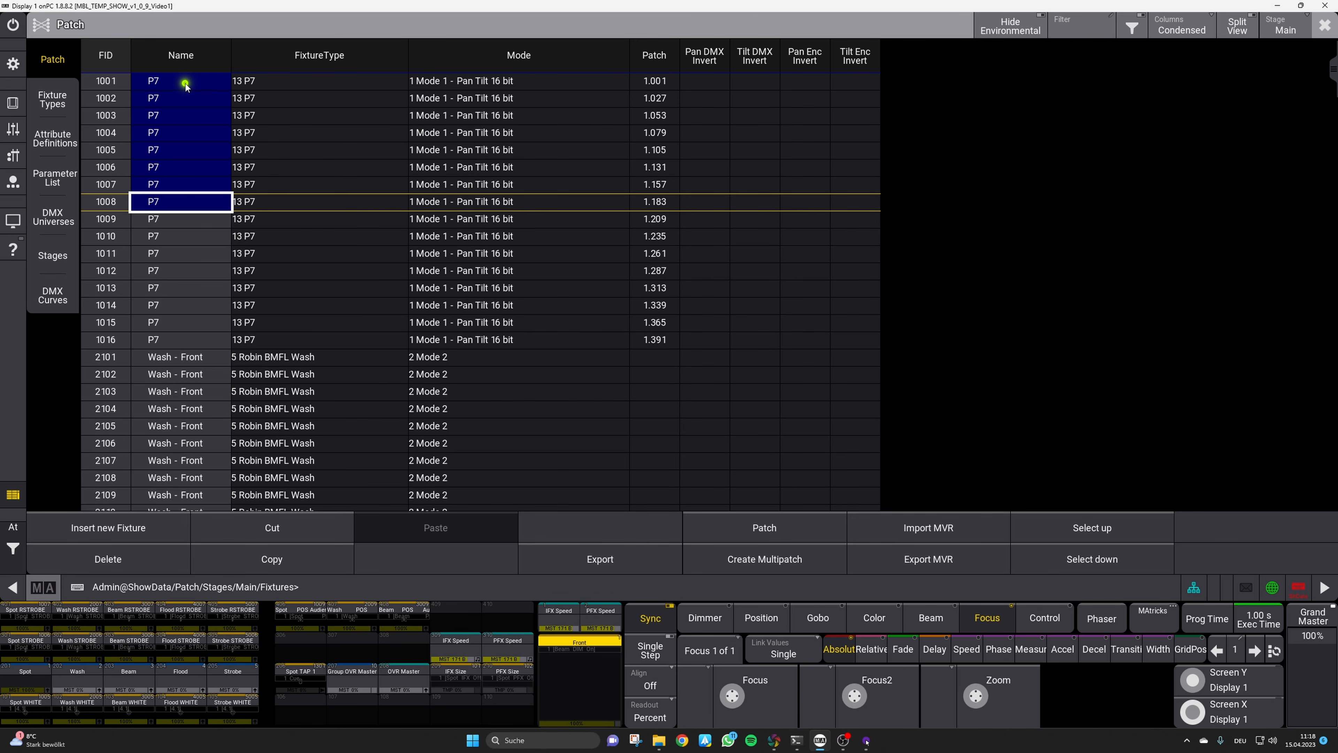
{"action": "key", "text": "Return"}
{"action": "type", "text": "Spot"}
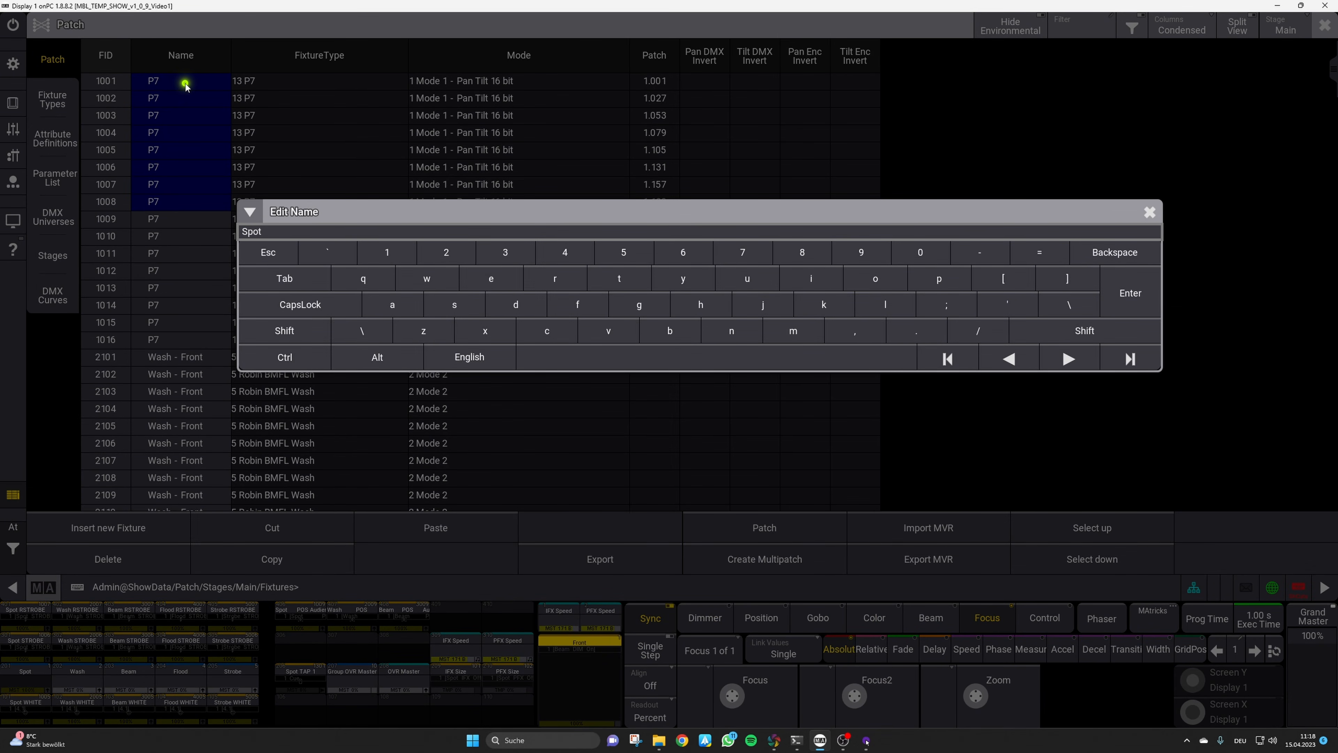
{"action": "type", "text": " - Front"}
{"action": "key", "text": "Return"}
Rename P7 fixtures 1009 through 1016 as "Spot - Mid"
{"action": "left_click", "coordinate": [159, 220]}
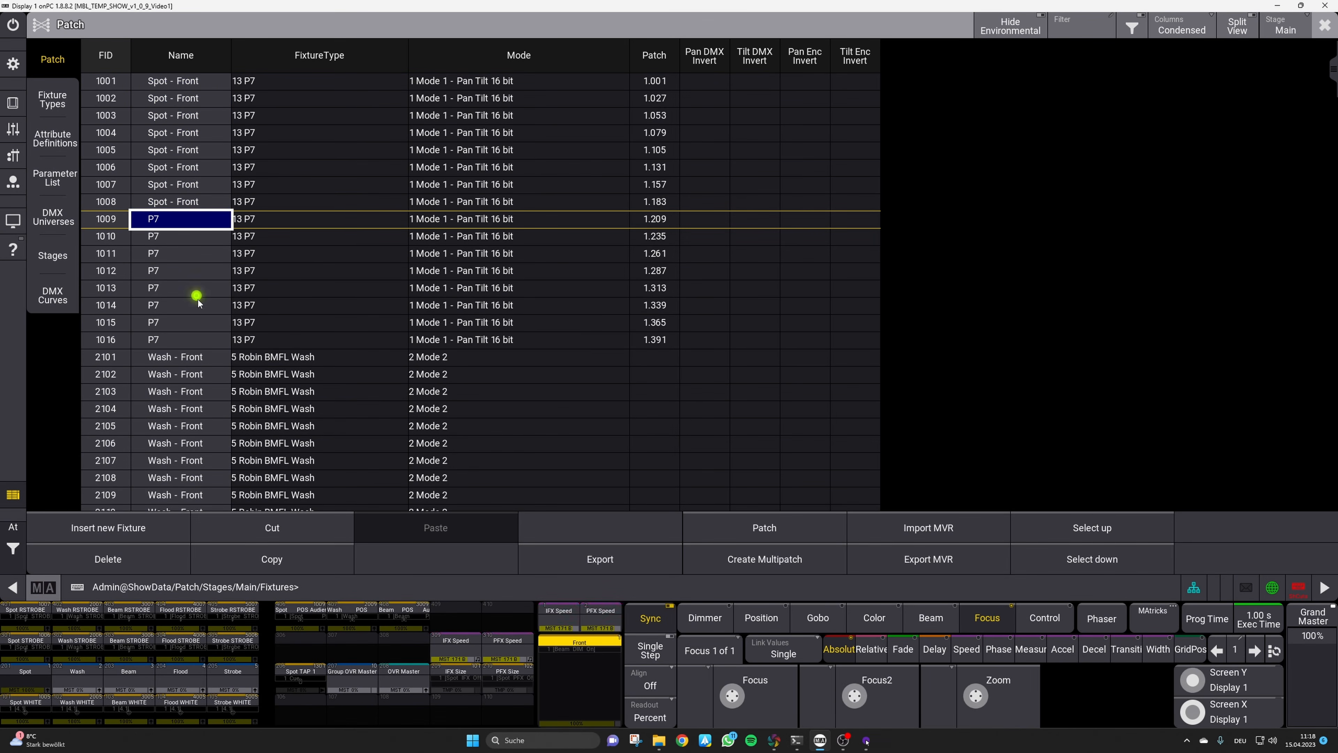
{"action": "left_click", "coordinate": [191, 338], "text": "shift"}
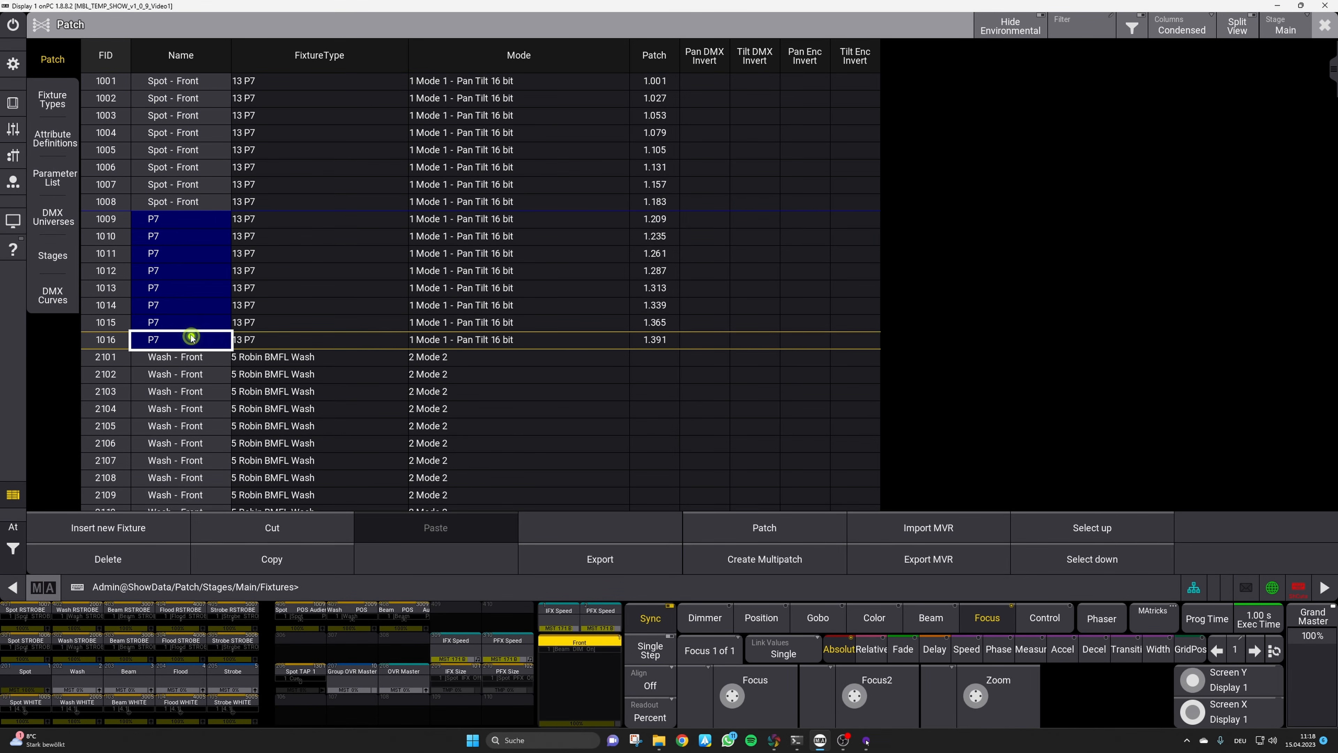
{"action": "left_click", "coordinate": [193, 221]}
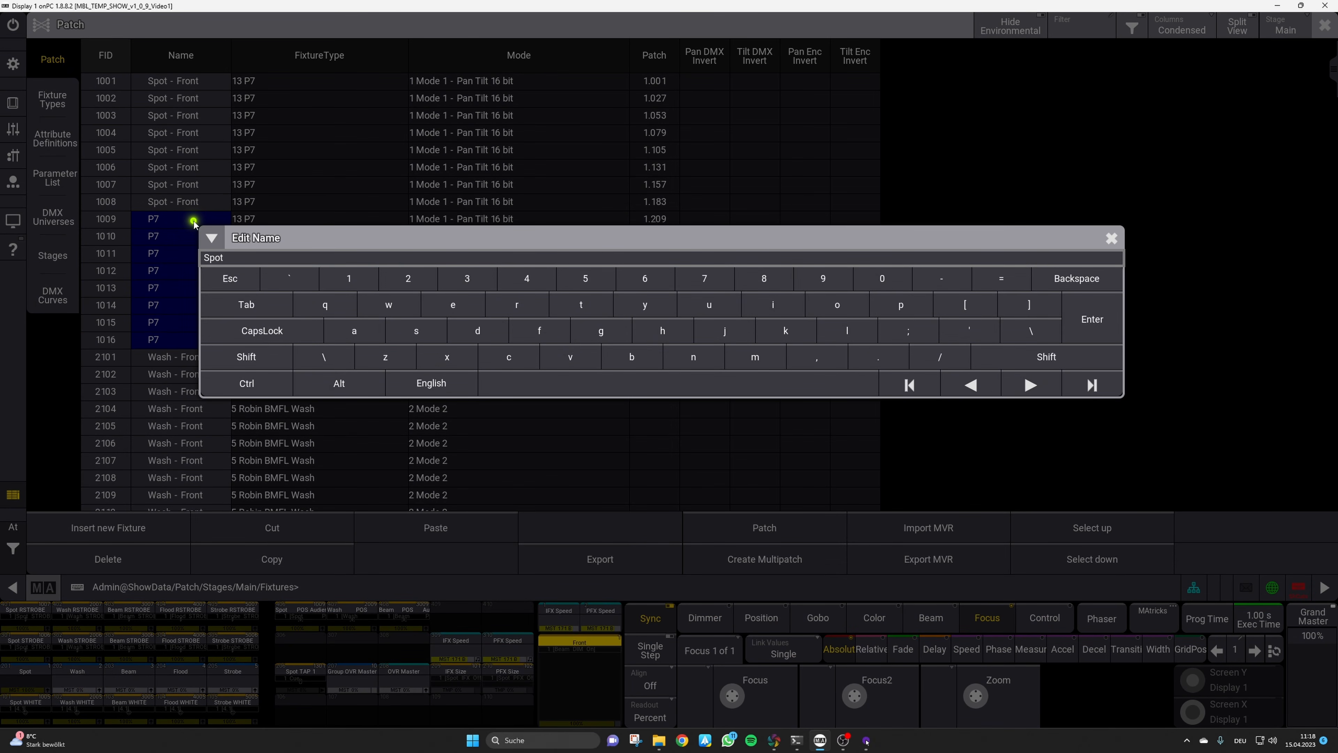
{"action": "key", "text": "Return"}
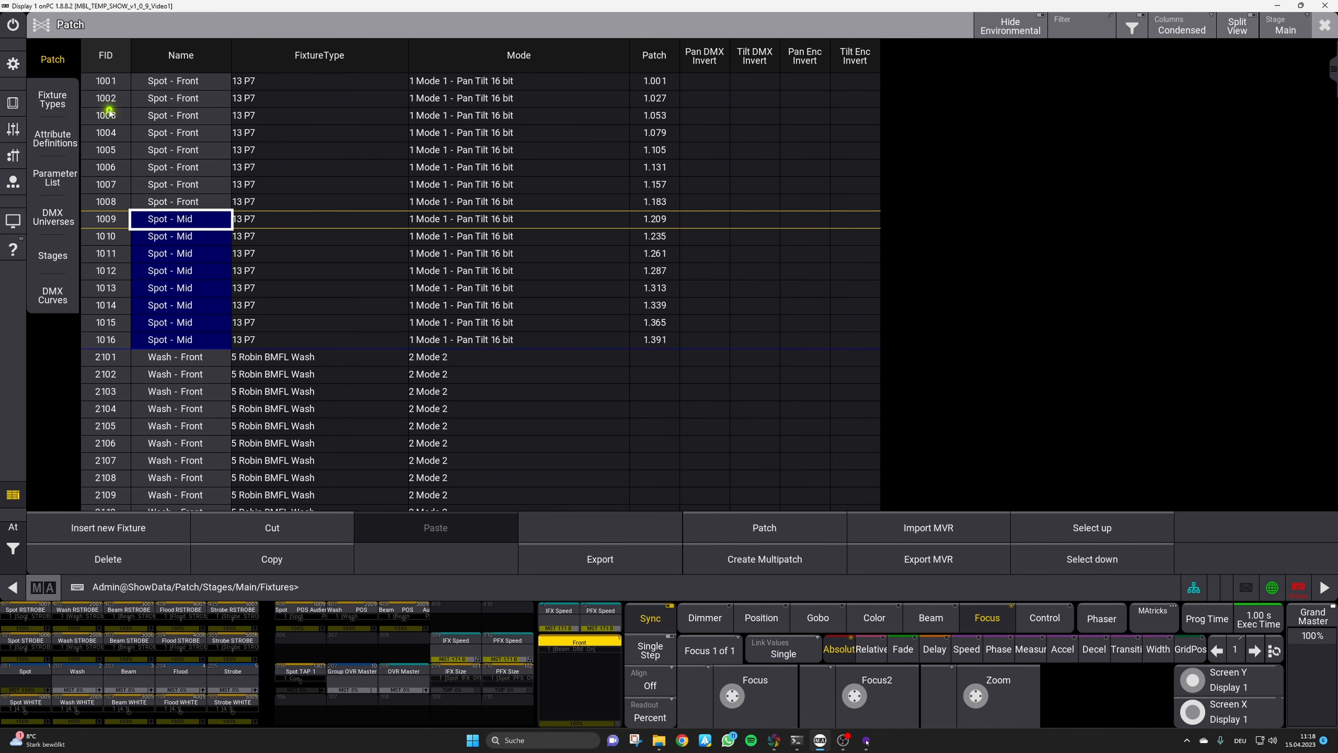
Renumber the eight "Spot - Front" P7 fixtures consecutively, starting at FID 1101
{"action": "left_click", "coordinate": [123, 85]}
{"action": "key", "text": "shift+Down"}
{"action": "key", "text": "shift+Down"}
{"action": "key", "text": "shift+Down"}
{"action": "key", "text": "shift+Down"}
{"action": "key", "text": "shift+Down"}
{"action": "key", "text": "shift+Down"}
{"action": "key", "text": "shift+Down"}
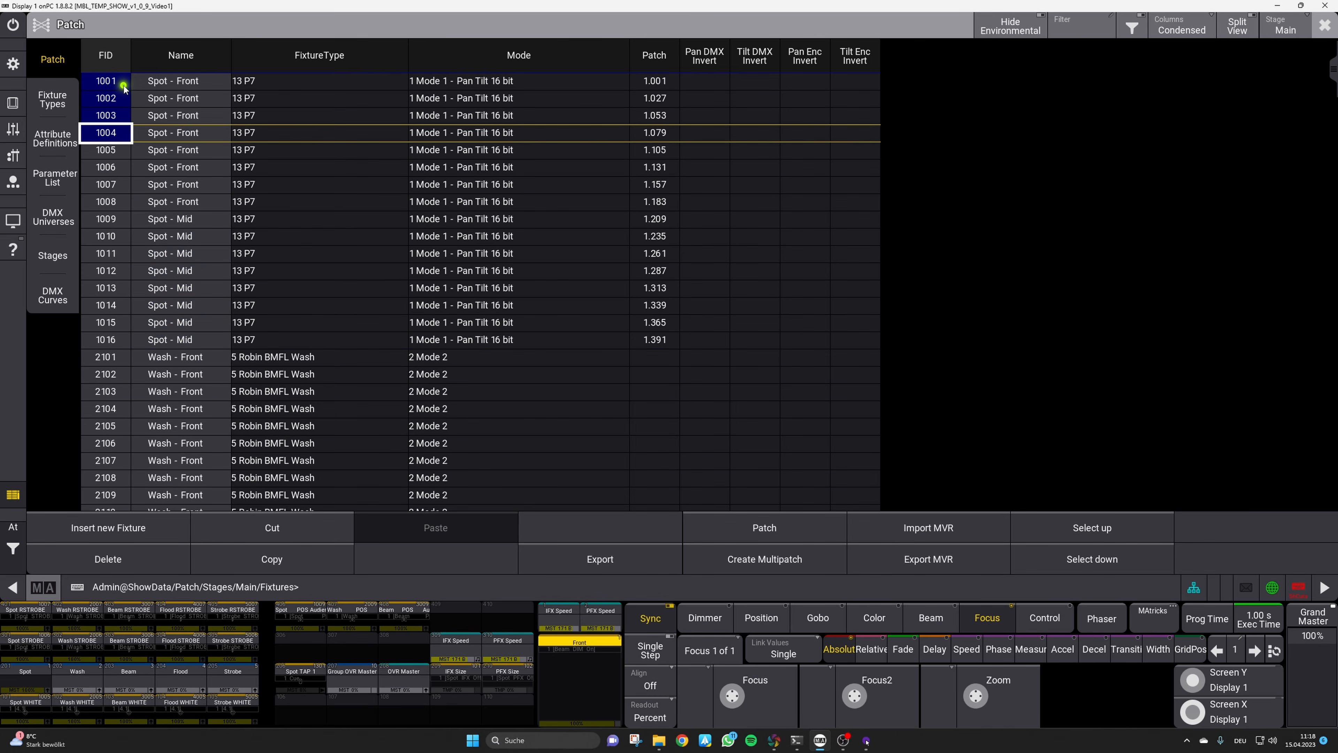
{"action": "left_click", "coordinate": [124, 86]}
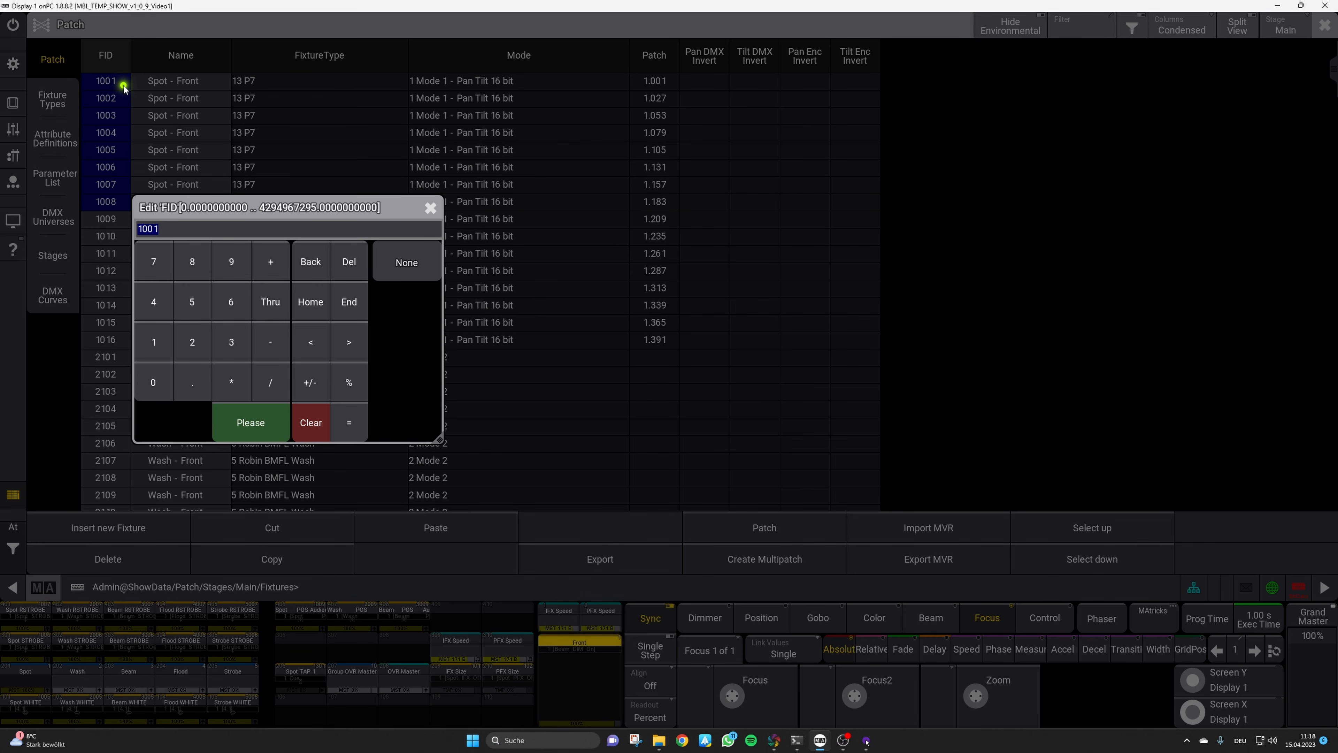
{"action": "type", "text": "11"}
{"action": "key", "text": "Return"}
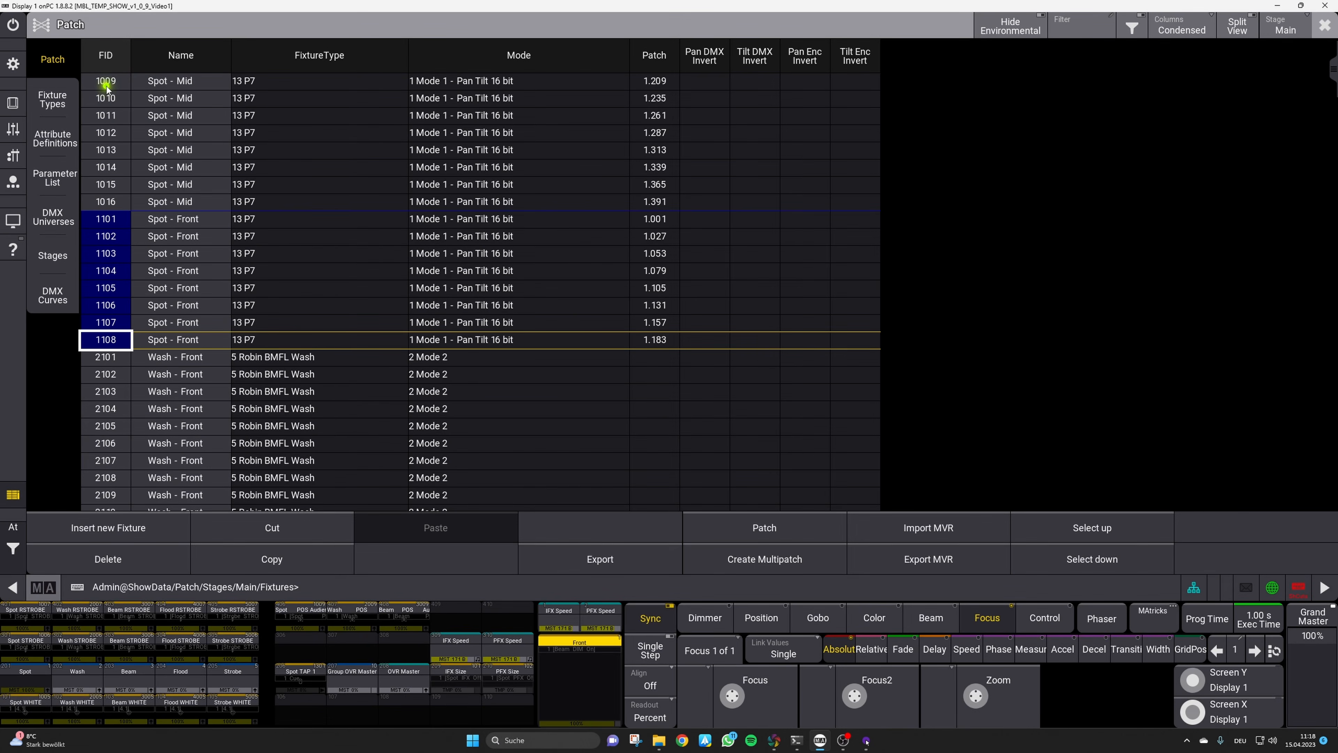
Renumber the eight "Spot - Mid" P7 fixtures consecutively, starting at FID 1201
{"action": "left_click", "coordinate": [107, 83]}
{"action": "key", "text": "shift+Down"}
{"action": "key", "text": "shift+Down"}
{"action": "key", "text": "shift+Down"}
{"action": "key", "text": "shift+Down"}
{"action": "key", "text": "shift+Down"}
{"action": "key", "text": "shift+Down"}
{"action": "key", "text": "shift+Down"}
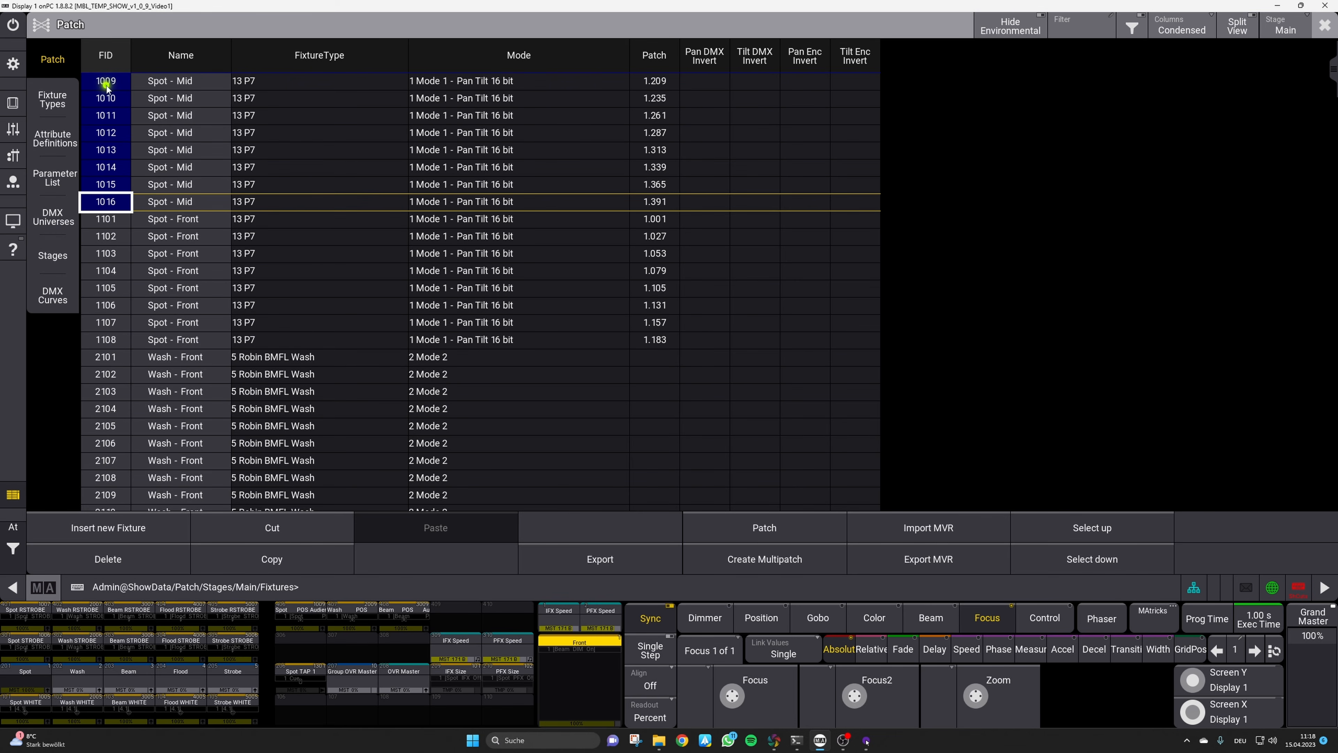
{"action": "key", "text": "Return"}
{"action": "type", "text": "1201"}
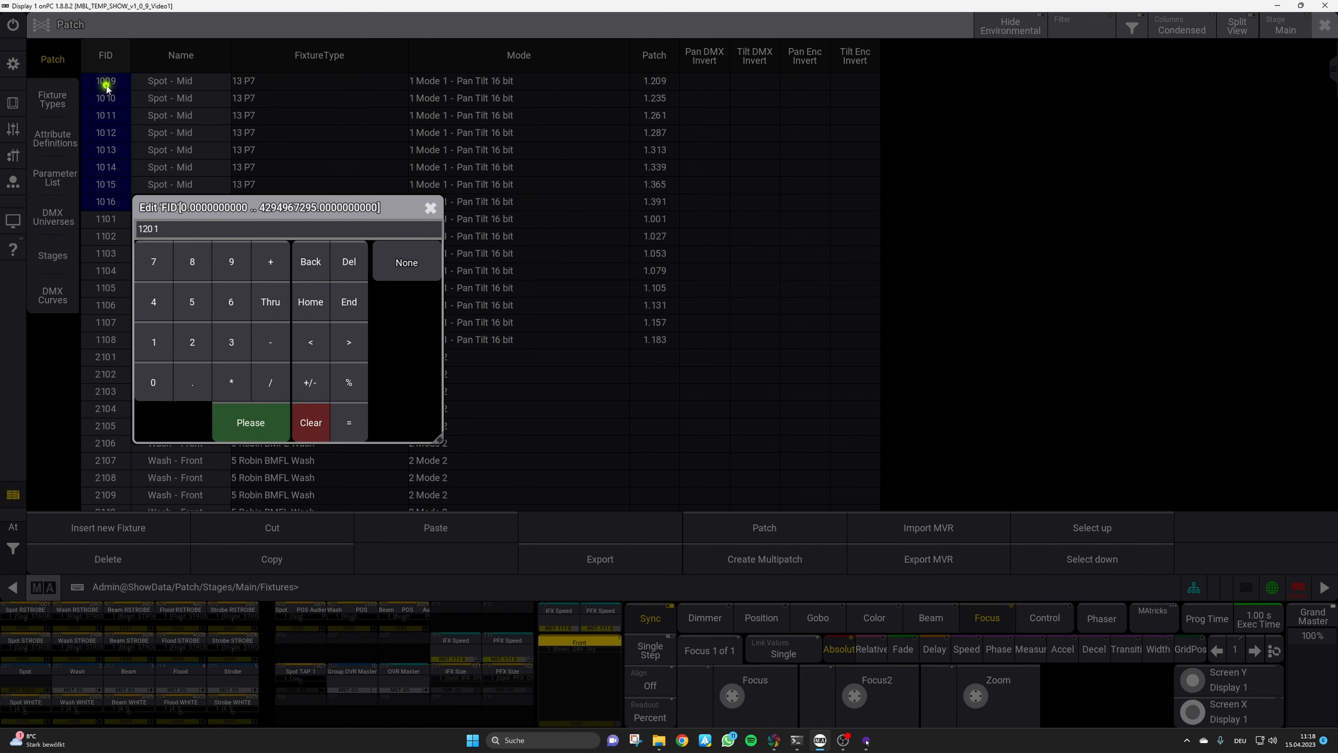
{"action": "key", "text": "Return"}
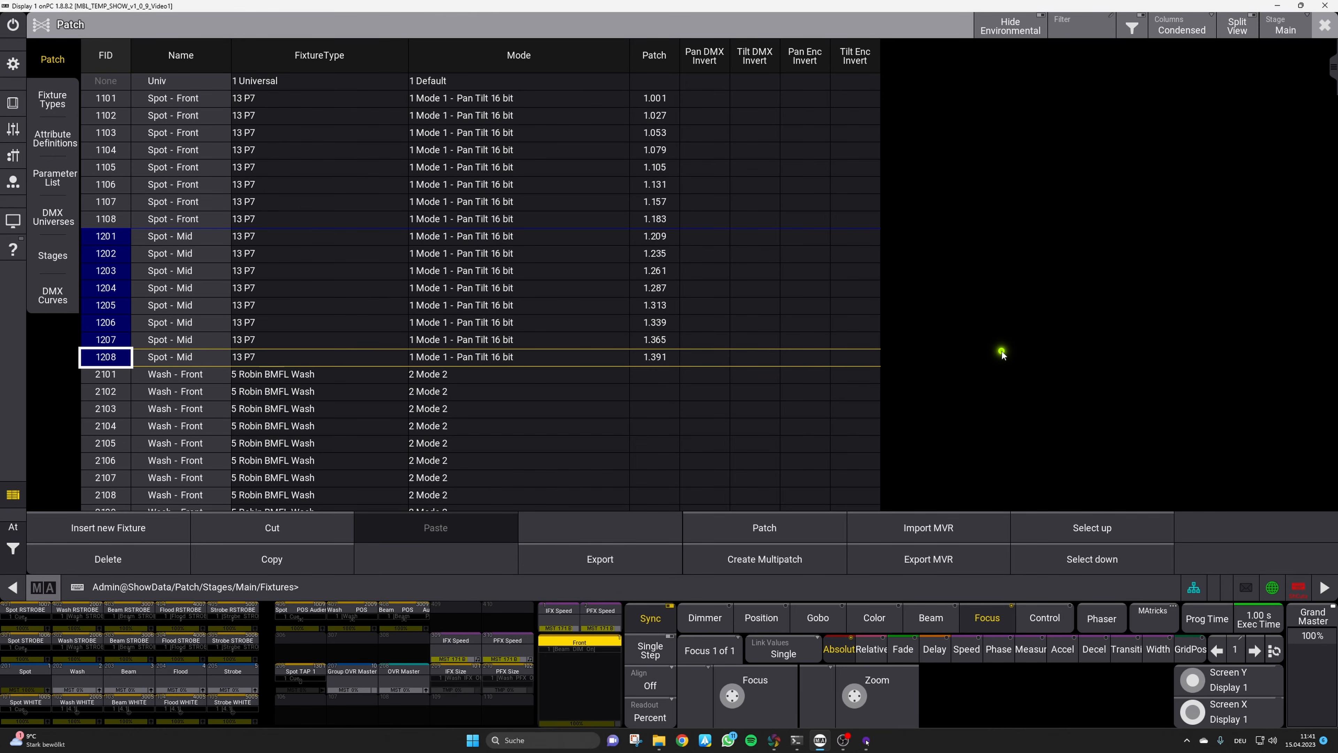
Review the Wash - Front and Wash - Mid fixtures in the patch list and bring up Capture's stage plan for comparison
{"action": "key", "text": "Down"}
{"action": "key", "text": "Down"}
{"action": "key", "text": "Down"}
{"action": "key", "text": "Down"}
{"action": "key", "text": "Down"}
{"action": "key", "text": "Down"}
{"action": "key", "text": "Down"}
{"action": "key", "text": "Down"}
{"action": "key", "text": "Down"}
{"action": "key", "text": "Down"}
{"action": "key", "text": "Down"}
{"action": "key", "text": "Down"}
{"action": "key", "text": "Down"}
{"action": "key", "text": "Down"}
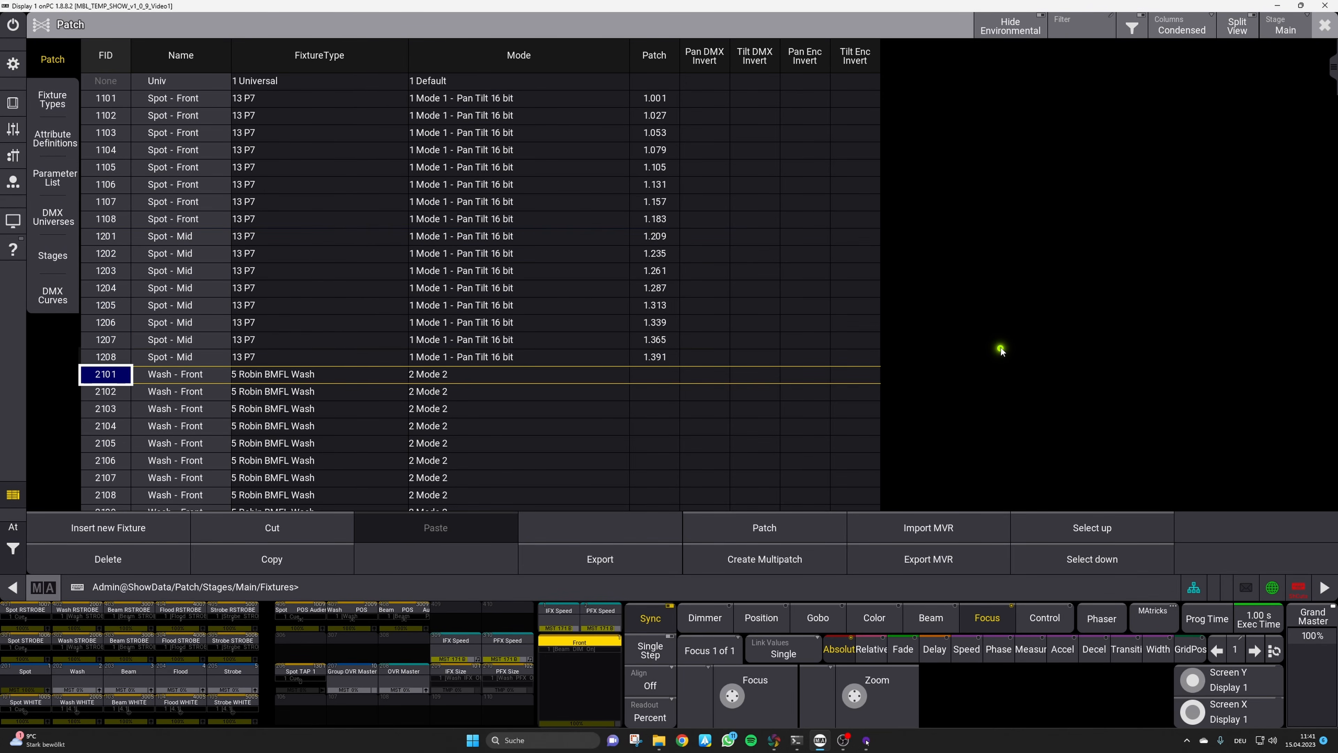
{"action": "key", "text": "Down"}
{"action": "key", "text": "Down"}
{"action": "key", "text": "Down"}
{"action": "key", "text": "Down"}
{"action": "key", "text": "Down"}
{"action": "key", "text": "Down"}
{"action": "key", "text": "Down"}
{"action": "key", "text": "Down"}
{"action": "key", "text": "Down"}
{"action": "key", "text": "Down"}
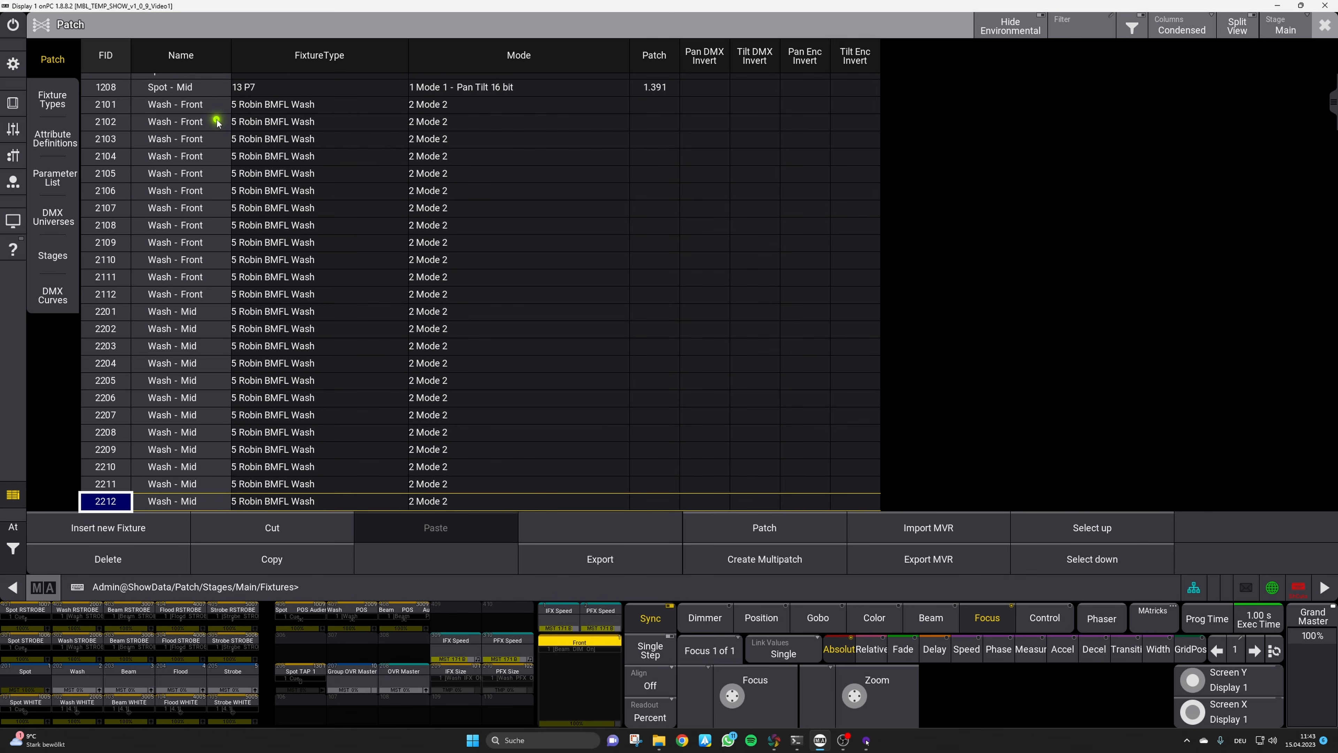
{"action": "key", "text": "alt+Tab"}
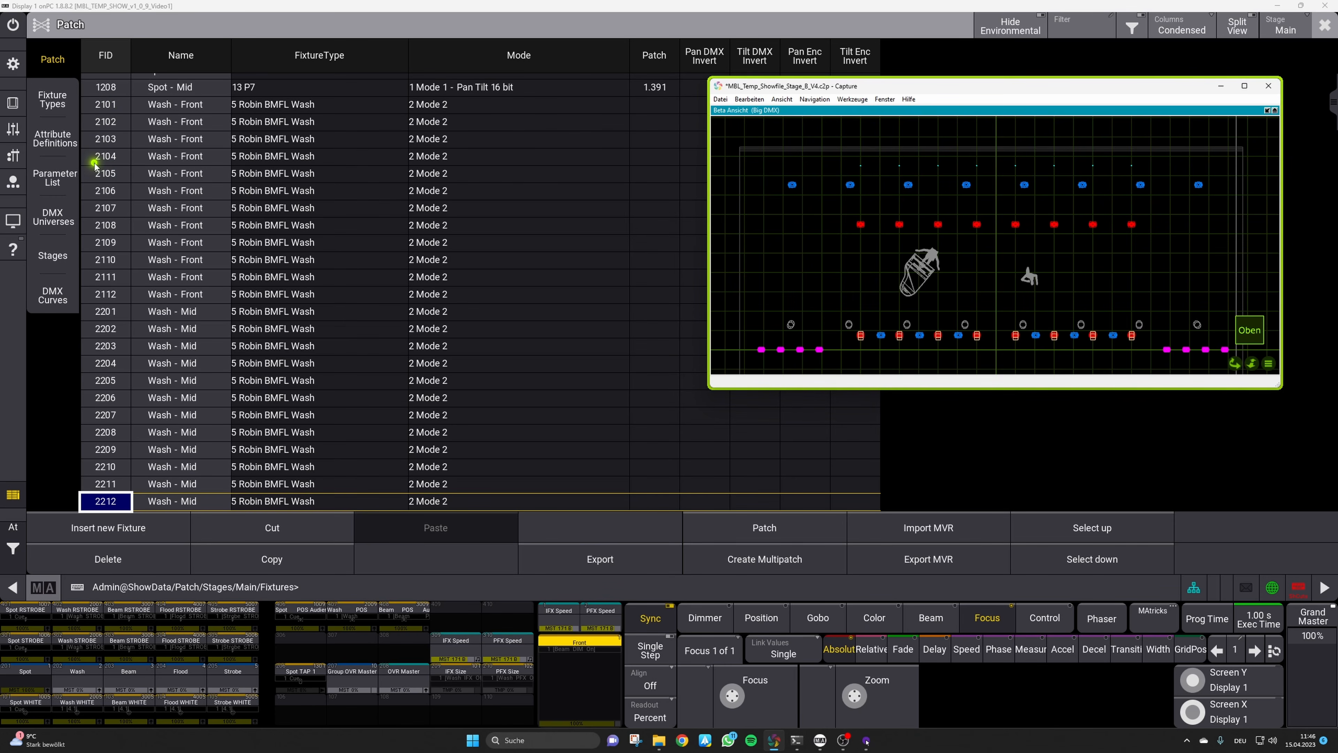
Change the fixture type of Wash - Front fixtures 2104 through 2109 to the library's JB Lighting Sparx 10 in Mode 1 - 16 Bit
{"action": "left_click", "coordinate": [117, 156]}
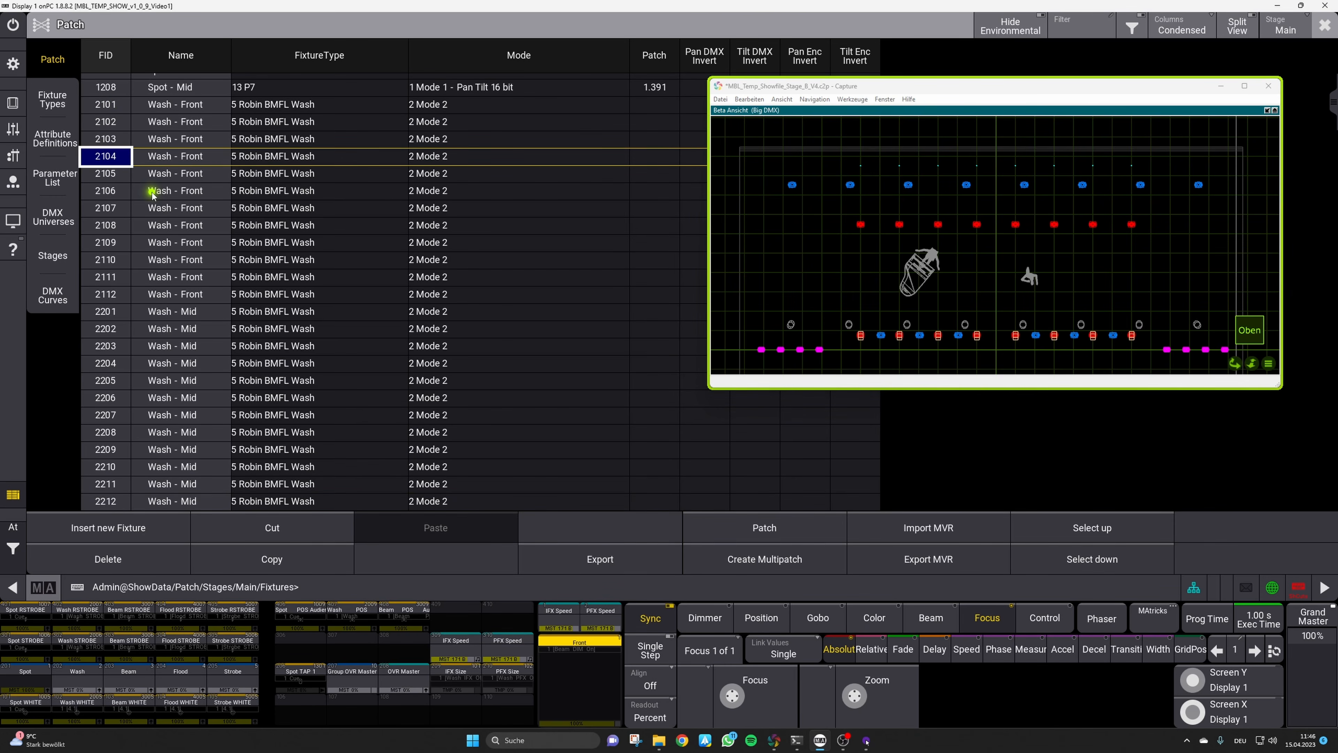
{"action": "key", "text": "shift+Down"}
{"action": "key", "text": "shift+Down"}
{"action": "key", "text": "shift+Down"}
{"action": "key", "text": "shift+Down"}
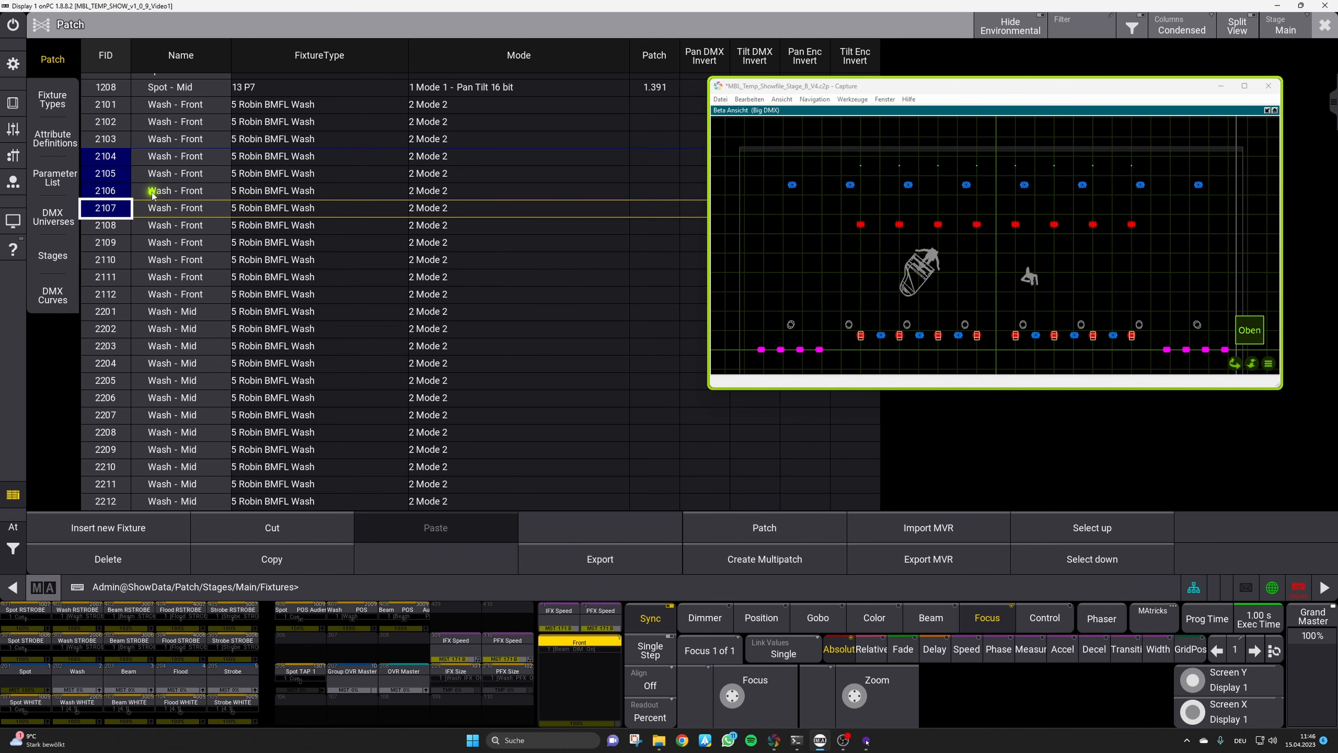
{"action": "key", "text": "shift+Down"}
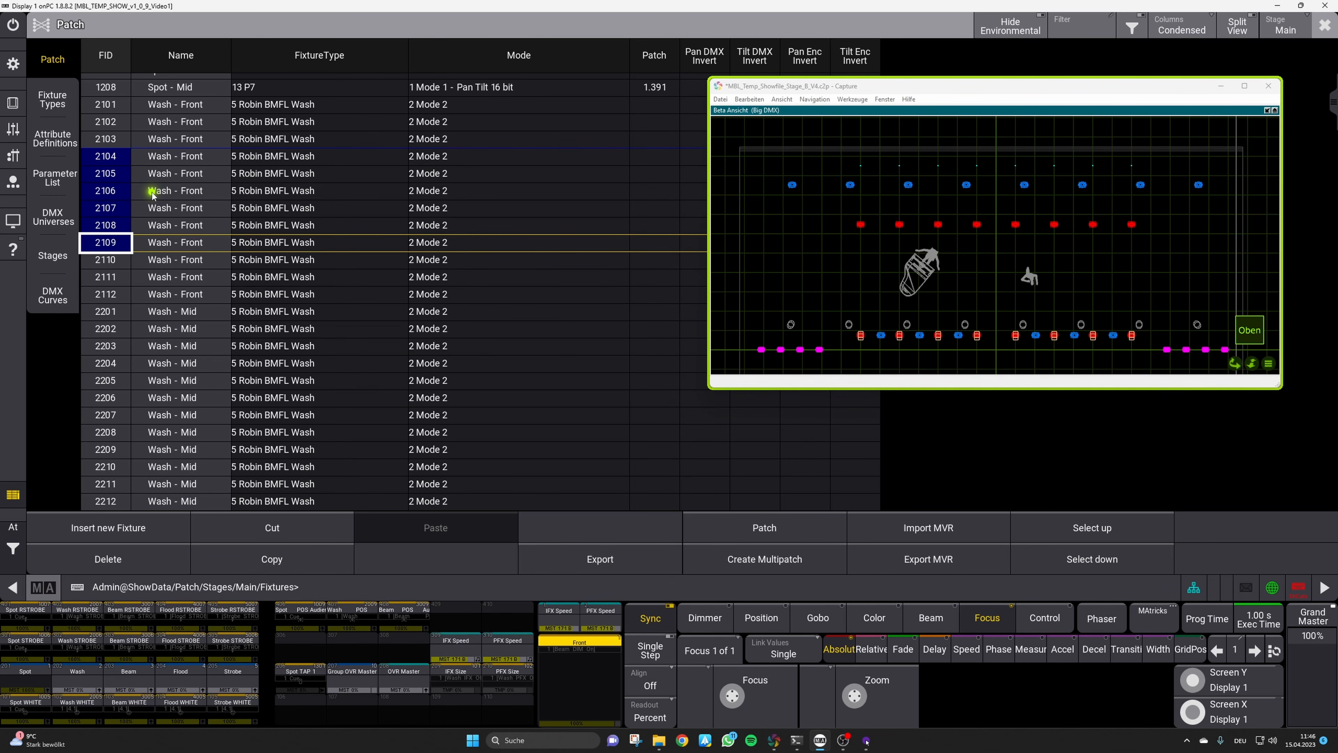
{"action": "key", "text": "Right"}
{"action": "key", "text": "Right"}
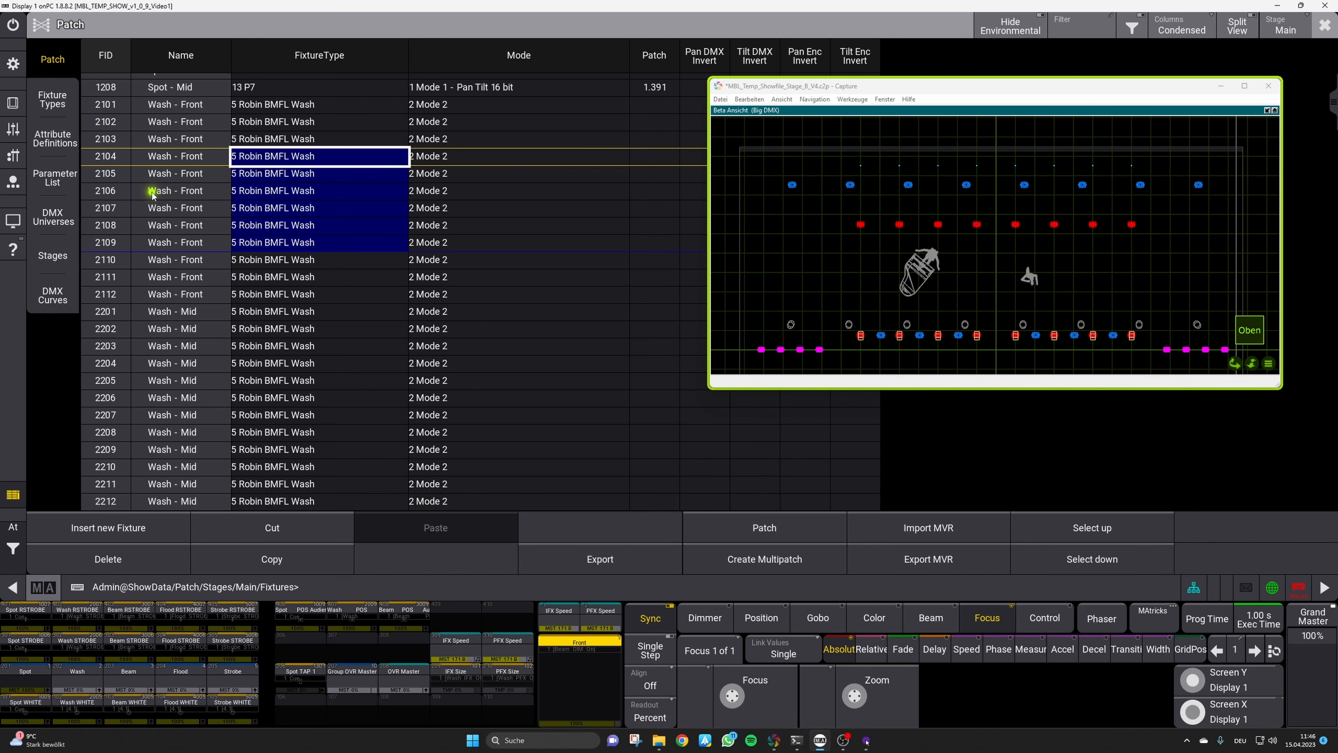
{"action": "key", "text": "Return"}
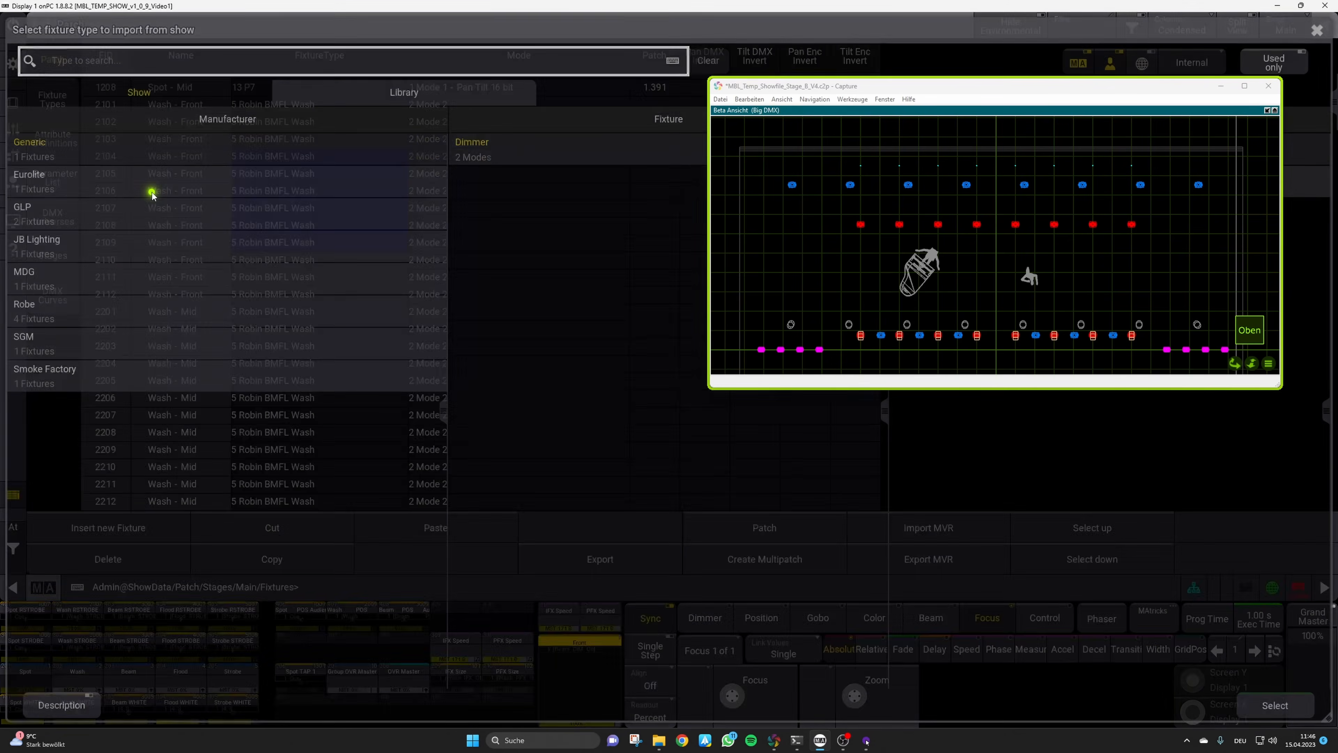
{"action": "left_click", "coordinate": [373, 102]}
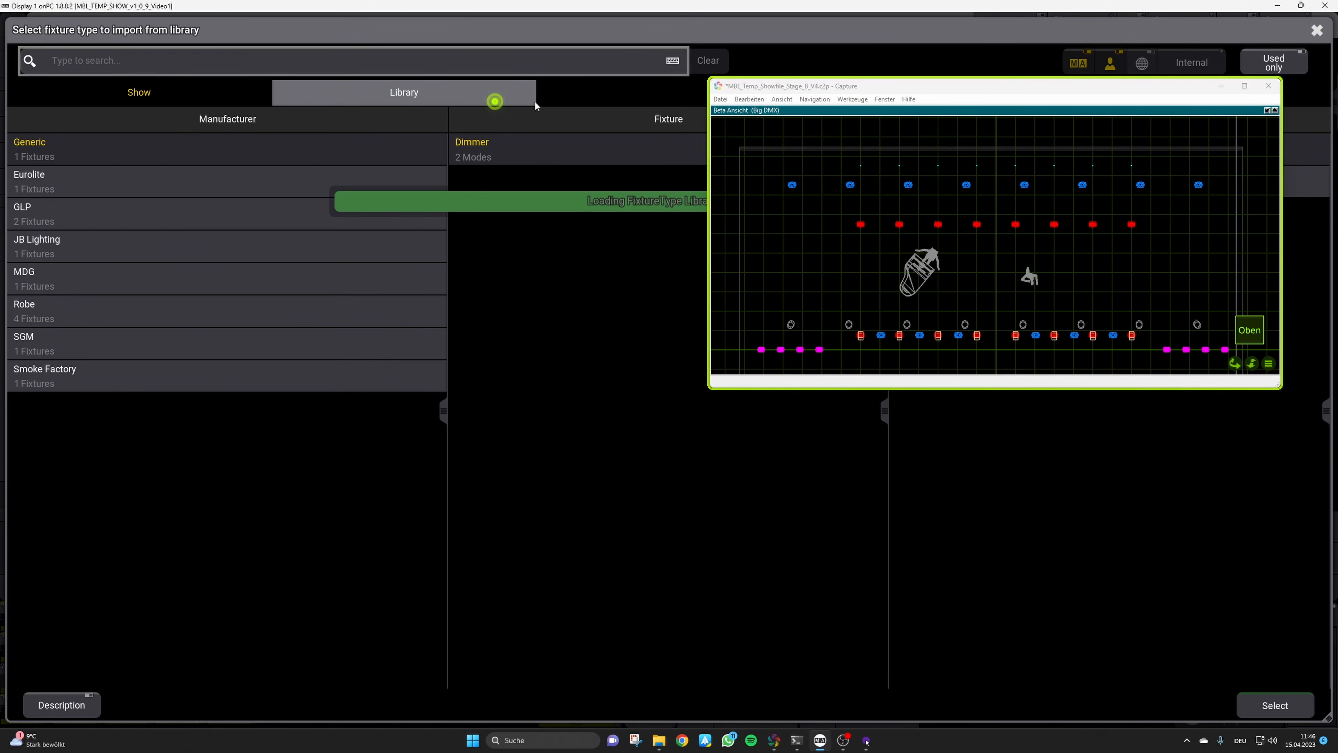
{"action": "left_click", "coordinate": [224, 69]}
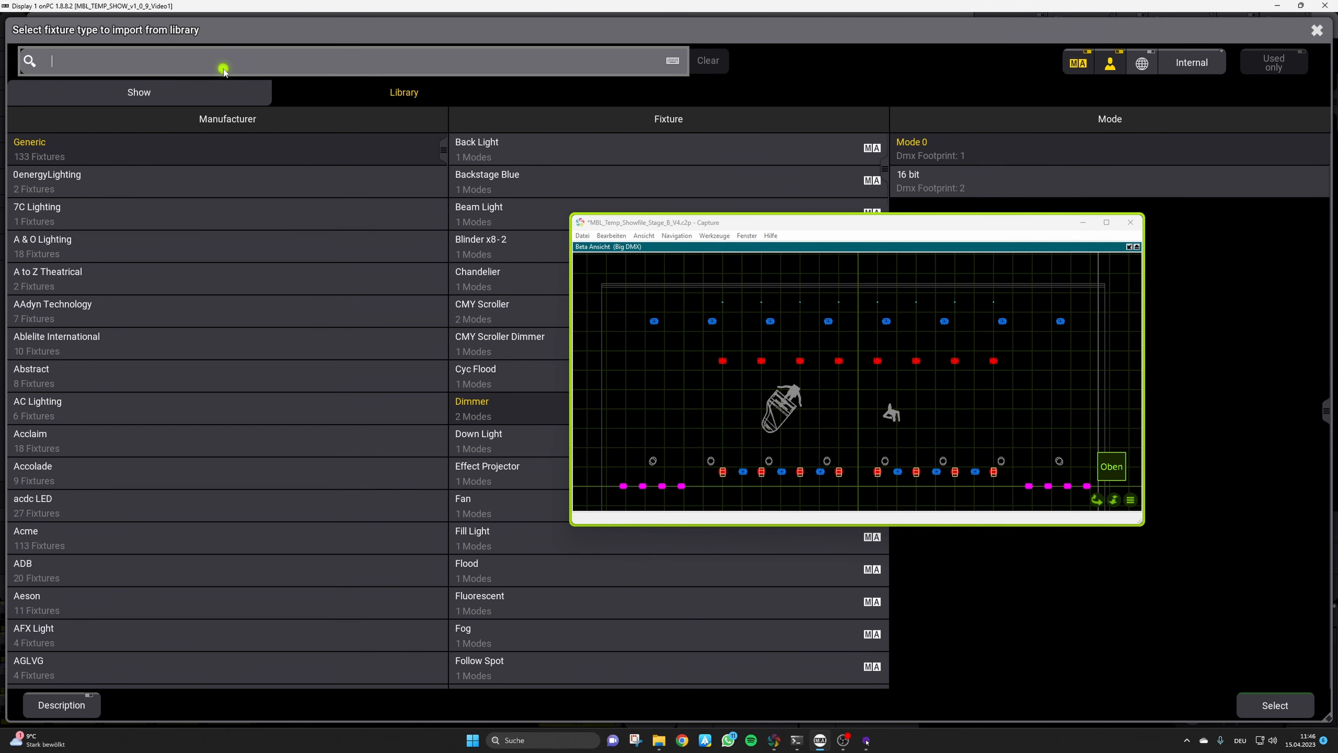
{"action": "type", "text": "sparx"}
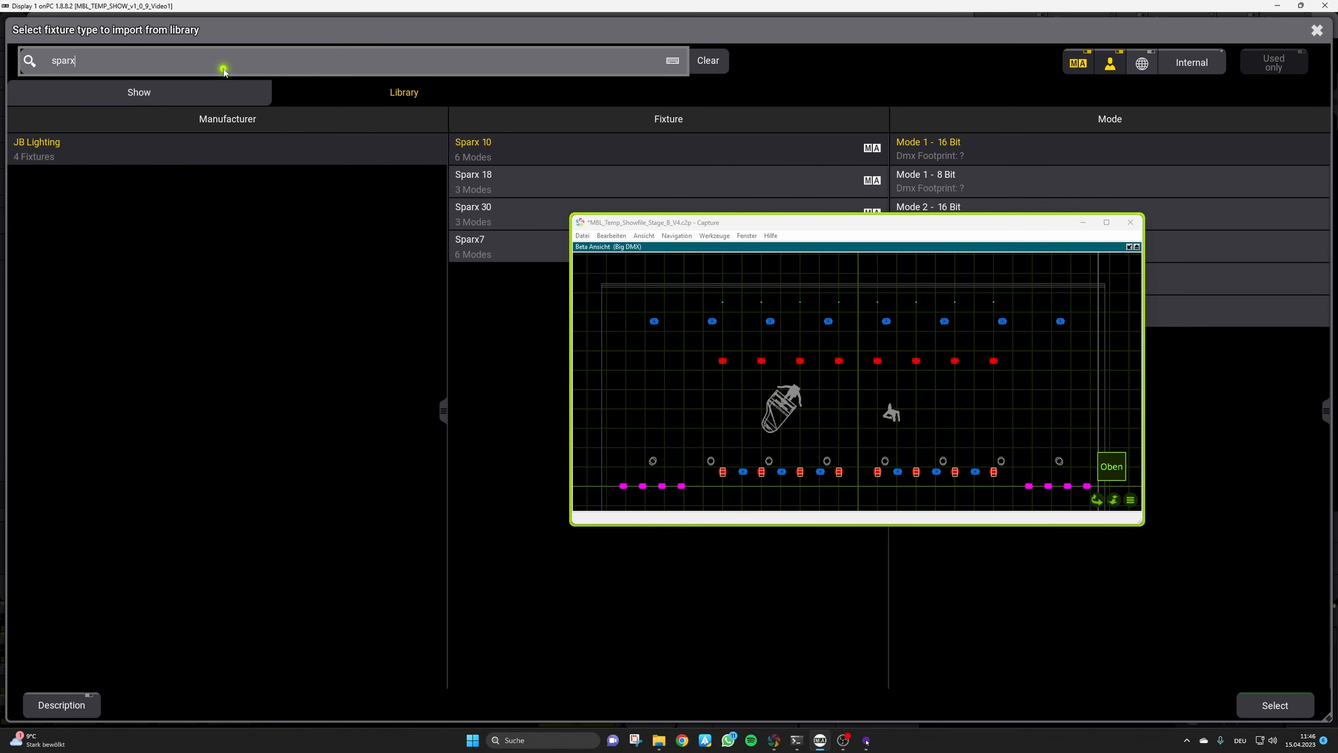
{"action": "type", "text": " 10"}
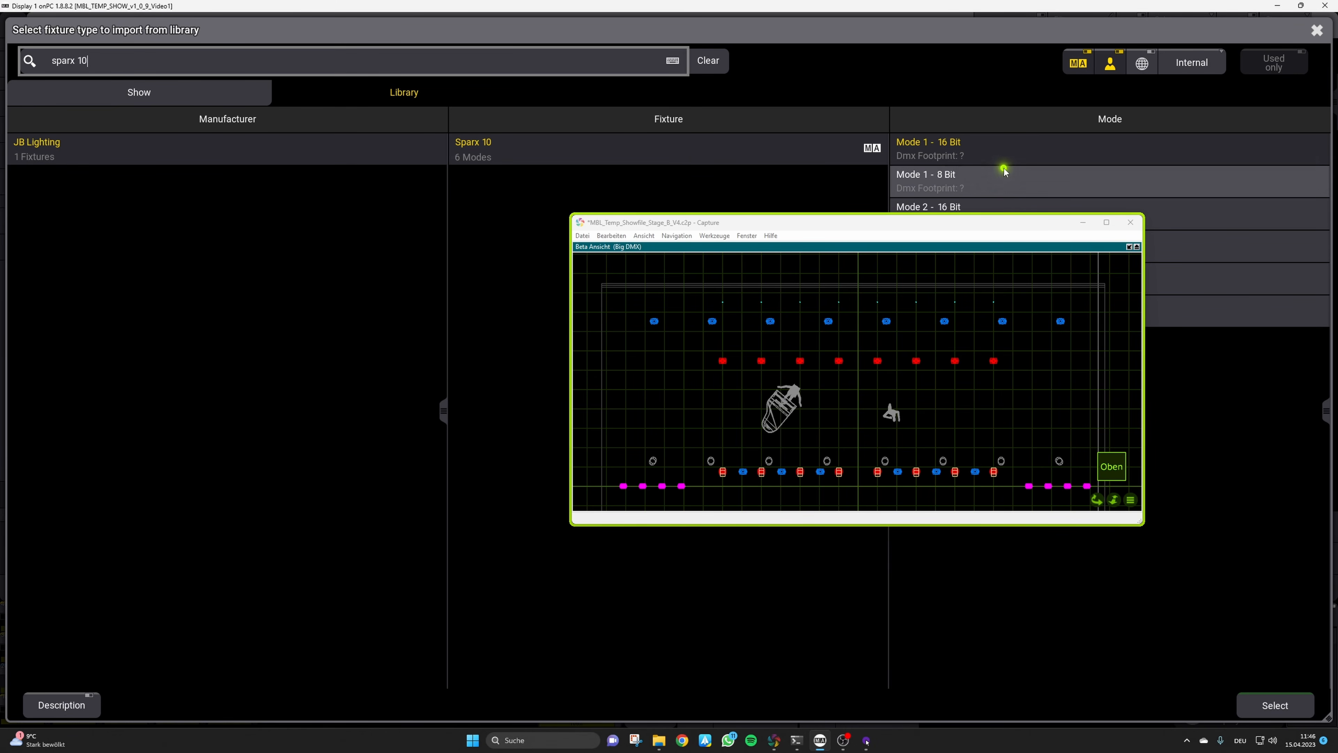
{"action": "left_click", "coordinate": [1275, 705]}
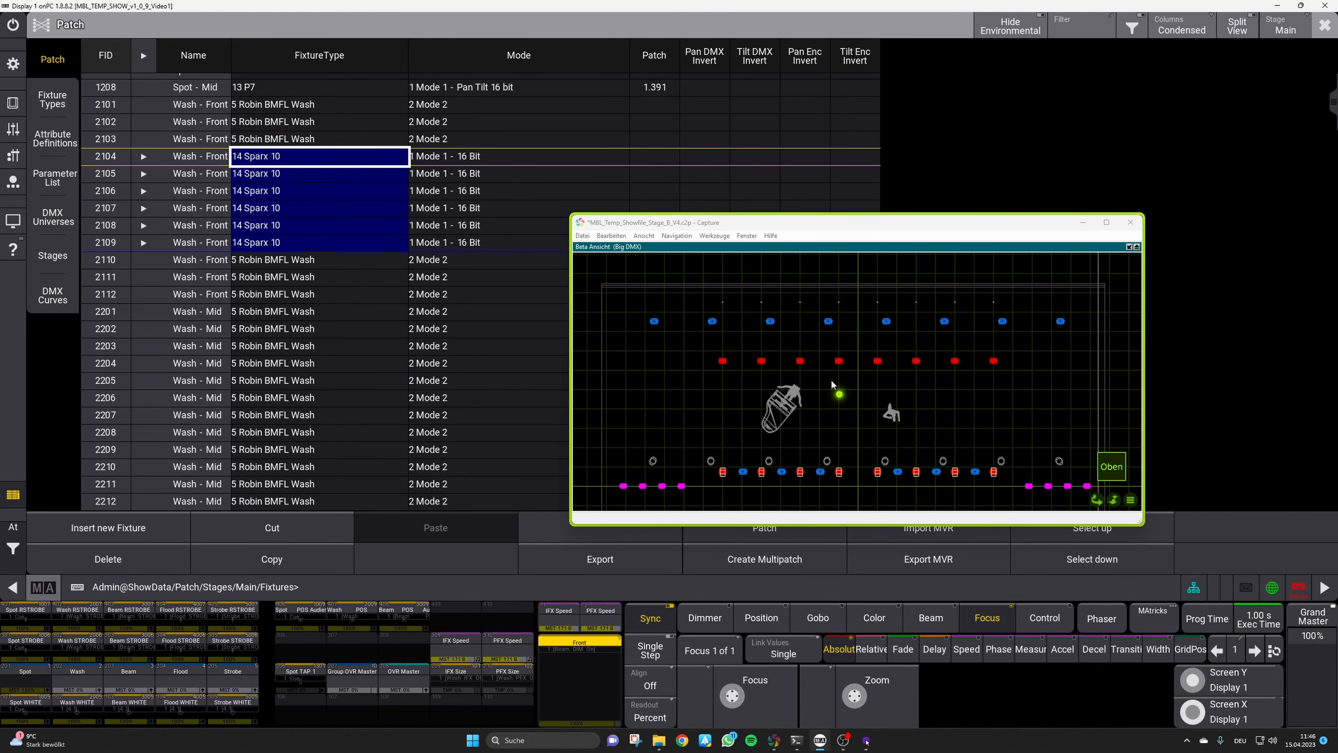
Delete the remaining Robin BMFL Wash fixtures of the front row, FID 2101 through 2103 and 2110 through 2112
{"action": "left_click_drag", "start_coordinate": [806, 226], "coordinate": [895, 126]}
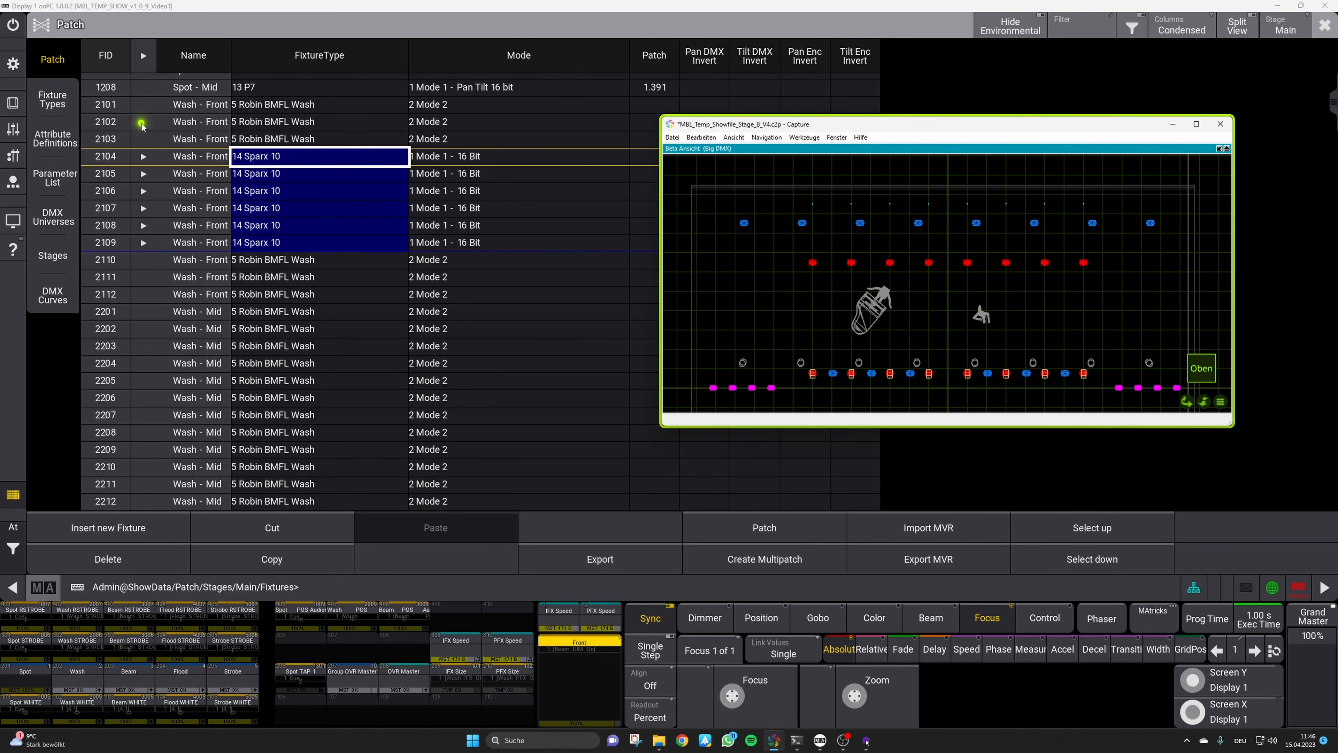
{"action": "left_click_drag", "start_coordinate": [119, 105], "coordinate": [119, 139]}
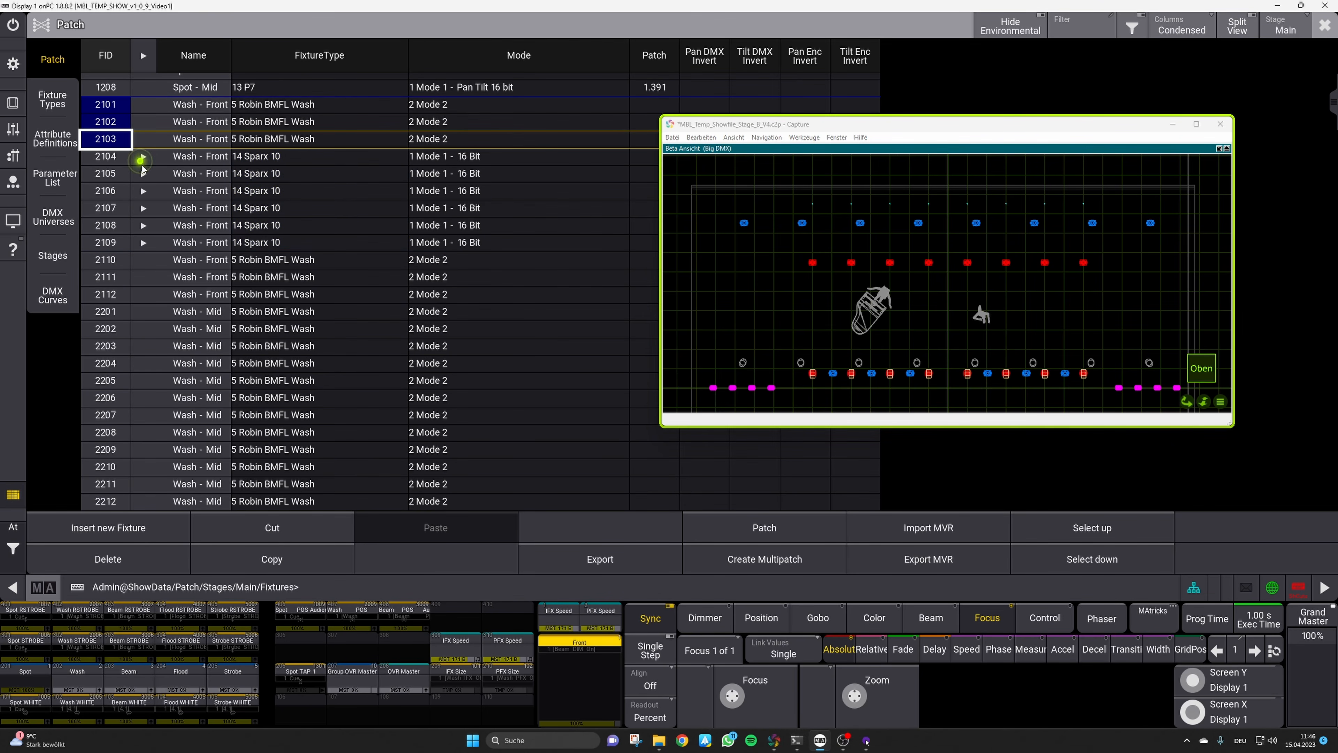
{"action": "left_click", "coordinate": [117, 575]}
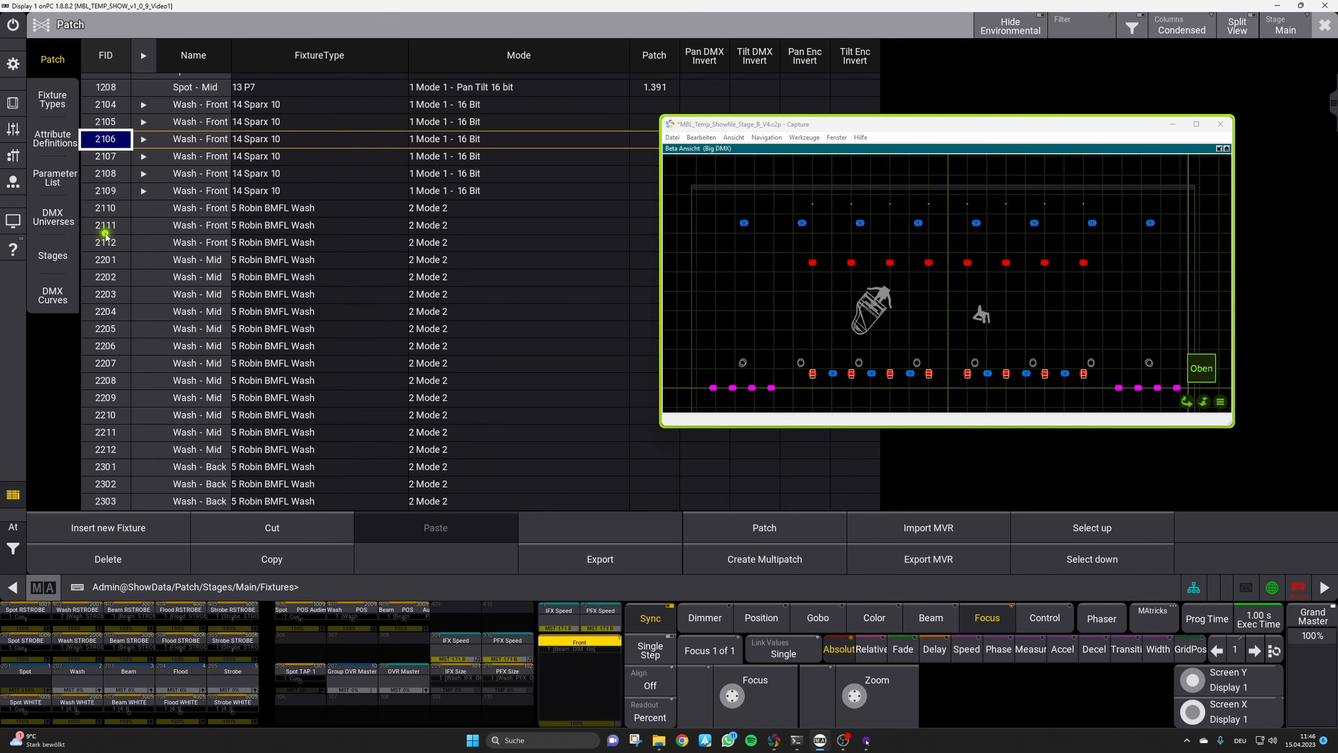
{"action": "left_click_drag", "start_coordinate": [124, 212], "coordinate": [119, 244]}
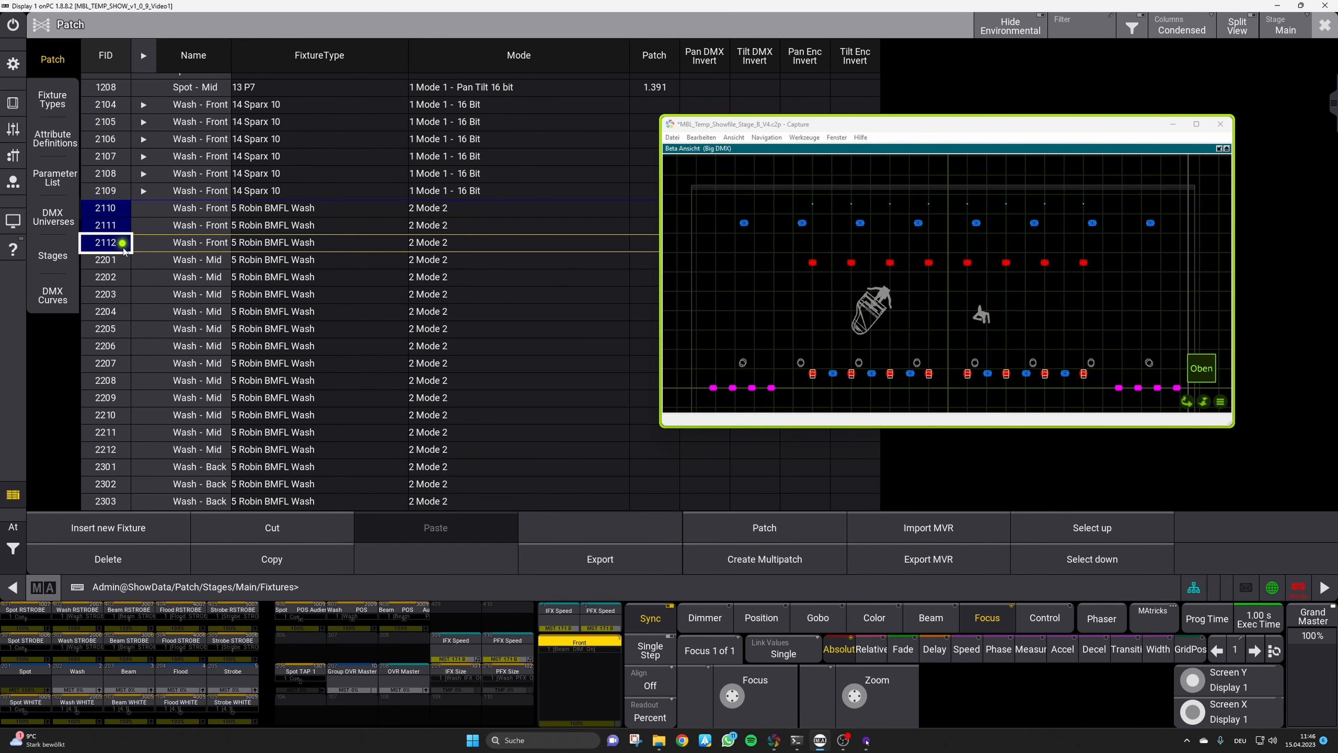
{"action": "left_click", "coordinate": [125, 559]}
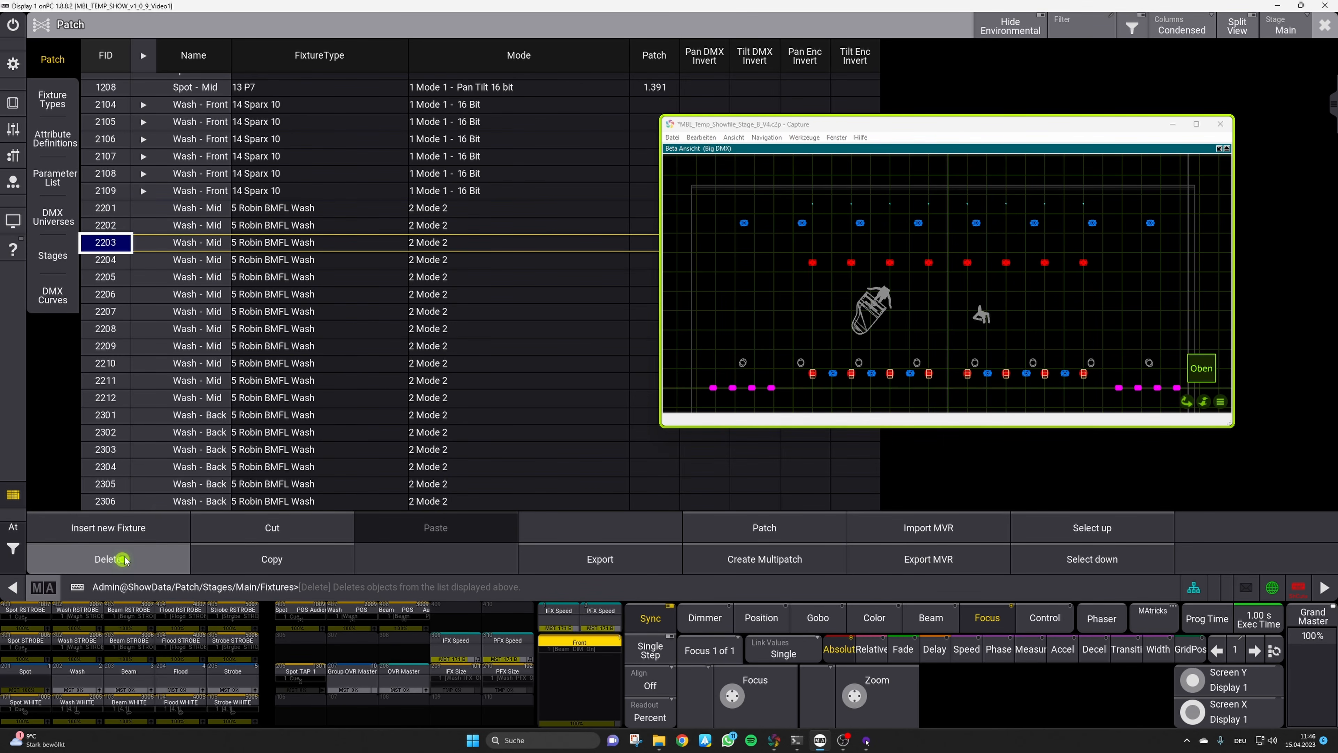
Renumber the six Wash - Front Sparx 10 fixtures consecutively, starting at FID 2101
{"action": "left_click", "coordinate": [121, 106]}
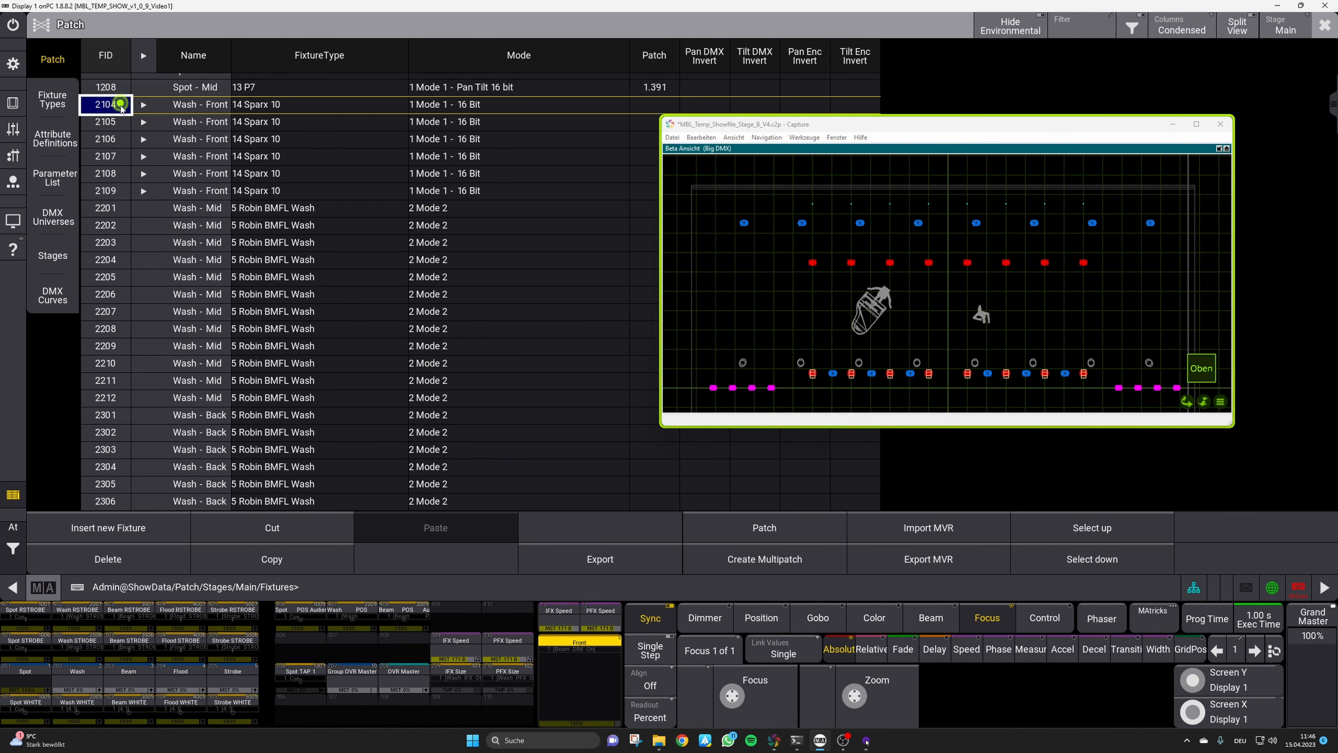
{"action": "left_click", "coordinate": [121, 192], "text": "shift"}
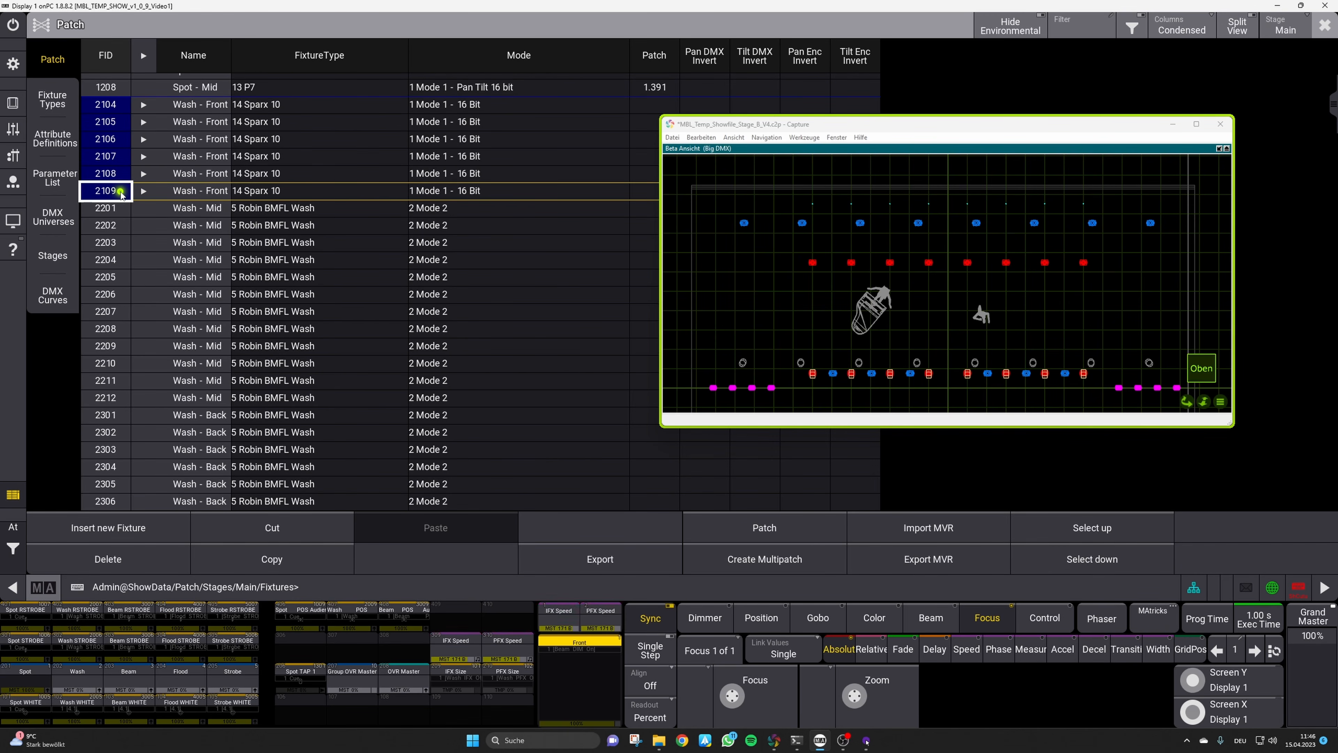
{"action": "left_click", "coordinate": [120, 193]}
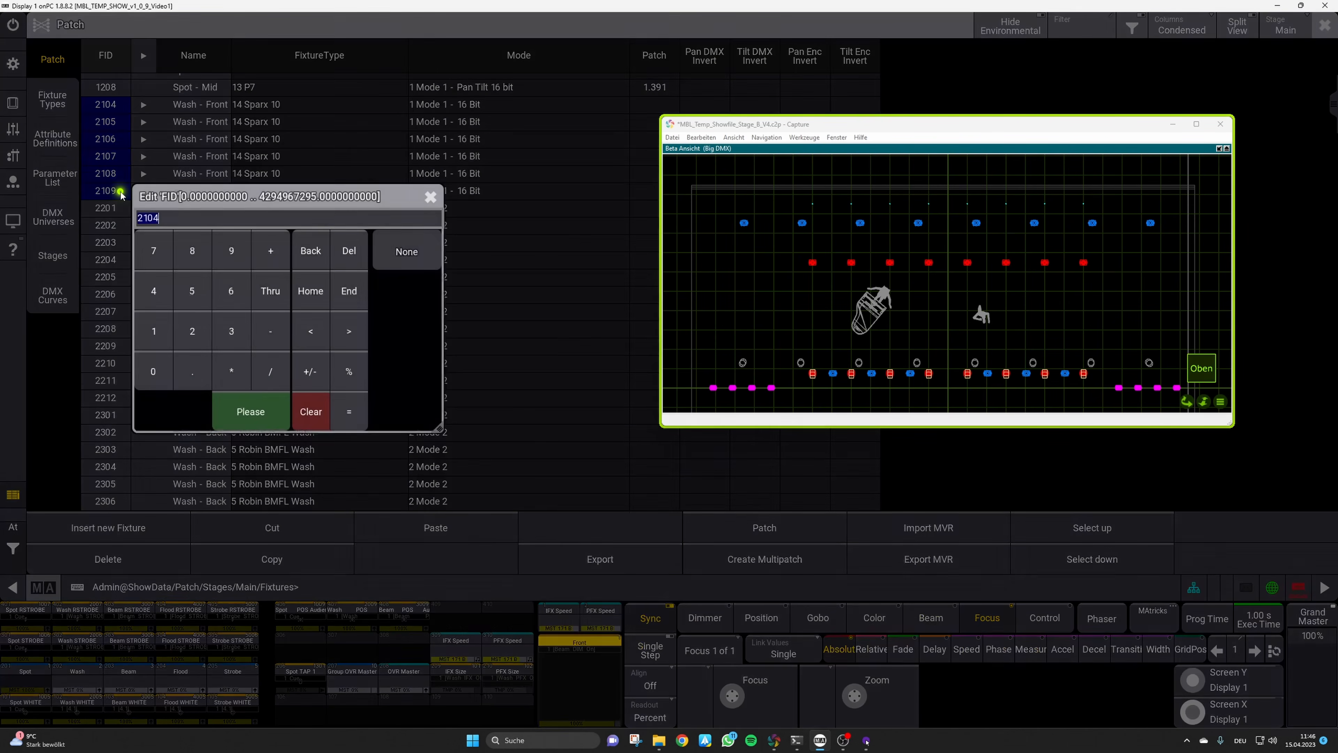
{"action": "type", "text": "2"}
{"action": "key", "text": "Return"}
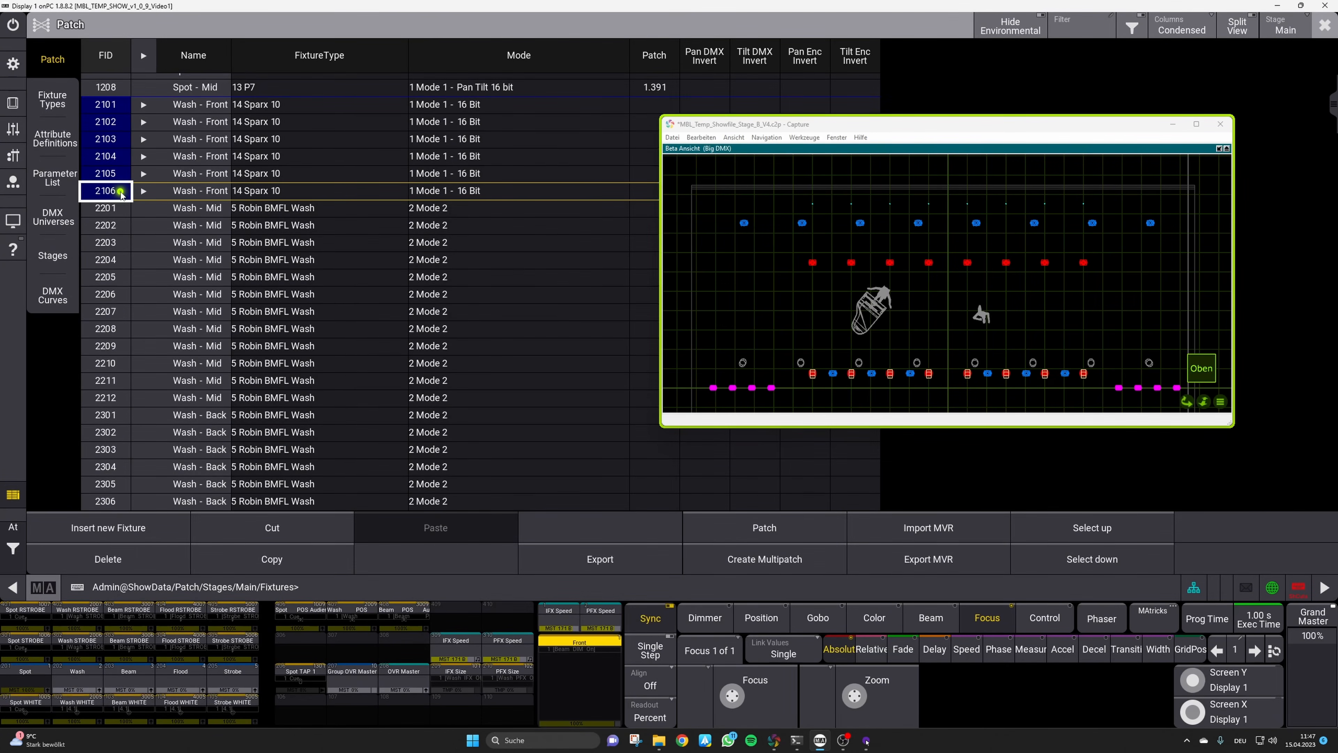
Delete all Wash - Mid and Wash - Back fixtures, FID 2201 through 2312, from the patch
{"action": "left_click", "coordinate": [122, 211]}
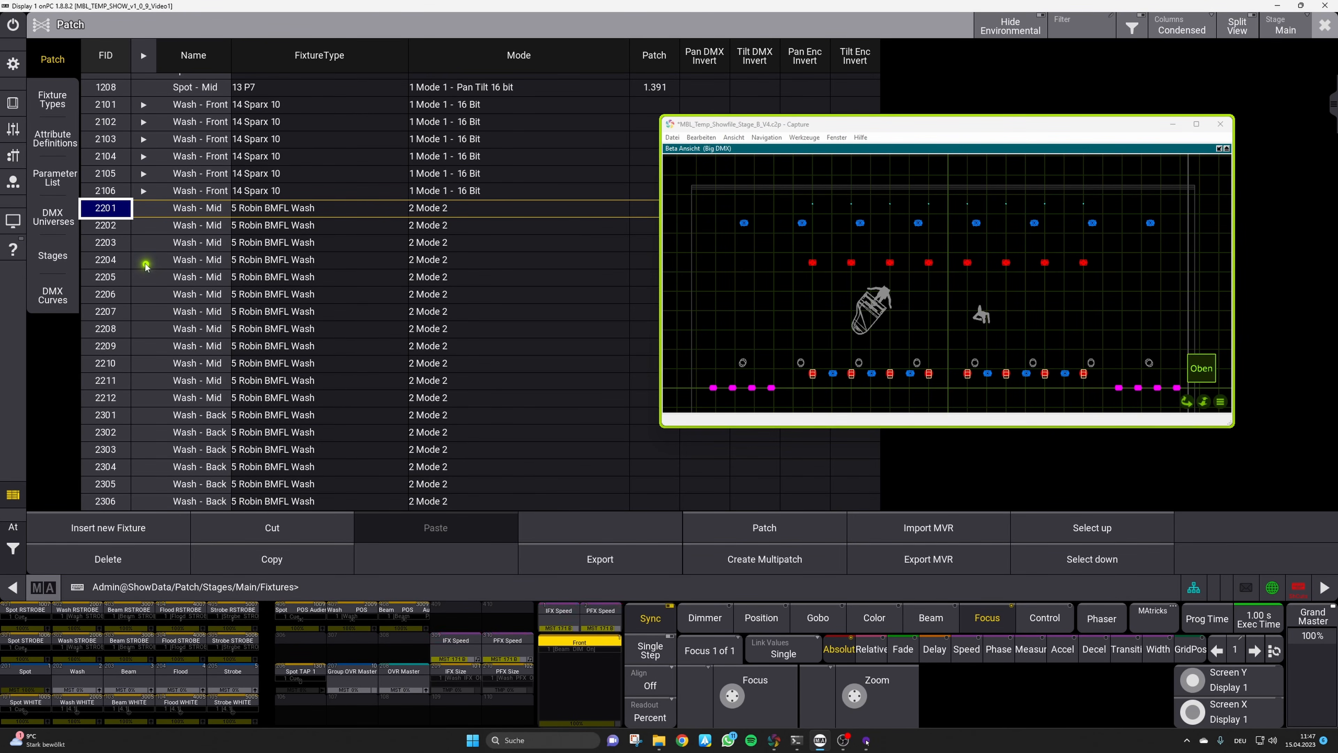
{"action": "left_click_drag", "start_coordinate": [1334, 113], "coordinate": [1333, 147]}
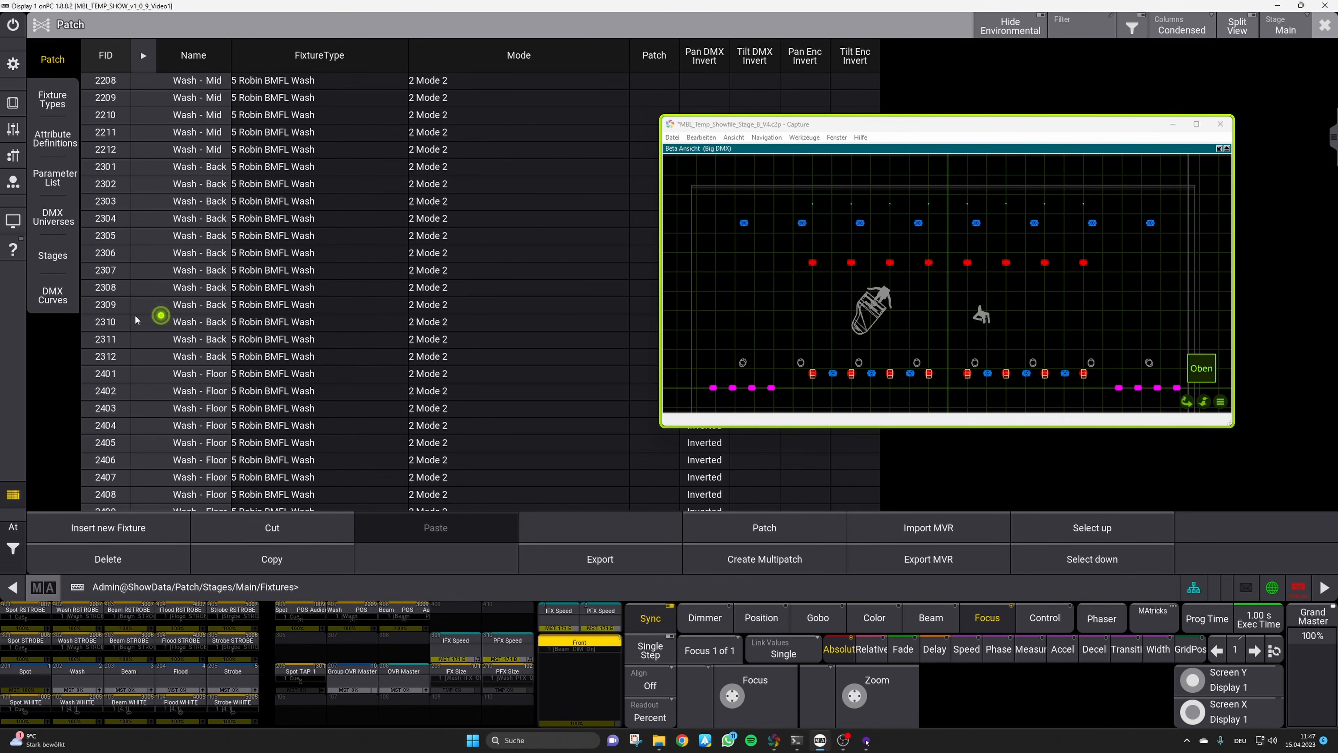
{"action": "left_click", "coordinate": [122, 357], "text": "shift"}
{"action": "left_click", "coordinate": [108, 558]}
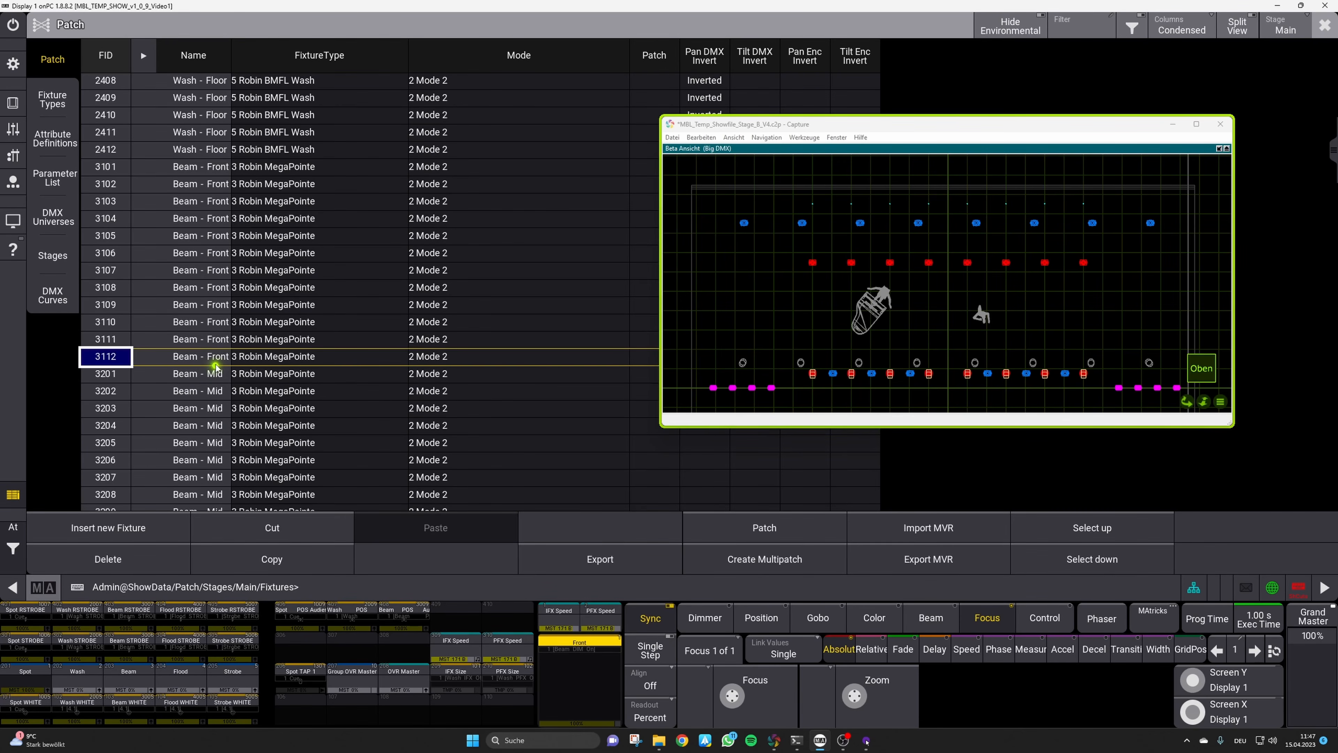
Change the fixture type of Wash - Floor fixtures 2403 through 2410 to the show's JB Lighting Sparx 10 in Mode 1 - 16 Bit
{"action": "scroll", "coordinate": [227, 356], "scroll_direction": "up", "scroll_amount": 10}
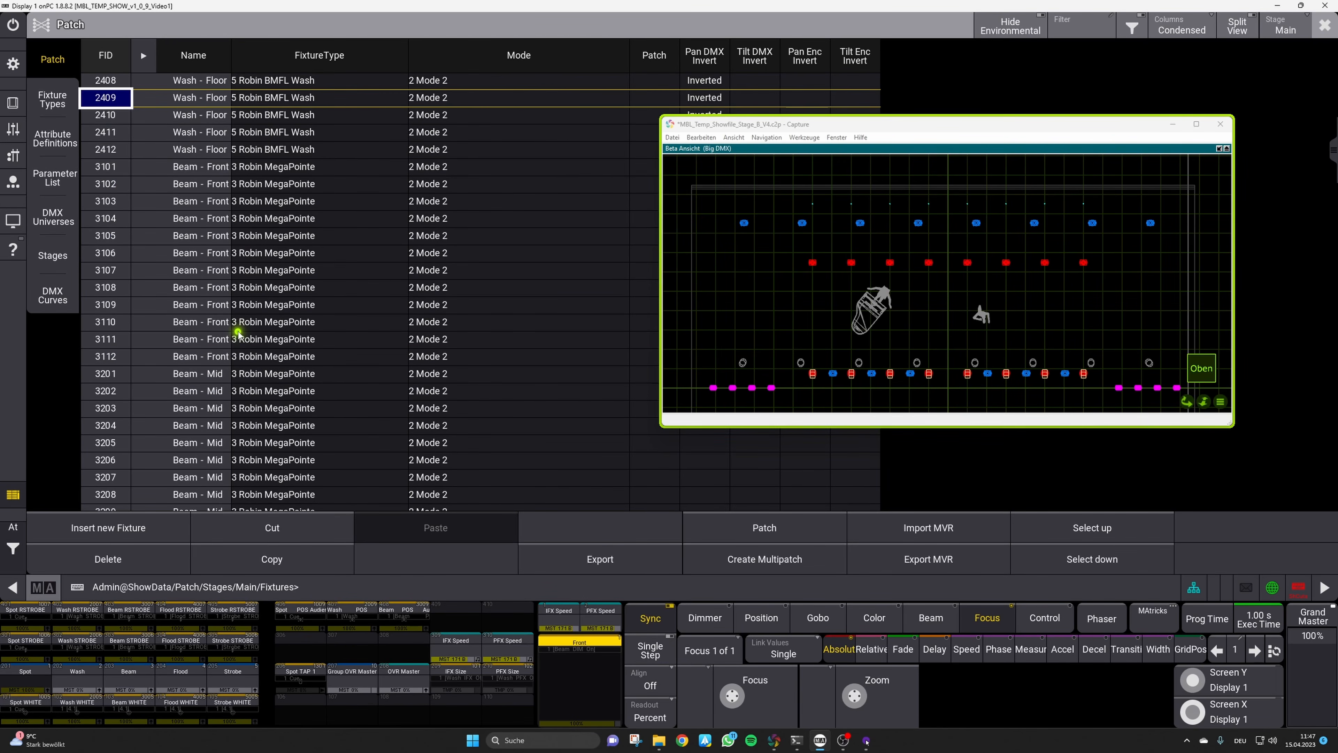
{"action": "scroll", "coordinate": [246, 337], "scroll_direction": "up", "scroll_amount": 5}
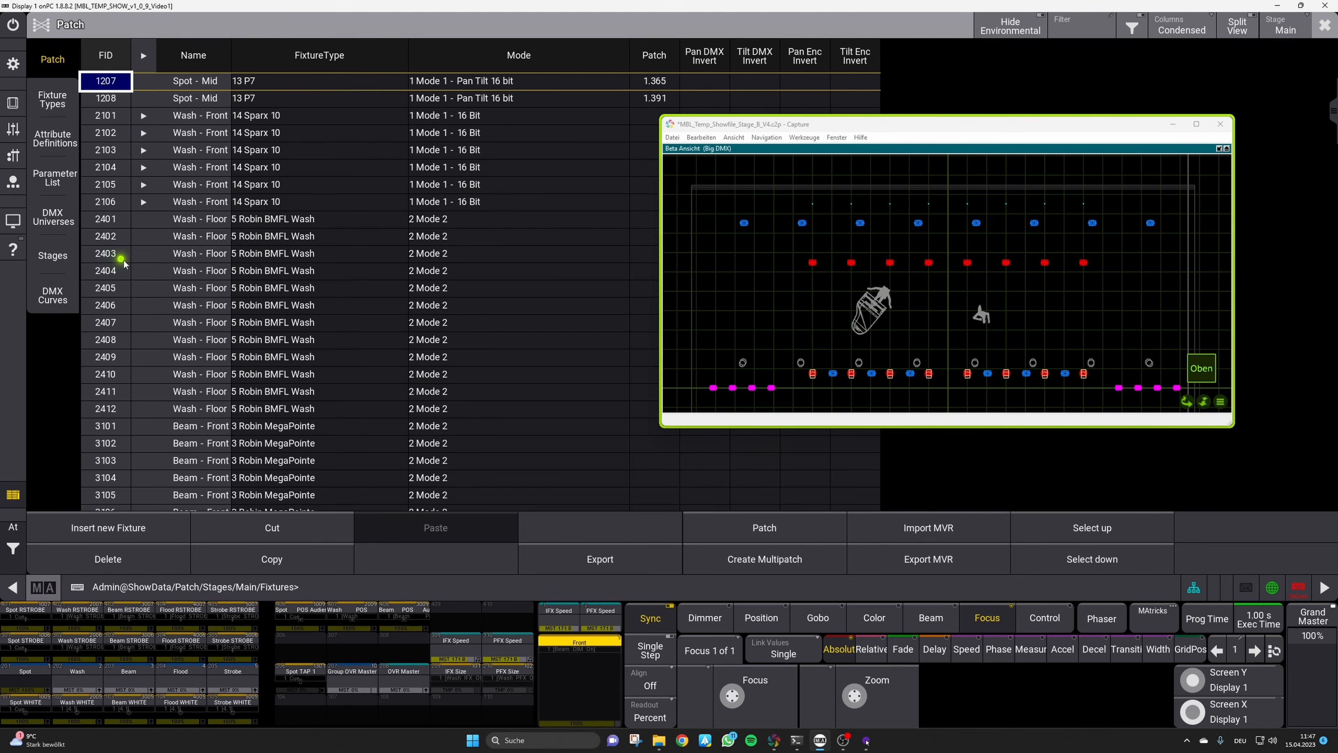
{"action": "left_click", "coordinate": [286, 255]}
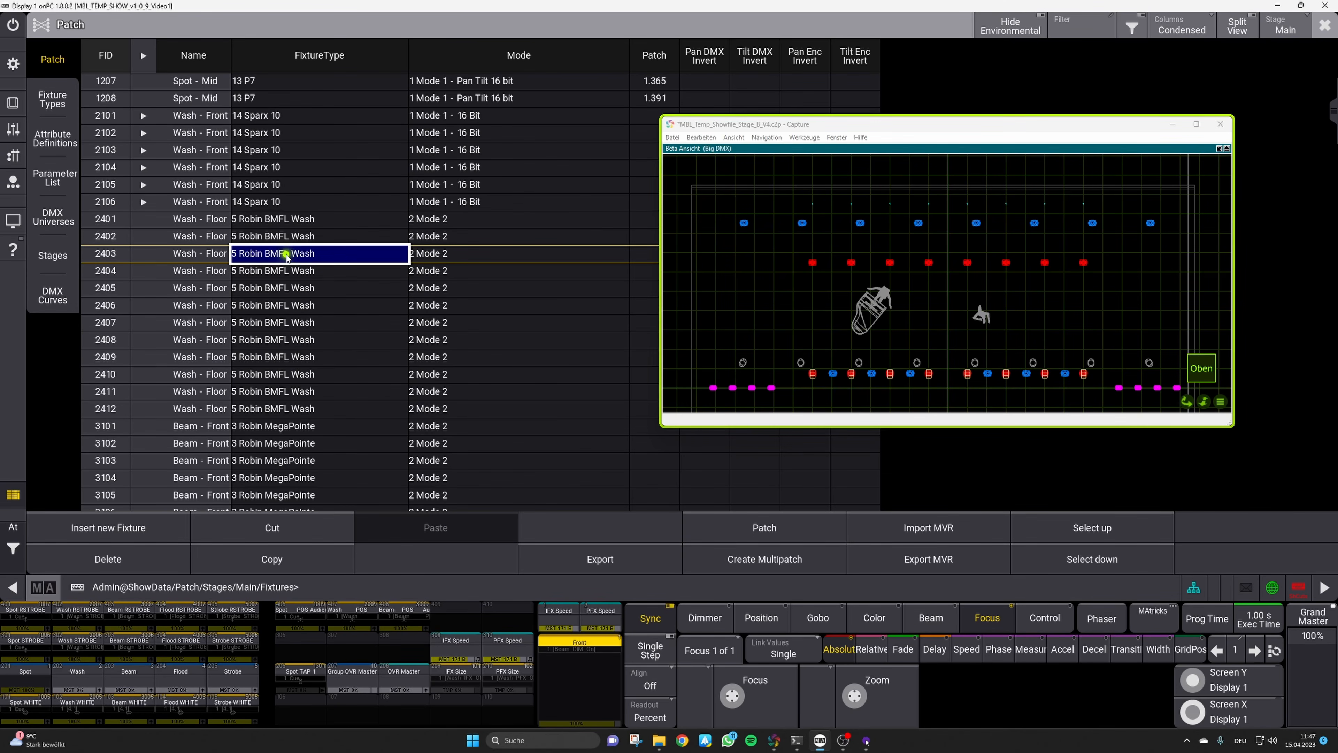
{"action": "key", "text": "shift+Down"}
{"action": "key", "text": "shift+Down"}
{"action": "key", "text": "shift+Down"}
{"action": "key", "text": "shift+Down"}
{"action": "key", "text": "shift+Down"}
{"action": "key", "text": "shift+Down"}
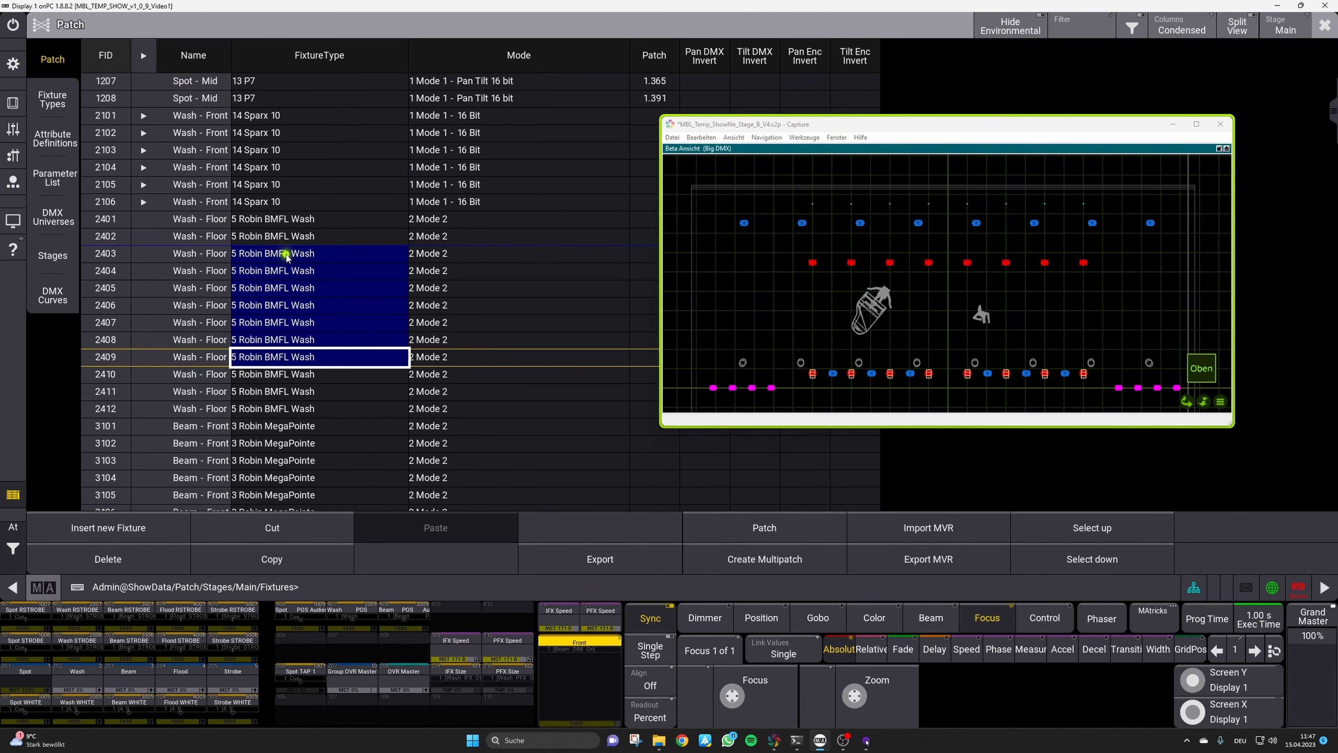
{"action": "key", "text": "shift+Down"}
{"action": "key", "text": "Return"}
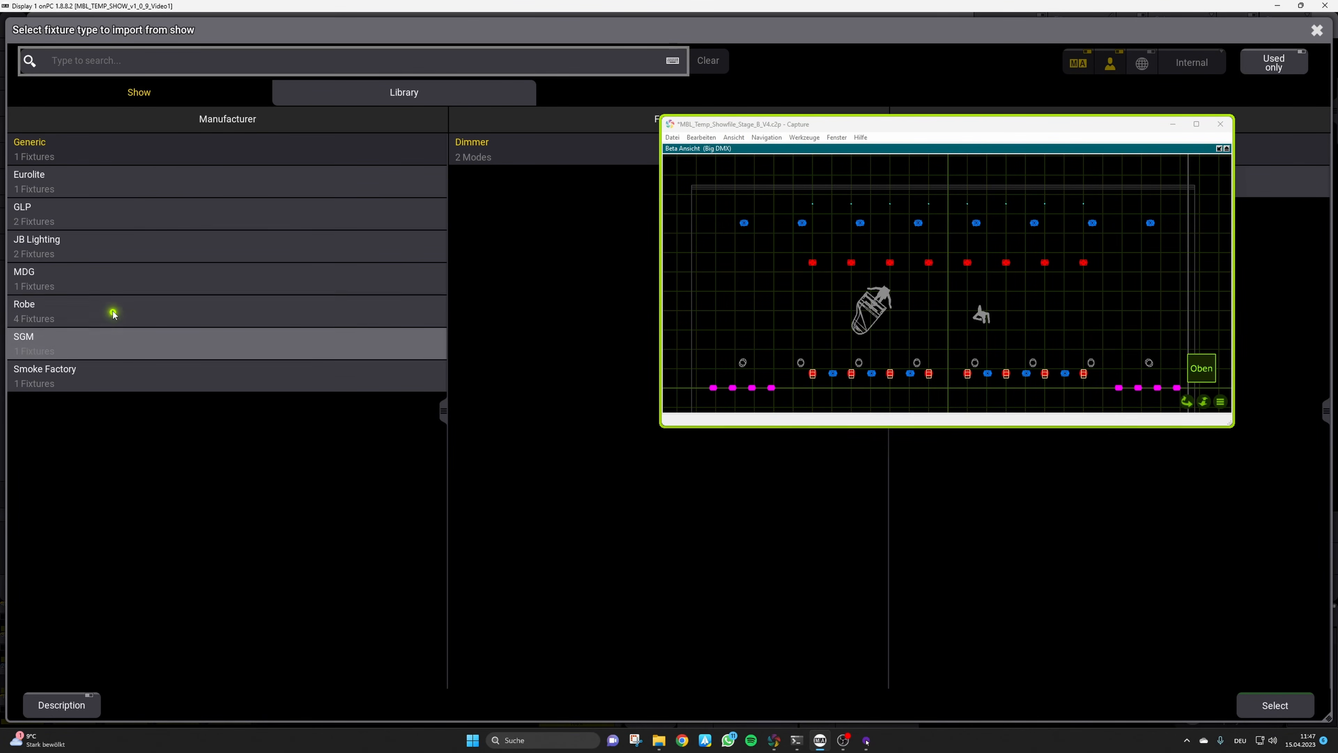
{"action": "left_click", "coordinate": [105, 243]}
{"action": "left_click", "coordinate": [522, 183]}
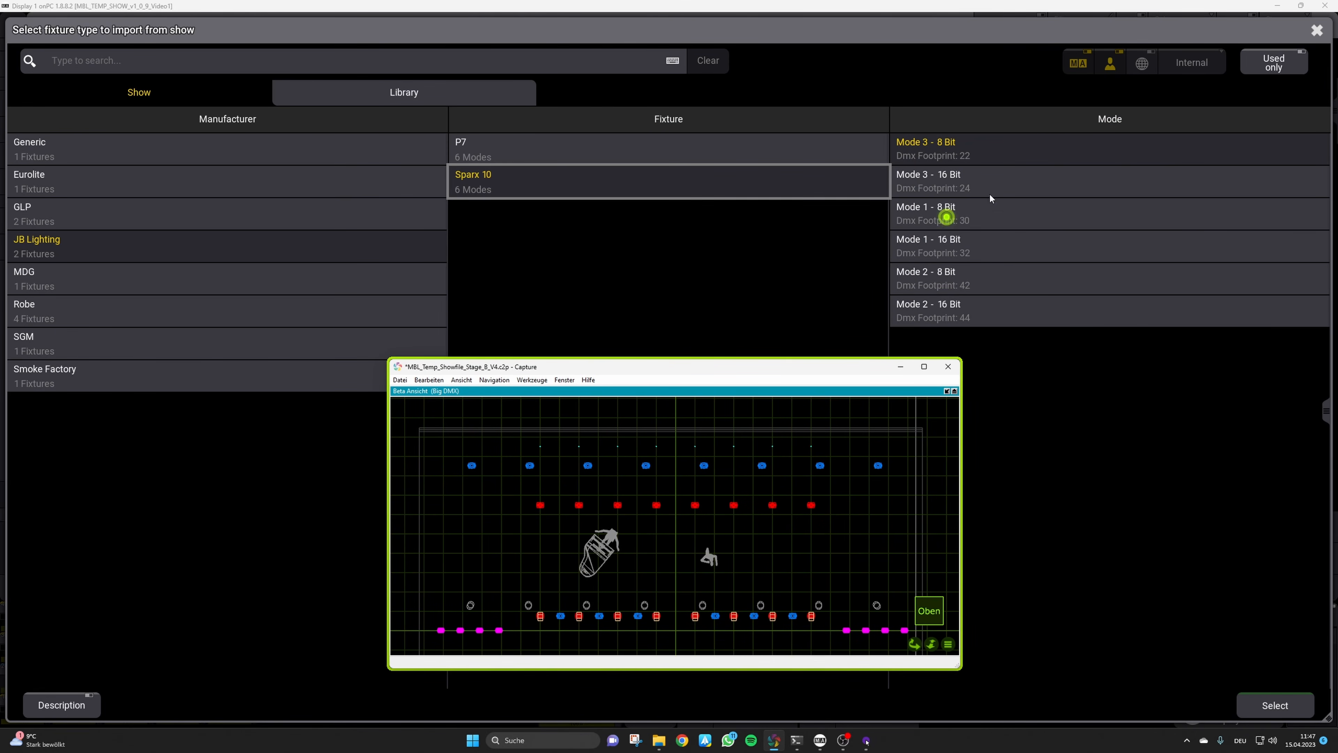
{"action": "left_click", "coordinate": [1001, 246]}
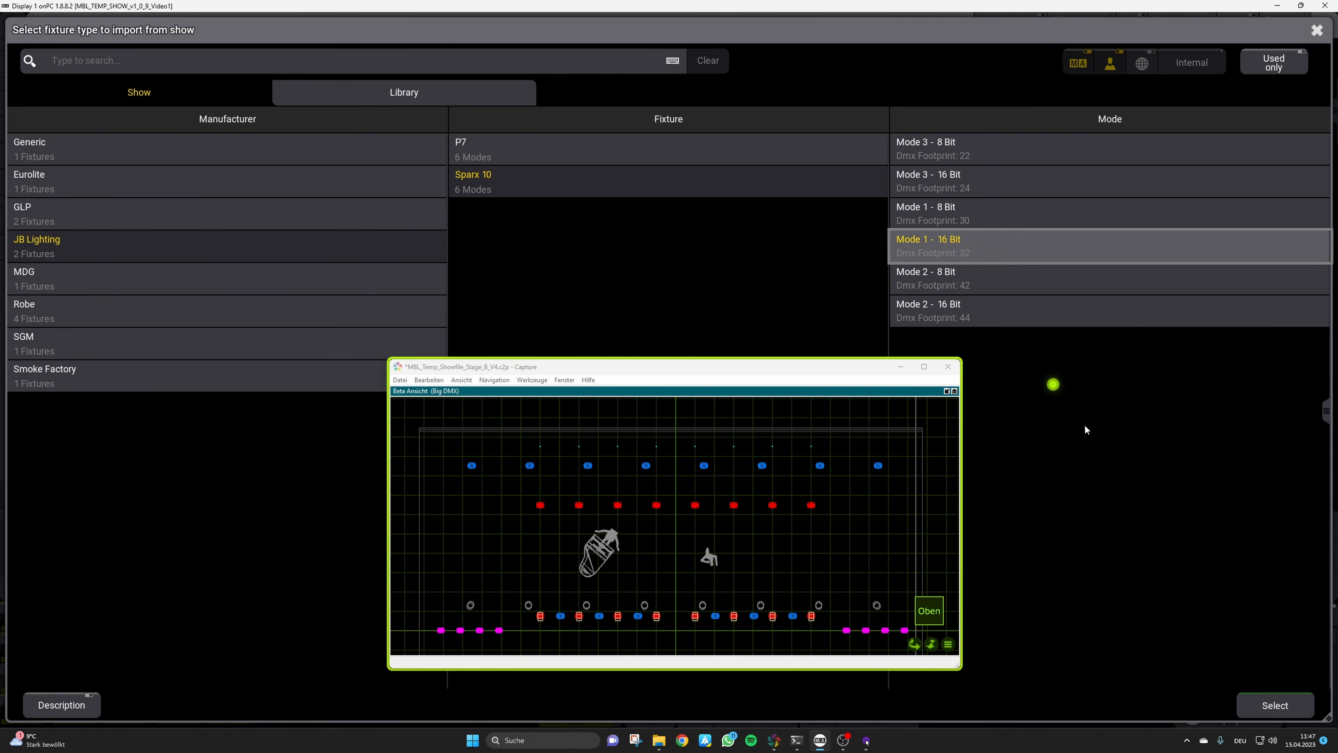
{"action": "left_click", "coordinate": [1275, 705]}
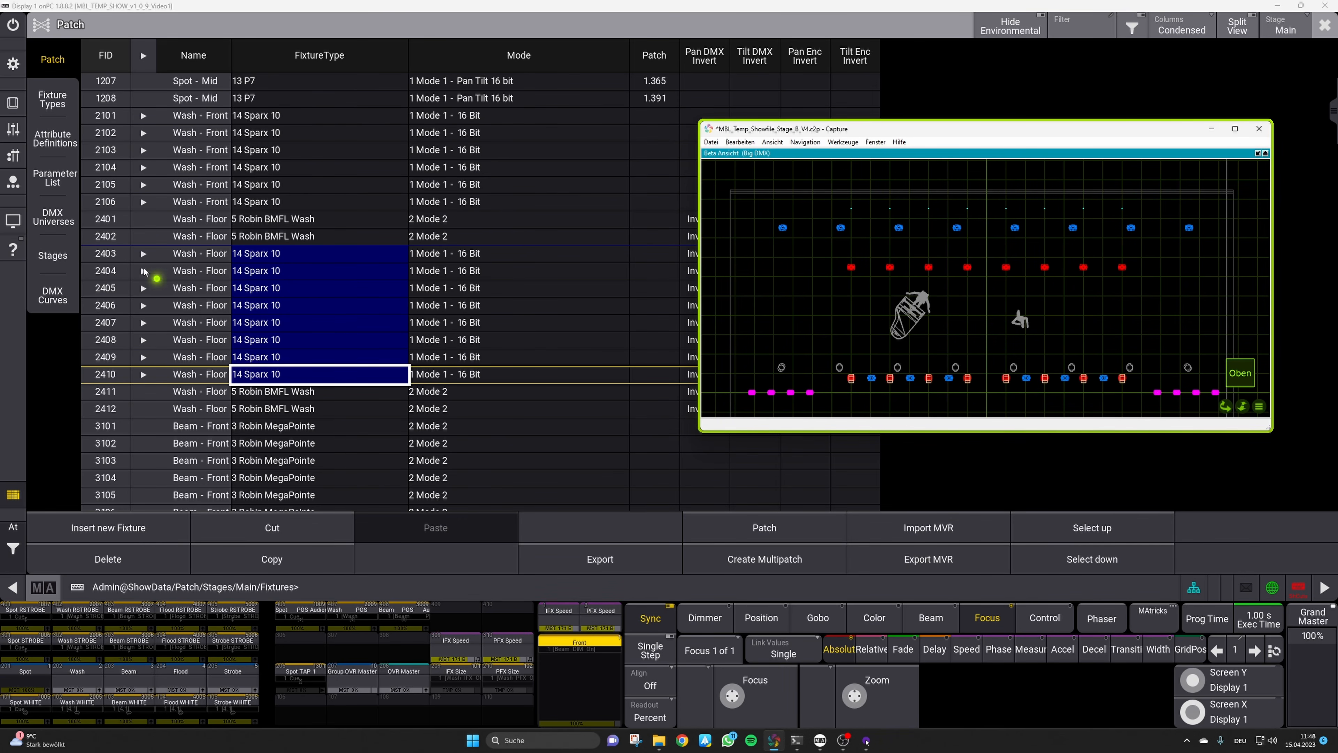
Delete the remaining Robin BMFL Wash fixtures of the floor row, FID 2401, 2402, 2411 and 2412
{"action": "left_click", "coordinate": [106, 235]}
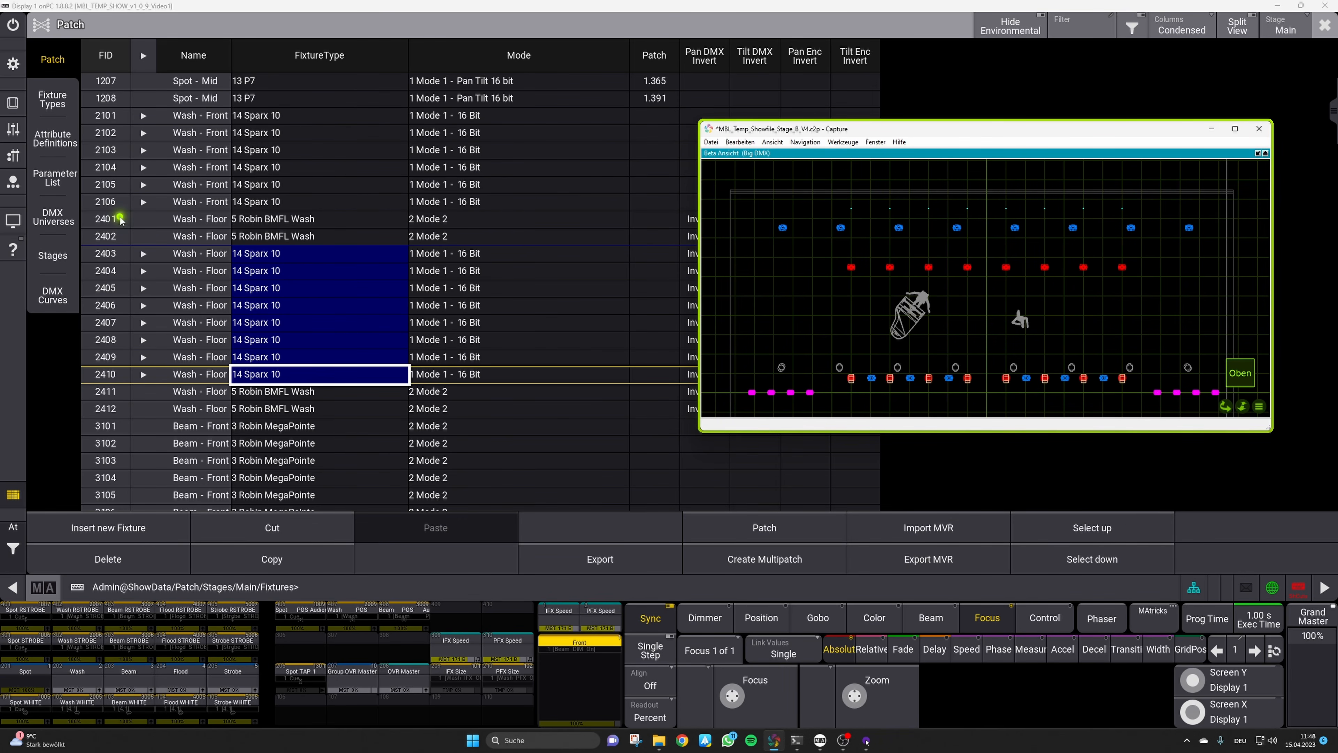
{"action": "left_click", "coordinate": [117, 563]}
{"action": "left_click", "coordinate": [116, 359]}
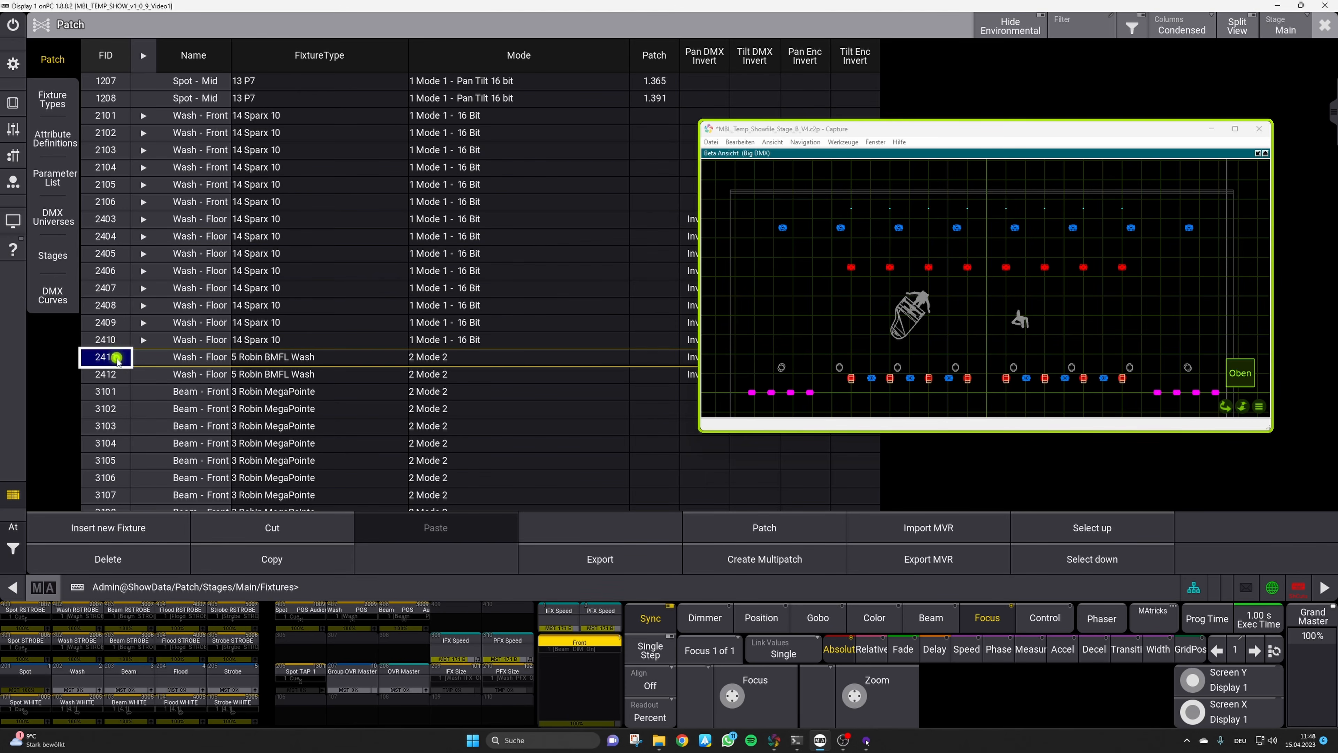
{"action": "left_click", "coordinate": [116, 375], "text": "shift"}
{"action": "left_click", "coordinate": [151, 552]}
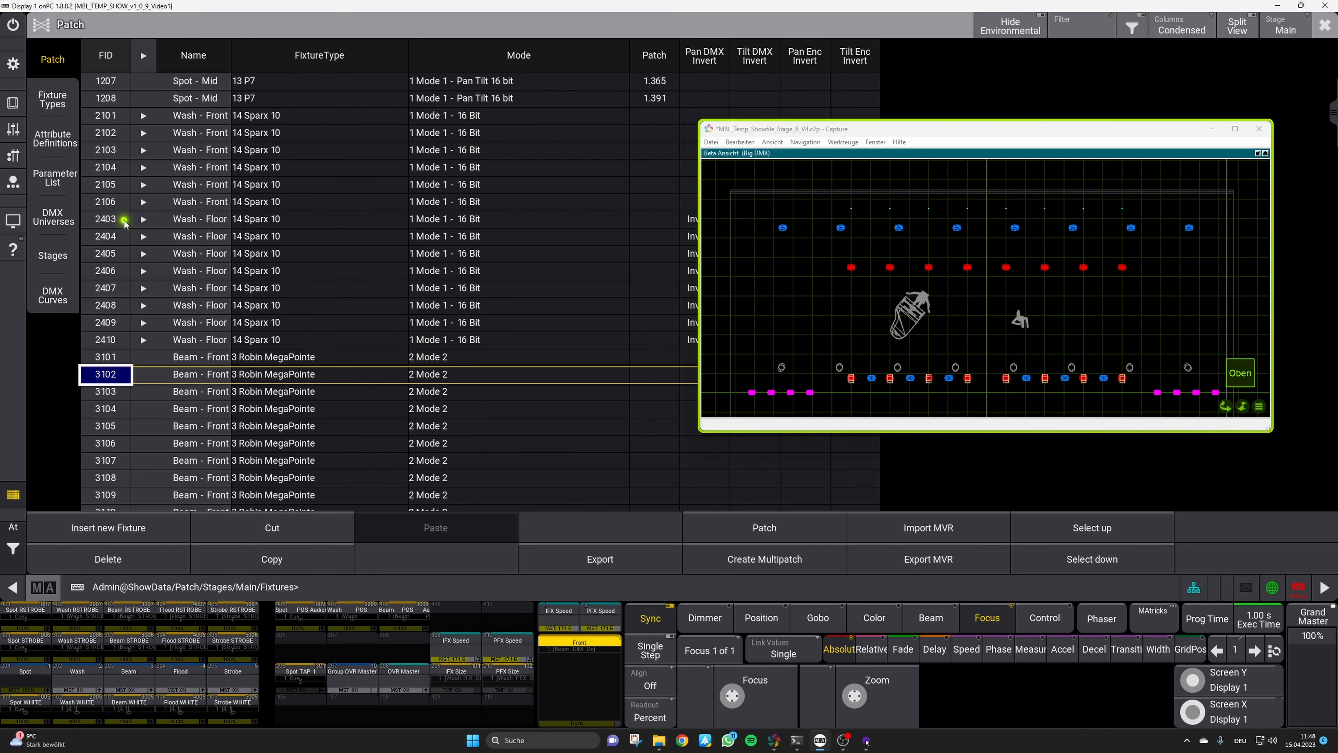
Renumber the Wash - Floor Sparx 10 fixtures consecutively, starting at FID 2401
{"action": "left_click_drag", "start_coordinate": [113, 220], "coordinate": [115, 339]}
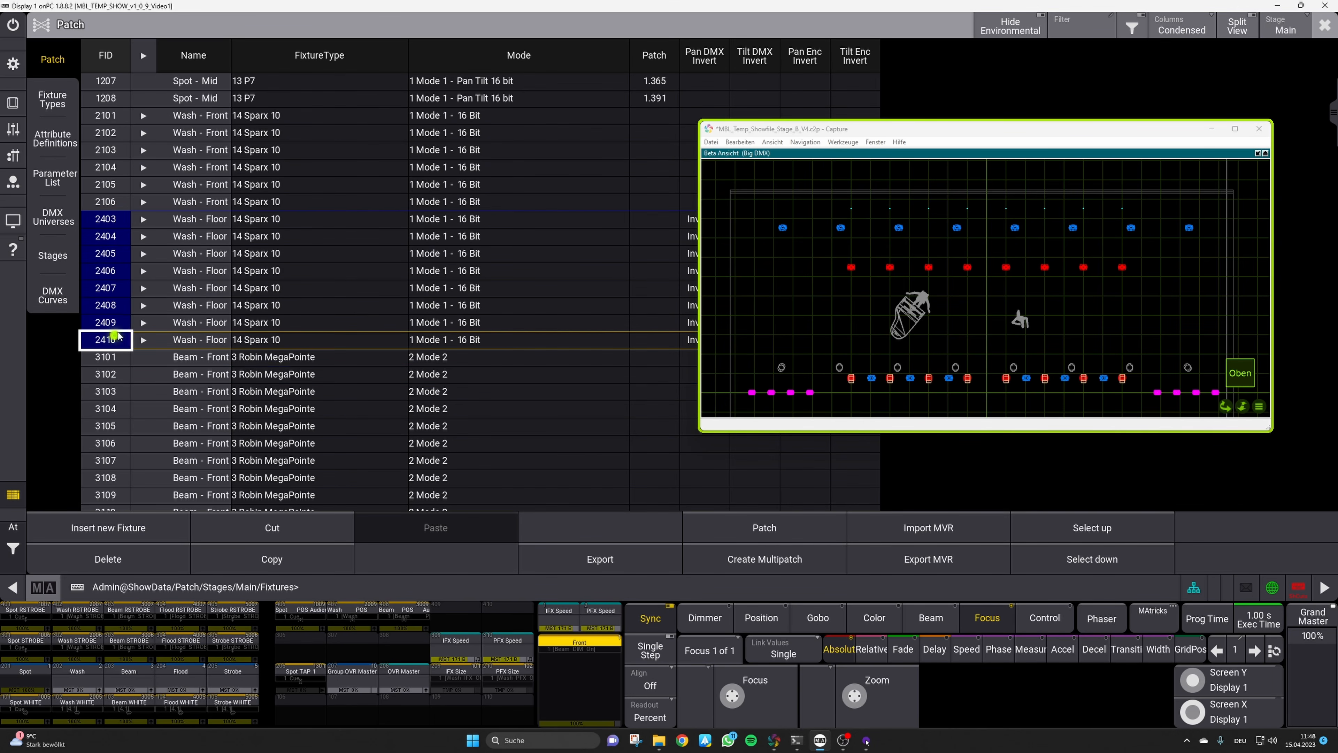
{"action": "left_click", "coordinate": [113, 219]}
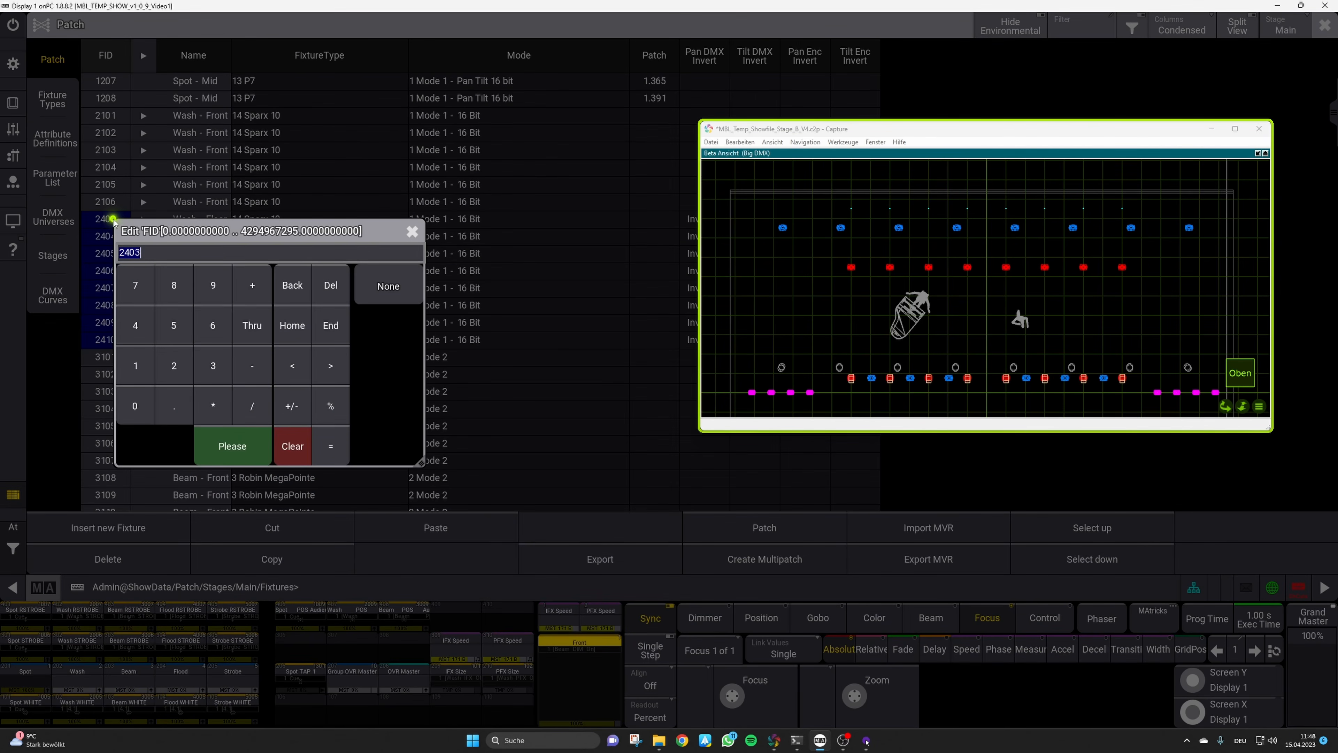
{"action": "type", "text": "2401"}
{"action": "key", "text": "Return"}
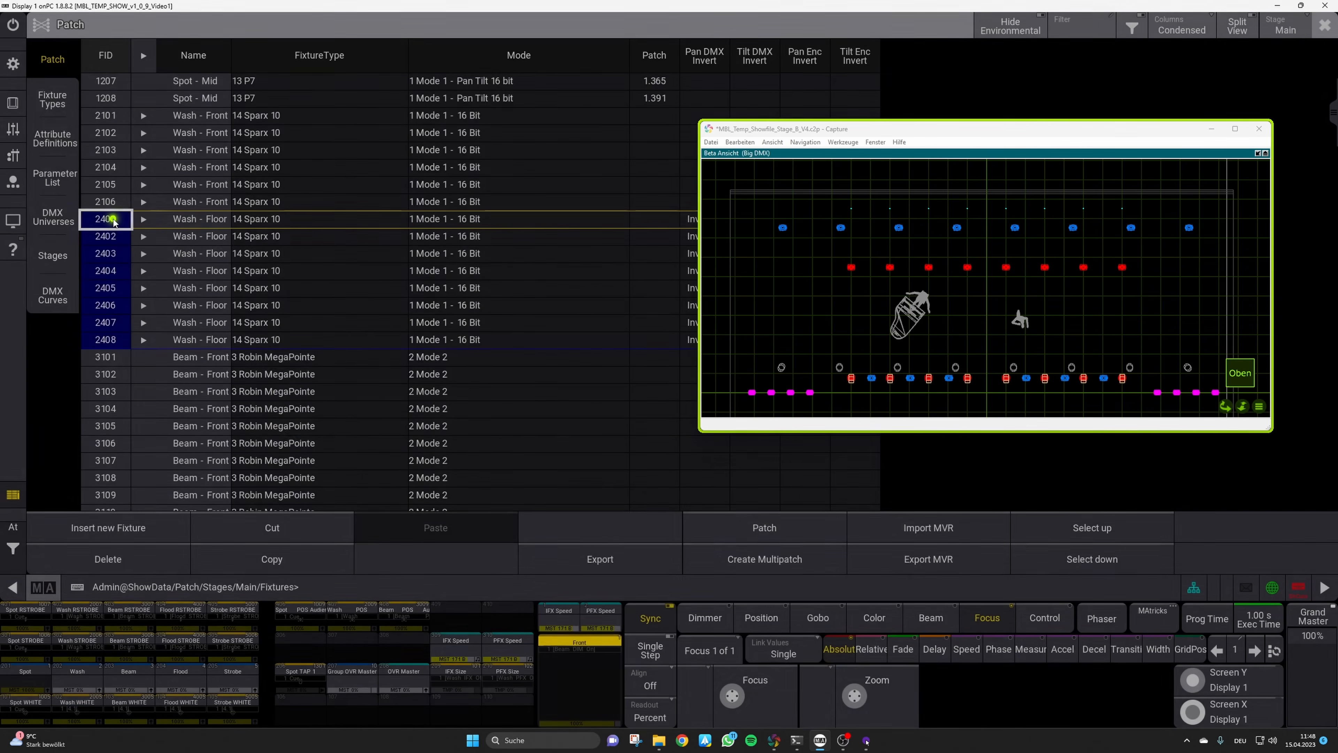
Review Wash - Front fixtures 2101 through 2106 and Wash - Floor fixtures 2401 through 2408 against the Capture stage view
{"action": "left_click", "coordinate": [121, 116]}
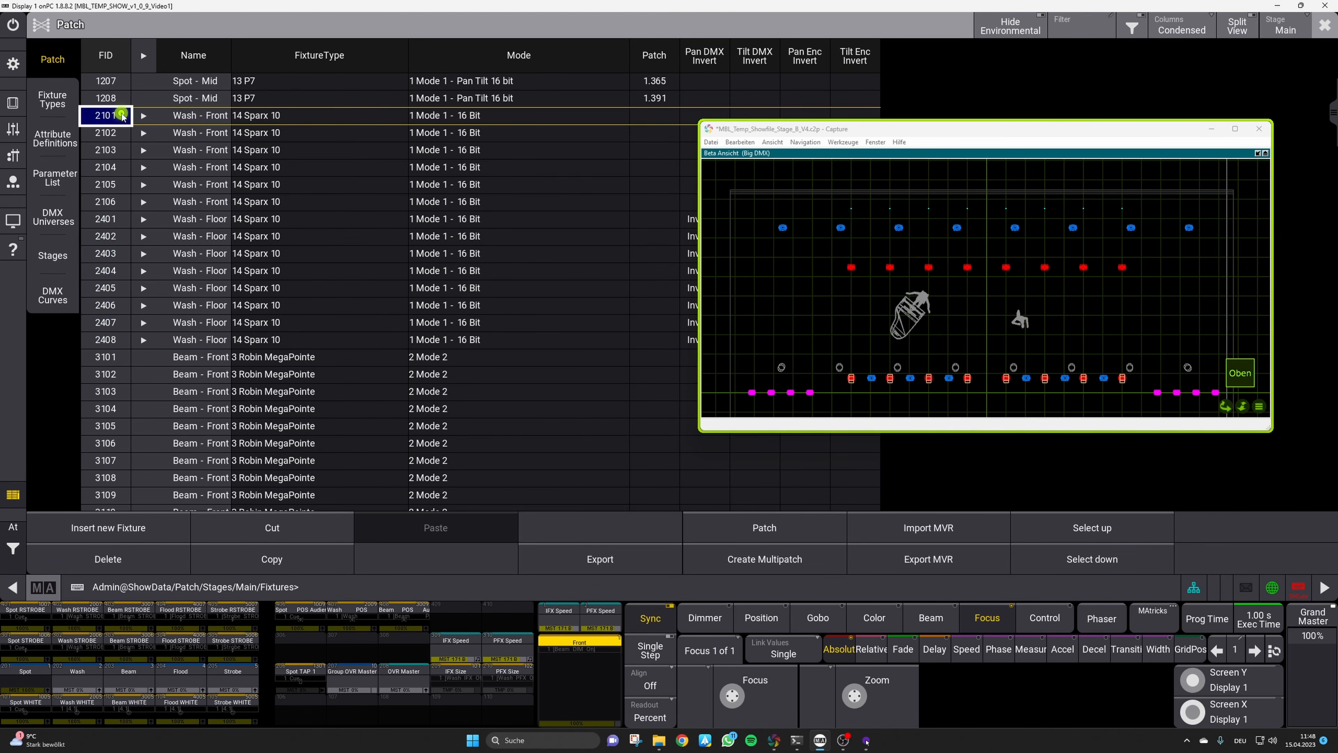
{"action": "key", "text": "shift+Down"}
{"action": "key", "text": "shift+Down"}
{"action": "key", "text": "shift+Down"}
{"action": "key", "text": "shift+Down"}
{"action": "key", "text": "shift+Down"}
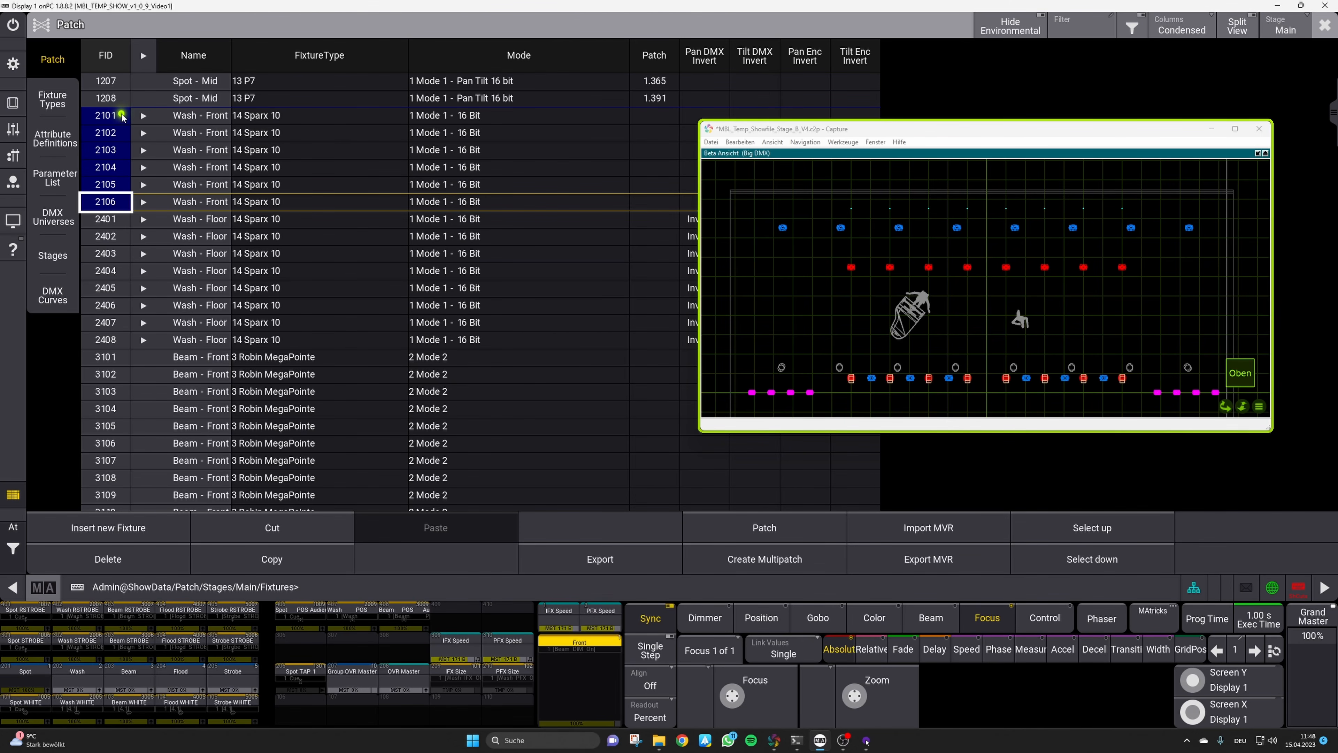
{"action": "key", "text": "Down"}
{"action": "key", "text": "shift+Down"}
{"action": "key", "text": "shift+Down"}
{"action": "key", "text": "shift+Down"}
{"action": "key", "text": "shift+Down"}
{"action": "key", "text": "shift+Down"}
{"action": "key", "text": "shift+Down"}
{"action": "key", "text": "shift+Down"}
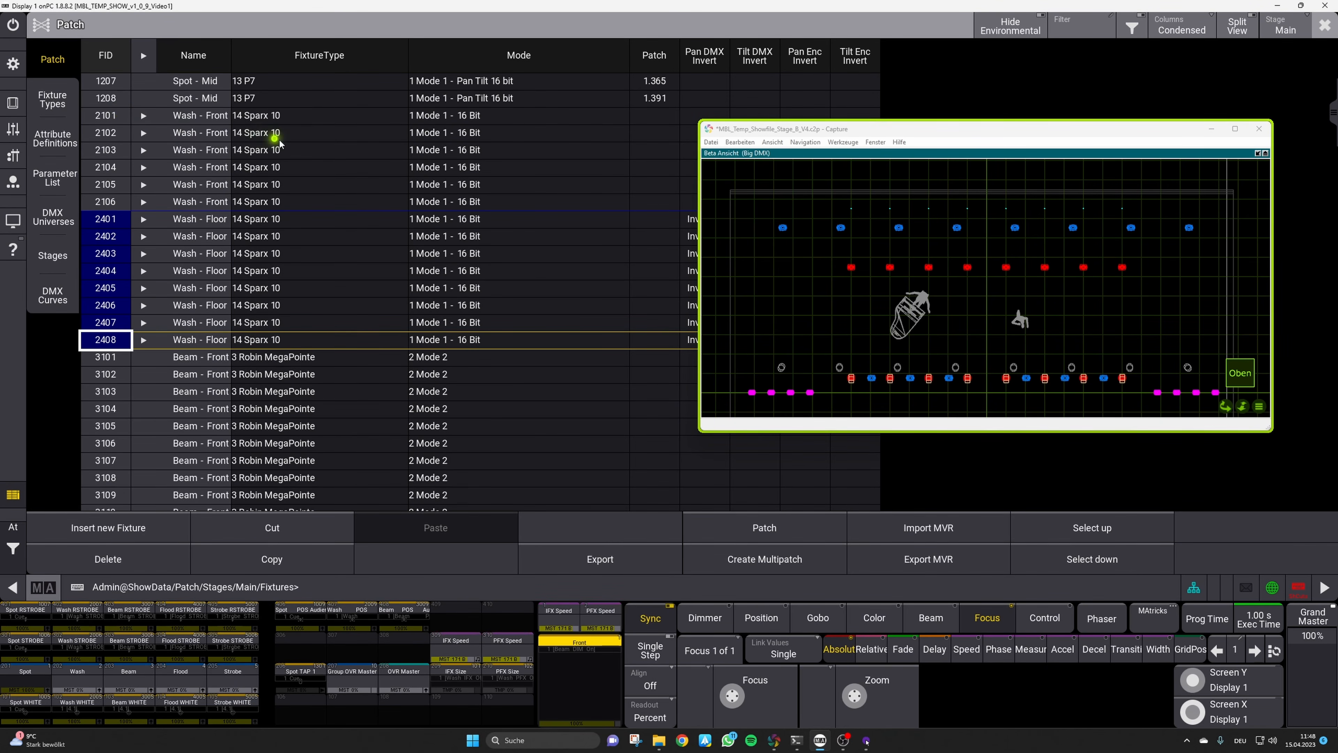
{"action": "left_click", "coordinate": [966, 133]}
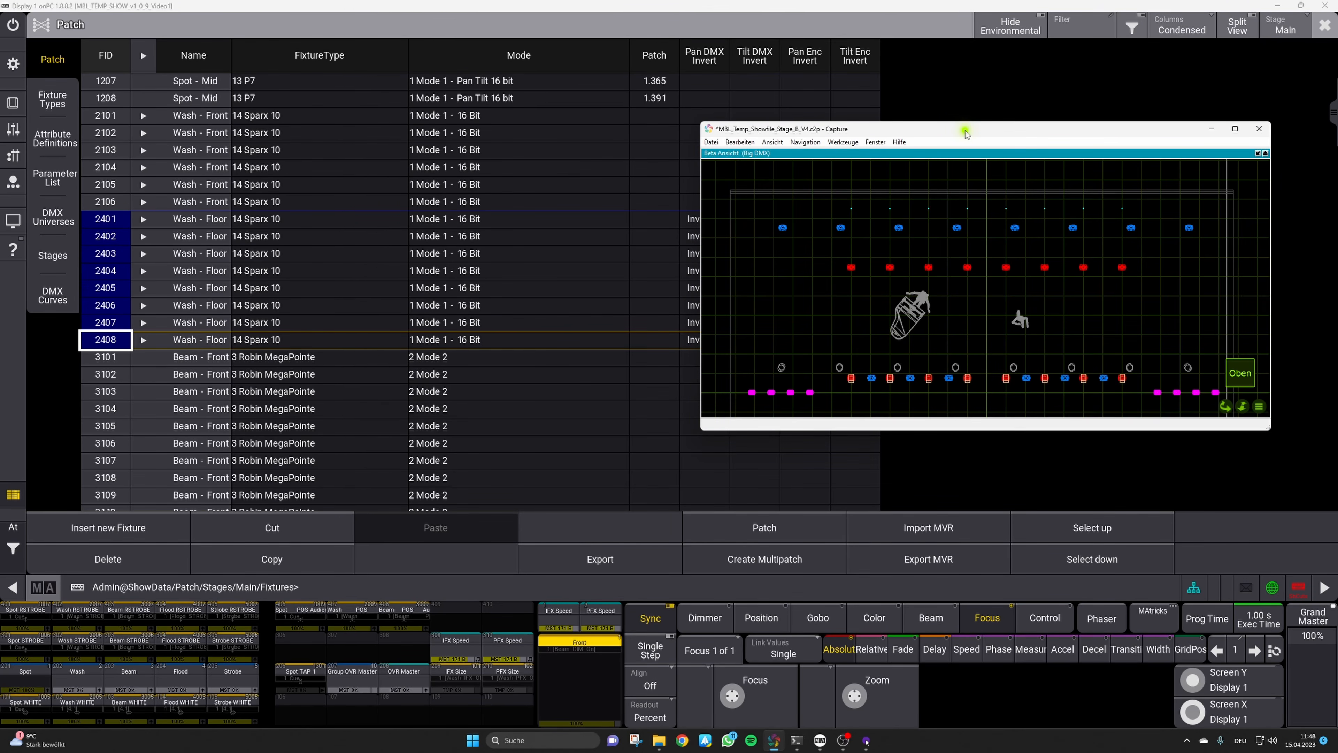
{"action": "key", "text": "alt+Tab"}
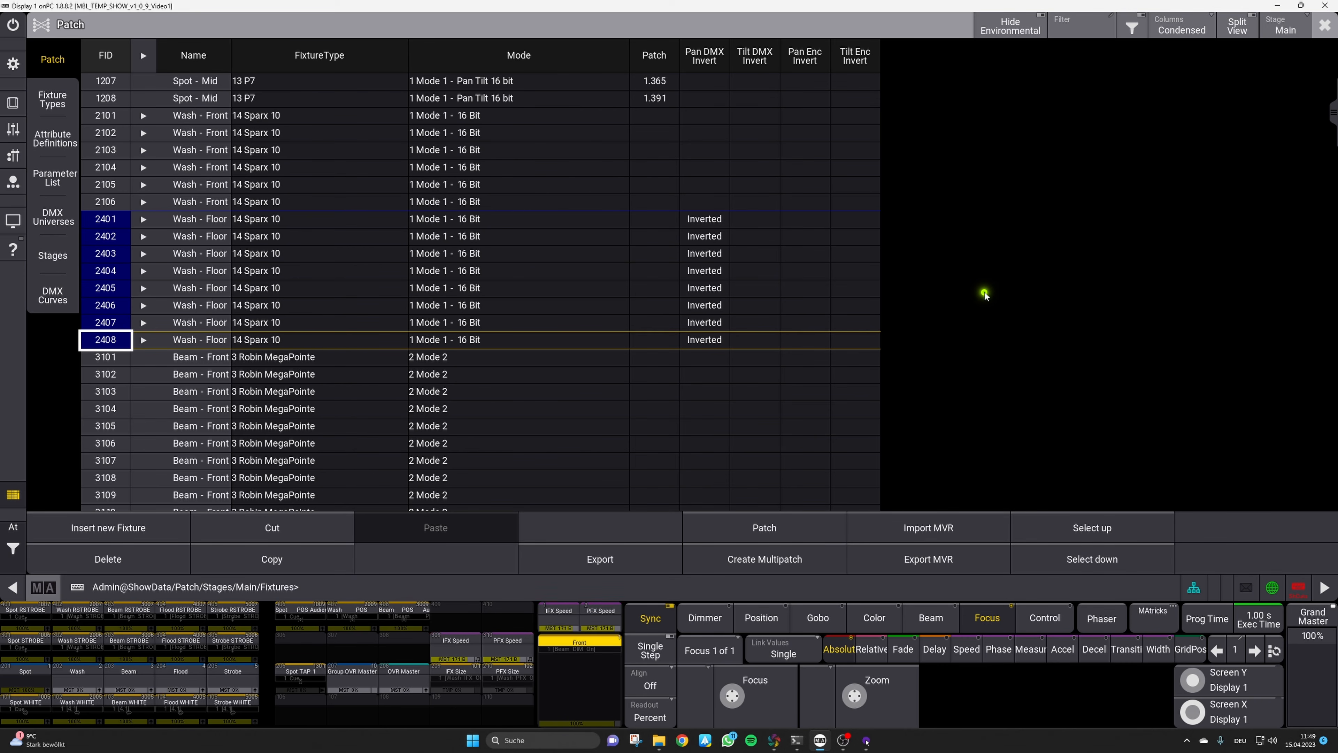
Delete all Beam - Front, Beam - Mid and Beam - Back fixtures, FID 3101 through 3312, from the patch
{"action": "scroll", "coordinate": [1335, 131], "scroll_direction": "down", "scroll_amount": 3}
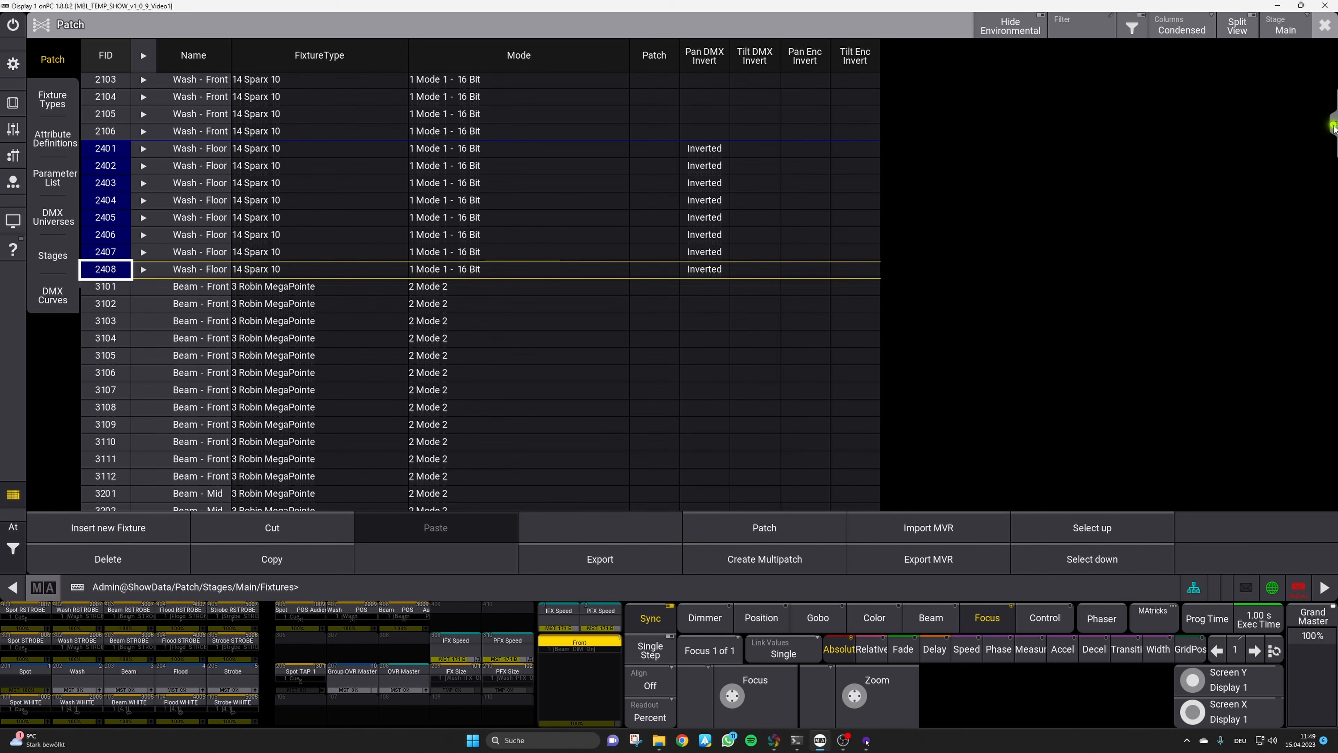
{"action": "left_click_drag", "start_coordinate": [1334, 131], "coordinate": [1330, 164]}
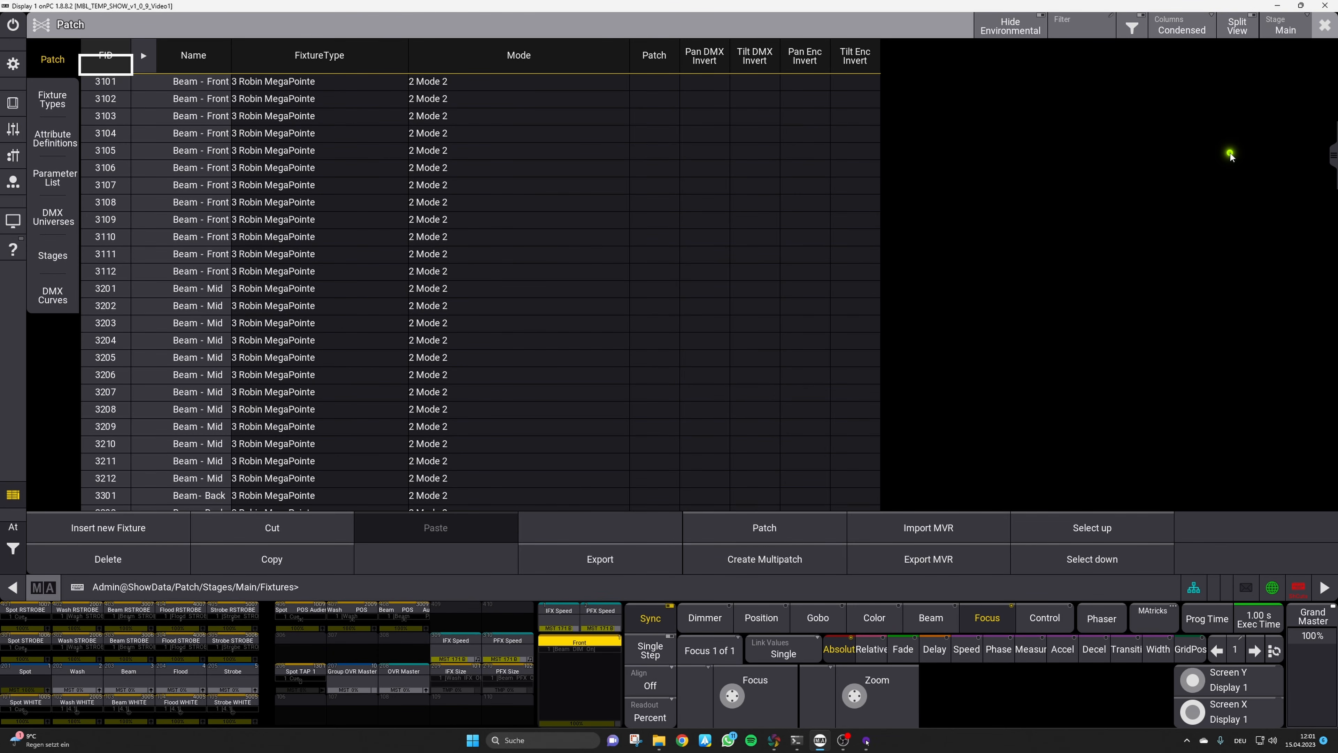
{"action": "key", "text": "alt+Tab"}
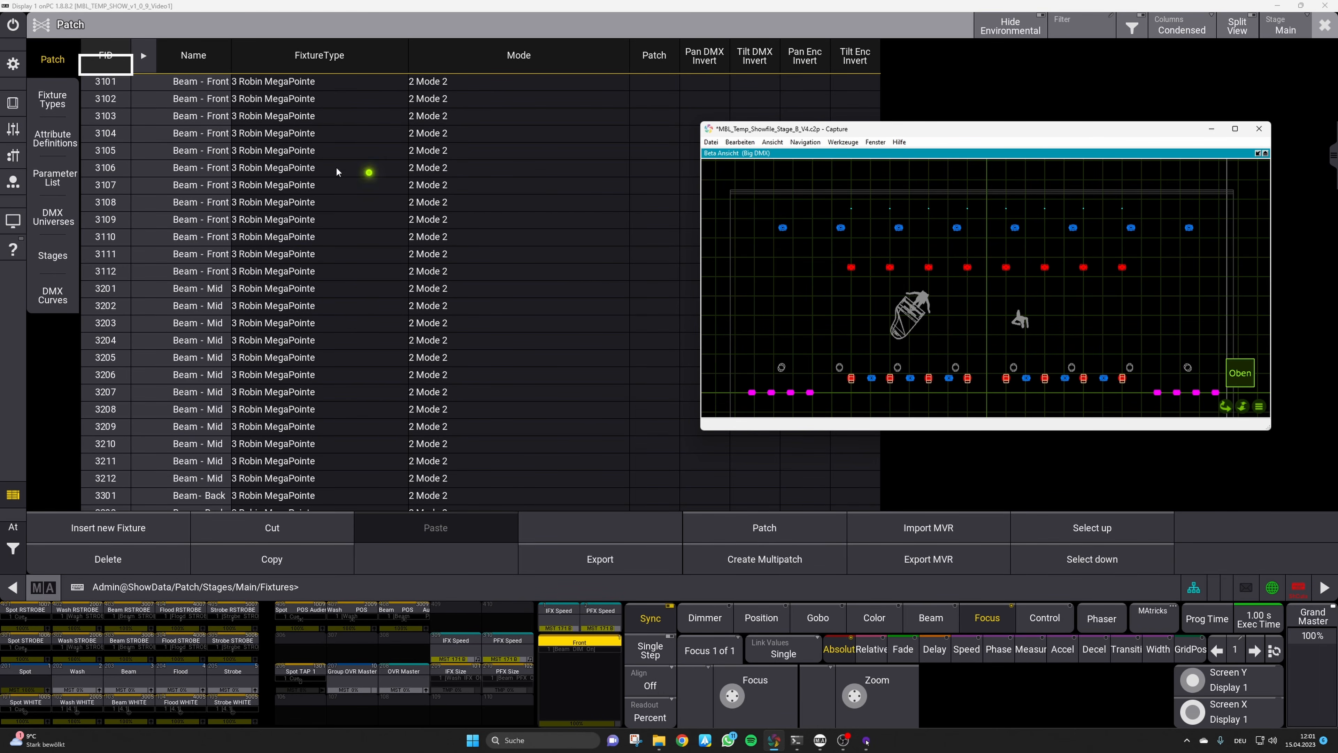
{"action": "left_click", "coordinate": [160, 86]}
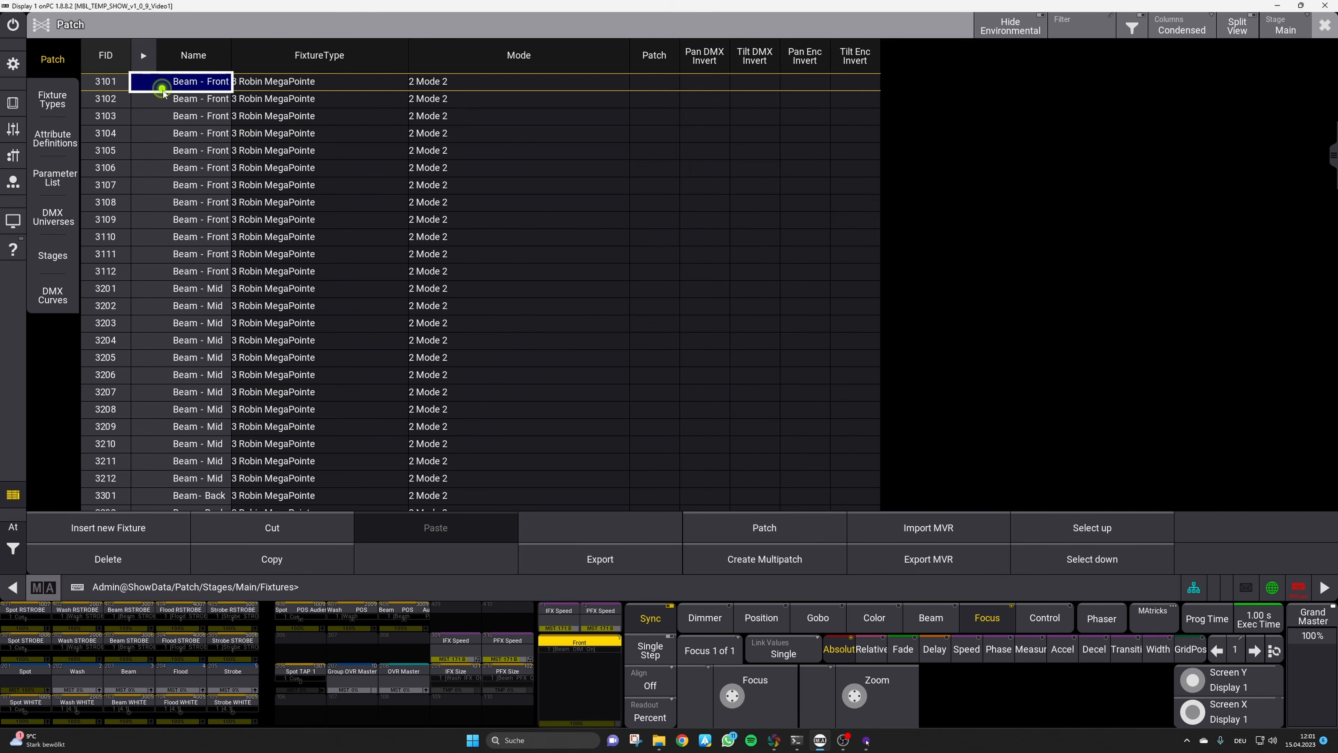
{"action": "left_click_drag", "start_coordinate": [1334, 161], "coordinate": [1307, 211]}
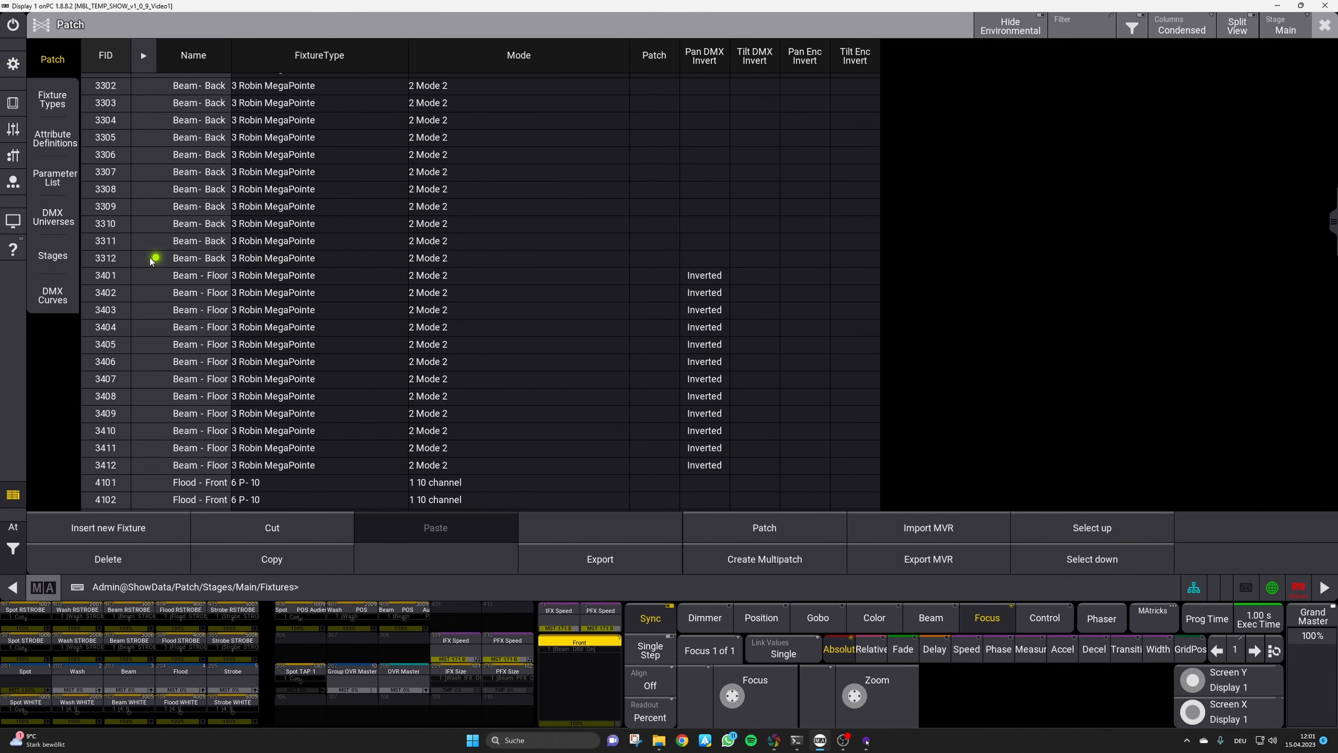
{"action": "left_click", "coordinate": [130, 258], "text": "shift"}
{"action": "left_click", "coordinate": [144, 560]}
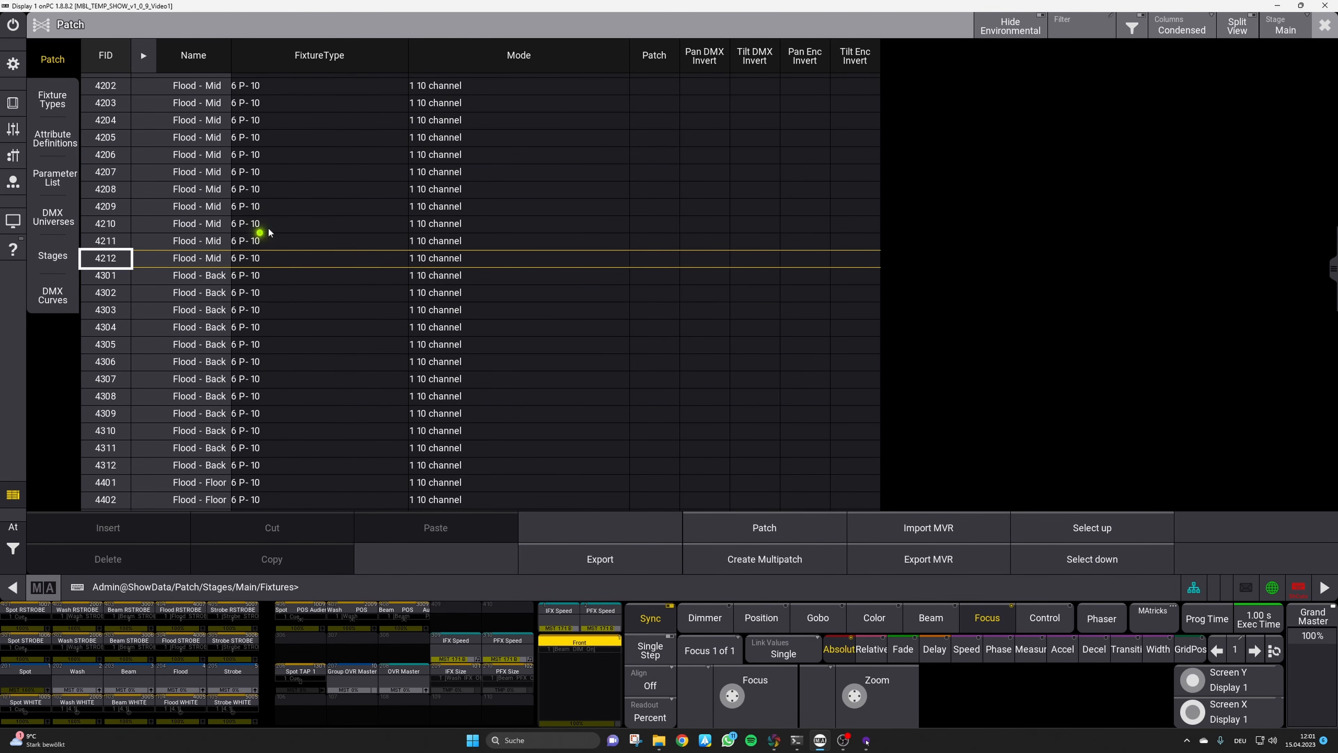
Change the fixture type of Beam - Floor fixtures 3403 through 3410 to the library's Robe Robin Pointe in Mode 1
{"action": "scroll", "coordinate": [276, 302], "scroll_direction": "up", "scroll_amount": 6}
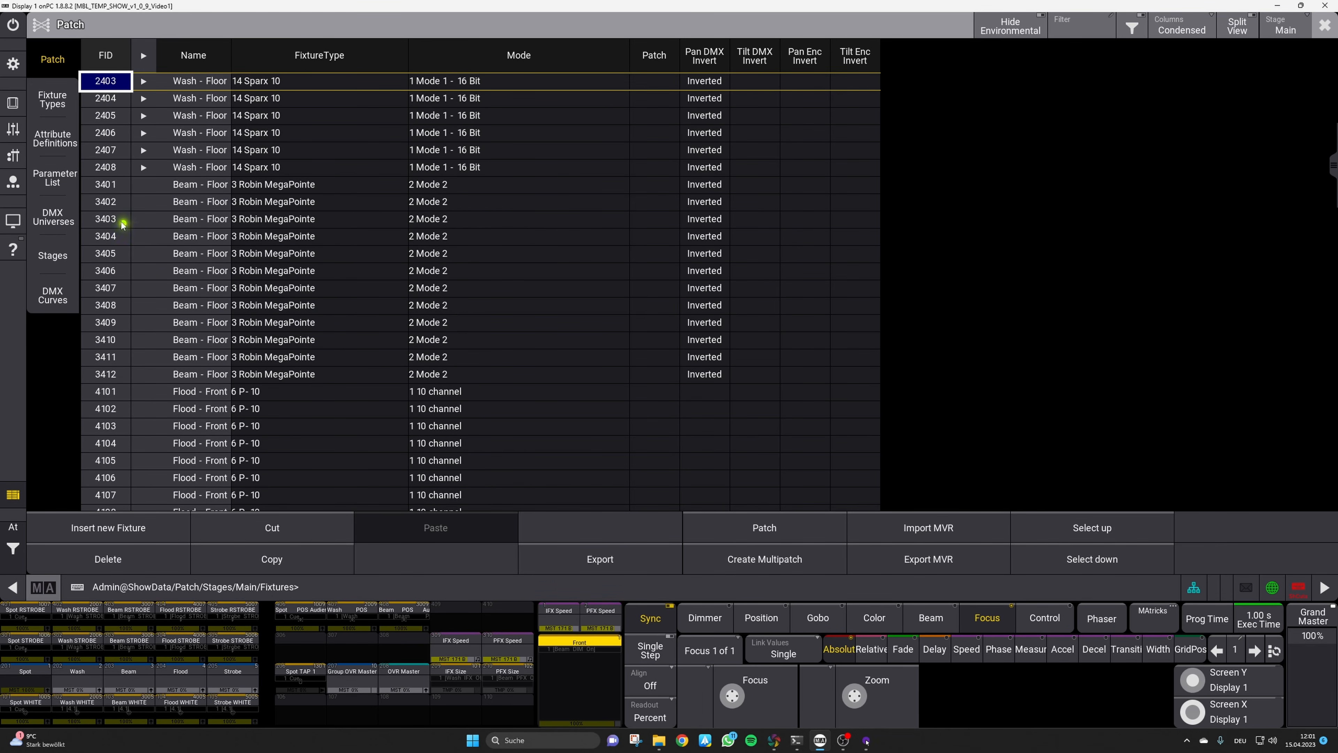
{"action": "left_click", "coordinate": [122, 221]}
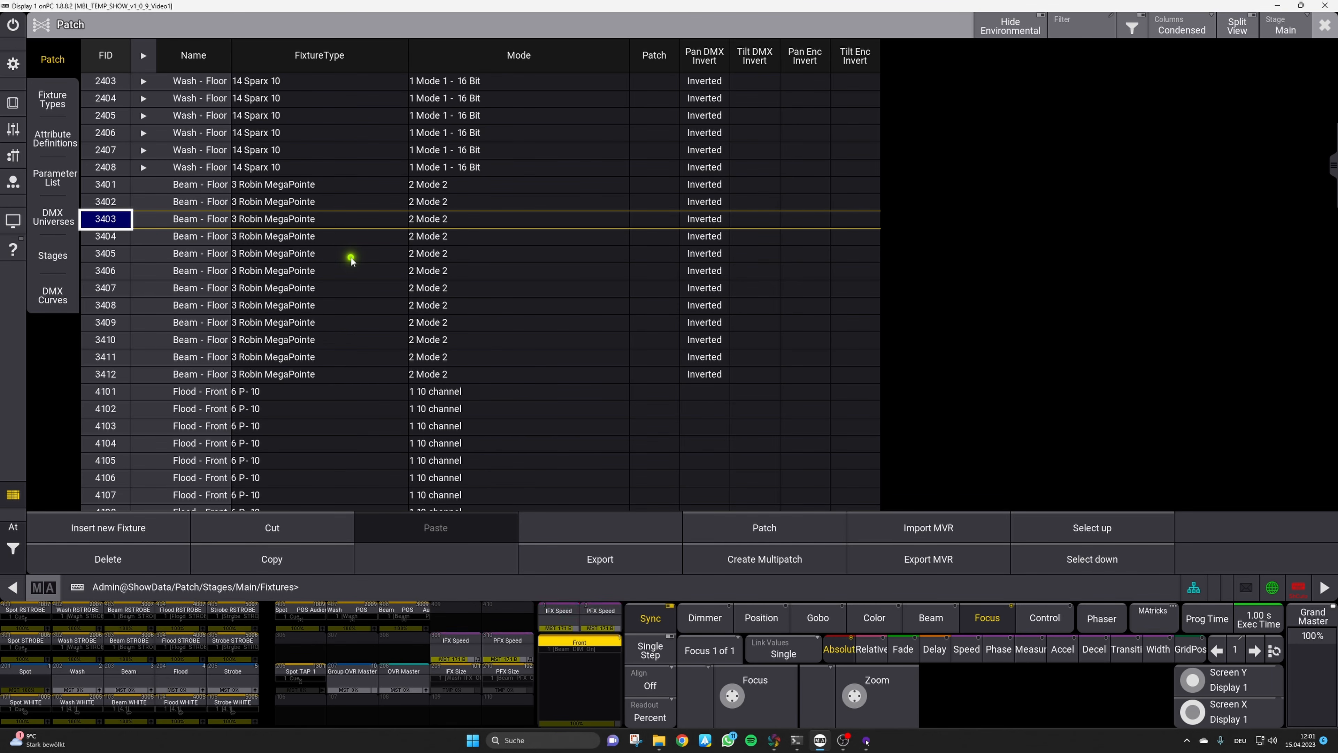
{"action": "key", "text": "shift+Down"}
{"action": "key", "text": "shift+Down"}
{"action": "key", "text": "shift+Down"}
{"action": "key", "text": "shift+Down"}
{"action": "key", "text": "shift+Down"}
{"action": "key", "text": "shift+Down"}
{"action": "key", "text": "shift+Down"}
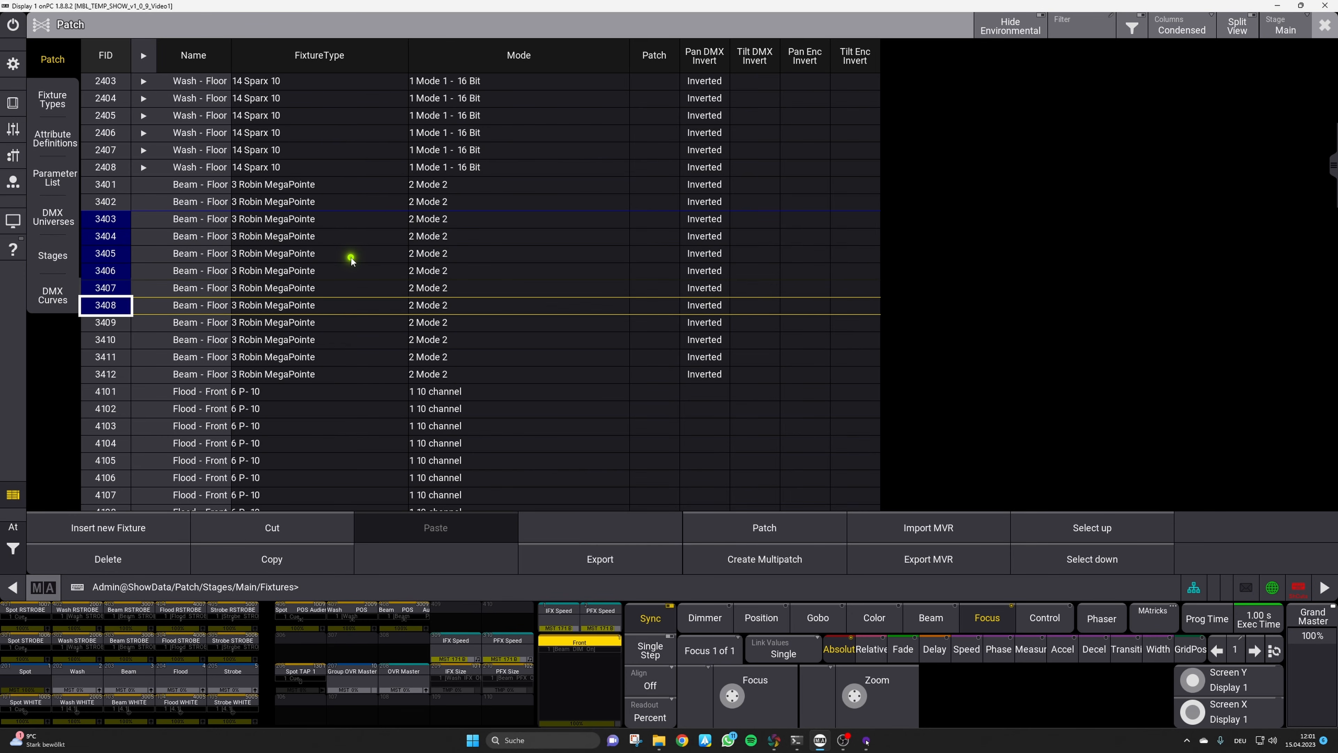
{"action": "key", "text": "Right"}
{"action": "key", "text": "Right"}
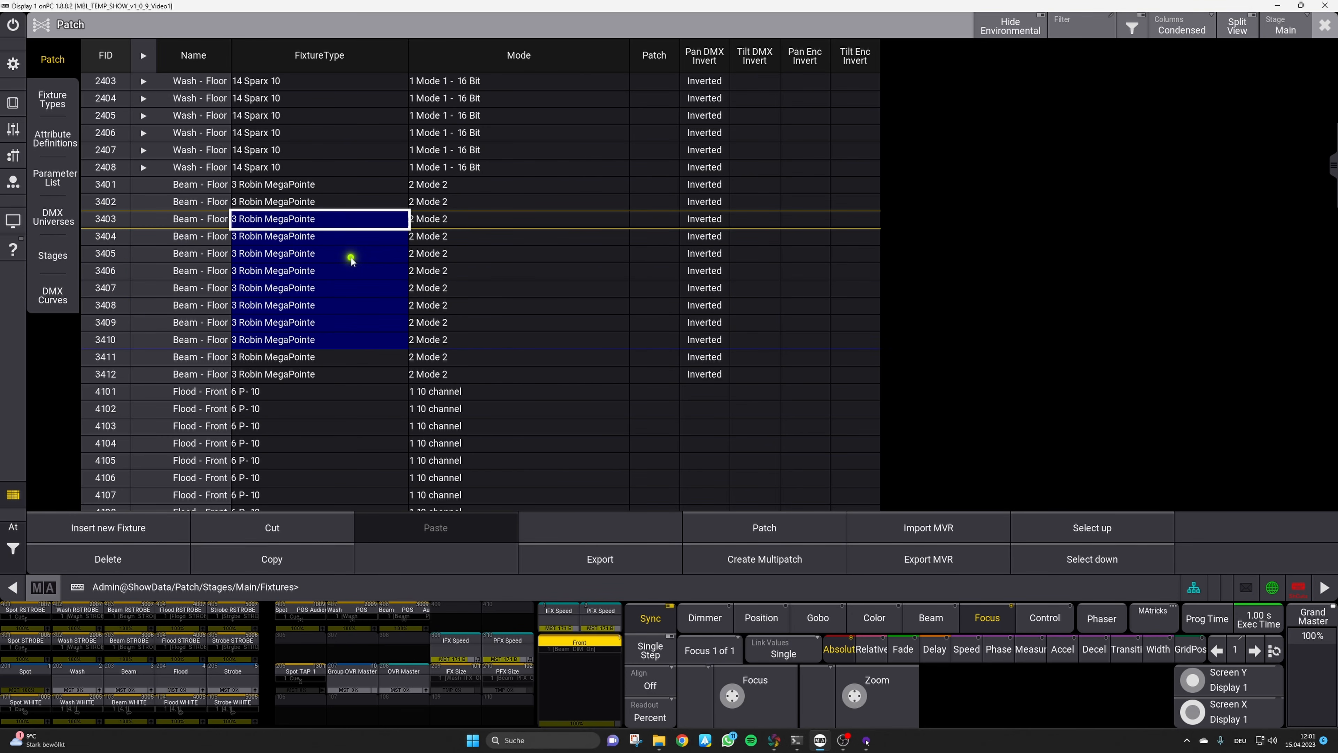
{"action": "key", "text": "Return"}
{"action": "left_click", "coordinate": [331, 94]}
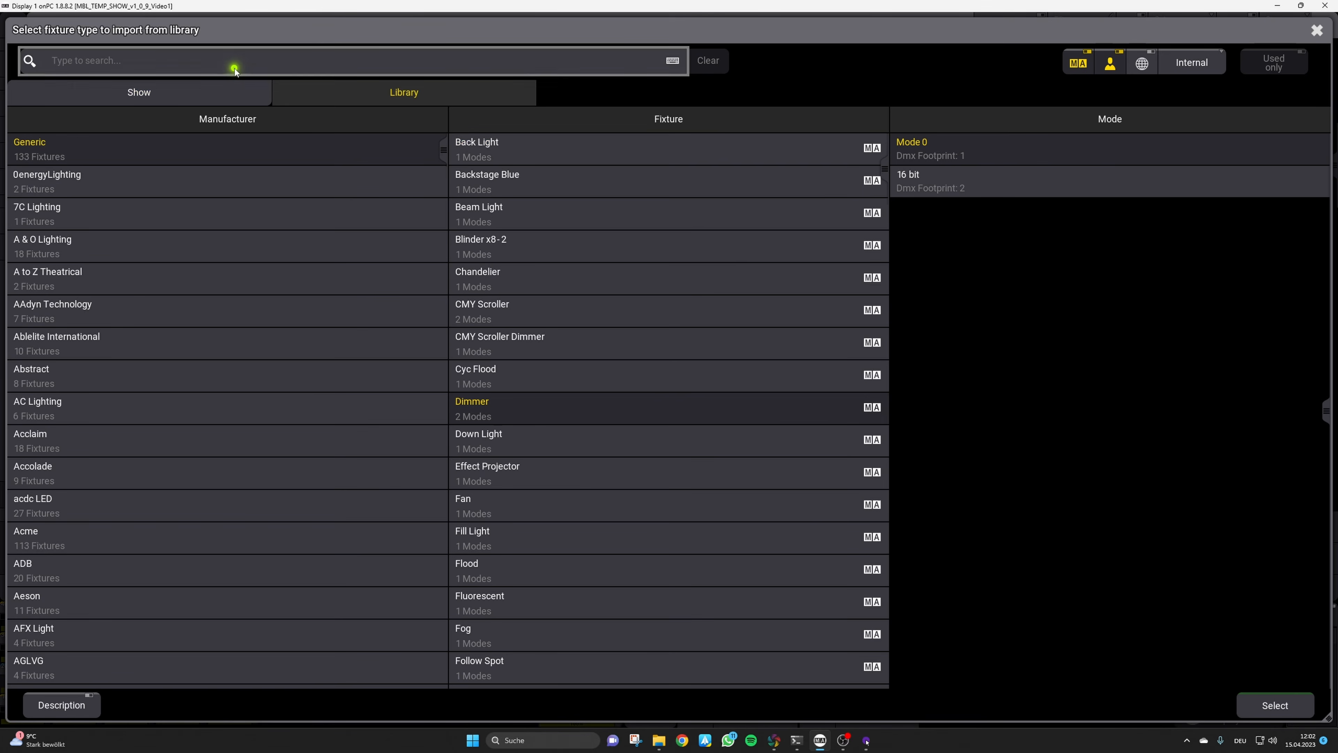
{"action": "type", "text": "pointe"}
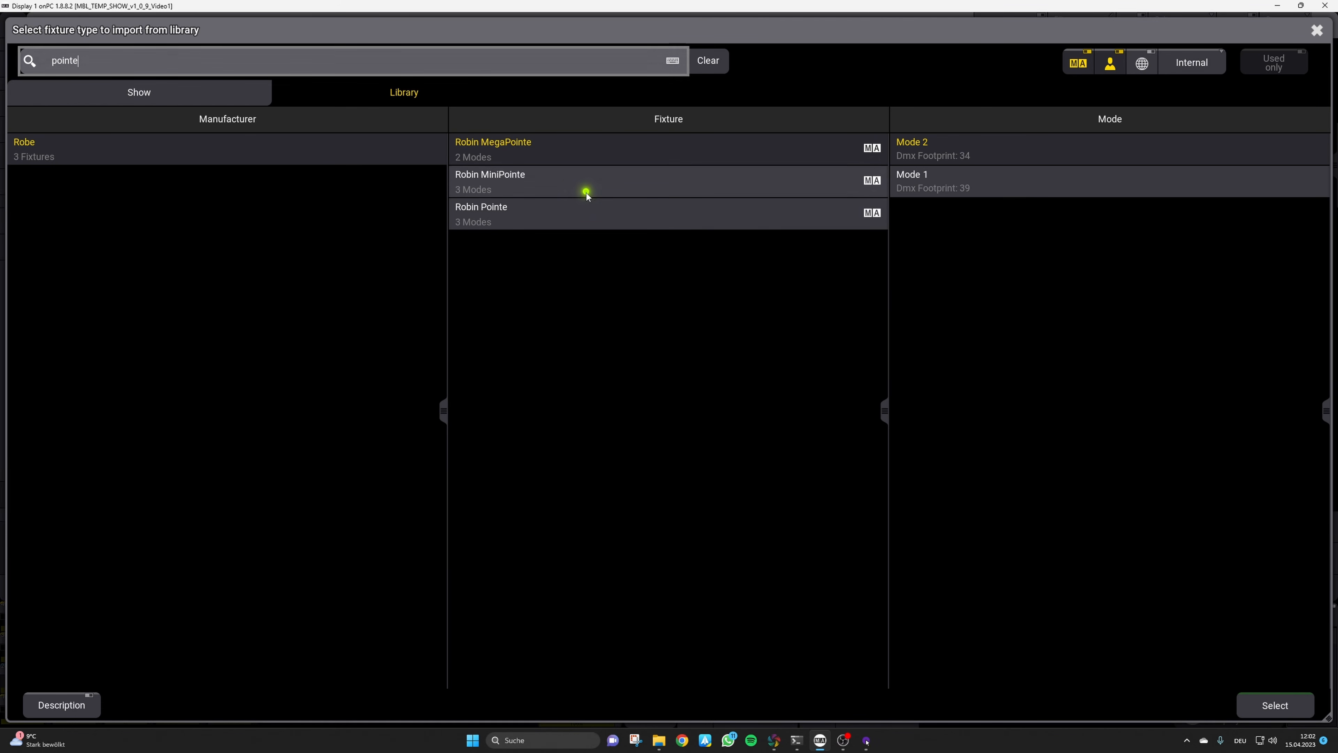
{"action": "left_click", "coordinate": [559, 217]}
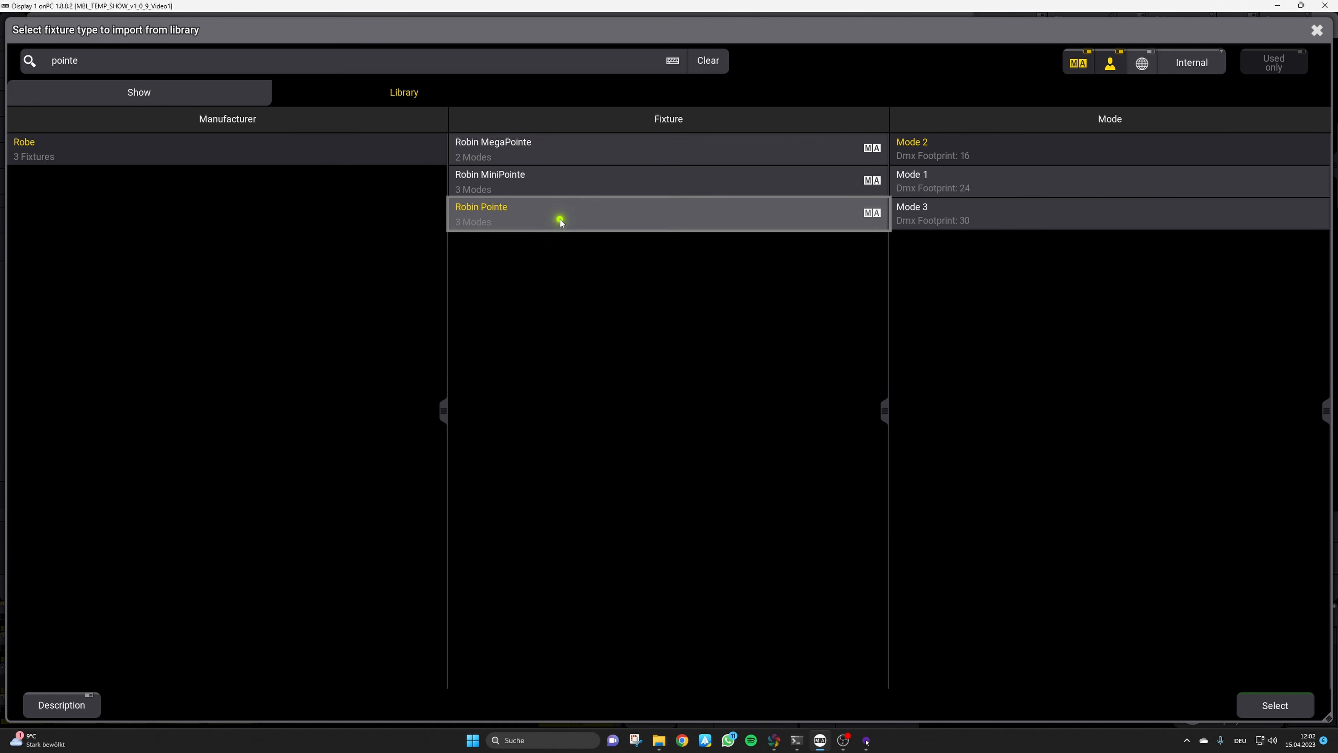
{"action": "left_click", "coordinate": [993, 183]}
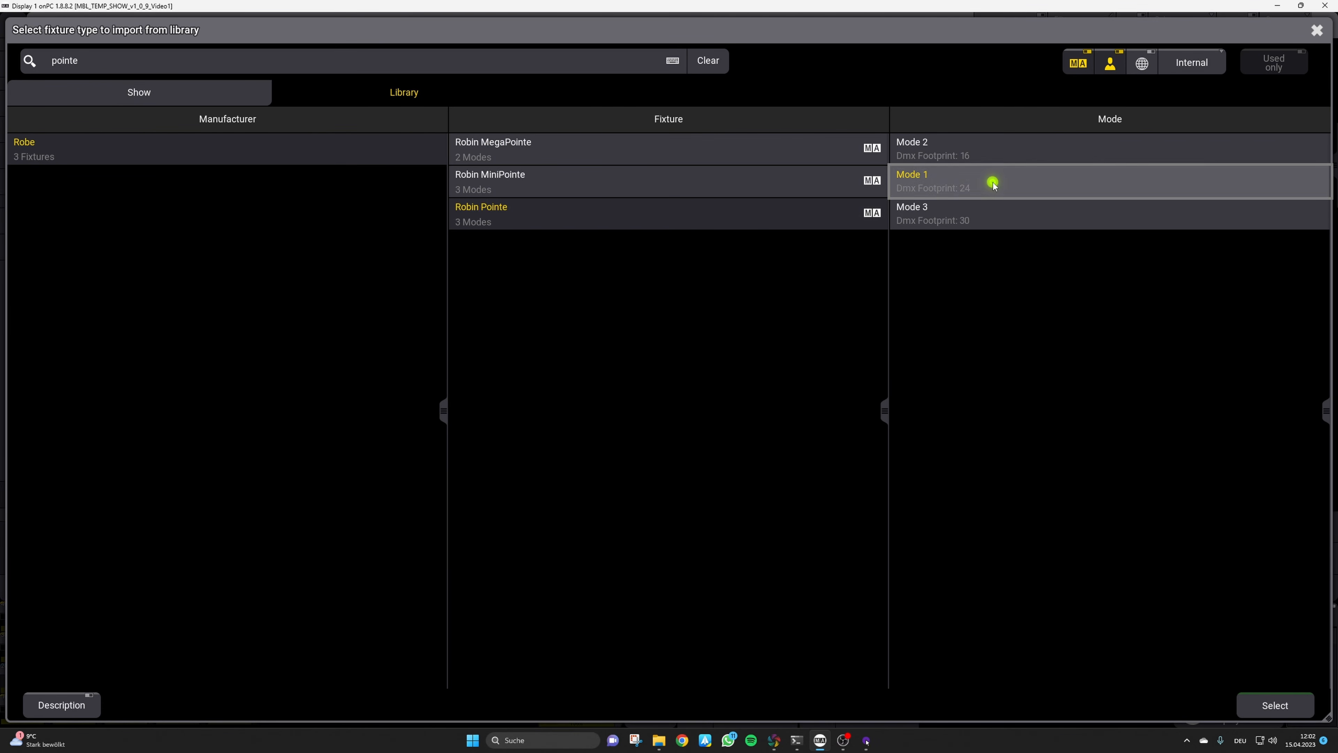
{"action": "left_click", "coordinate": [1275, 705]}
Delete the unused Robin MegaPointe Beam - Floor fixtures, FID 3401, 3402, 3411 and 3412, from the patch
{"action": "left_click_drag", "start_coordinate": [116, 184], "coordinate": [116, 201]}
{"action": "left_click", "coordinate": [172, 560]}
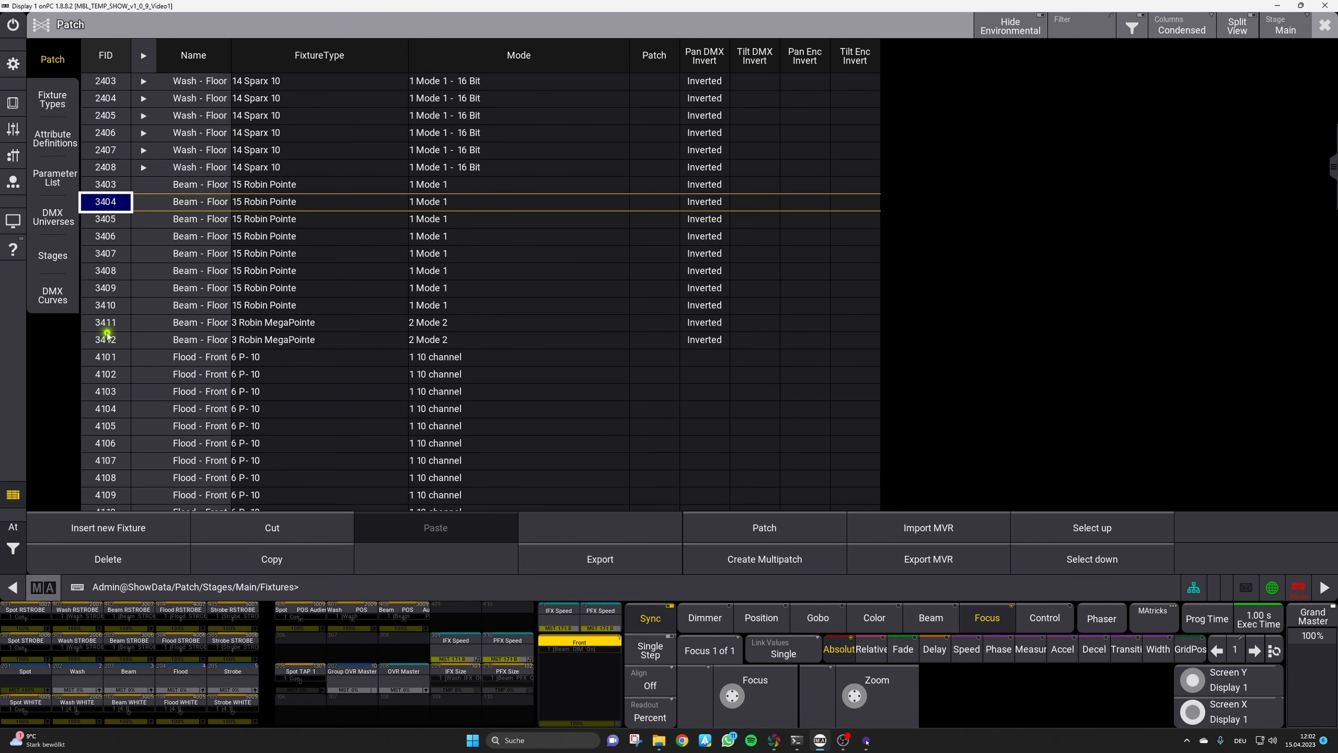
{"action": "left_click", "coordinate": [112, 322]}
{"action": "left_click_drag", "start_coordinate": [112, 322], "coordinate": [112, 342]}
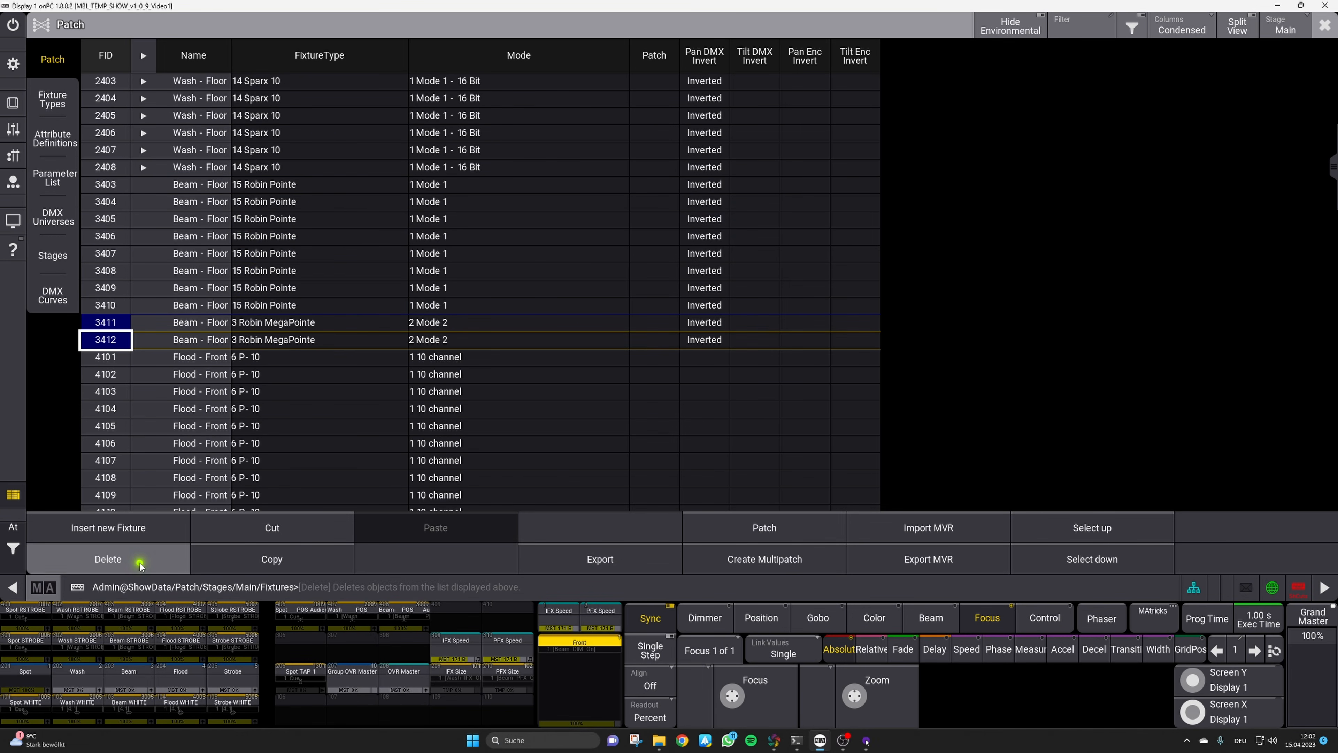
{"action": "left_click", "coordinate": [108, 559]}
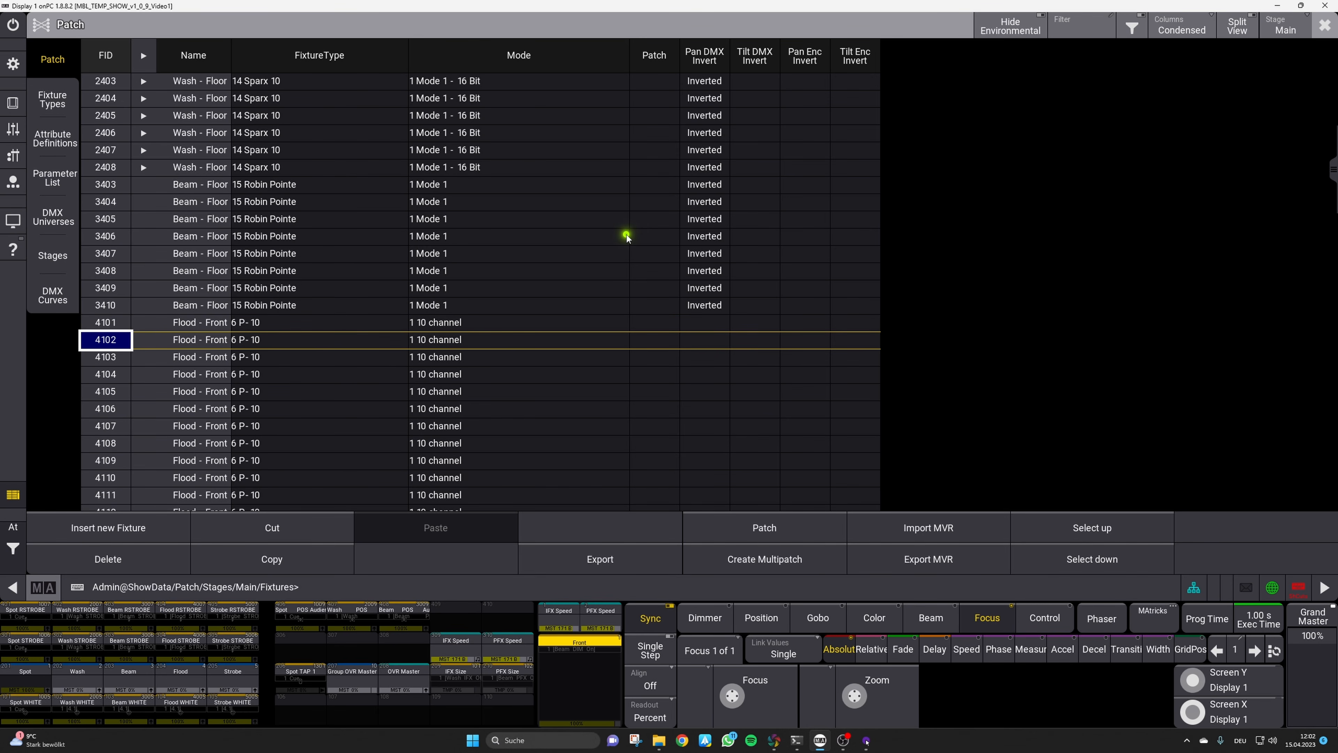
Patch the Beam - Floor Robin Pointe fixtures 3403 through 3410 consecutively, starting at DMX address 3.1
{"action": "left_click", "coordinate": [653, 186]}
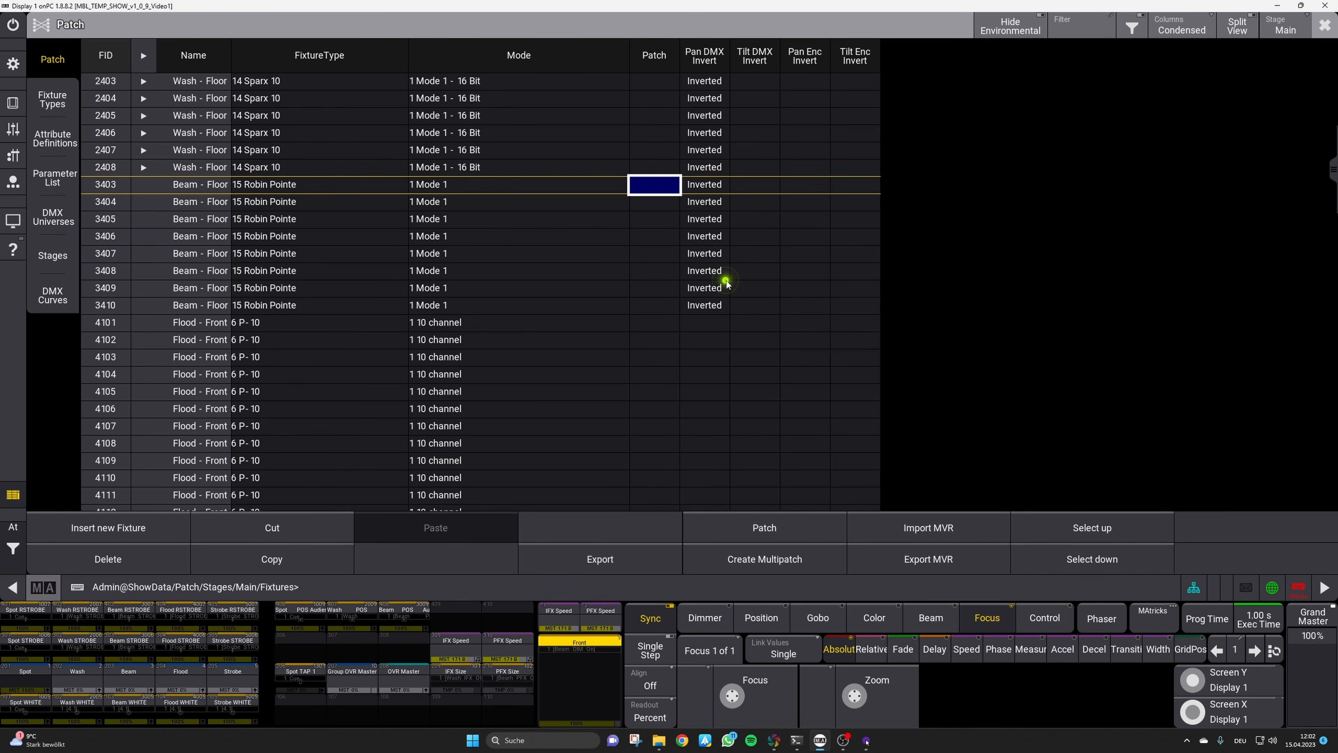
{"action": "key", "text": "shift+Down"}
{"action": "key", "text": "shift+Down"}
{"action": "key", "text": "shift+Down"}
{"action": "key", "text": "shift+Down"}
{"action": "key", "text": "shift+Down"}
{"action": "key", "text": "shift+Down"}
{"action": "key", "text": "shift+Down"}
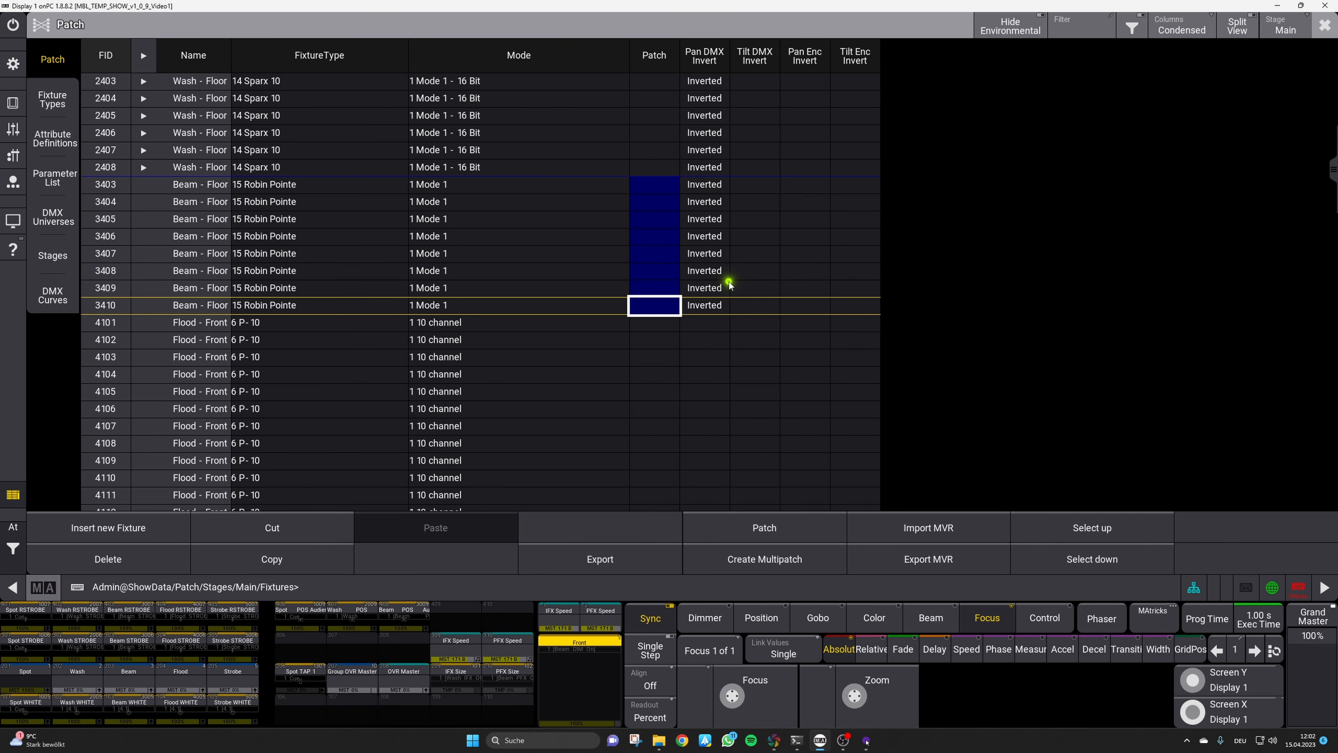
{"action": "key", "text": "Return"}
{"action": "key", "text": "Return"}
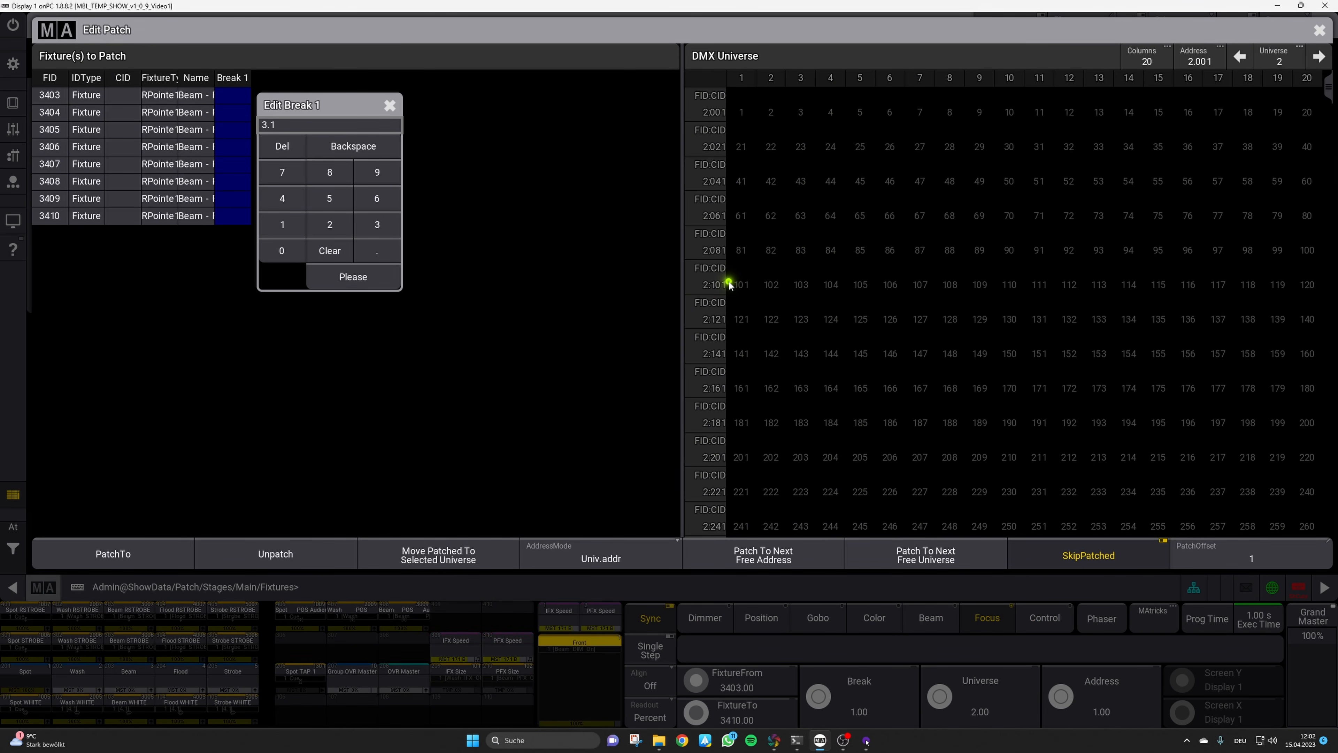
{"action": "key", "text": "Return"}
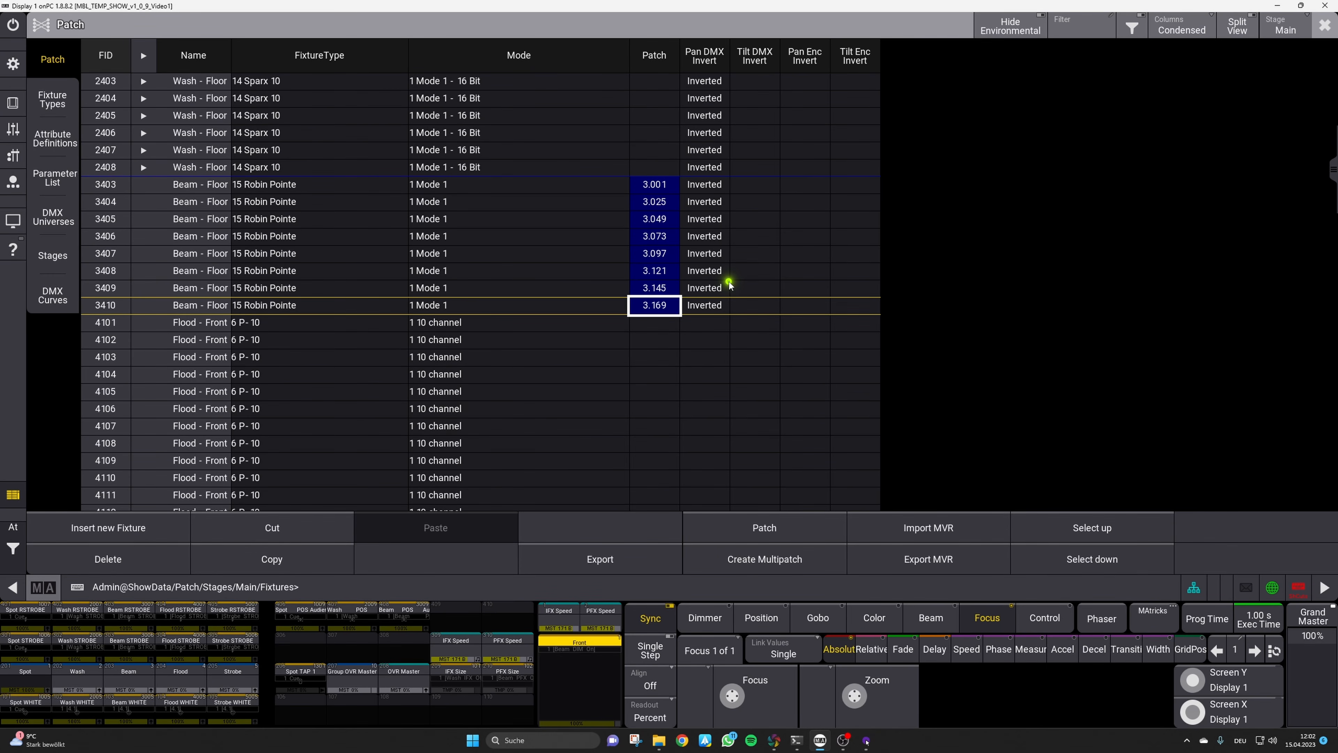
Patch the Sparx 10 fixtures Wash - Front 2101 through 2106 and Wash - Floor 2401 through 2408 consecutively, starting at DMX address 2.001
{"action": "key", "text": "Up"}
{"action": "key", "text": "Up"}
{"action": "key", "text": "Up"}
{"action": "key", "text": "Up"}
{"action": "key", "text": "Up"}
{"action": "key", "text": "Up"}
{"action": "key", "text": "Up"}
{"action": "key", "text": "Up"}
{"action": "key", "text": "Up"}
{"action": "key", "text": "Up"}
{"action": "key", "text": "Up"}
{"action": "key", "text": "Up"}
{"action": "key", "text": "Up"}
{"action": "key", "text": "Up"}
{"action": "key", "text": "Up"}
{"action": "key", "text": "Up"}
{"action": "key", "text": "Up"}
{"action": "key", "text": "Up"}
{"action": "key", "text": "Up"}
{"action": "key", "text": "Up"}
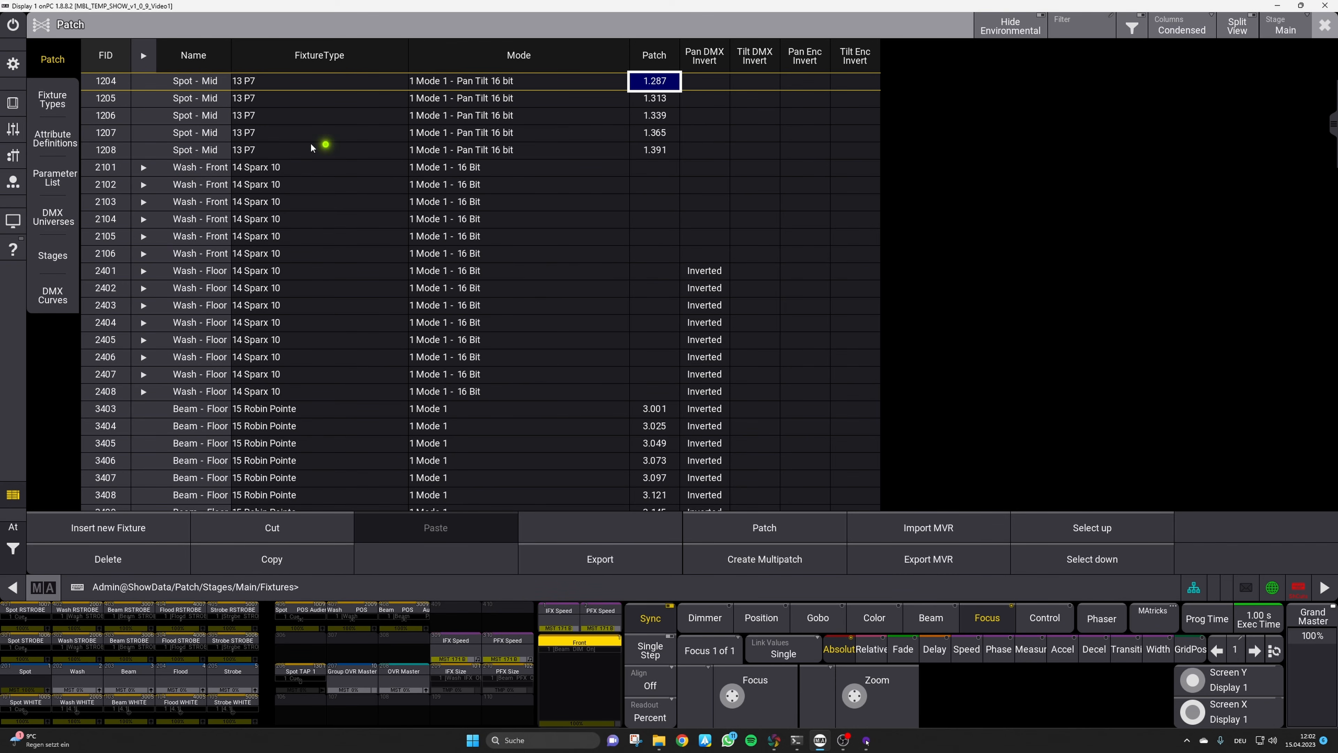
{"action": "left_click", "coordinate": [653, 173]}
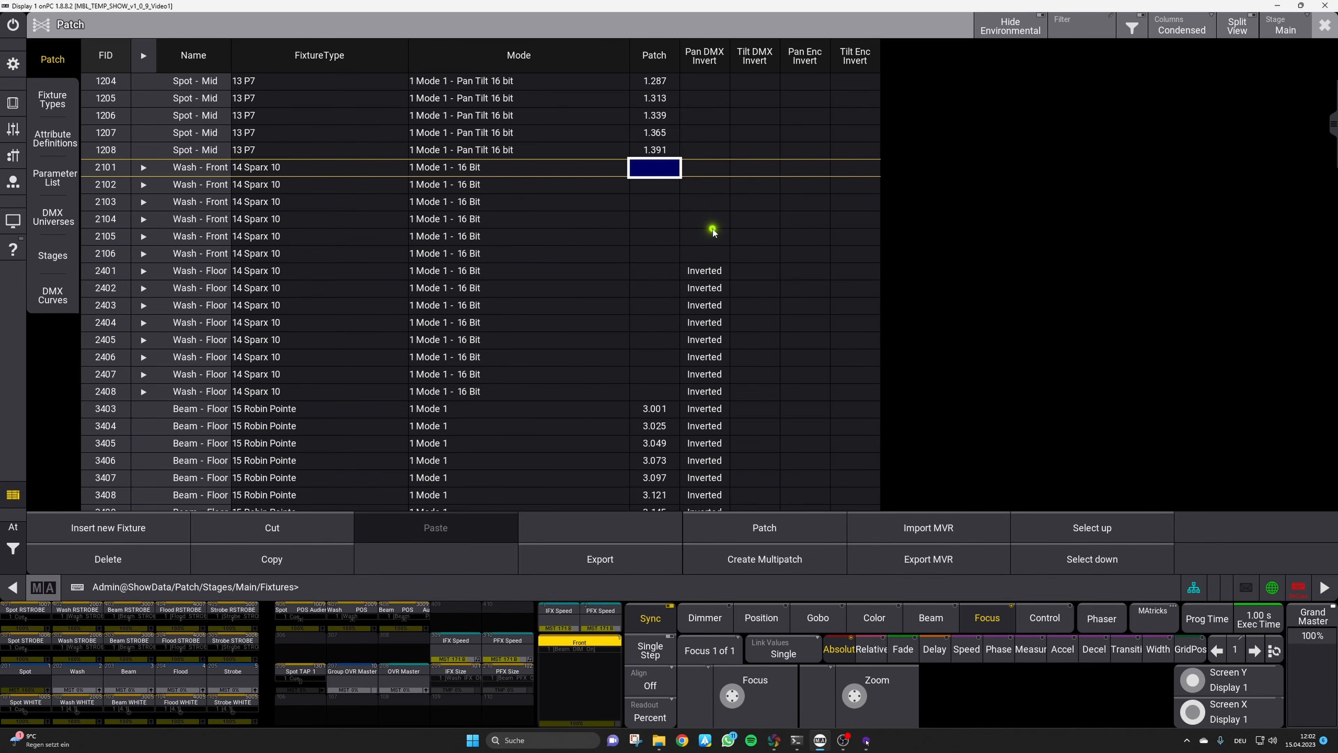
{"action": "key", "text": "shift+Down"}
{"action": "key", "text": "shift+Down"}
{"action": "key", "text": "shift+Down"}
{"action": "key", "text": "shift+Down"}
{"action": "key", "text": "shift+Down"}
{"action": "key", "text": "shift+Down"}
{"action": "key", "text": "shift+Down"}
{"action": "key", "text": "shift+Down"}
{"action": "key", "text": "shift+Down"}
{"action": "key", "text": "shift+Down"}
{"action": "key", "text": "shift+Down"}
{"action": "key", "text": "shift+Down"}
{"action": "key", "text": "shift+Down"}
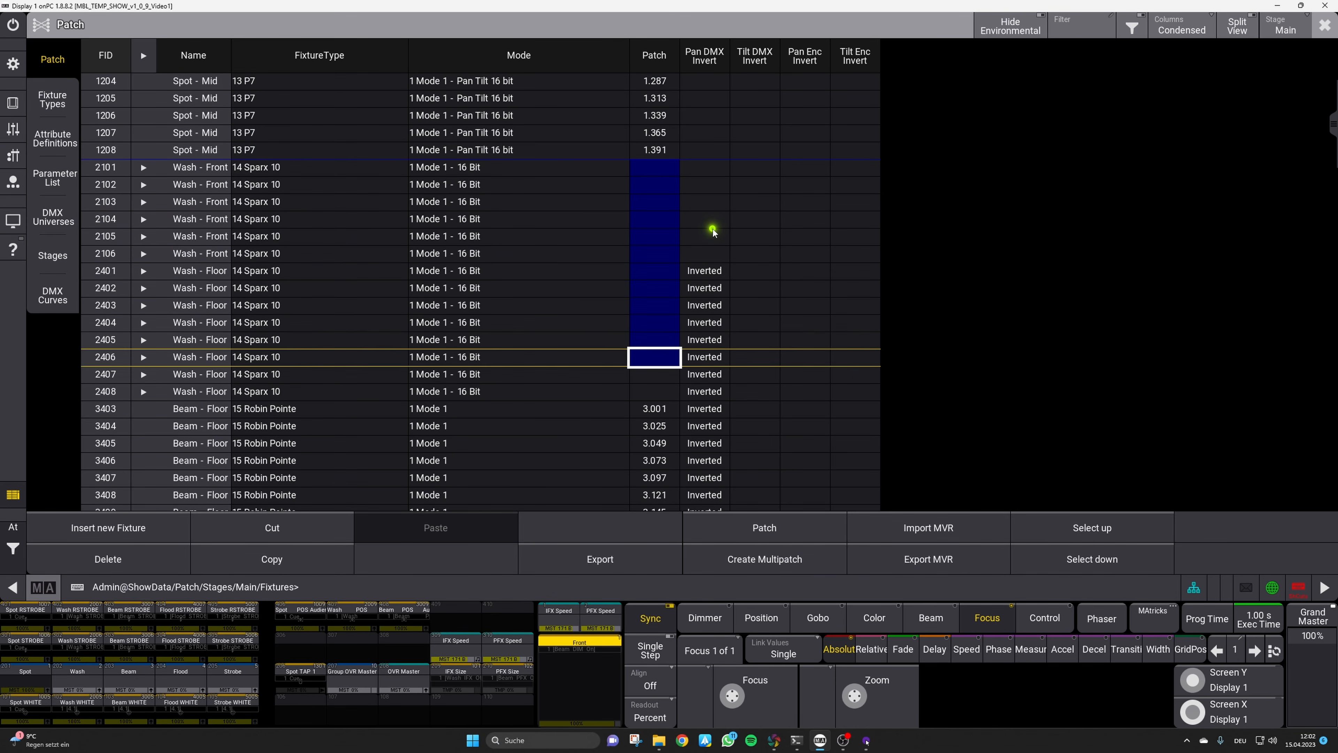
{"action": "key", "text": "Return"}
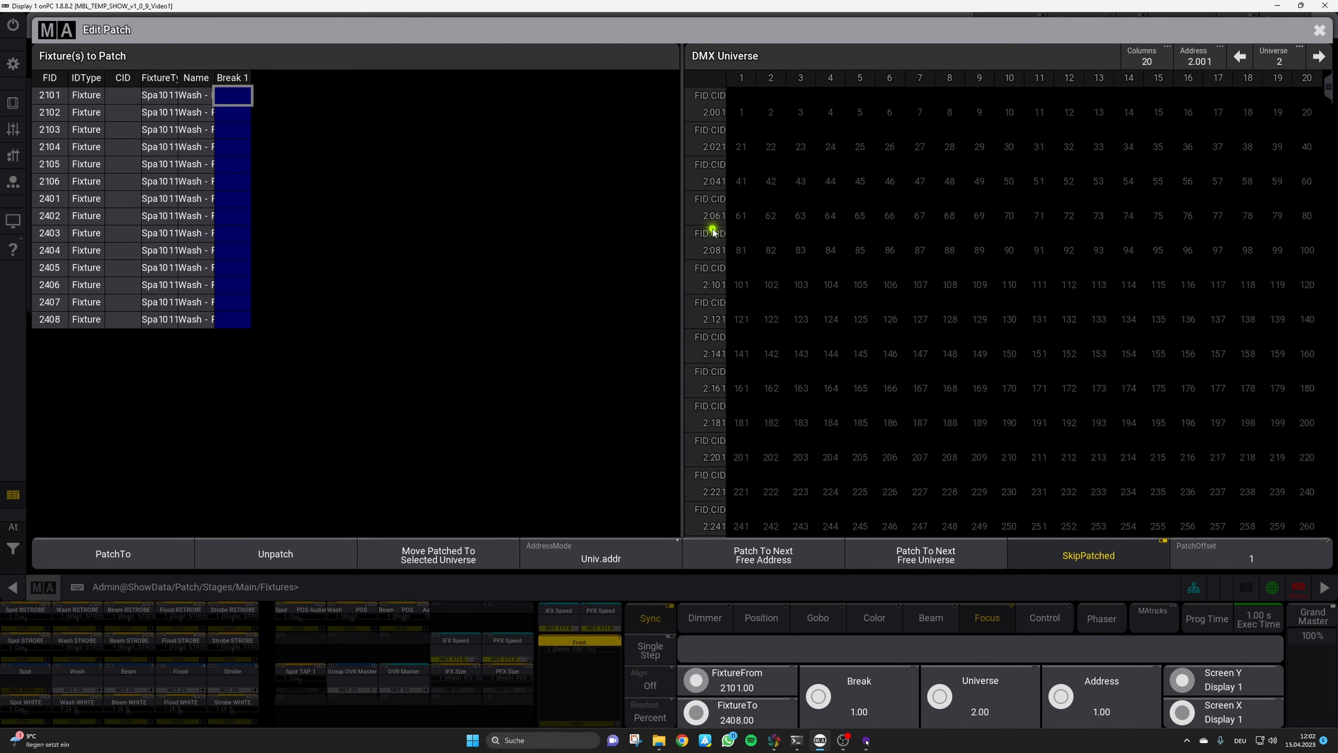
{"action": "key", "text": "Return"}
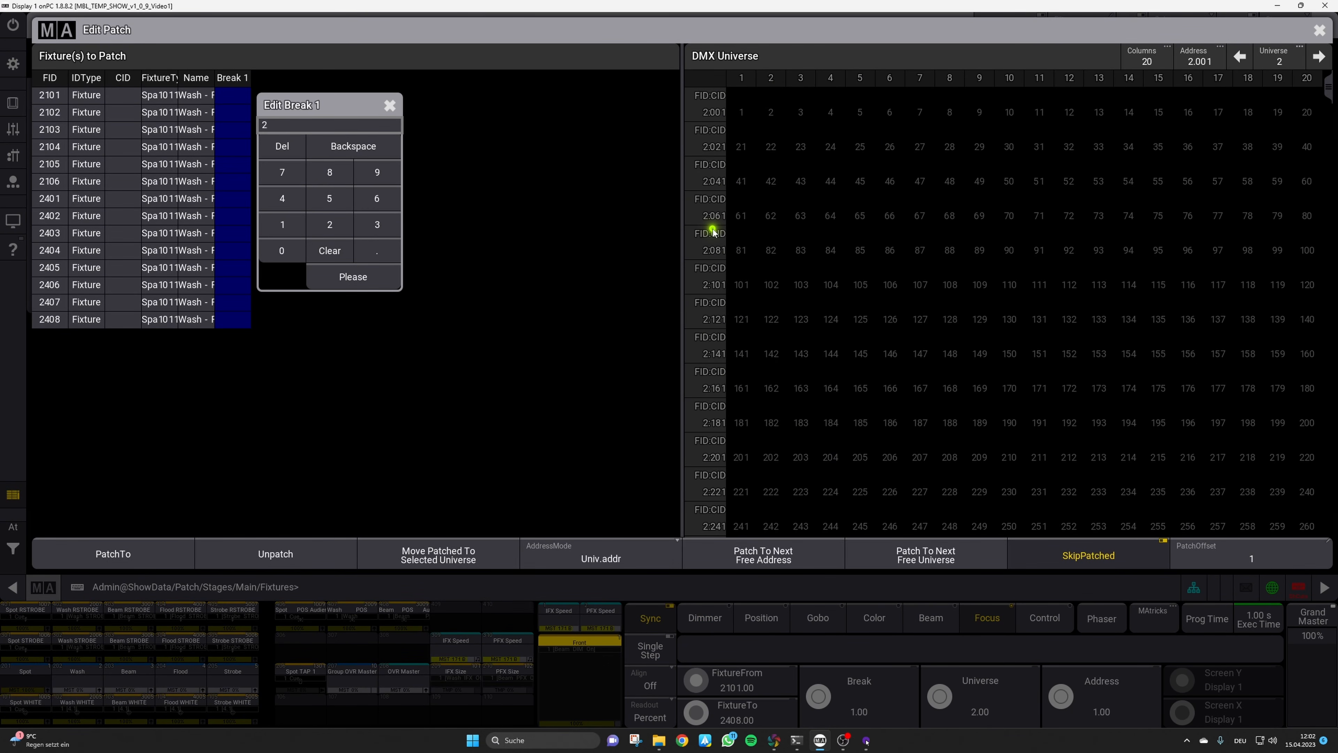
{"action": "key", "text": "Return"}
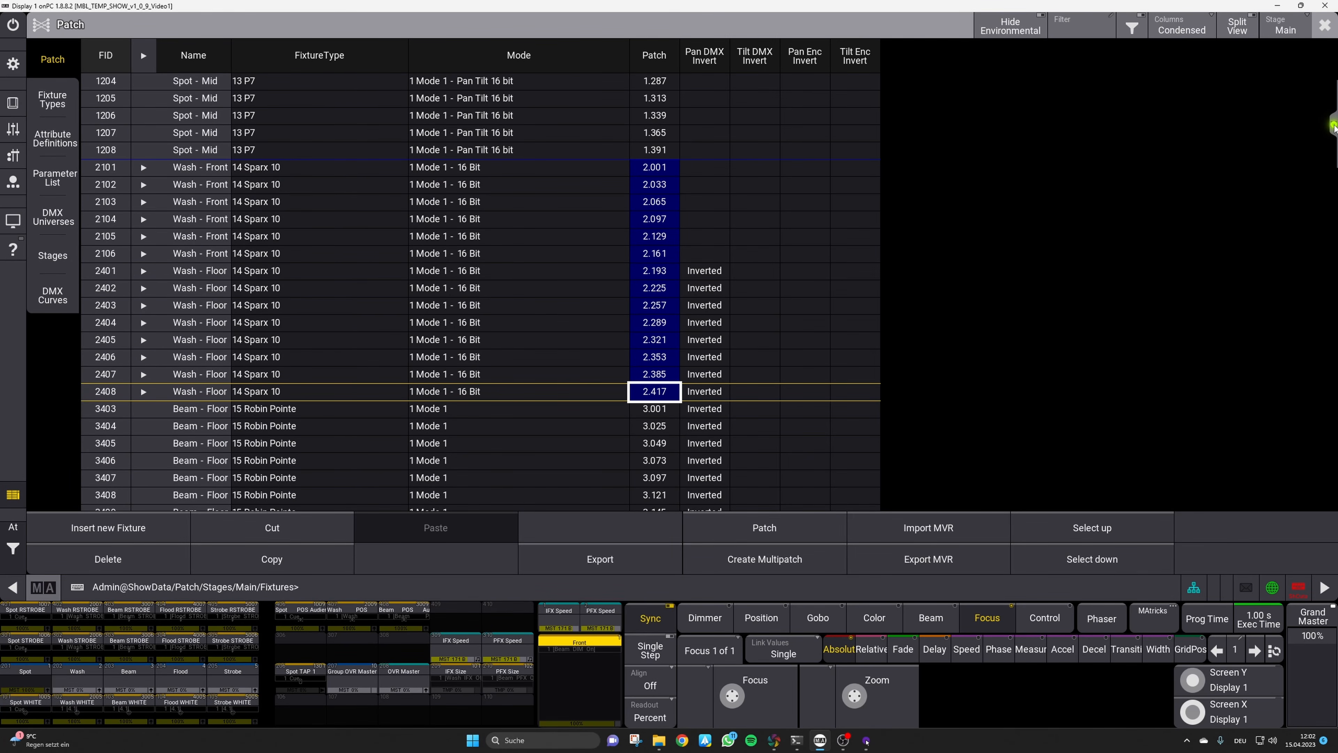
Renumber the Beam - Floor Robin Pointe fixtures consecutively, starting at FID 3401
{"action": "left_click_drag", "start_coordinate": [1334, 128], "coordinate": [1334, 178]}
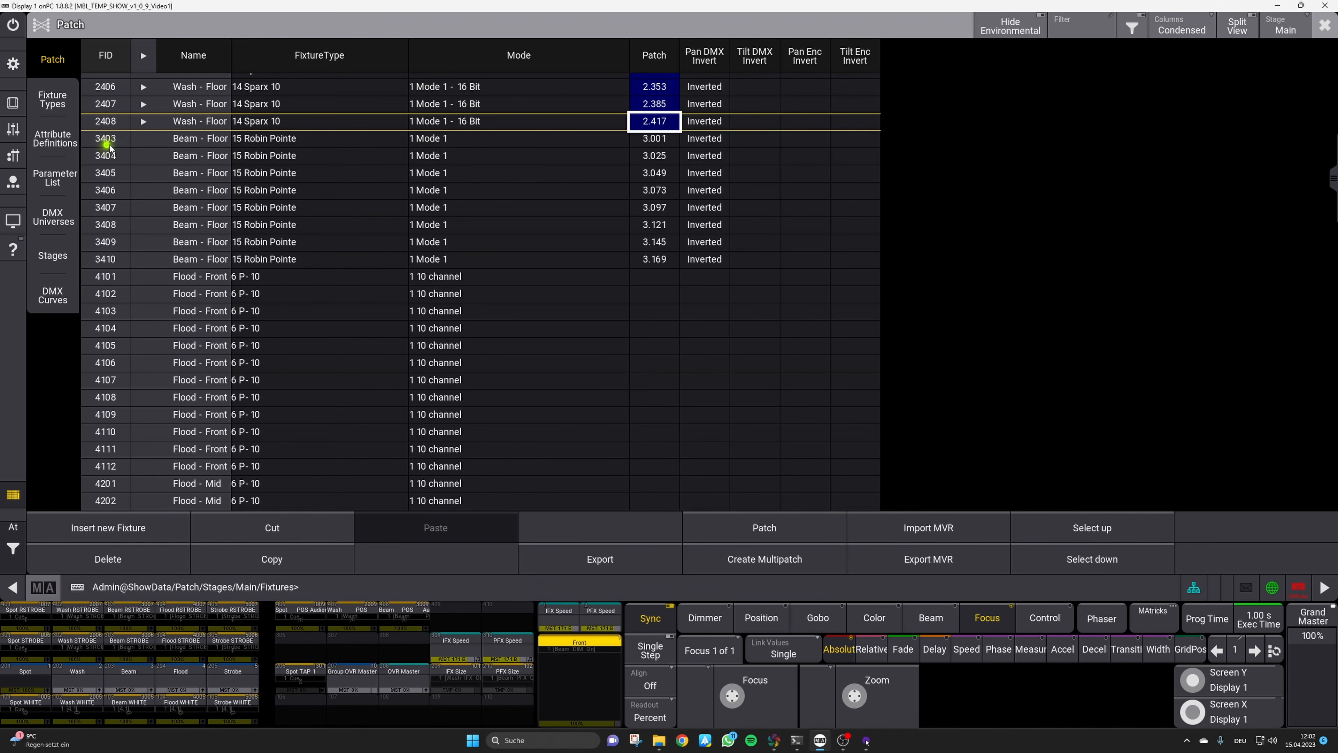
{"action": "left_click", "coordinate": [122, 143]}
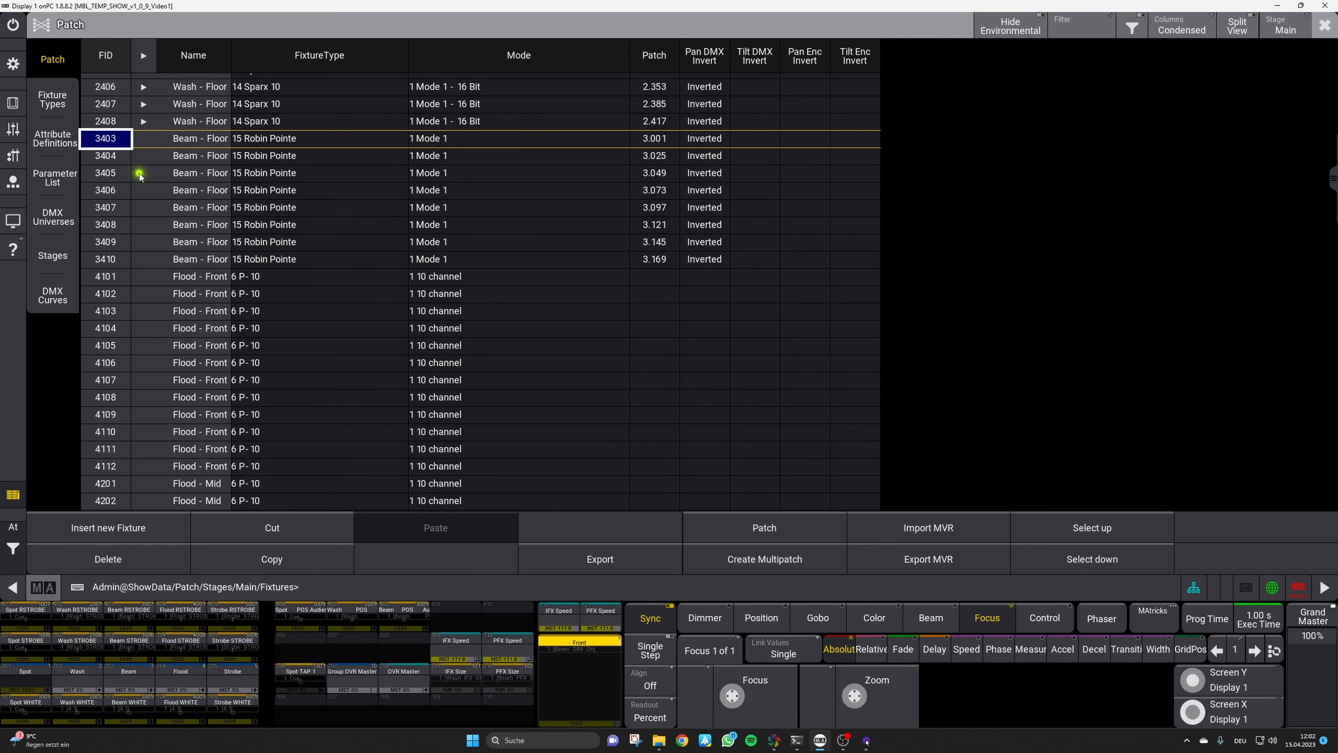
{"action": "key", "text": "shift+Down"}
{"action": "key", "text": "shift+Down"}
{"action": "key", "text": "shift+Down"}
{"action": "key", "text": "shift+Down"}
{"action": "key", "text": "shift+Down"}
{"action": "key", "text": "shift+Down"}
{"action": "key", "text": "shift+Down"}
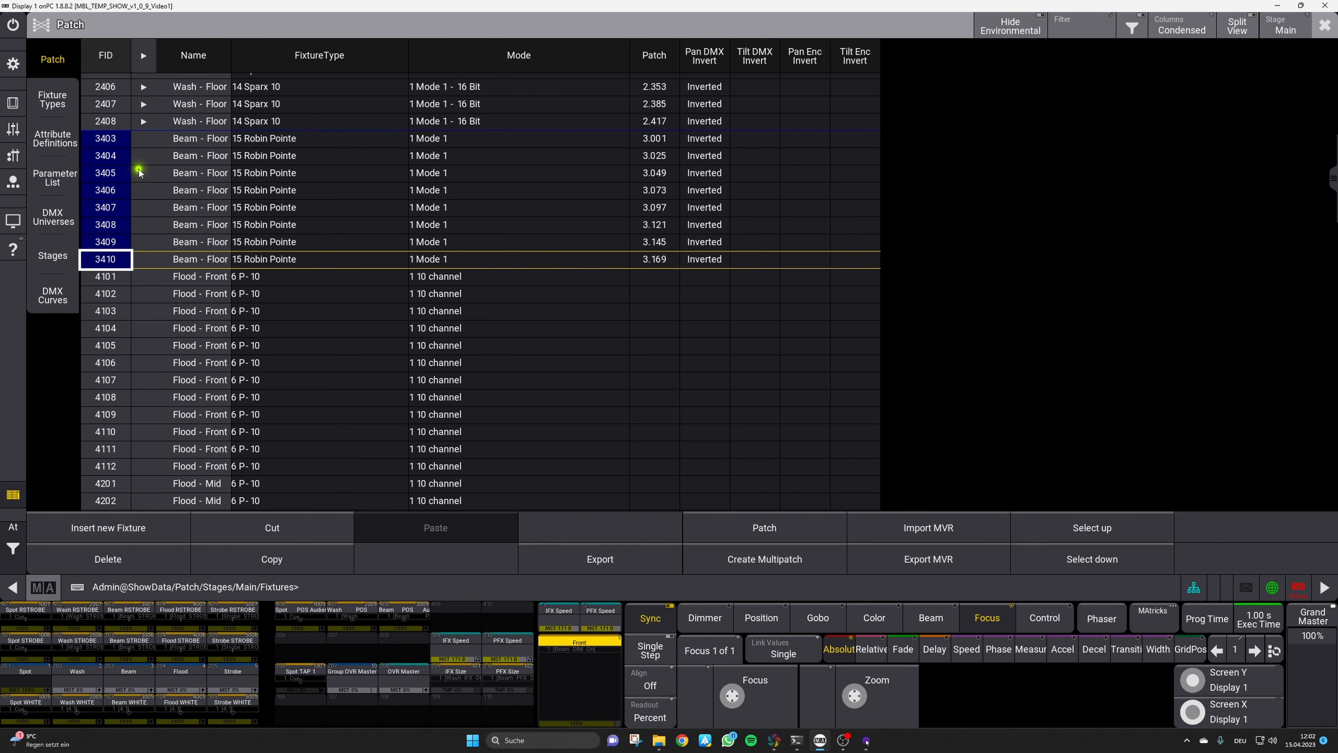
{"action": "key", "text": "Return"}
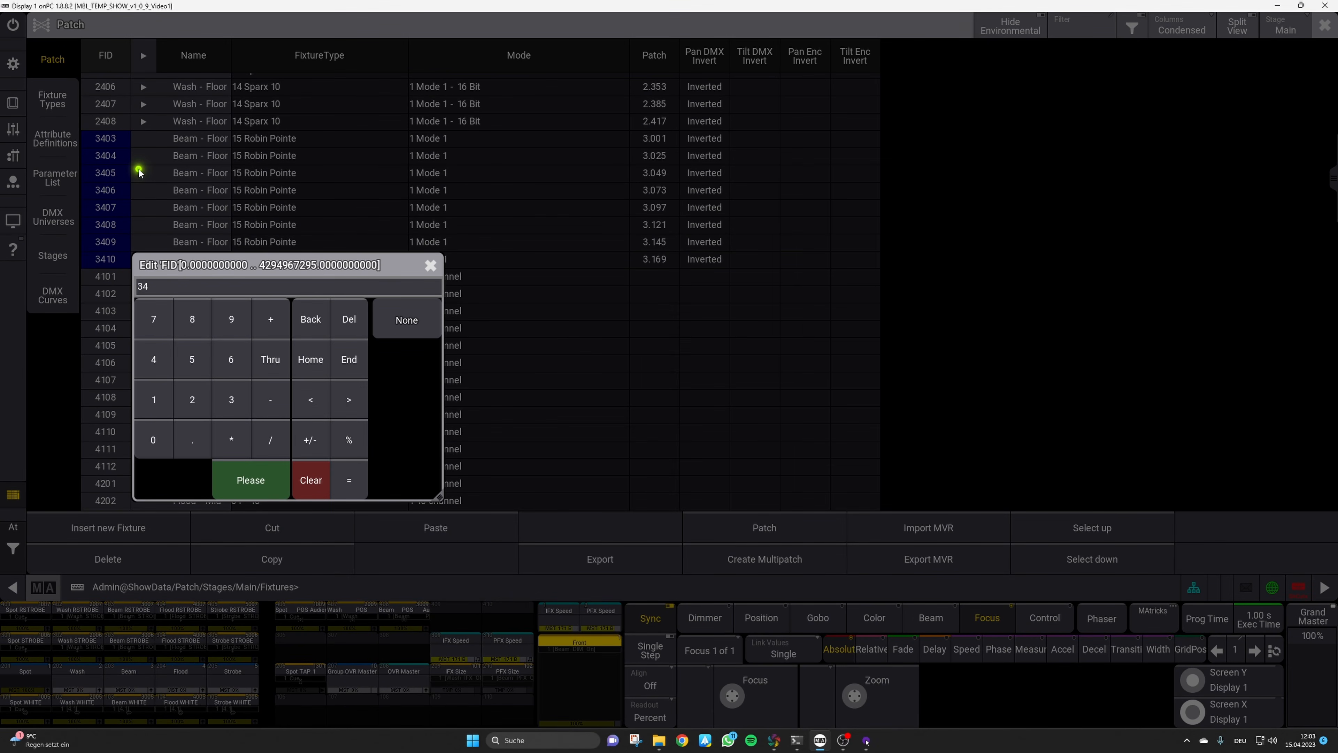
{"action": "type", "text": "3401"}
{"action": "key", "text": "Return"}
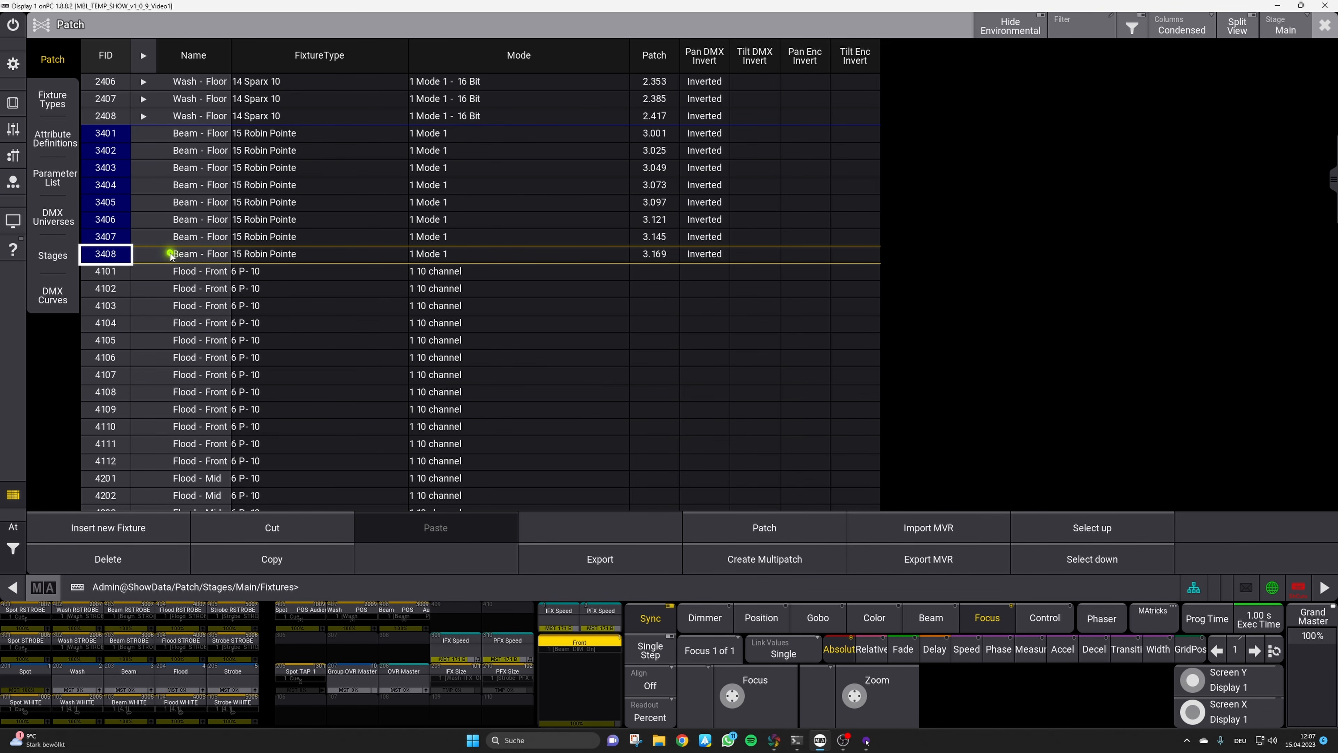
Switch to the Capture stage view and place its window over the empty area beside the patch list
{"action": "key", "text": "alt+Tab"}
{"action": "left_click_drag", "start_coordinate": [1094, 281], "coordinate": [1094, 232]}
{"action": "left_click_drag", "start_coordinate": [998, 309], "coordinate": [888, 299]}
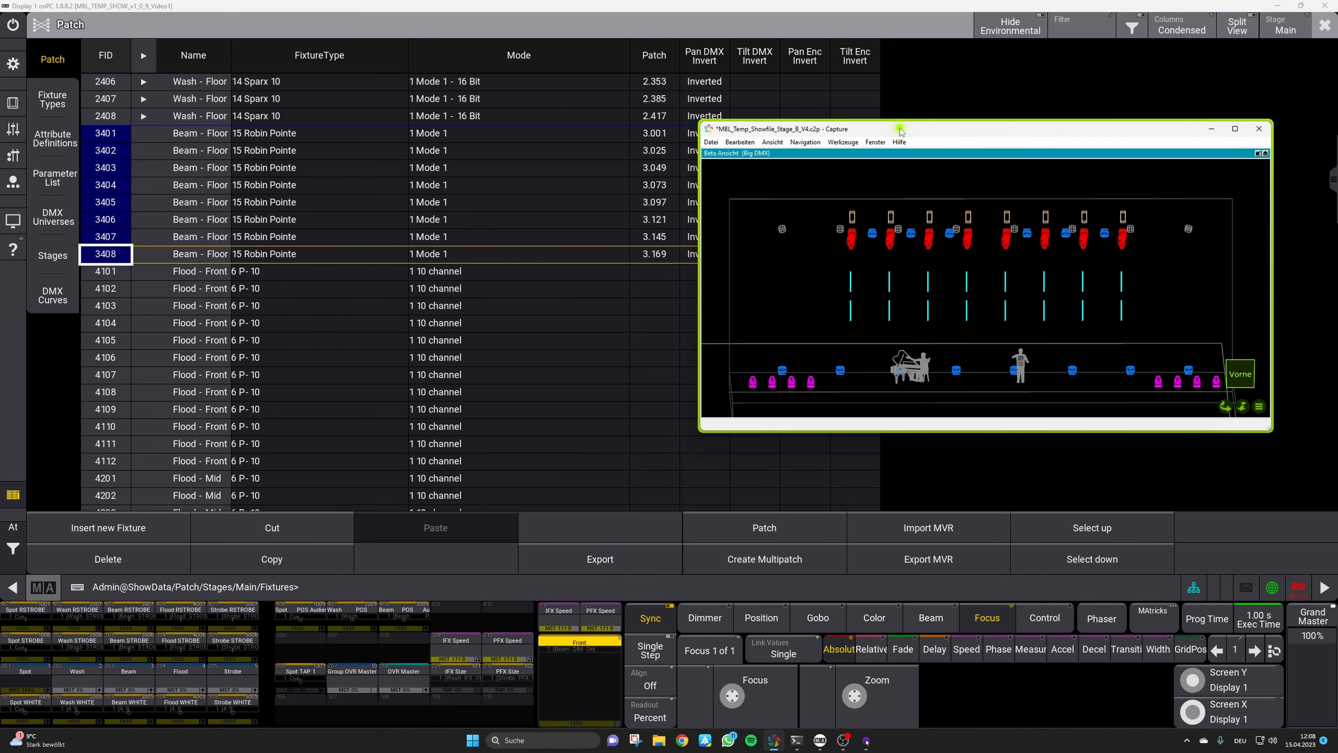
{"action": "left_click_drag", "start_coordinate": [901, 131], "coordinate": [961, 58]}
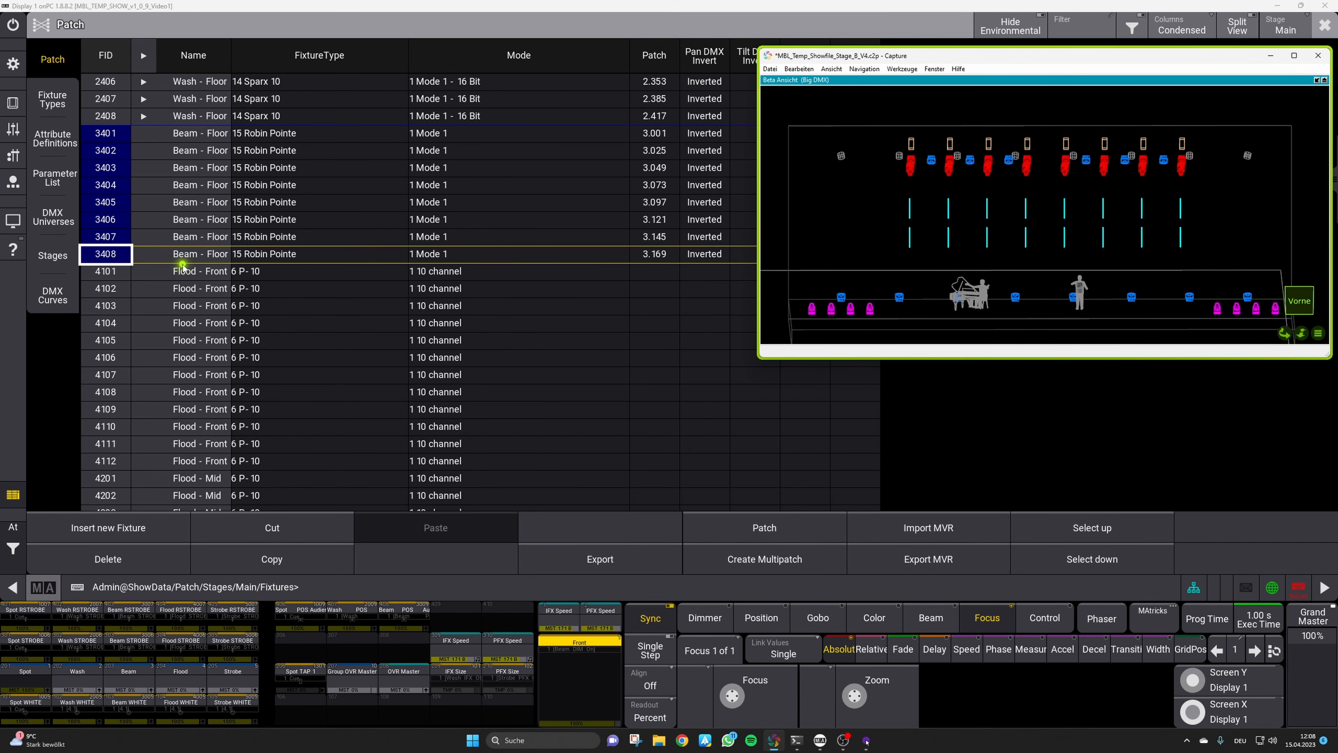
Change Flood fixtures 4101 through 4204 to the library's Astera FP1 Titan Tube in mode RGBS RGBS 8 Pixel - Multi Strobe
{"action": "key", "text": "Down"}
{"action": "key", "text": "Down"}
{"action": "key", "text": "Down"}
{"action": "key", "text": "Down"}
{"action": "key", "text": "Down"}
{"action": "key", "text": "Down"}
{"action": "key", "text": "Down"}
{"action": "key", "text": "Down"}
{"action": "key", "text": "Down"}
{"action": "key", "text": "Down"}
{"action": "key", "text": "Down"}
{"action": "key", "text": "Down"}
{"action": "key", "text": "Down"}
{"action": "key", "text": "Down"}
{"action": "key", "text": "Down"}
{"action": "key", "text": "Down"}
{"action": "key", "text": "Down"}
{"action": "key", "text": "Down"}
{"action": "key", "text": "Down"}
{"action": "key", "text": "Down"}
{"action": "key", "text": "Down"}
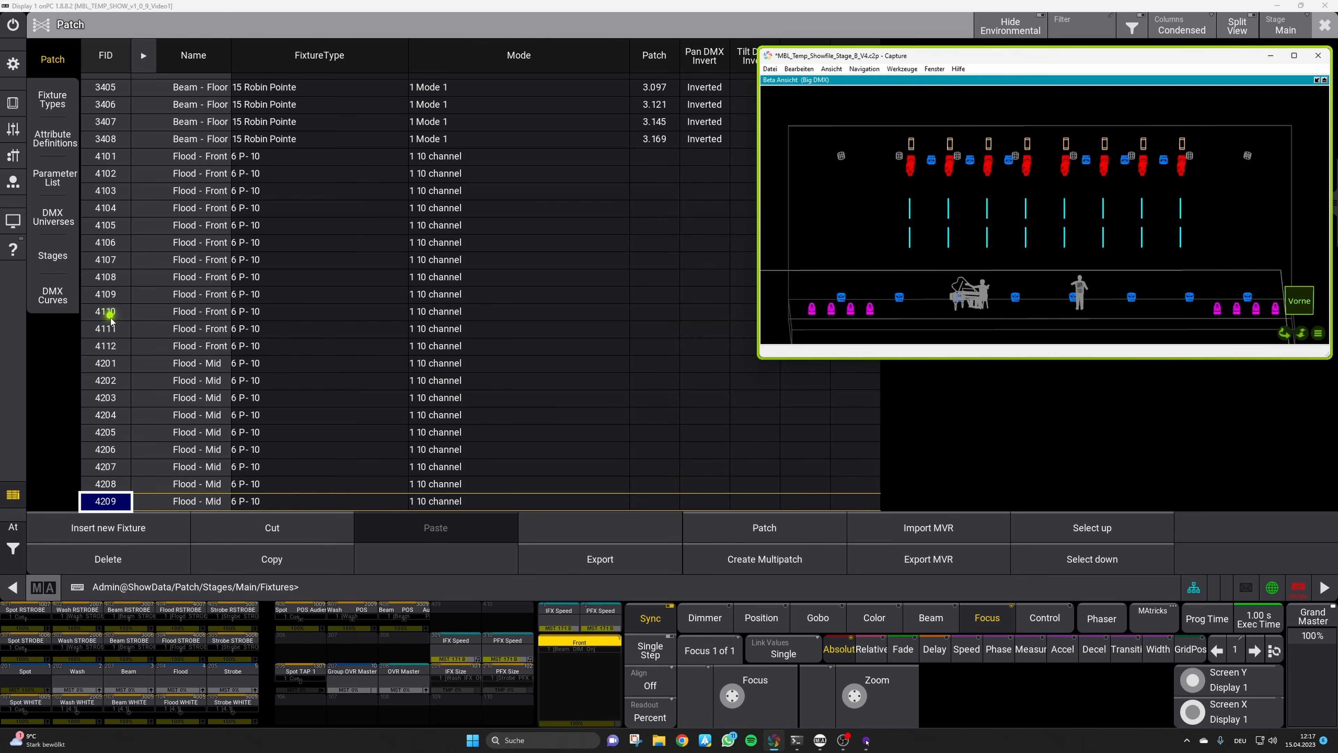
{"action": "left_click", "coordinate": [121, 157]}
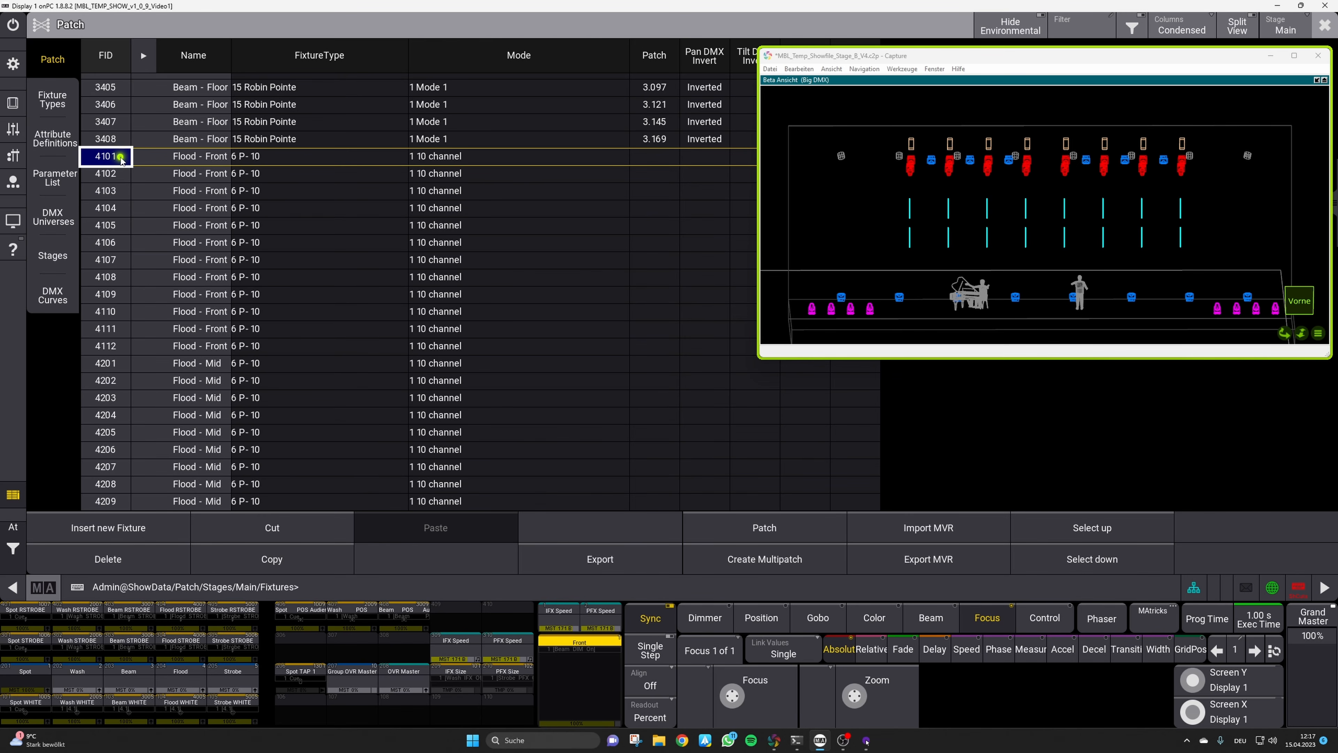
{"action": "key", "text": "shift+Down"}
{"action": "key", "text": "shift+Down"}
{"action": "key", "text": "shift+Down"}
{"action": "key", "text": "shift+Down"}
{"action": "key", "text": "shift+Down"}
{"action": "key", "text": "shift+Down"}
{"action": "key", "text": "shift+Down"}
{"action": "key", "text": "shift+Down"}
{"action": "key", "text": "shift+Down"}
{"action": "key", "text": "shift+Down"}
{"action": "key", "text": "shift+Down"}
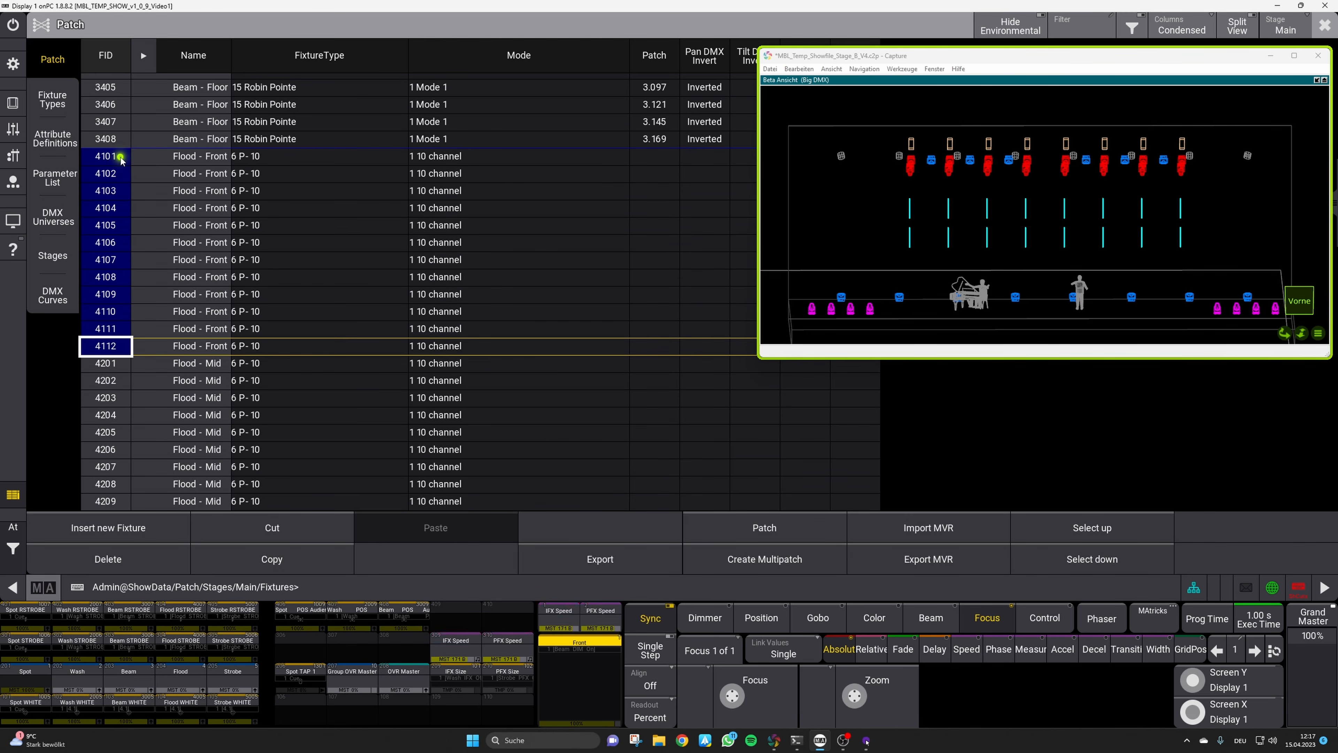
{"action": "key", "text": "shift+Down"}
{"action": "key", "text": "shift+Down"}
{"action": "key", "text": "shift+Down"}
{"action": "key", "text": "shift+Down"}
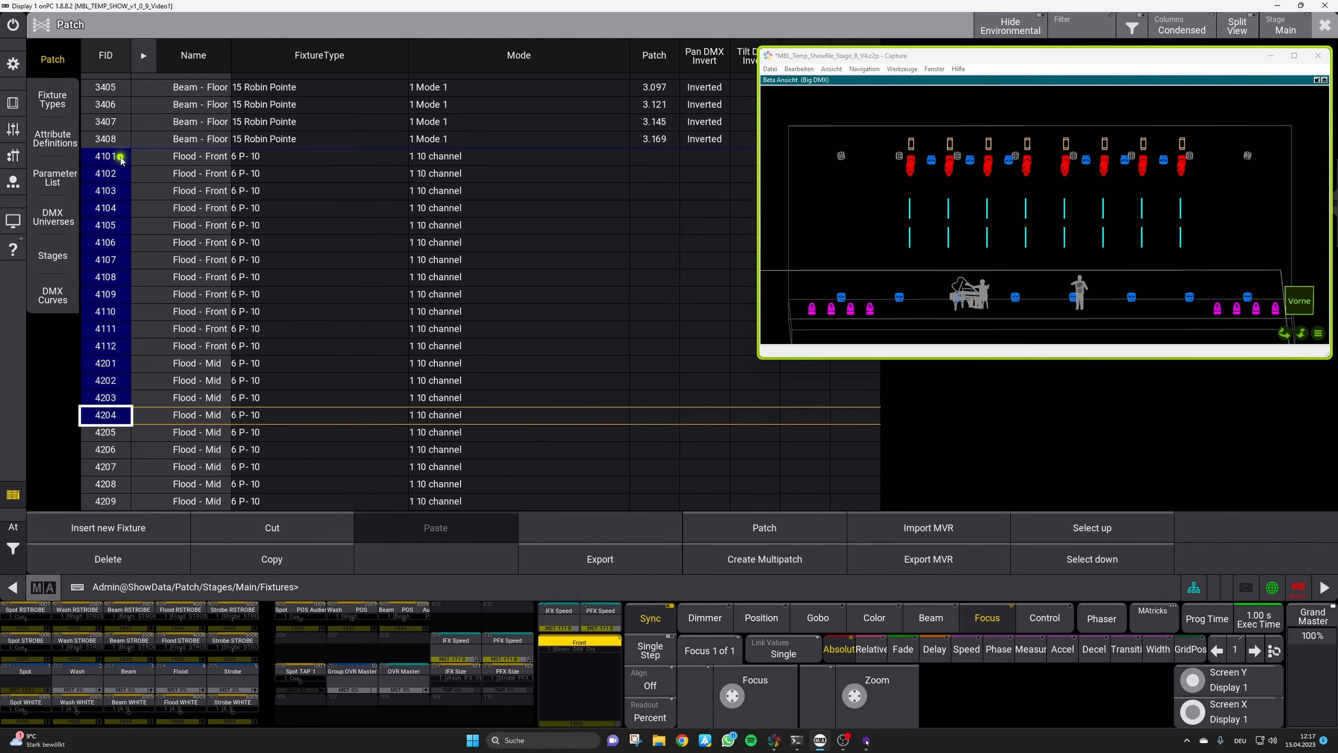
{"action": "key", "text": "Right"}
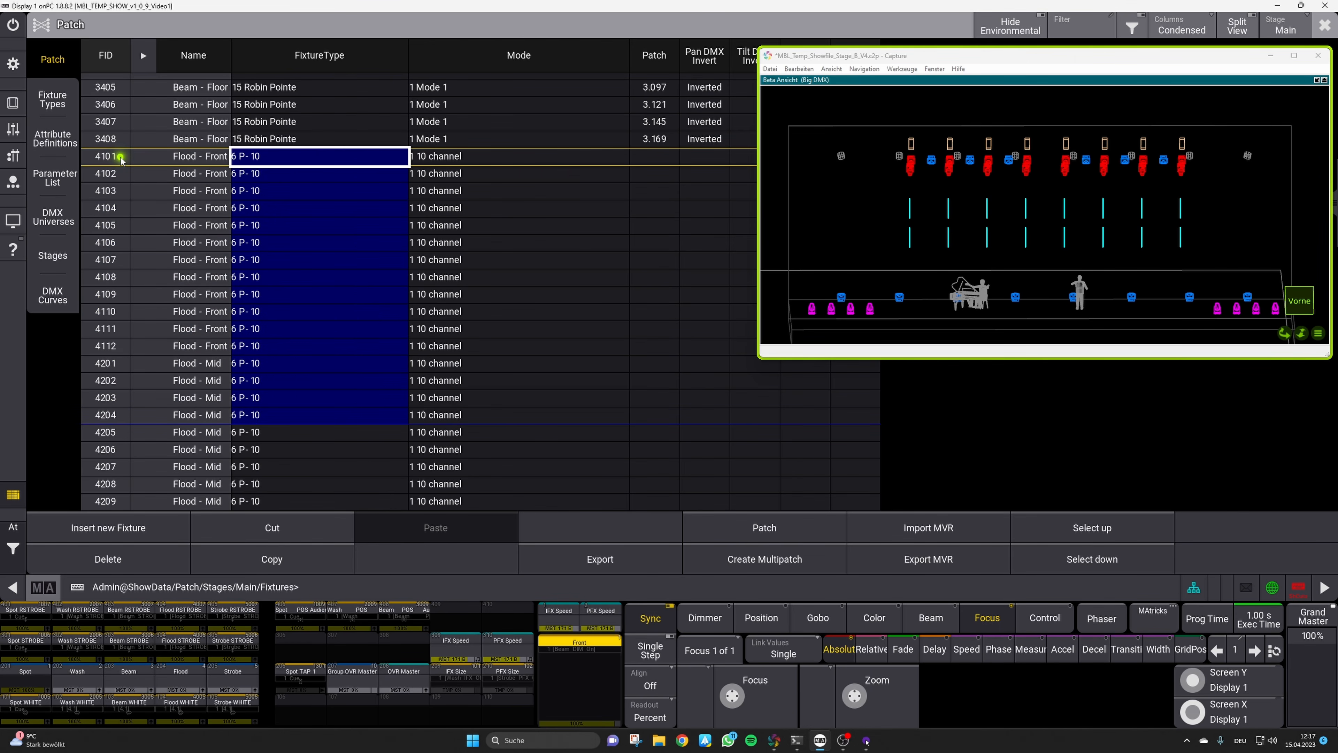
{"action": "key", "text": "Return"}
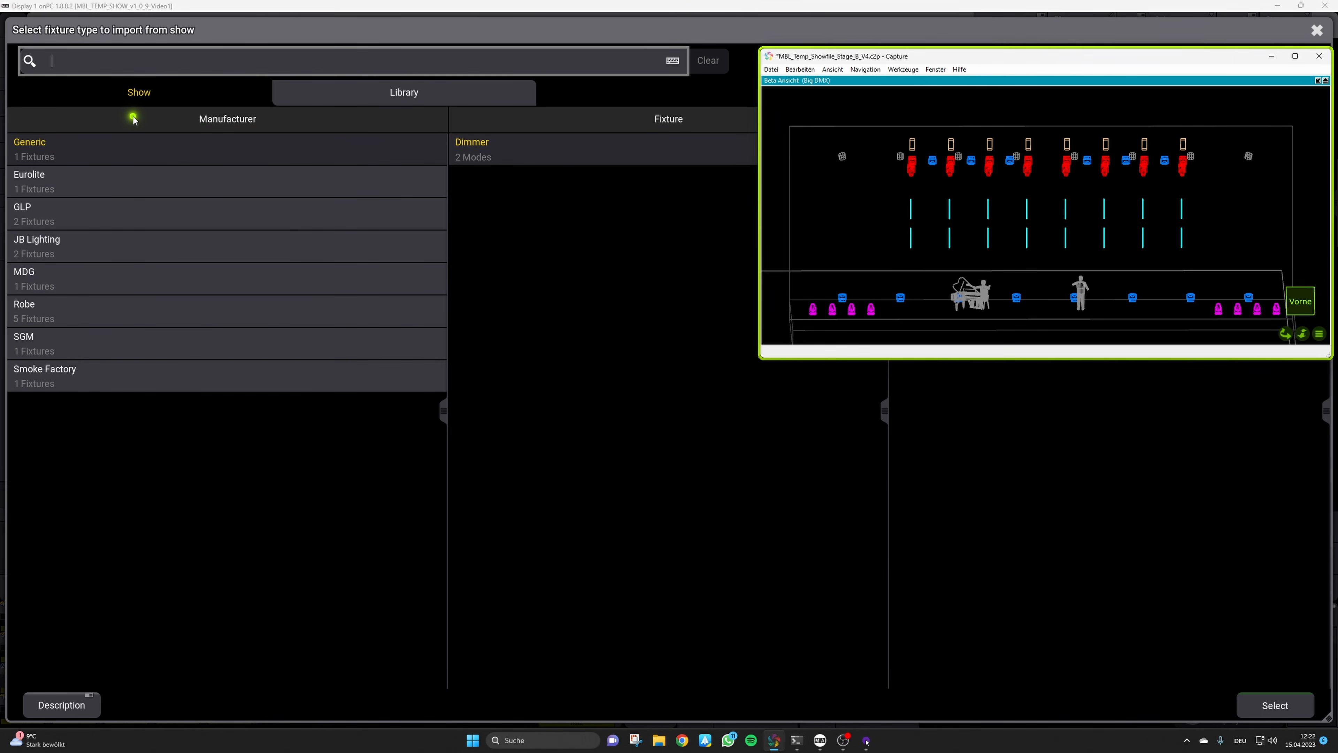
{"action": "left_click", "coordinate": [133, 116]}
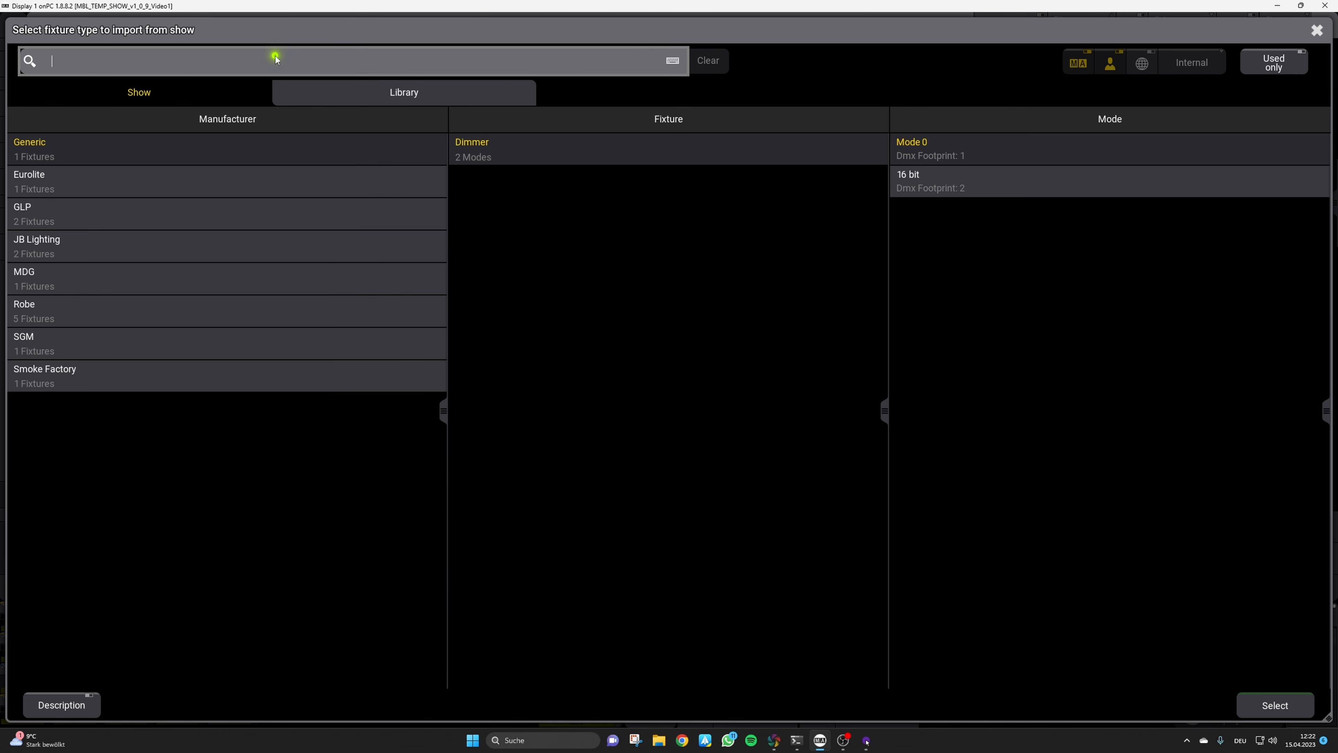
{"action": "left_click", "coordinate": [349, 102]}
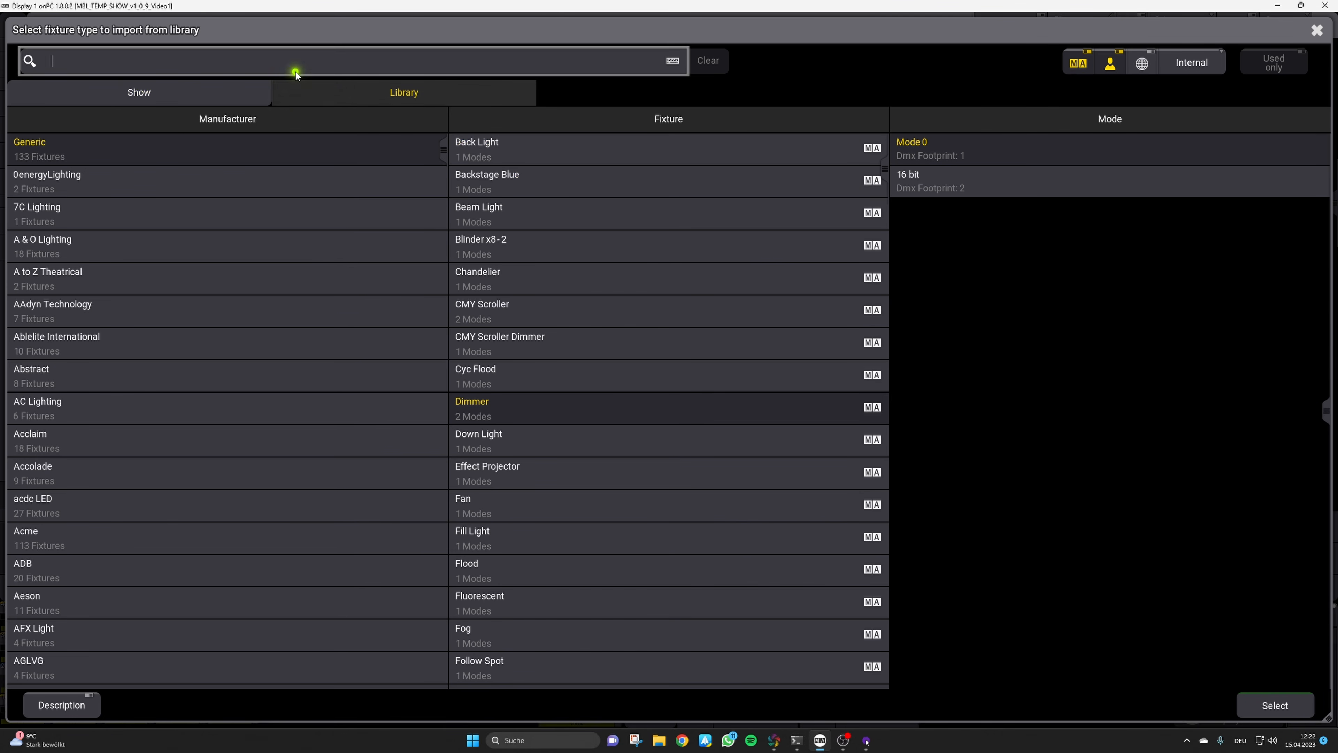
{"action": "type", "text": "titan"}
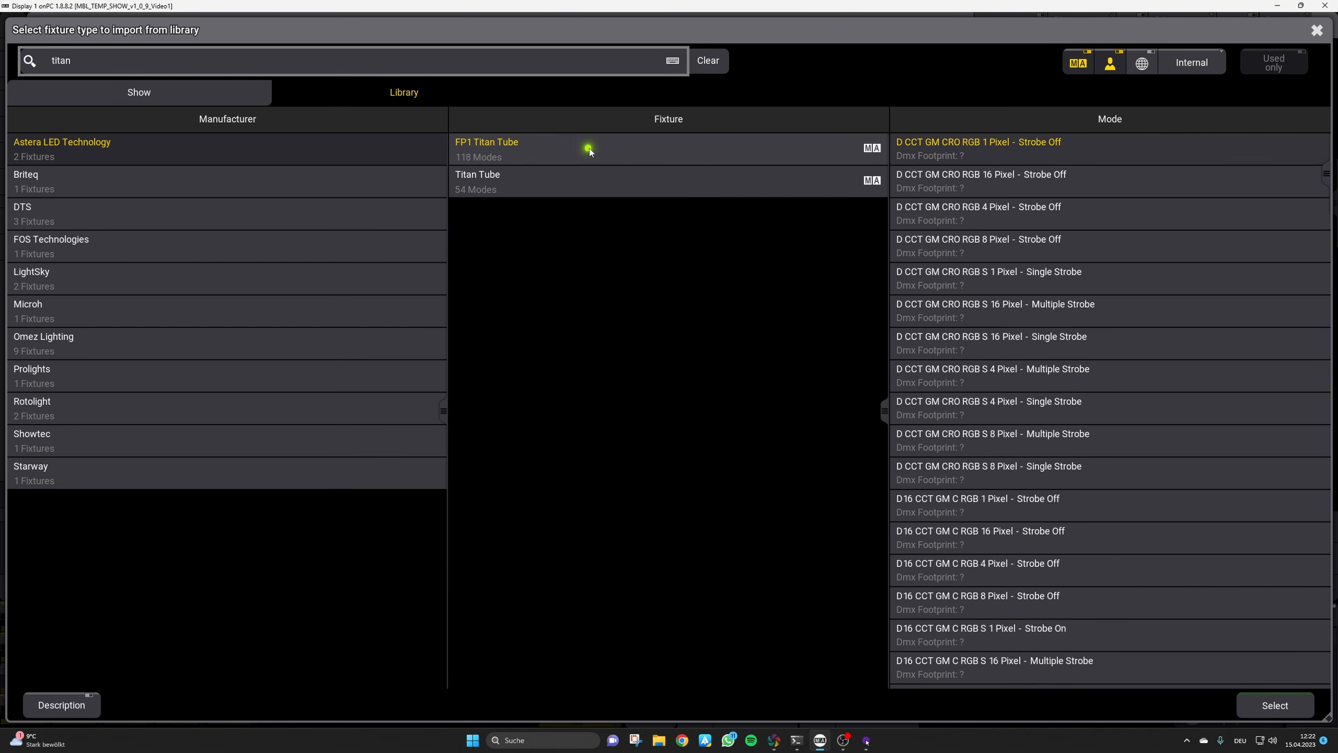
{"action": "left_click", "coordinate": [672, 160]}
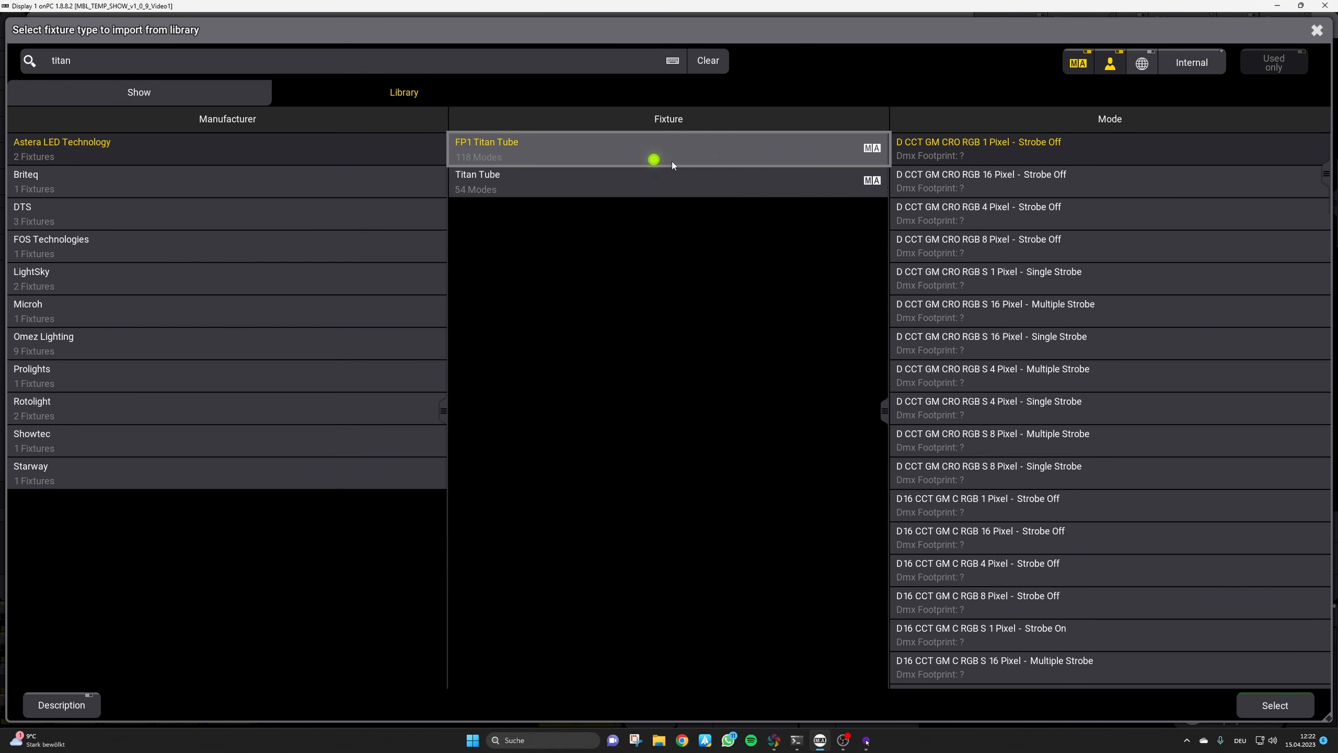
{"action": "left_click_drag", "start_coordinate": [1329, 179], "coordinate": [1316, 636]}
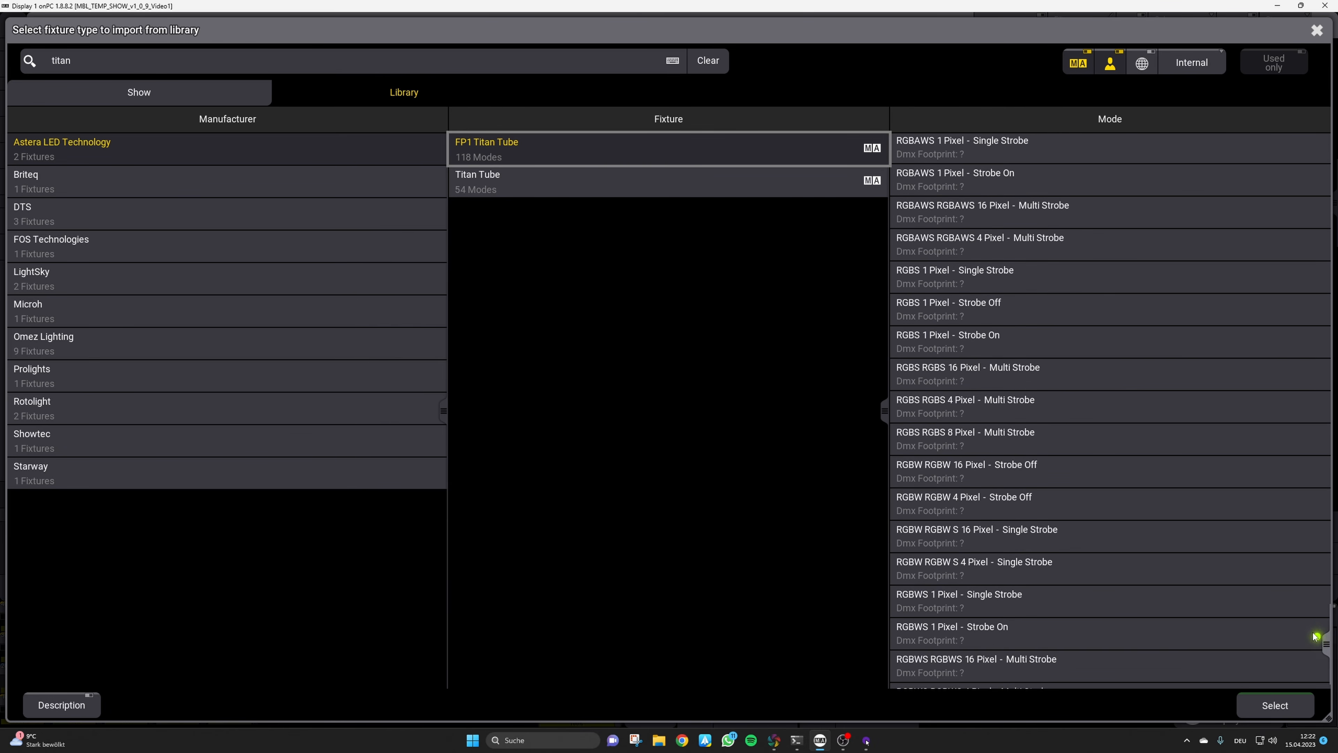
{"action": "left_click", "coordinate": [903, 441]}
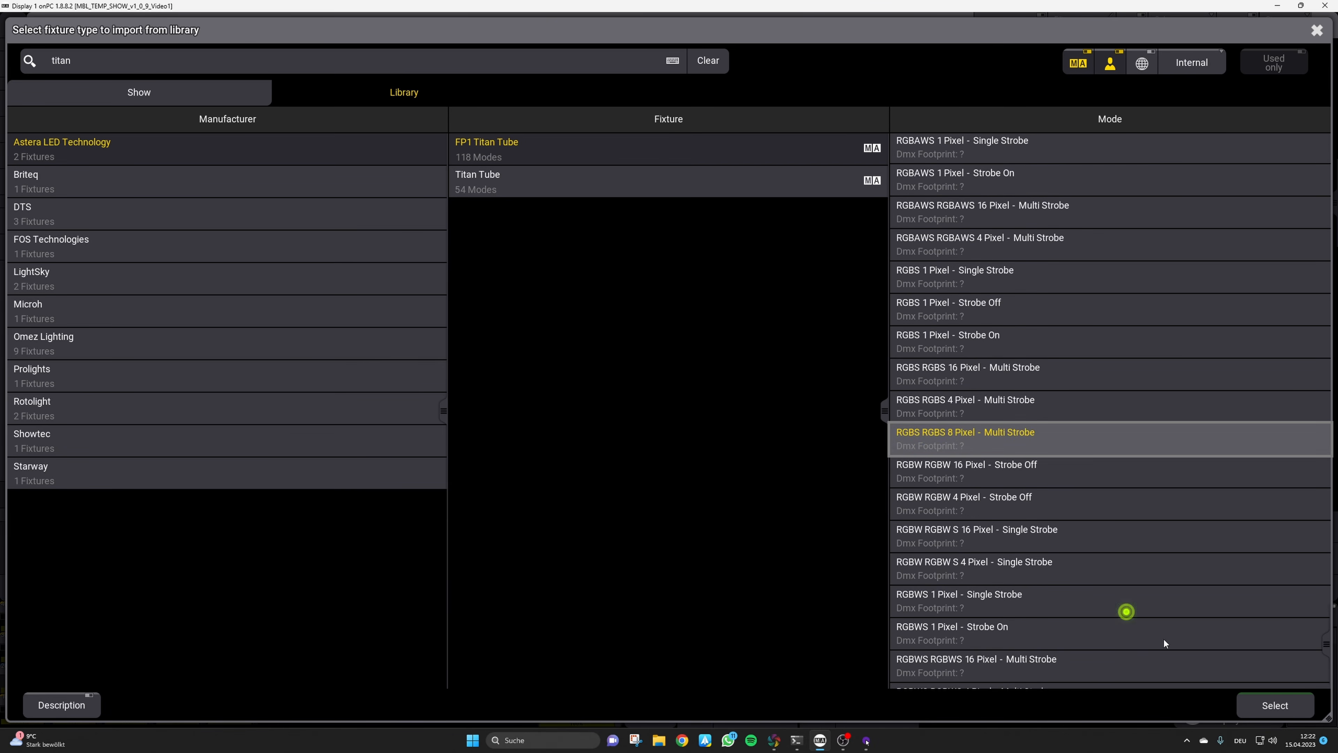
{"action": "left_click", "coordinate": [1275, 706]}
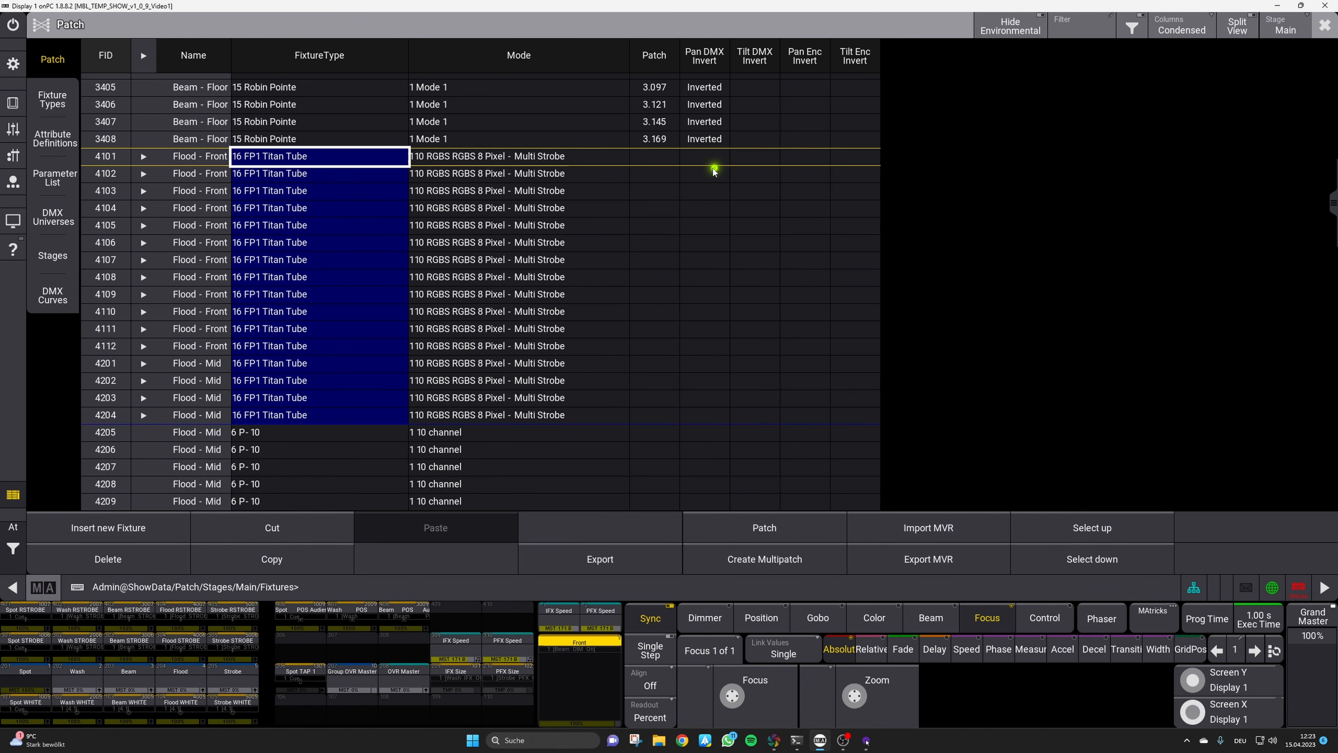
Patch the Titan Tube Flood fixtures 4101 through 4204 consecutively, starting at DMX address 4.001
{"action": "key", "text": "Right"}
{"action": "key", "text": "Right"}
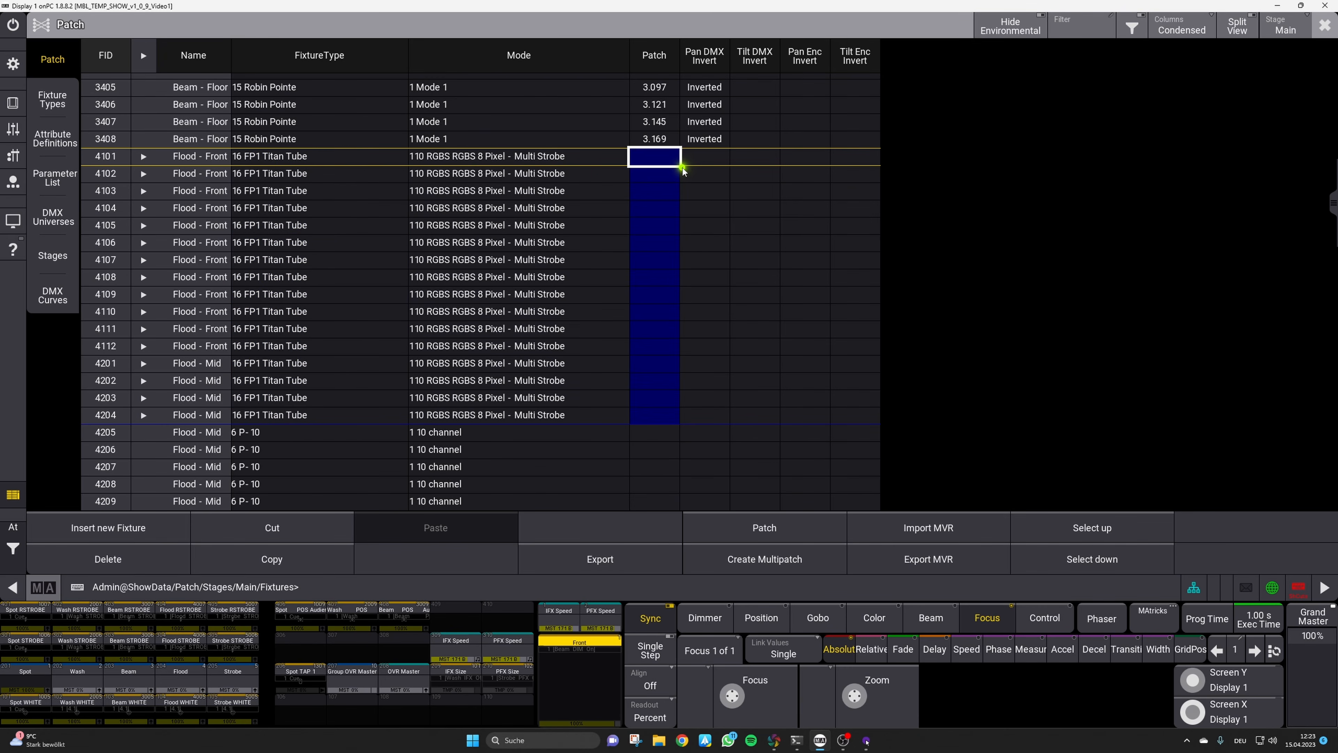
{"action": "key", "text": "Return"}
{"action": "key", "text": "Return"}
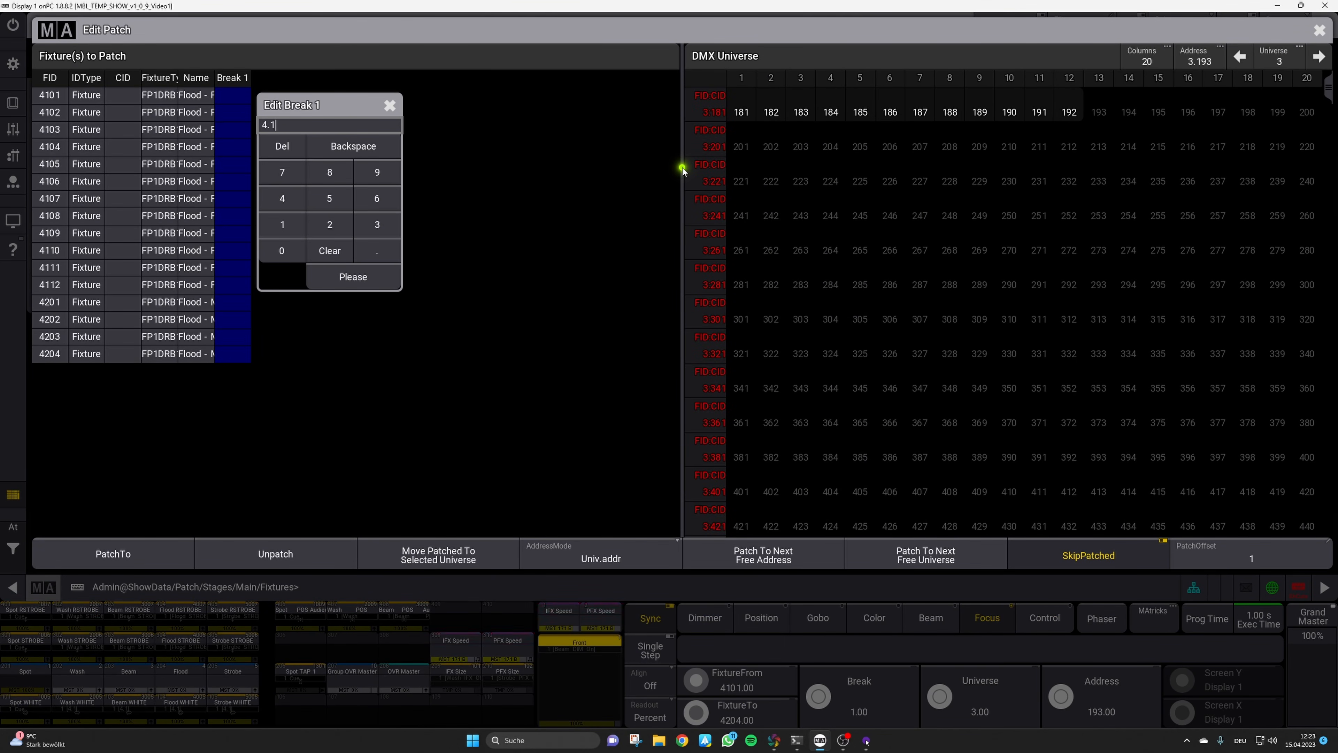
{"action": "key", "text": "Return"}
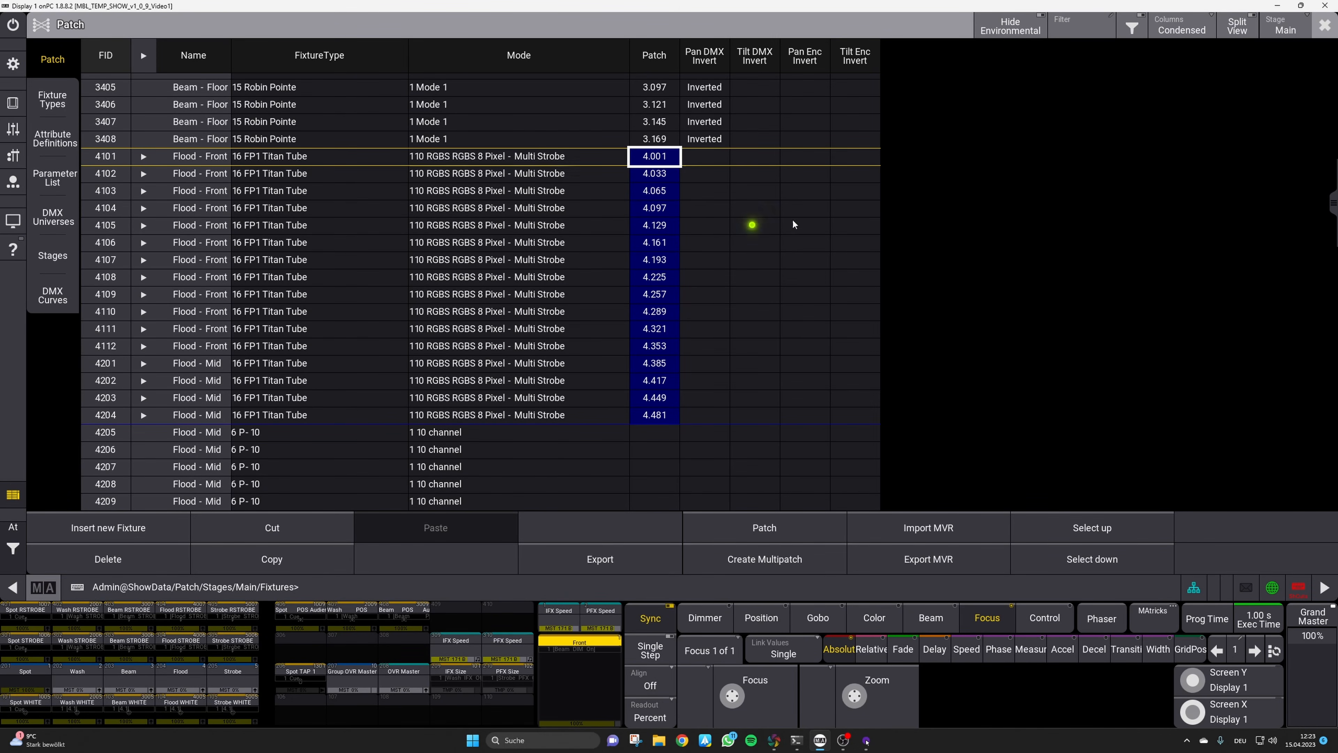
Delete the remaining P-10 Flood fixtures from 4205 through 4412
{"action": "left_click", "coordinate": [108, 433]}
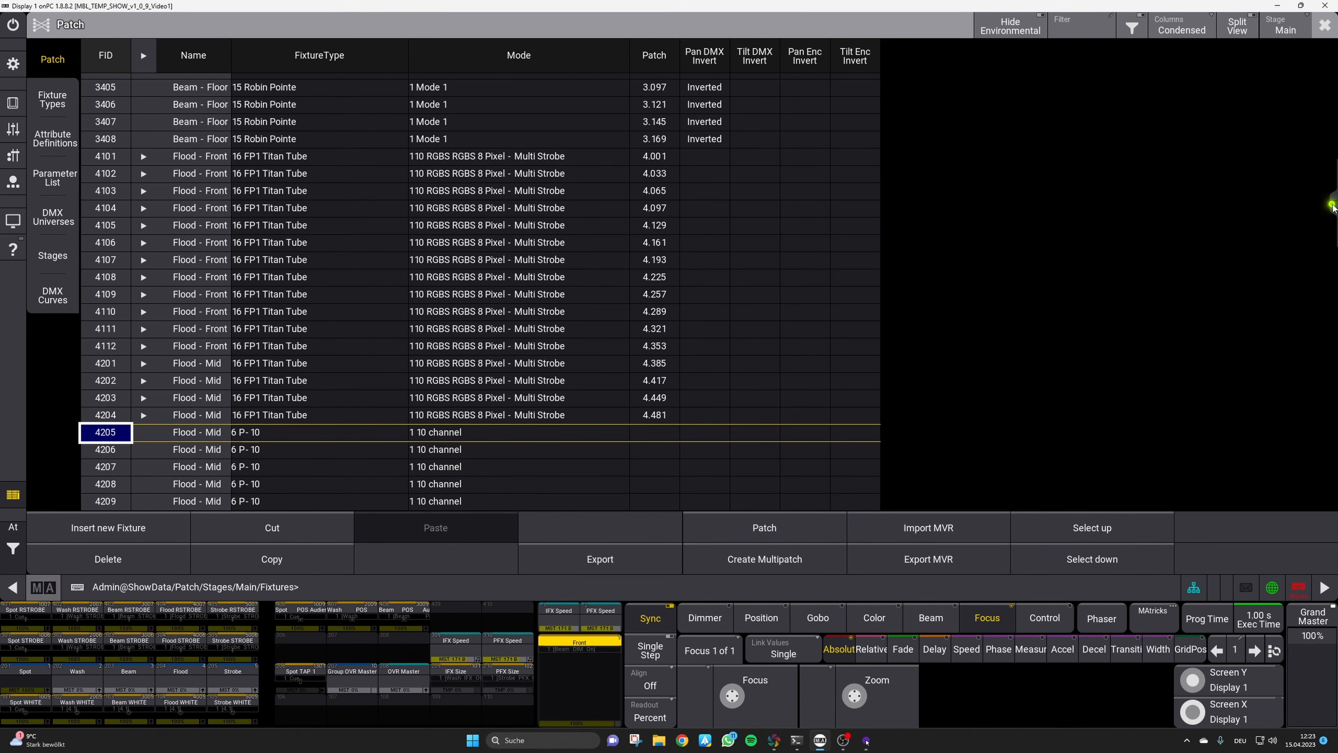
{"action": "left_click_drag", "start_coordinate": [1330, 204], "coordinate": [1328, 270]}
{"action": "scroll", "coordinate": [1328, 279], "scroll_direction": "down", "scroll_amount": 6}
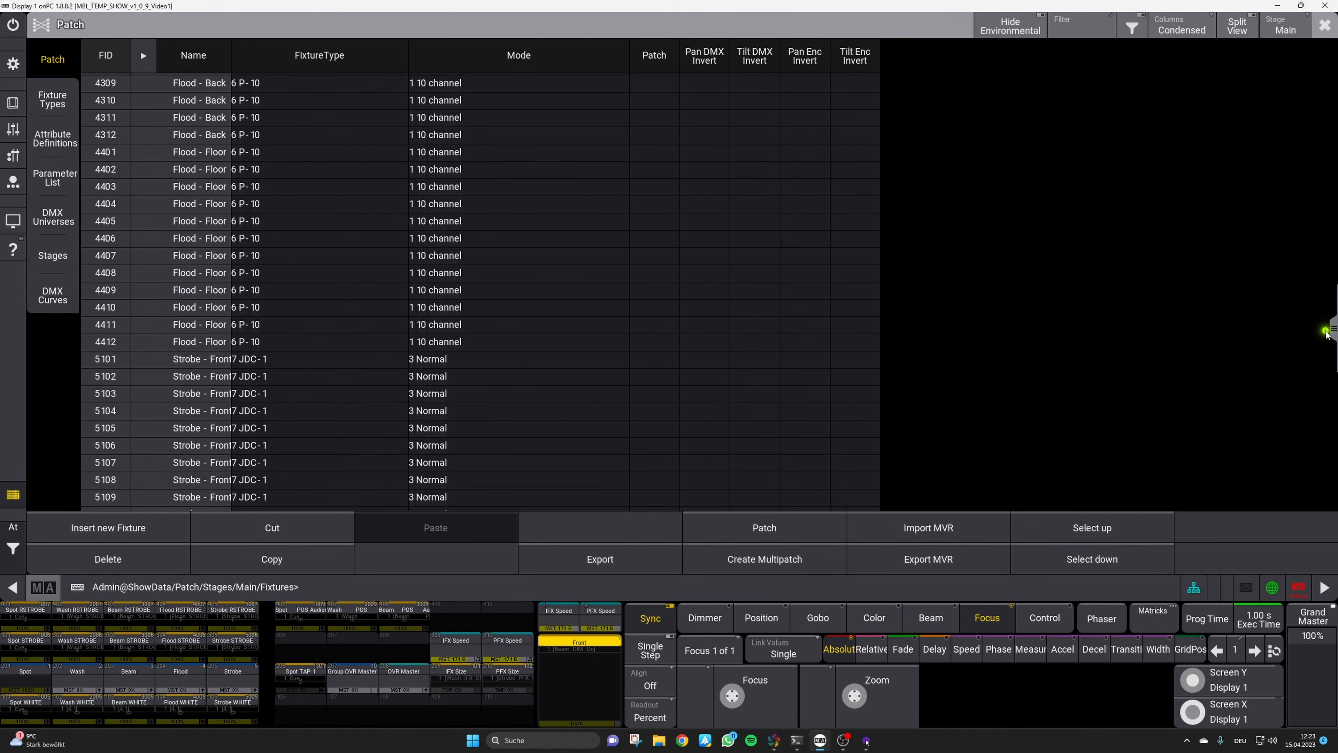
{"action": "left_click", "coordinate": [114, 341], "text": "shift"}
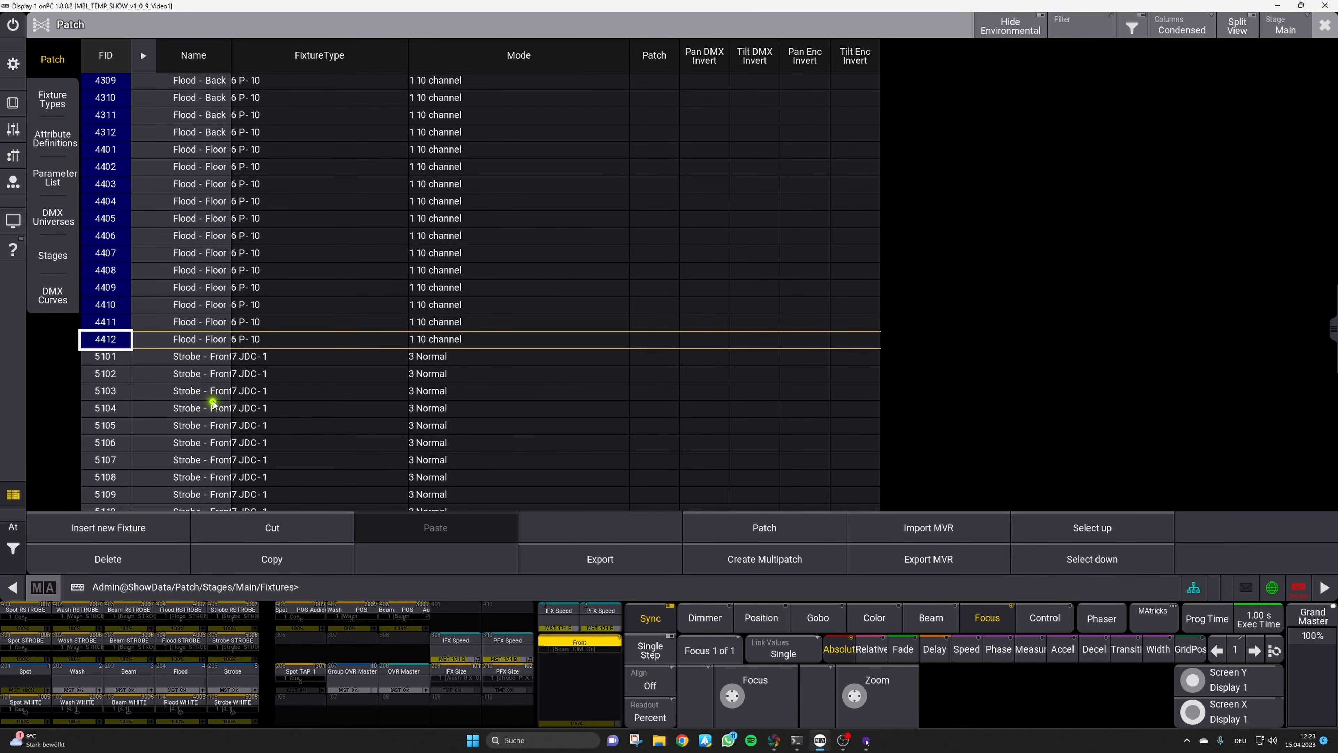
{"action": "left_click", "coordinate": [156, 559]}
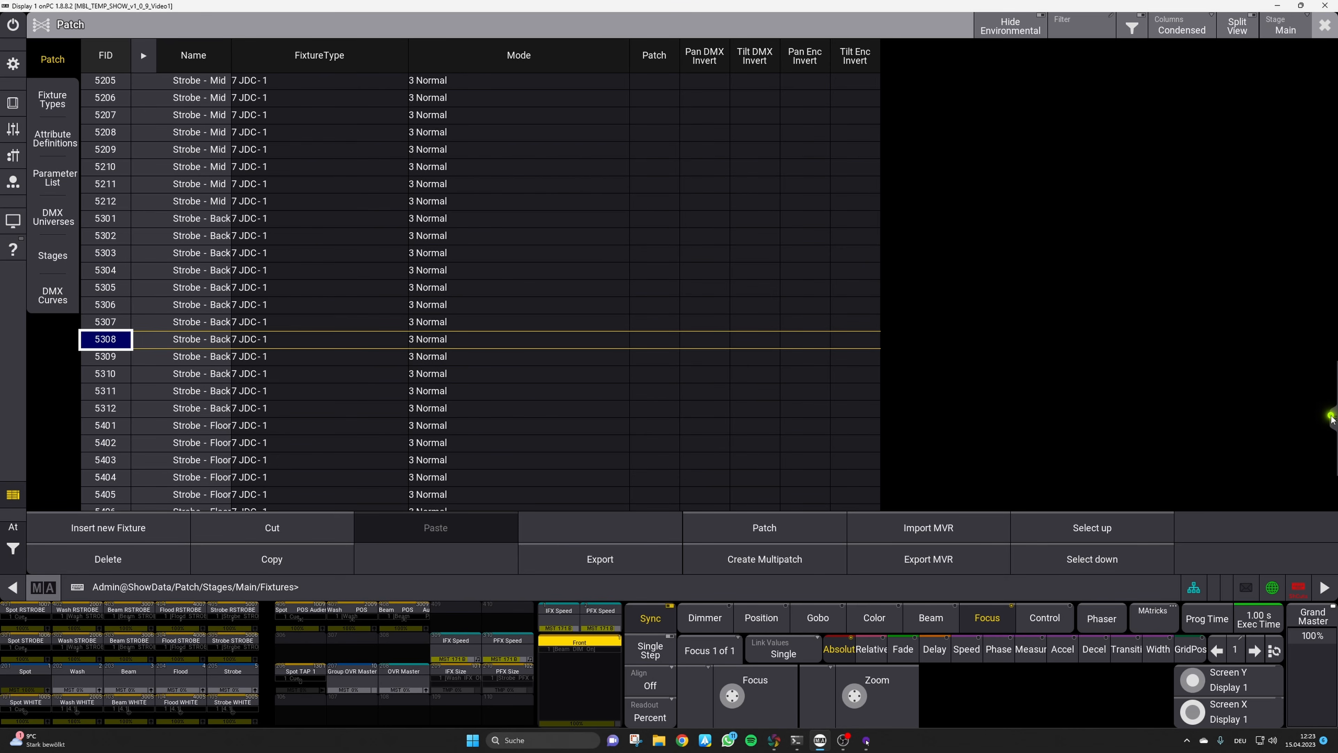
Go to the Strobe - Front fixtures in the patch list, then switch to the Capture stage view and examine the rig's strobes
{"action": "scroll", "coordinate": [1332, 422], "scroll_direction": "down", "scroll_amount": 3}
{"action": "left_click_drag", "start_coordinate": [1333, 438], "coordinate": [1333, 319]}
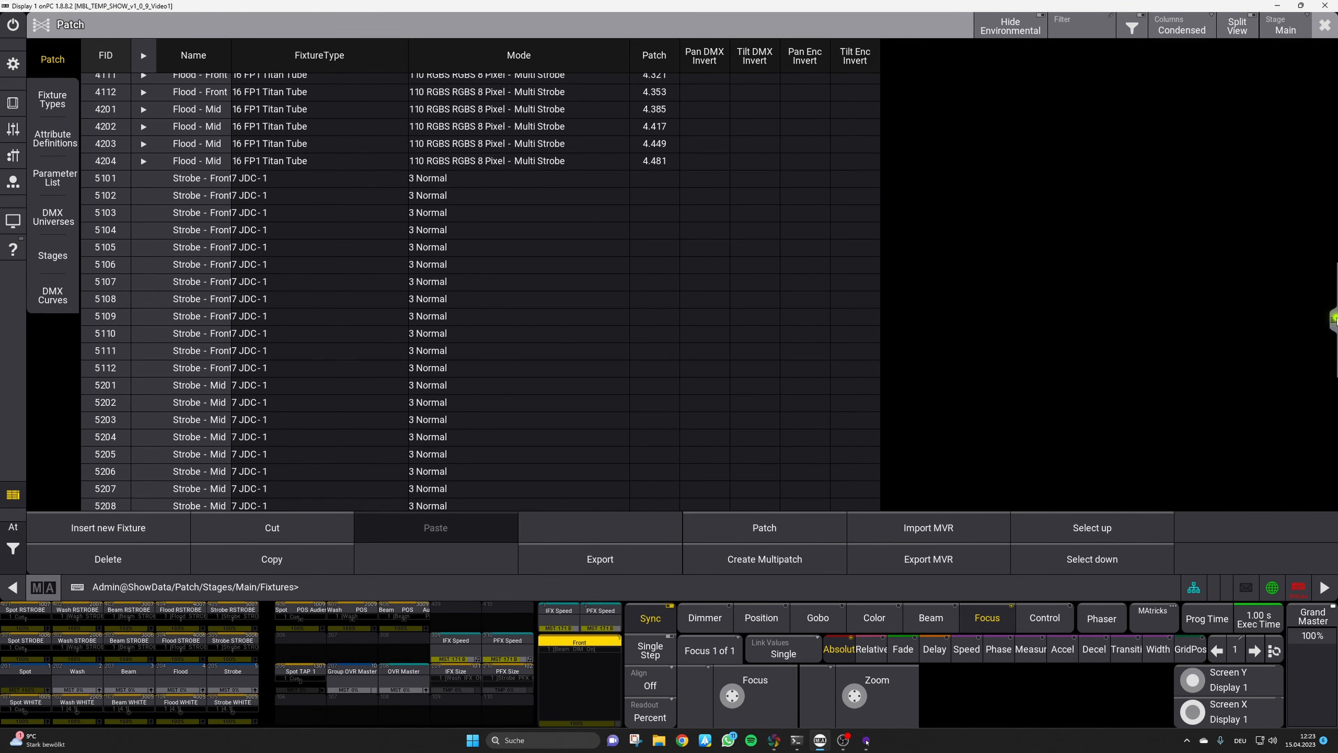
{"action": "left_click", "coordinate": [144, 178]}
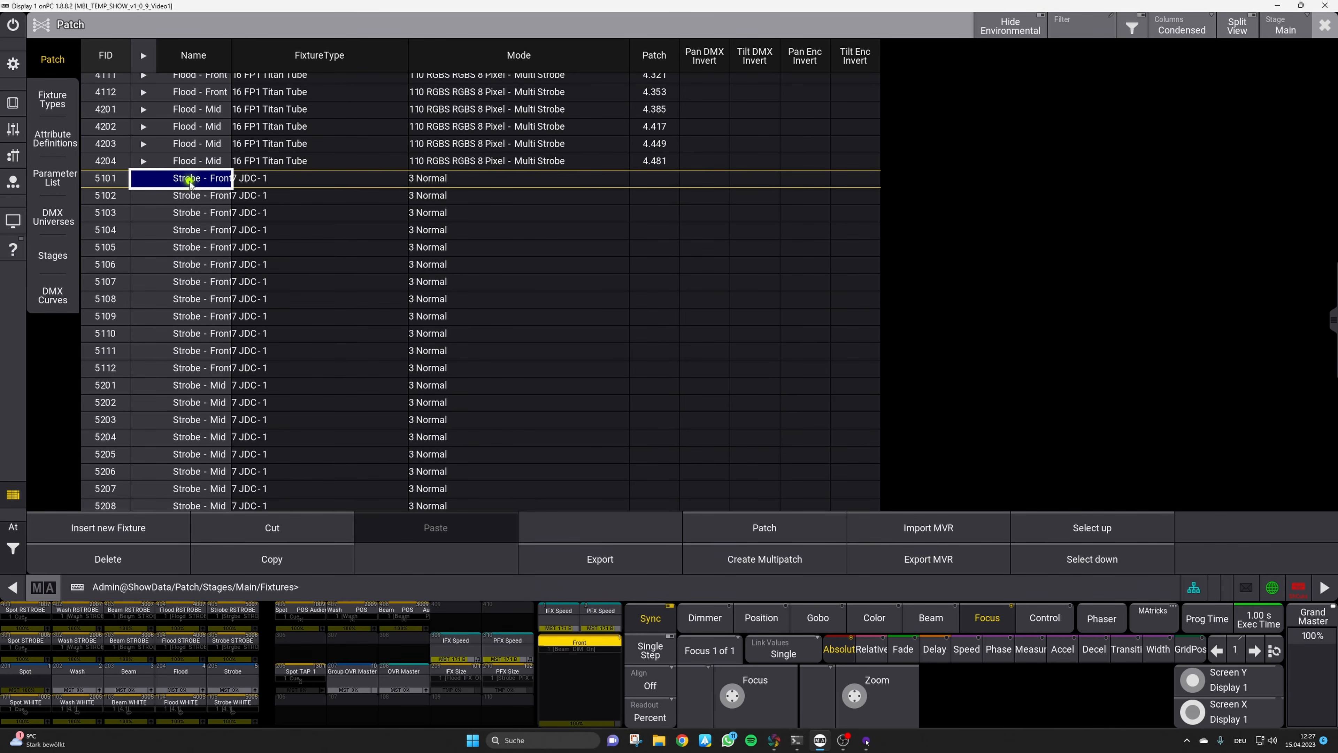
{"action": "key", "text": "alt+Tab"}
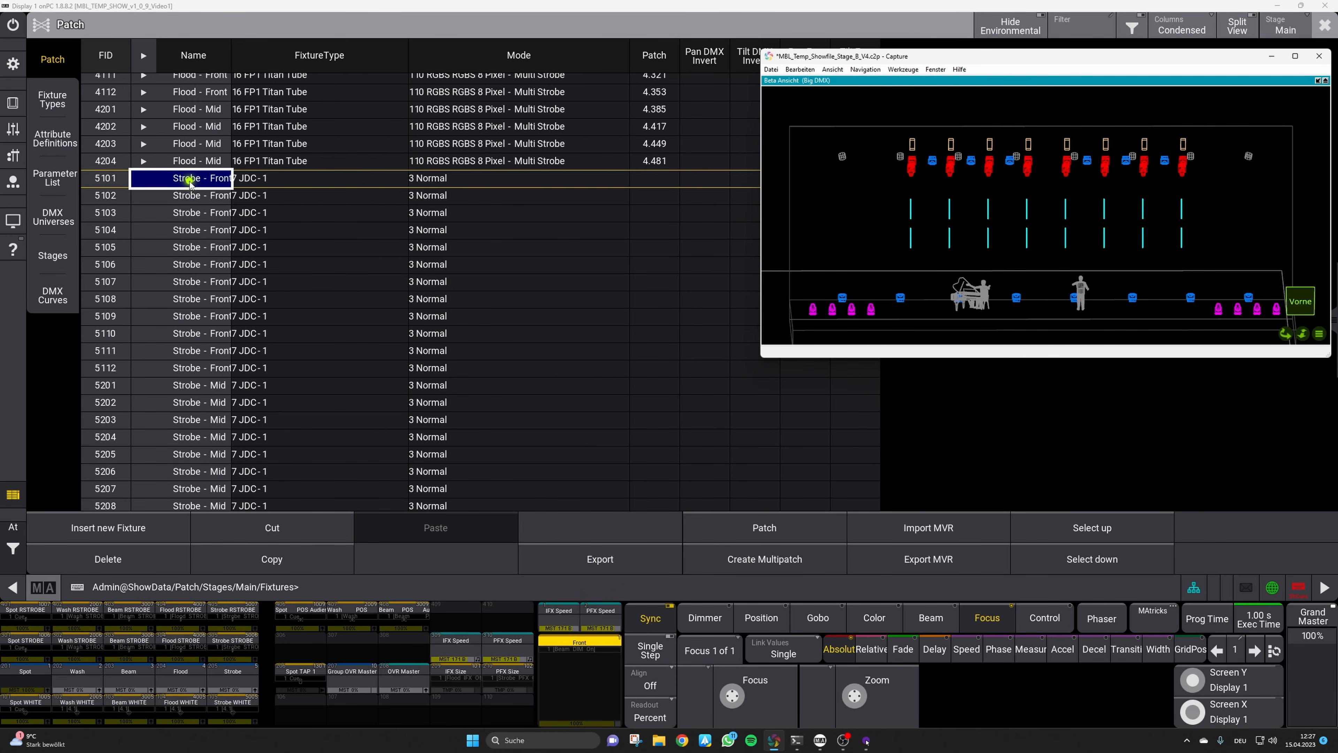
{"action": "left_click_drag", "start_coordinate": [1078, 258], "coordinate": [1075, 264]}
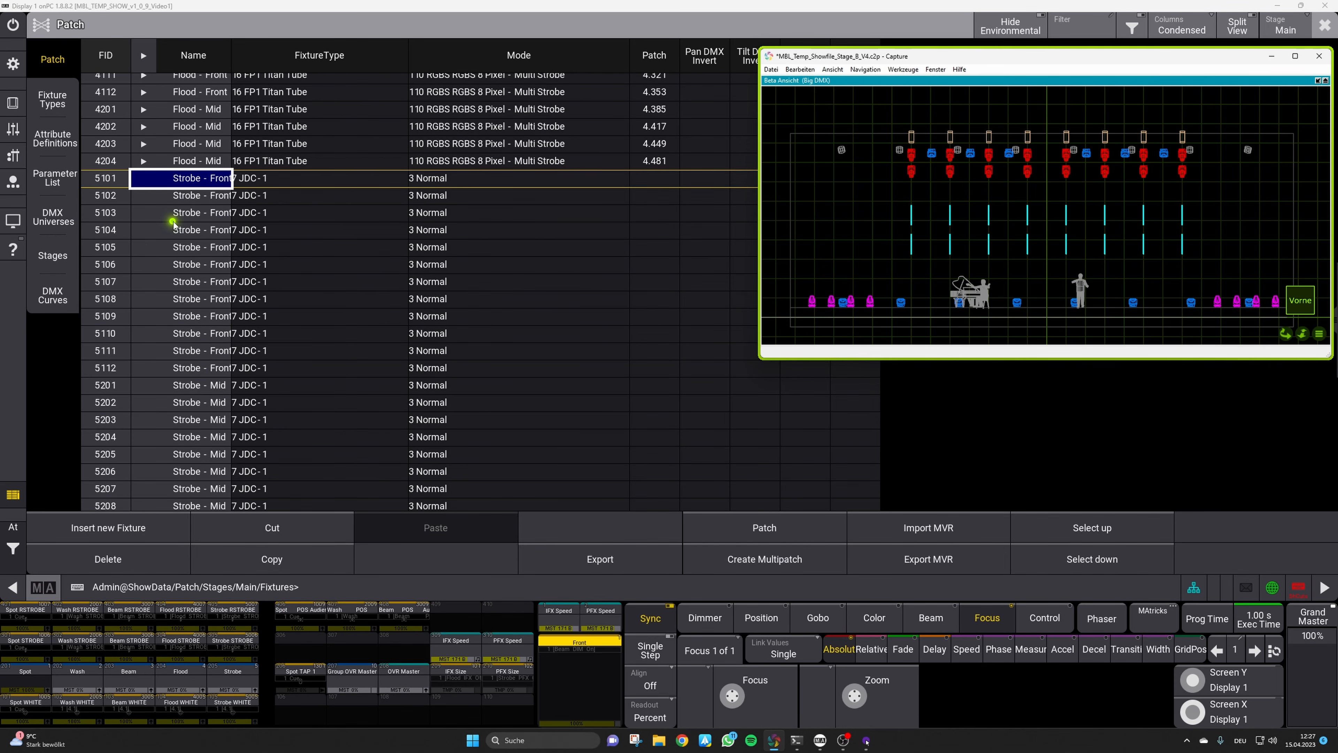
Change Strobe - Front fixtures 5103 through 5110 to the library's SGM Q-10 in mode 6 channel RAW
{"action": "left_click", "coordinate": [121, 214]}
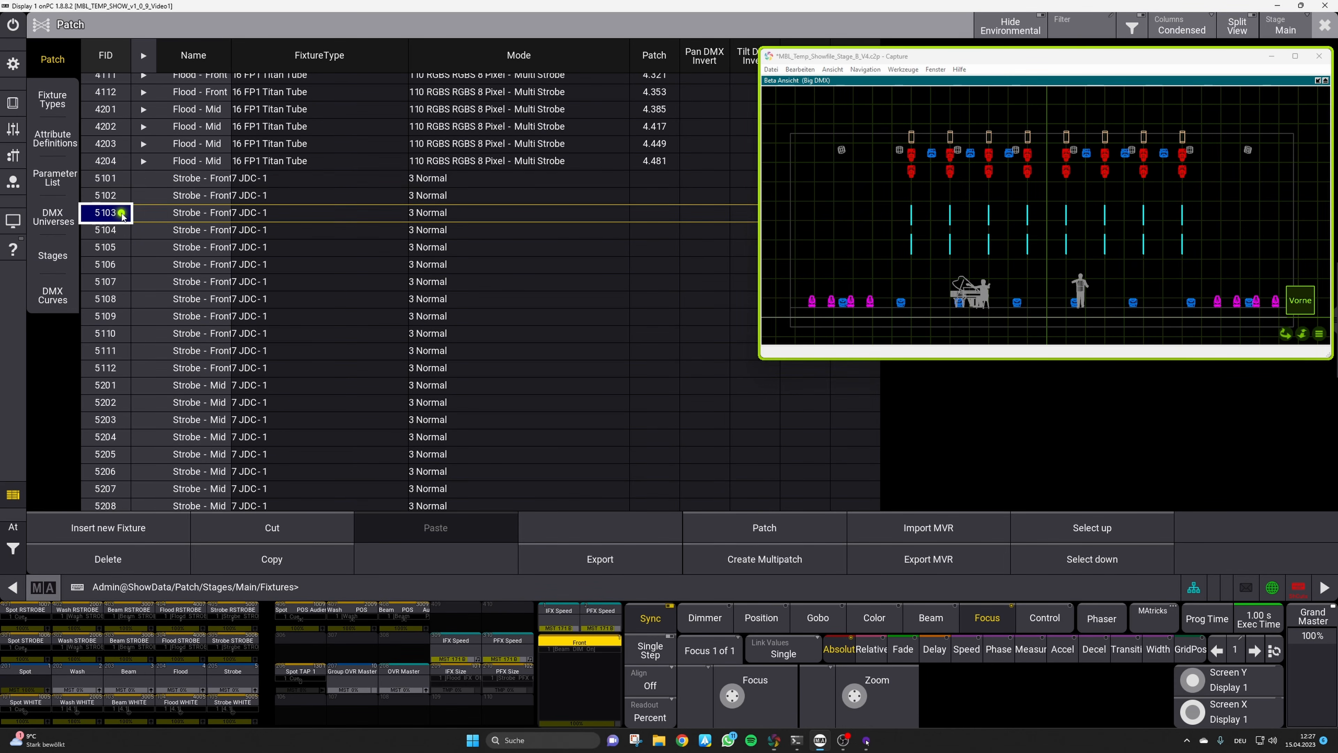
{"action": "key", "text": "shift+Down"}
{"action": "key", "text": "shift+Down"}
{"action": "key", "text": "shift+Down"}
{"action": "key", "text": "shift+Down"}
{"action": "key", "text": "shift+Down"}
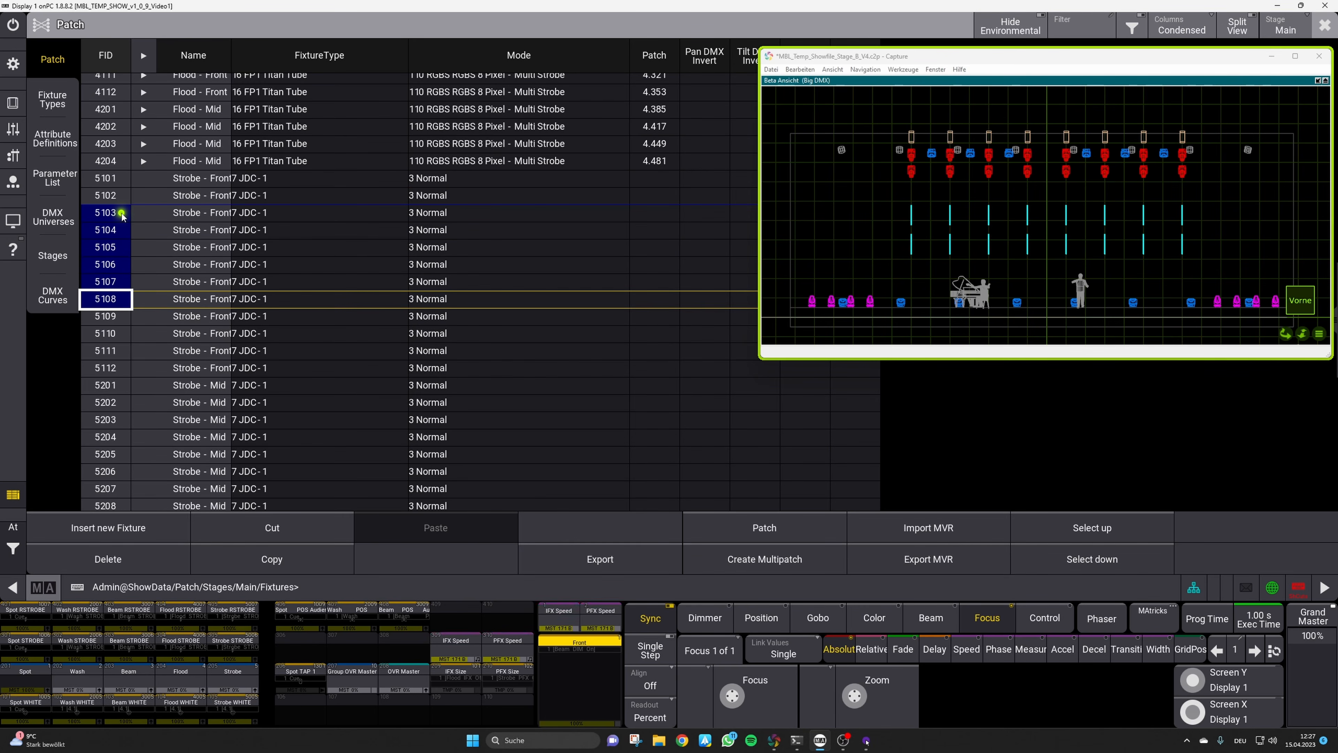
{"action": "key", "text": "shift+Down"}
{"action": "key", "text": "shift+Down"}
{"action": "key", "text": "shift+Right"}
{"action": "key", "text": "shift+Right"}
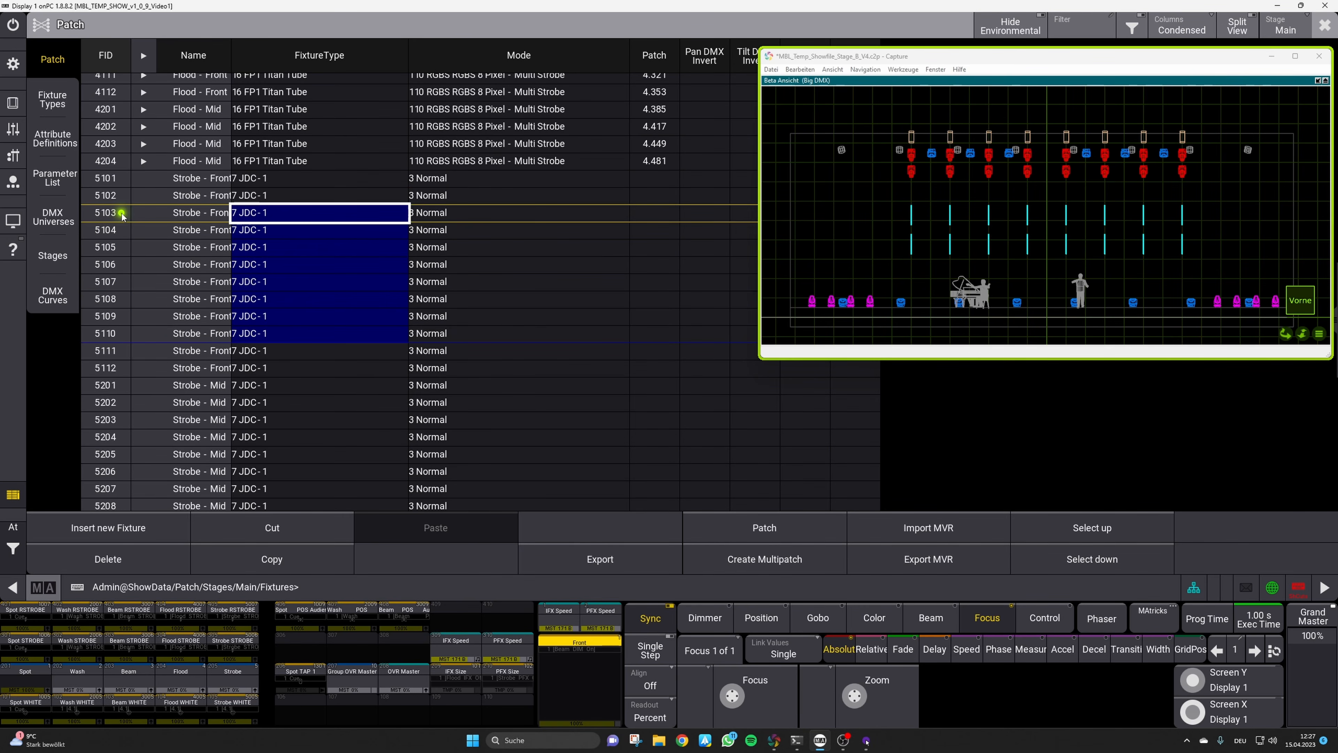
{"action": "key", "text": "Return"}
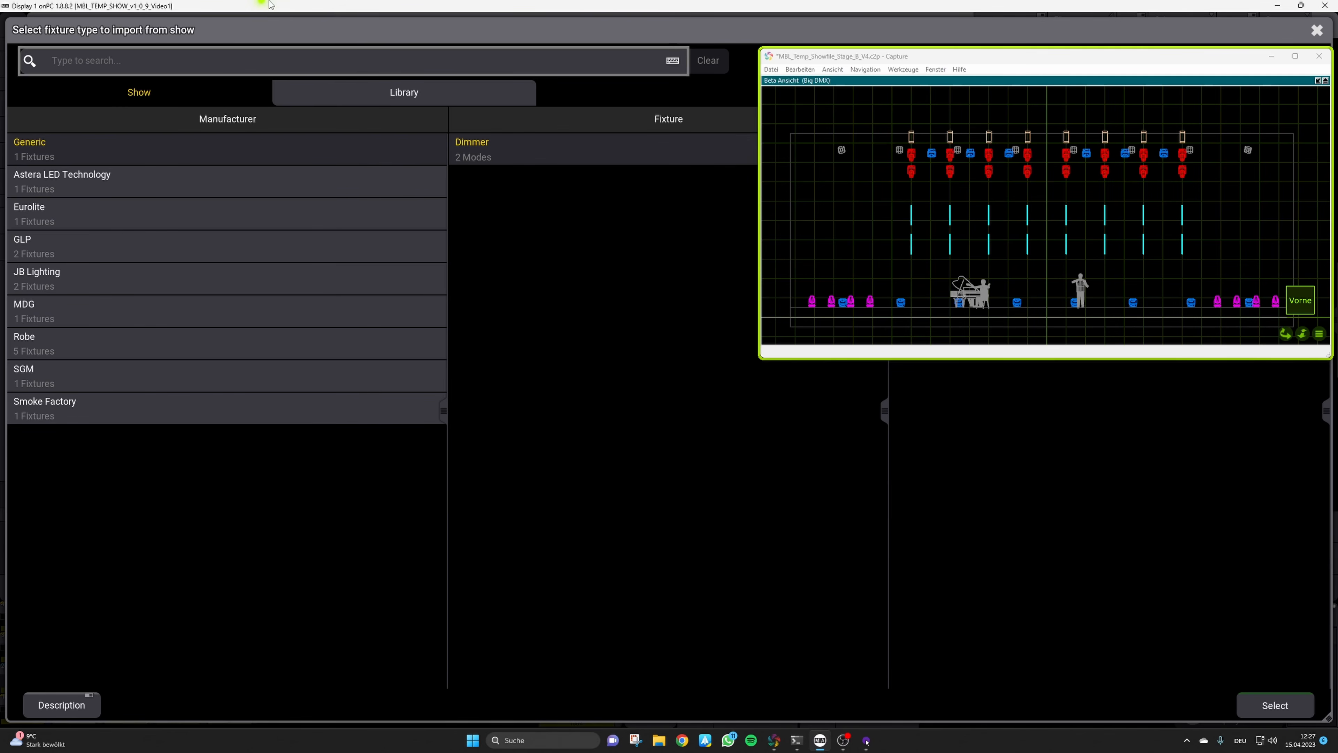
{"action": "key", "text": "alt+Tab"}
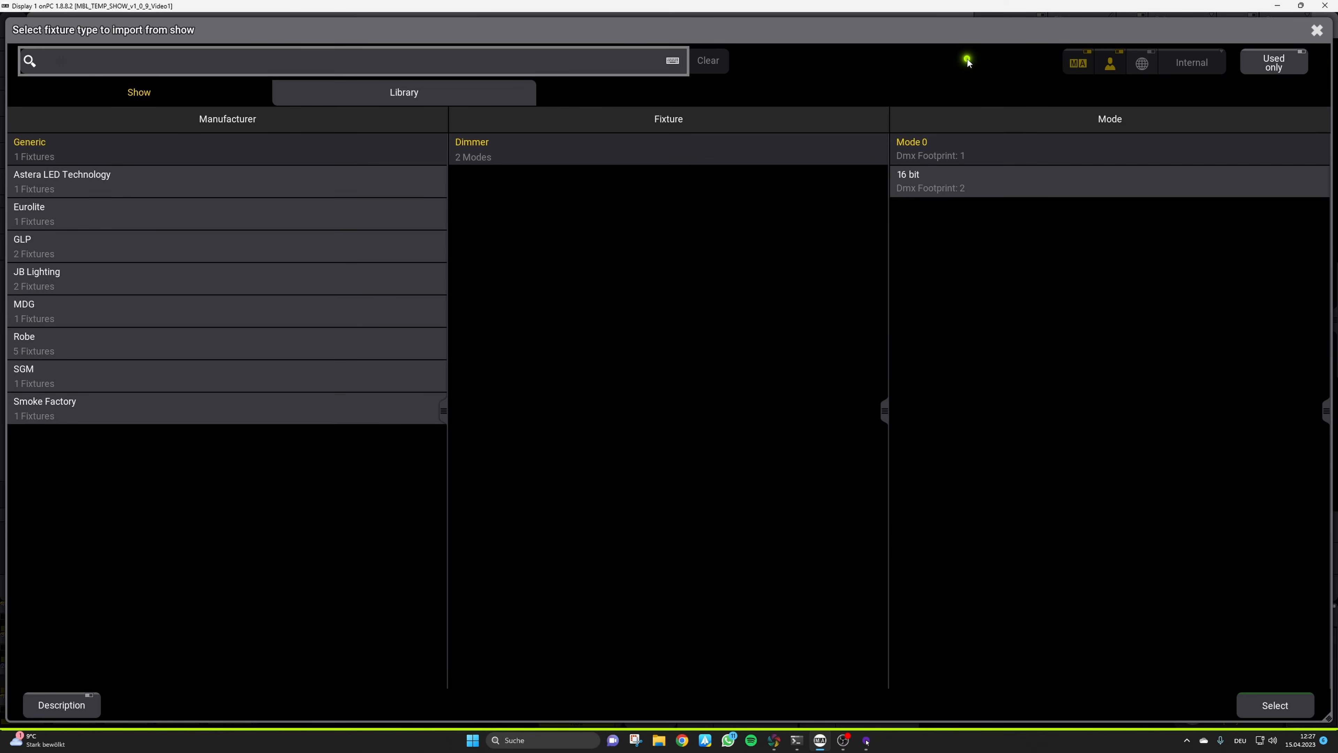
{"action": "left_click", "coordinate": [283, 62]}
{"action": "type", "text": "q- 10"}
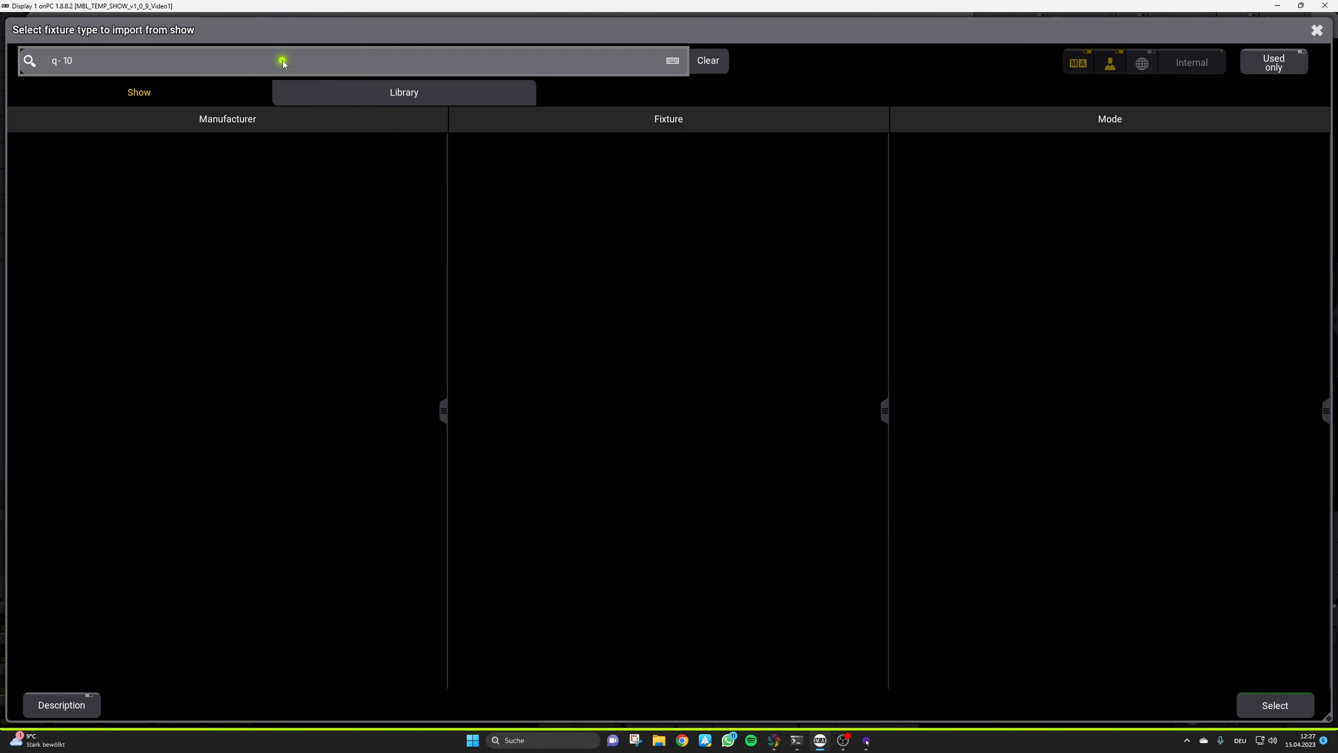
{"action": "left_click", "coordinate": [430, 91]}
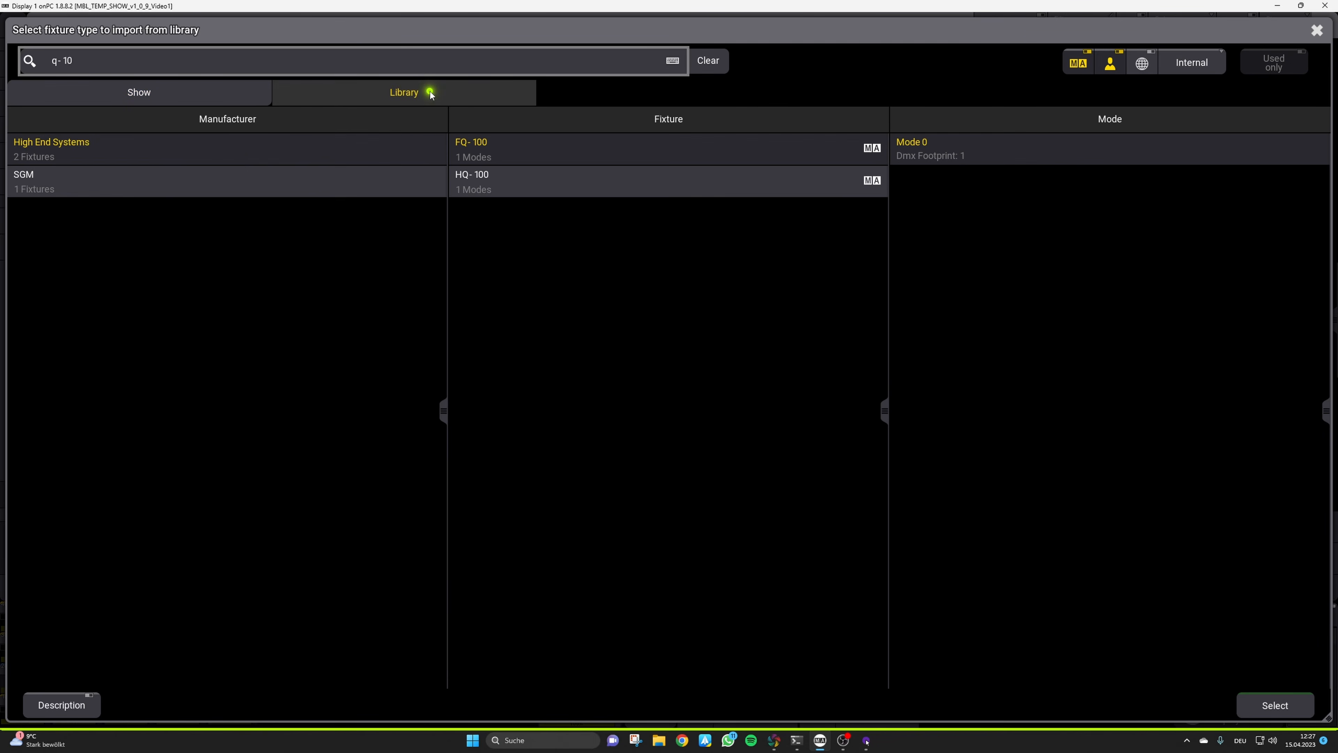
{"action": "left_click", "coordinate": [171, 179]}
{"action": "left_click", "coordinate": [508, 150]}
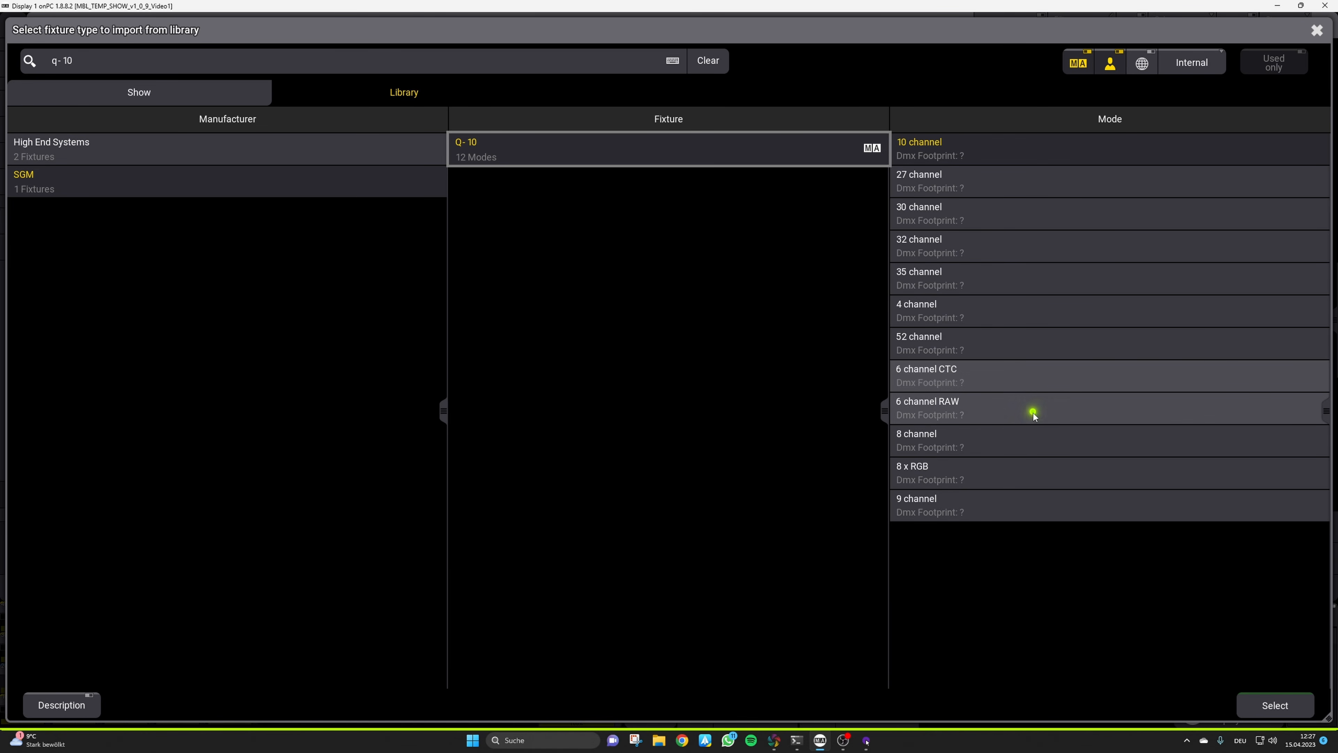
{"action": "left_click", "coordinate": [976, 414]}
{"action": "left_click", "coordinate": [1262, 706]}
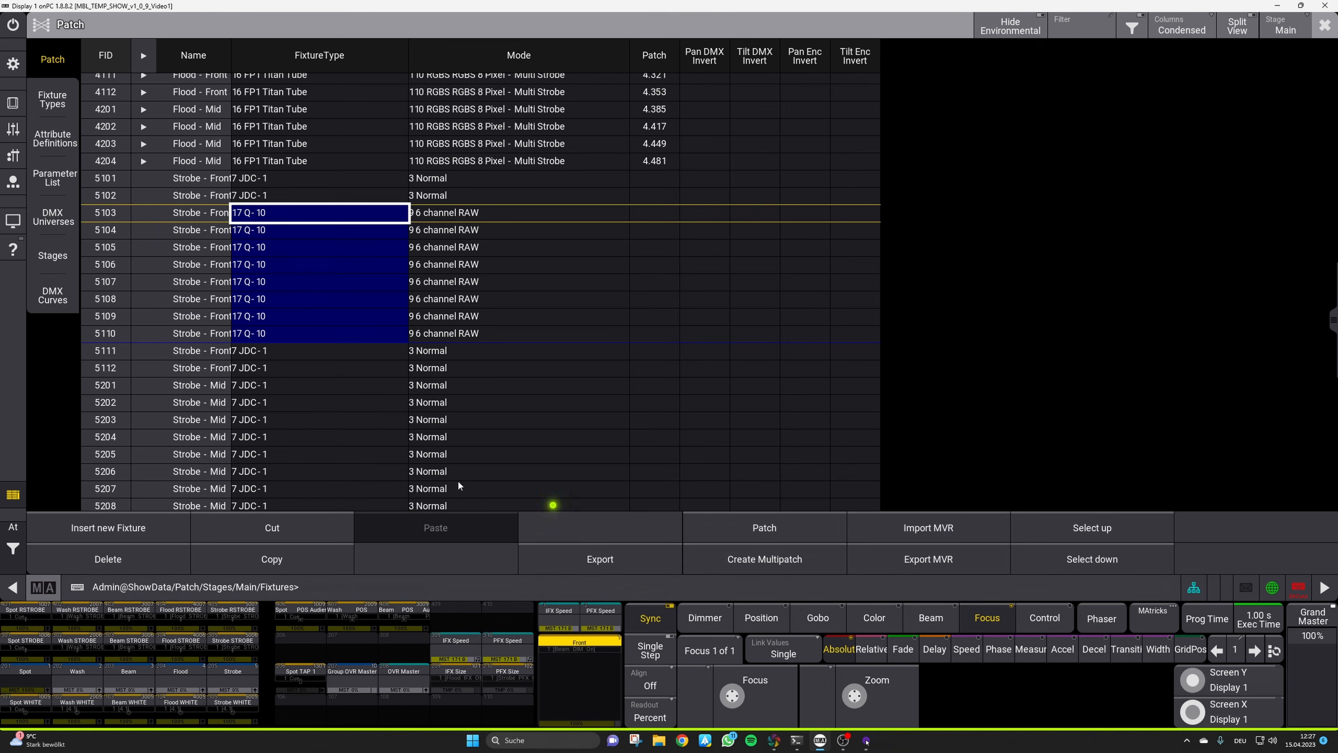
Delete the JDC-1 Strobe - Front fixtures 5101 and 5102
{"action": "left_click", "coordinate": [109, 179]}
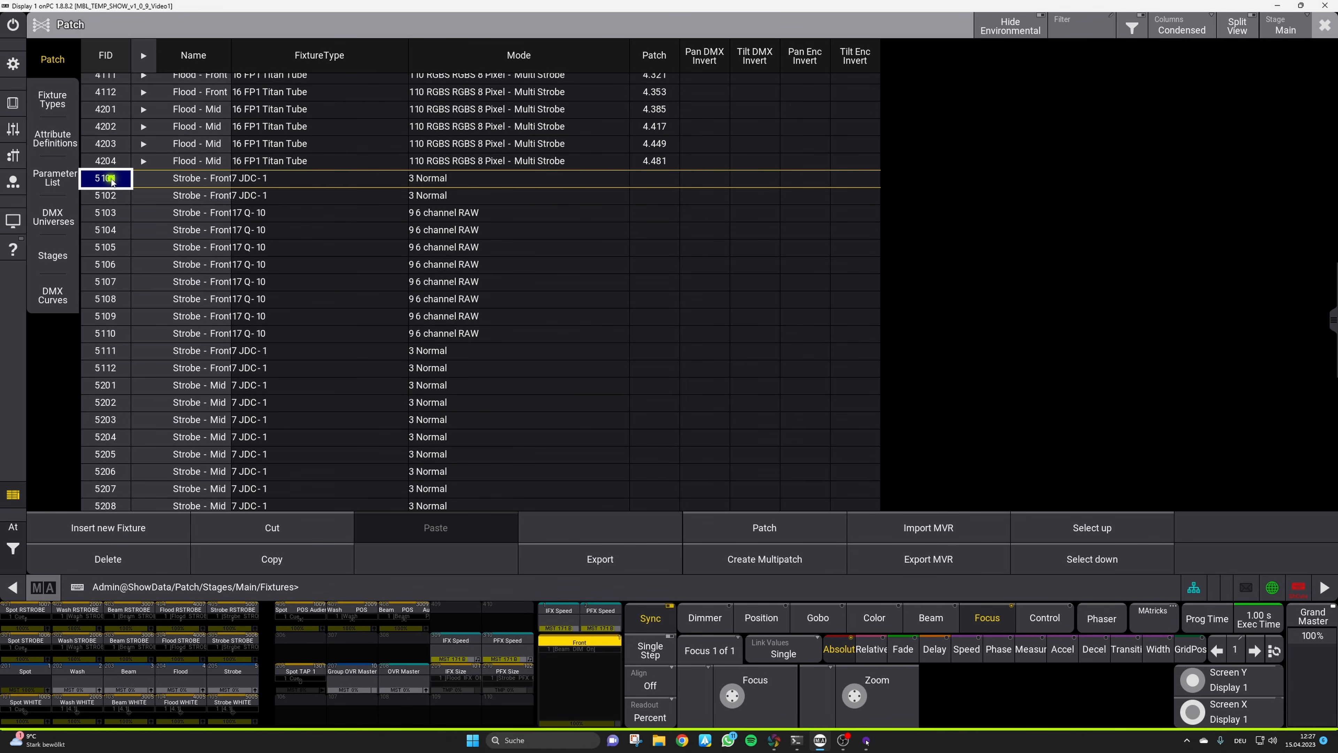
{"action": "key", "text": "shift+Down"}
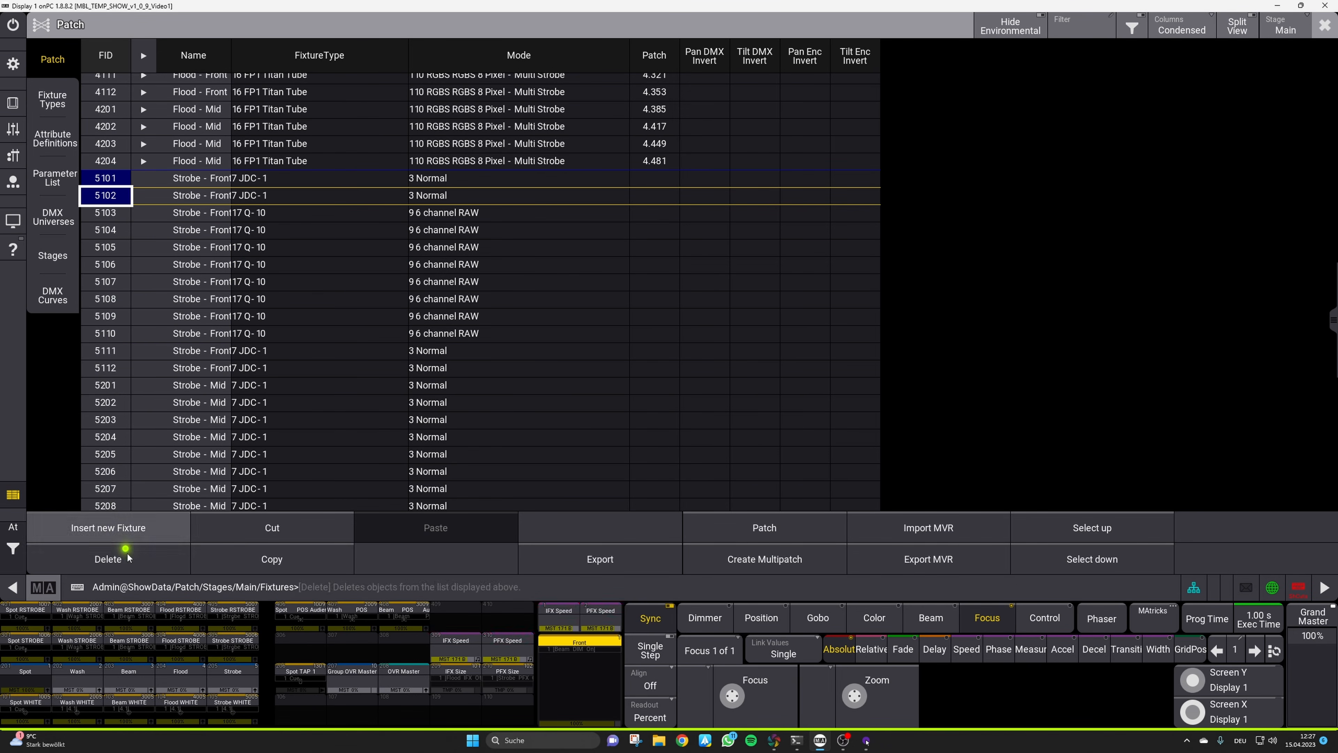
{"action": "left_click", "coordinate": [108, 559]}
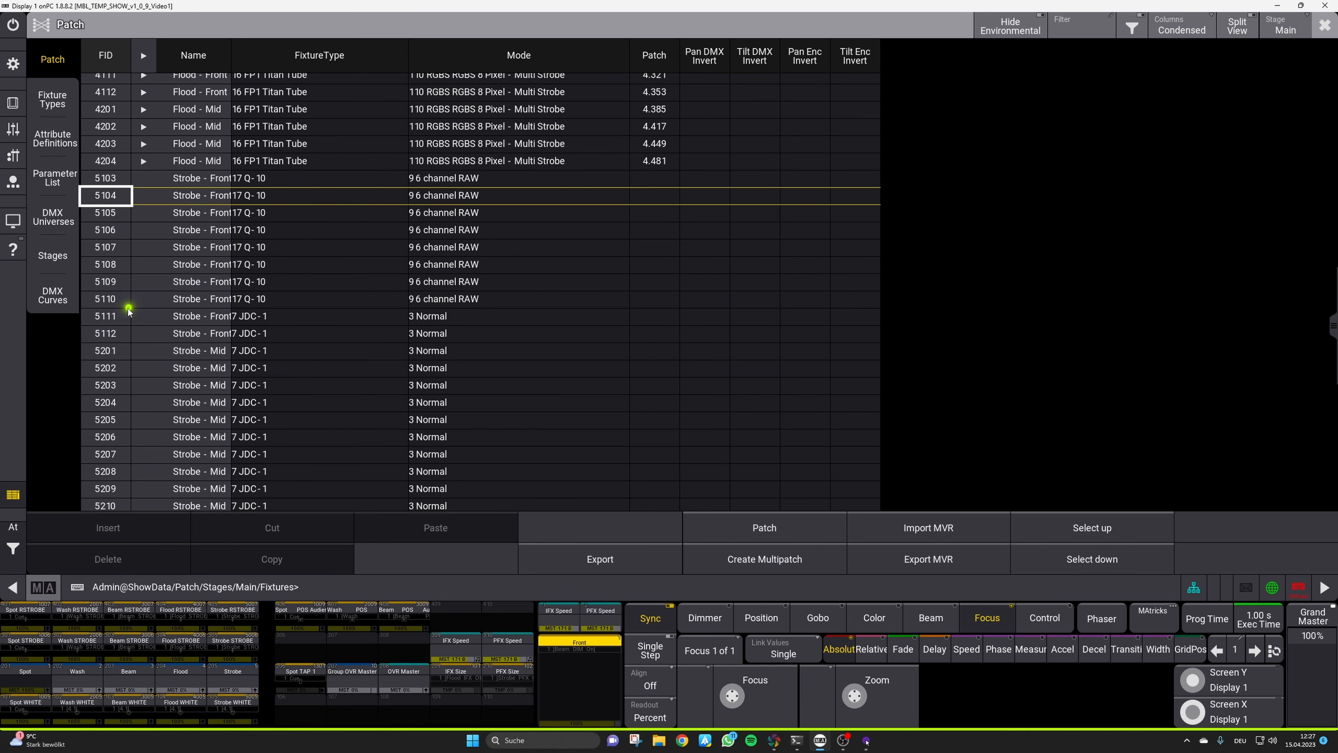
Delete all remaining JDC-1 strobe fixtures from 5111 through 5412
{"action": "left_click", "coordinate": [111, 317]}
{"action": "key", "text": "shift+Down"}
{"action": "key", "text": "shift+Down"}
{"action": "key", "text": "shift+Down"}
{"action": "key", "text": "shift+Down"}
{"action": "key", "text": "shift+Down"}
{"action": "key", "text": "shift+Down"}
{"action": "key", "text": "shift+Down"}
{"action": "key", "text": "shift+Down"}
{"action": "key", "text": "shift+Down"}
{"action": "key", "text": "shift+Down"}
{"action": "key", "text": "shift+Down"}
{"action": "key", "text": "shift+Down"}
{"action": "key", "text": "shift+Down"}
{"action": "key", "text": "shift+Down"}
{"action": "key", "text": "shift+Down"}
{"action": "key", "text": "shift+Down"}
{"action": "key", "text": "shift+Down"}
{"action": "key", "text": "shift+Down"}
{"action": "key", "text": "shift+Down"}
{"action": "key", "text": "shift+Down"}
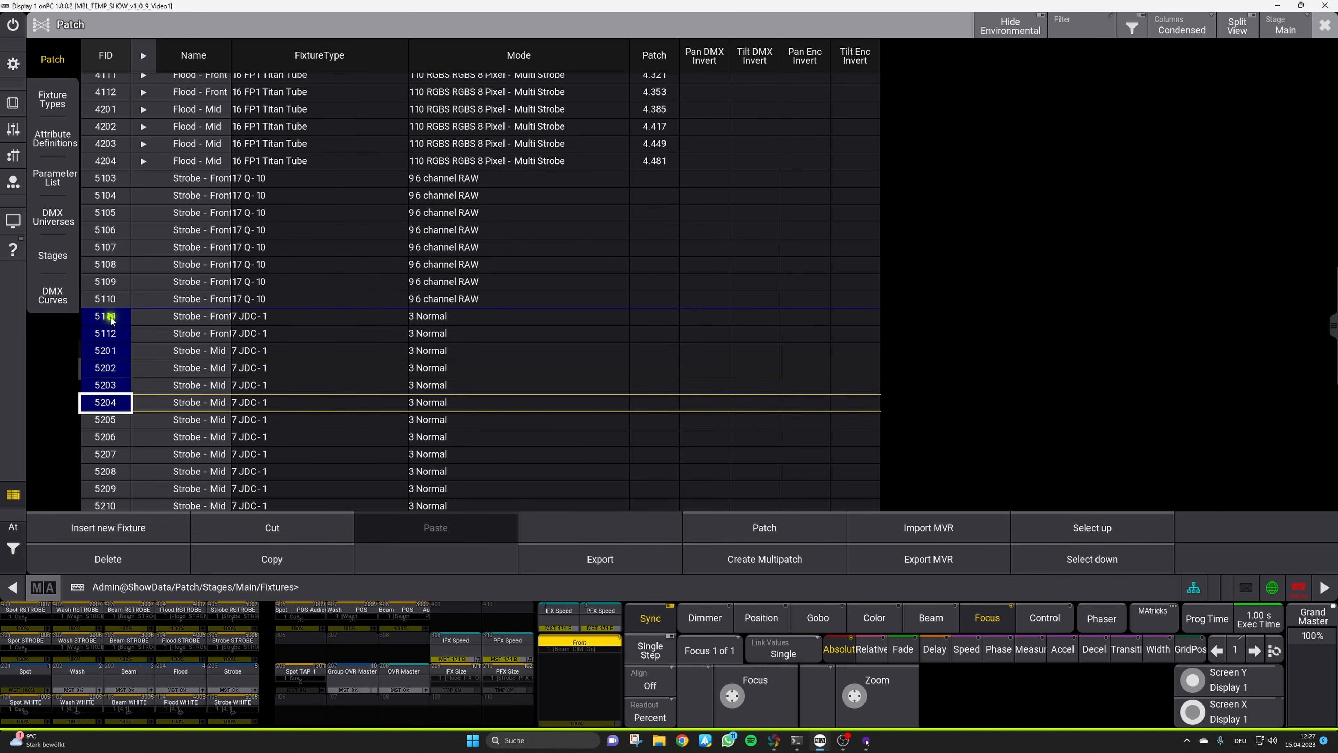
{"action": "key", "text": "shift+Down"}
{"action": "key", "text": "shift+Down"}
{"action": "key", "text": "shift+Down"}
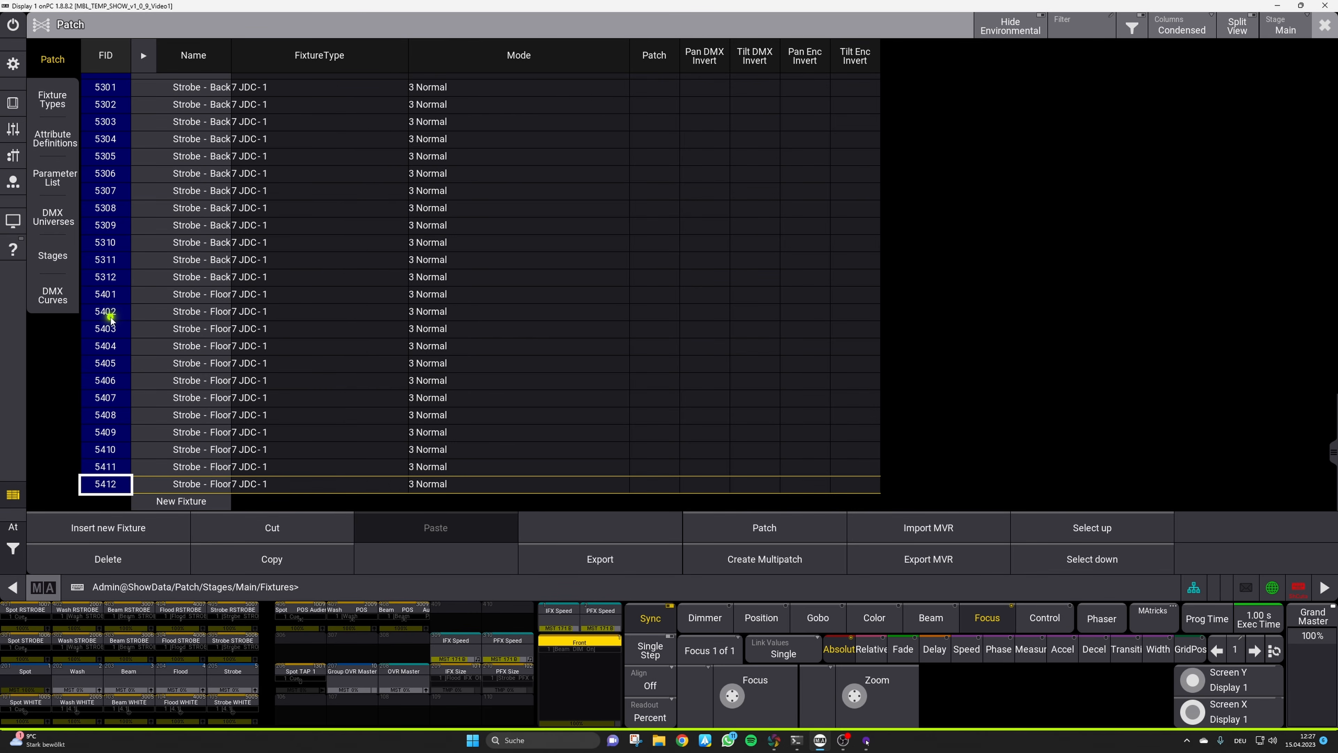
{"action": "left_click", "coordinate": [127, 560]}
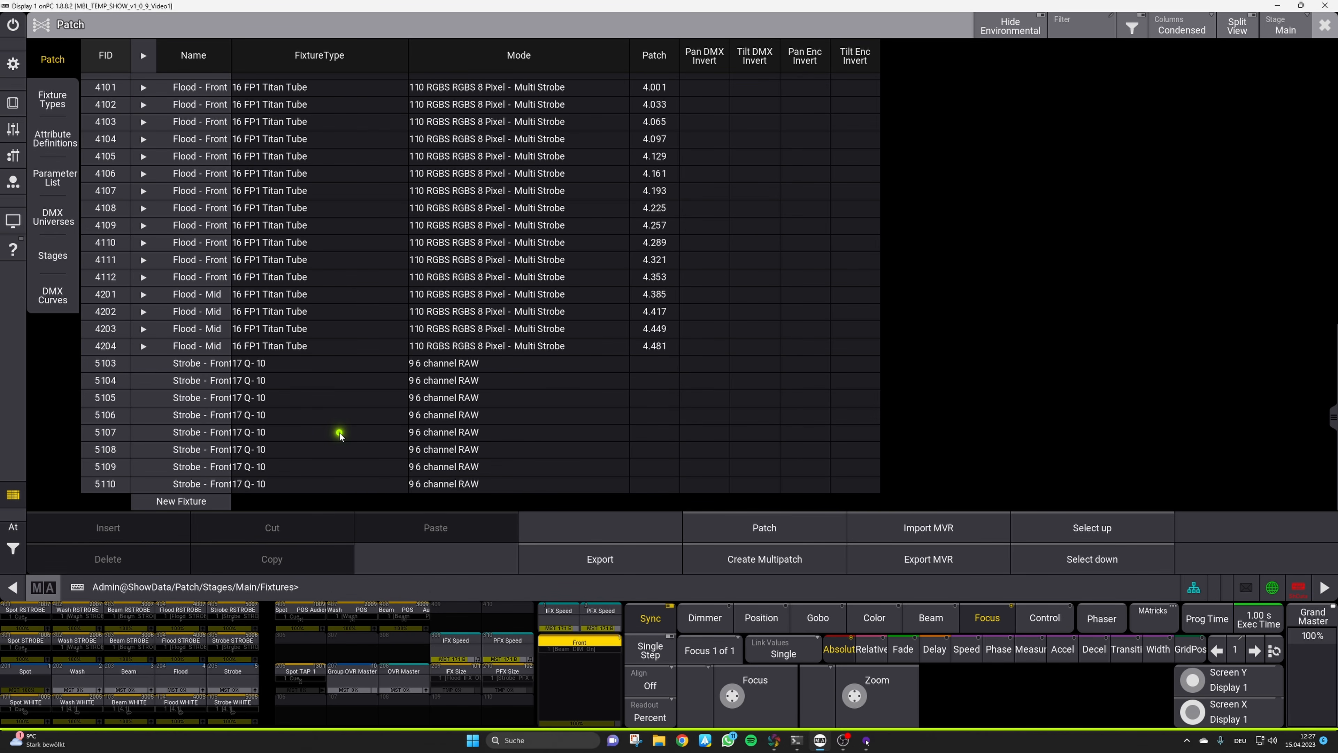
Renumber the eight Strobe - Front Q-10 fixtures consecutively, starting at FID 5101
{"action": "left_click", "coordinate": [127, 363]}
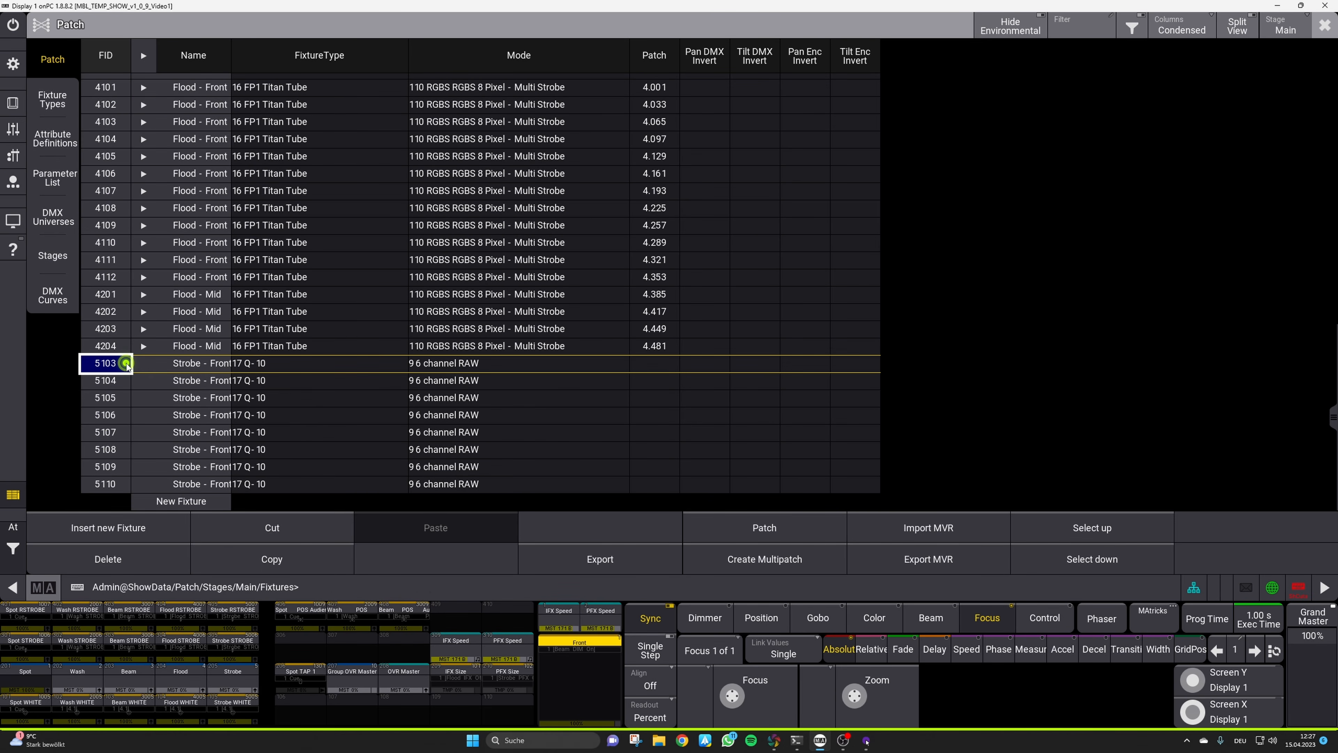
{"action": "key", "text": "shift+Down"}
{"action": "key", "text": "shift+Down"}
{"action": "key", "text": "shift+Down"}
{"action": "key", "text": "shift+Down"}
{"action": "key", "text": "shift+Down"}
{"action": "key", "text": "shift+Down"}
{"action": "key", "text": "shift+Down"}
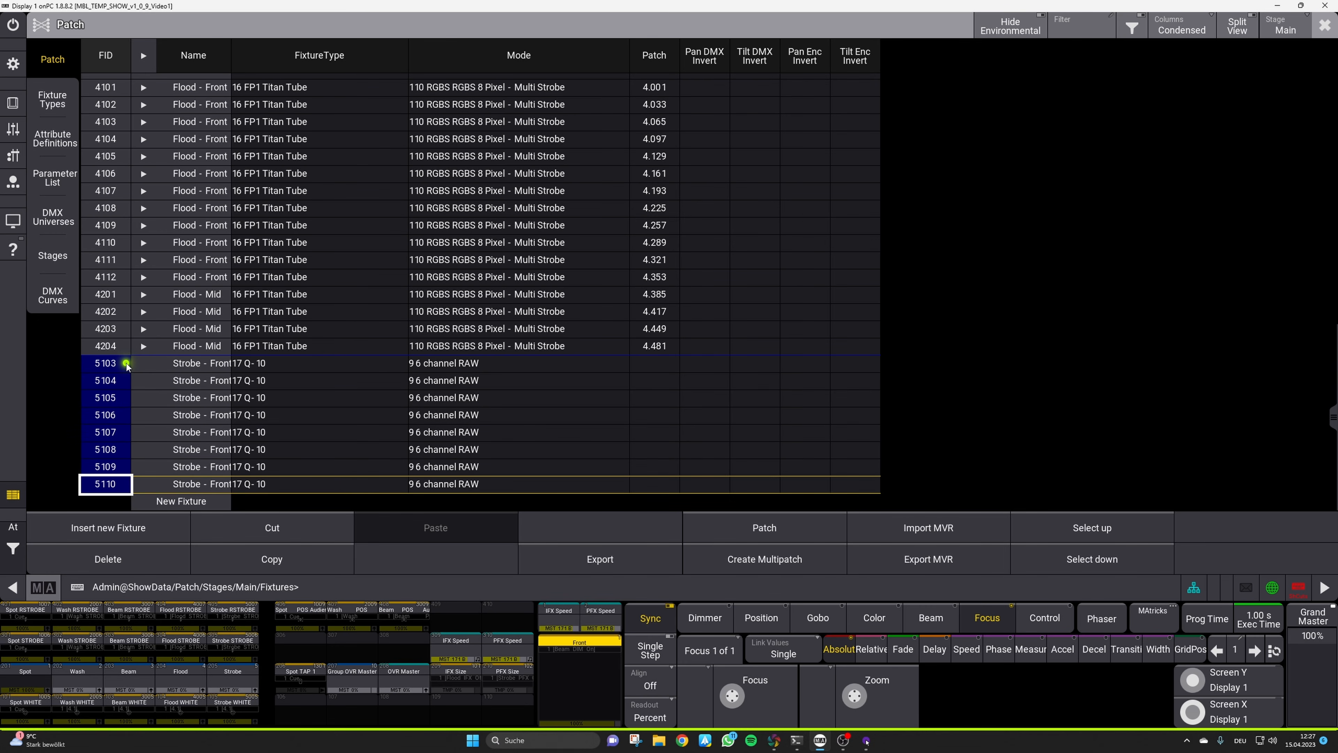
{"action": "left_click", "coordinate": [127, 363]}
{"action": "type", "text": "5101"}
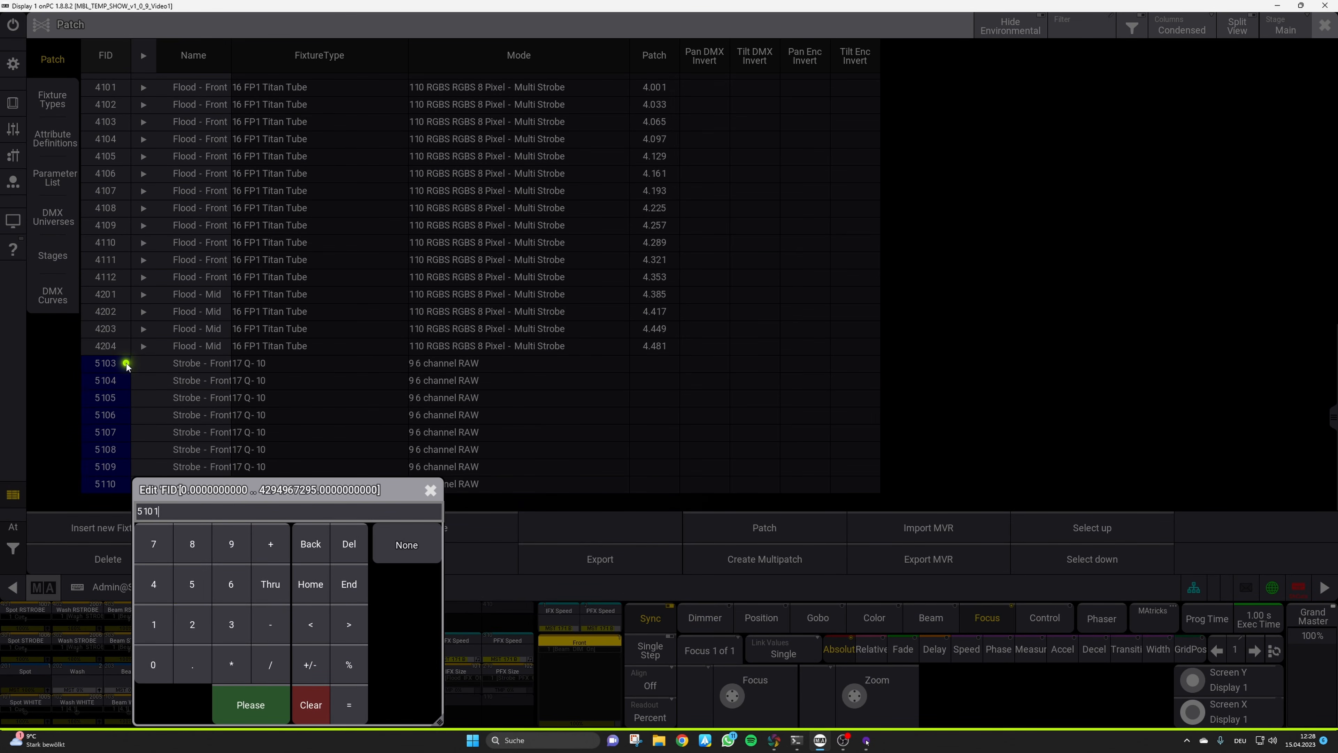
{"action": "key", "text": "Return"}
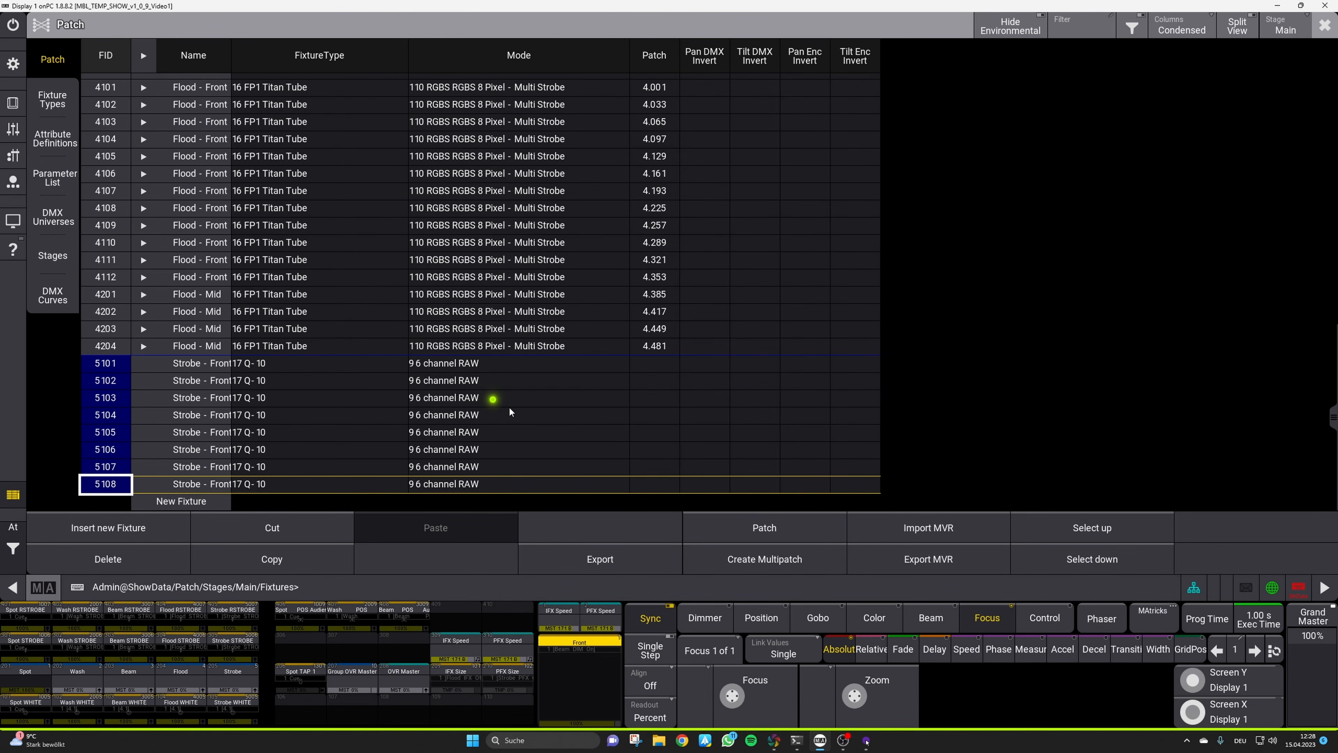
Patch Strobe - Front fixtures 5101 through 5108 consecutively, starting at DMX address 5.001
{"action": "key", "text": "Right"}
{"action": "key", "text": "Right"}
{"action": "key", "text": "Right"}
{"action": "key", "text": "Right"}
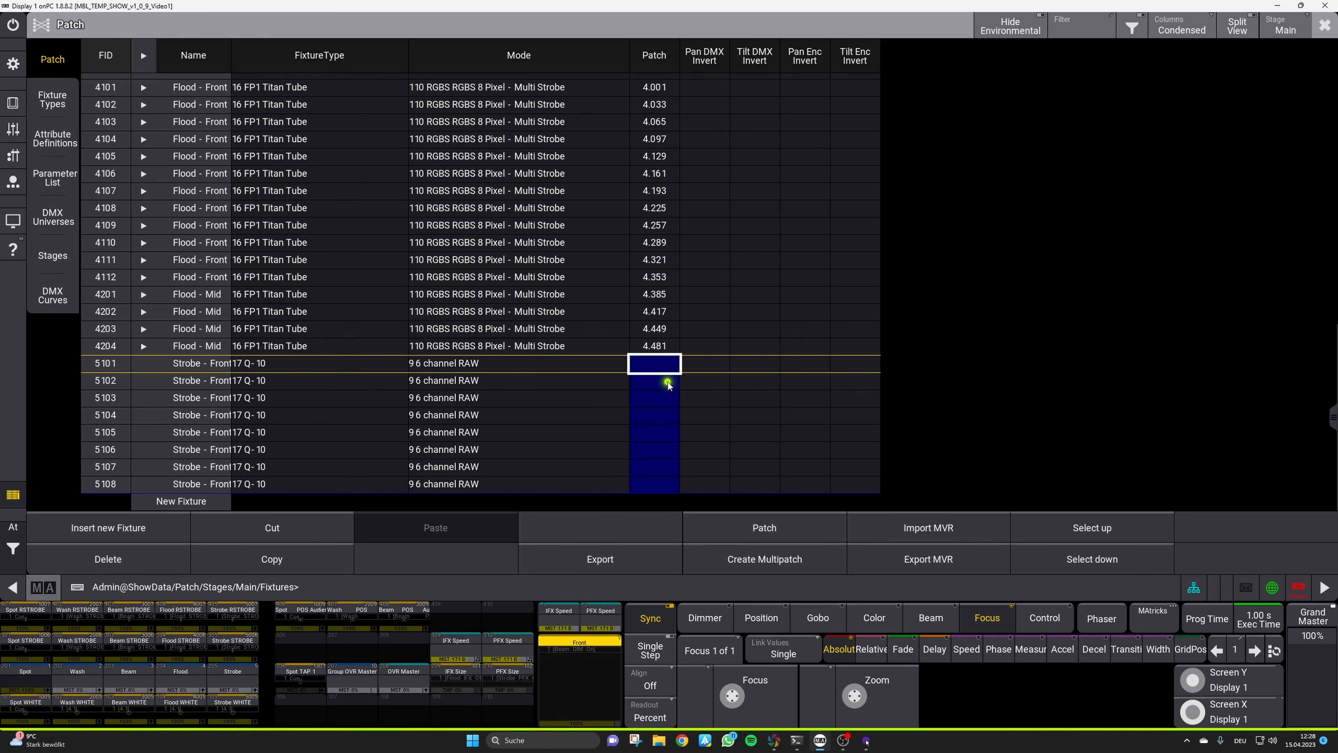
{"action": "key", "text": "Return"}
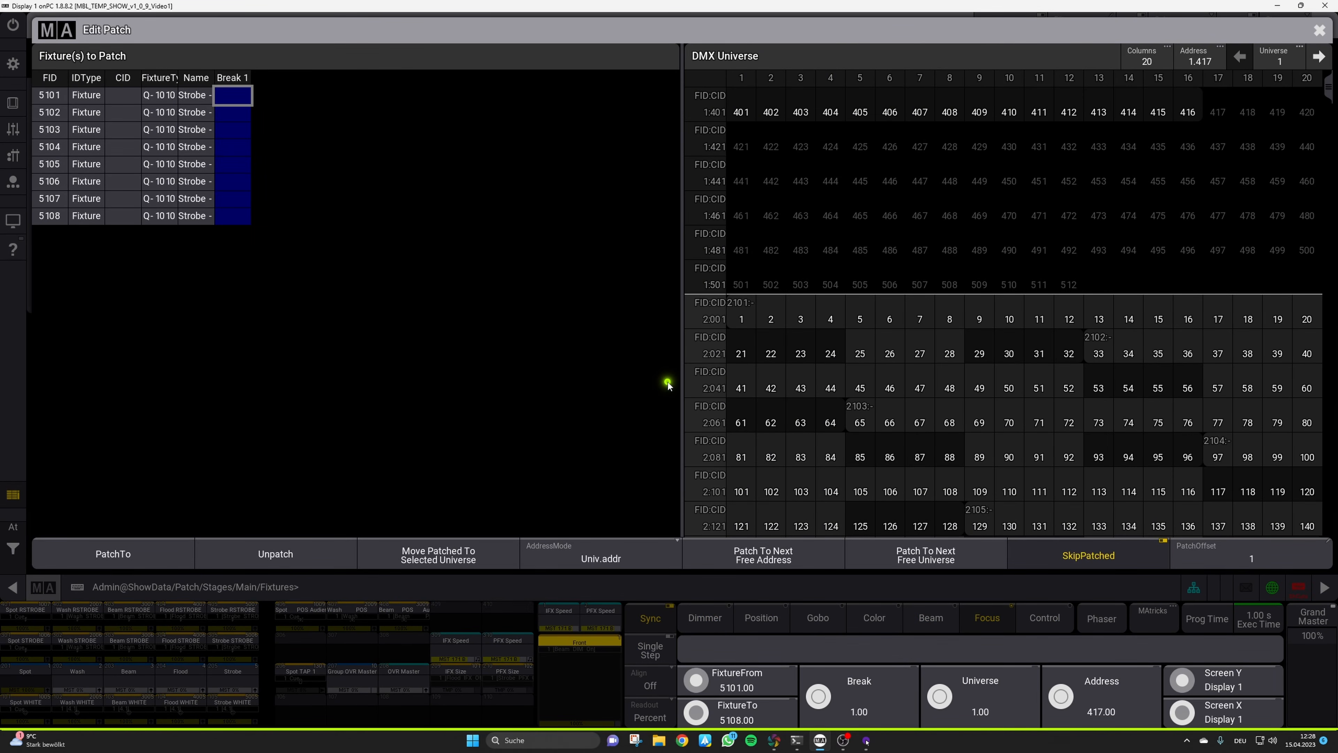
{"action": "type", "text": "5.1"}
{"action": "key", "text": "Return"}
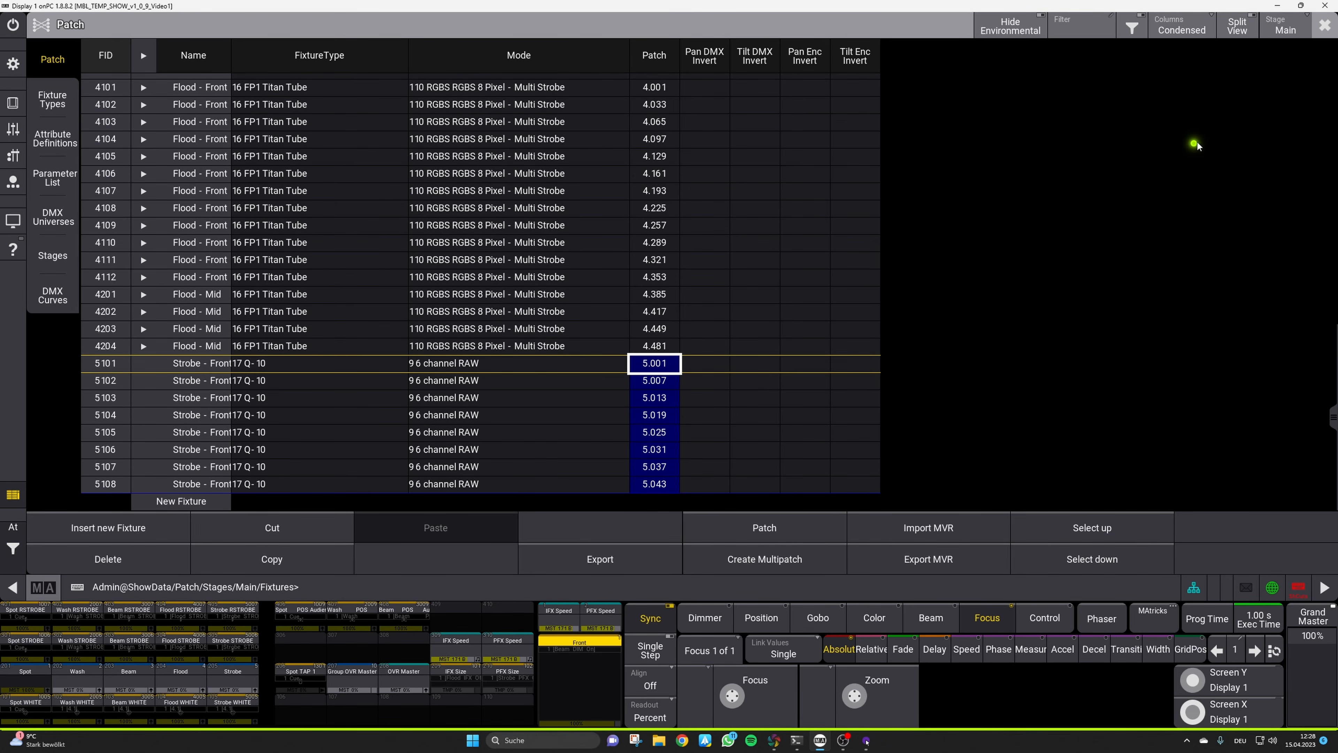
Switch the patch list from the Main stage to the Dimmer stage
{"action": "left_click", "coordinate": [1286, 27]}
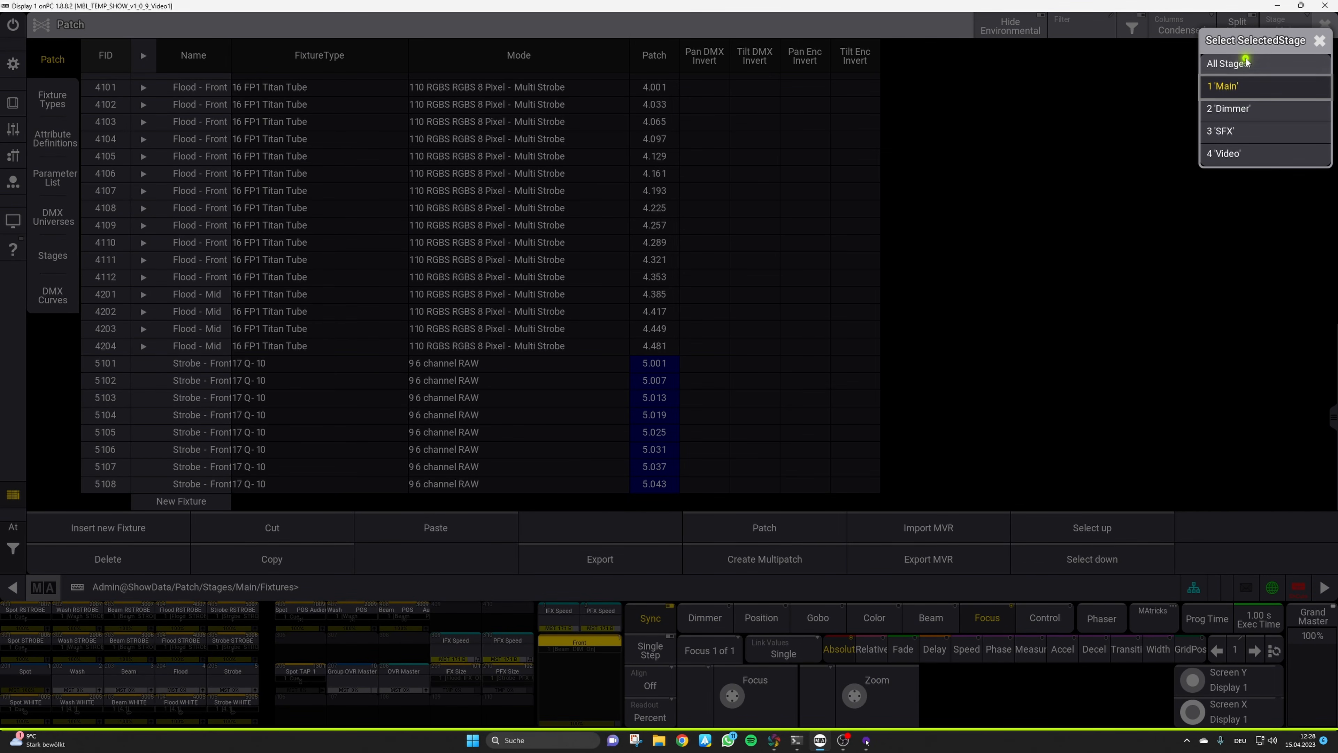
{"action": "left_click", "coordinate": [1266, 111]}
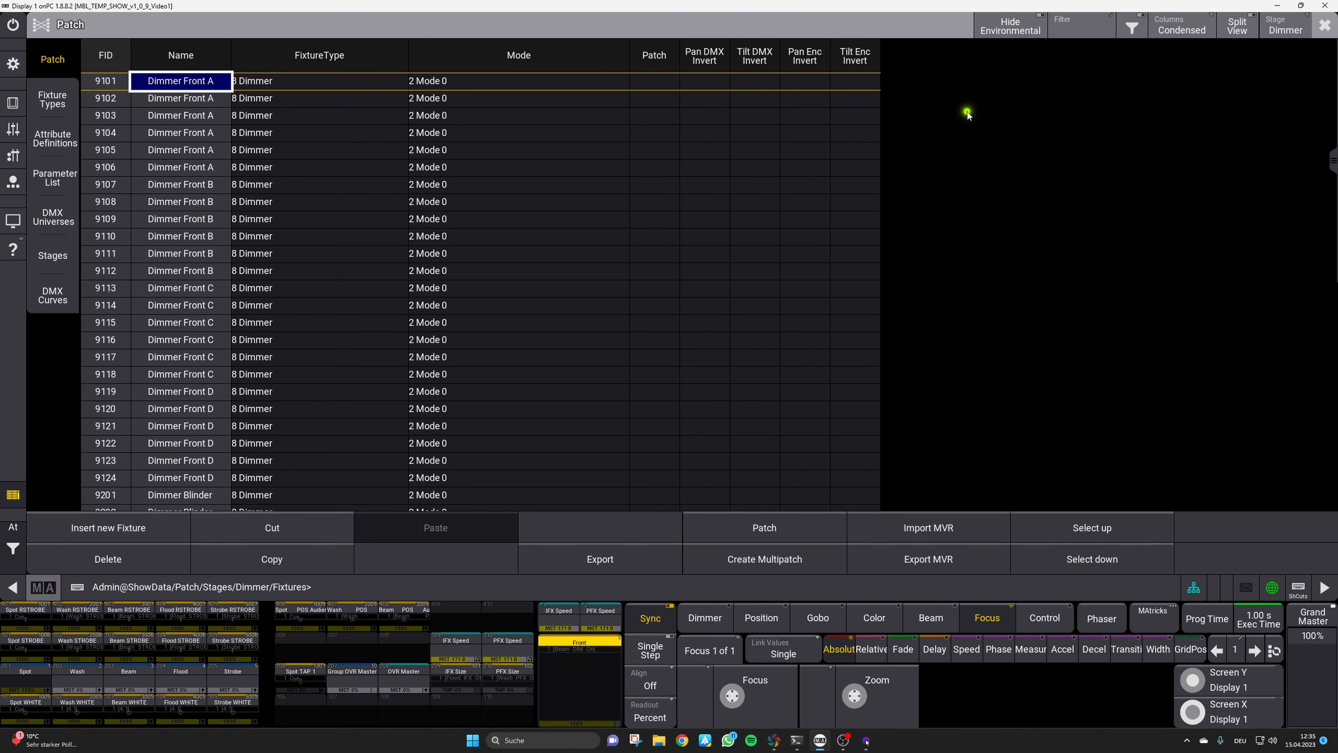
Patch Dimmer Front A fixtures 9101 through 9104 consecutively, starting at DMX address 6.001
{"action": "key", "text": "alt+Tab"}
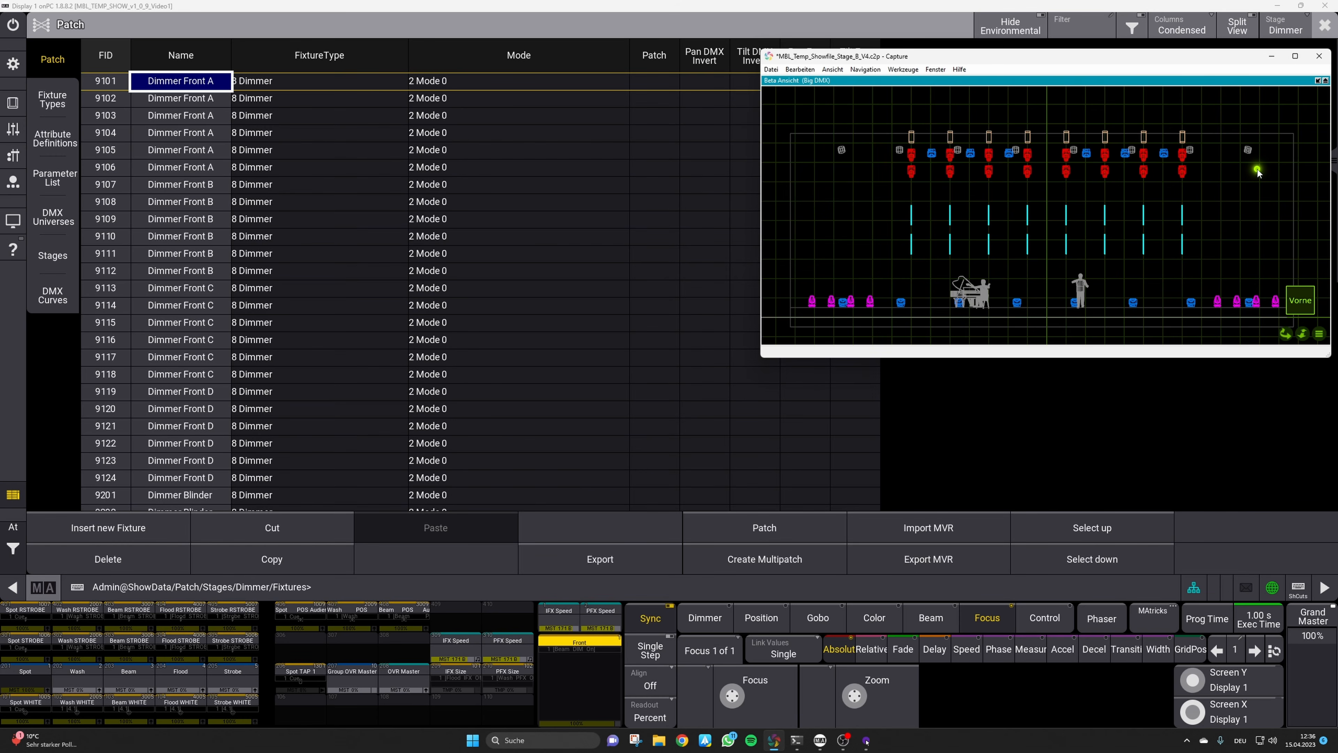
{"action": "left_click", "coordinate": [677, 119]}
{"action": "left_click", "coordinate": [644, 79]}
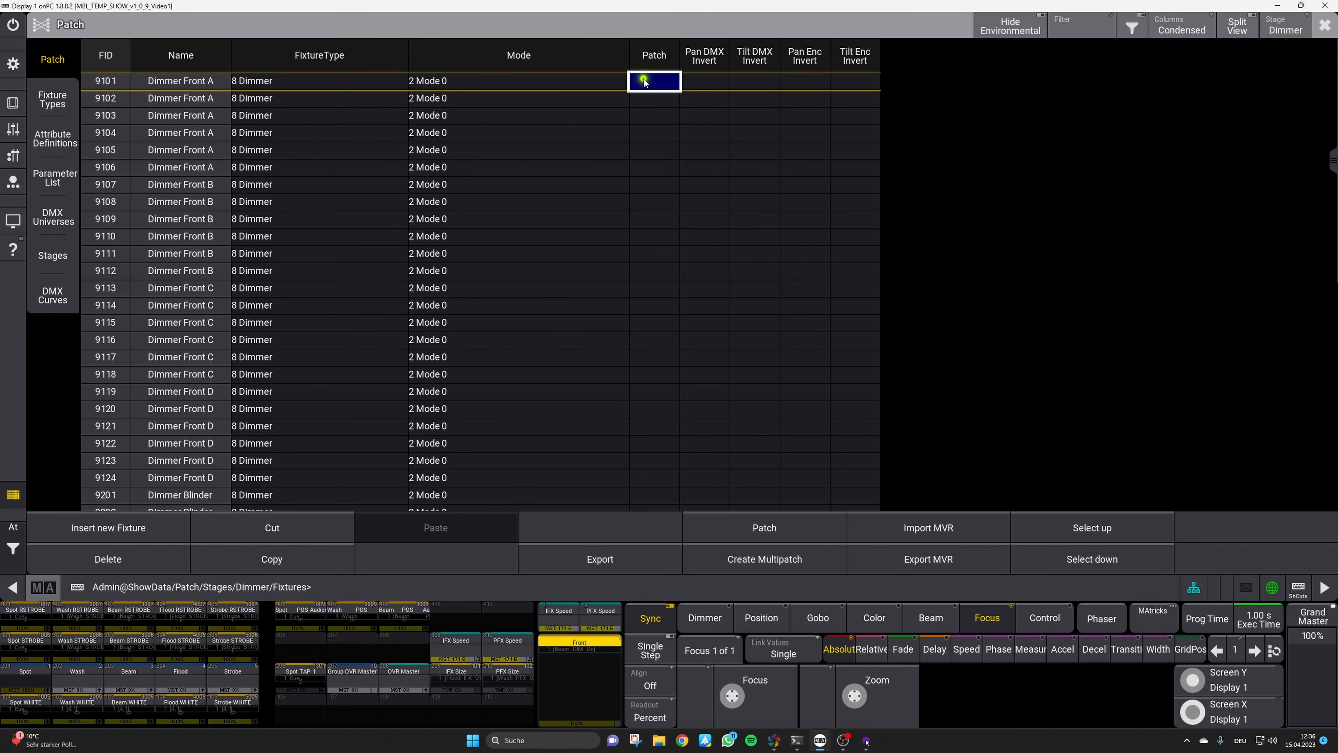
{"action": "key", "text": "shift+Down"}
{"action": "key", "text": "shift+Down"}
{"action": "key", "text": "shift+Down"}
{"action": "key", "text": "Return"}
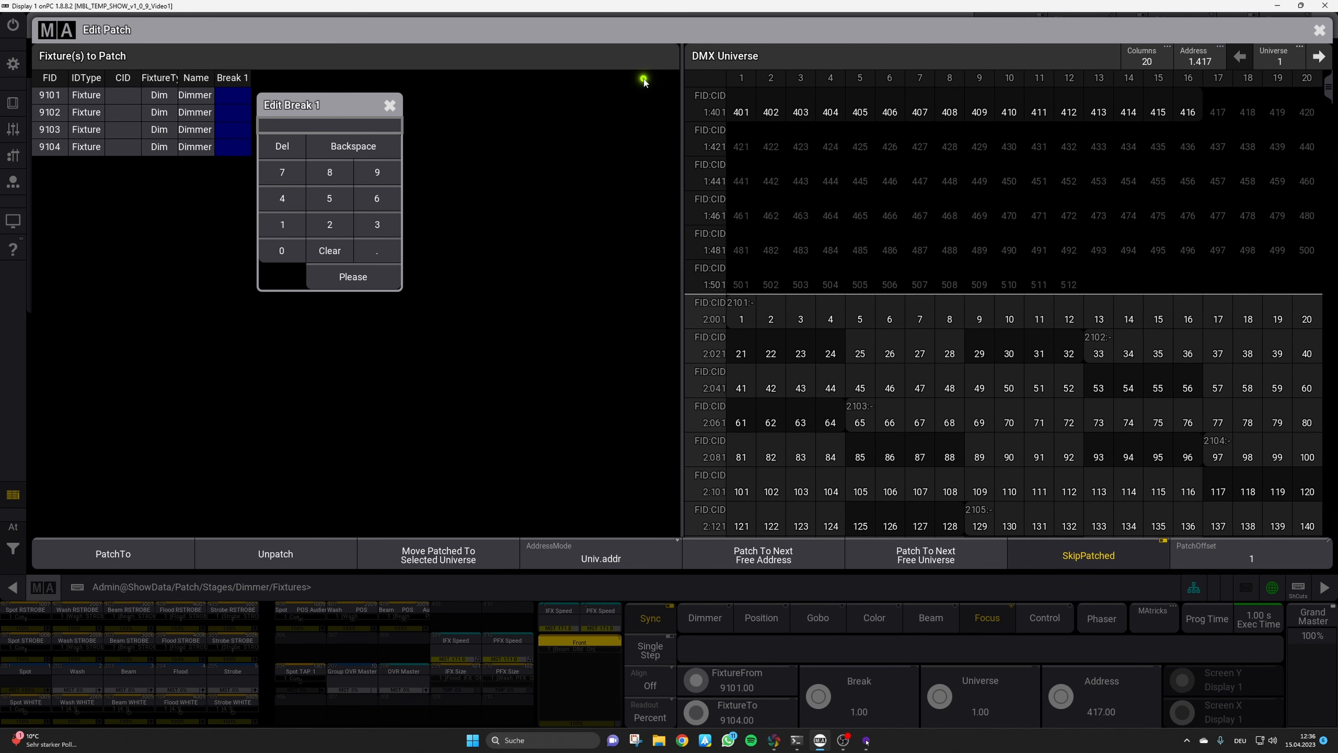
{"action": "type", "text": "6."}
{"action": "key", "text": "Return"}
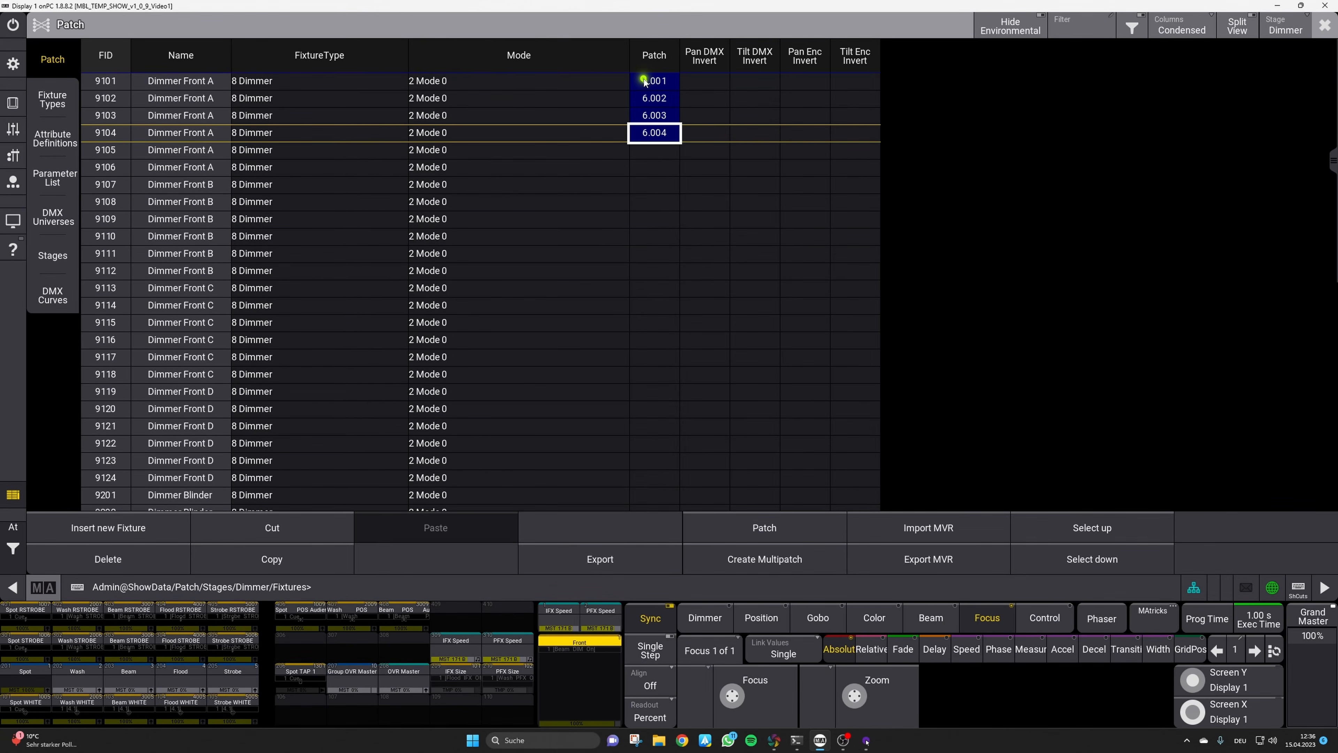
Patch Dimmer Front B fixtures 9107 through 9110 consecutively, starting at DMX address 6.5
{"action": "key", "text": "Down"}
{"action": "key", "text": "Down"}
{"action": "key", "text": "Down"}
{"action": "key", "text": "Down"}
{"action": "key", "text": "Up"}
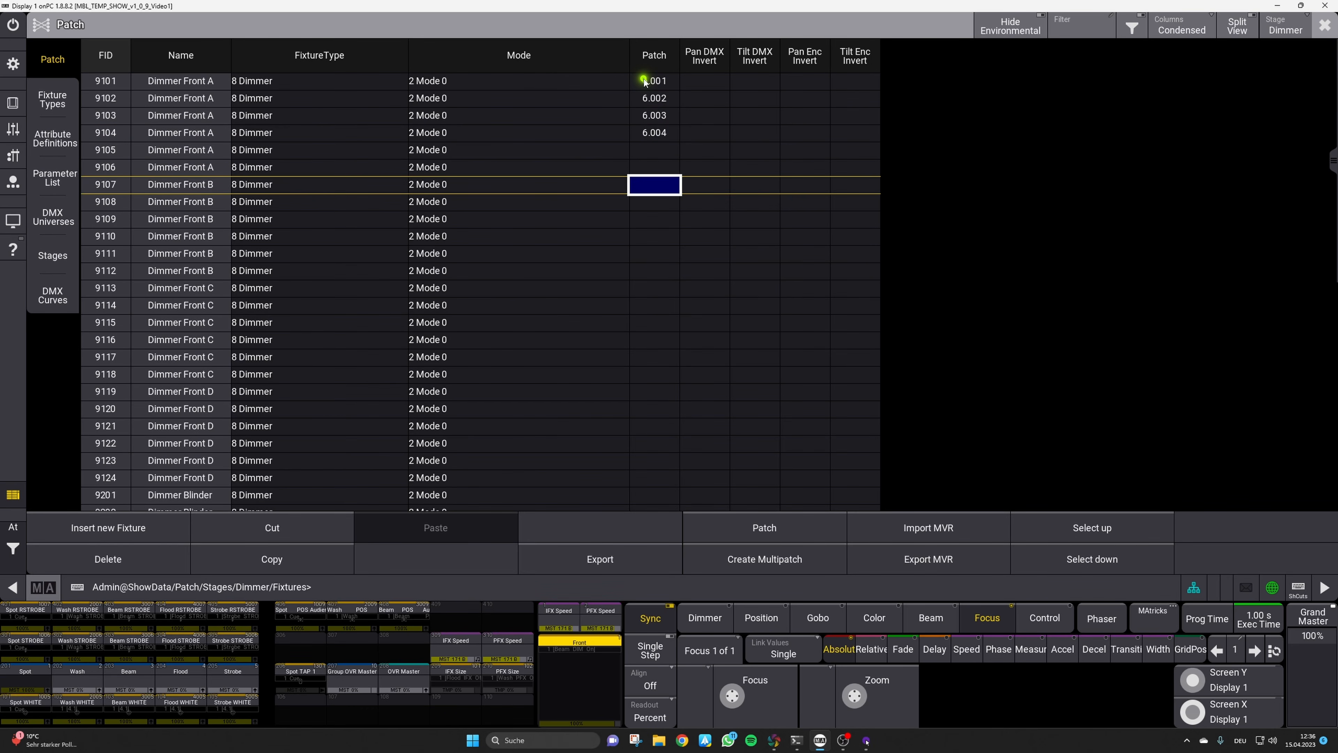
{"action": "key", "text": "shift+Down"}
{"action": "key", "text": "shift+Down"}
{"action": "key", "text": "shift+Down"}
{"action": "key", "text": "Return"}
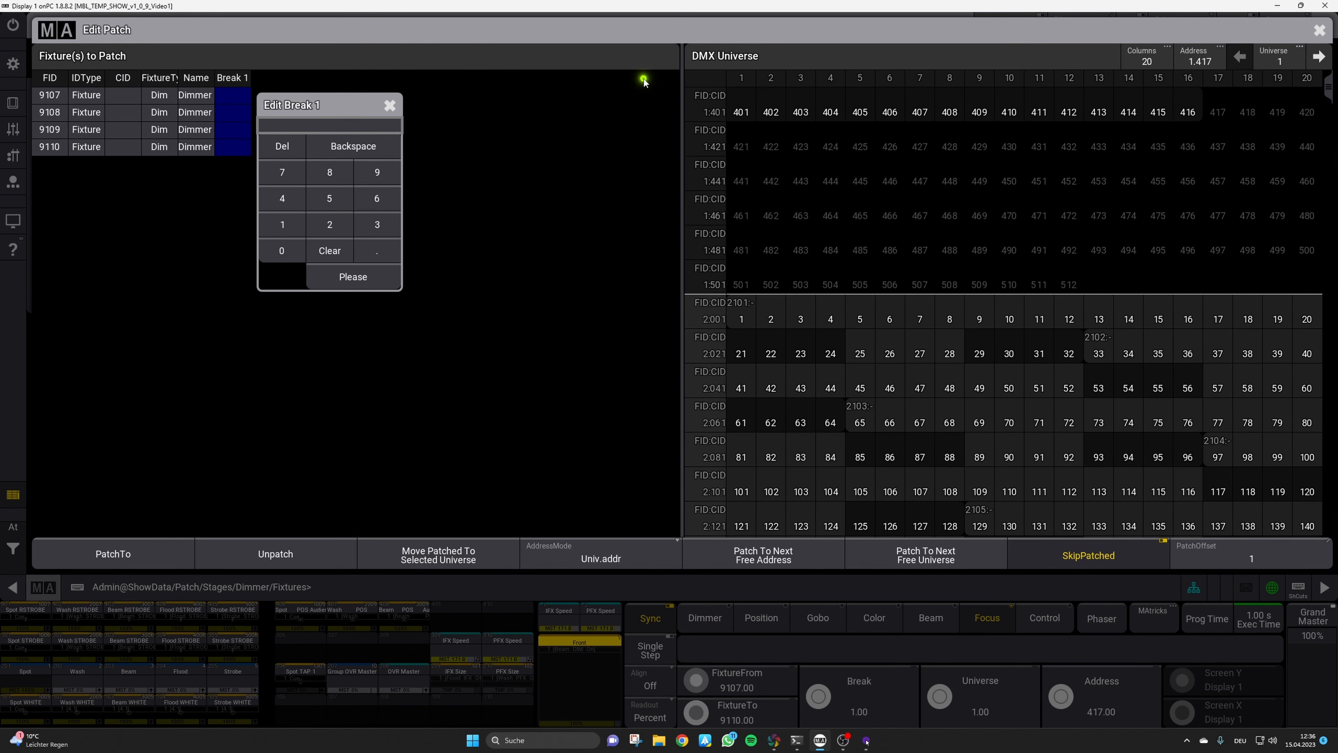
{"action": "type", "text": "6.5"}
{"action": "key", "text": "Return"}
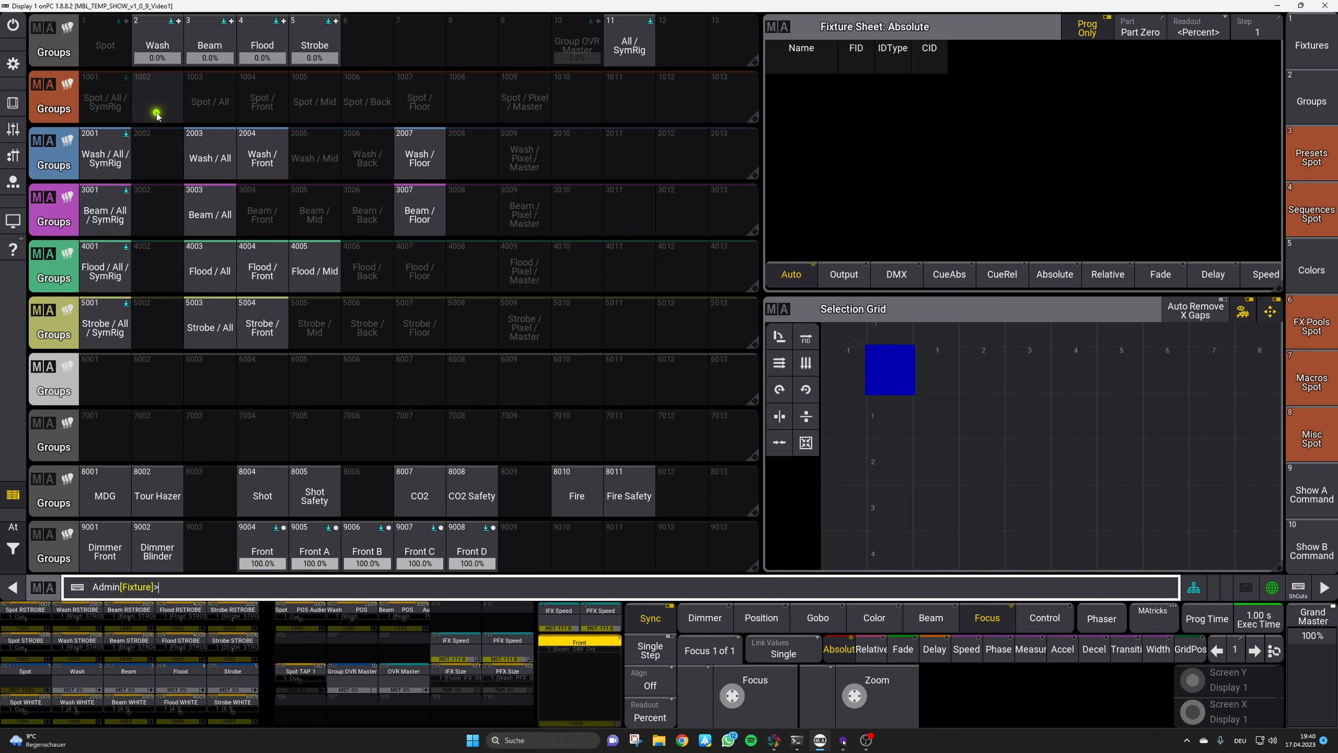
Bring up the Capture stage view and select spot fixtures 1101 thru 1108 in the selection grid's first row
{"action": "key", "text": "alt+Tab"}
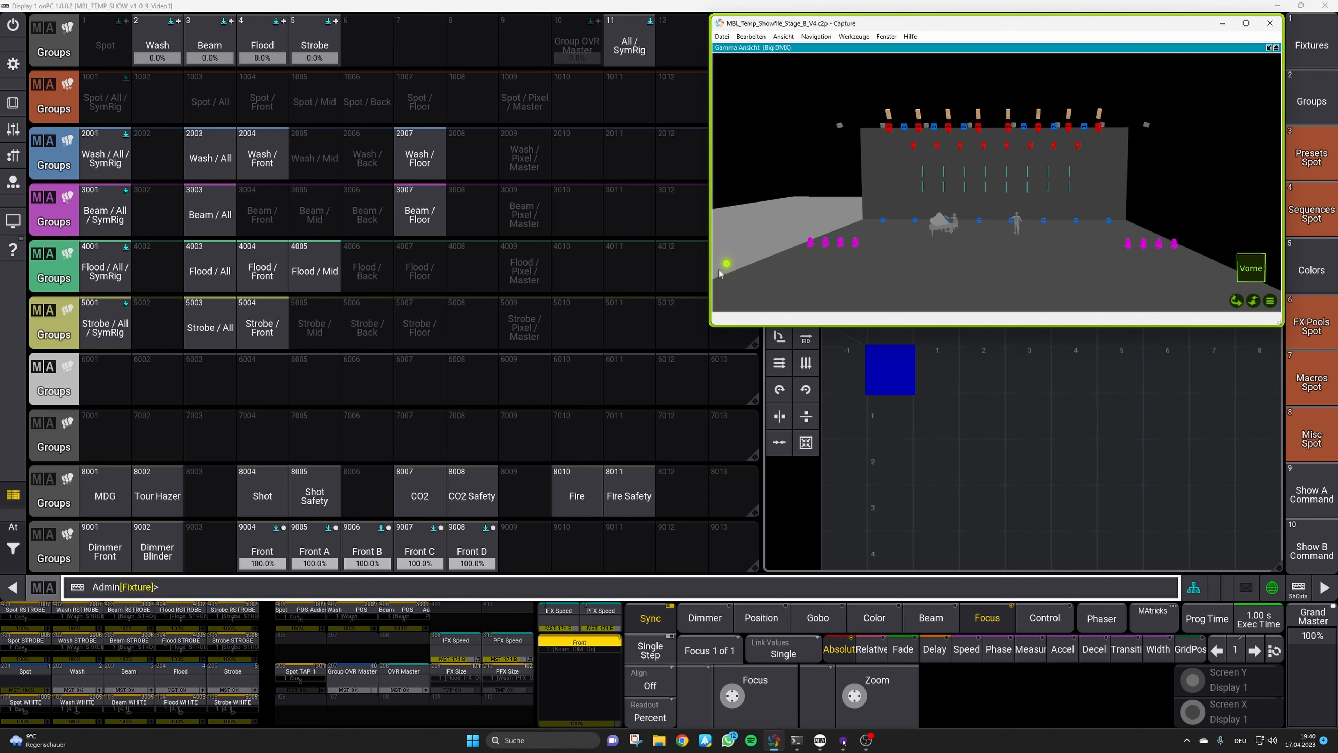
{"action": "left_click", "coordinate": [286, 589]}
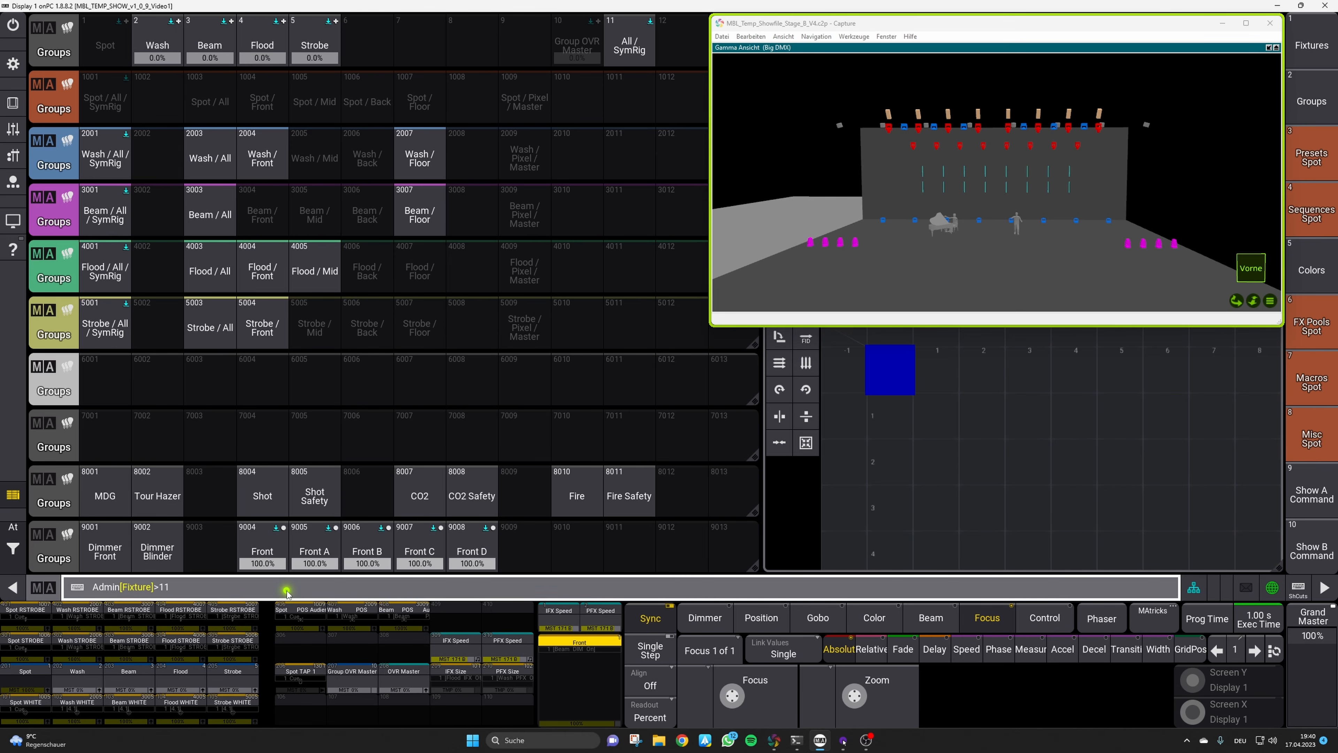
{"action": "type", "text": "1101 thru 1108"}
{"action": "key", "text": "Return"}
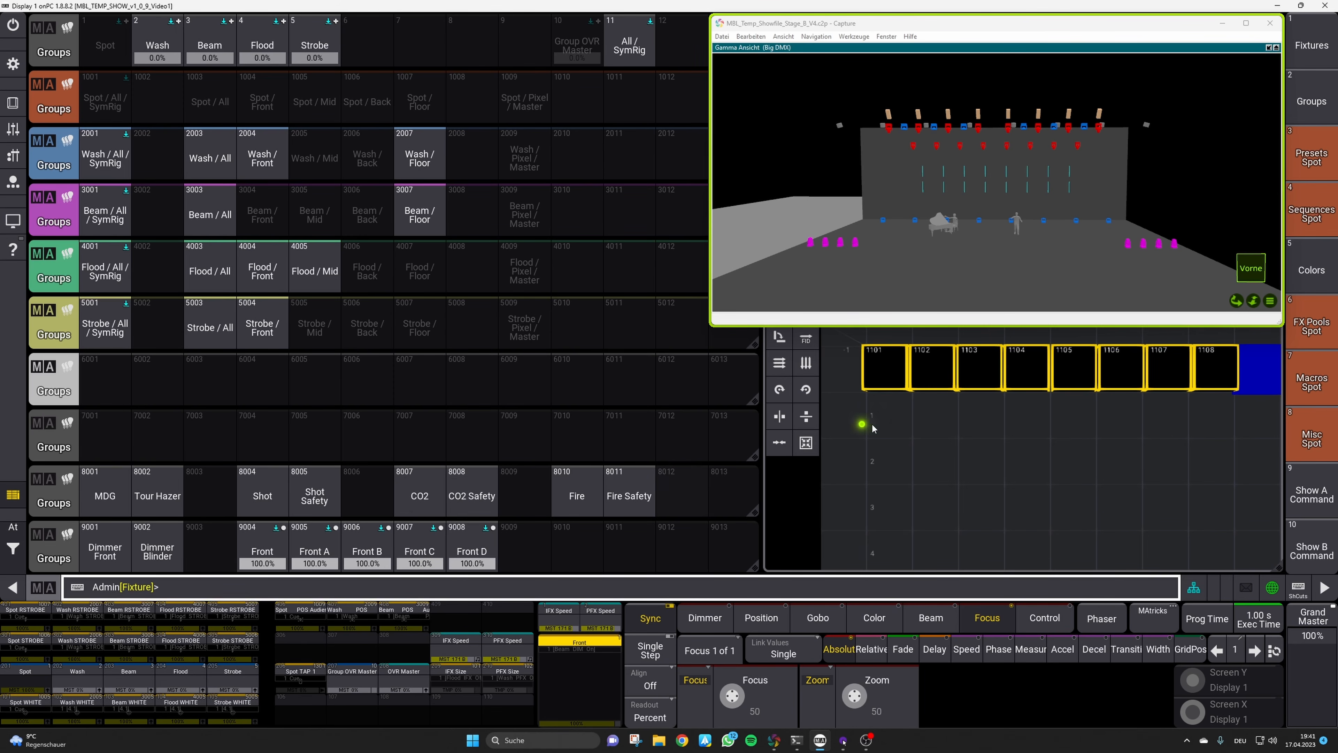
Add spot fixtures 1201 thru 1208 to the selection grid's second row, starting under fixture 1101
{"action": "left_click", "coordinate": [889, 417]}
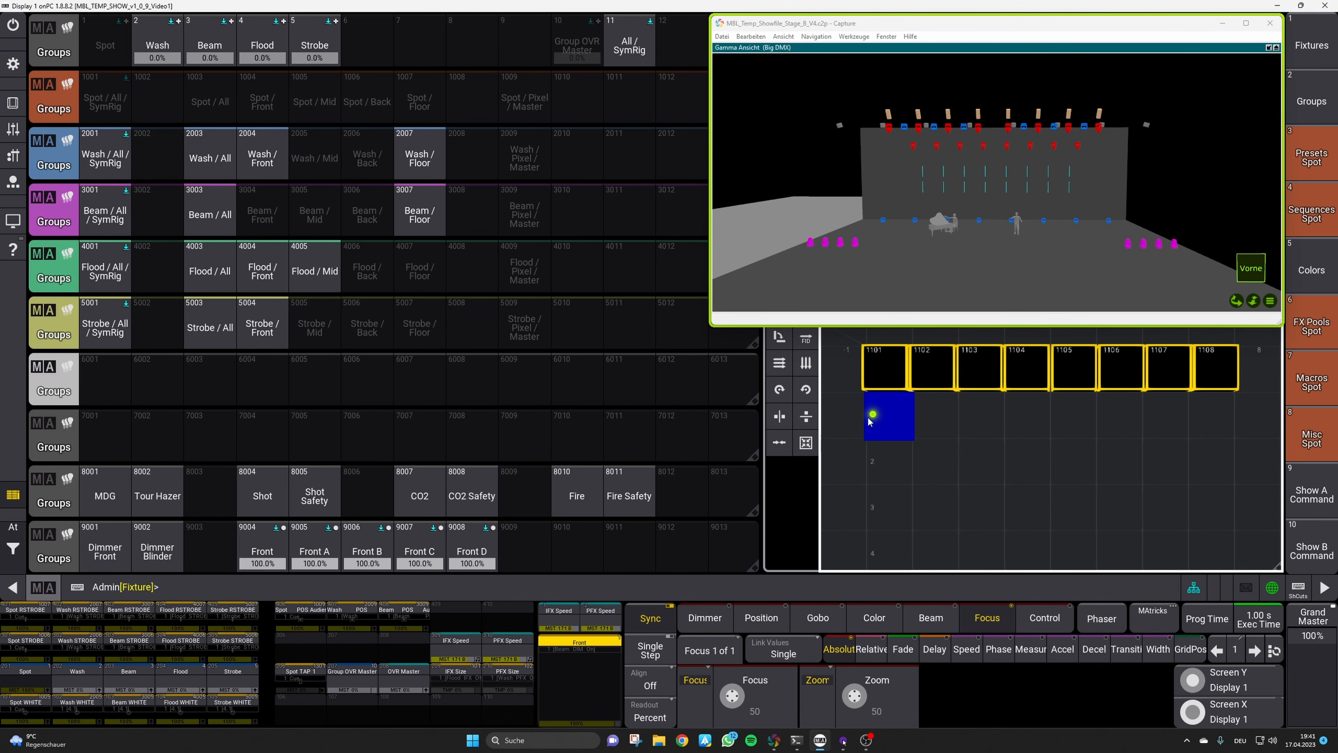
{"action": "left_click", "coordinate": [290, 588]}
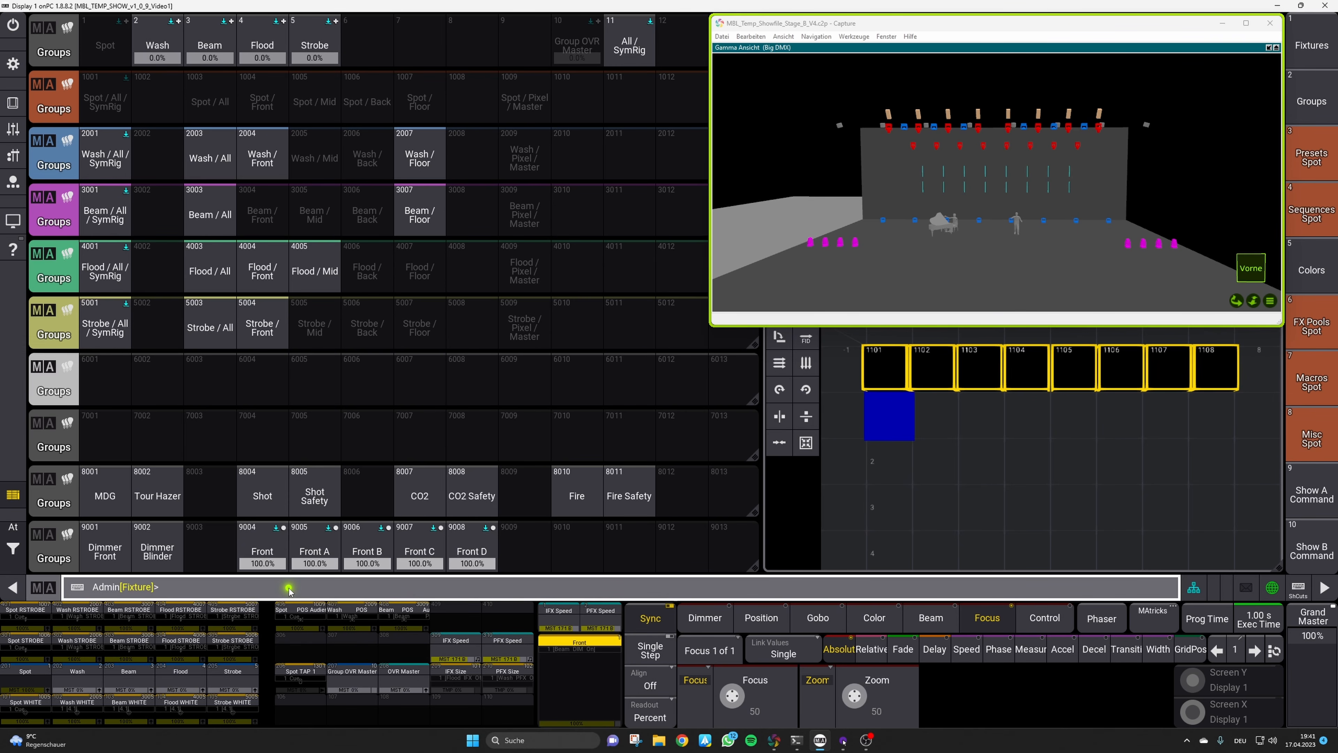
{"action": "type", "text": "1201 thru 1208"}
{"action": "key", "text": "Return"}
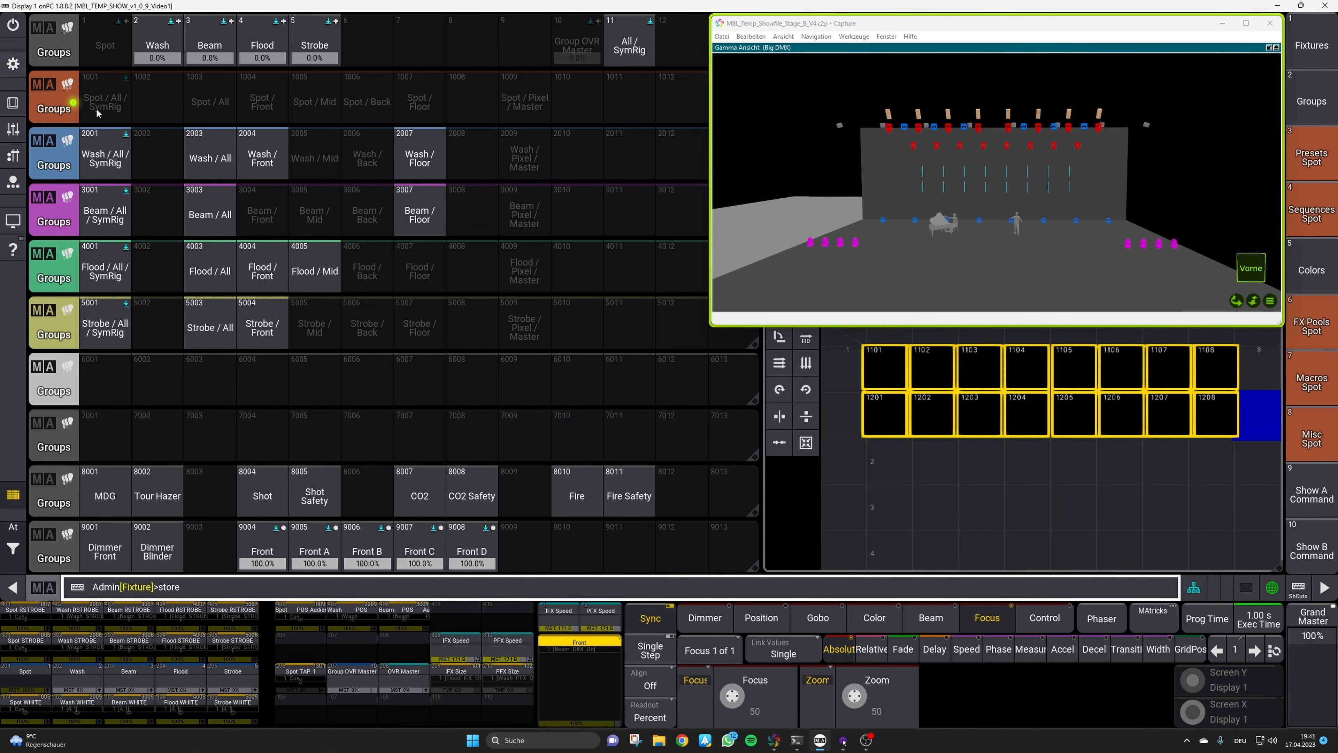
Store the two-row spot selection to group 1001 Spot / All / SymRig and clear the selection
{"action": "left_click", "coordinate": [112, 103]}
{"action": "left_click", "coordinate": [174, 222]}
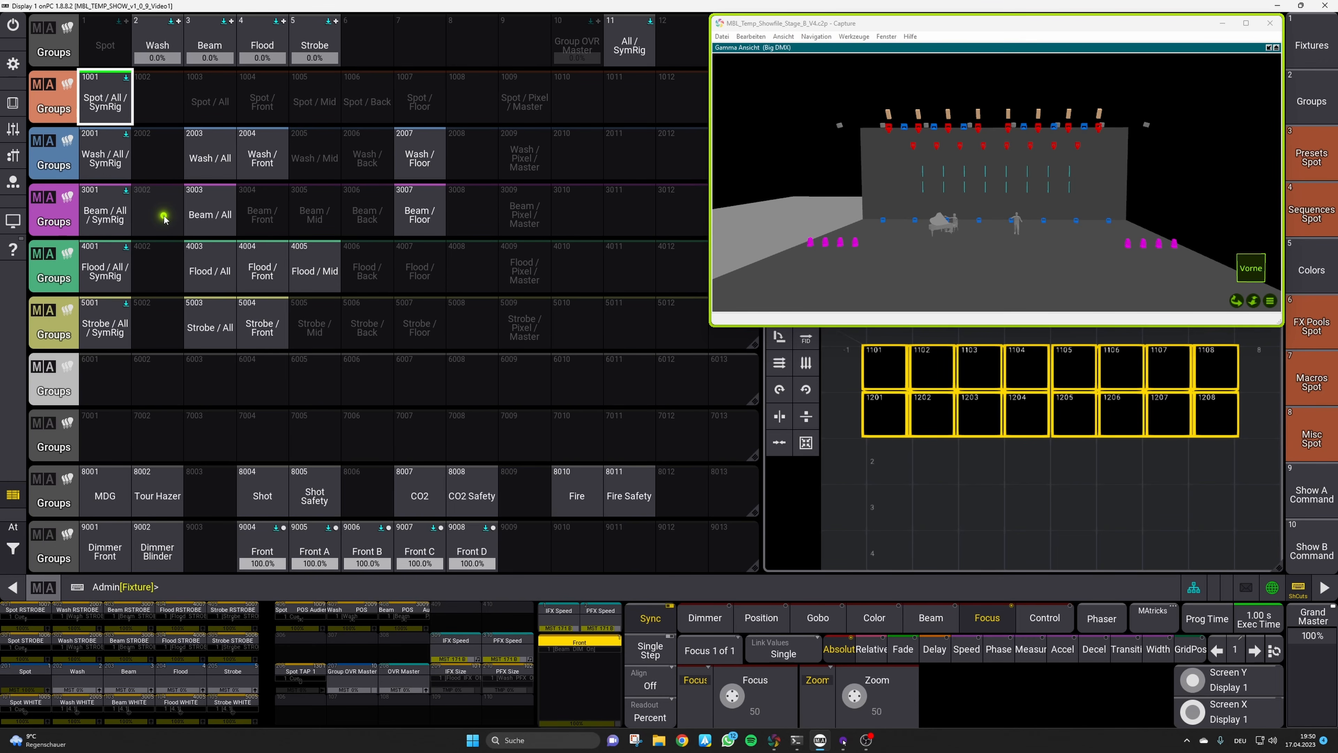
{"action": "key", "text": "Escape"}
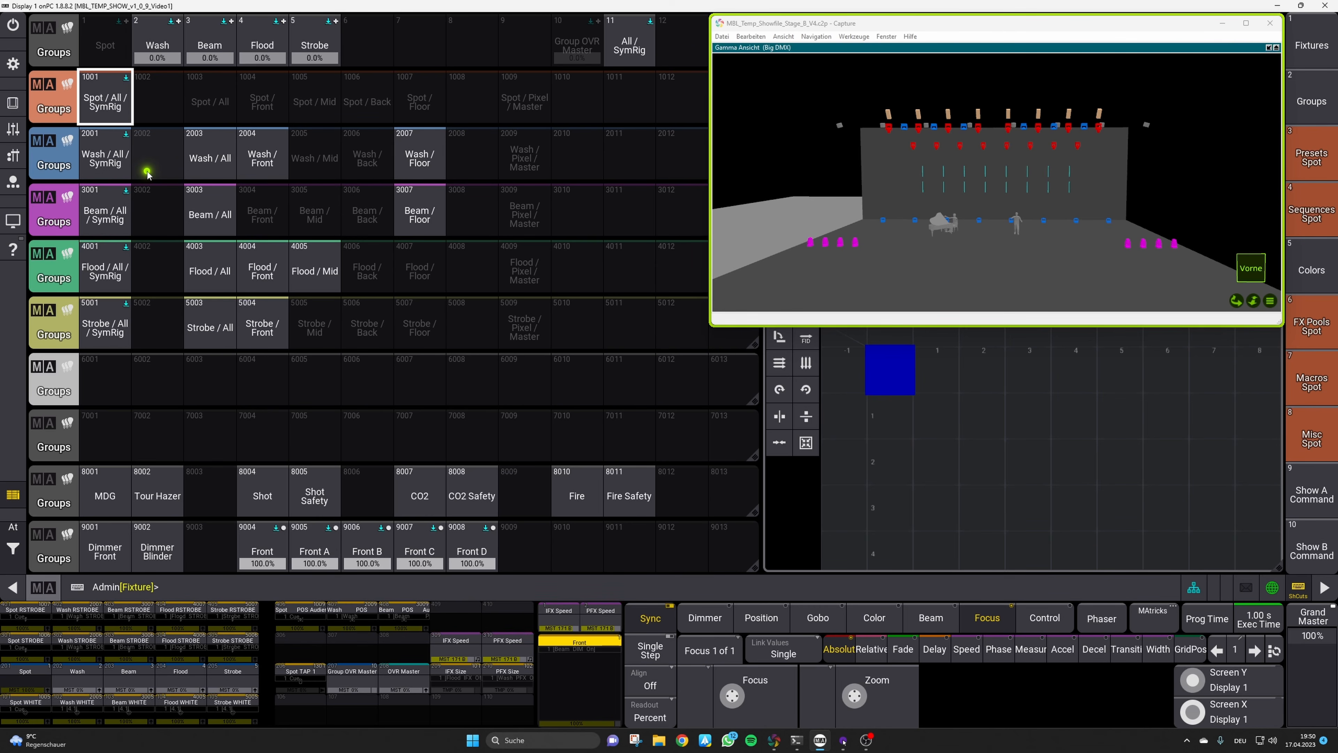
Remove the X and Y gaps from the Wash / All / SymRig grid, store it back to group 2001 and clear the selection
{"action": "left_click", "coordinate": [107, 158]}
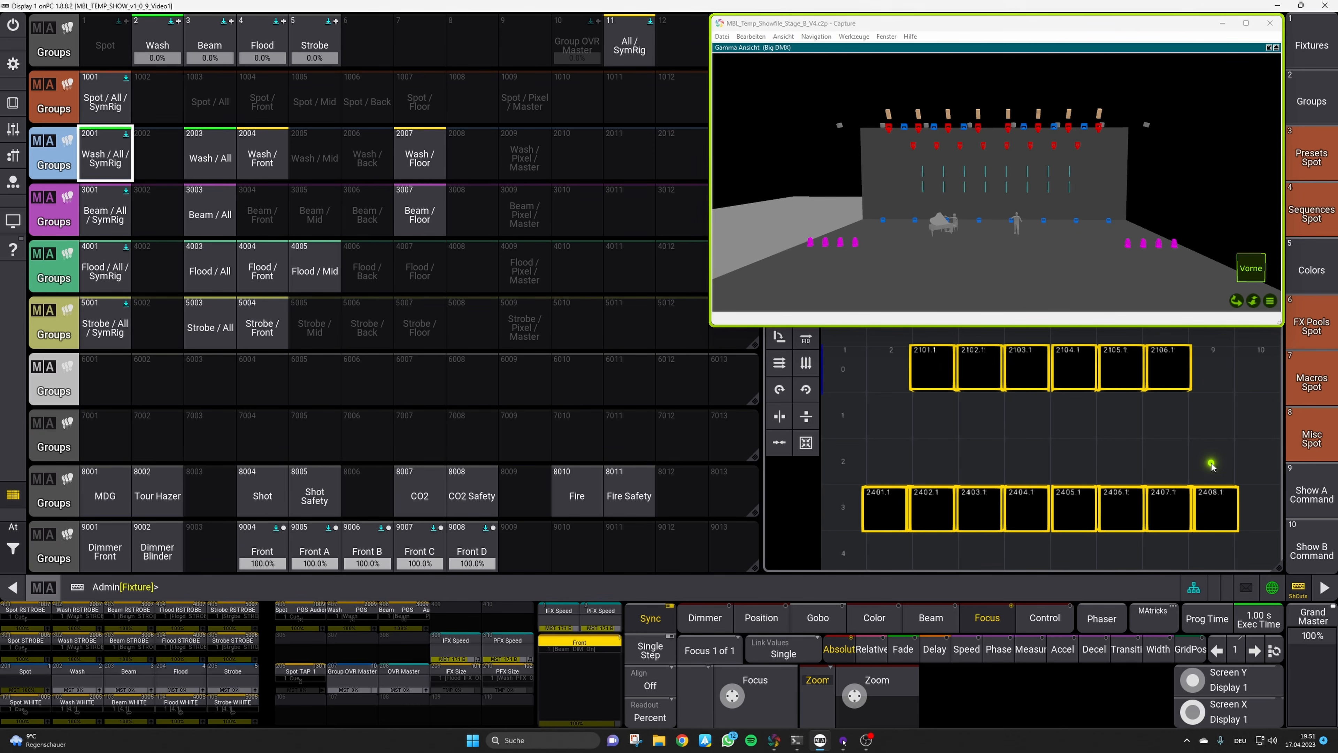
{"action": "left_click", "coordinate": [806, 443]}
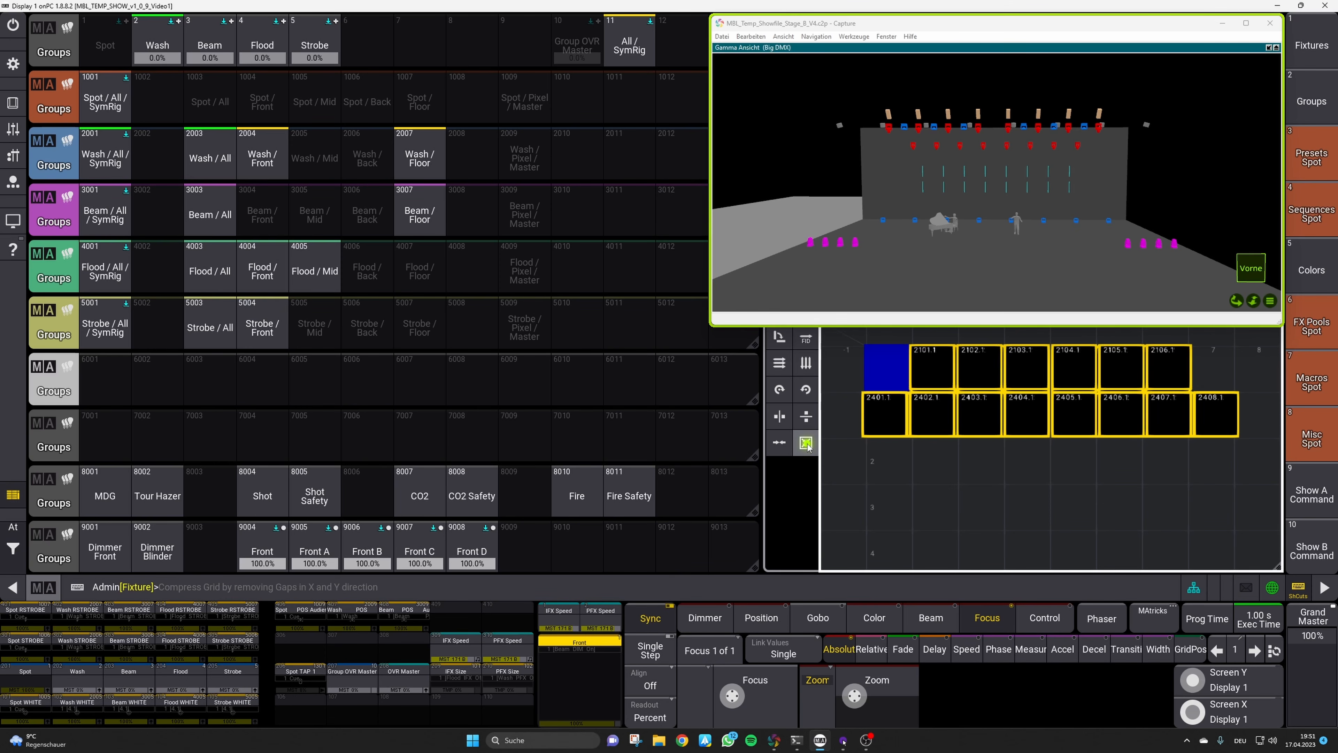
{"action": "key", "text": "s"}
{"action": "left_click", "coordinate": [106, 158]}
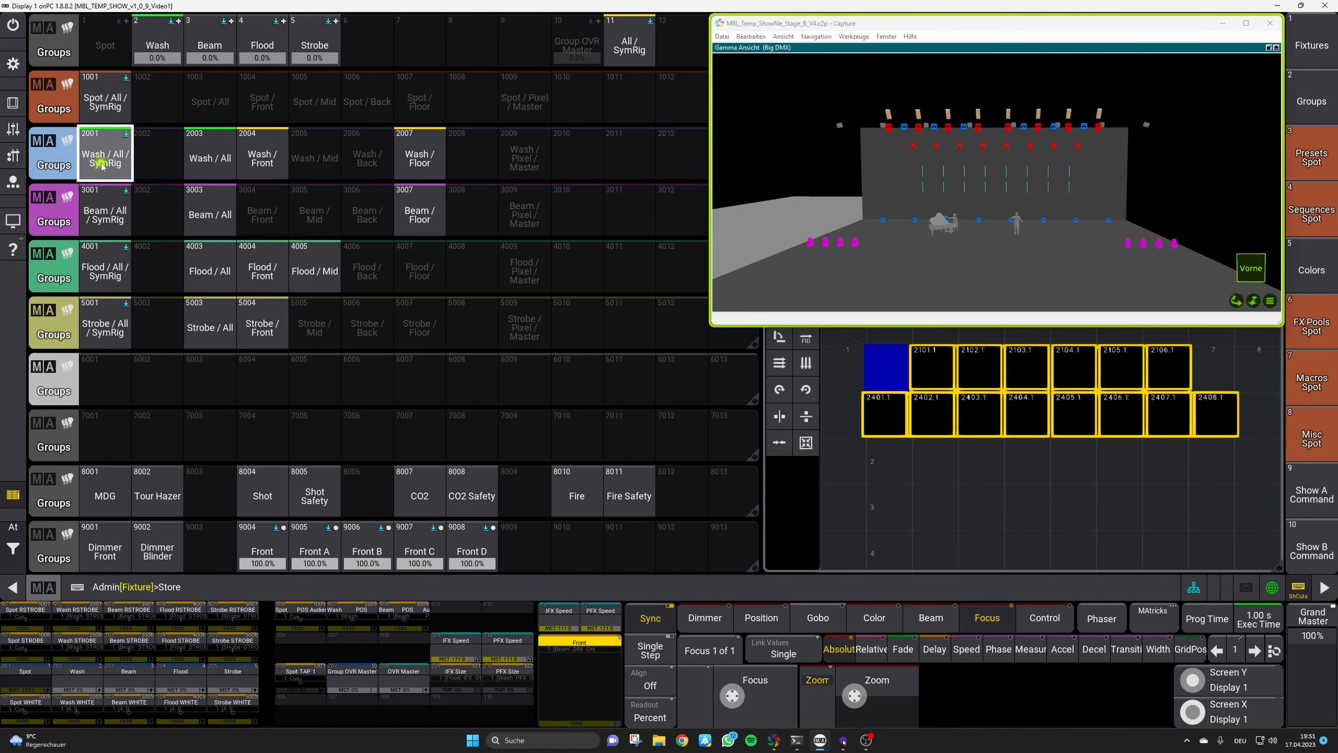
{"action": "left_click", "coordinate": [159, 277]}
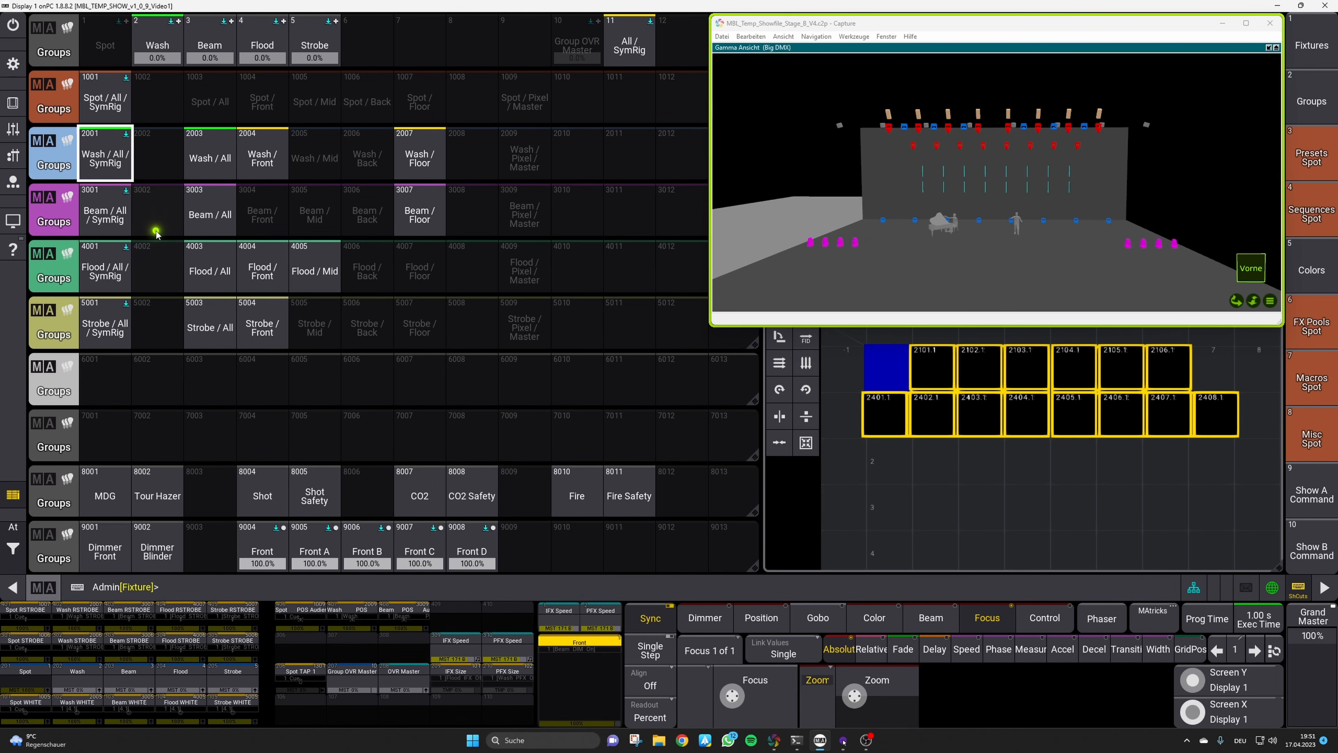
{"action": "key", "text": "Delete"}
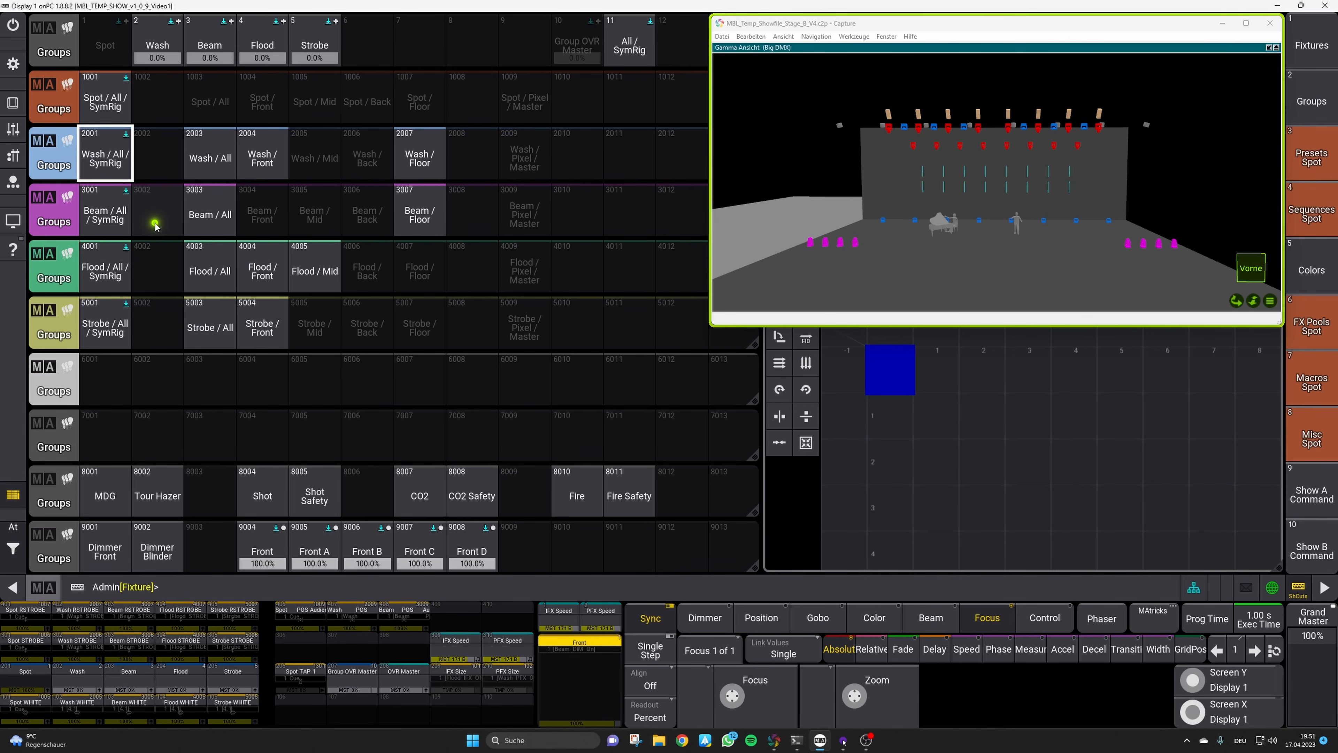
Compress the Beam / All / SymRig selection grid and store it back to group 3001
{"action": "left_click", "coordinate": [112, 217]}
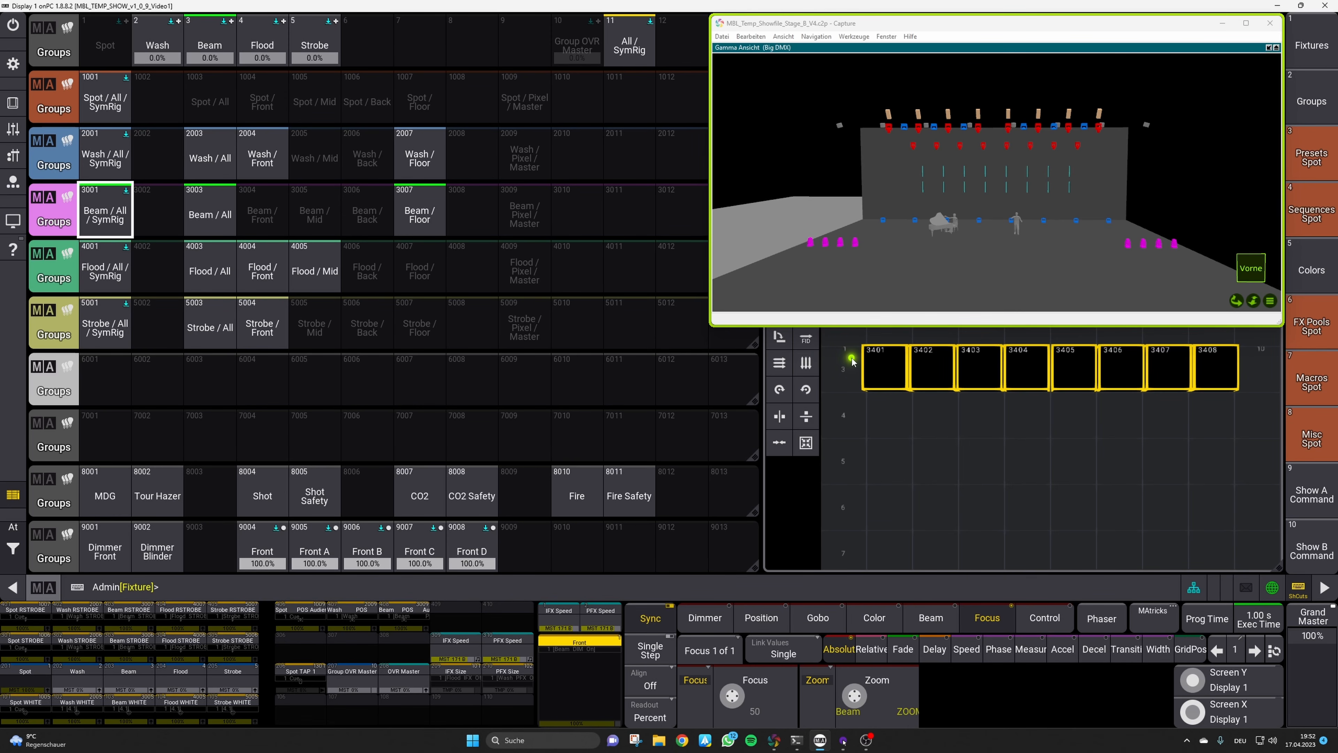
{"action": "left_click", "coordinate": [806, 443]}
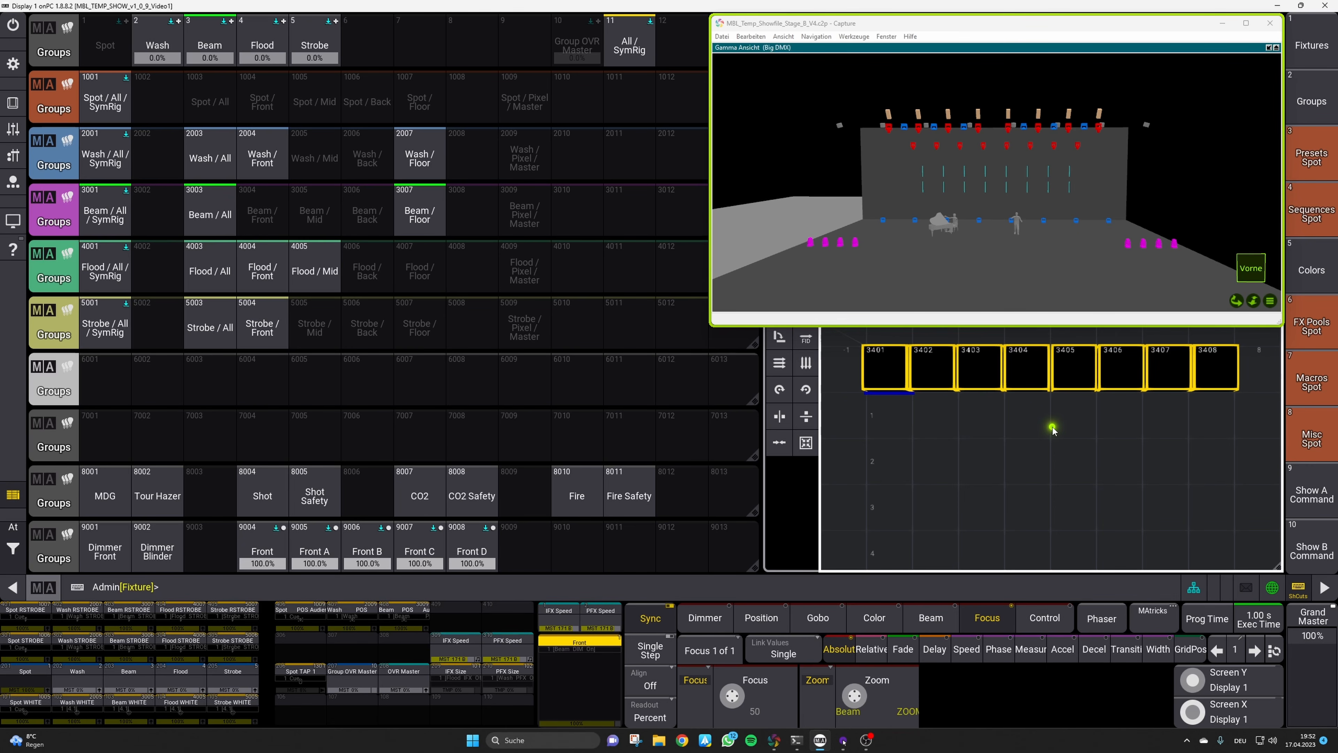
{"action": "key", "text": "s"}
{"action": "left_click", "coordinate": [103, 232]}
{"action": "left_click", "coordinate": [157, 336]}
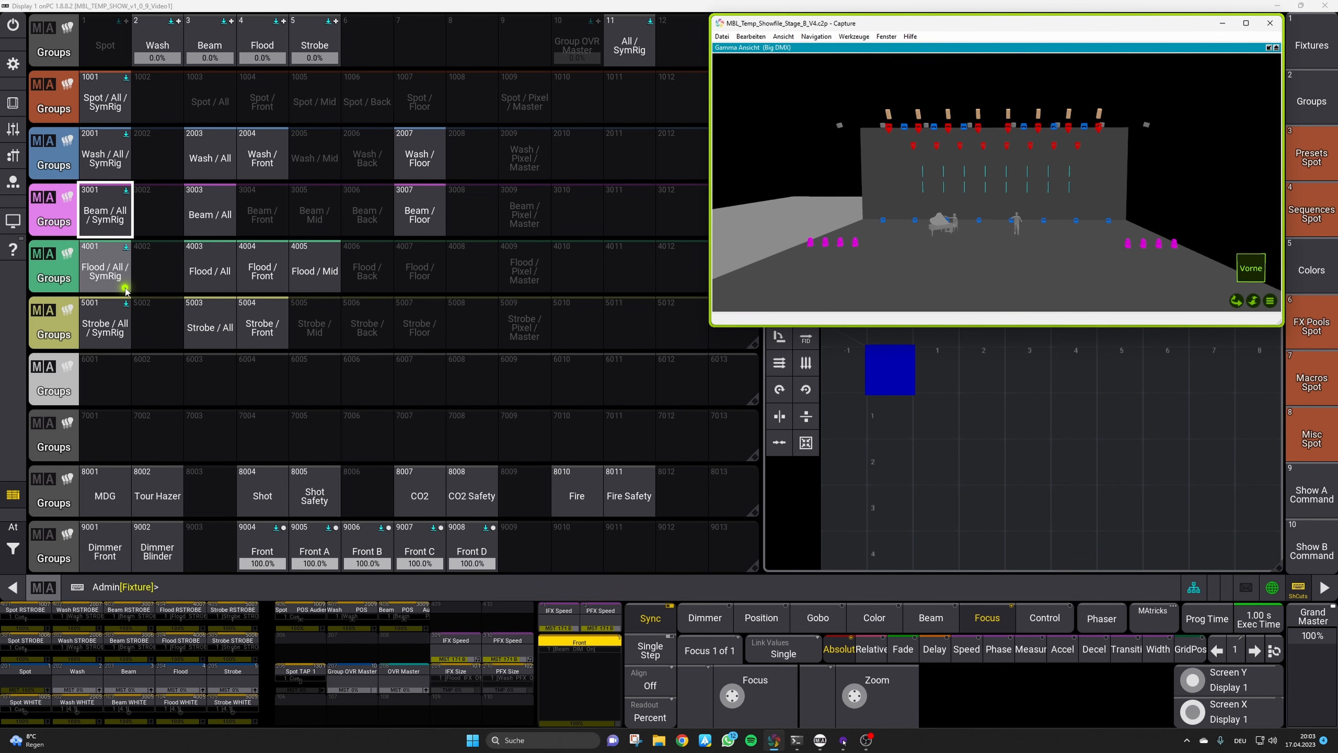
Switch from Capture back to grandMA3 and select the Flood - Front fixtures, starting at 4101
{"action": "left_click", "coordinate": [156, 271]}
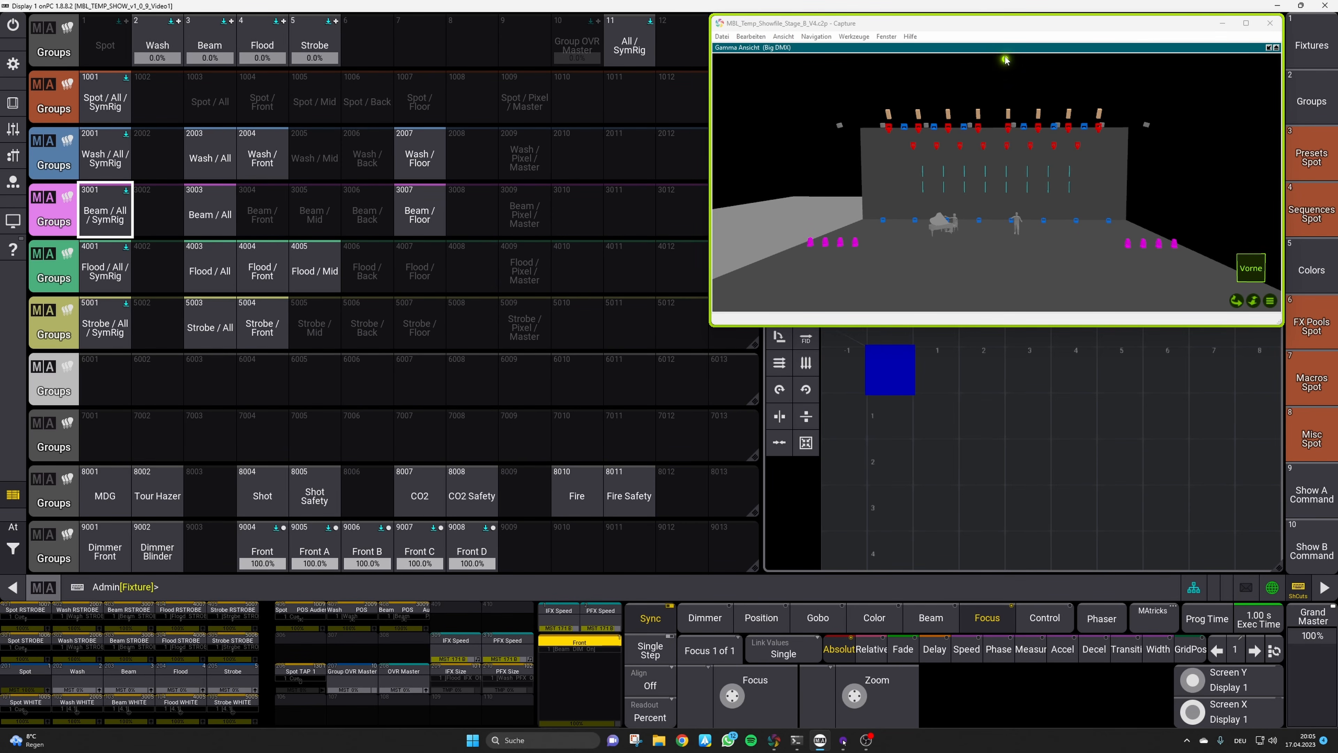
{"action": "left_click", "coordinate": [1134, 33]}
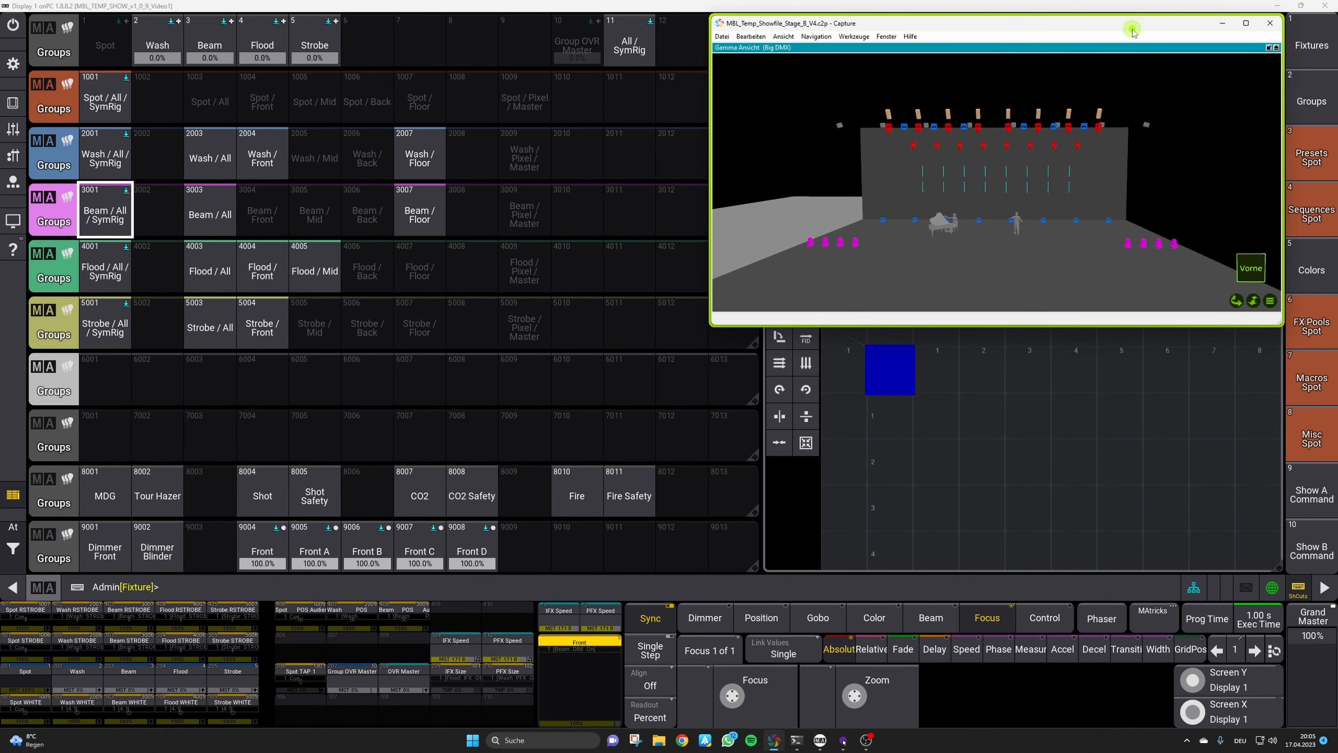
{"action": "key", "text": "alt+Tab"}
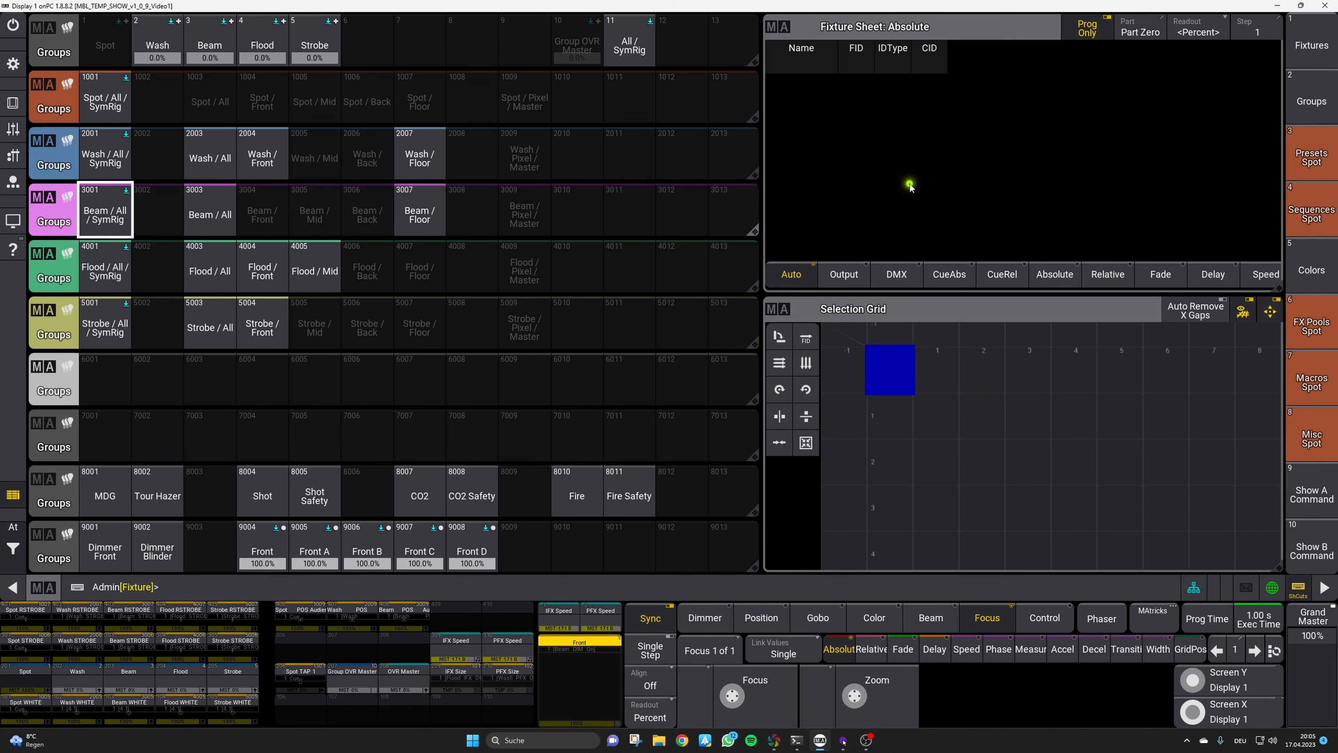
{"action": "left_click", "coordinate": [289, 597]}
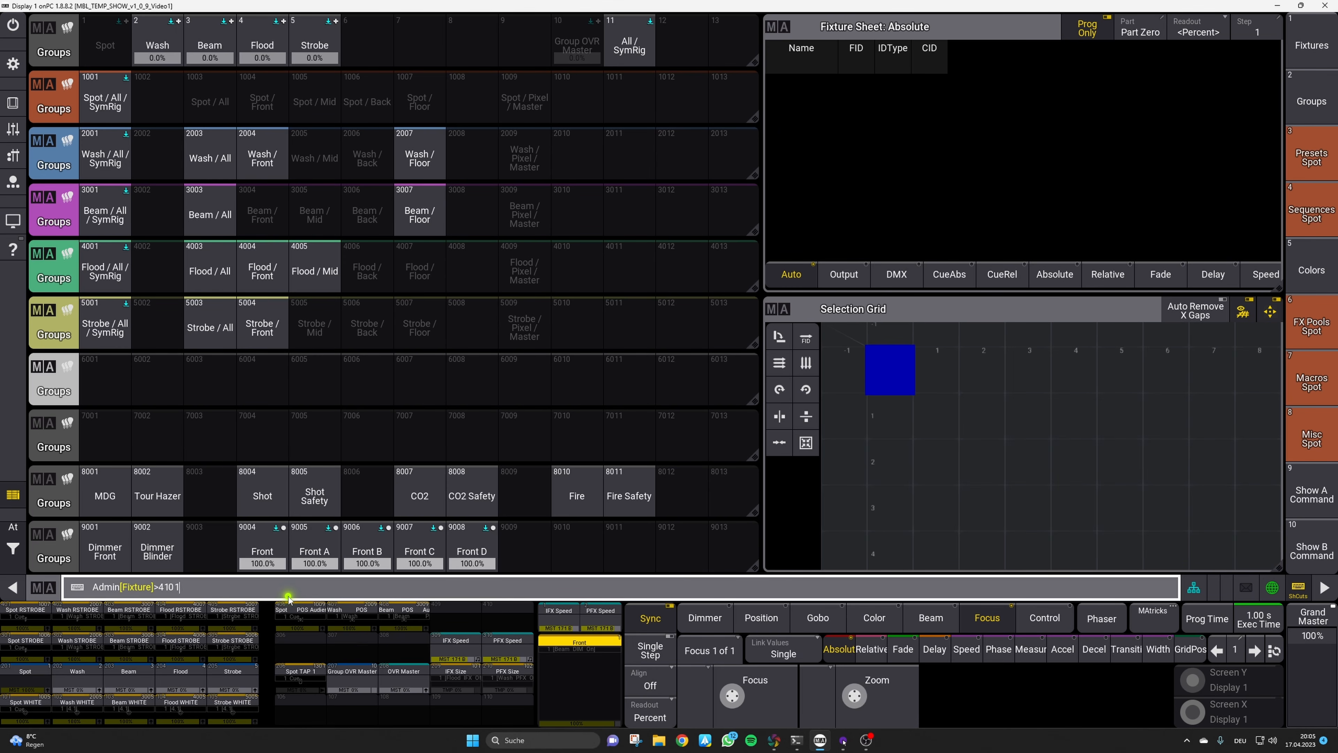
{"action": "type", "text": "4101 Thru 4116"}
{"action": "key", "text": "Return"}
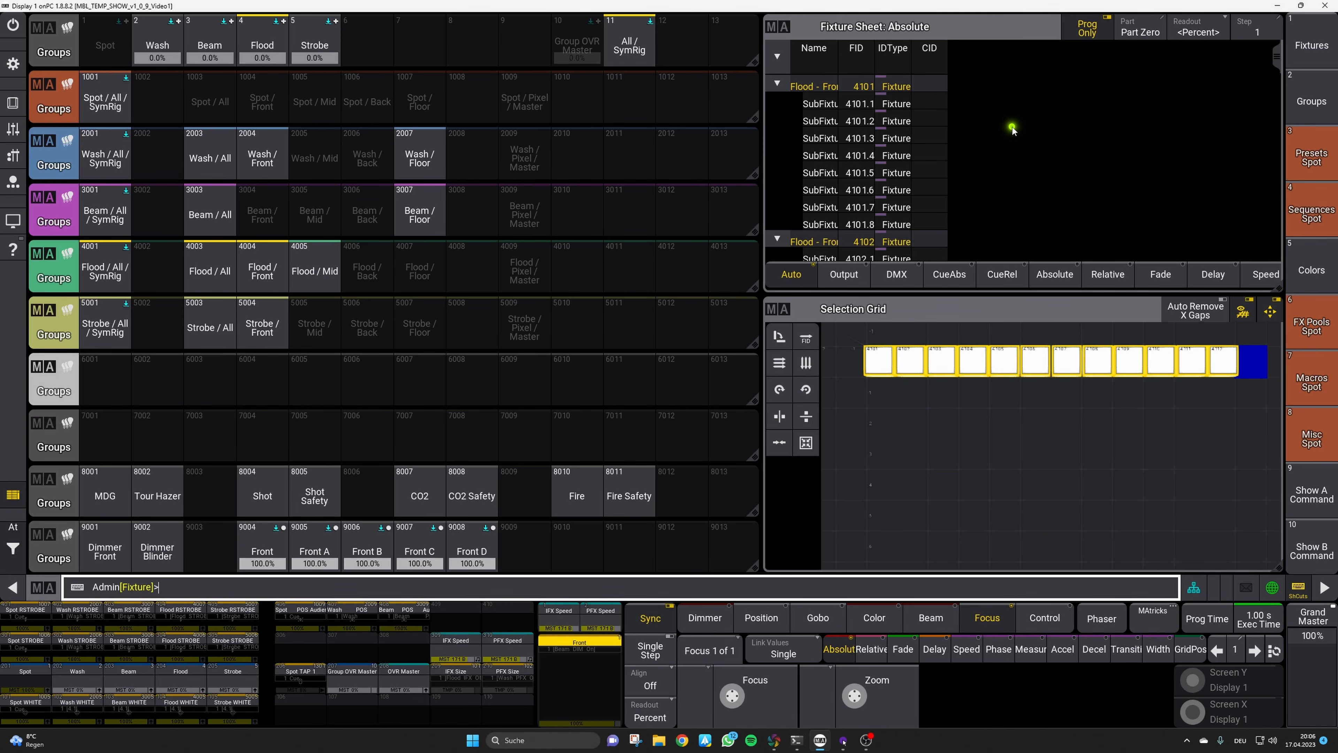
Store the flood selection to group 4009 Flood / Pixel / Master in Overwrite mode and clear the selection
{"action": "key", "text": "s"}
{"action": "left_click", "coordinate": [524, 266]}
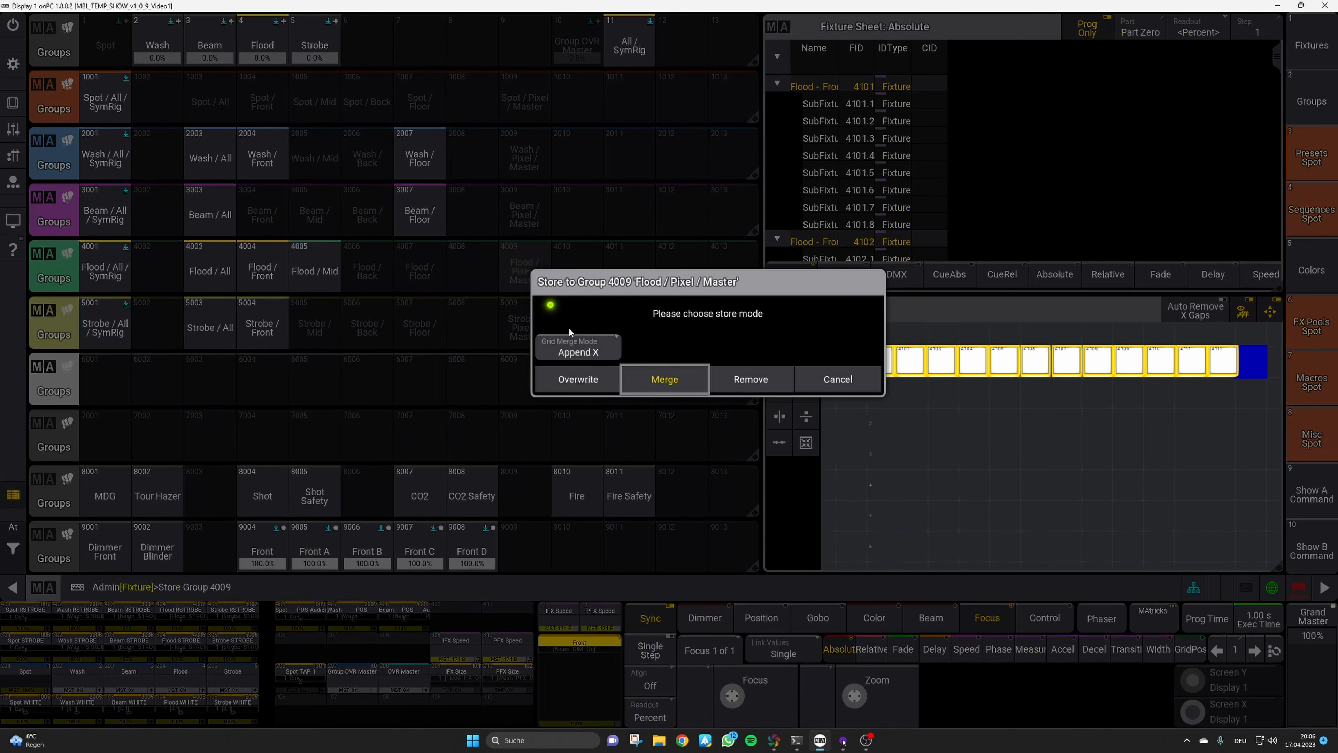
{"action": "left_click", "coordinate": [579, 380]}
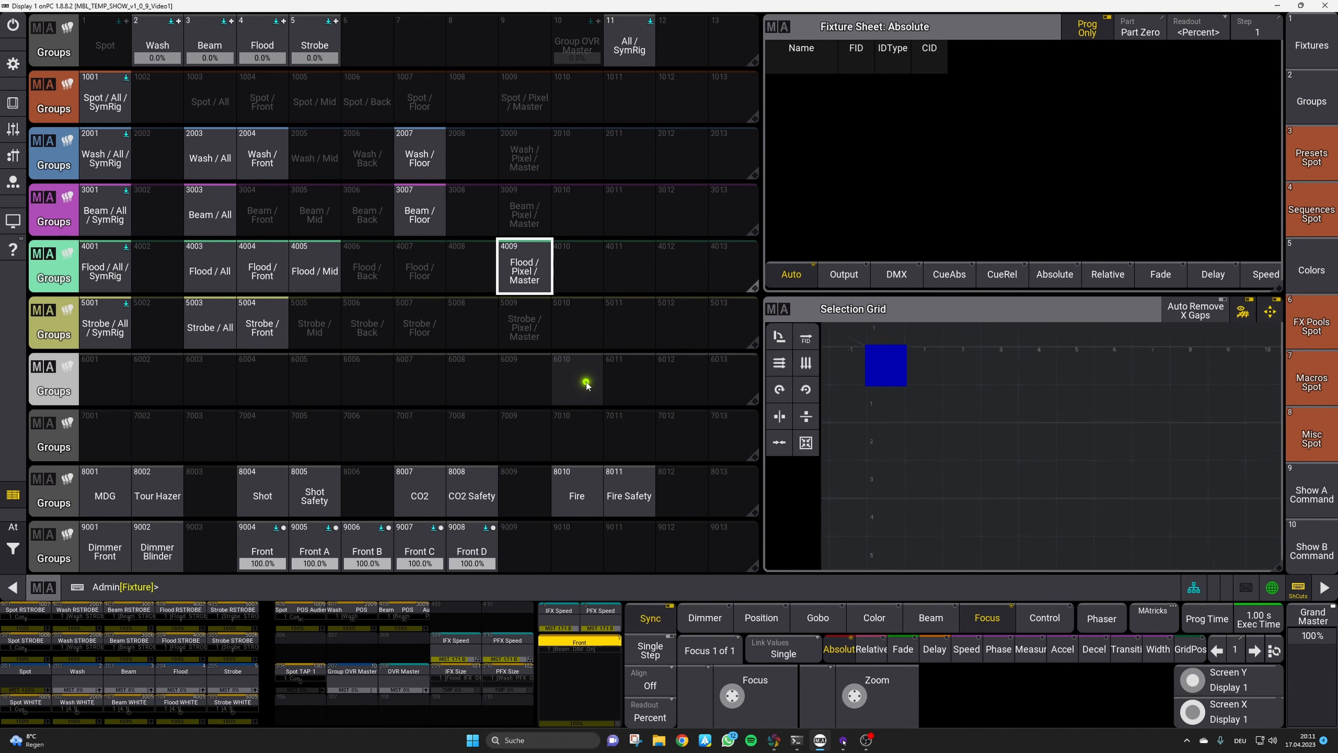
{"action": "key", "text": "c"}
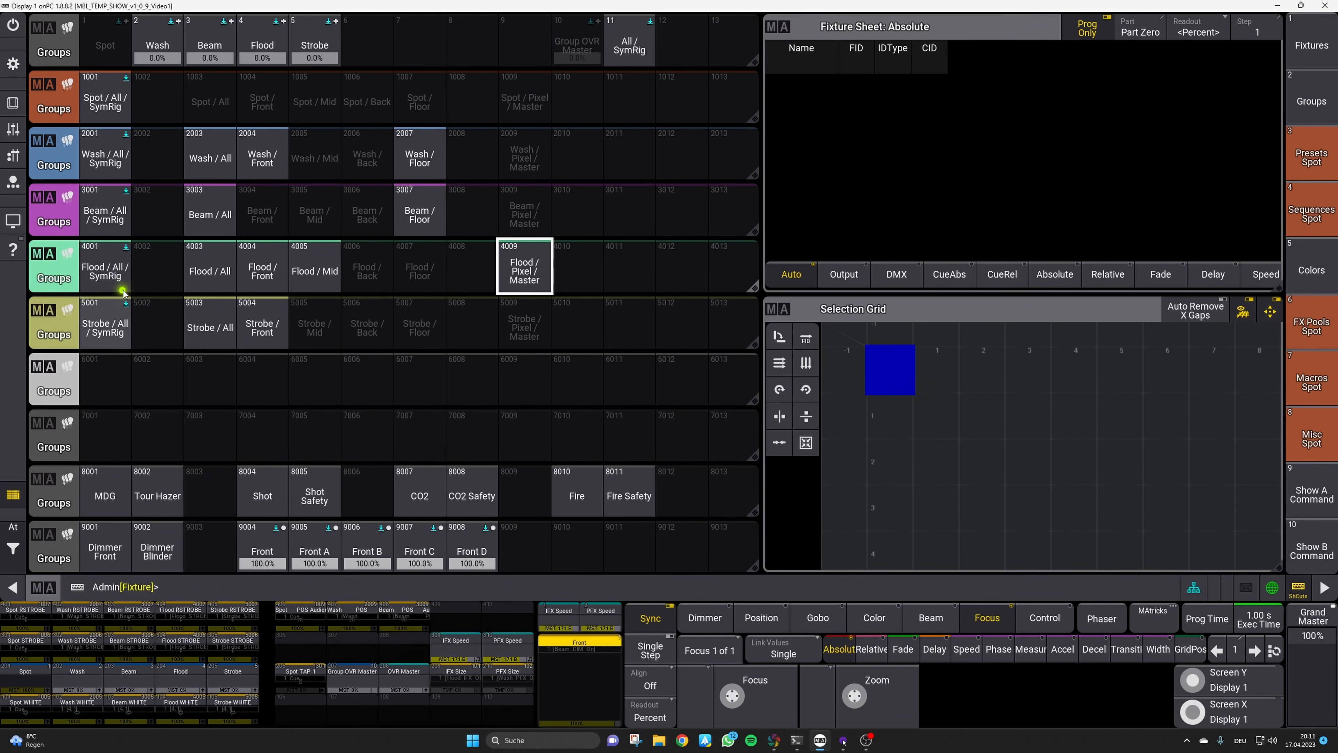
Turn off keyboard shortcuts and select a grid area from 0/0 thru column 15 with the Grid command
{"action": "left_click", "coordinate": [877, 287]}
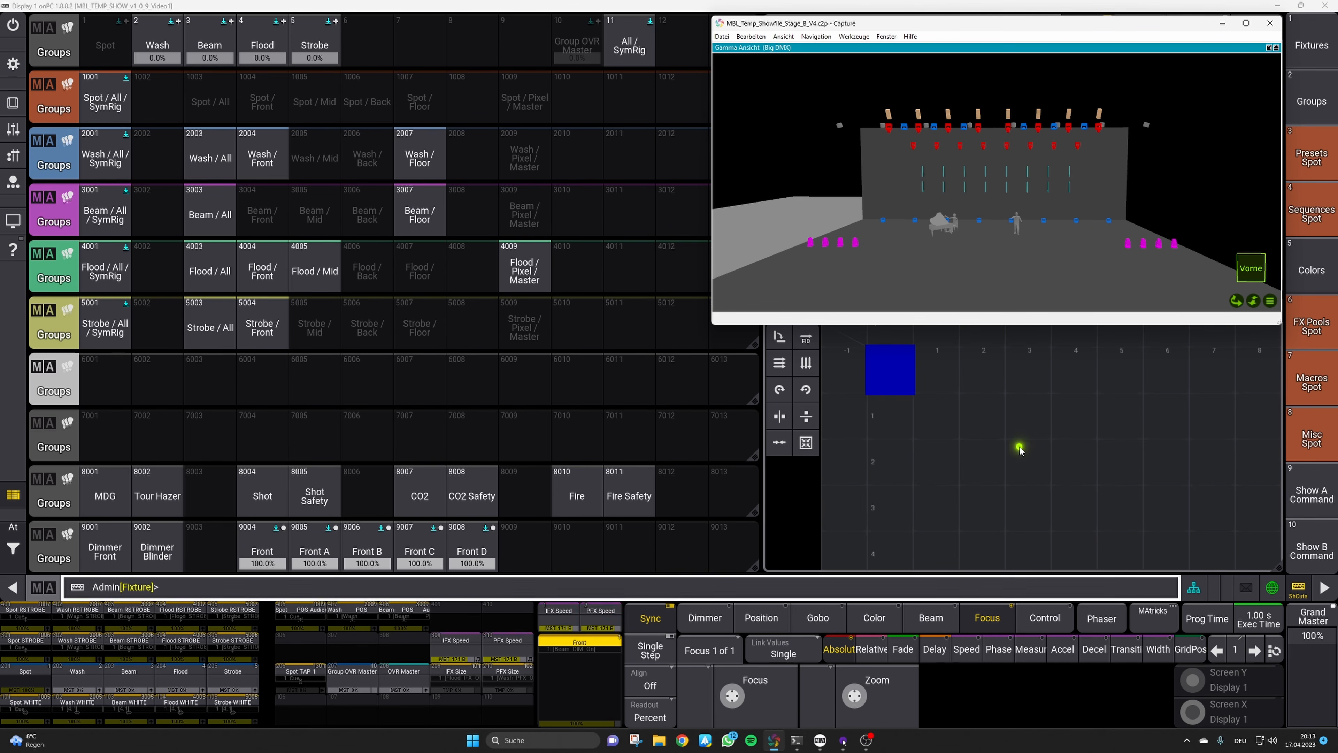
{"action": "left_click", "coordinate": [1300, 589]}
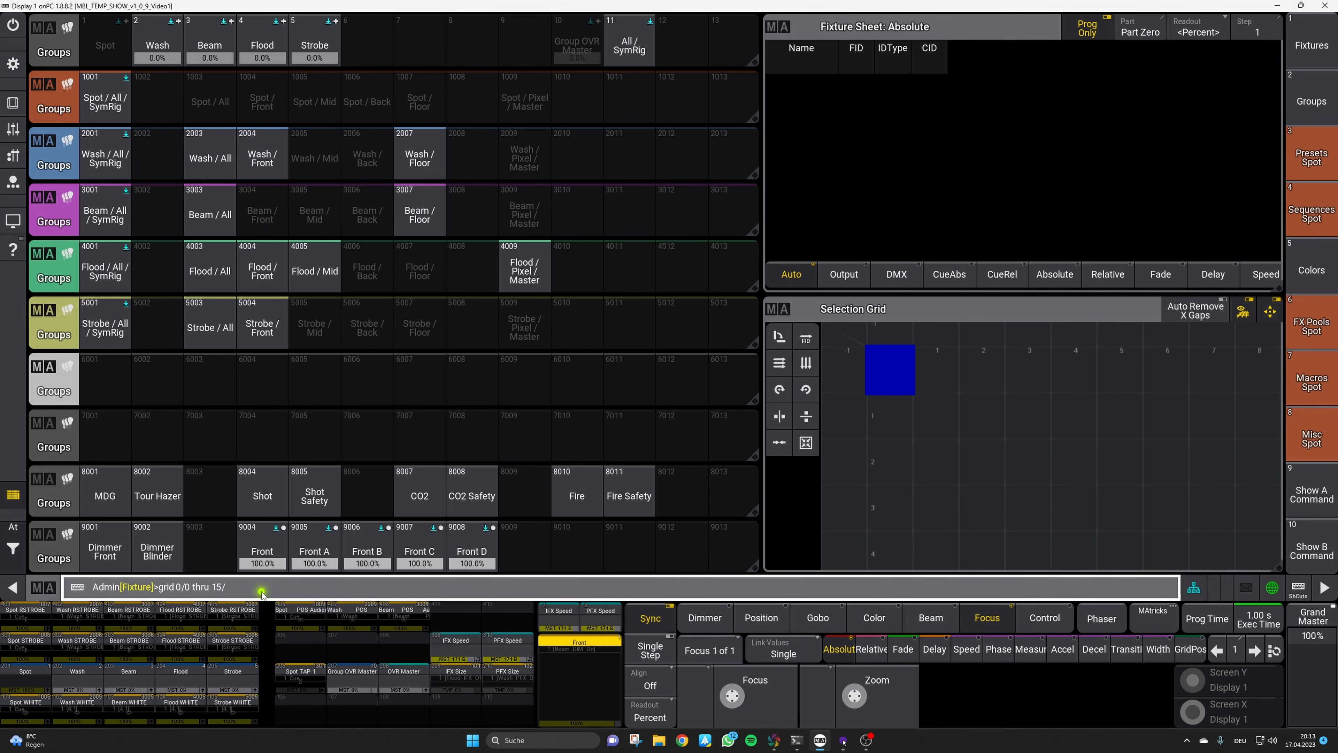
{"action": "key", "text": "Return"}
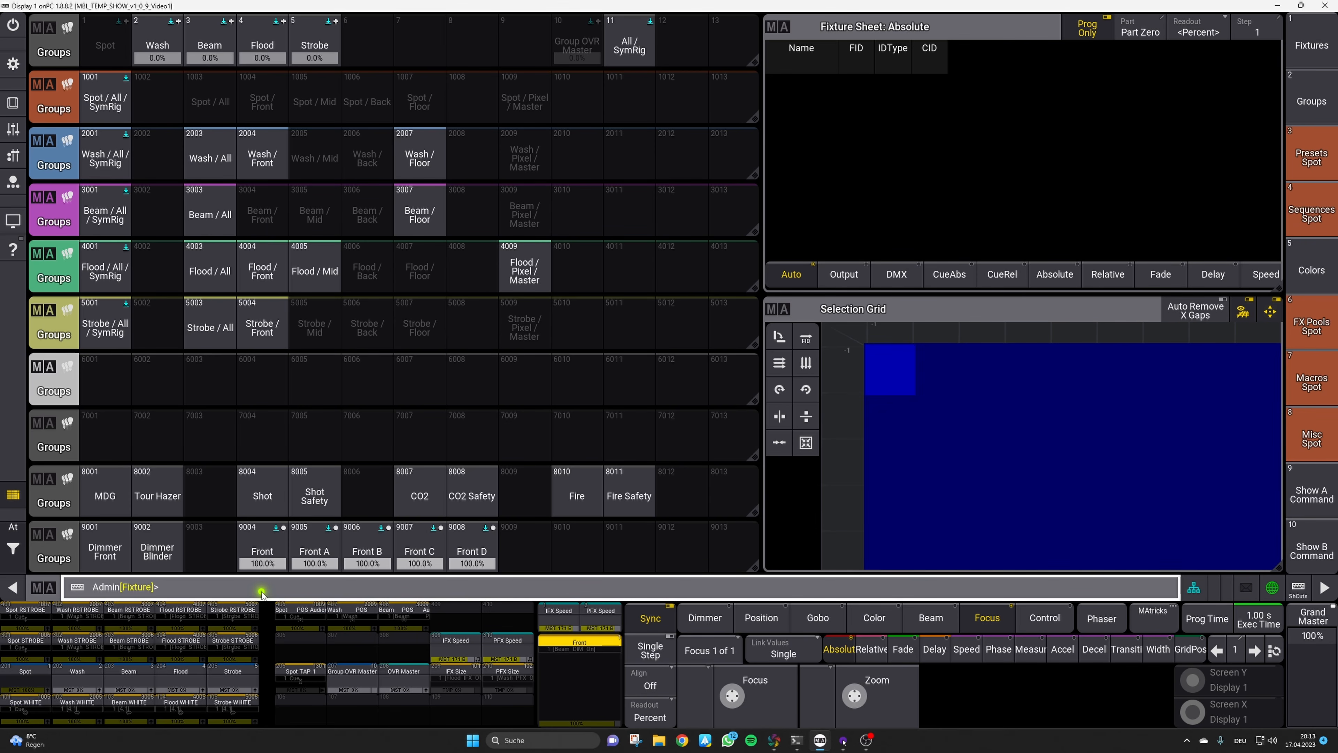
{"action": "scroll", "coordinate": [1049, 403], "scroll_direction": "down", "scroll_amount": 5}
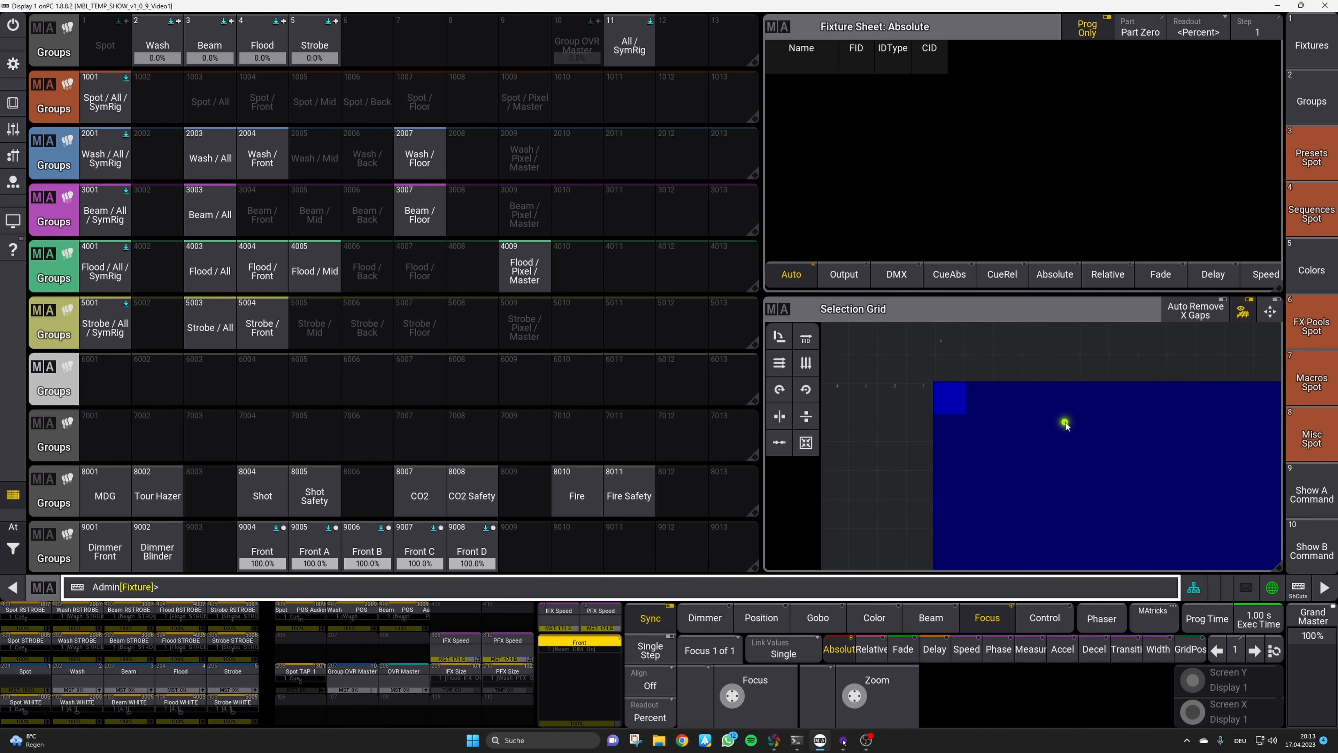
Select fixtures 4101 thru 4116 into the prepared 16-column area of the selection grid
{"action": "scroll", "coordinate": [1065, 422], "scroll_direction": "down", "scroll_amount": 1}
{"action": "left_click_drag", "start_coordinate": [1114, 468], "coordinate": [1025, 409]}
{"action": "scroll", "coordinate": [1027, 410], "scroll_direction": "down", "scroll_amount": 2}
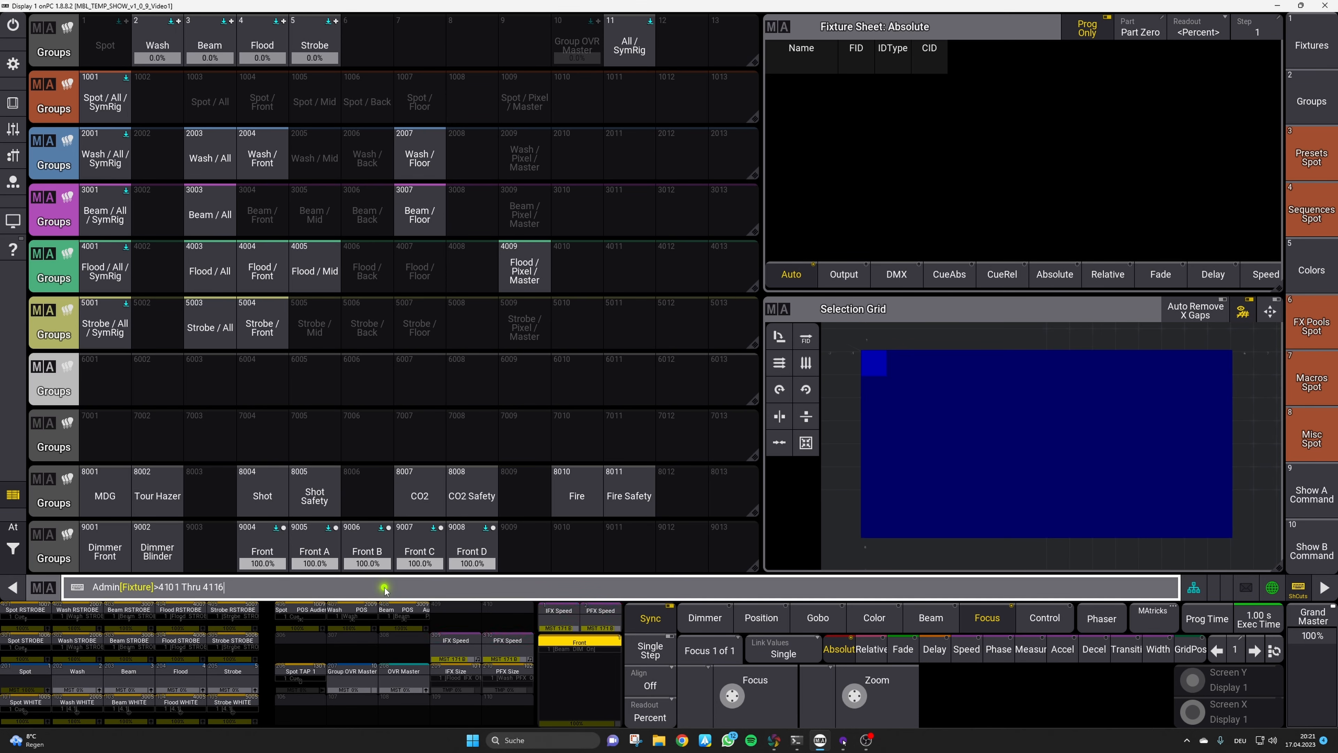
{"action": "key", "text": "Return"}
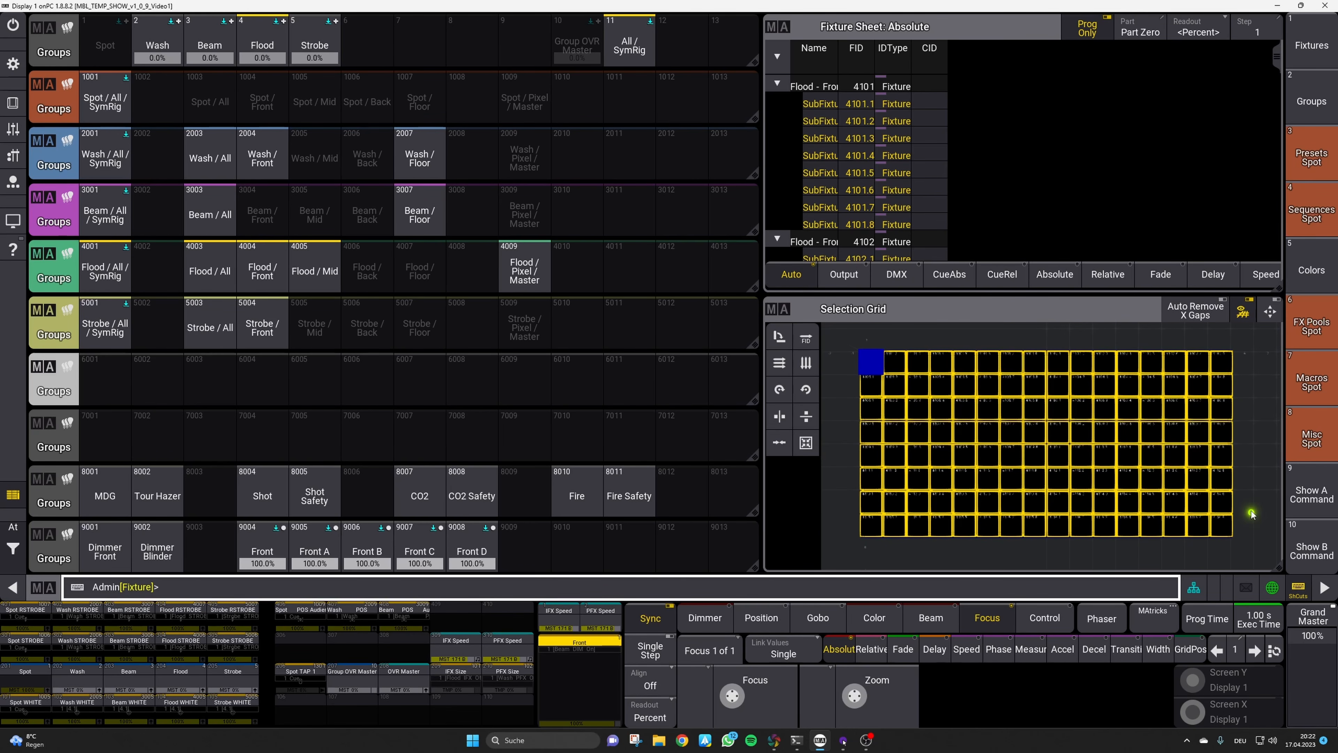
Check the flood rig in Capture, return to grandMA3 and reorient the flood selection grid to be 8 columns wide
{"action": "key", "text": "alt+Tab"}
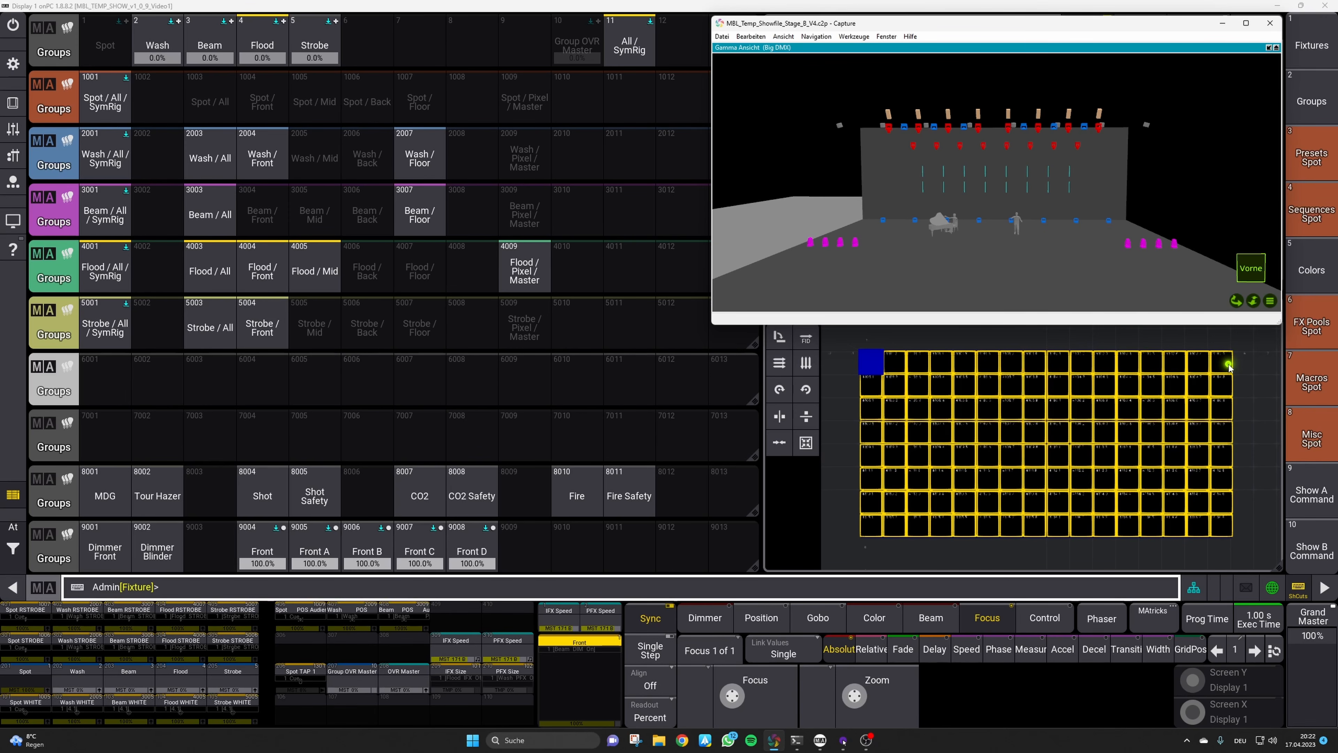
{"action": "left_click", "coordinate": [781, 337]}
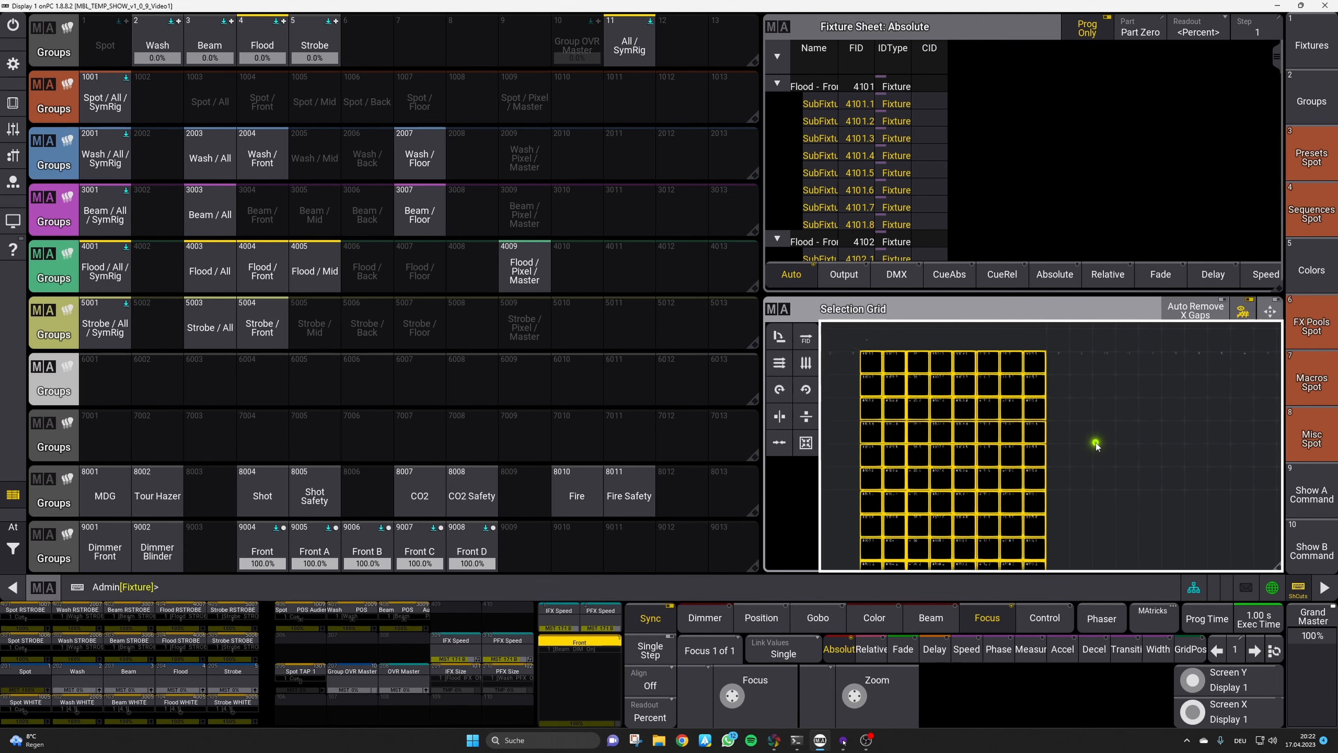
{"action": "scroll", "coordinate": [1097, 452], "scroll_direction": "down", "scroll_amount": 4}
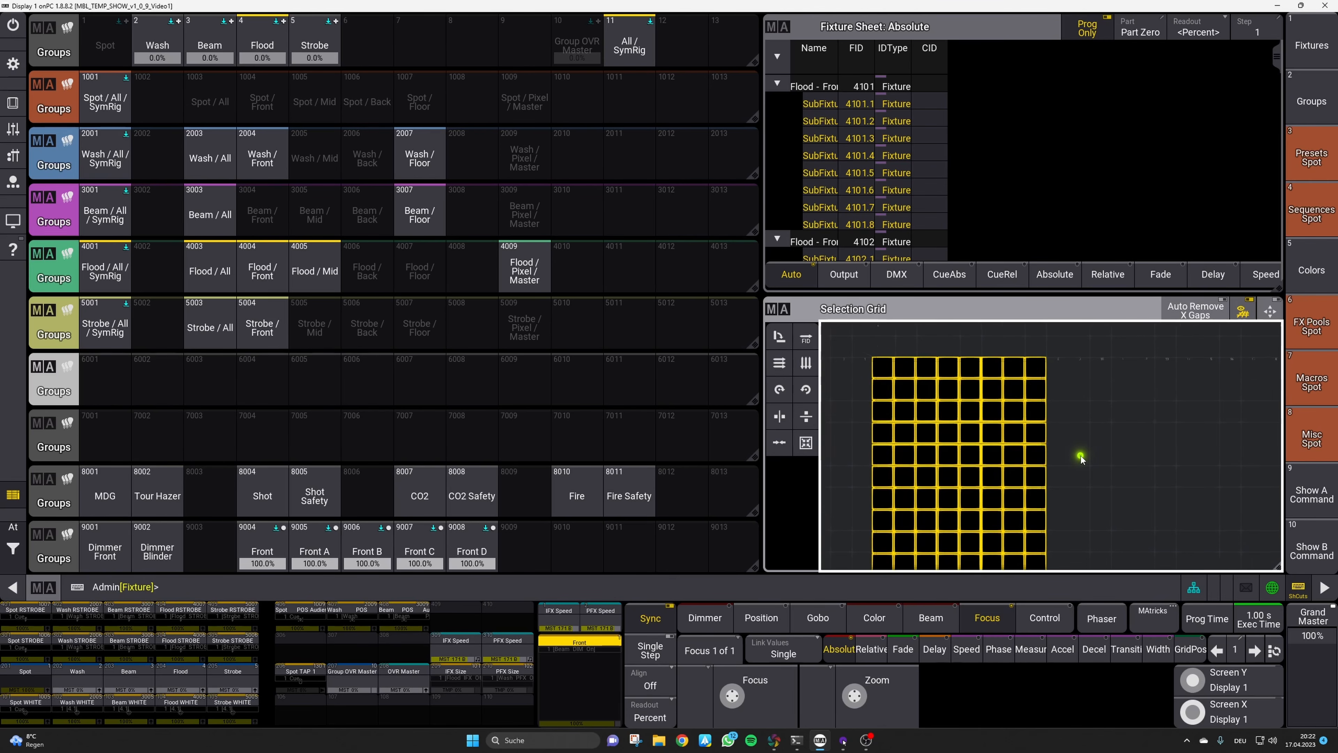
{"action": "scroll", "coordinate": [1077, 454], "scroll_direction": "down", "scroll_amount": 4}
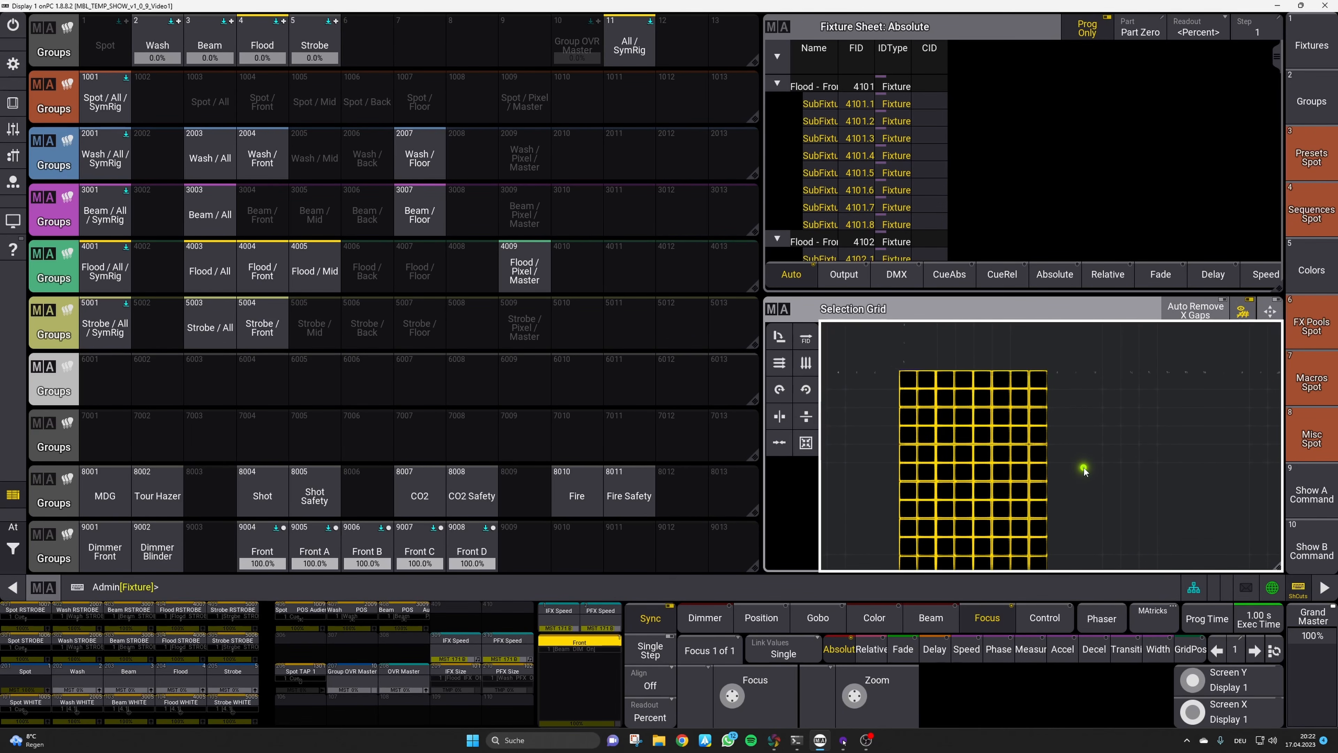
{"action": "scroll", "coordinate": [1064, 456], "scroll_direction": "down", "scroll_amount": 4}
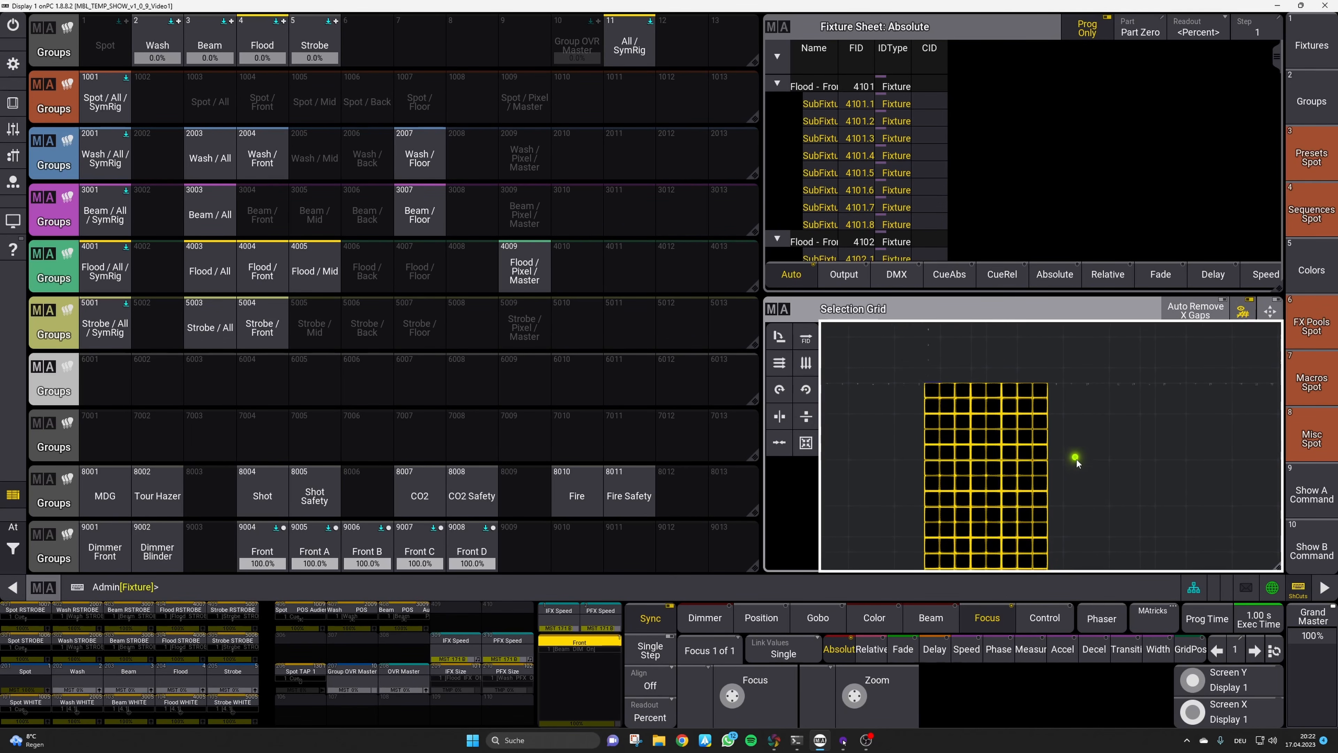
{"action": "mouse_move", "coordinate": [1103, 411]}
{"action": "left_mouse_down"}
{"action": "mouse_move", "coordinate": [1106, 283]}
{"action": "mouse_move", "coordinate": [1100, 420]}
{"action": "left_mouse_up"}
{"action": "scroll", "coordinate": [1100, 420], "scroll_direction": "down", "scroll_amount": 1}
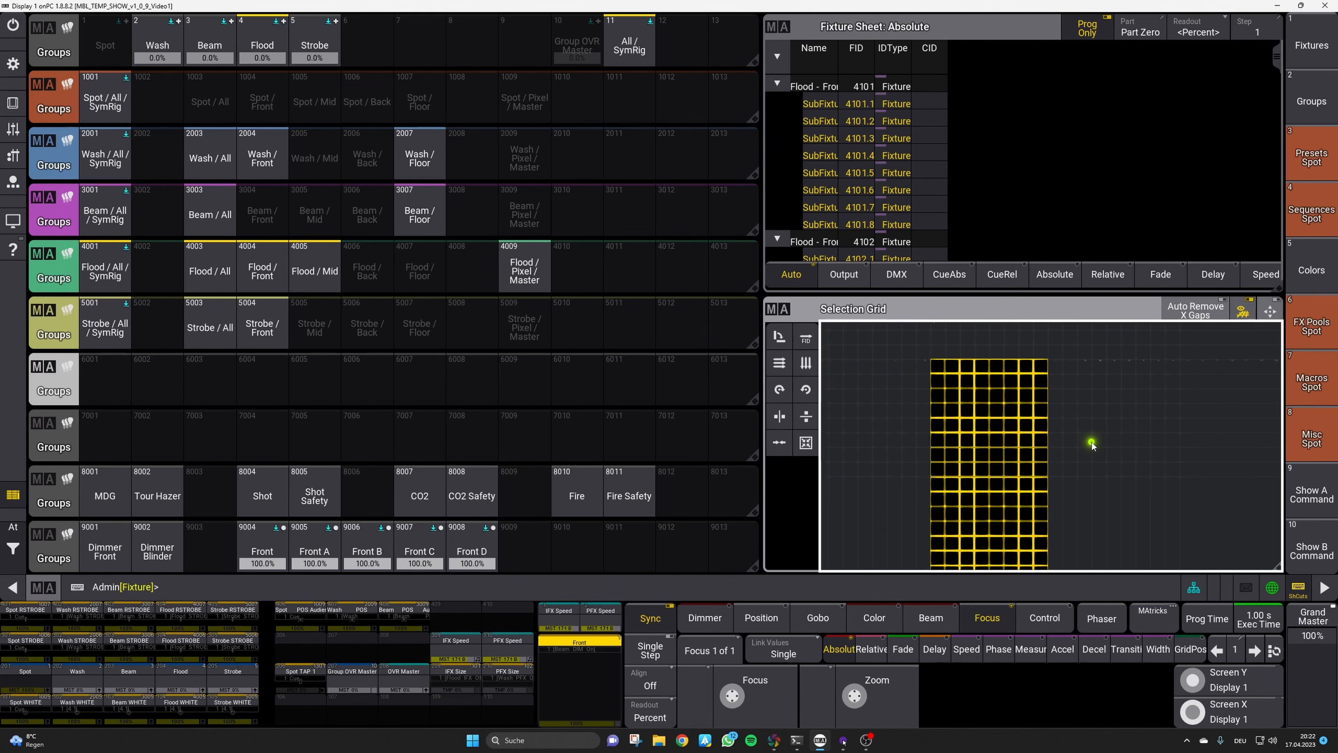
{"action": "scroll", "coordinate": [1090, 442], "scroll_direction": "down", "scroll_amount": 1}
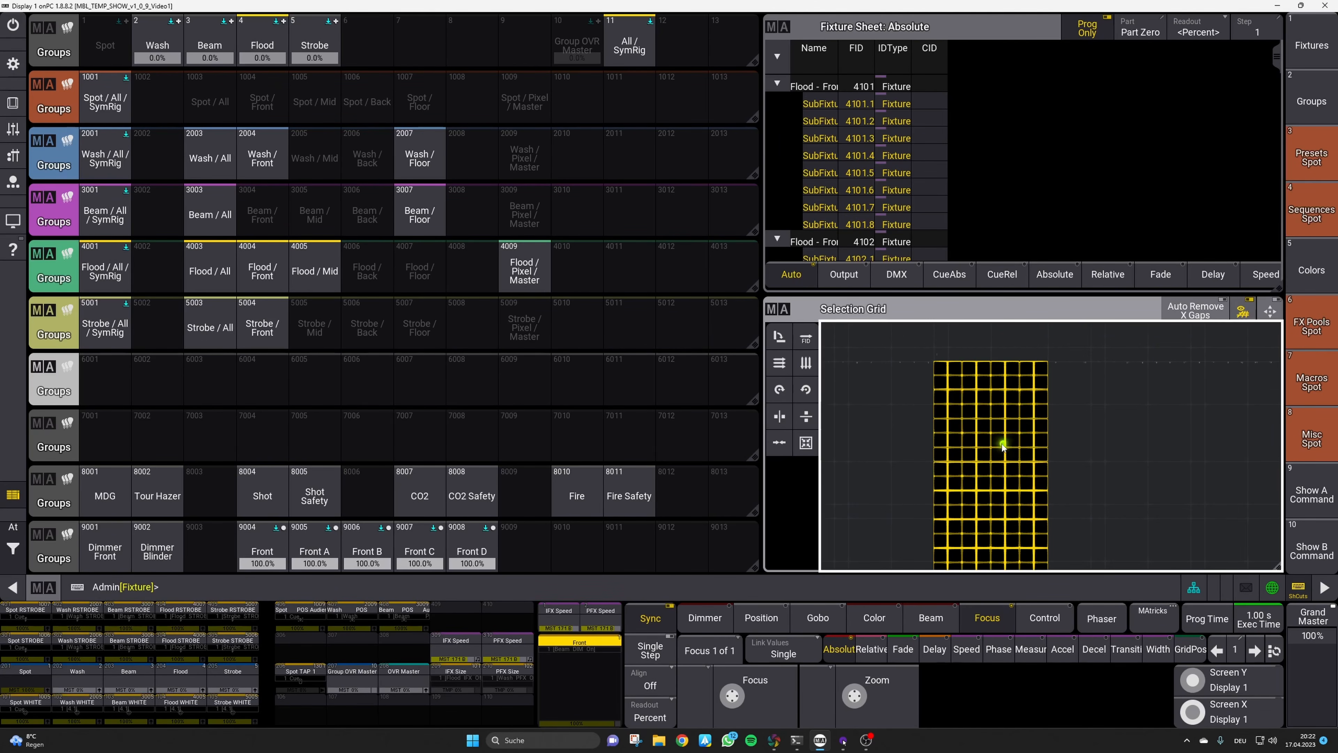
Store the flood selection grid to group 4001 Flood / All / SymRig in Overwrite mode and clear the selection
{"action": "left_click", "coordinate": [95, 285]}
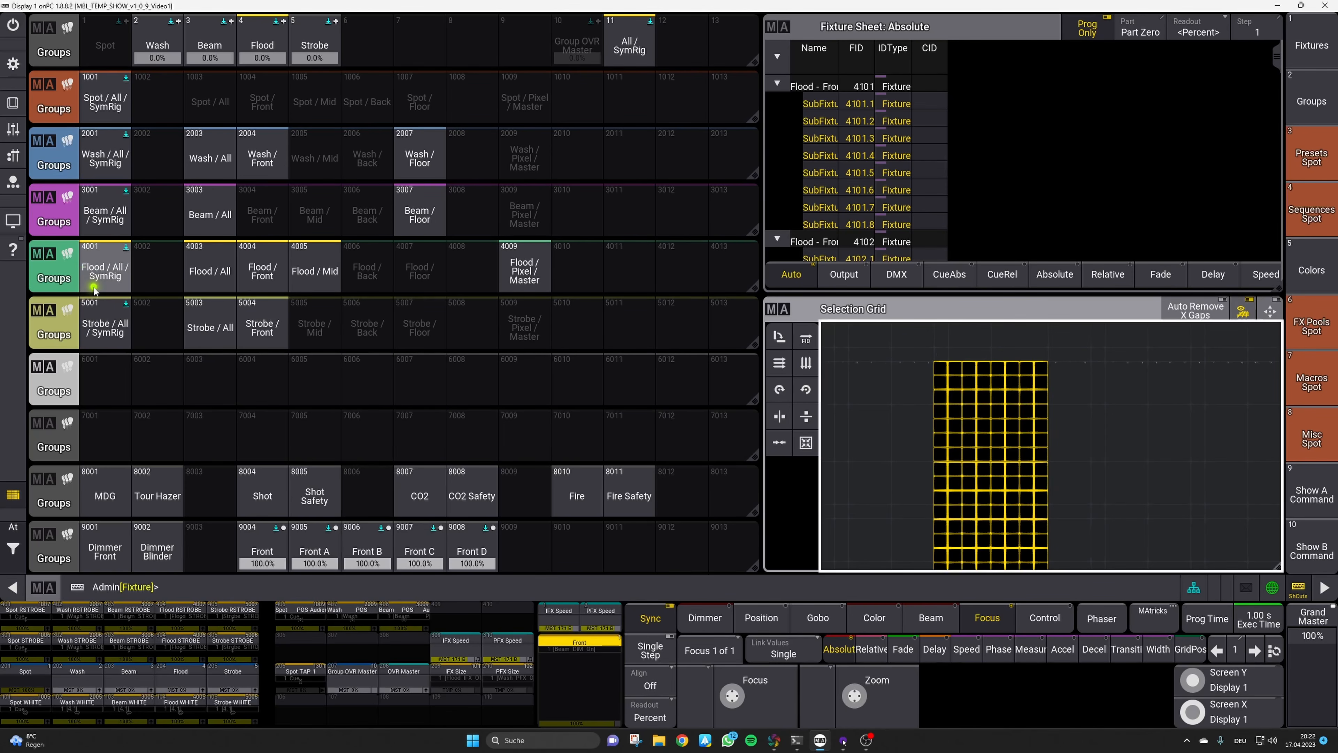
{"action": "key", "text": "s"}
{"action": "left_click", "coordinate": [114, 287]}
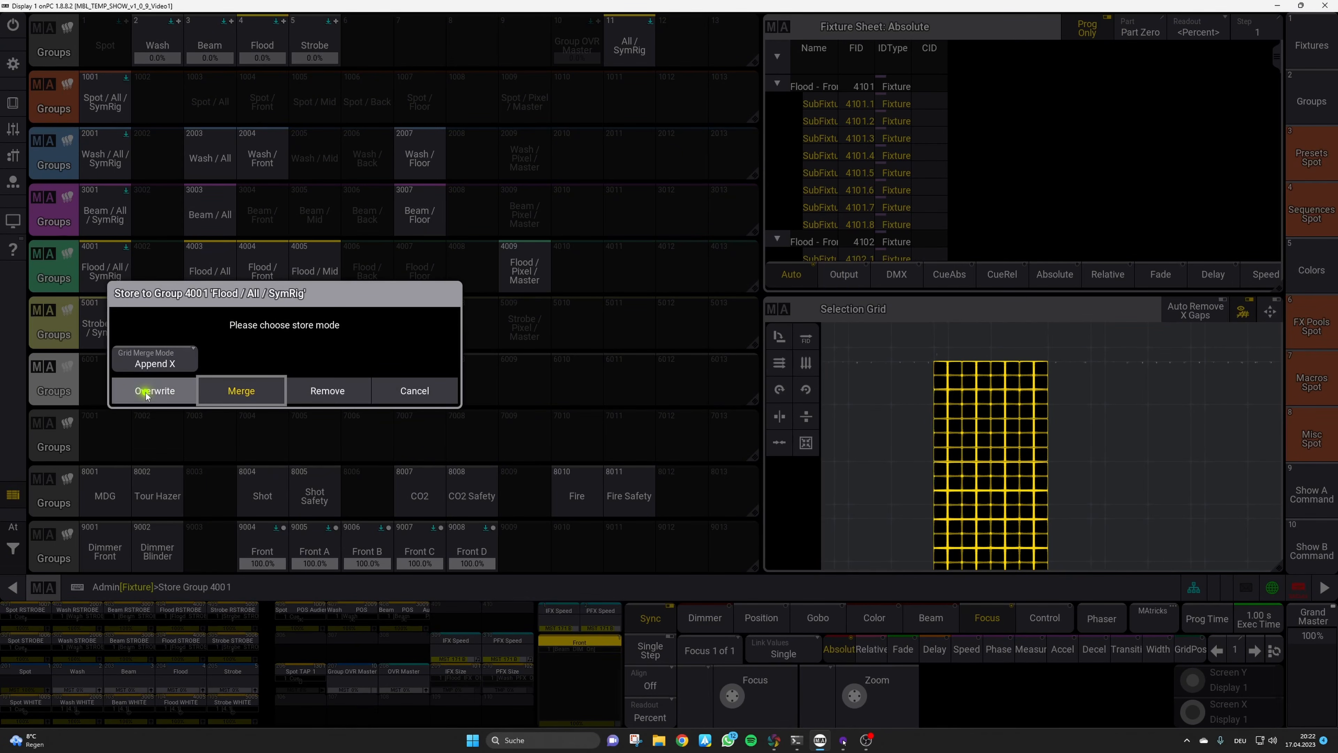
{"action": "left_click", "coordinate": [146, 393]}
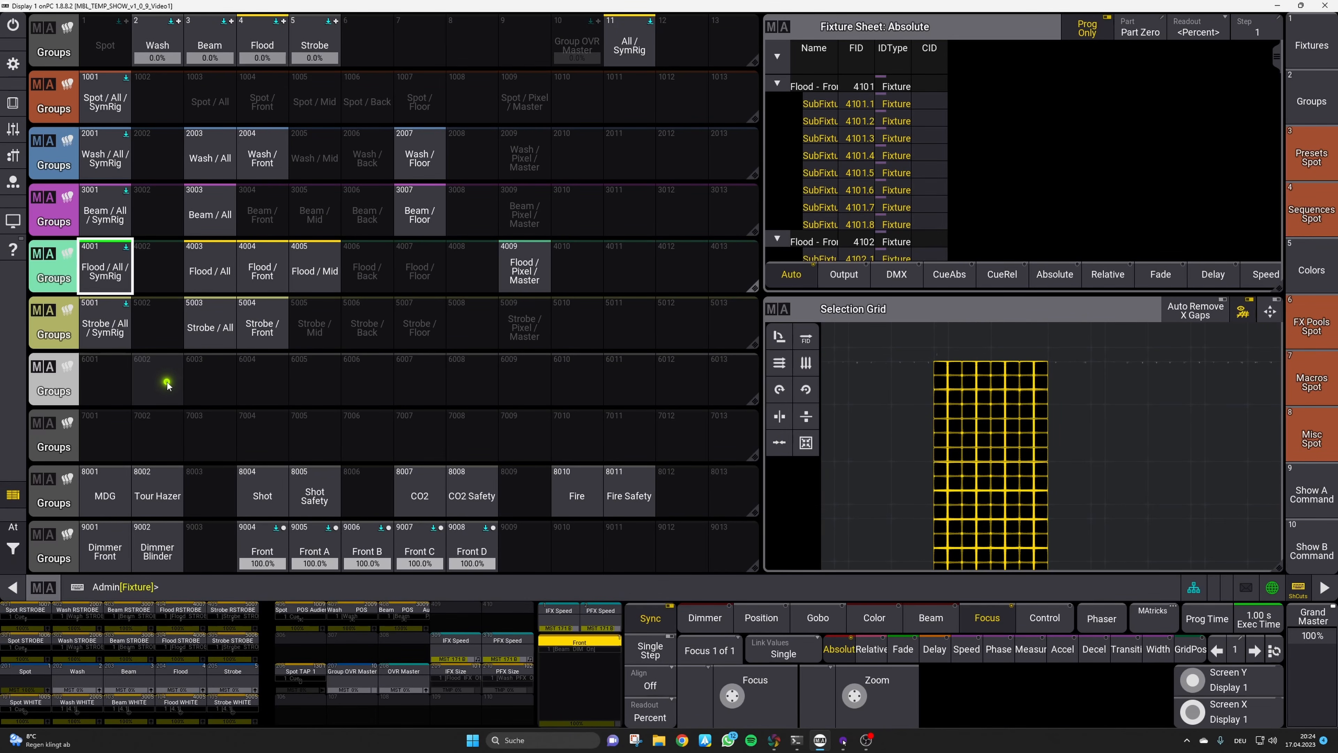
{"action": "key", "text": "Escape"}
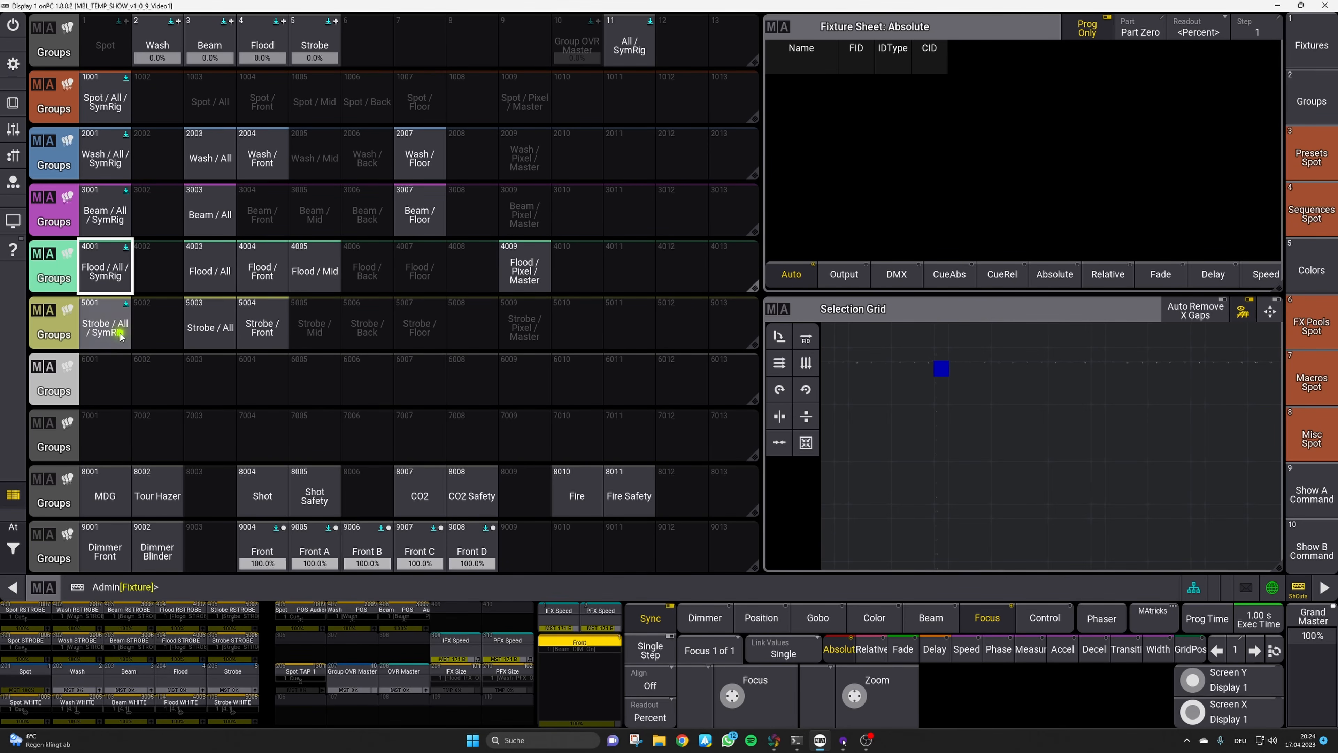
Compress the selection grid of group 5001 Strobe / All / SymRig and store it back in Overwrite mode
{"action": "left_click", "coordinate": [108, 328]}
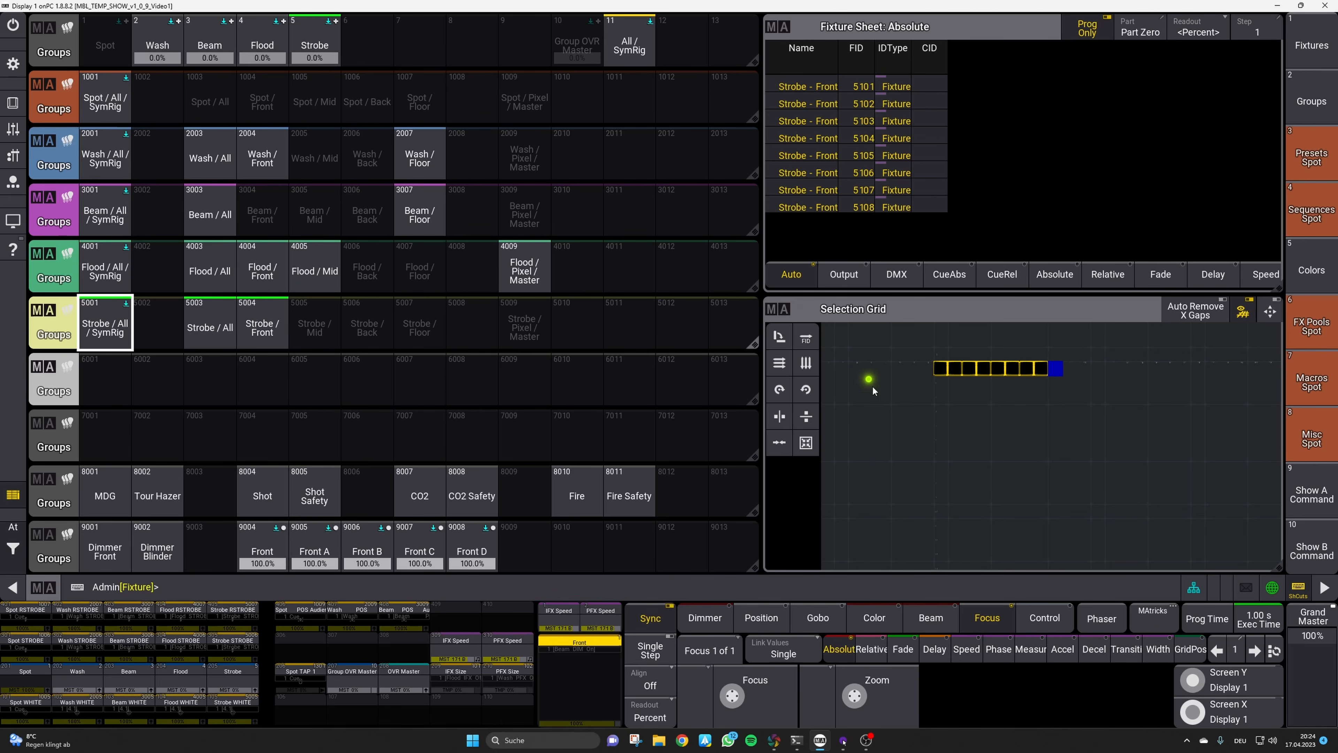
{"action": "left_click", "coordinate": [808, 445]}
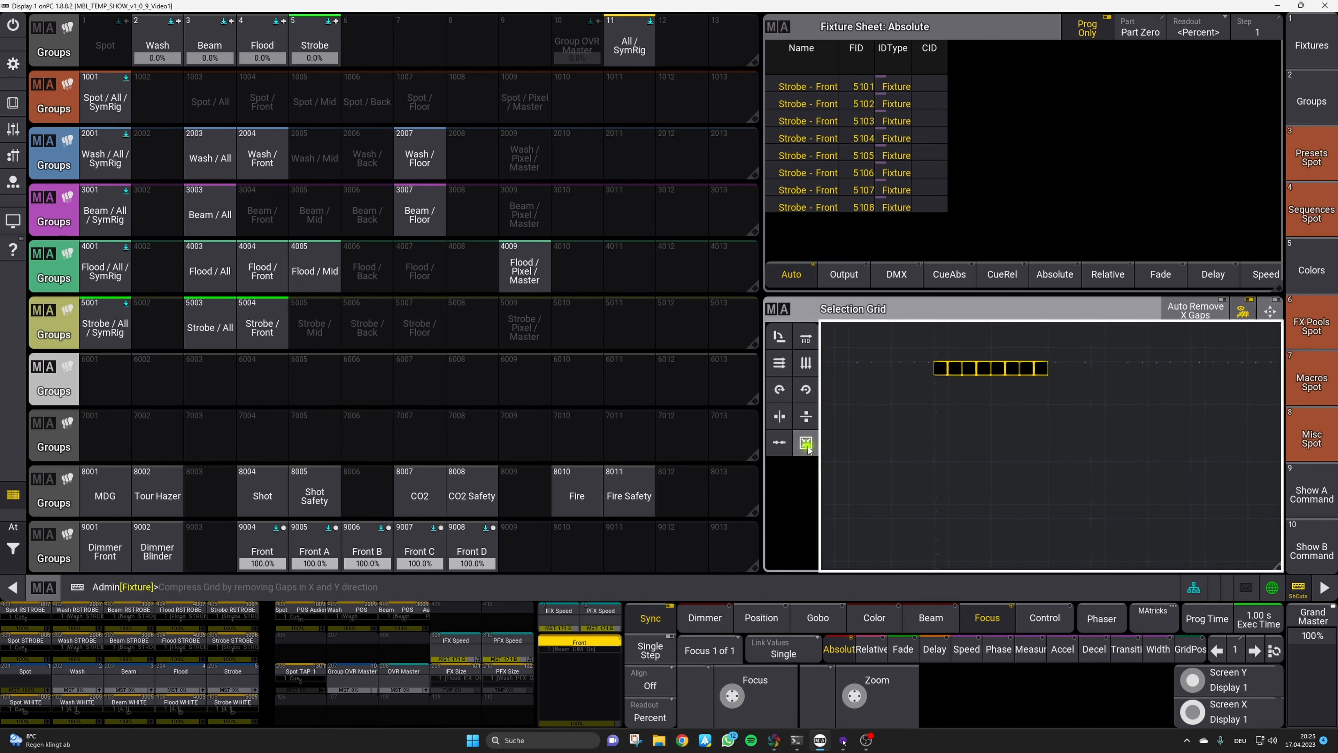
{"action": "key", "text": "s"}
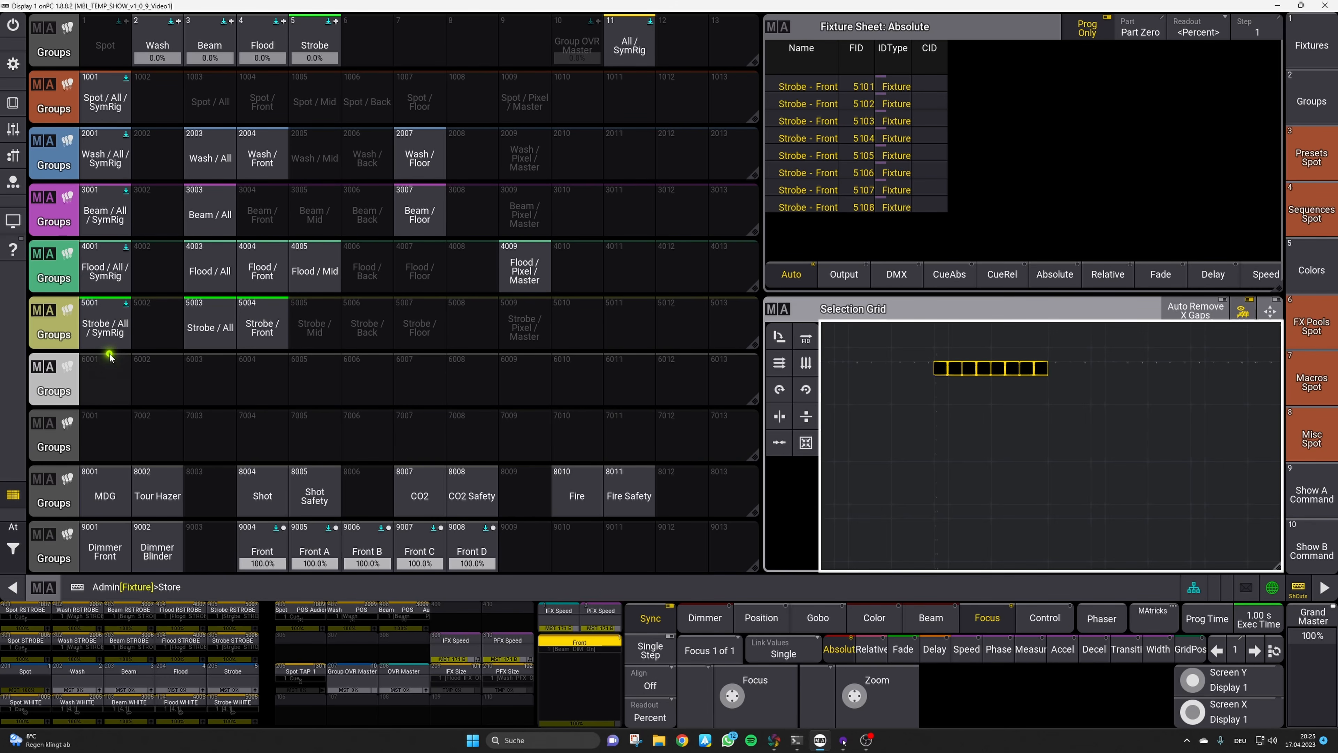
{"action": "left_click", "coordinate": [109, 343]}
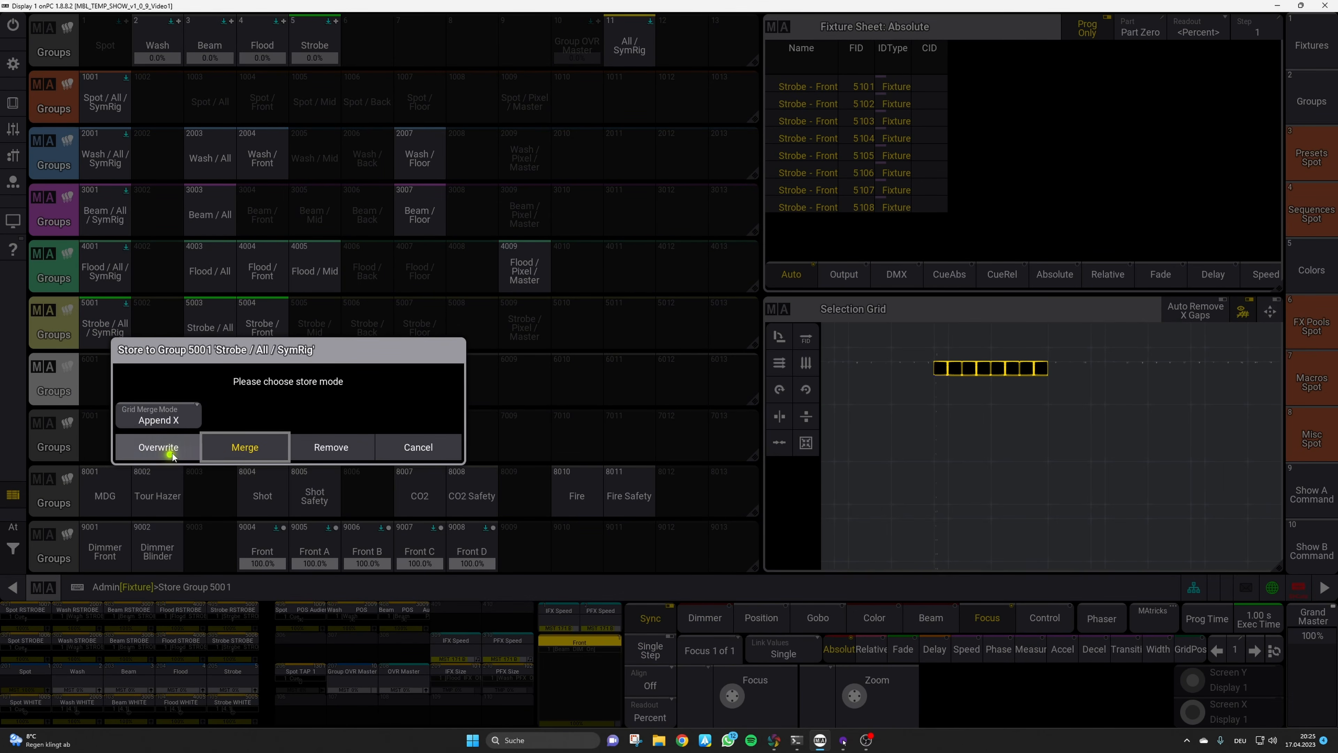
{"action": "left_click", "coordinate": [170, 454]}
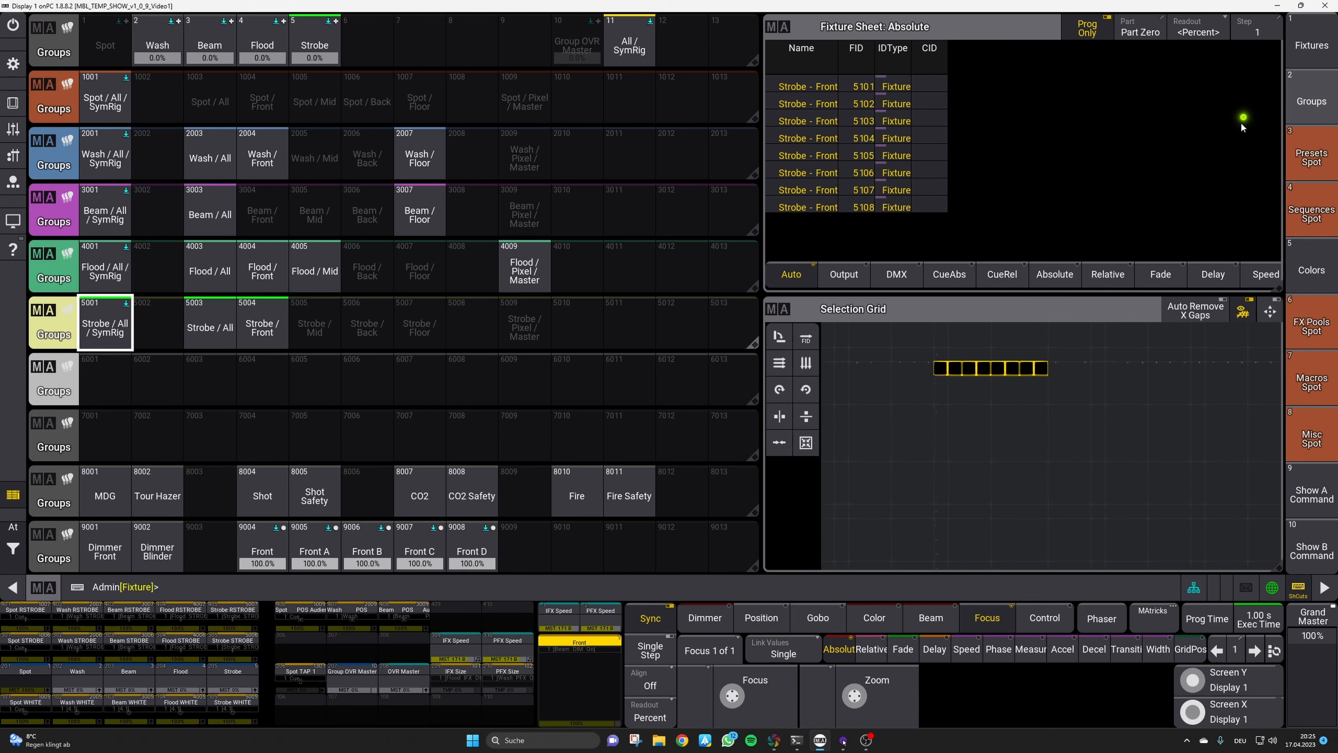
Open the Presets Spot view and examine its position, gobo and effect-off presets along with the playback controls
{"action": "left_click", "coordinate": [1314, 170]}
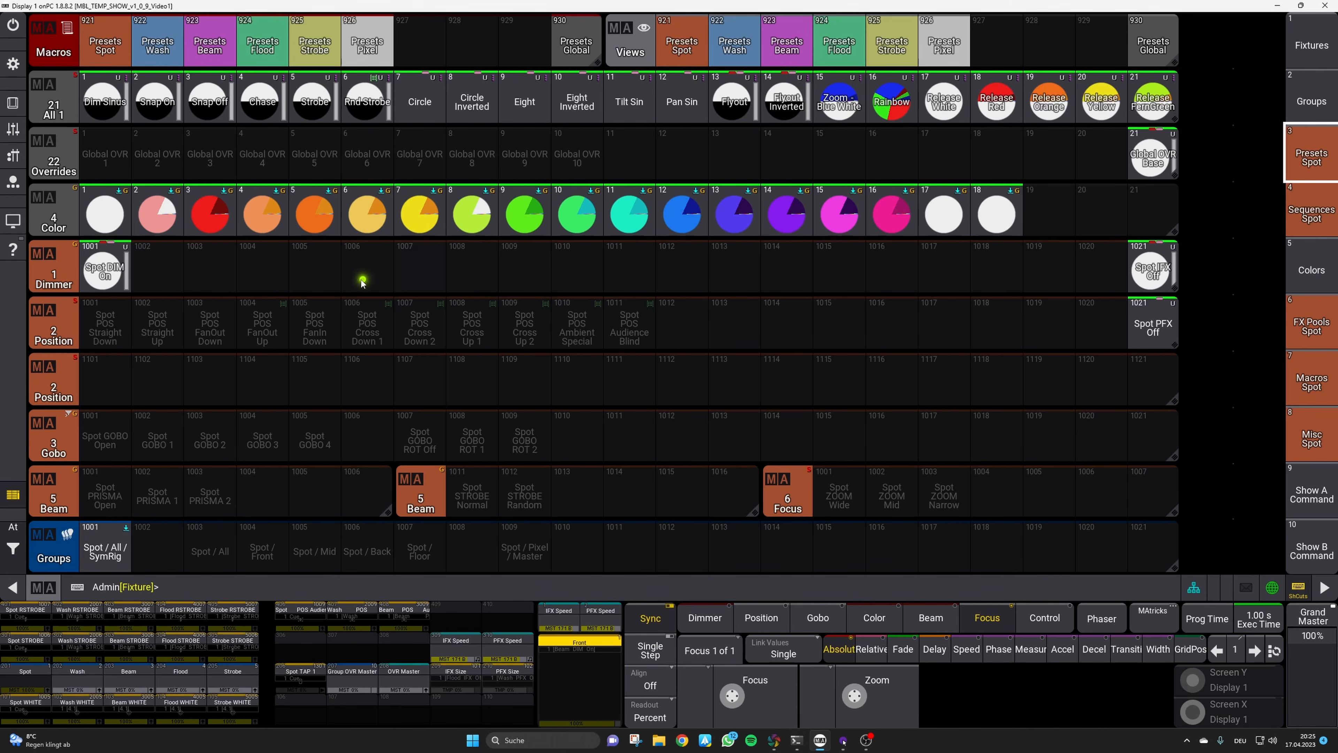
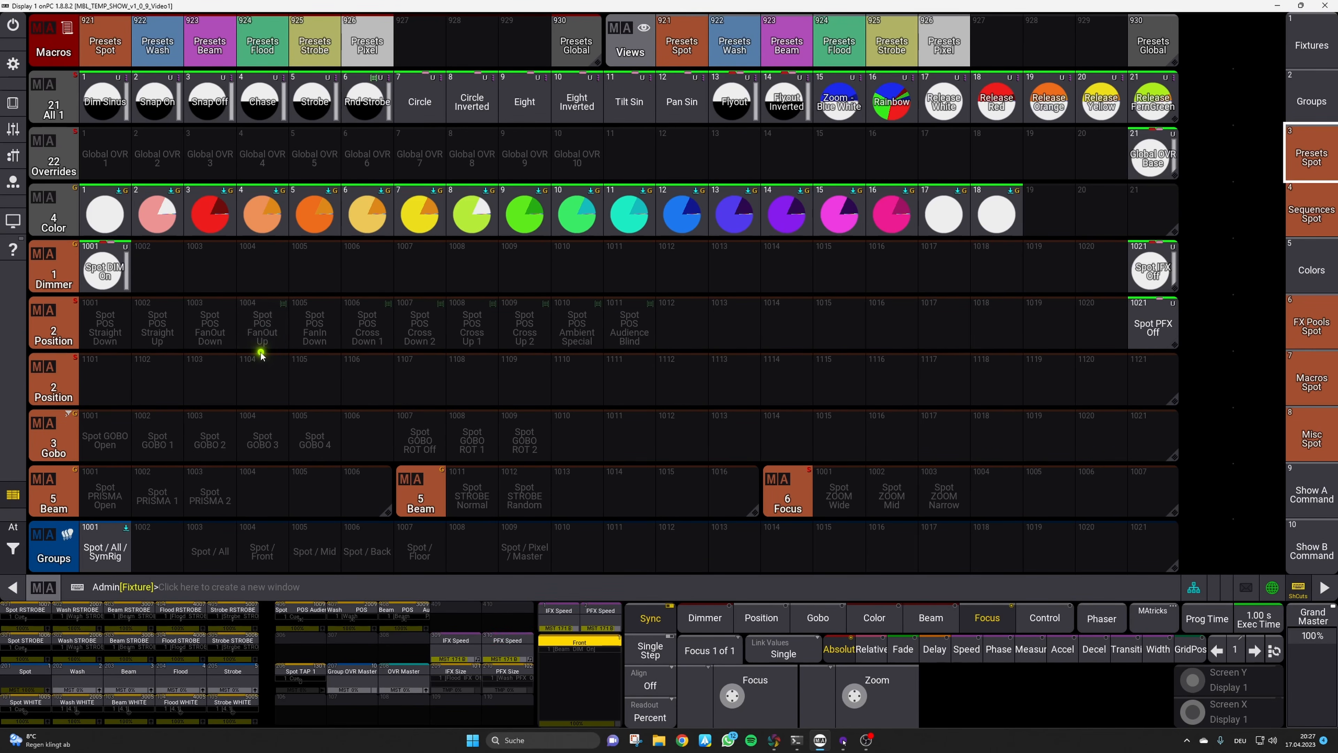
{"action": "left_click", "coordinate": [127, 332]}
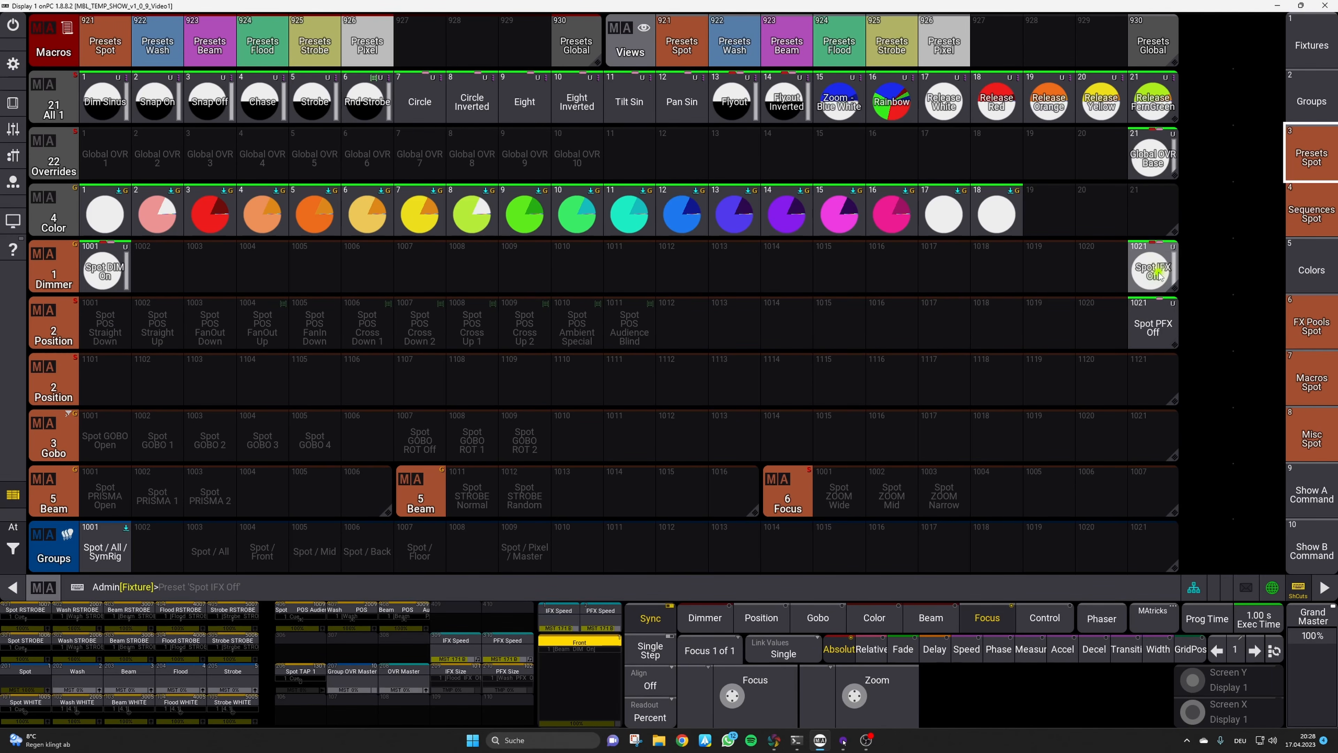
{"action": "left_click", "coordinate": [1149, 341]}
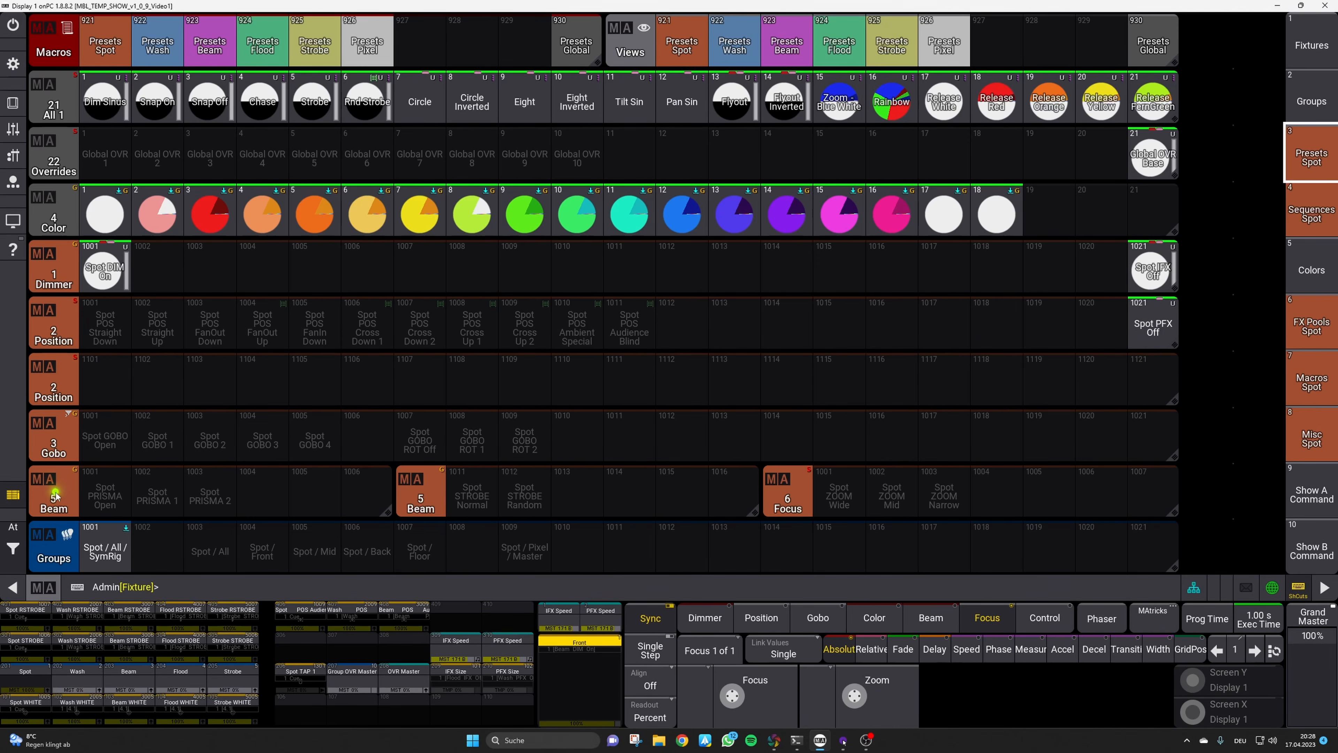
{"action": "left_click", "coordinate": [110, 444]}
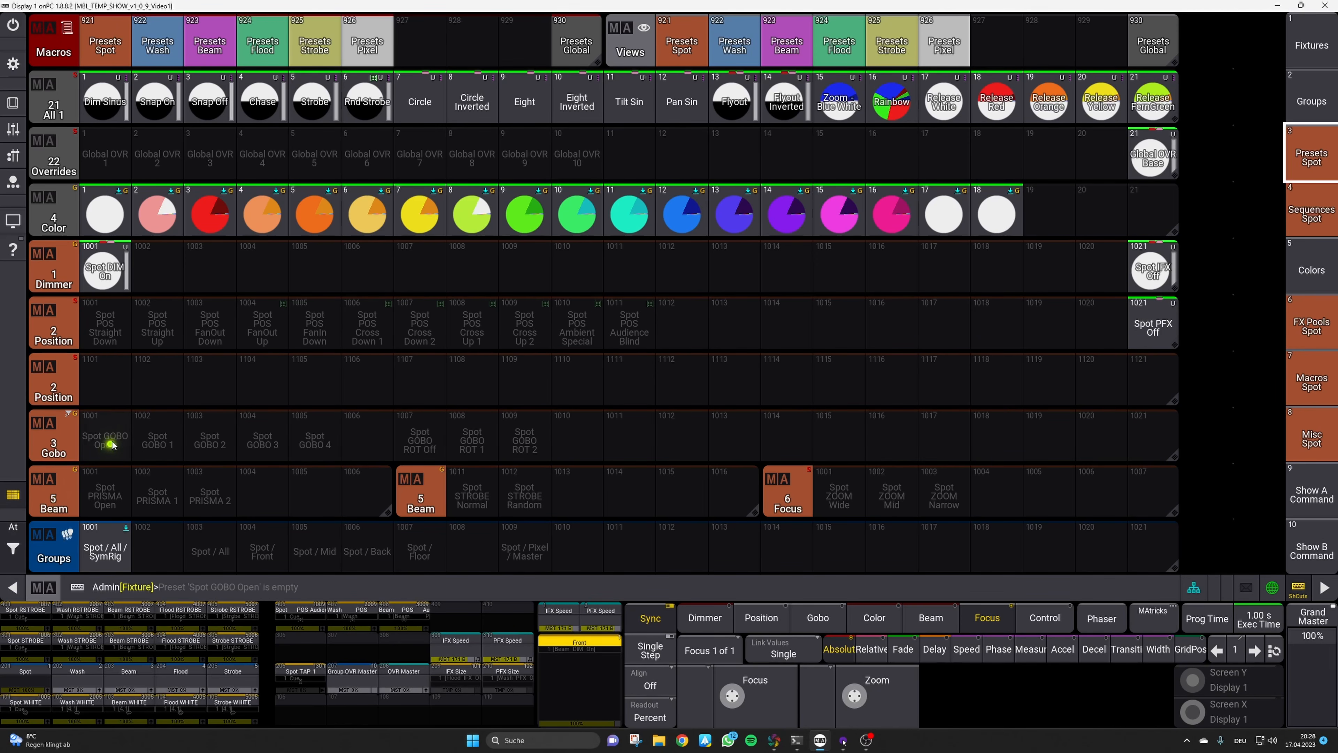
{"action": "left_click", "coordinate": [111, 345]}
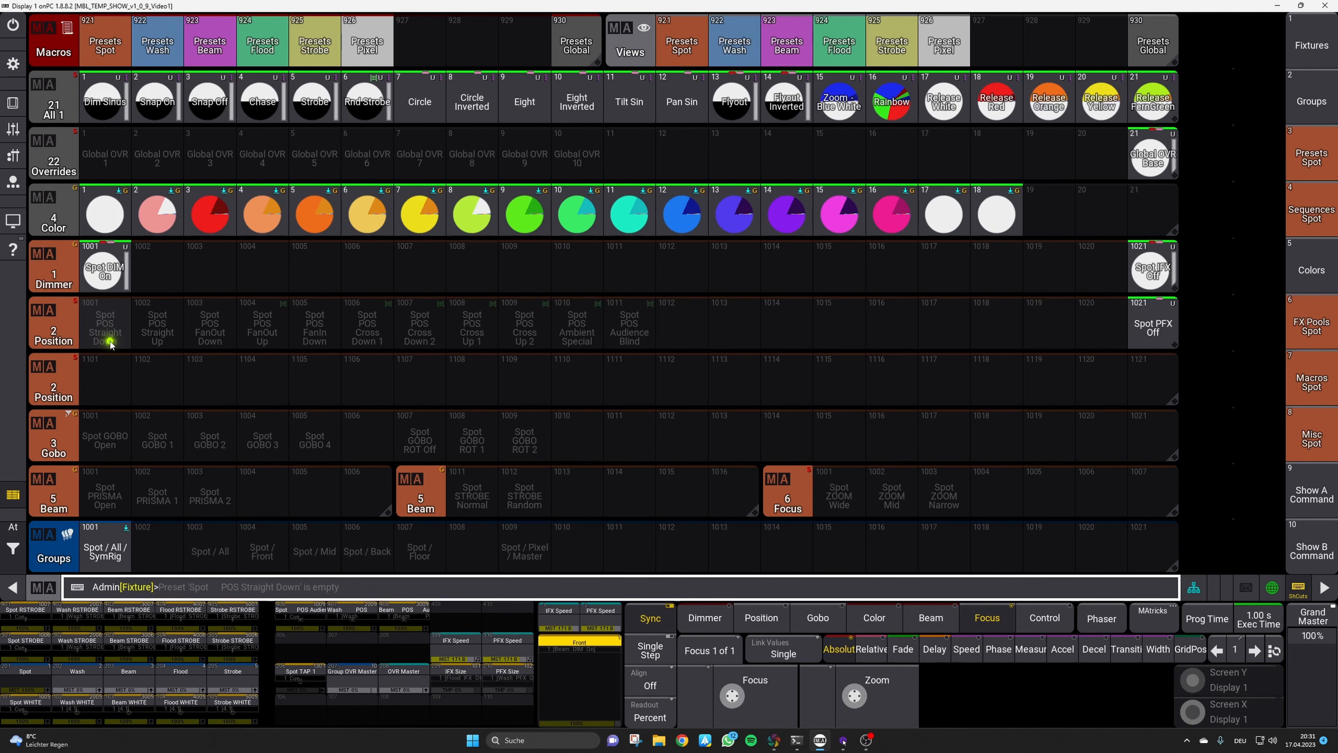
{"action": "left_click", "coordinate": [13, 155]}
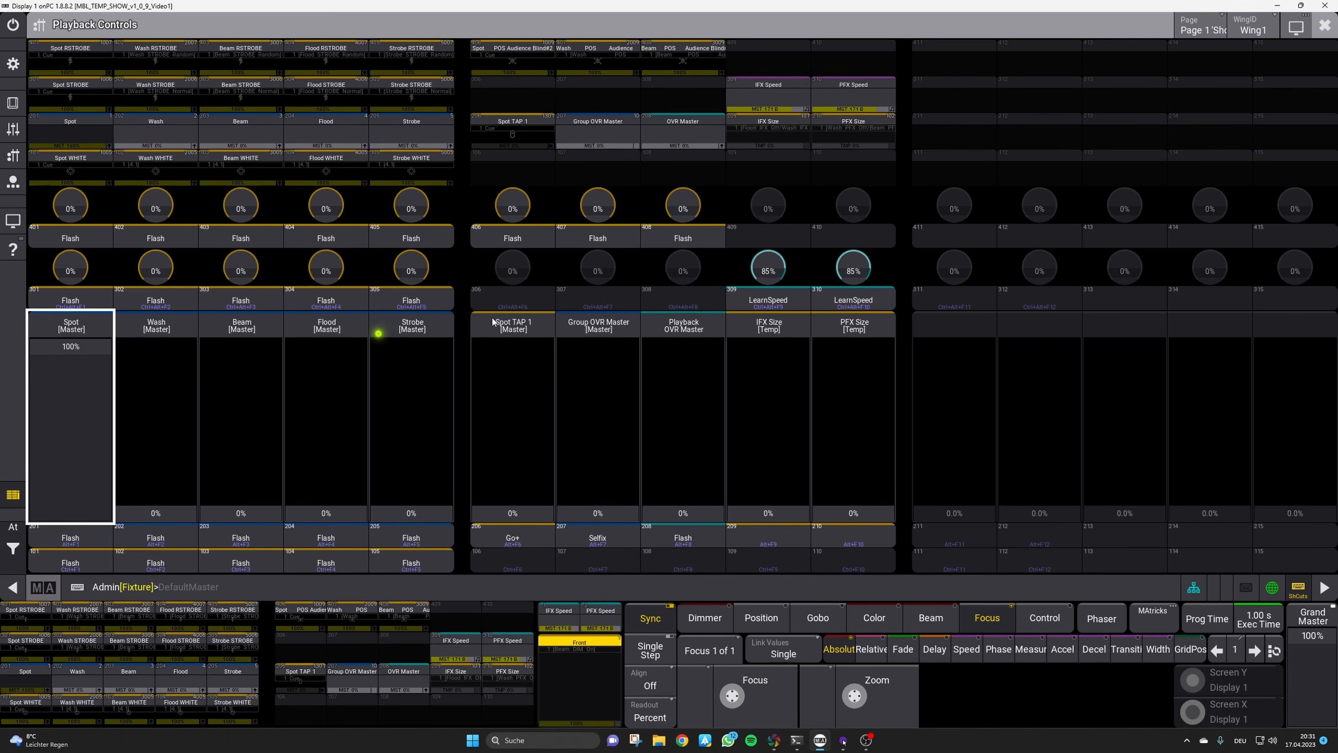
{"action": "left_click", "coordinate": [1326, 25]}
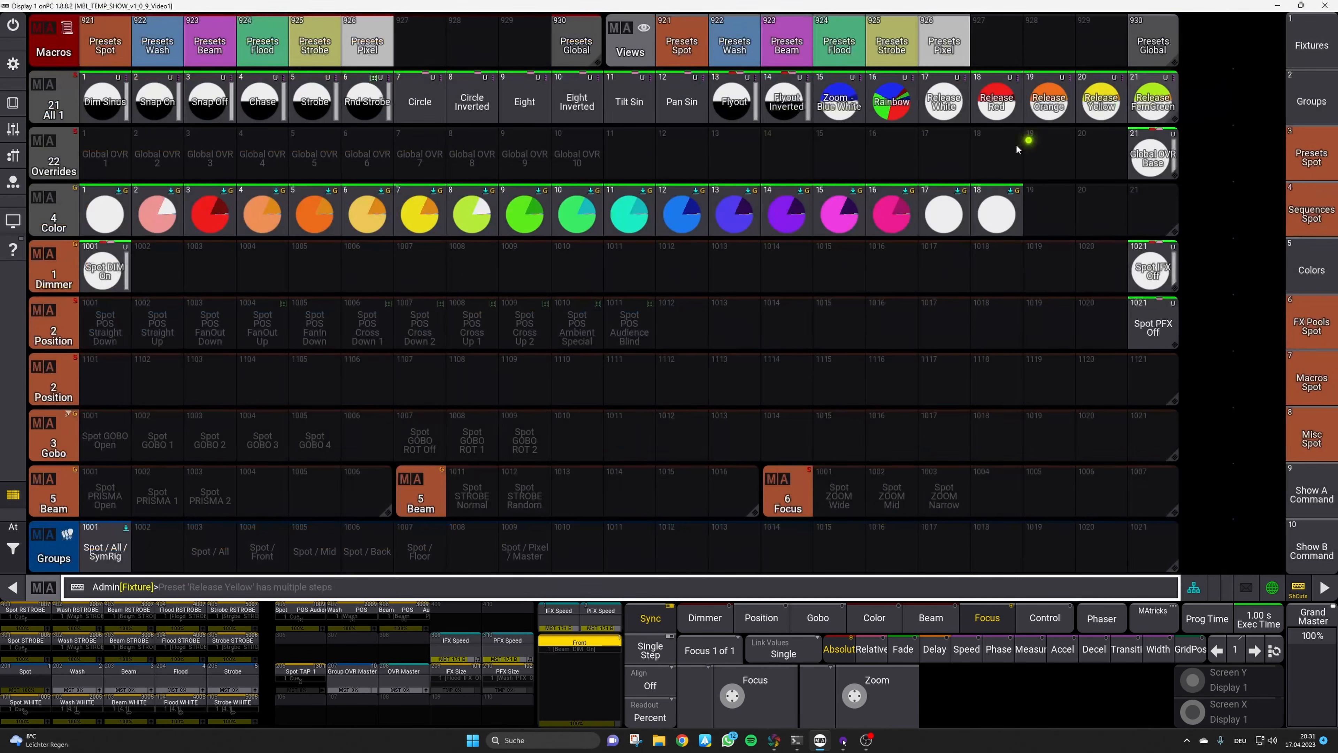
{"action": "left_click", "coordinate": [469, 335]}
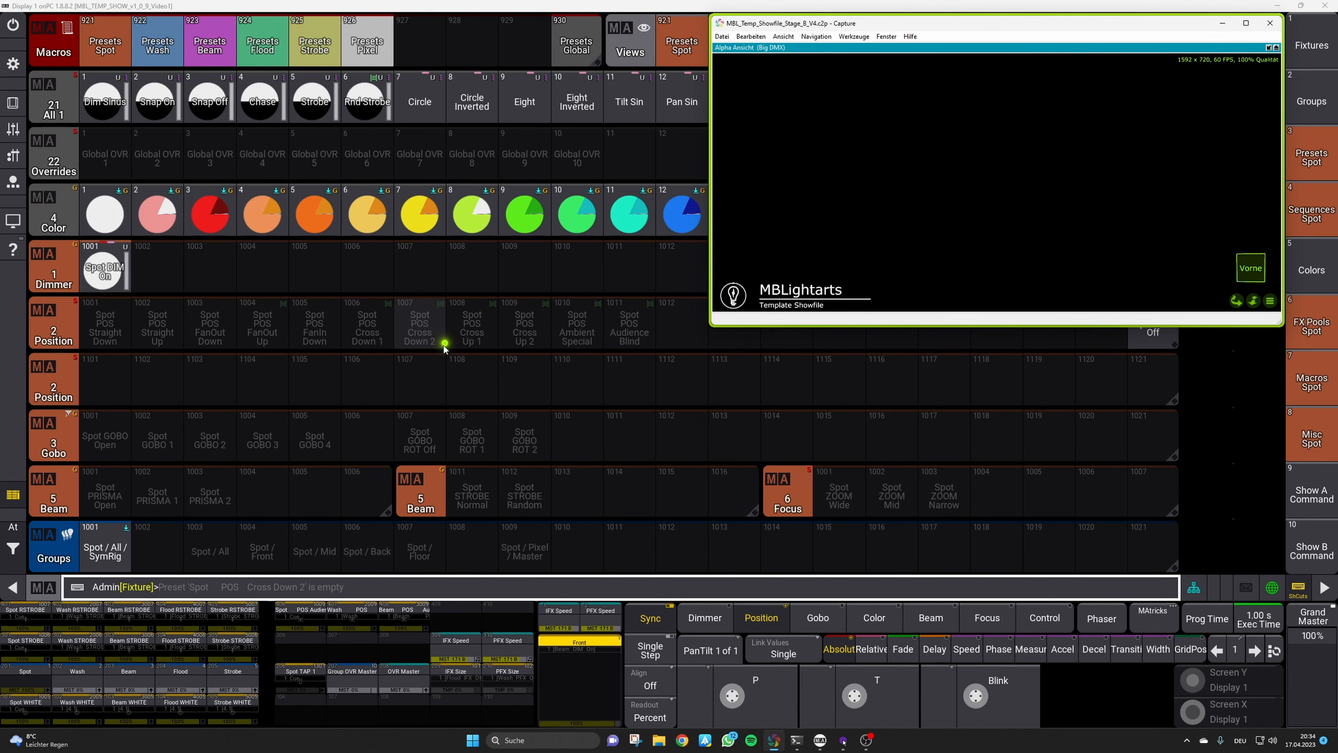
Select group 1001 Spot / All / SymRig and turn on its fixtures' intensity with an At command
{"action": "left_click", "coordinate": [106, 549]}
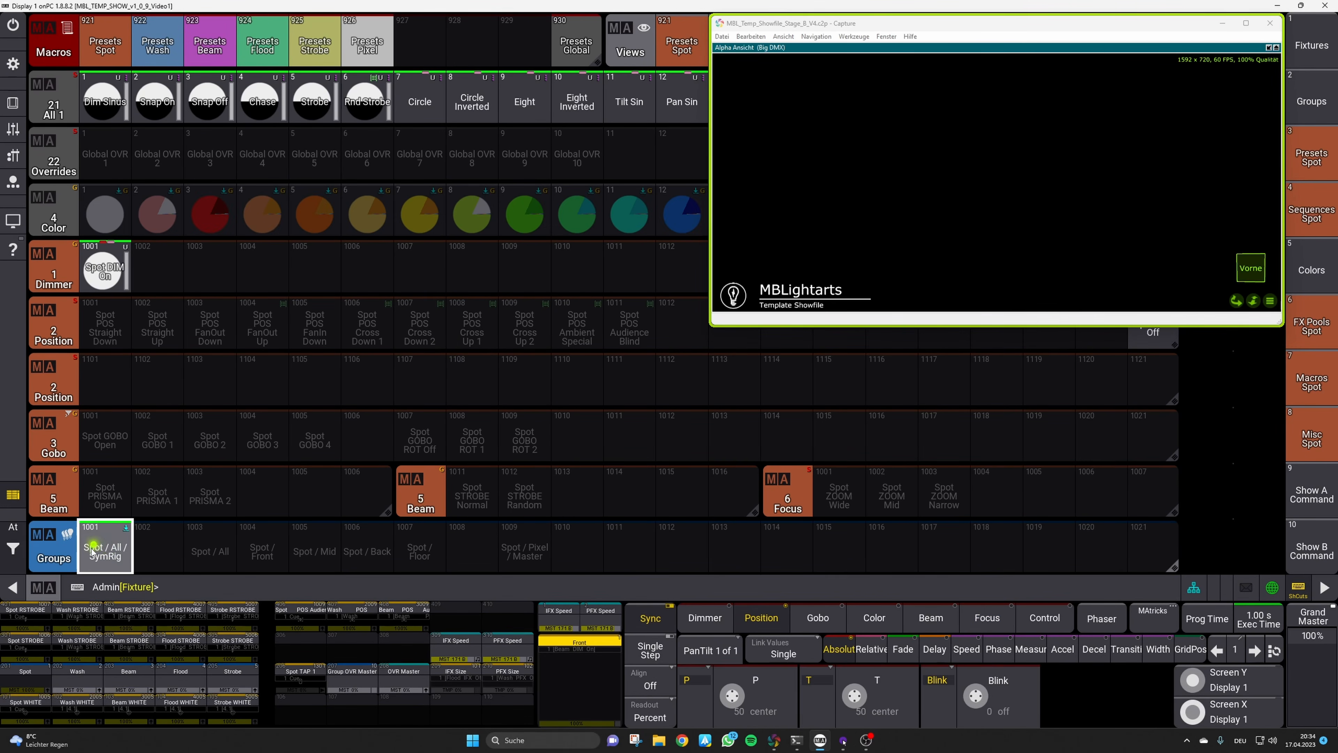
{"action": "left_click", "coordinate": [182, 589]}
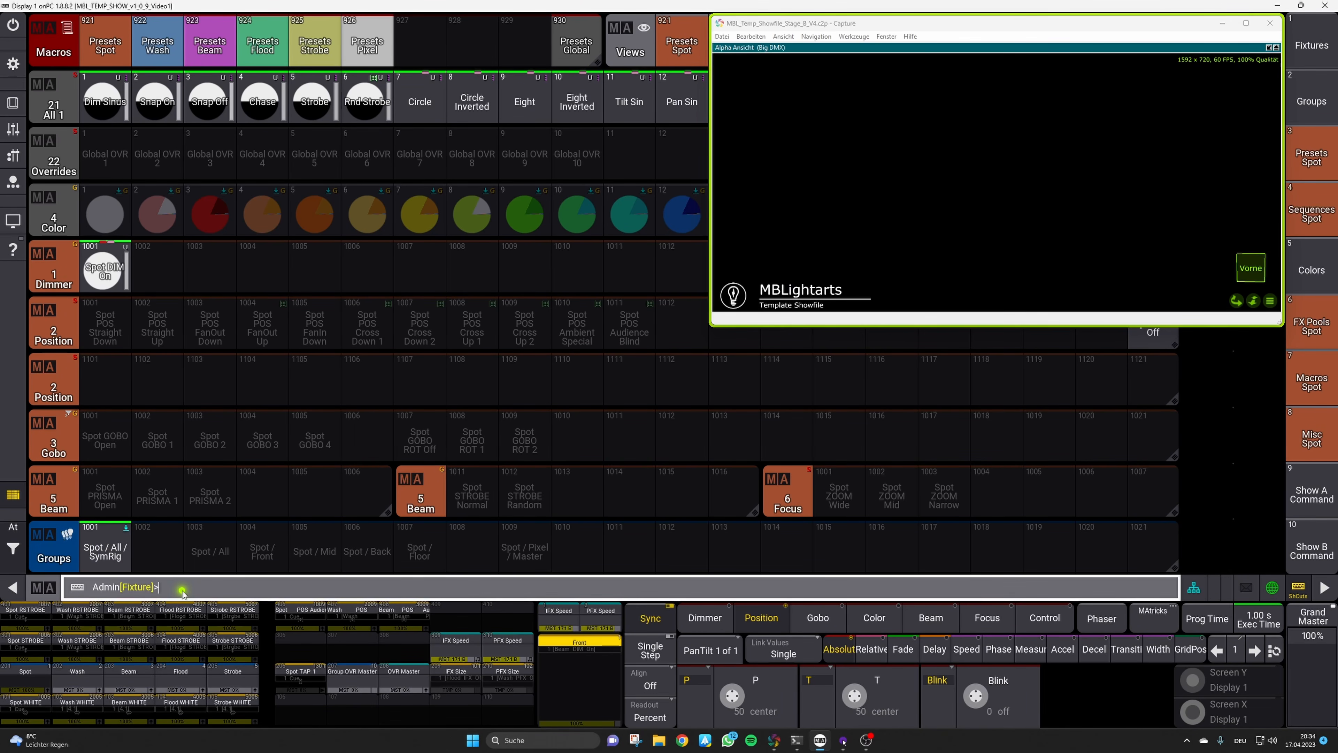
{"action": "type", "text": "At Thru"}
{"action": "key", "text": "Return"}
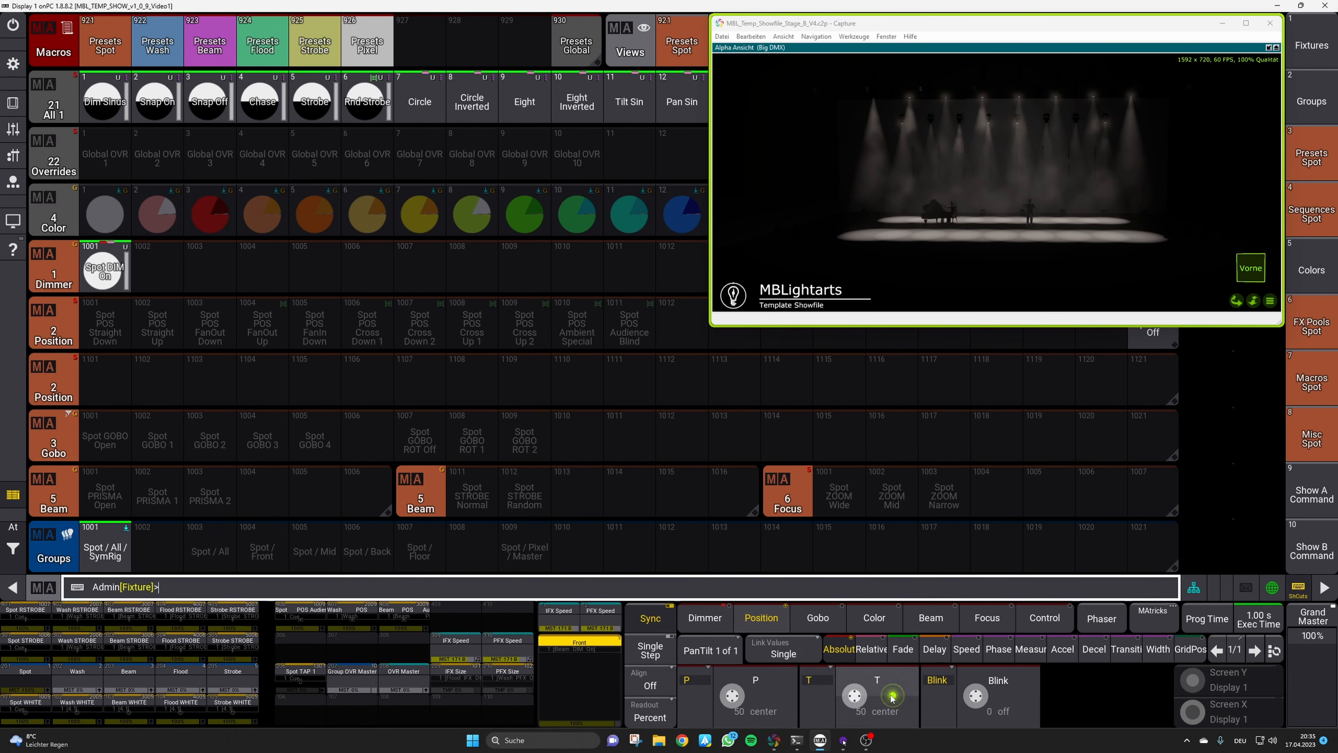
Set the spots' tilt to 44 and store it to preset 1001 Spot POS Straight Down in Overwrite mode
{"action": "left_click_drag", "start_coordinate": [853, 696], "coordinate": [803, 692]}
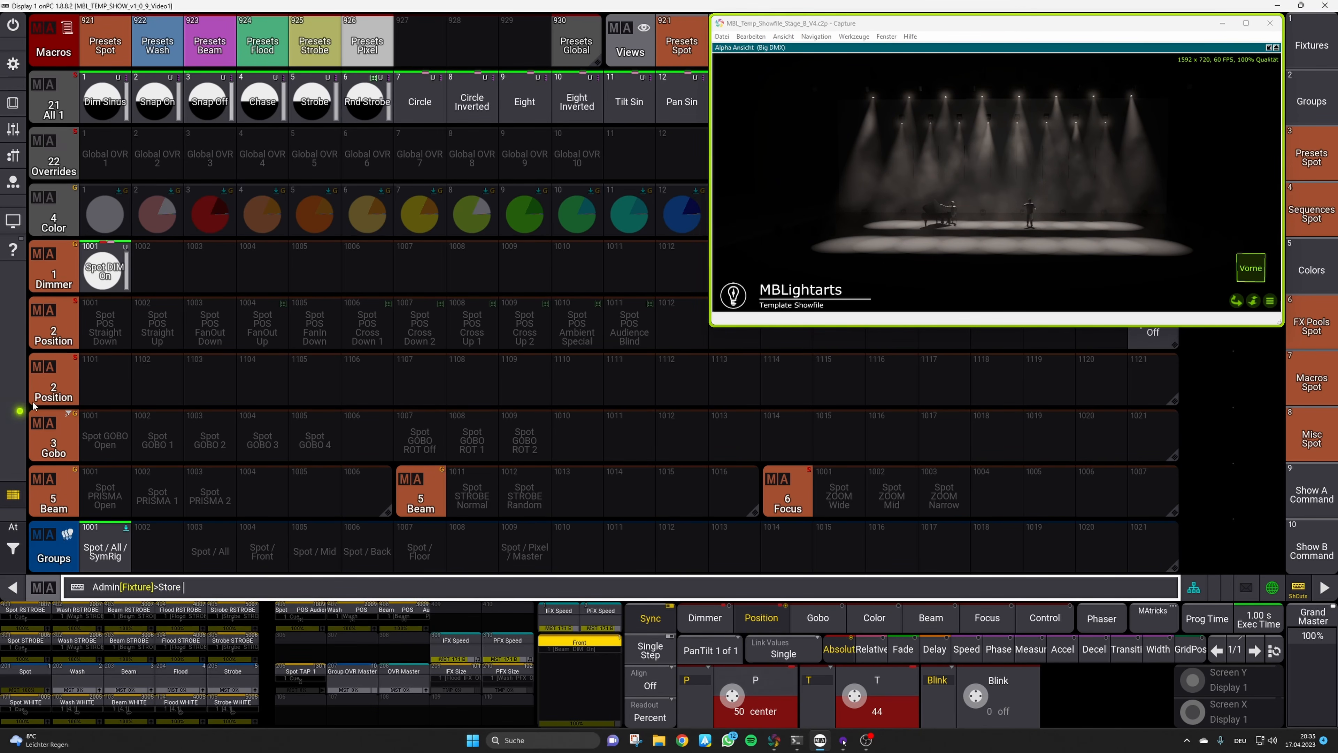
{"action": "key", "text": "s"}
{"action": "left_click", "coordinate": [108, 323]}
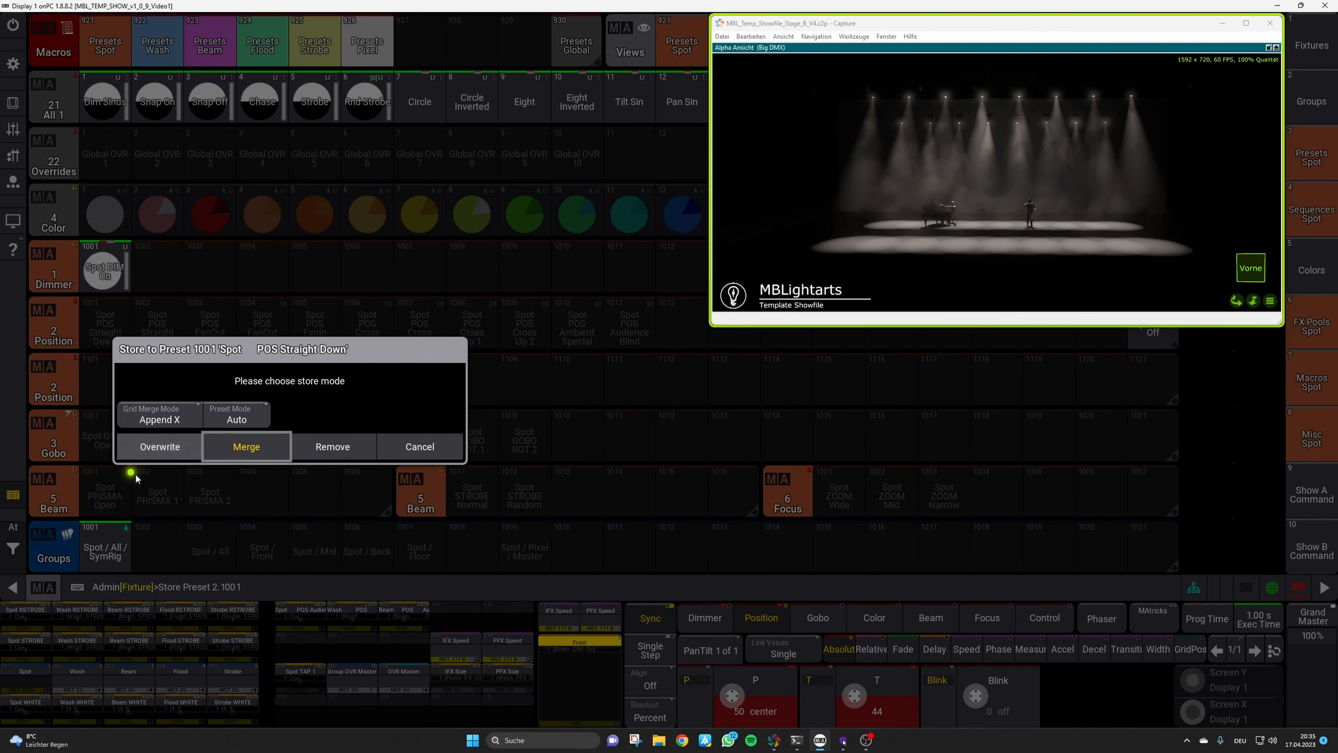
{"action": "left_click", "coordinate": [150, 447]}
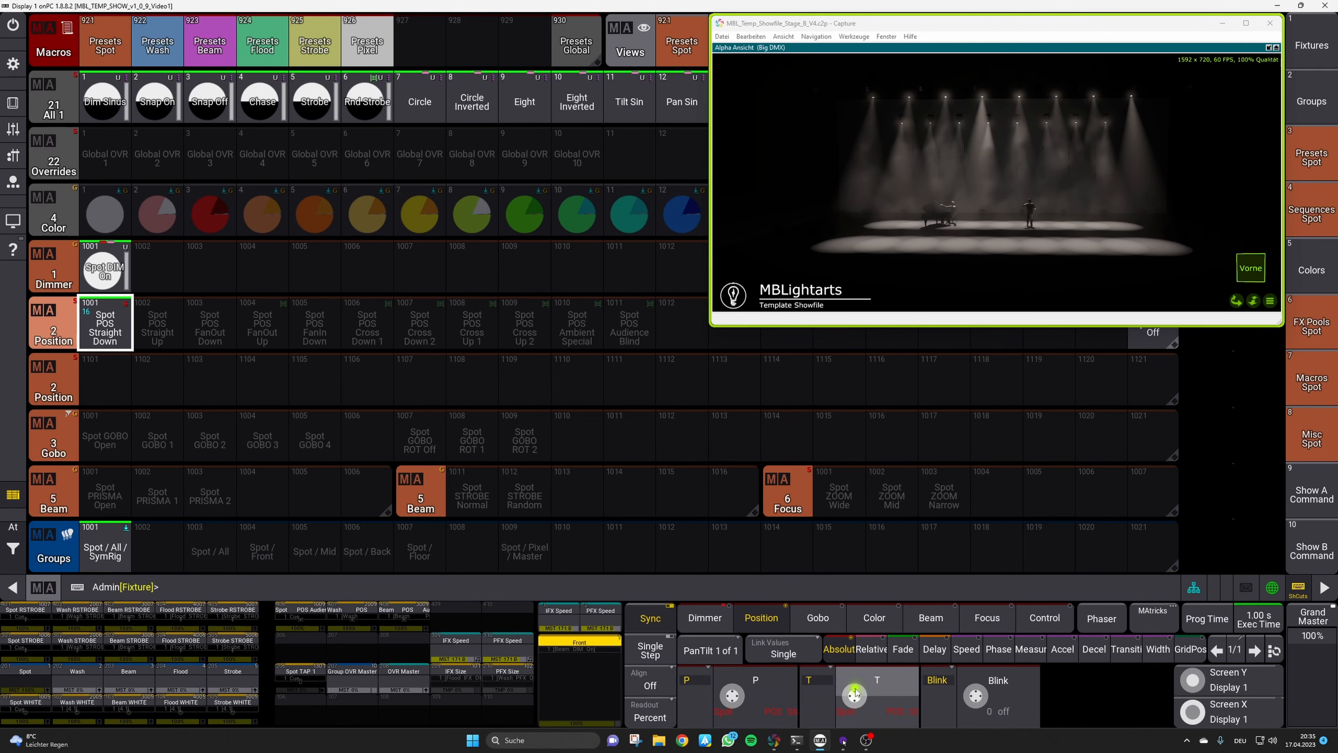
Set the spots' tilt to 36 and store it to preset 1002 Spot POS Straight Up in Overwrite mode
{"action": "left_click_drag", "start_coordinate": [836, 672], "coordinate": [879, 729]}
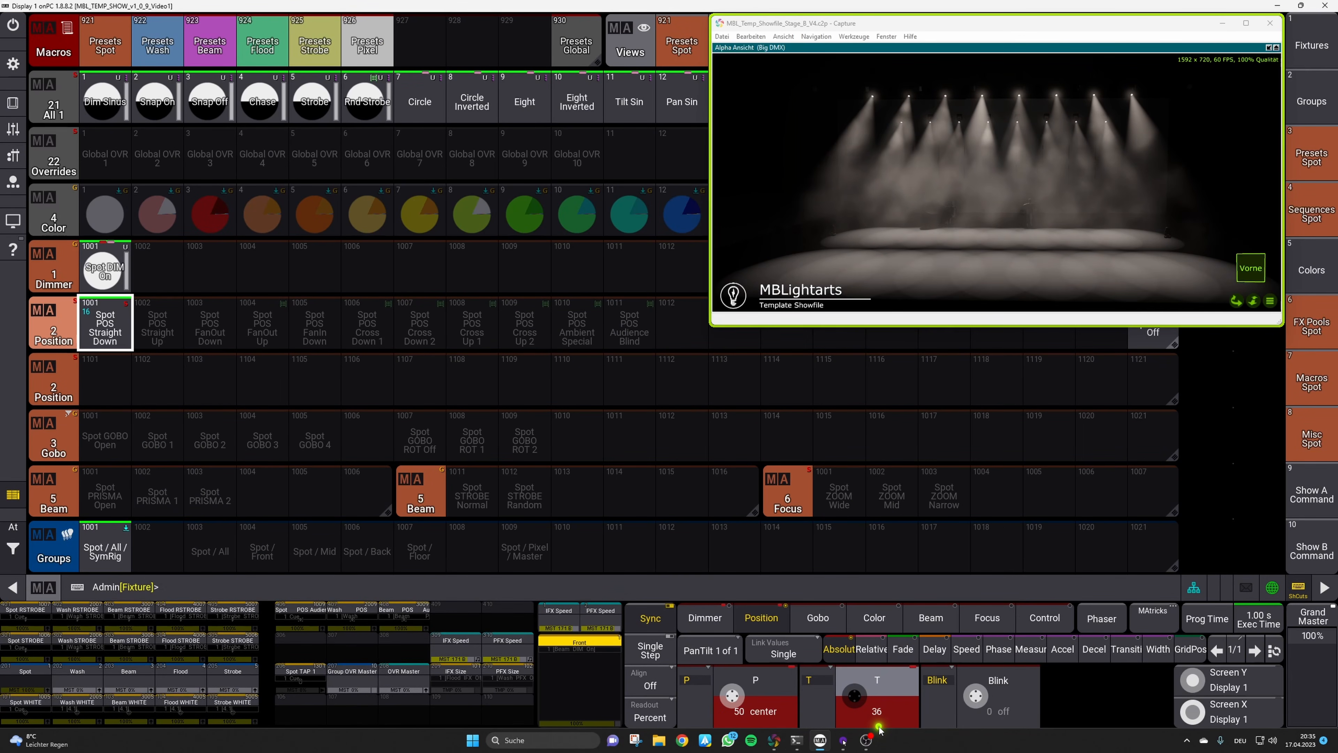
{"action": "key", "text": "s"}
{"action": "left_click", "coordinate": [157, 322]}
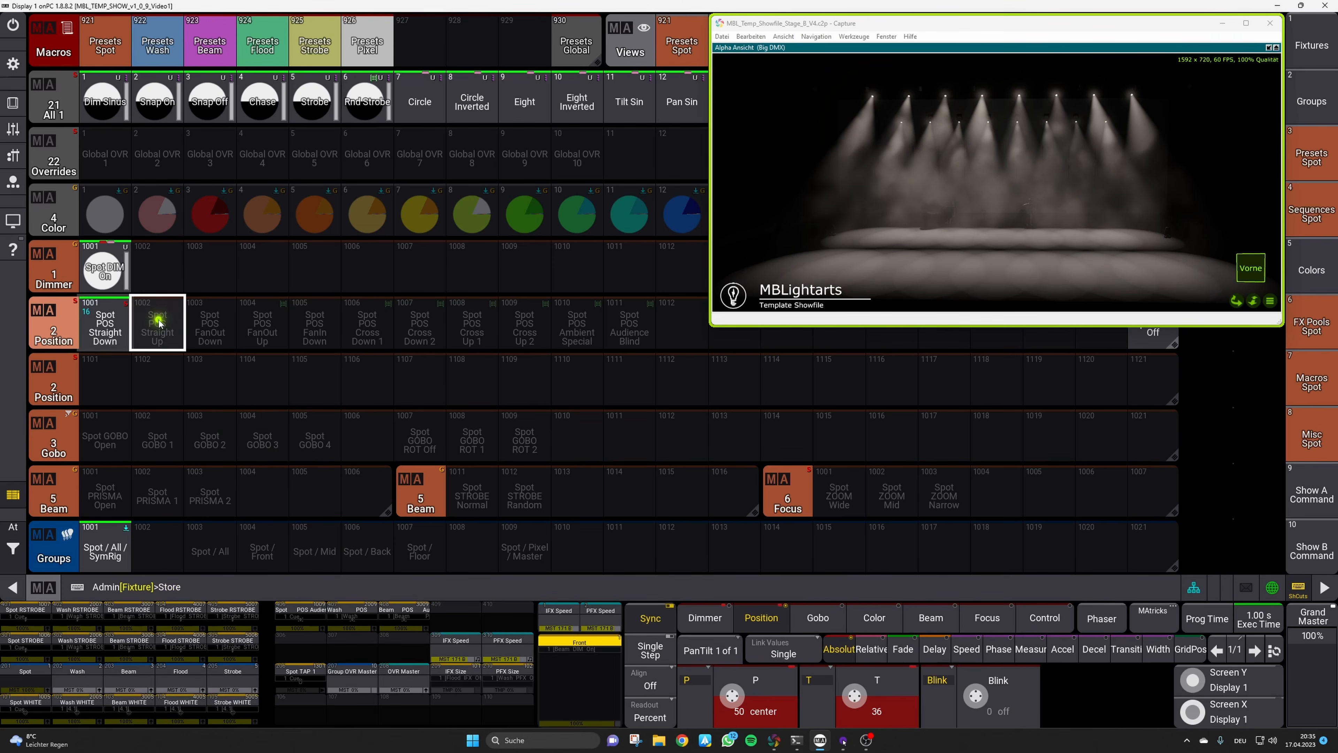
{"action": "left_click", "coordinate": [211, 435]}
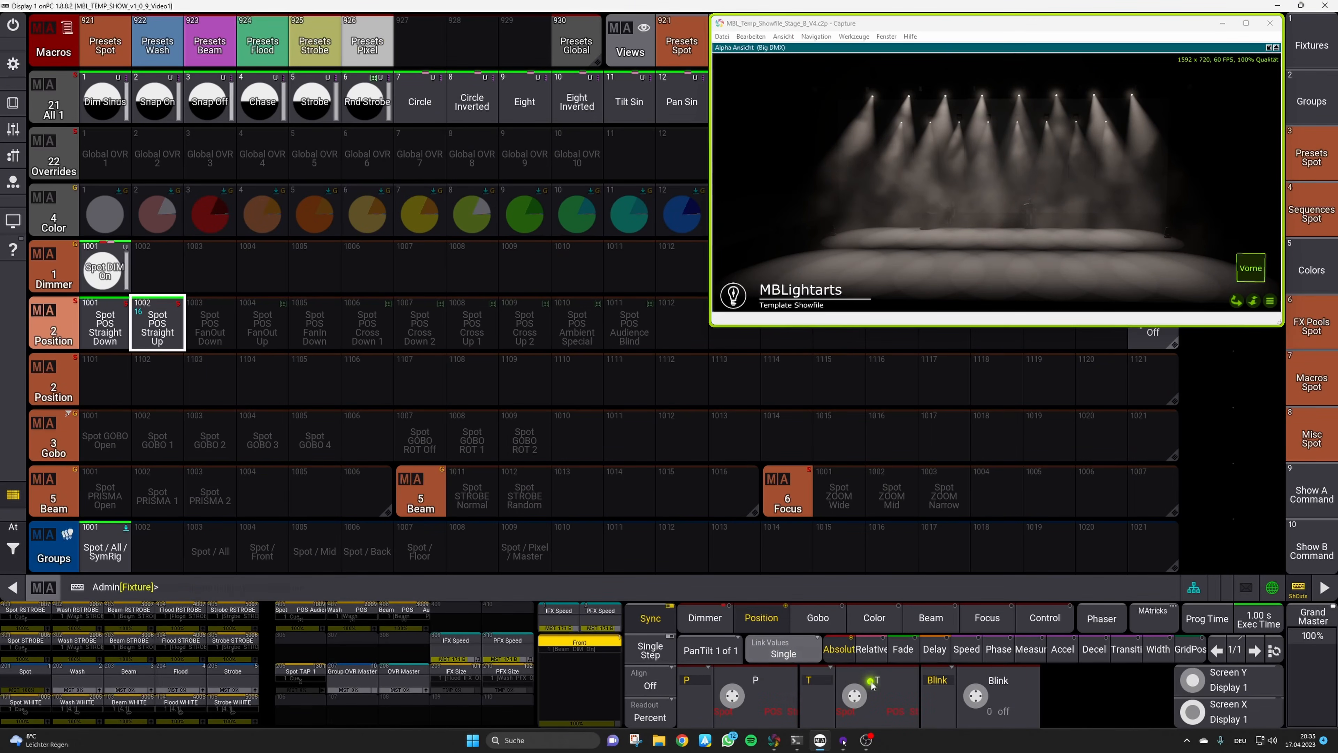
Fan the spots' pan with the / alignment, ending at 58, and store it to preset 1003 Spot POS FanOut Down in Overwrite mode
{"action": "left_click", "coordinate": [674, 695]}
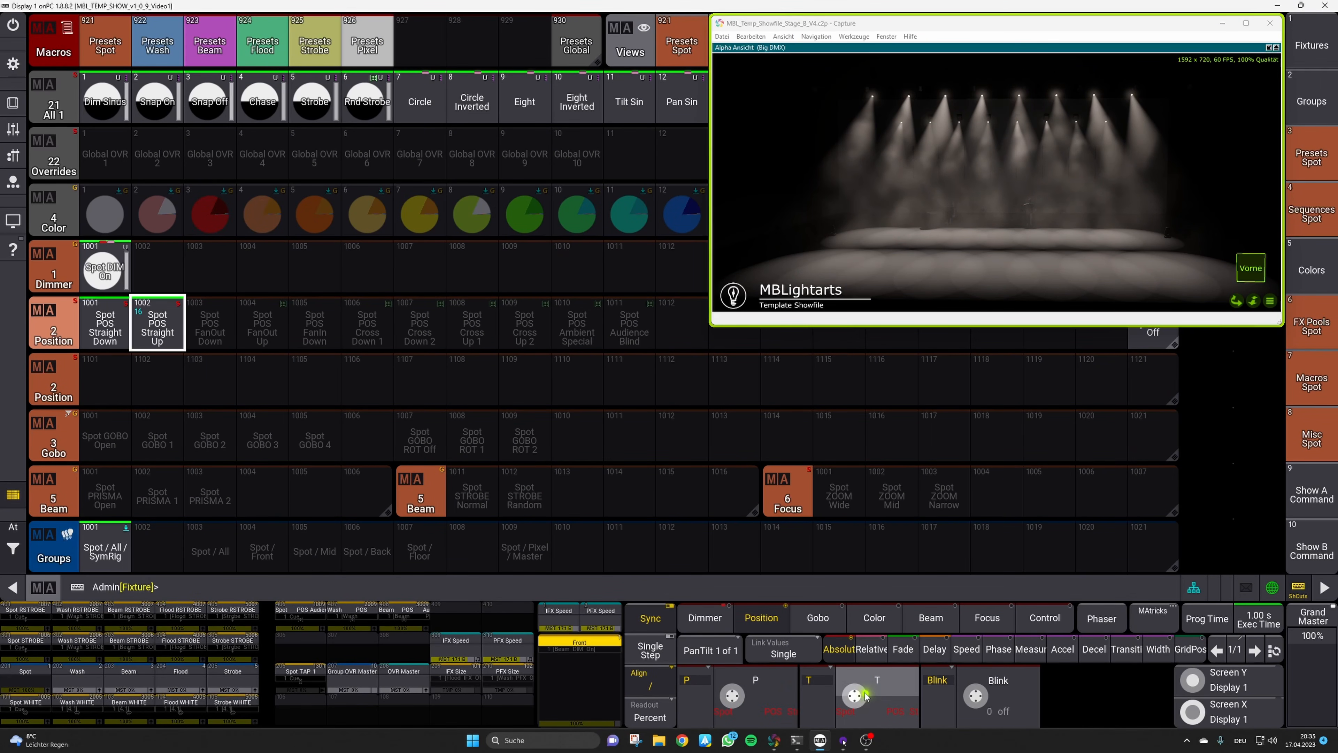
{"action": "left_click_drag", "start_coordinate": [733, 696], "coordinate": [762, 744]}
{"action": "key", "text": "s"}
{"action": "left_click", "coordinate": [227, 336]}
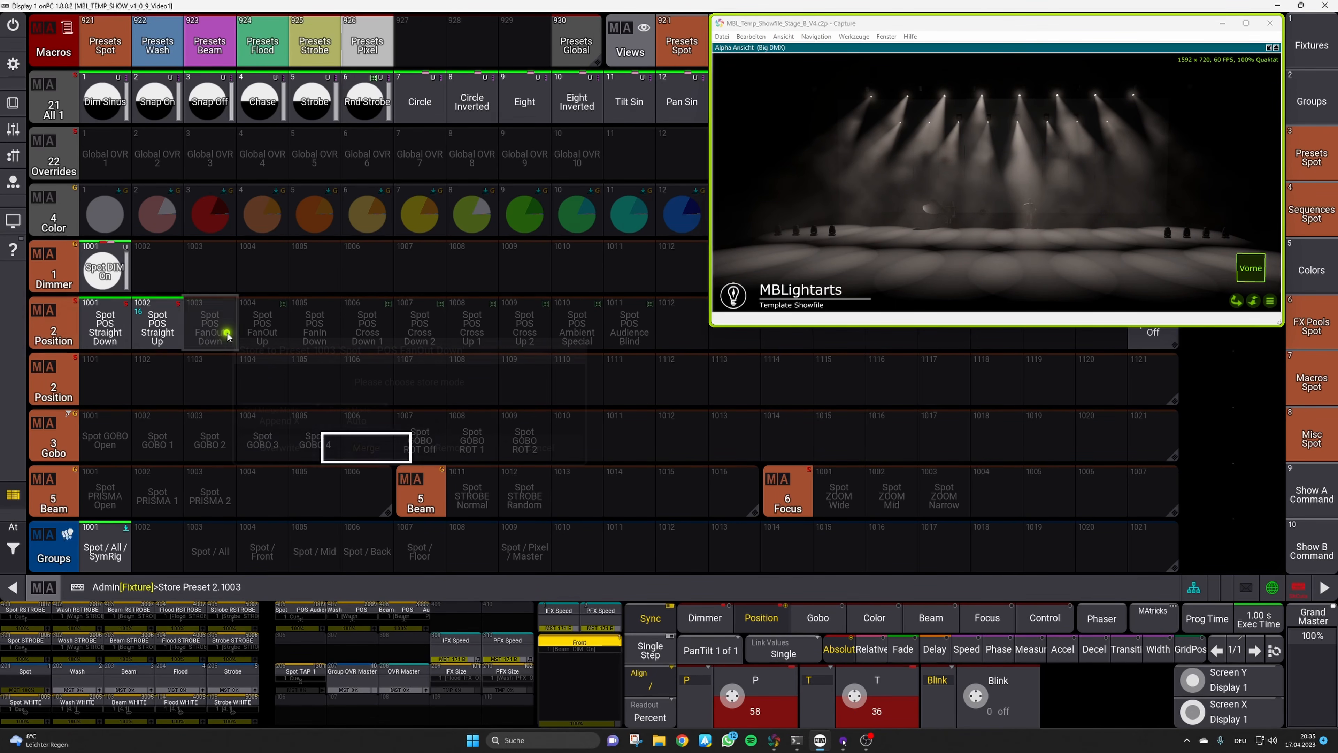
{"action": "left_click", "coordinate": [293, 460]}
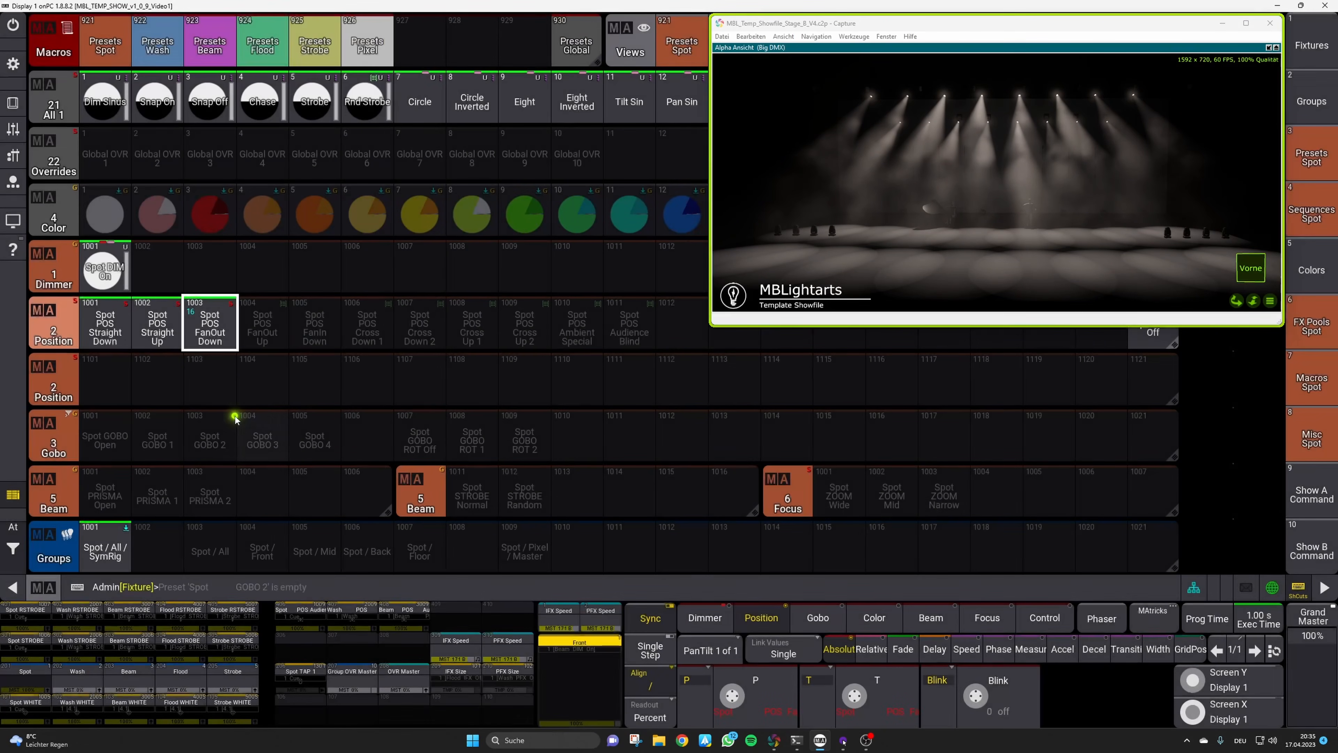
{"action": "left_click", "coordinate": [252, 423]}
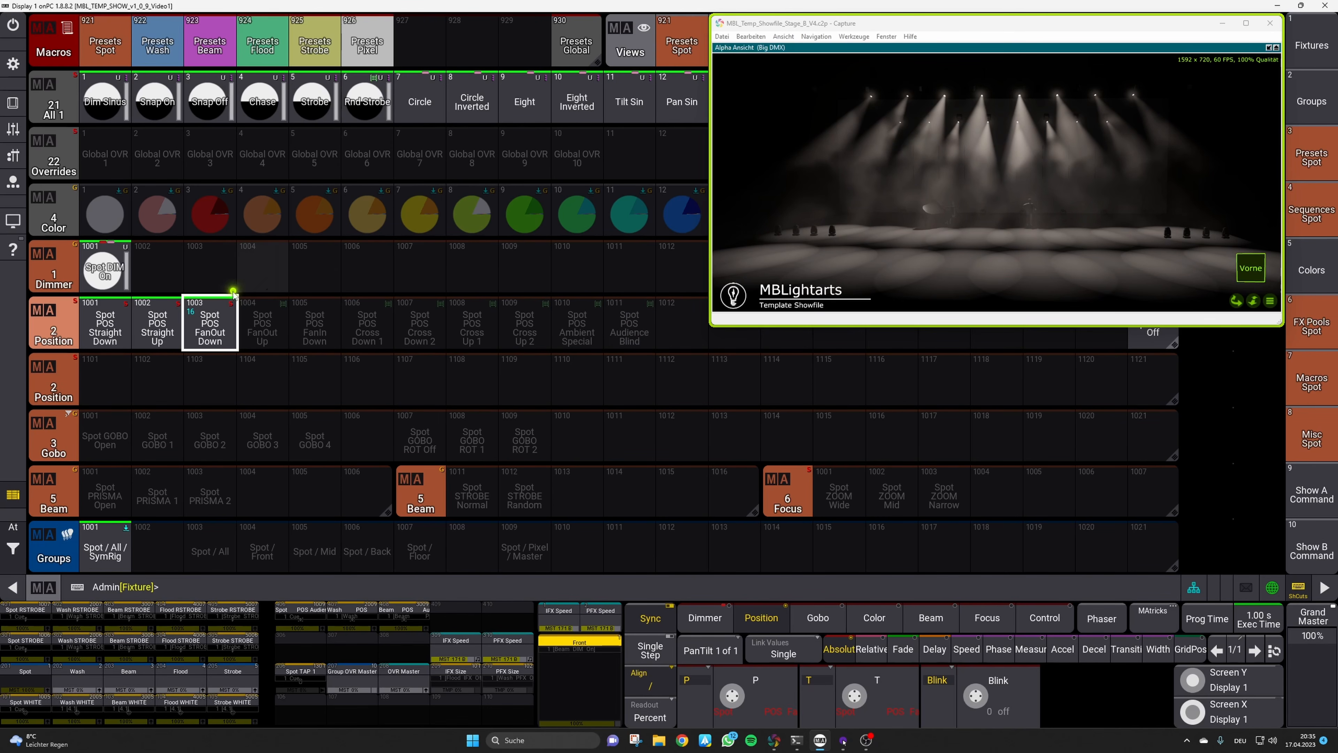
{"action": "left_click", "coordinate": [235, 323]}
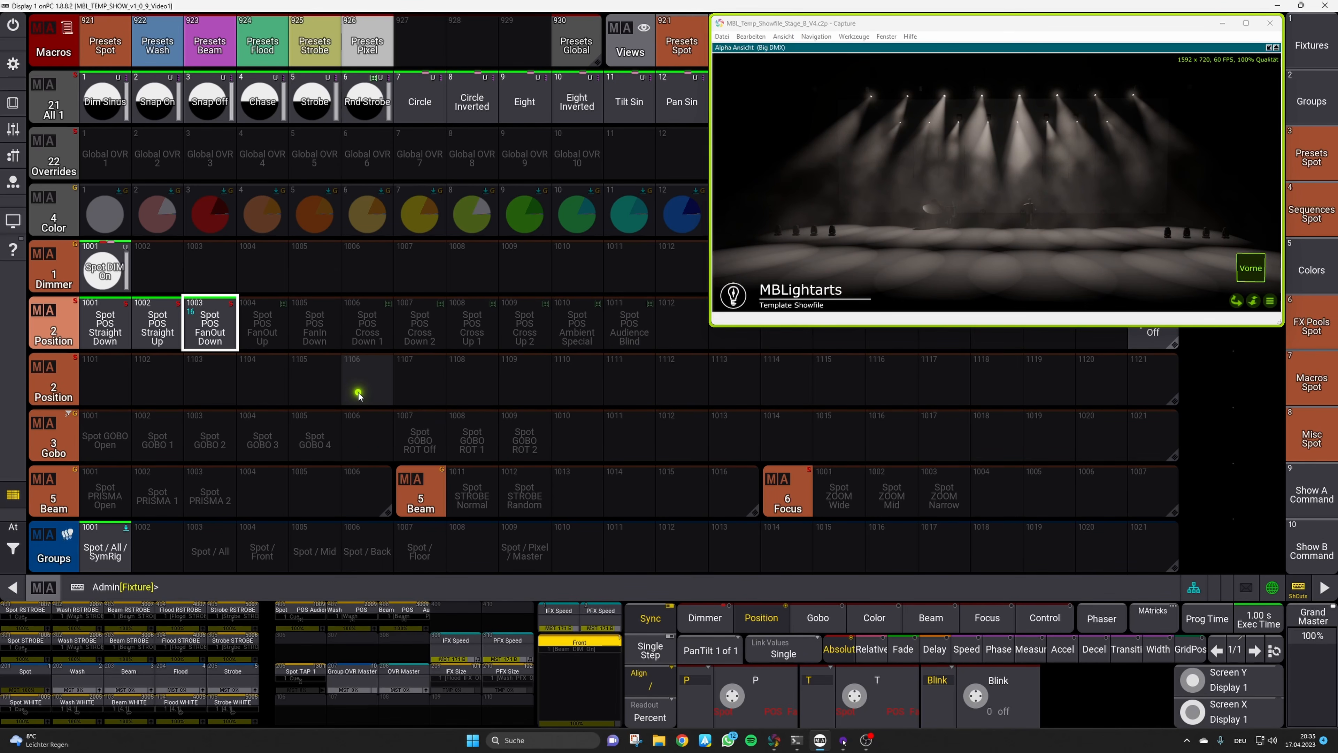
{"action": "left_click", "coordinate": [262, 323]}
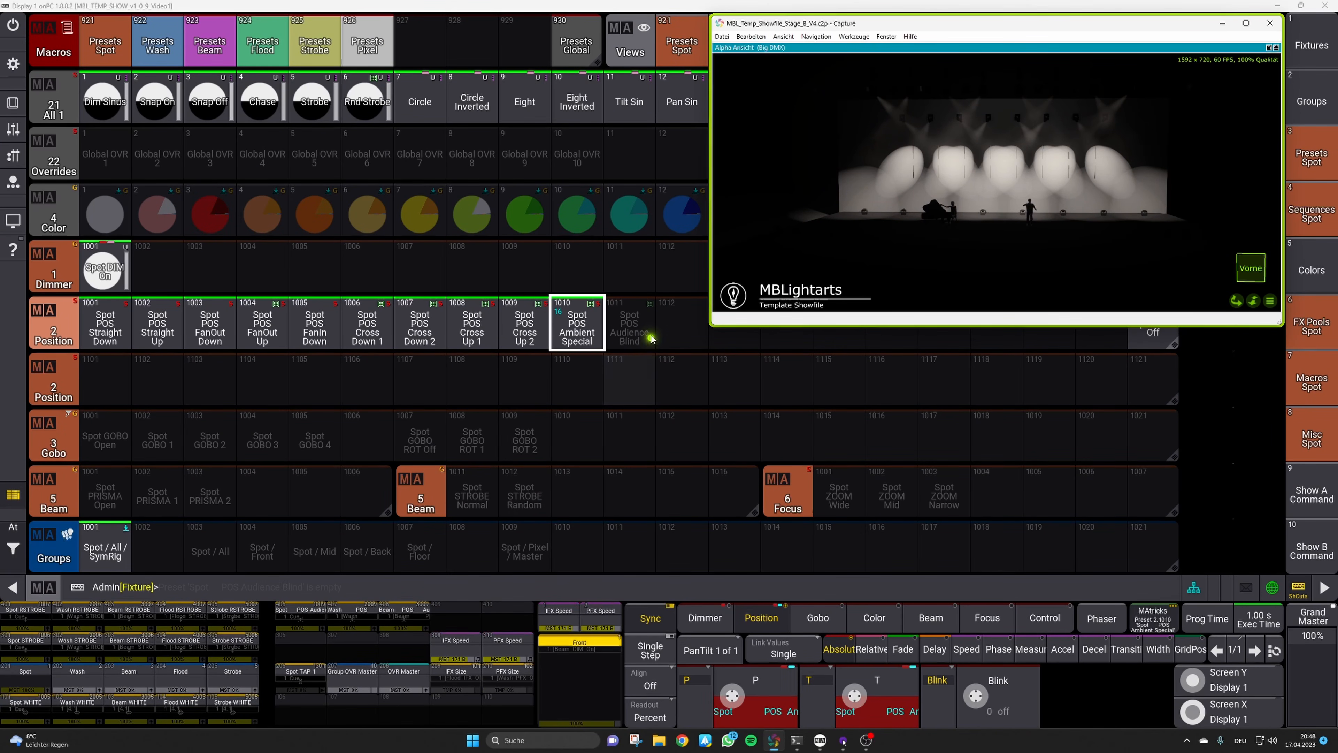
{"action": "left_click", "coordinate": [620, 321]}
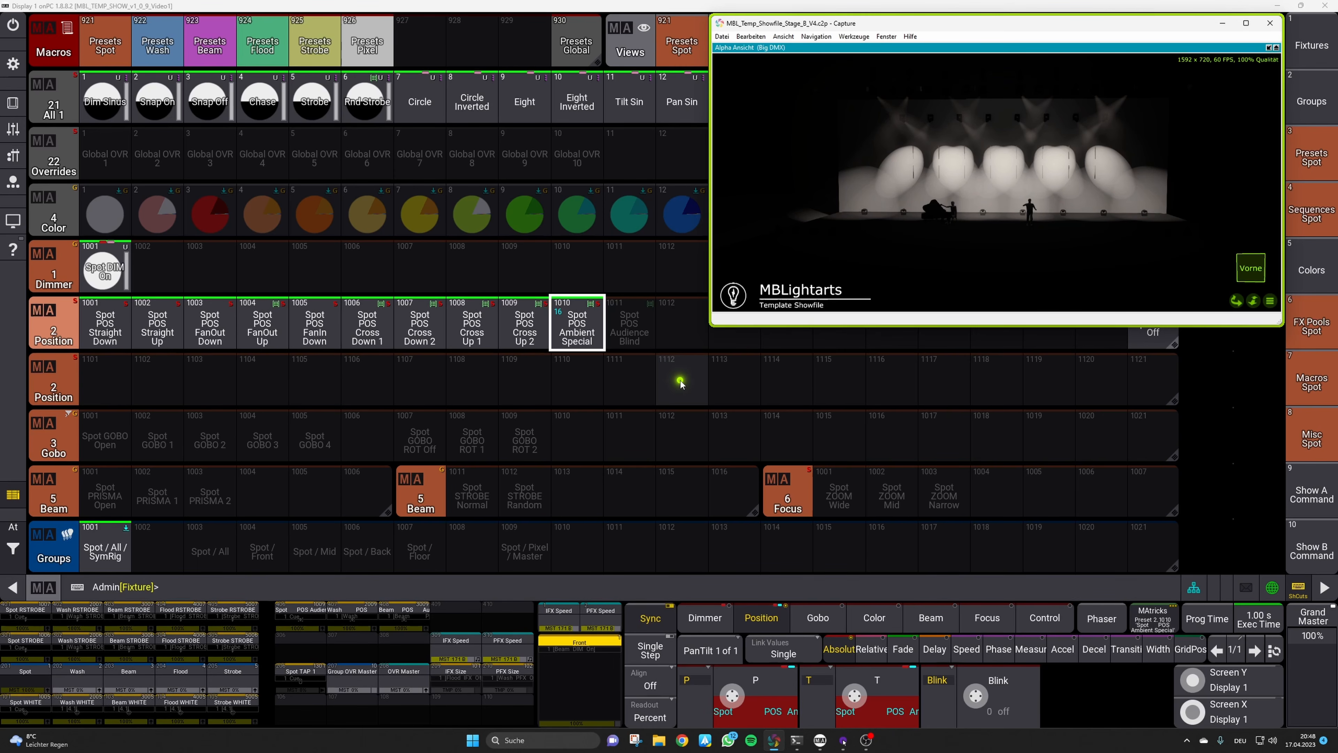
{"action": "left_click", "coordinate": [646, 345]}
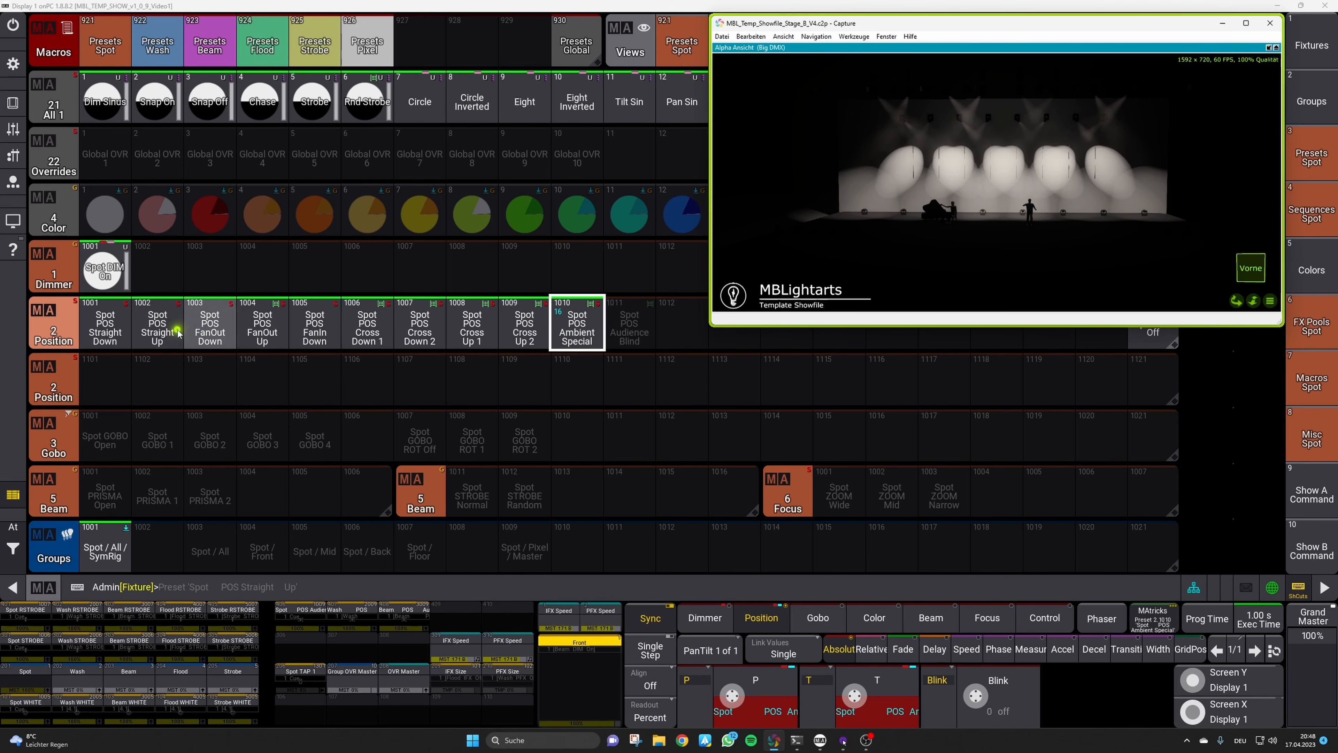
Recall Spot POS Straight Up, set the tilt to 24 and store it to preset 1011 Spot POS Audience Blind in Overwrite mode
{"action": "left_click", "coordinate": [157, 326]}
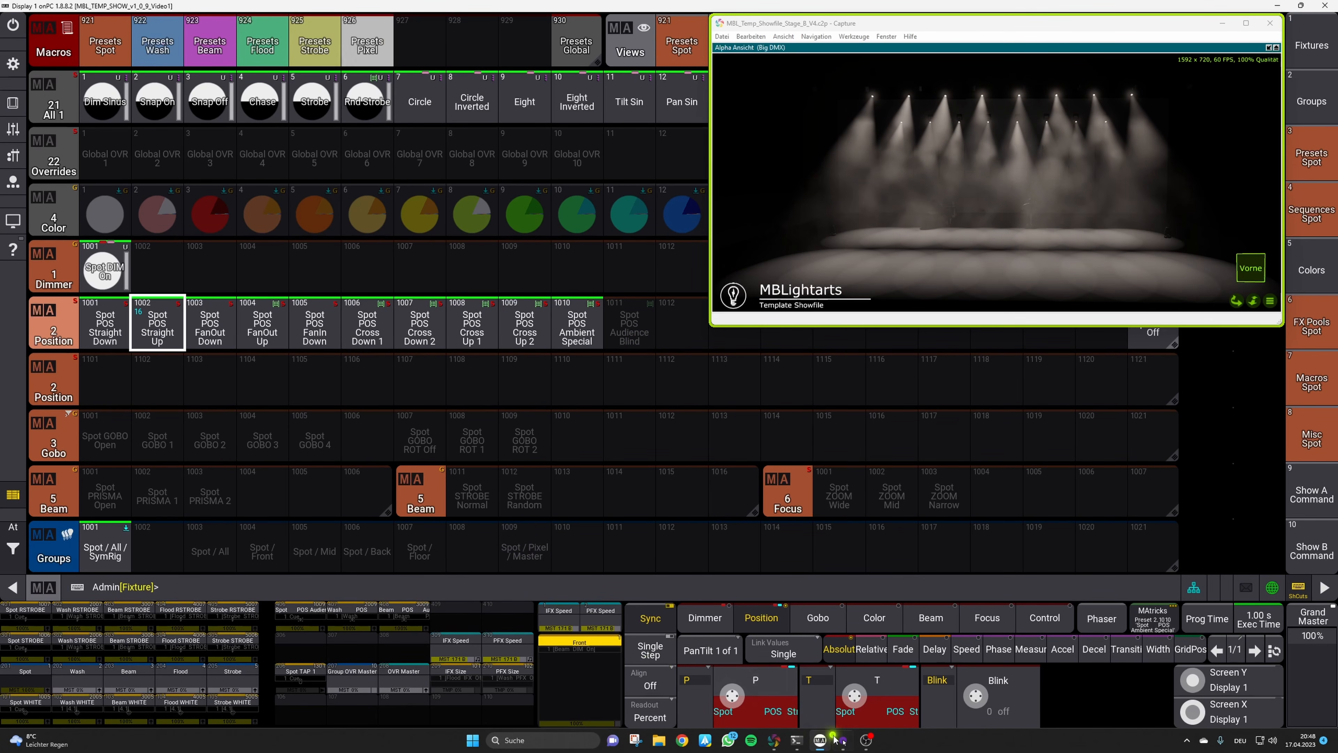
{"action": "left_click", "coordinate": [860, 687]}
{"action": "left_click_drag", "start_coordinate": [855, 688], "coordinate": [873, 743]}
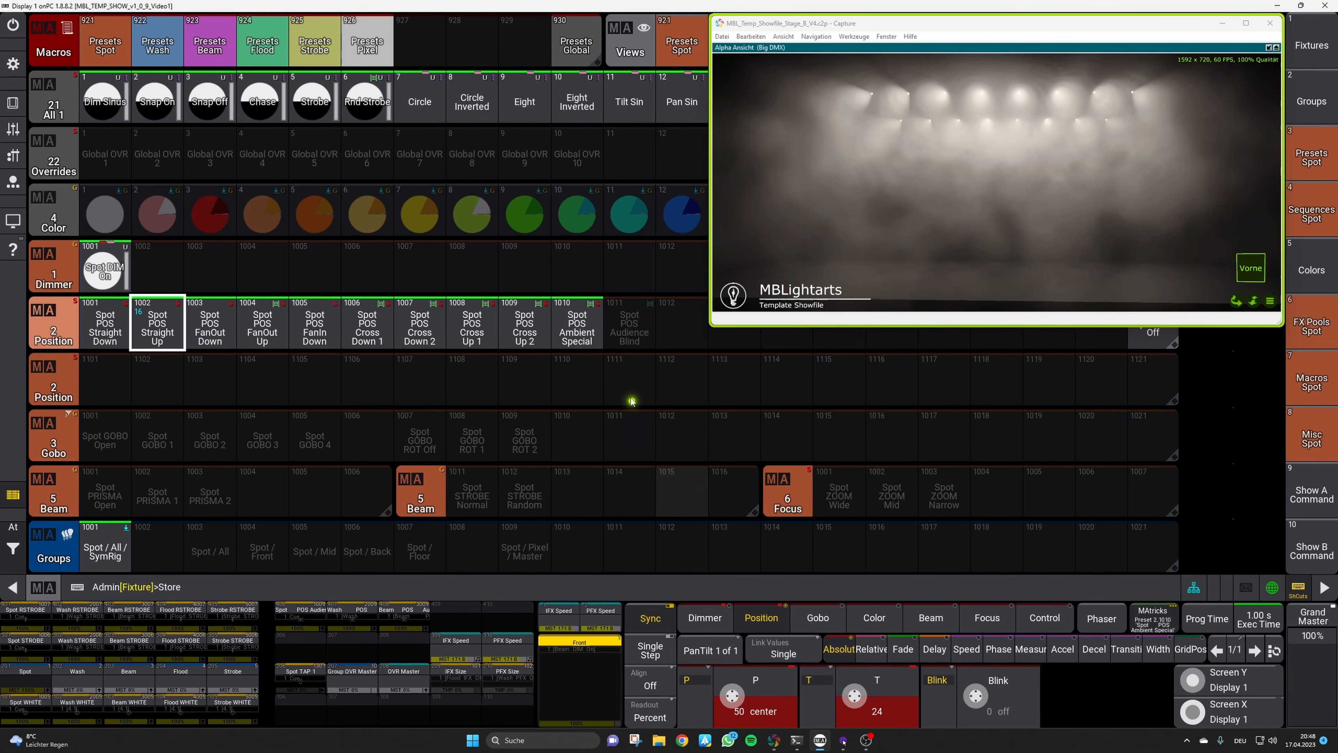
{"action": "left_click", "coordinate": [630, 327]}
{"action": "left_click", "coordinate": [678, 448]}
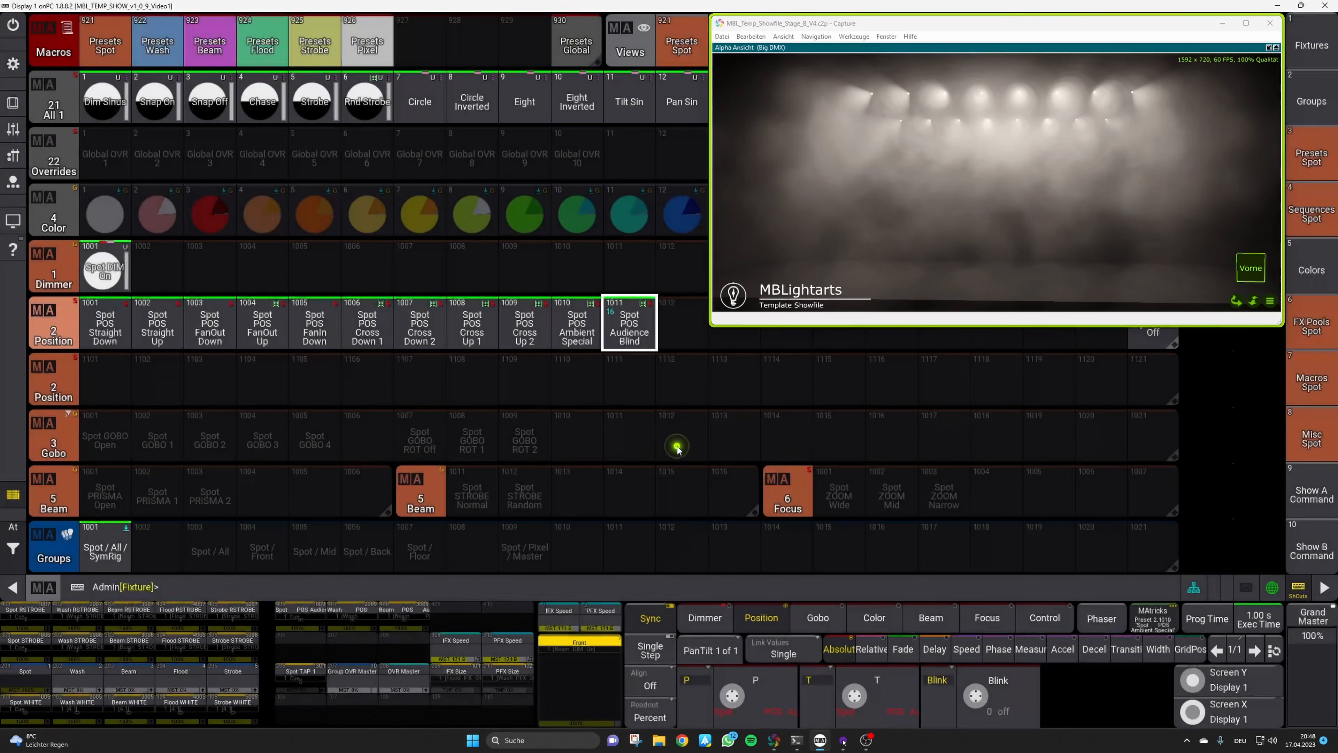
Recall preset 1001 Spot POS Straight Down and set gobo wheels G1 and G2 to open
{"action": "left_click", "coordinate": [106, 327]}
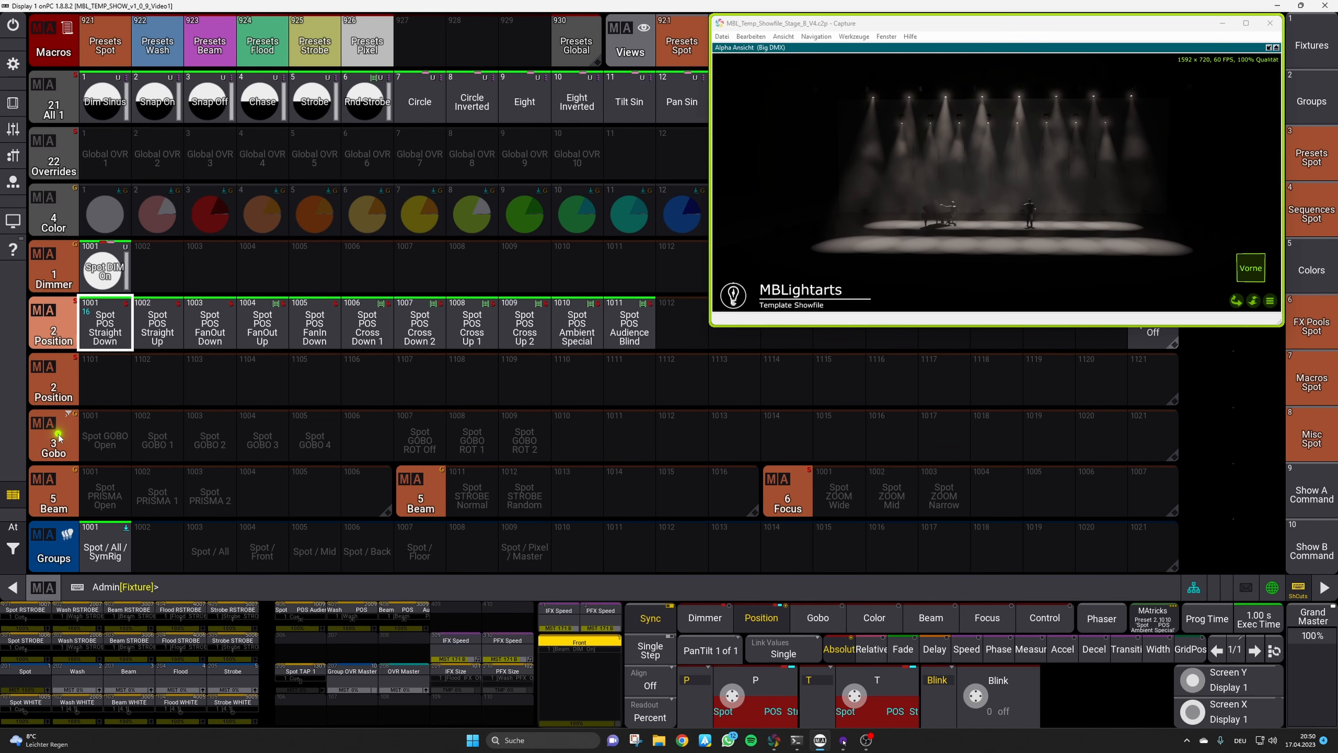
{"action": "left_click", "coordinate": [120, 453]}
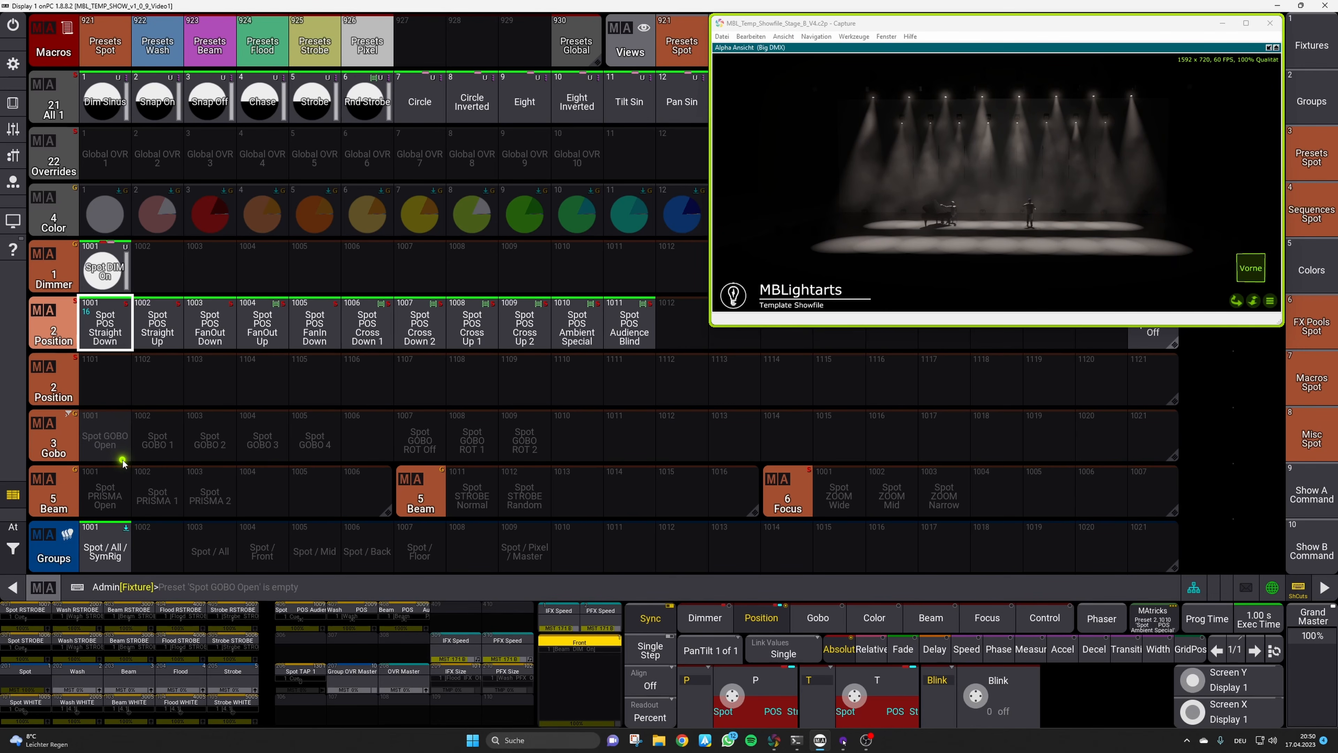
{"action": "left_click", "coordinate": [818, 617]}
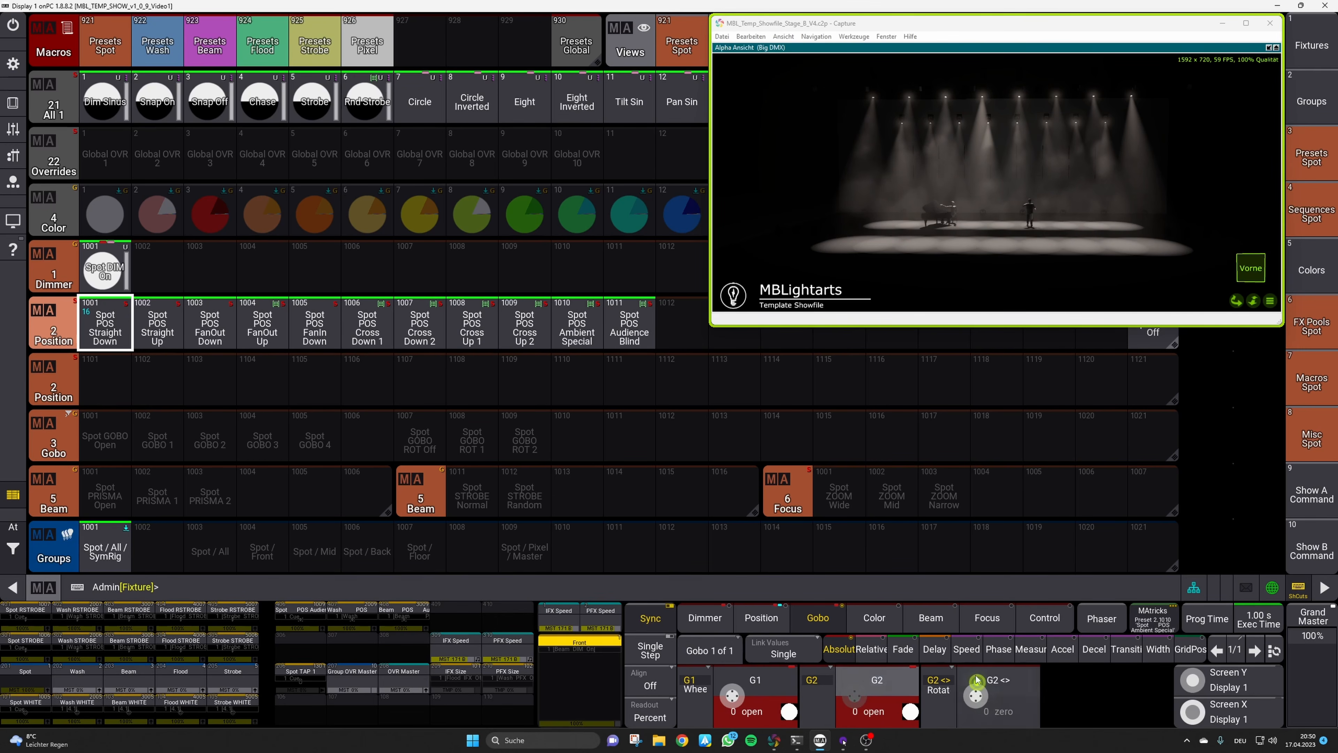
Set the spots' focus to 100 and store the open gobo look to preset 1001 Spot GOBO Open in Overwrite mode
{"action": "left_click", "coordinate": [980, 623]}
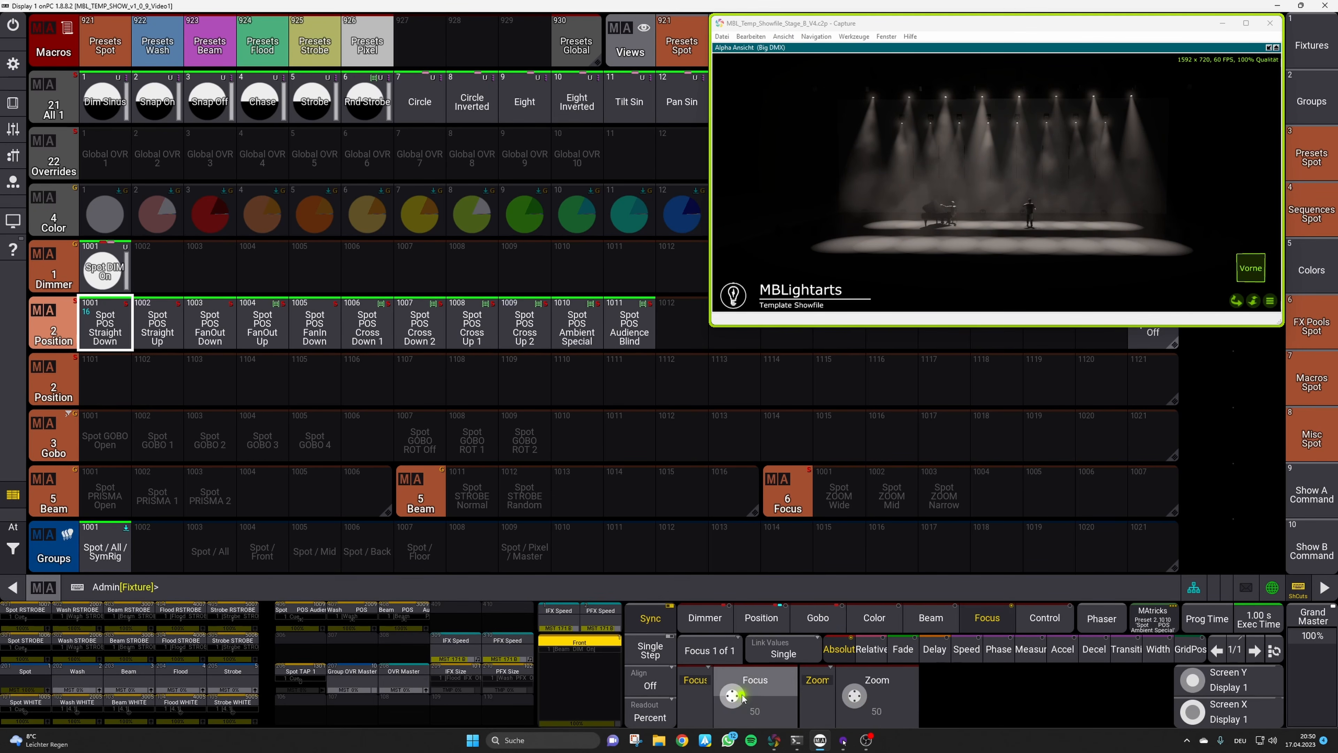
{"action": "left_click_drag", "start_coordinate": [738, 695], "coordinate": [753, 728]}
{"action": "left_click_drag", "start_coordinate": [727, 666], "coordinate": [758, 748]}
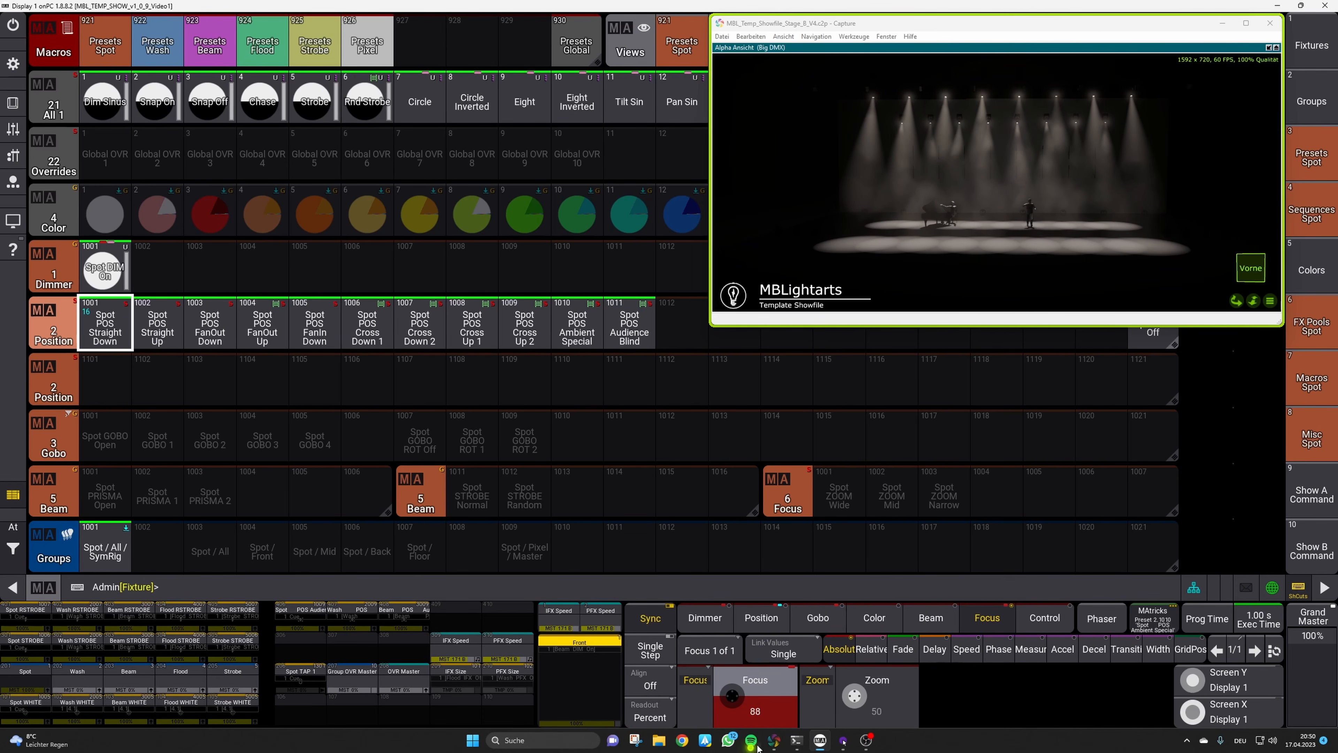
{"action": "left_click_drag", "start_coordinate": [820, 703], "coordinate": [781, 671]}
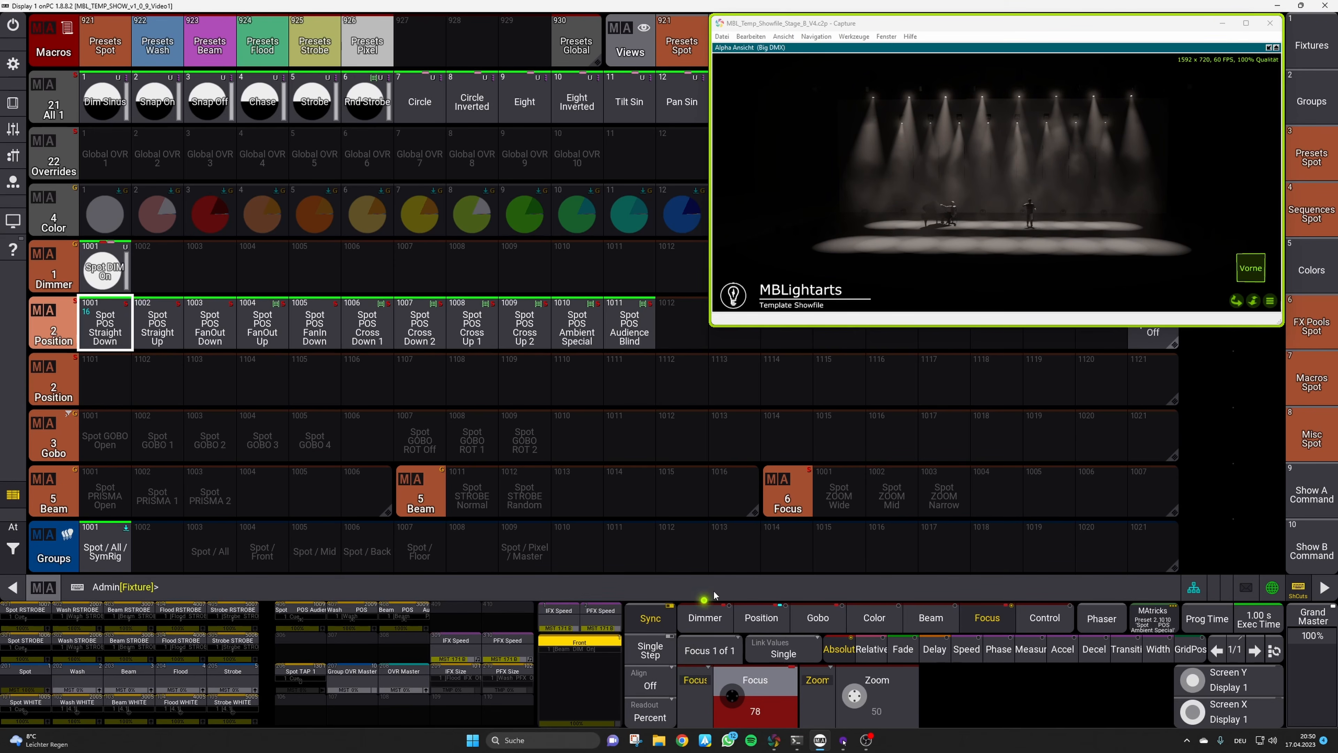
{"action": "left_click_drag", "start_coordinate": [760, 601], "coordinate": [636, 502]}
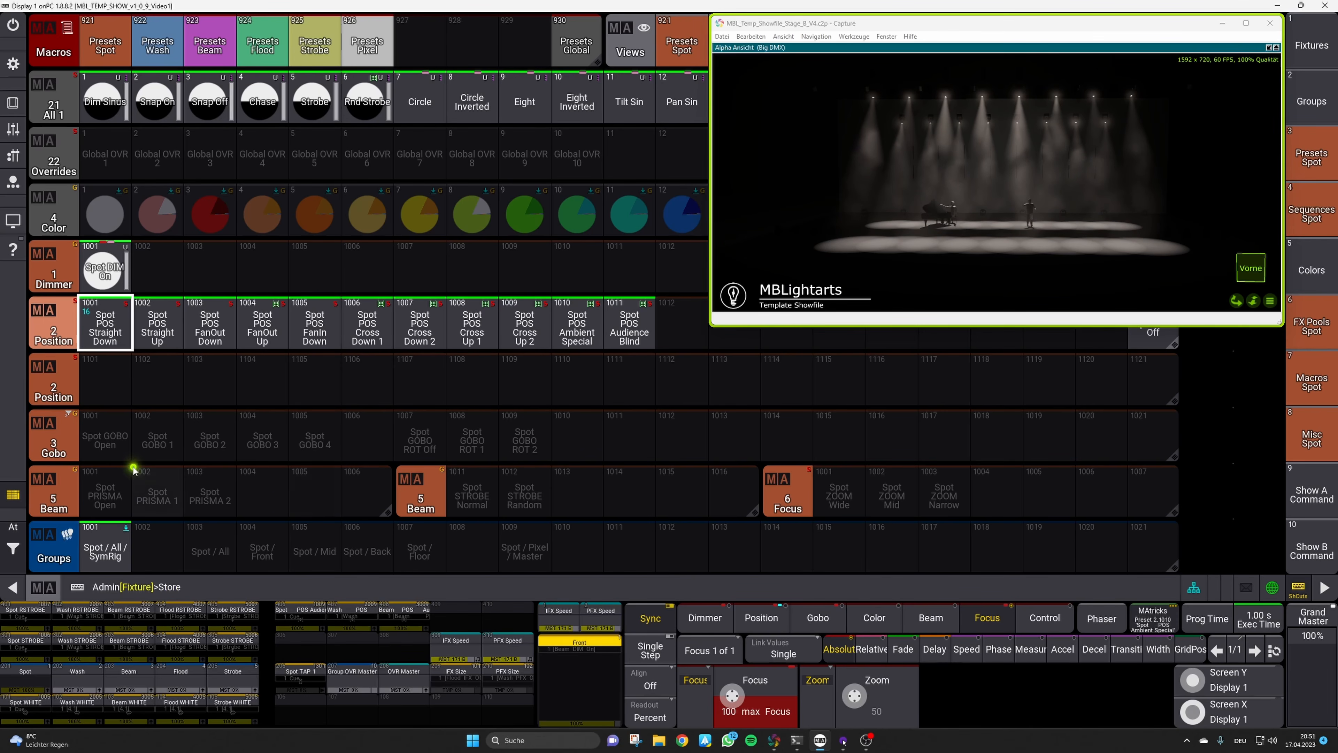
{"action": "left_click", "coordinate": [107, 442]}
{"action": "left_click", "coordinate": [161, 563]}
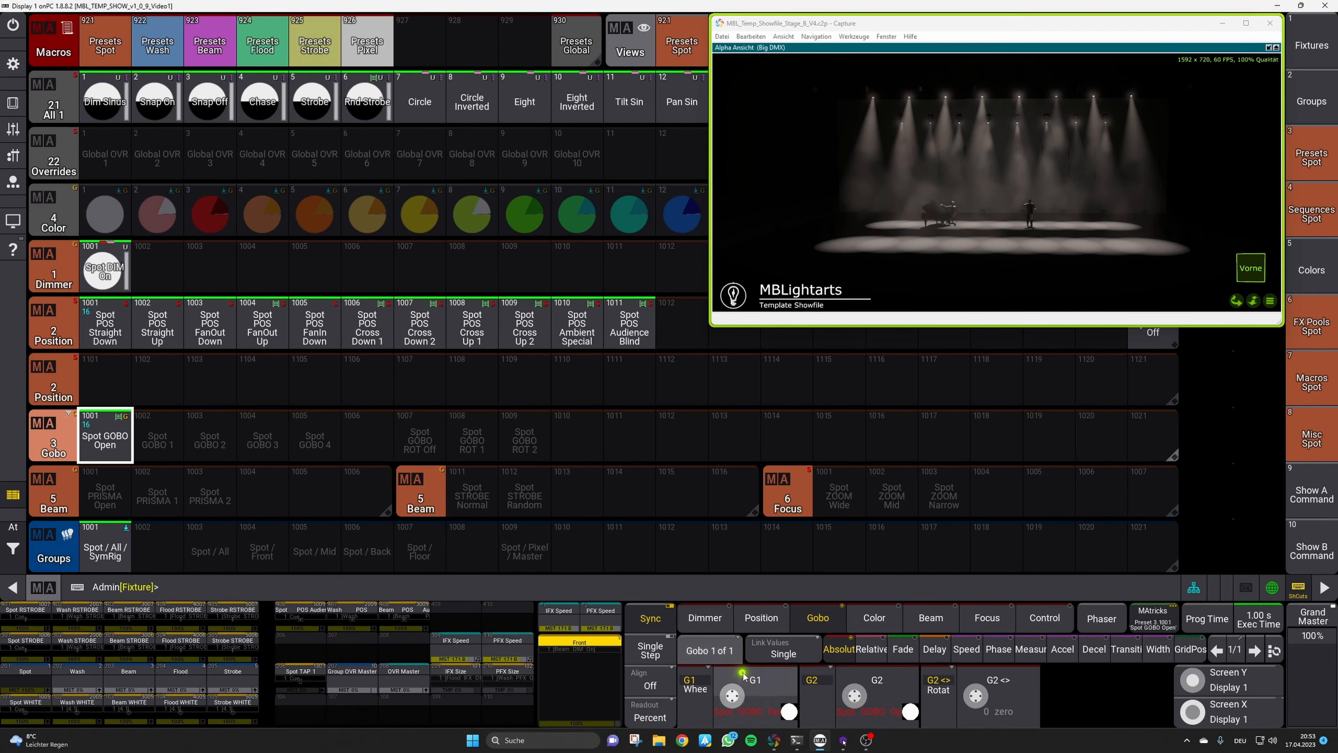
Set the spots' gobo wheel G1 to gobo 1 2 and wheel G2 to open
{"action": "left_click", "coordinate": [738, 693]}
{"action": "left_click_drag", "start_coordinate": [738, 694], "coordinate": [735, 703]}
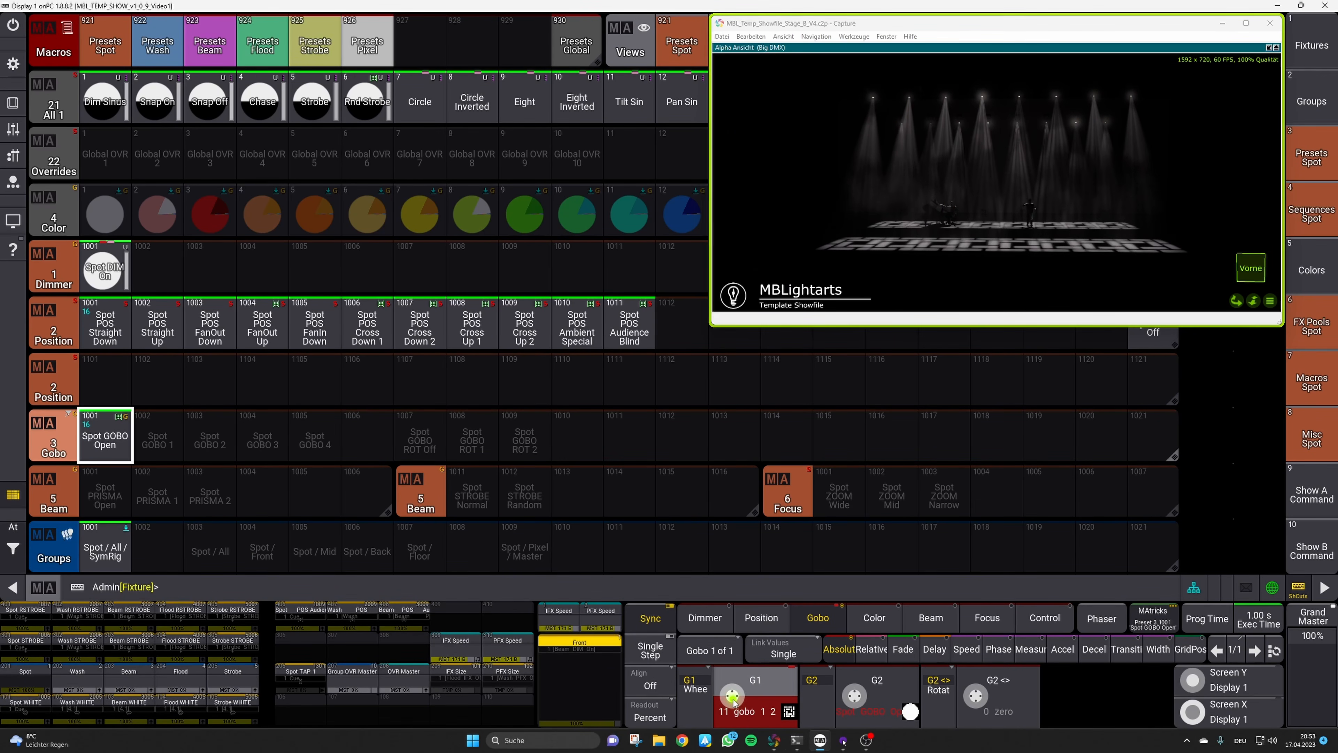
{"action": "left_click", "coordinate": [855, 695]}
{"action": "left_click_drag", "start_coordinate": [859, 688], "coordinate": [842, 687]}
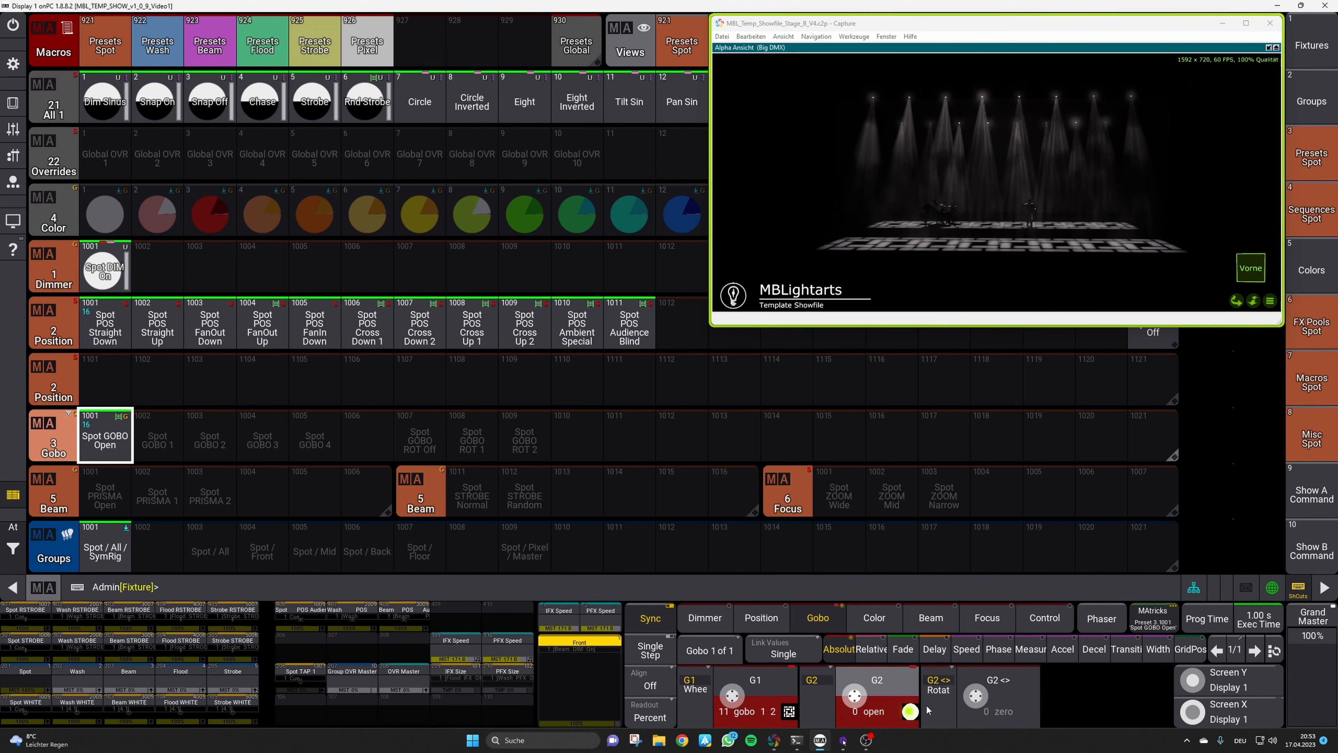
Set the focus to 100 and store the gobo look to preset 1002 Spot GOBO 1 in Overwrite mode
{"action": "left_click", "coordinate": [987, 617]}
{"action": "left_click", "coordinate": [733, 695]}
{"action": "left_click_drag", "start_coordinate": [734, 695], "coordinate": [752, 691]}
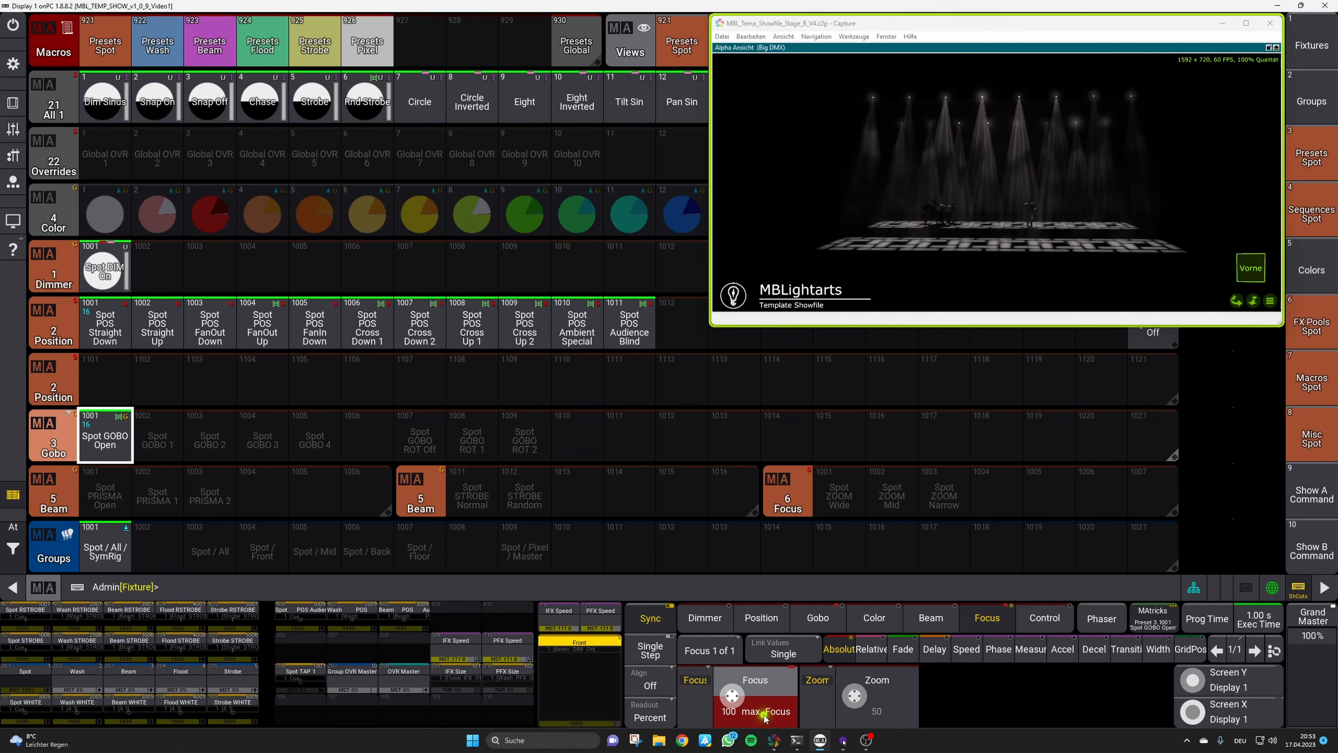
{"action": "left_click", "coordinate": [157, 435]}
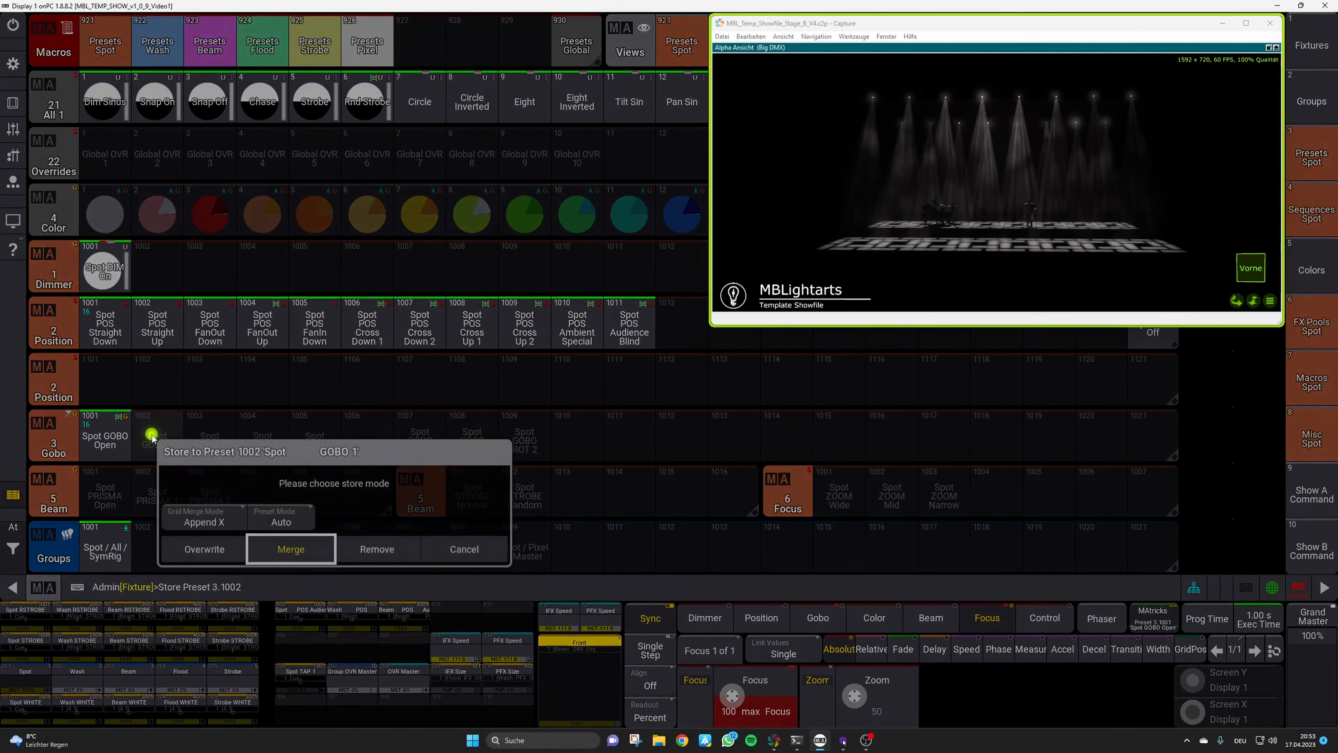
{"action": "left_click", "coordinate": [220, 551]}
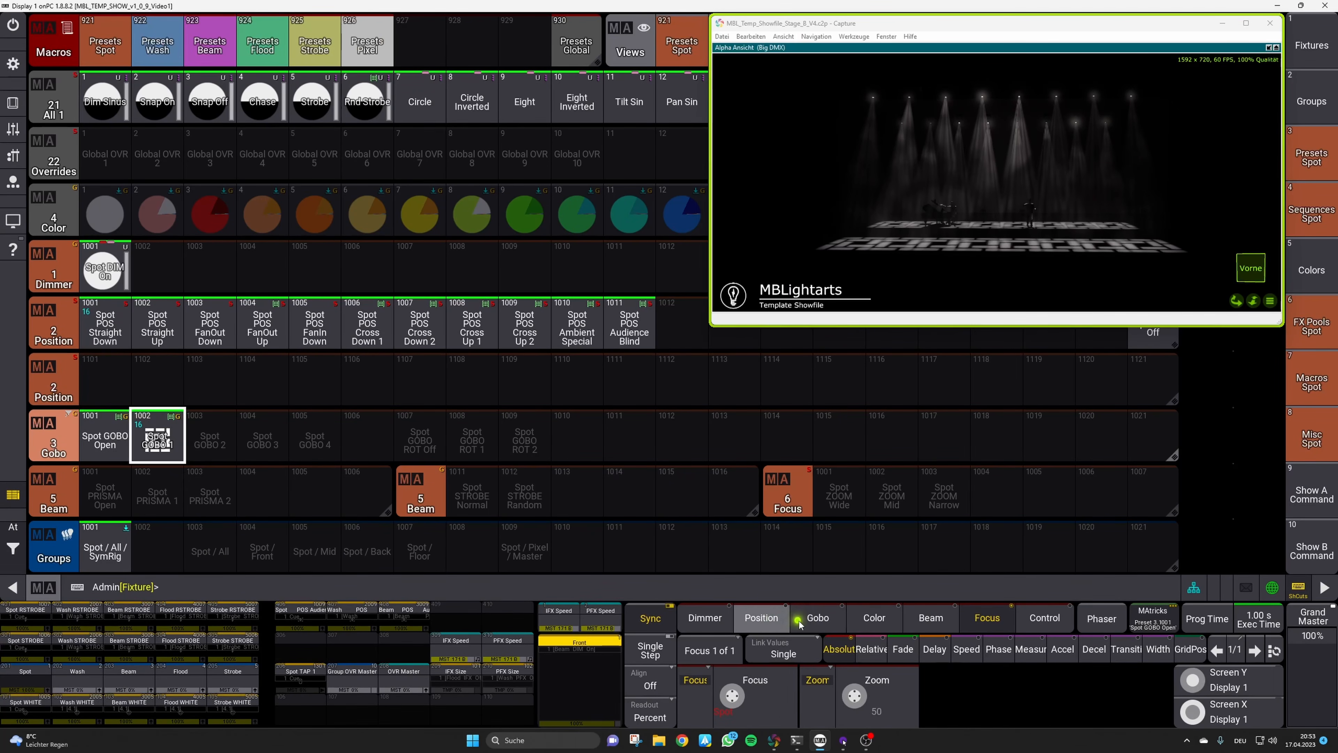
Set the spots' gobo wheel G1 to gobo 1 4 and wheel G2 to open
{"action": "left_click", "coordinate": [818, 618]}
{"action": "left_click_drag", "start_coordinate": [718, 703], "coordinate": [826, 712]}
{"action": "mouse_move", "coordinate": [866, 696]}
{"action": "left_mouse_down"}
{"action": "mouse_move", "coordinate": [848, 725]}
{"action": "mouse_move", "coordinate": [867, 711]}
{"action": "left_mouse_up"}
{"action": "left_click", "coordinate": [913, 652]}
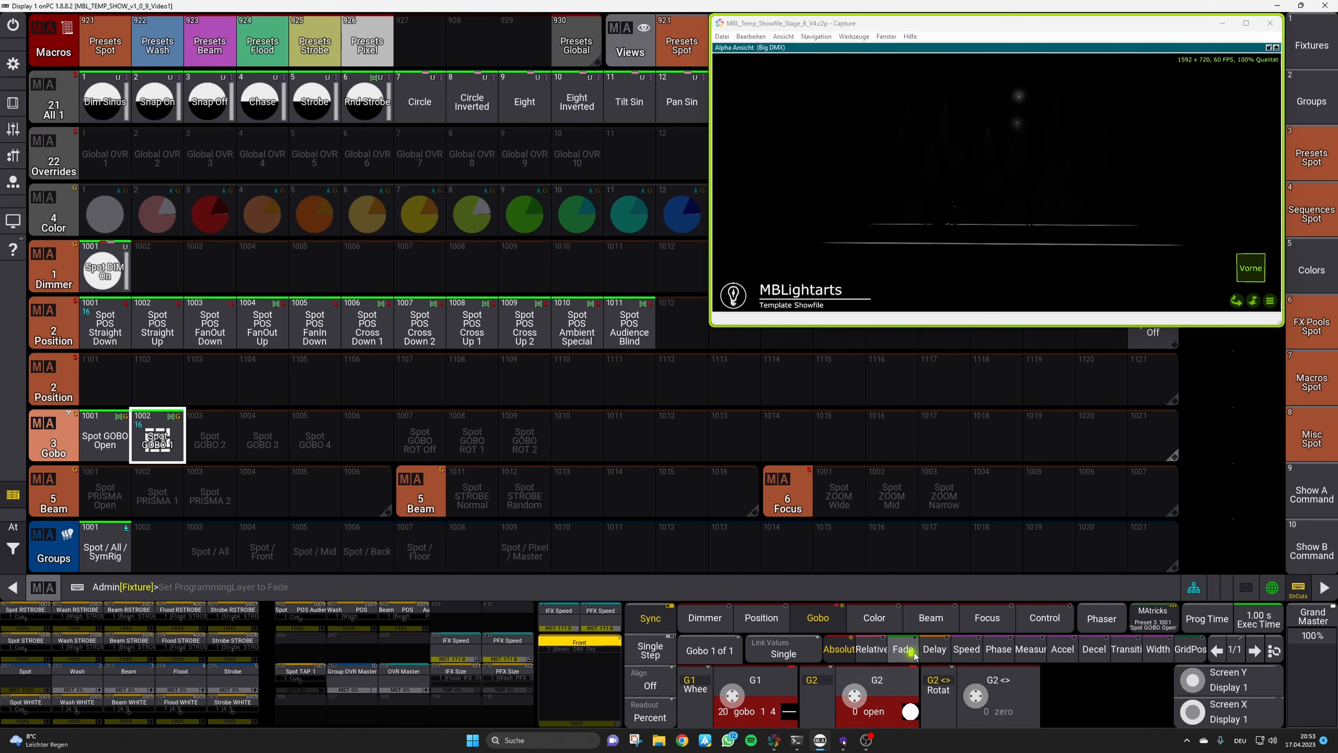
Set the focus to 100 and store the gobo look to preset 1003 Spot GOBO 2 in Overwrite mode
{"action": "left_click", "coordinate": [987, 619]}
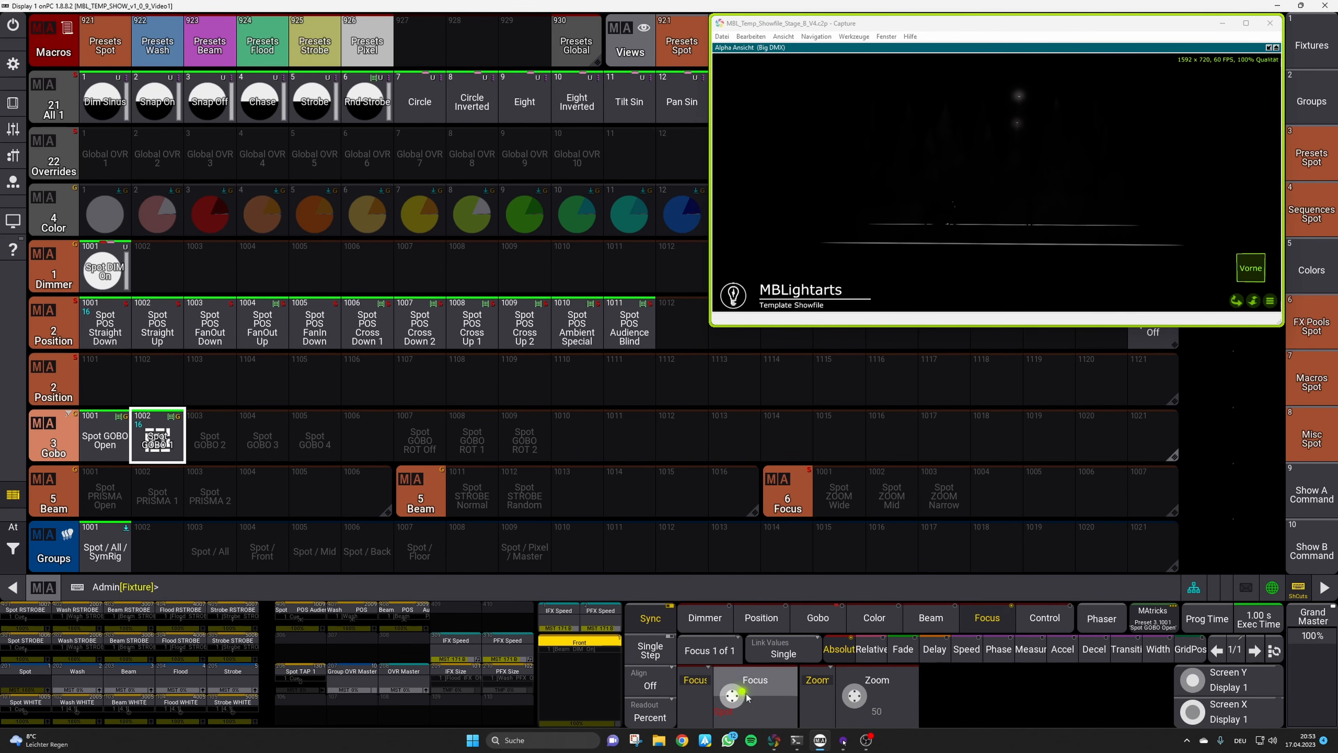
{"action": "left_click_drag", "start_coordinate": [746, 695], "coordinate": [732, 725]}
{"action": "key", "text": "s"}
{"action": "left_click", "coordinate": [228, 448]}
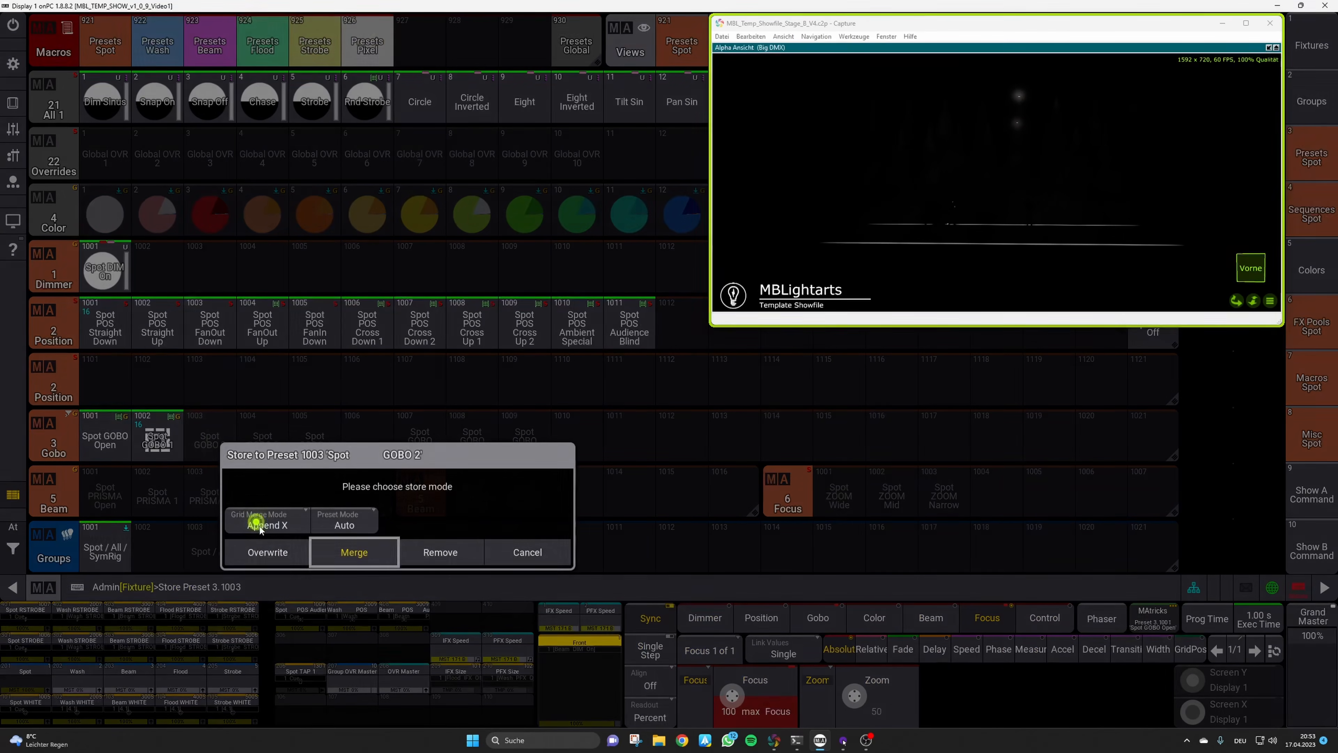
{"action": "left_click", "coordinate": [268, 553]}
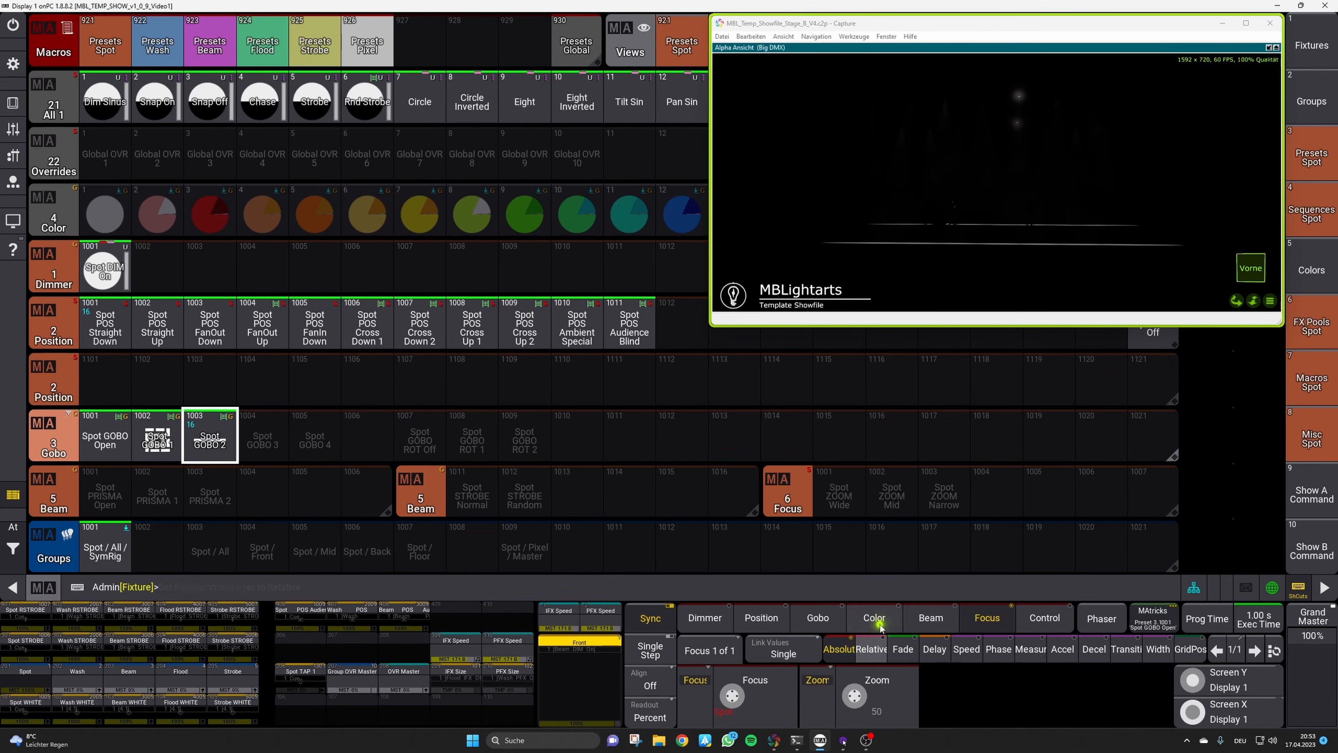
Set the spots' gobo wheel G1 to open and wheel G2 to gobo 2 5
{"action": "left_click", "coordinate": [818, 618]}
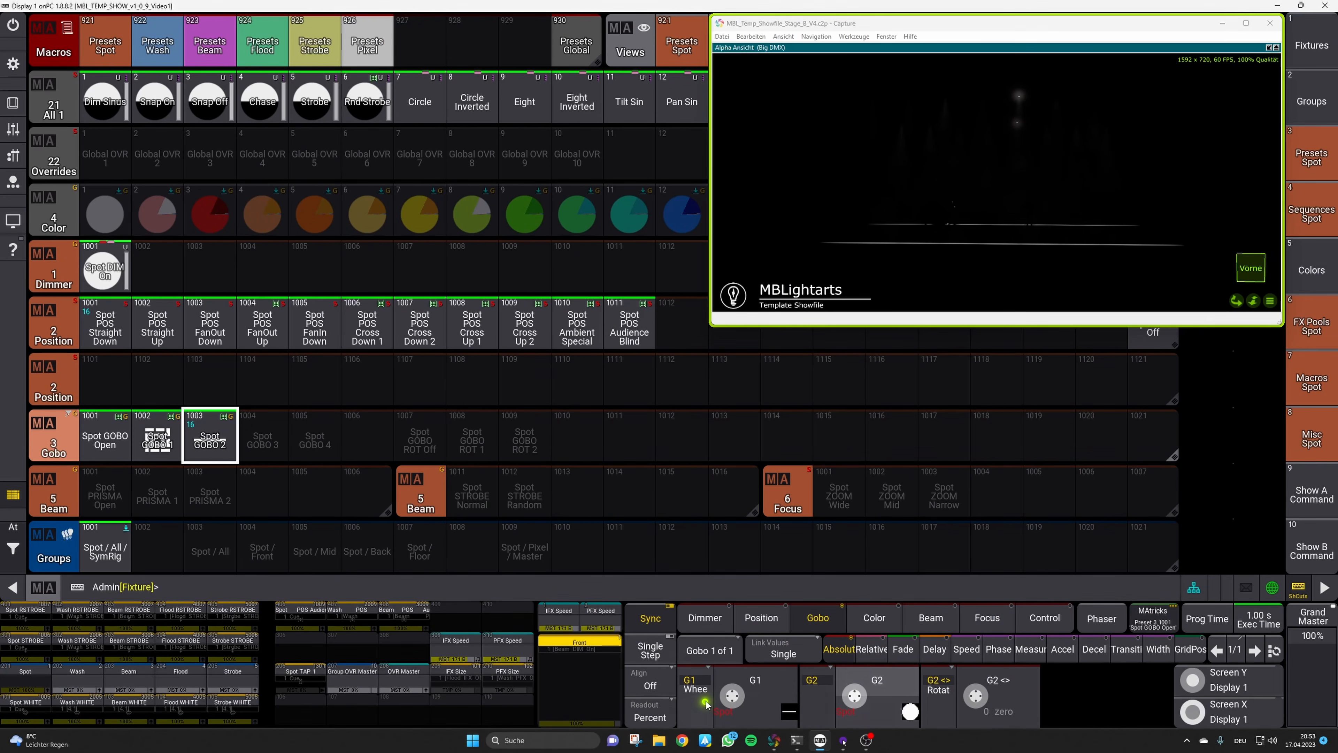
{"action": "scroll", "coordinate": [706, 704], "scroll_direction": "down", "scroll_amount": 2}
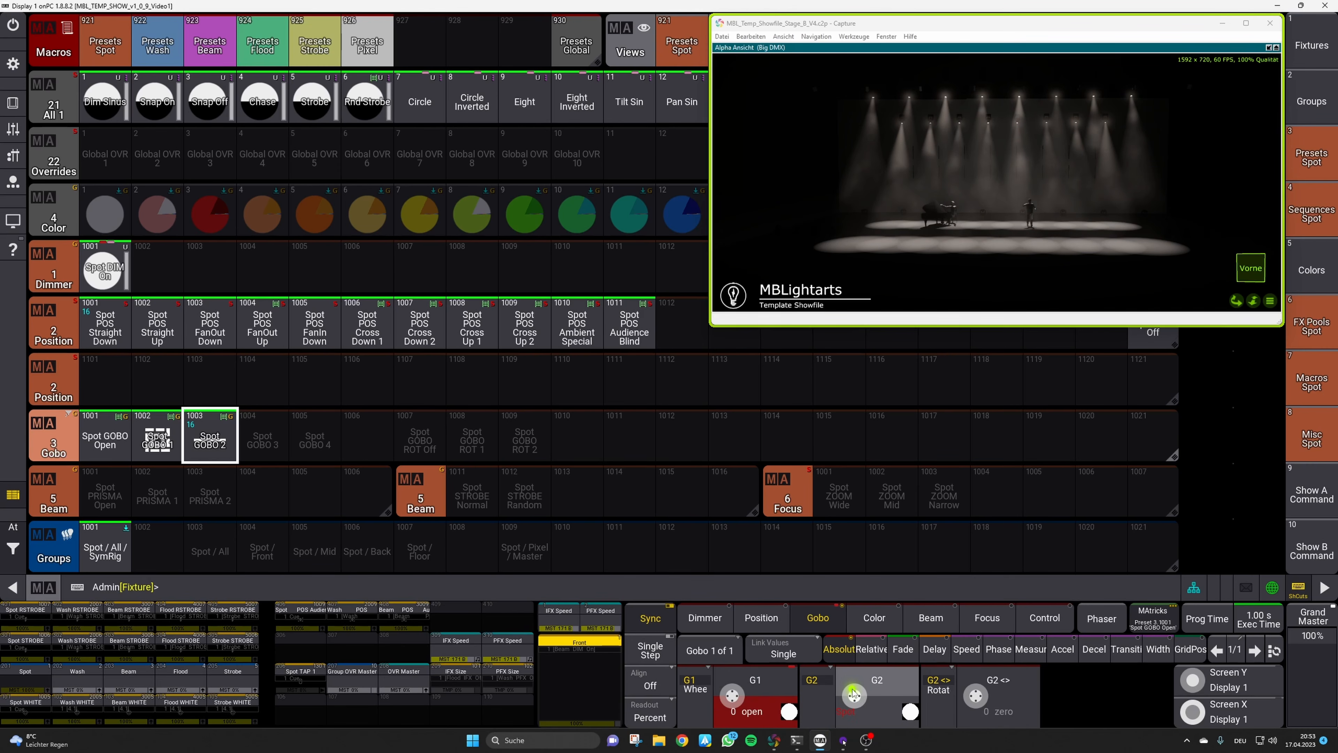
{"action": "scroll", "coordinate": [854, 695], "scroll_direction": "down", "scroll_amount": 2}
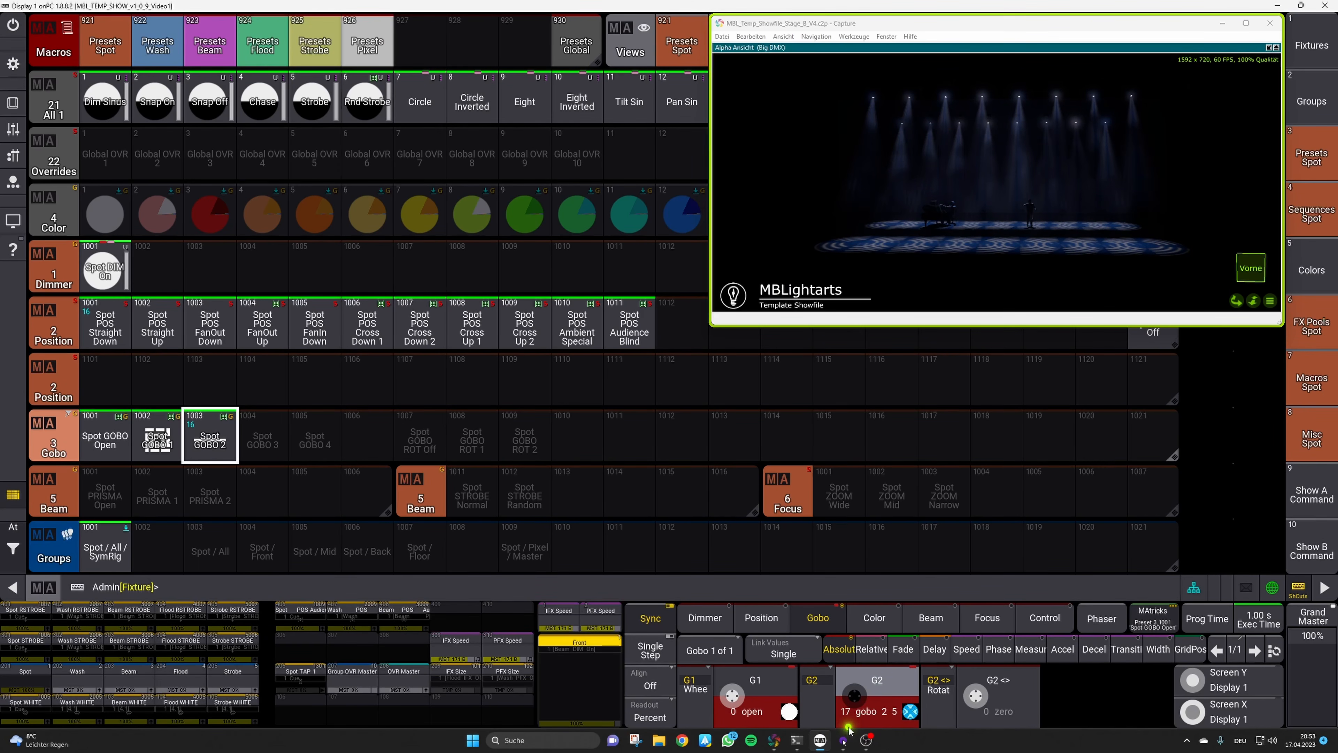
Set the focus to 100 and store the gobo look to preset 1004 Spot GOBO 3 in Overwrite mode
{"action": "left_click", "coordinate": [999, 647]}
{"action": "left_click", "coordinate": [994, 632]}
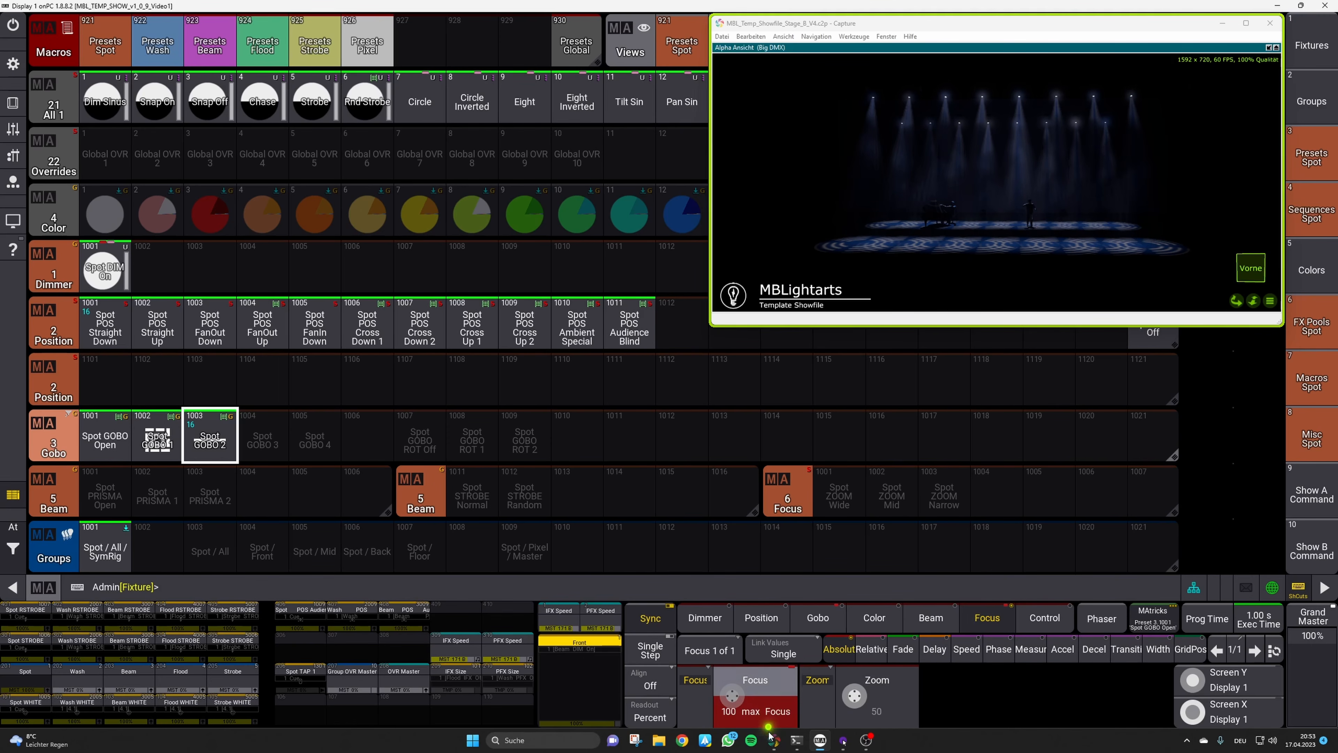
{"action": "left_click", "coordinate": [274, 440]}
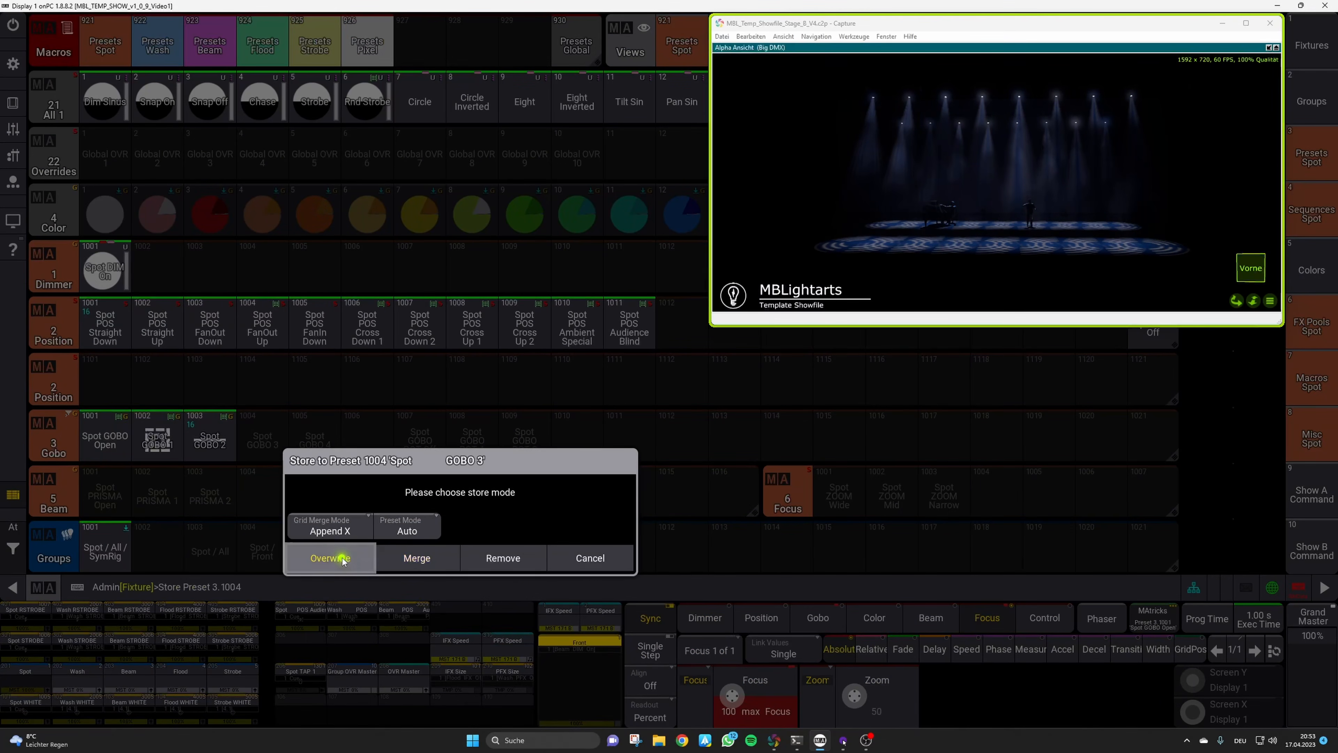
{"action": "left_click", "coordinate": [342, 558]}
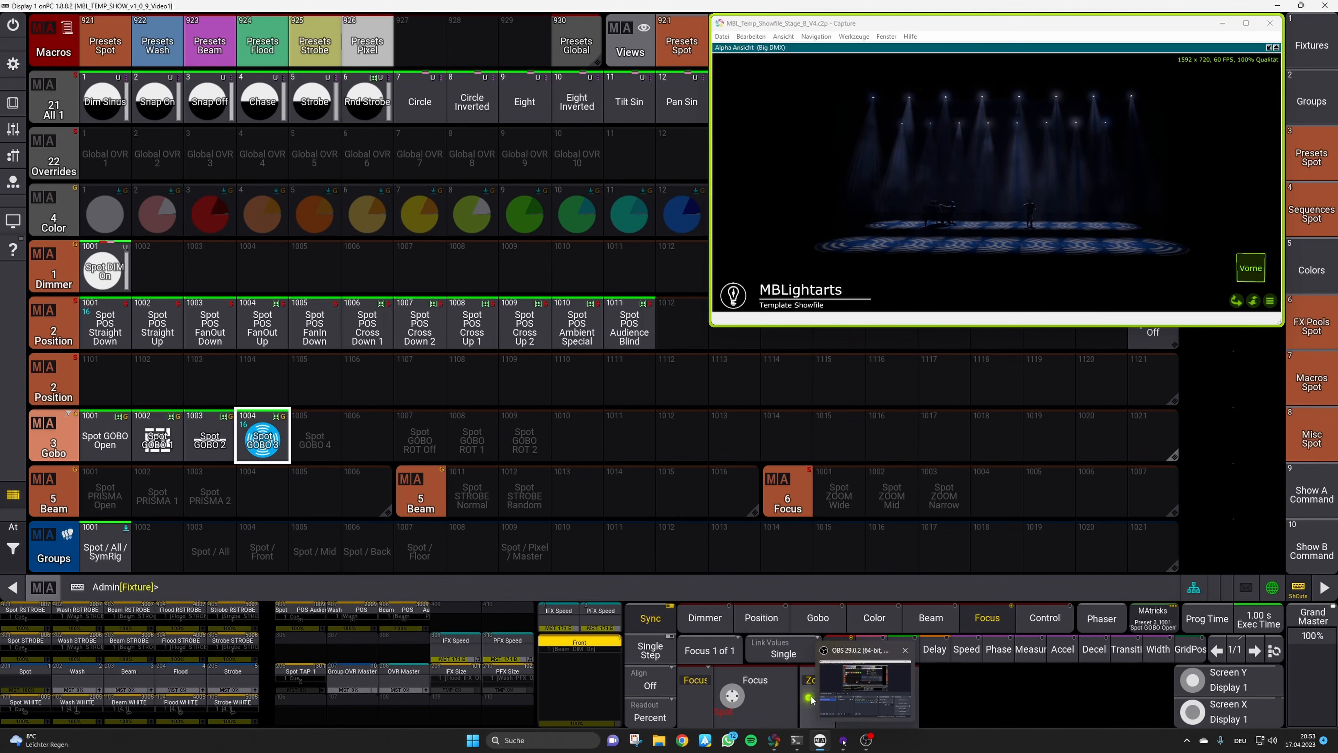
Set the spots' gobo wheel G2 to gobo 2 6 and wheel G1 to open
{"action": "left_click", "coordinate": [825, 628]}
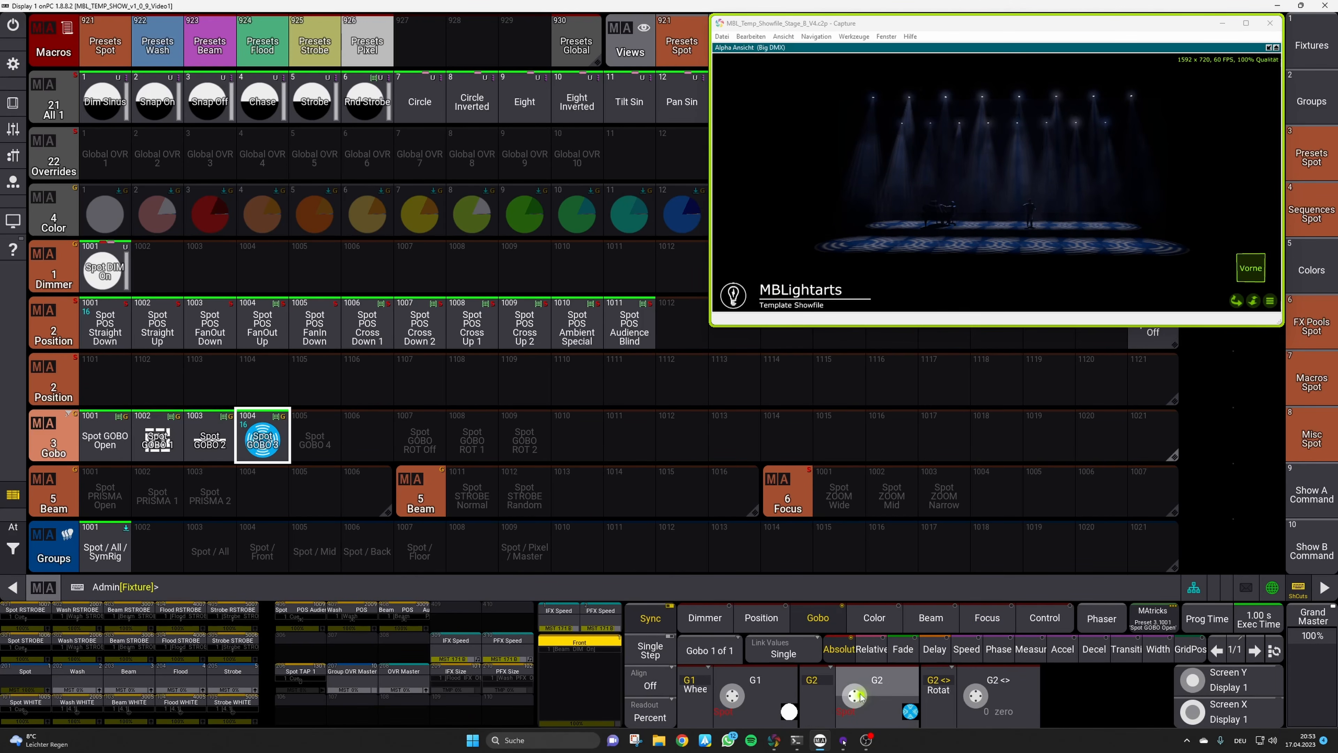
{"action": "left_click_drag", "start_coordinate": [853, 691], "coordinate": [876, 695]}
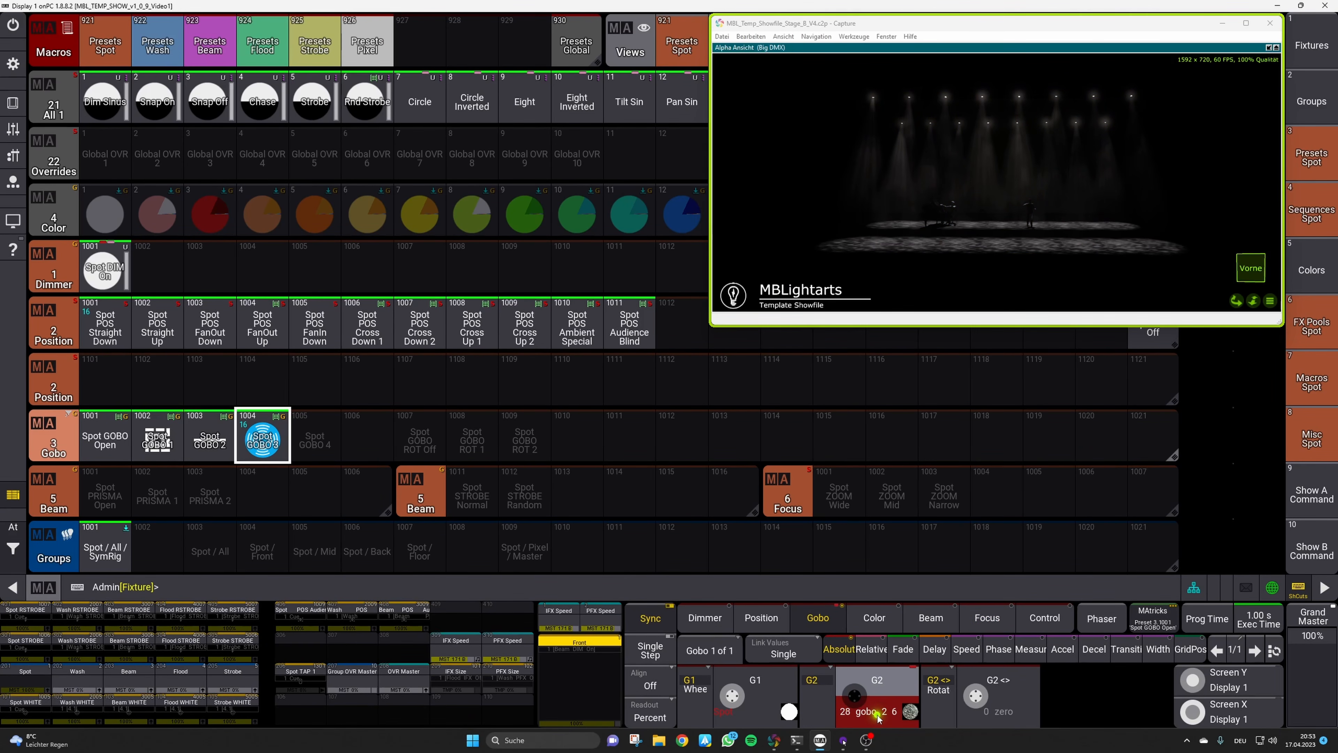
{"action": "left_click", "coordinate": [732, 696]}
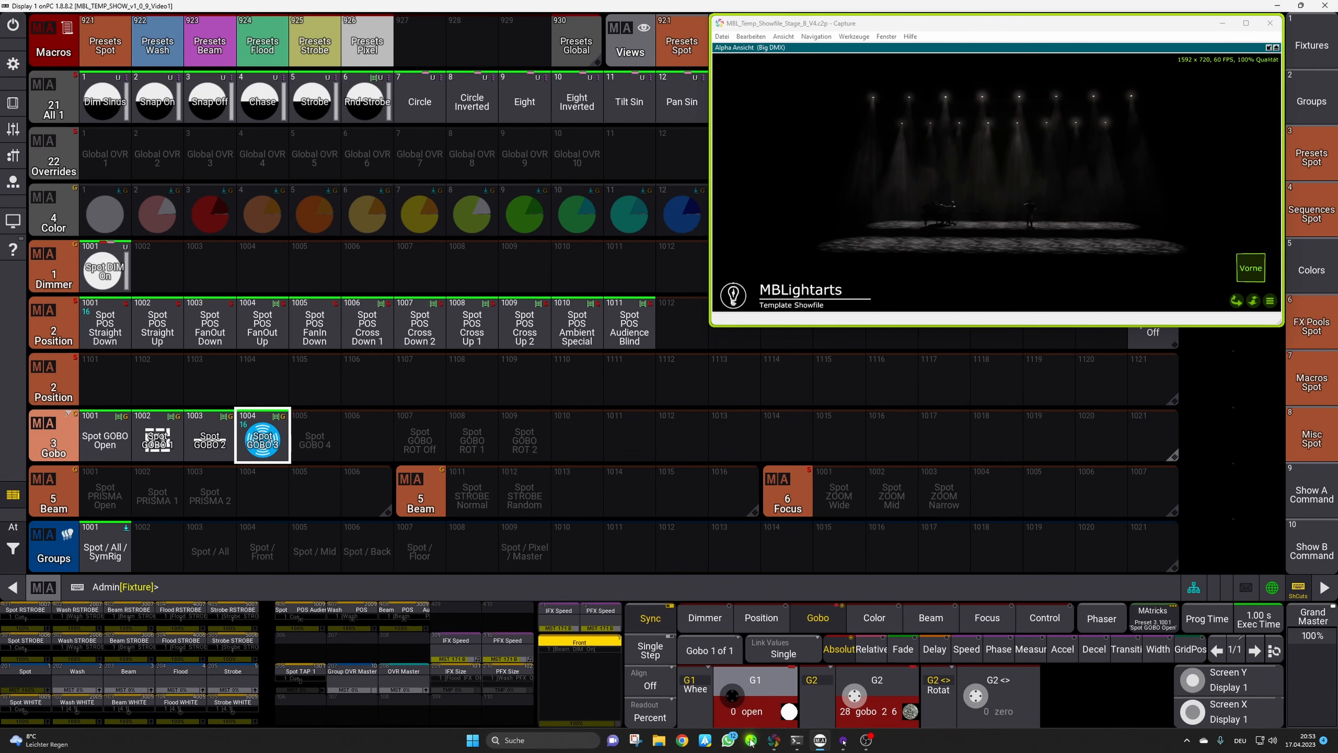
Set the focus to 100 and store the gobo look to preset 1005 Spot GOBO 4 in Overwrite mode
{"action": "left_click", "coordinate": [987, 618]}
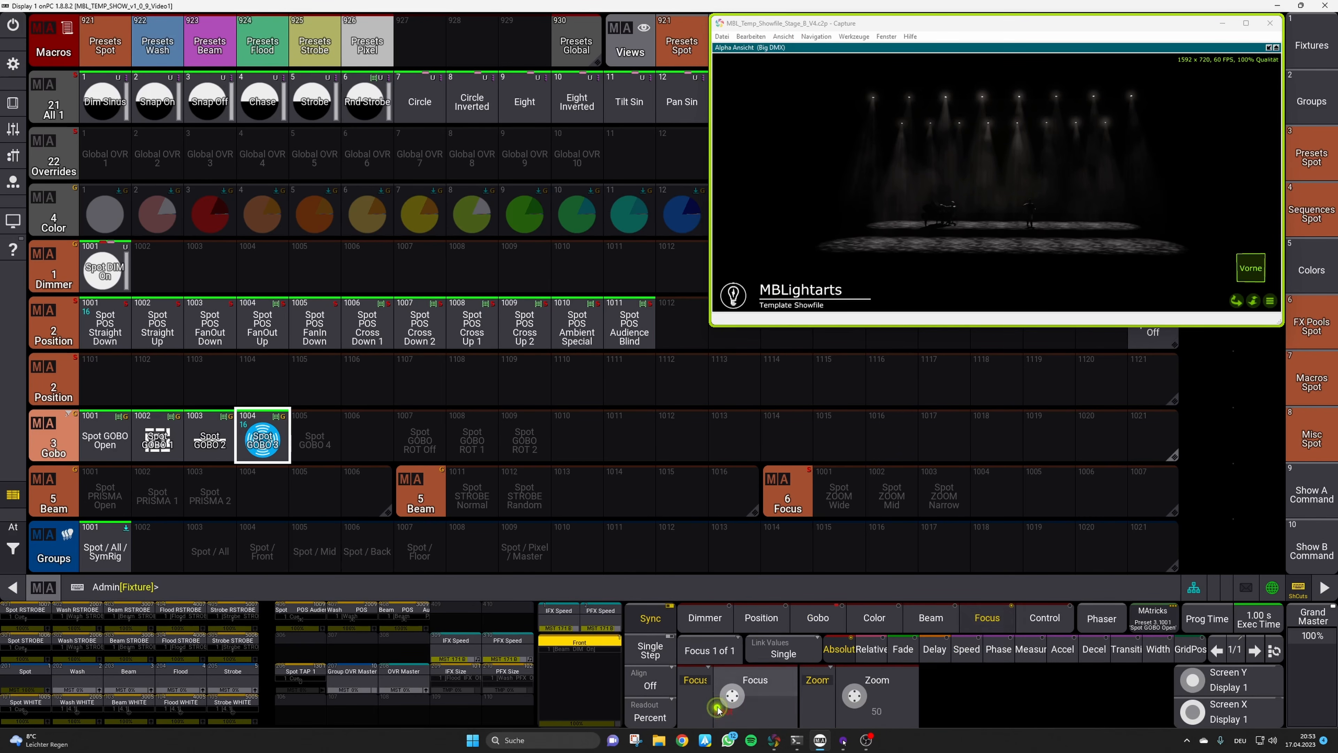
{"action": "left_click", "coordinate": [718, 708]}
{"action": "key", "text": "s"}
{"action": "left_click", "coordinate": [311, 443]}
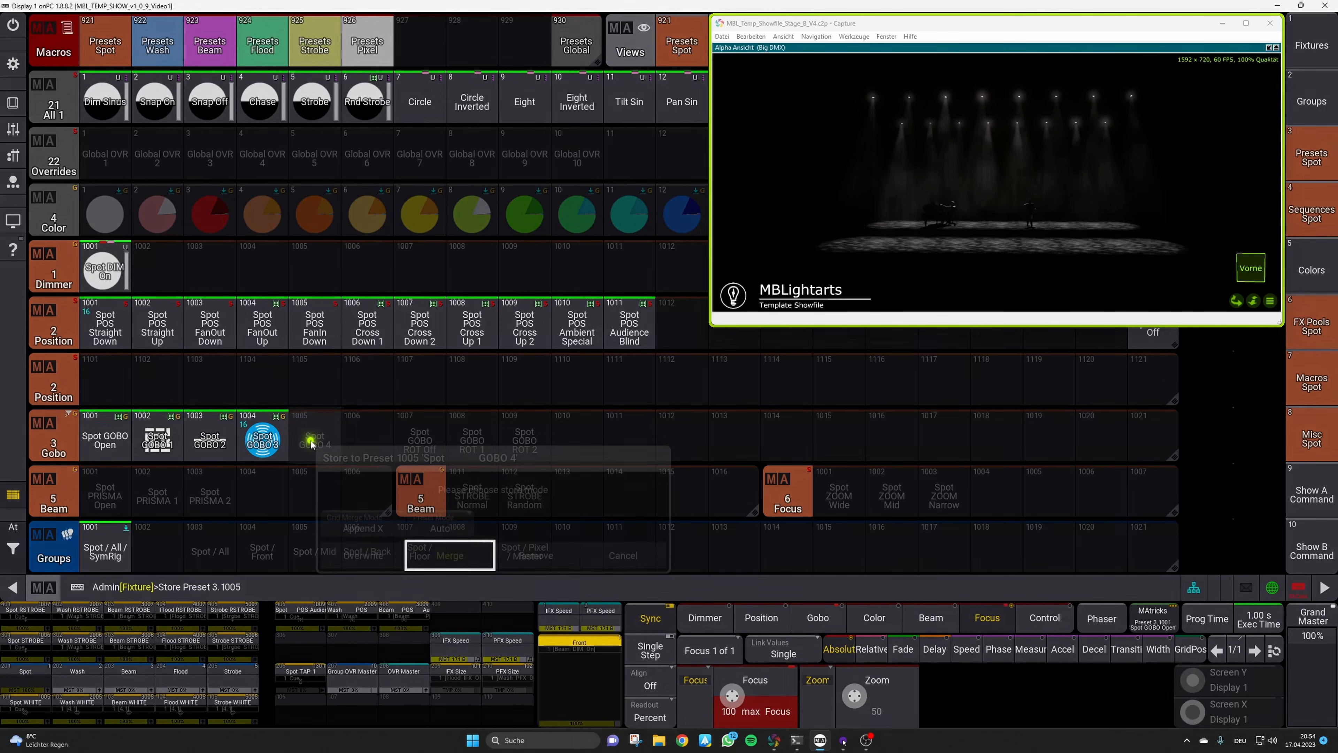
{"action": "left_click", "coordinate": [363, 553]}
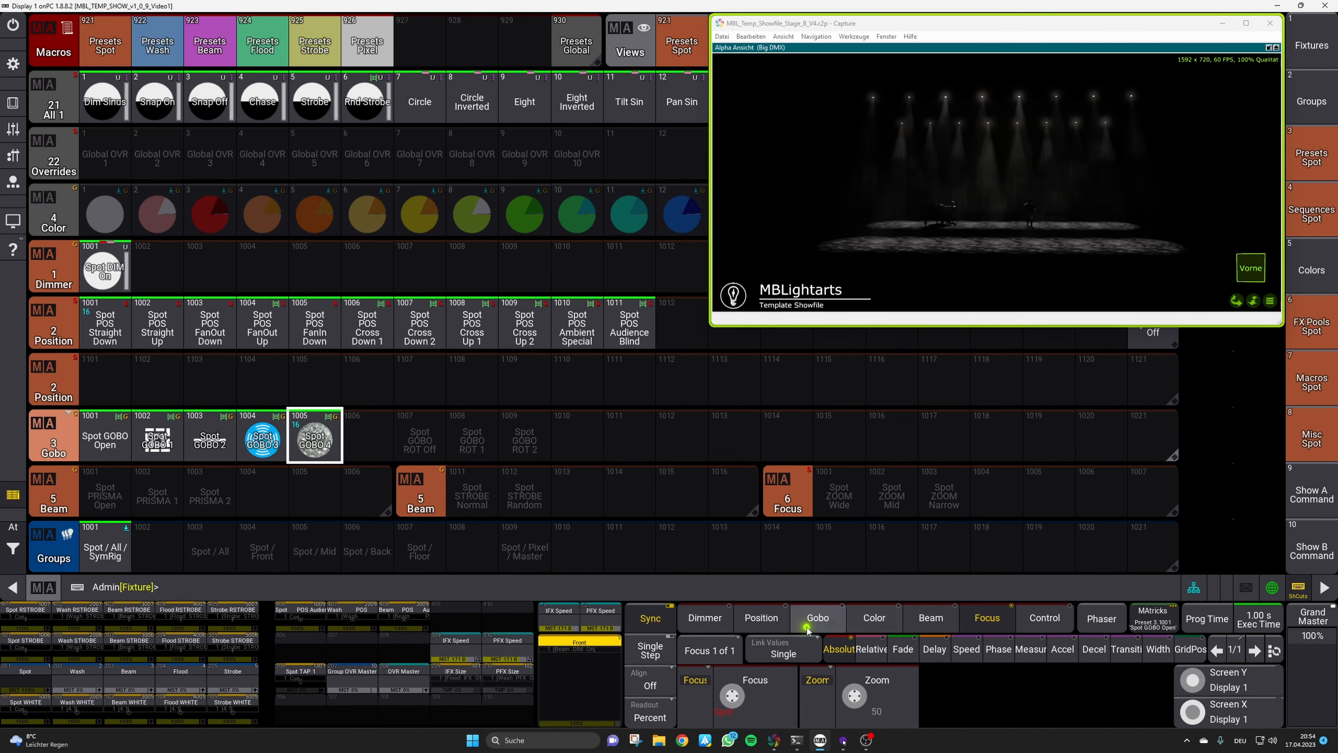
Set the G2 gobo rotation to zero and store it to preset 1007 Spot GOBO ROT Off in Overwrite mode
{"action": "left_click", "coordinate": [790, 636]}
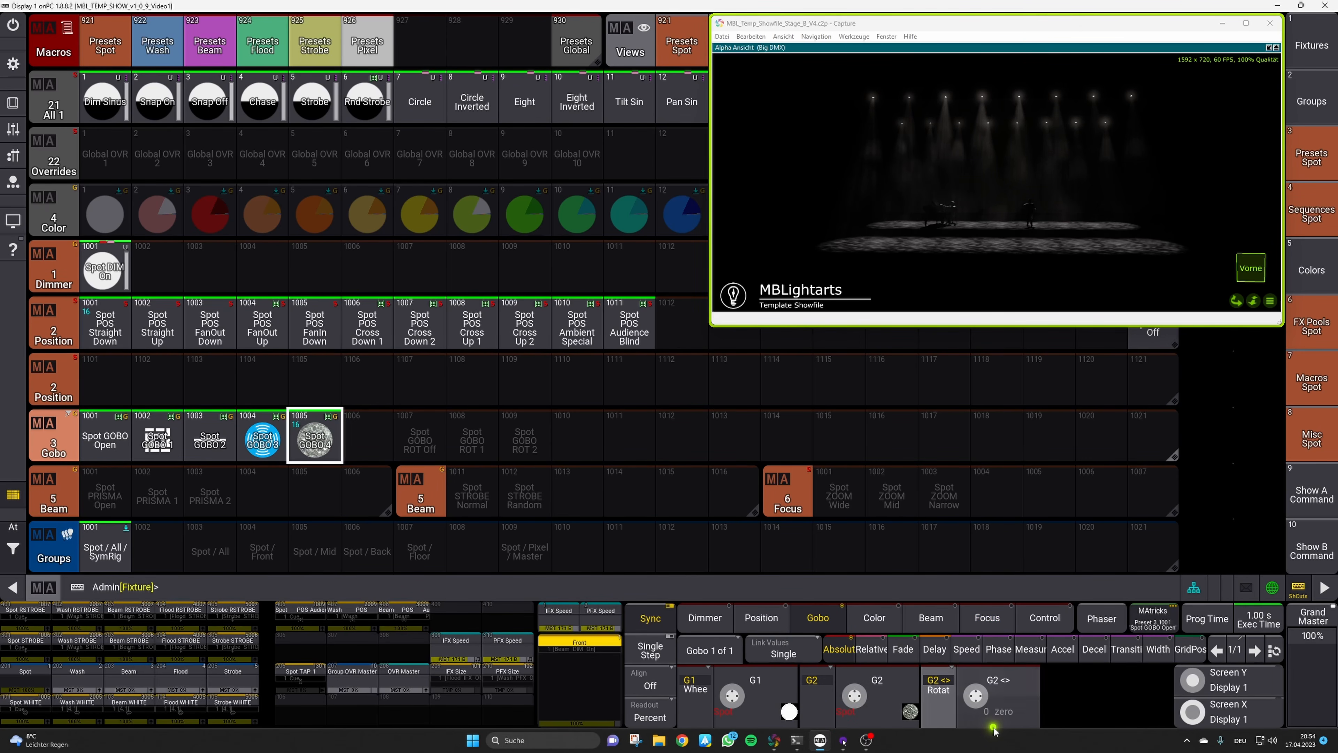
{"action": "left_click", "coordinate": [947, 699]}
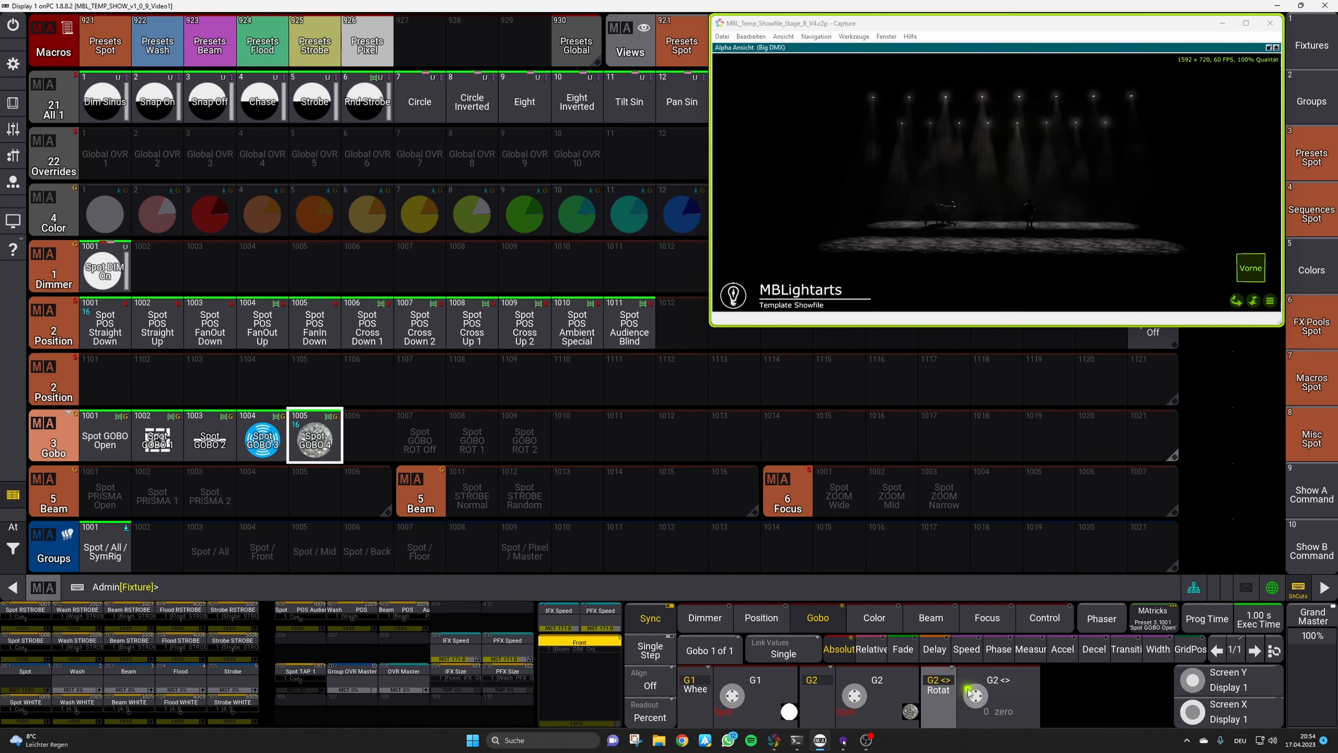
{"action": "left_click", "coordinate": [976, 721]}
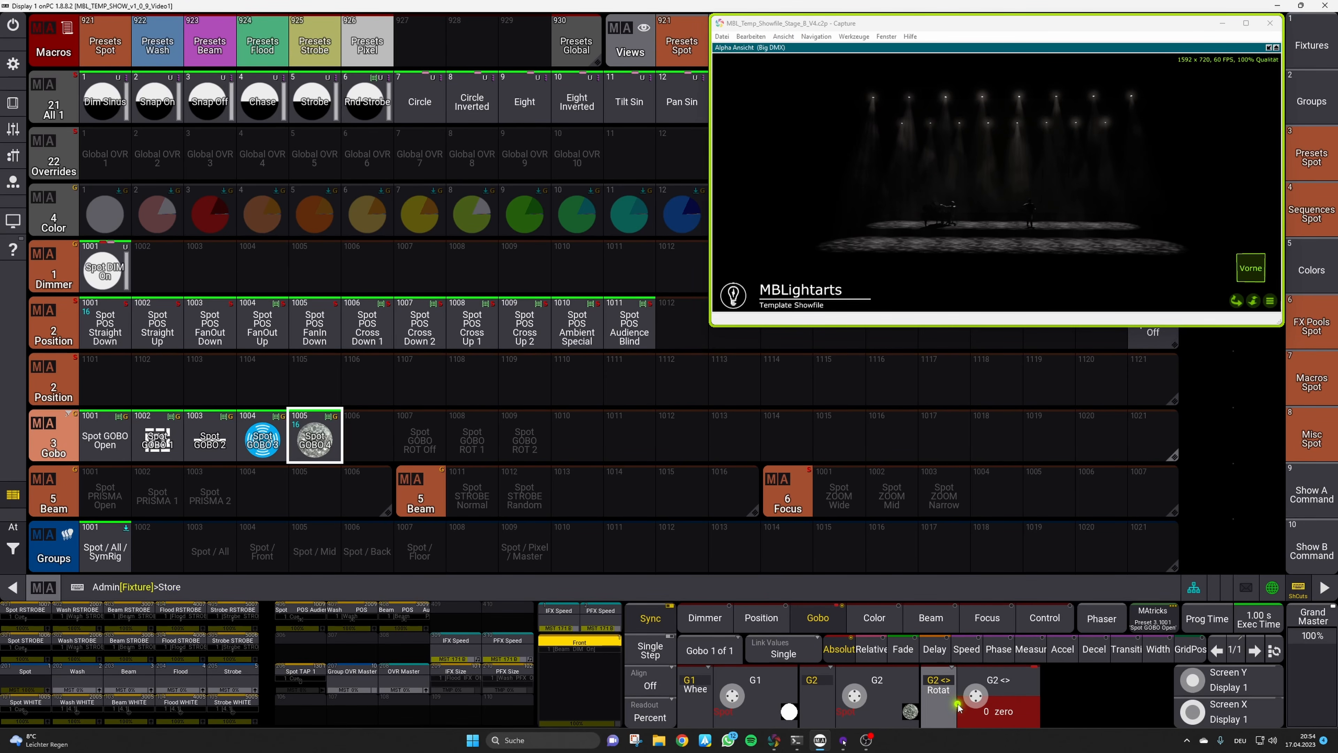
{"action": "left_click", "coordinate": [419, 437]}
{"action": "left_click", "coordinate": [477, 551]}
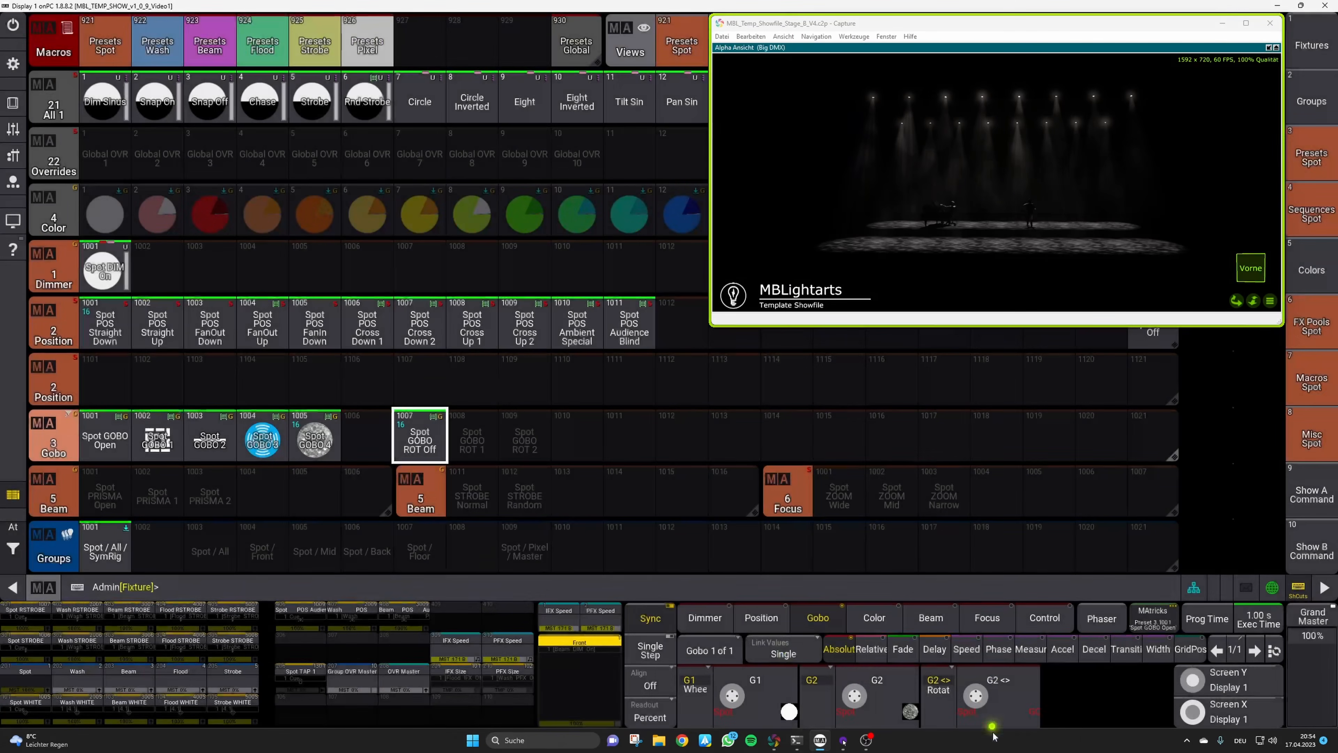
Set the G2 gobo rotation to 2:12 Rotate2 -1 and store it to preset 1008 Spot GOBO ROT 1 in Overwrite mode
{"action": "left_click", "coordinate": [492, 454]}
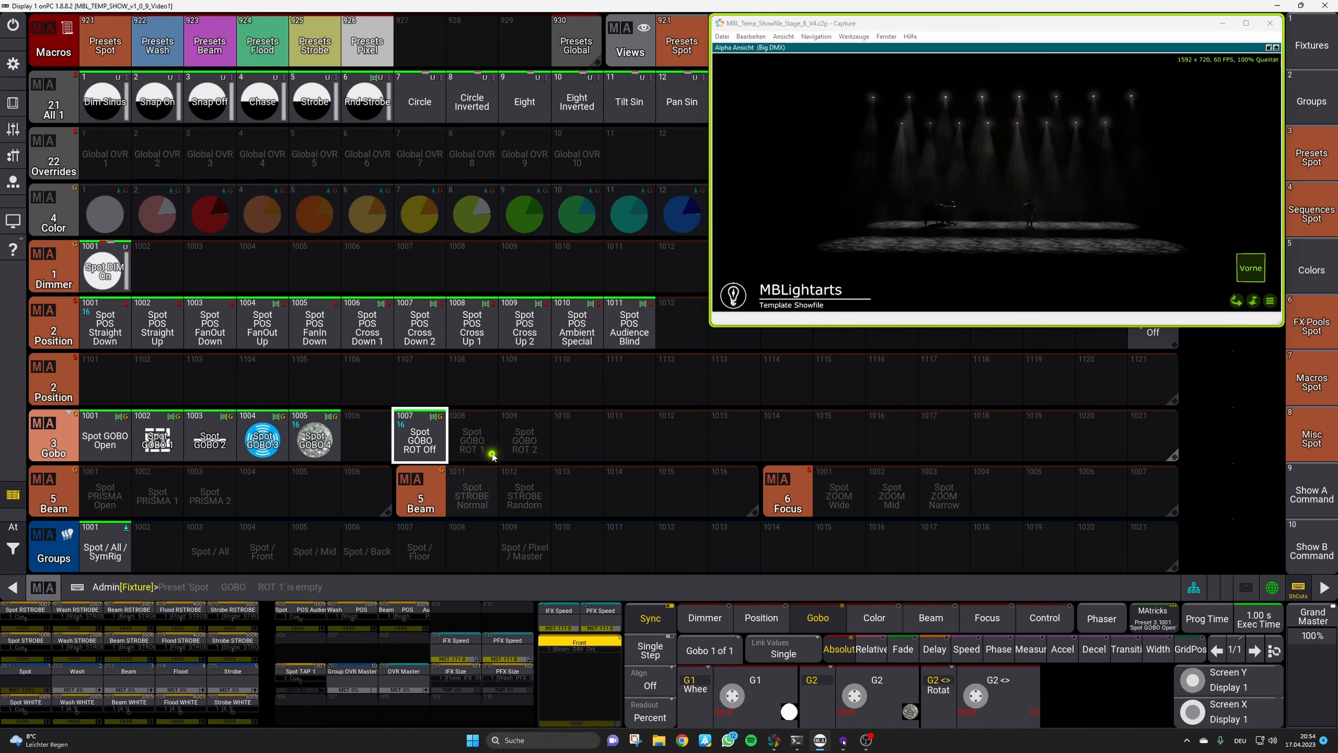
{"action": "left_click", "coordinate": [943, 692]}
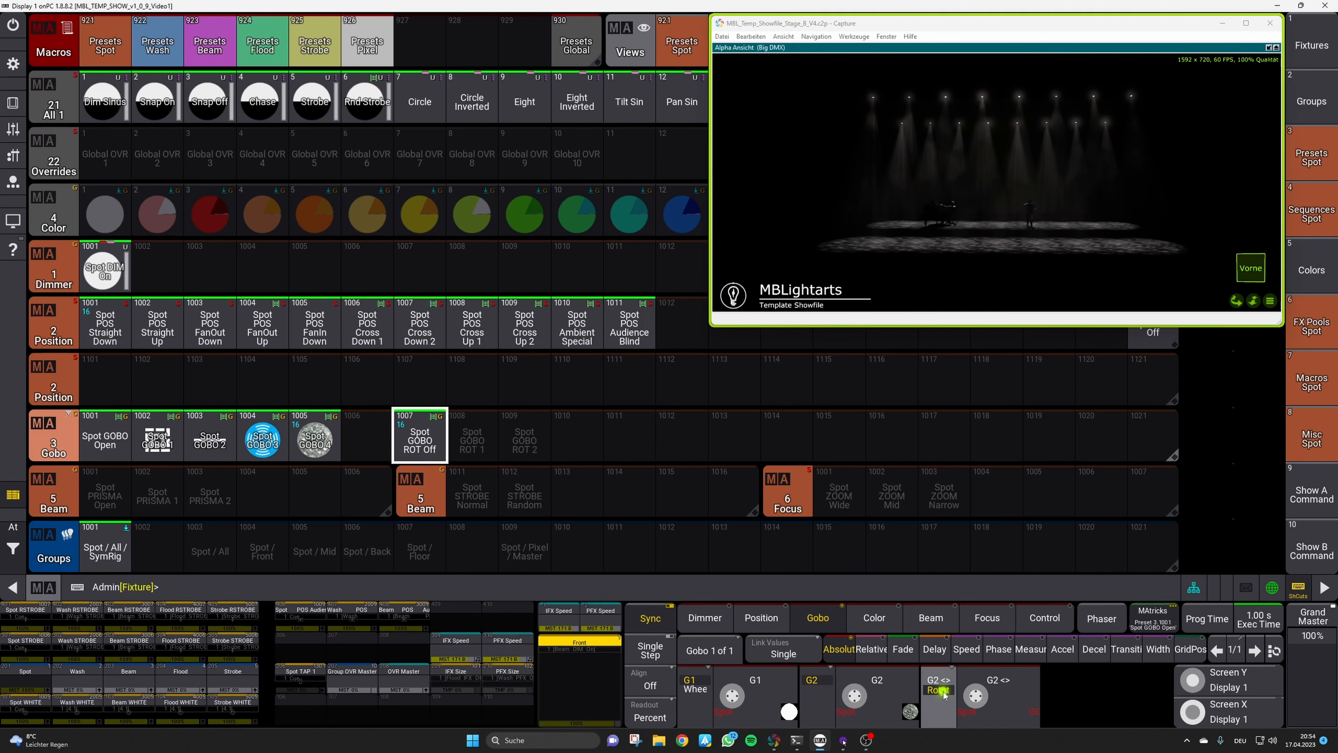
{"action": "left_click", "coordinate": [986, 686]}
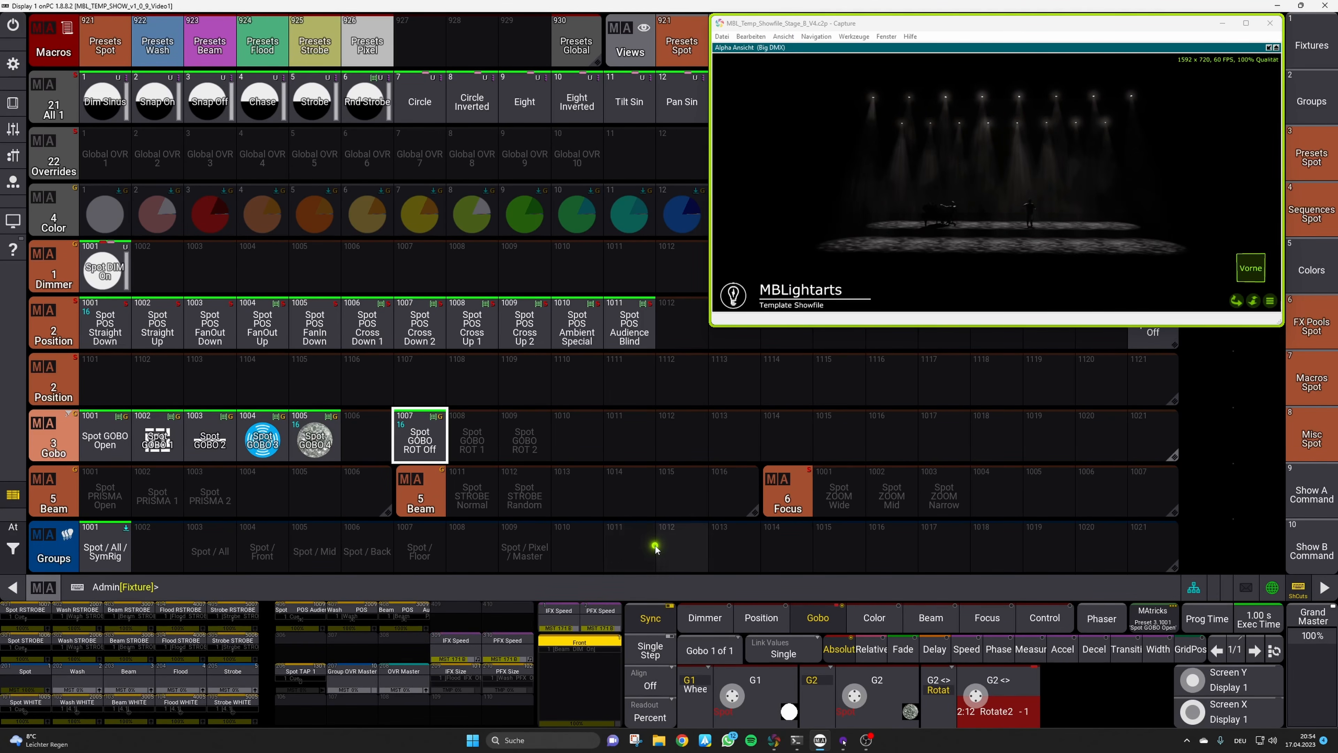
{"action": "key", "text": "s"}
{"action": "left_click", "coordinate": [482, 448]}
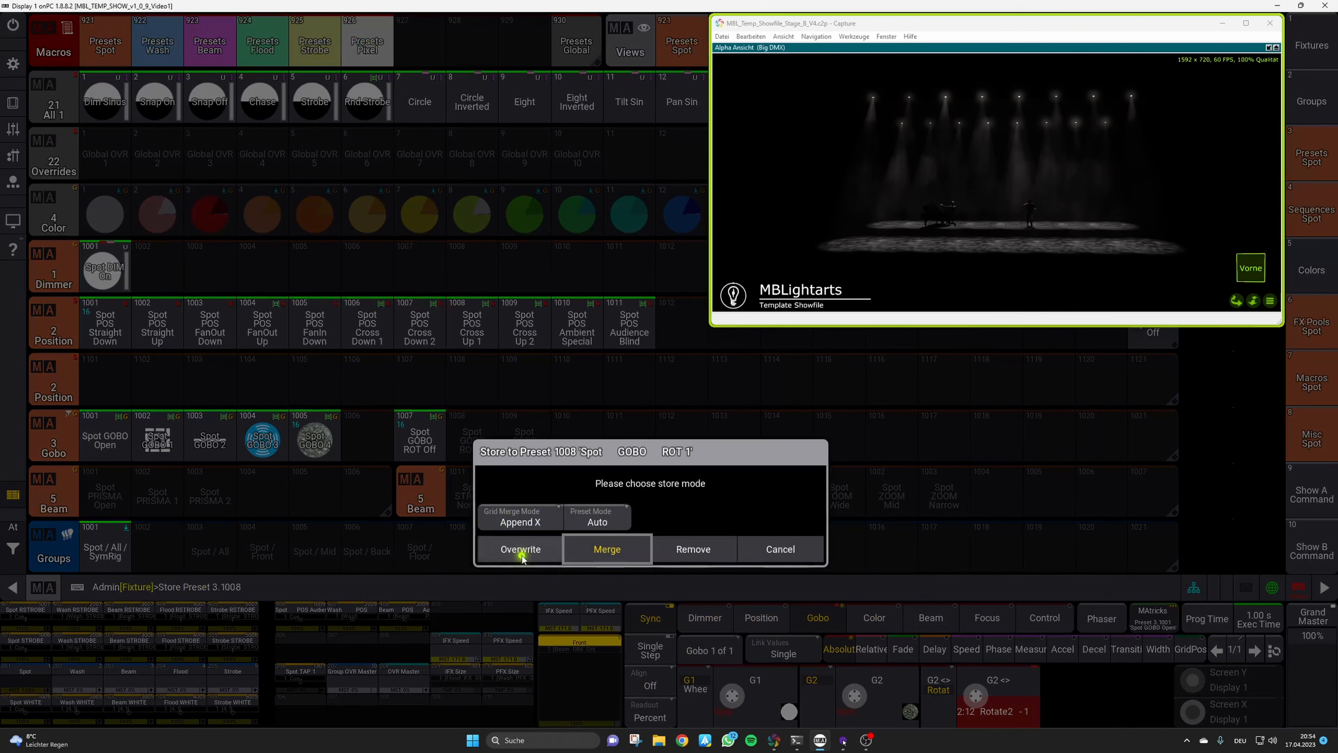
{"action": "left_click", "coordinate": [518, 552]}
Set the G2 gobo rotation to 2:0 <<< and store it to preset 1009 Spot GOBO ROT 2 in Overwrite mode
{"action": "left_click", "coordinate": [872, 645]}
{"action": "left_click", "coordinate": [548, 452]}
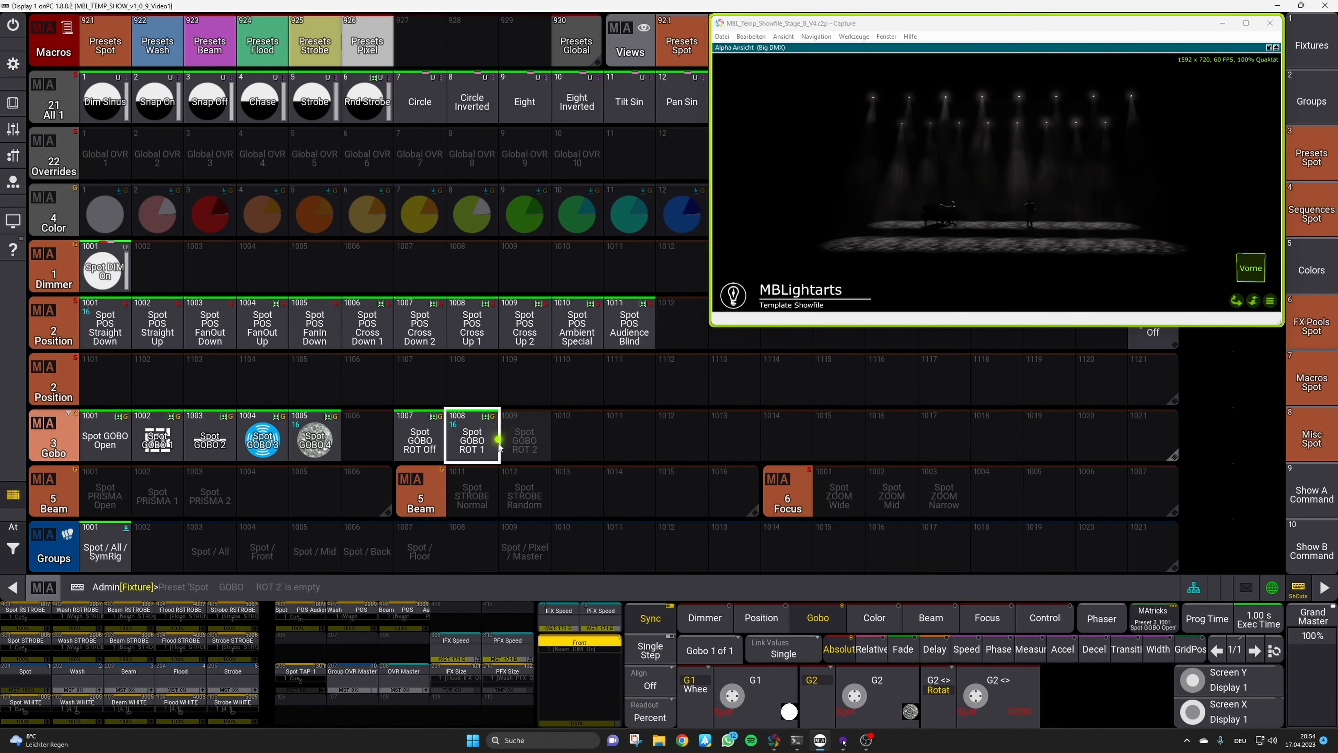
{"action": "left_click_drag", "start_coordinate": [976, 686], "coordinate": [980, 691]}
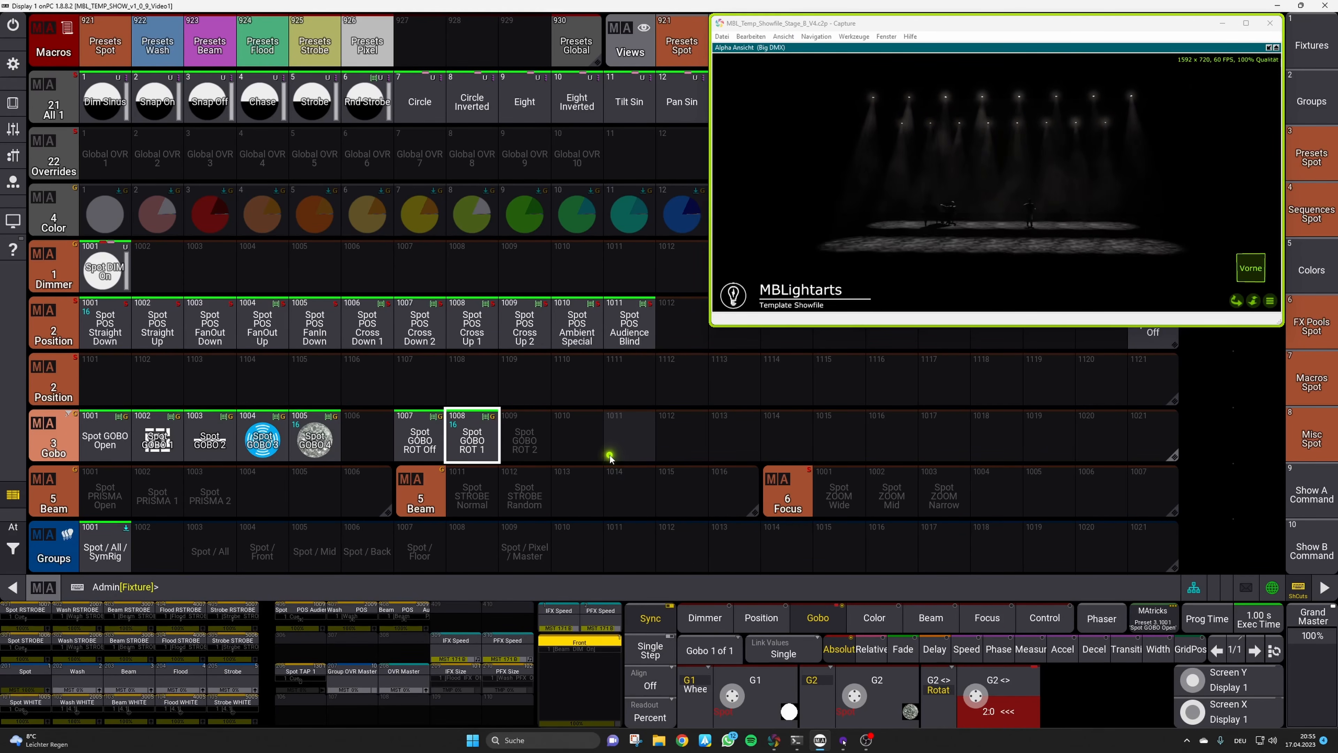
{"action": "left_click", "coordinate": [524, 441]}
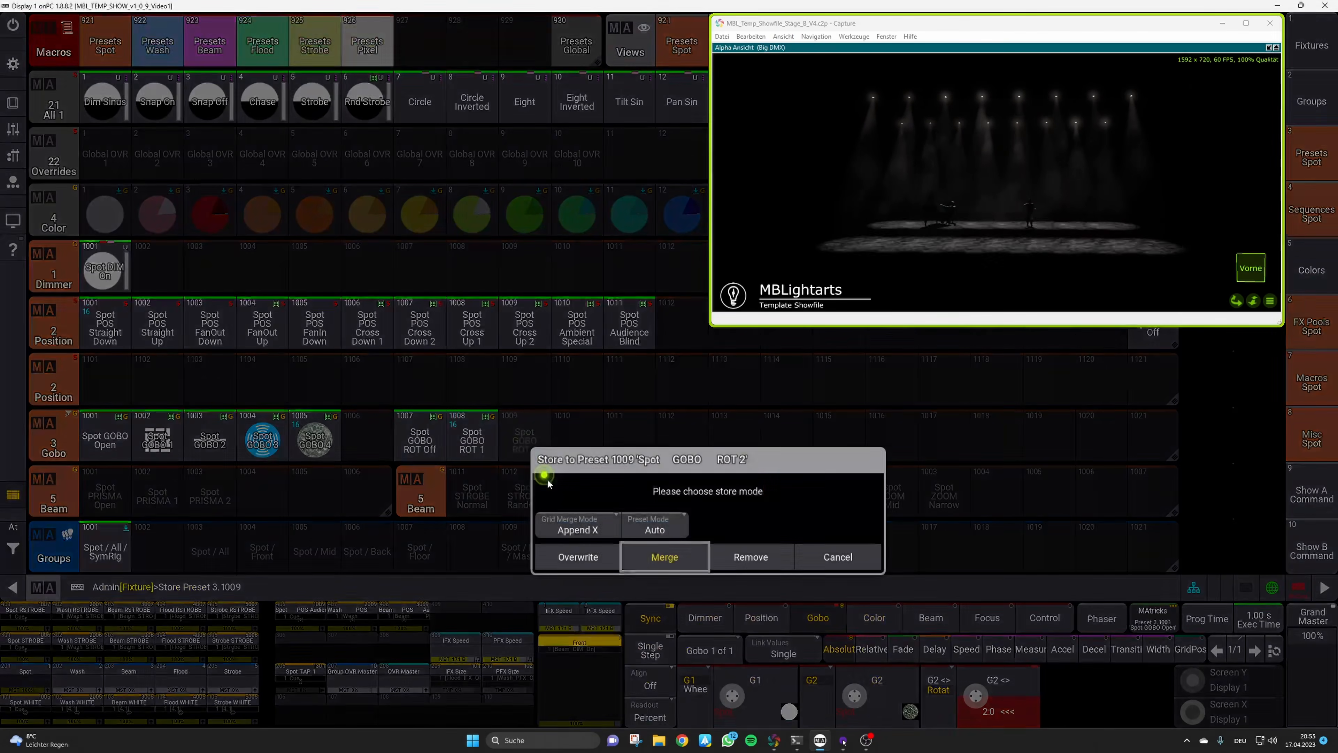
{"action": "left_click", "coordinate": [578, 556]}
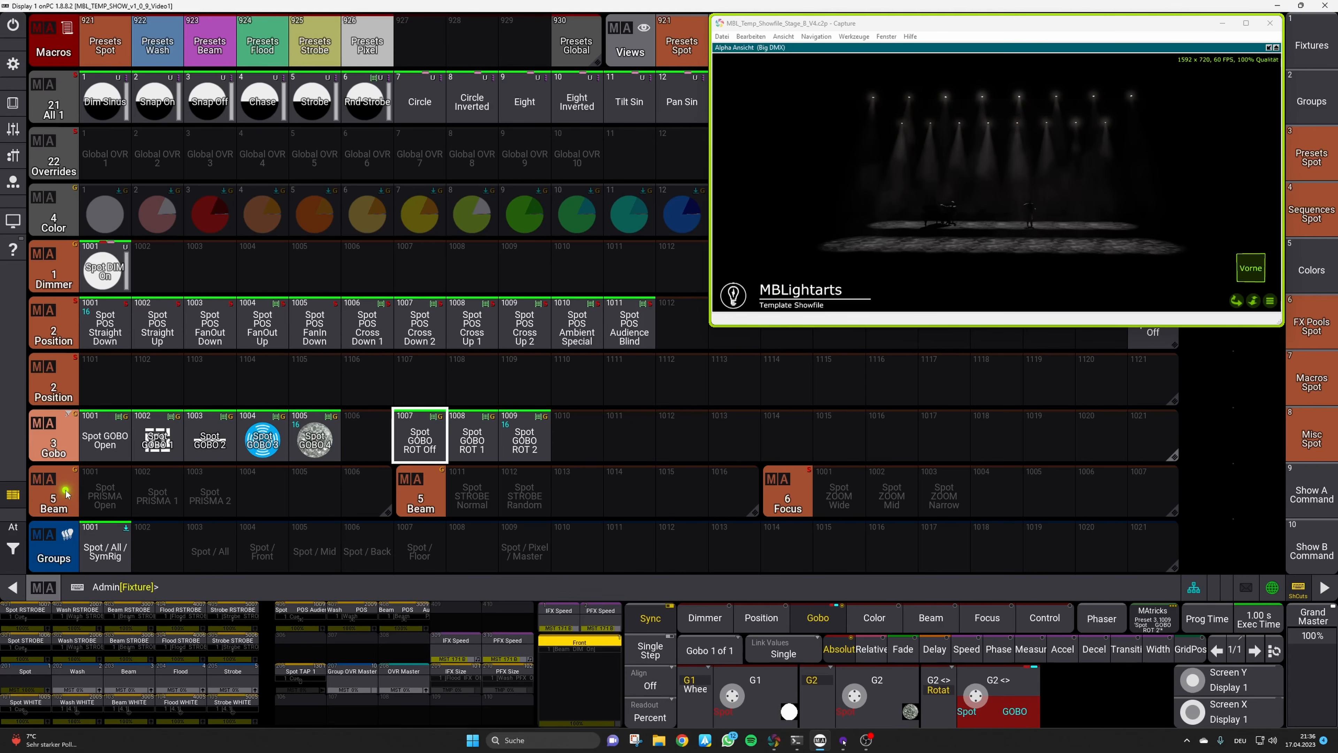
Apply the Spot GOBO Open preset and set the spots' prism to open
{"action": "left_click", "coordinate": [106, 443]}
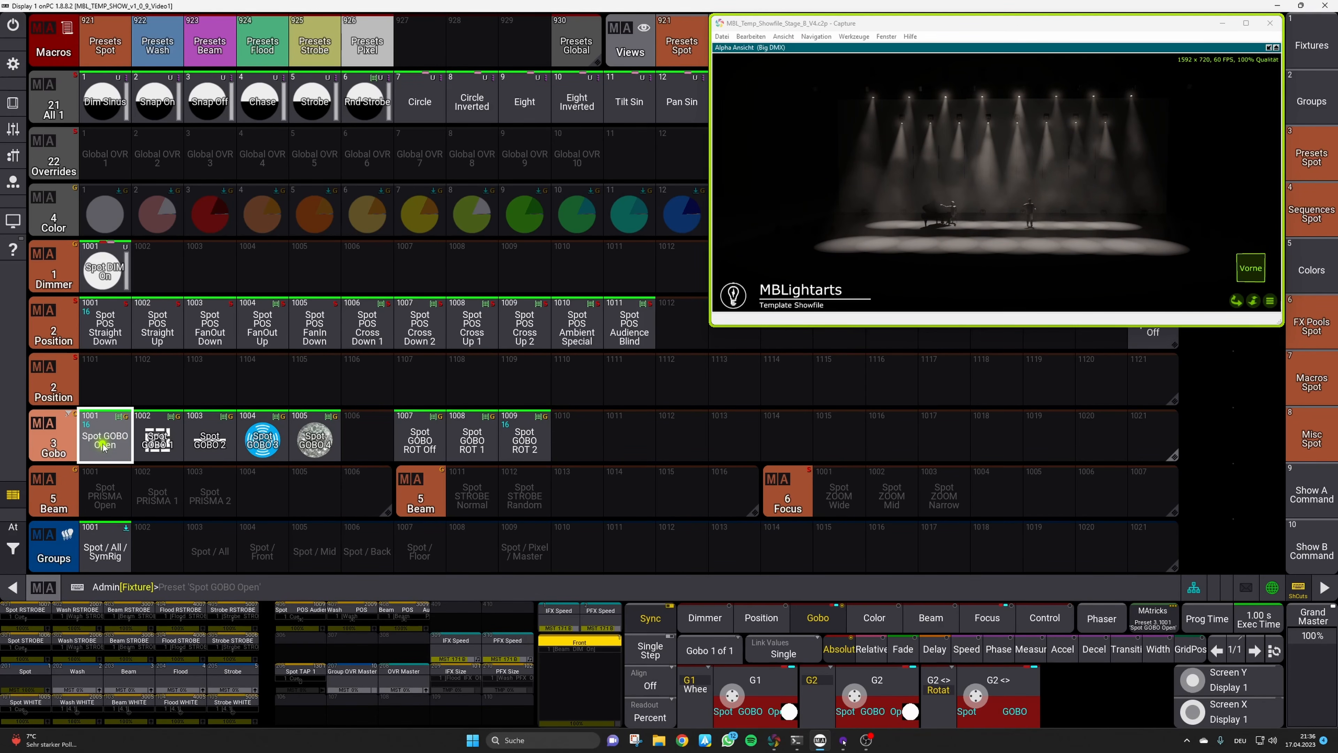
{"action": "left_click", "coordinate": [85, 525]}
{"action": "left_click", "coordinate": [944, 647]}
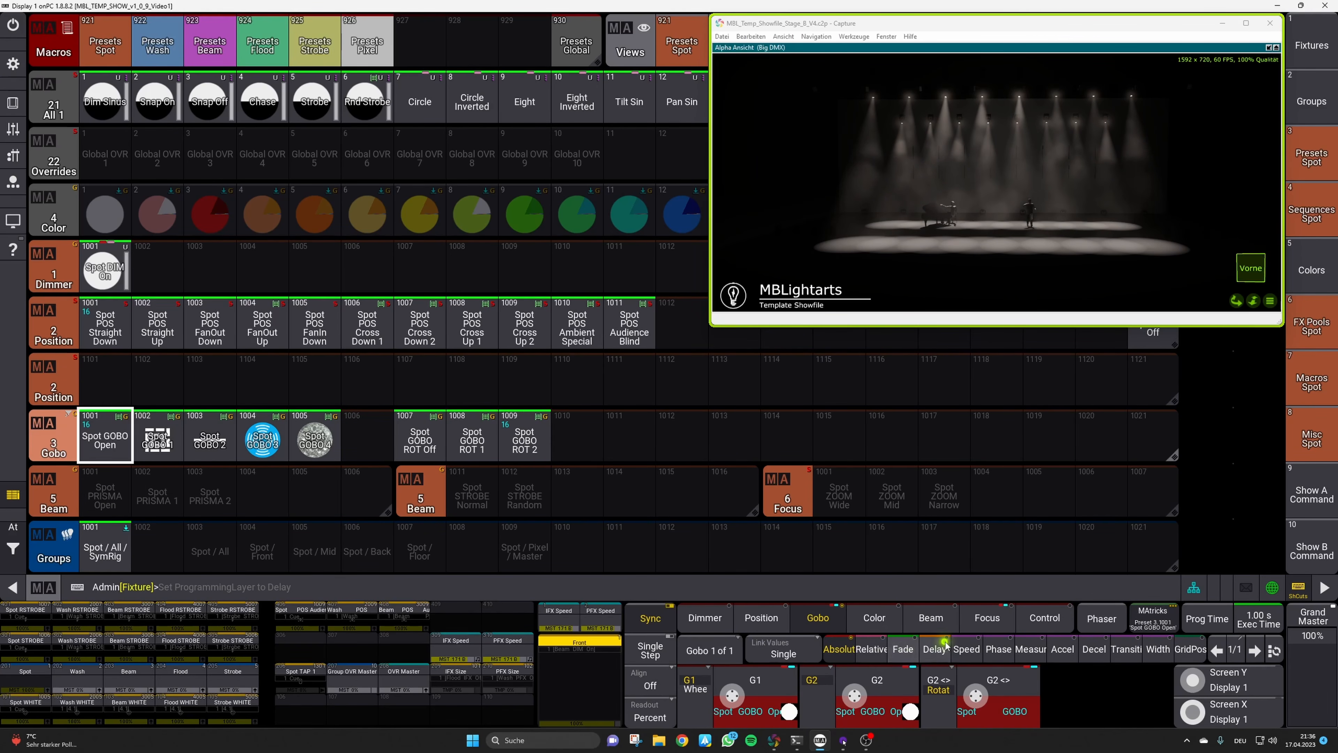
{"action": "left_click", "coordinate": [931, 622]}
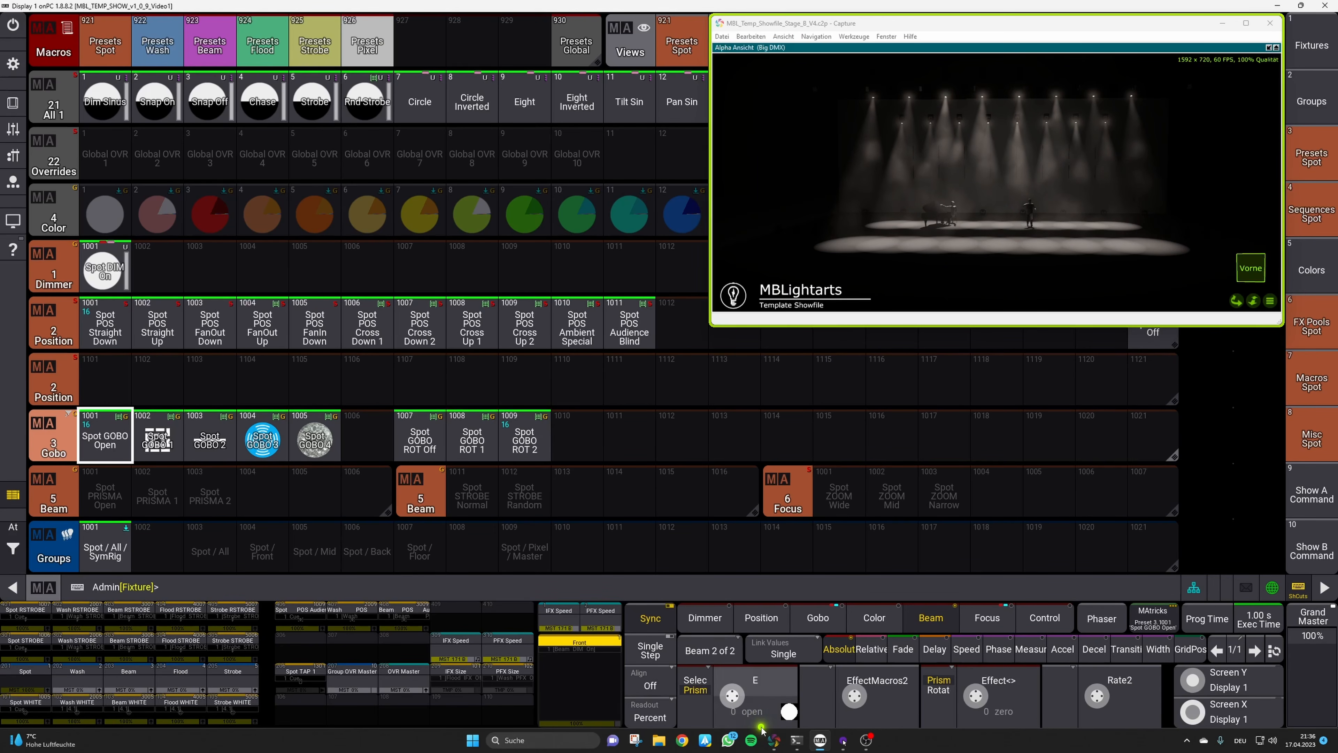
{"action": "scroll", "coordinate": [741, 697], "scroll_direction": "up", "scroll_amount": 3}
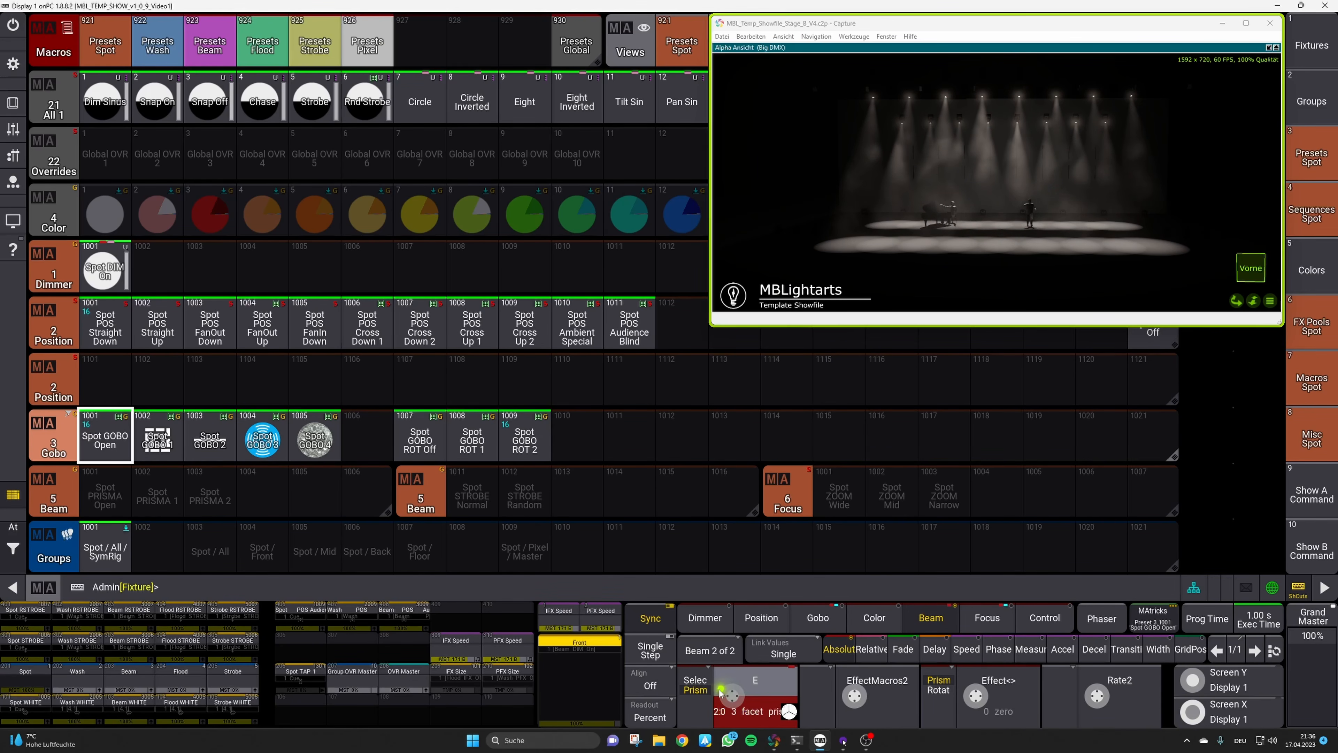
{"action": "scroll", "coordinate": [747, 708], "scroll_direction": "down", "scroll_amount": 3}
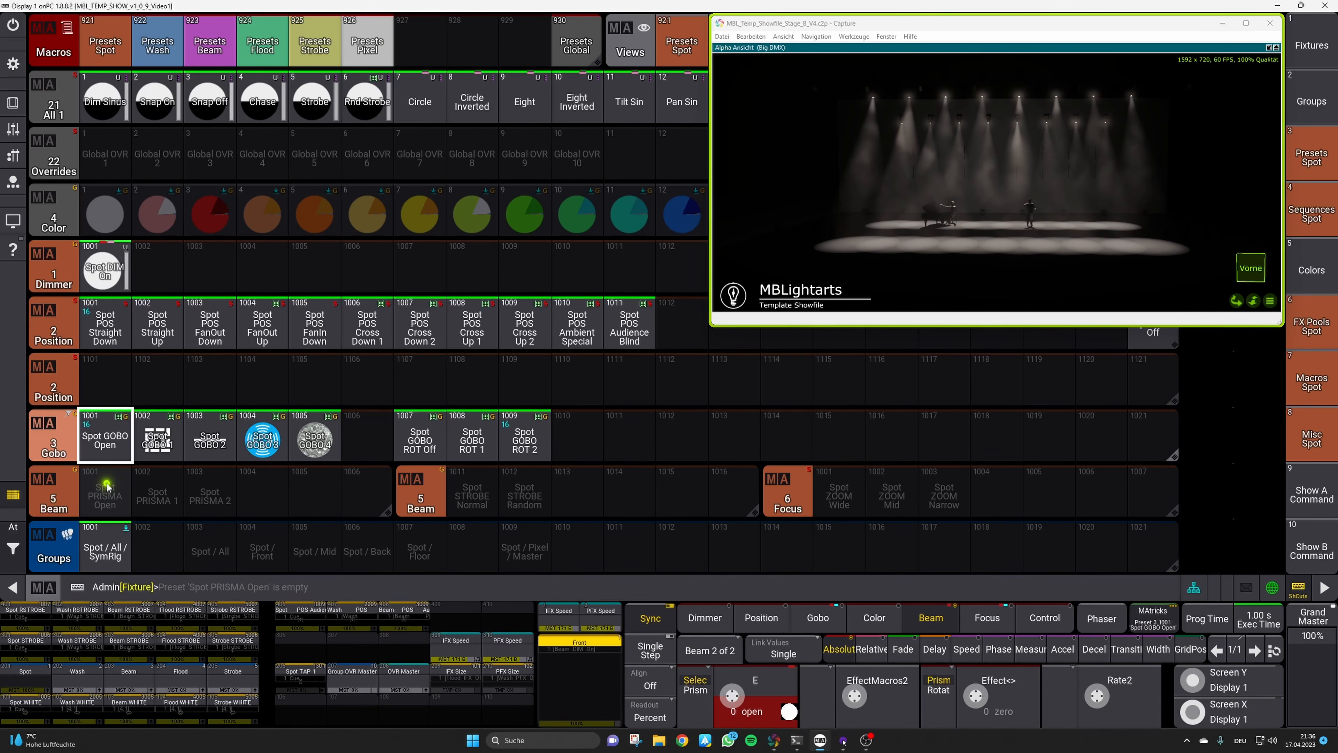
Store the open prism value to beam preset 1001 Spot PRISMA Open in Overwrite mode
{"action": "left_click", "coordinate": [126, 506]}
{"action": "key", "text": "s"}
{"action": "left_click", "coordinate": [126, 503]}
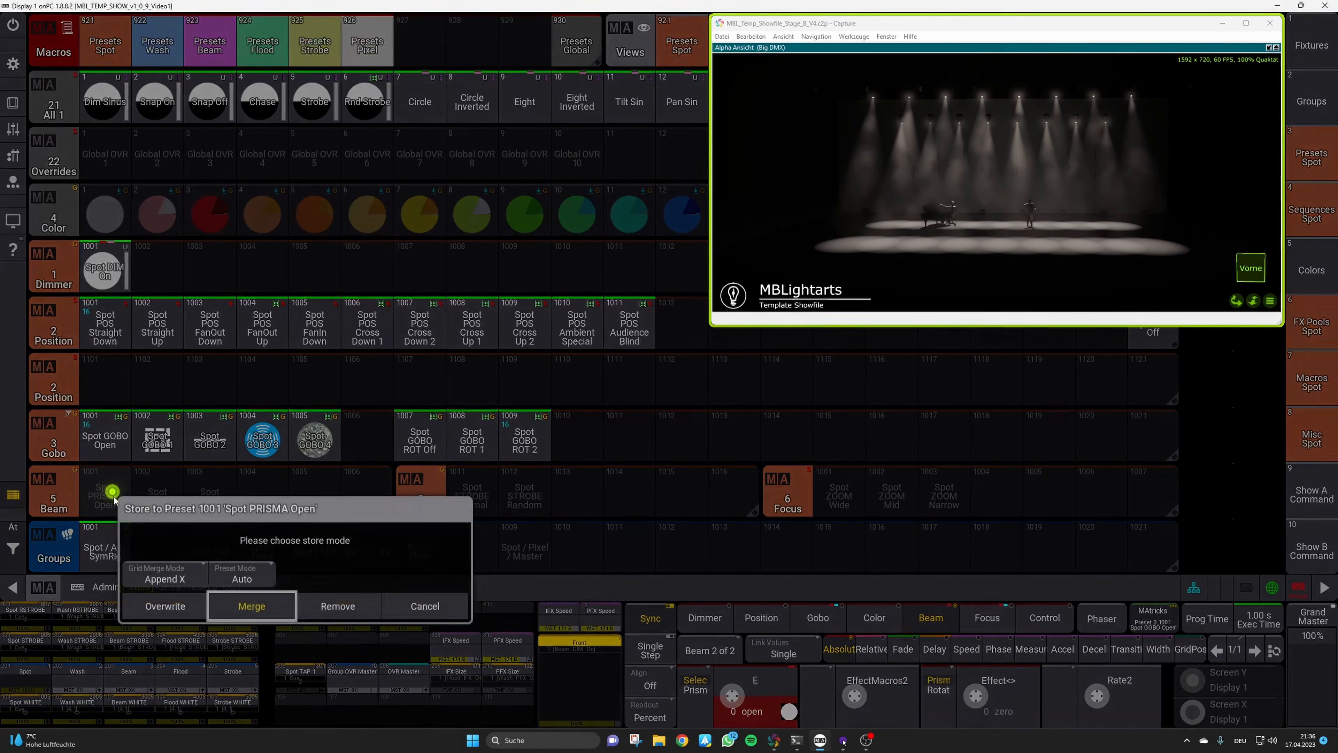
{"action": "left_click", "coordinate": [173, 606]}
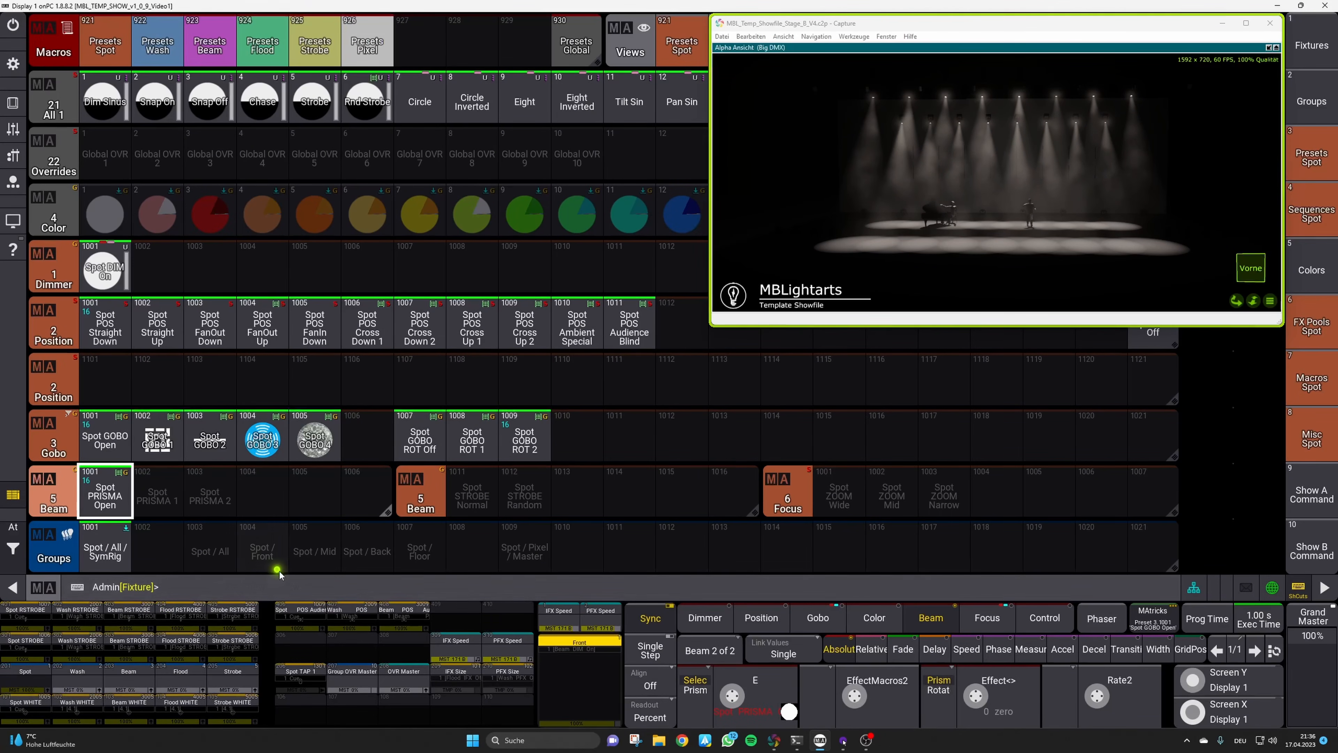
{"action": "left_click", "coordinate": [271, 587]}
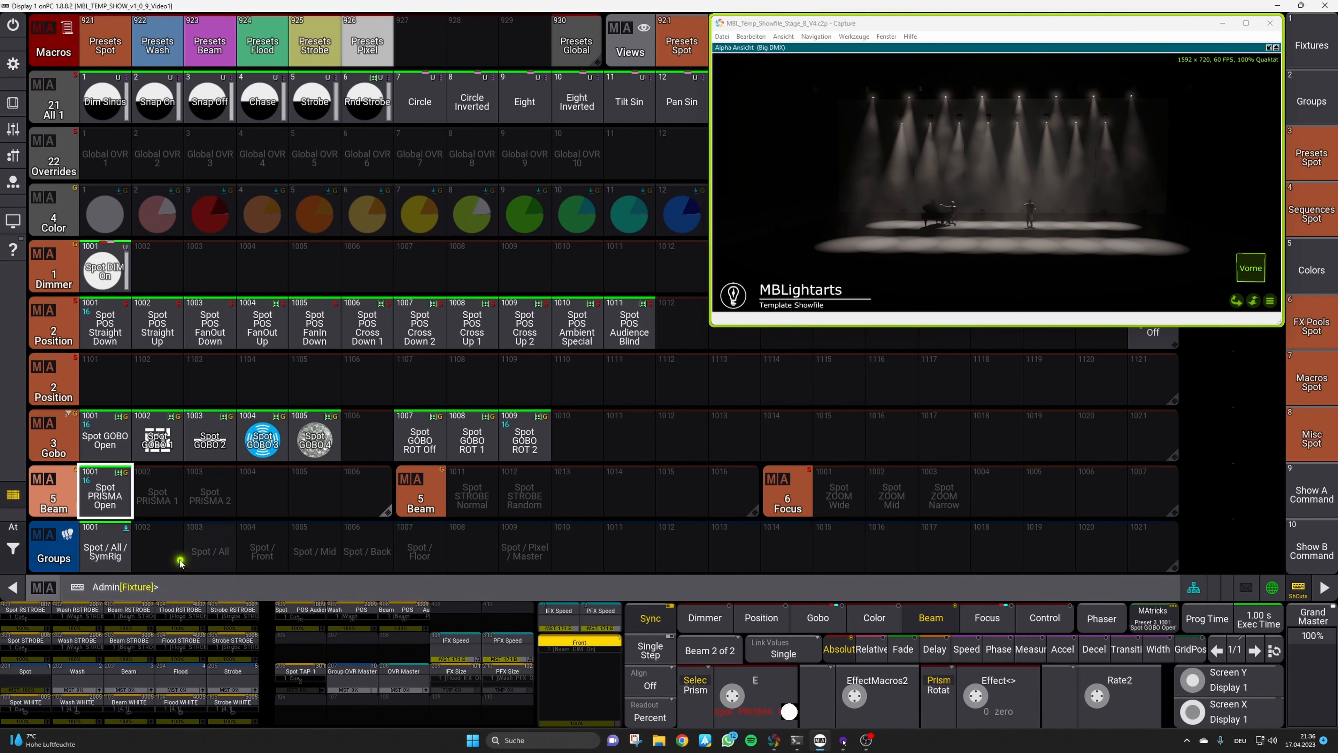
Set the spots' prism to the 3 facet prism at 2:22 and store it to beam preset 1002 Spot PRISMA 1 in Overwrite mode
{"action": "left_click", "coordinate": [150, 497]}
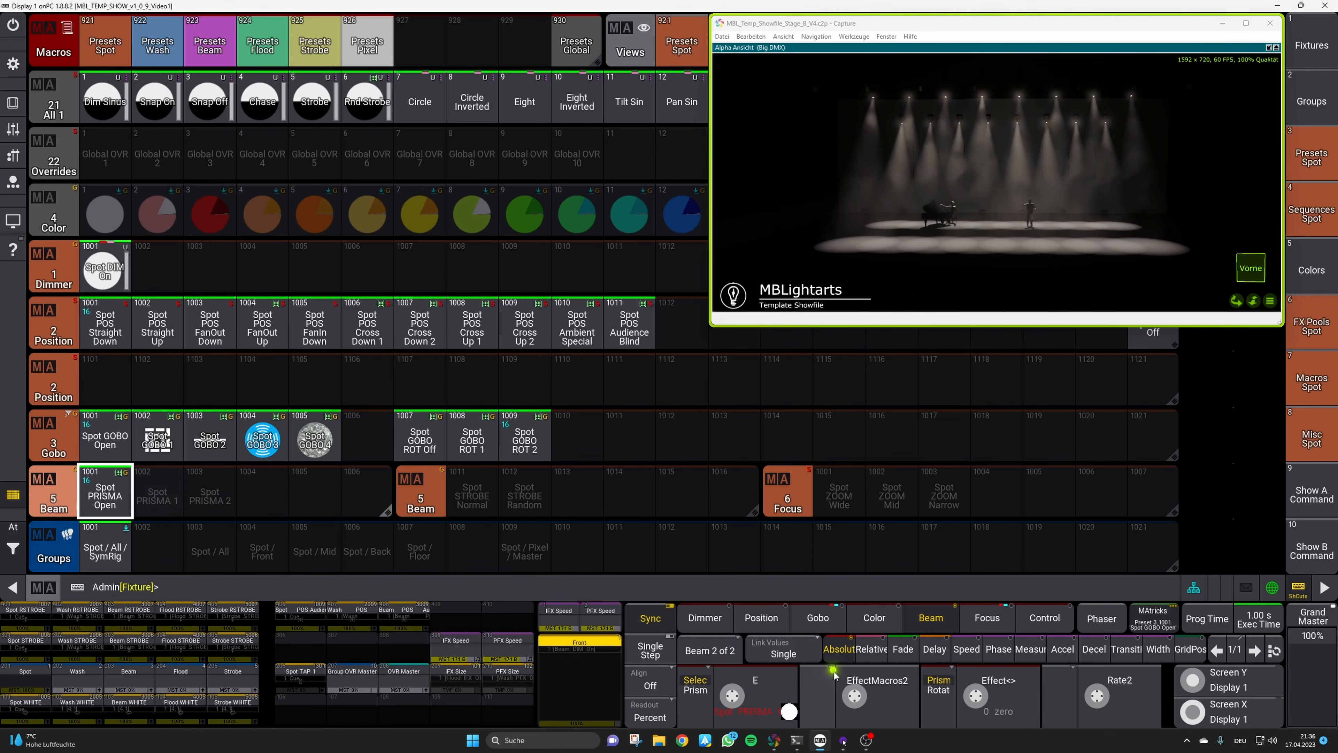
{"action": "left_click", "coordinate": [735, 695]}
{"action": "left_click_drag", "start_coordinate": [738, 695], "coordinate": [727, 722]}
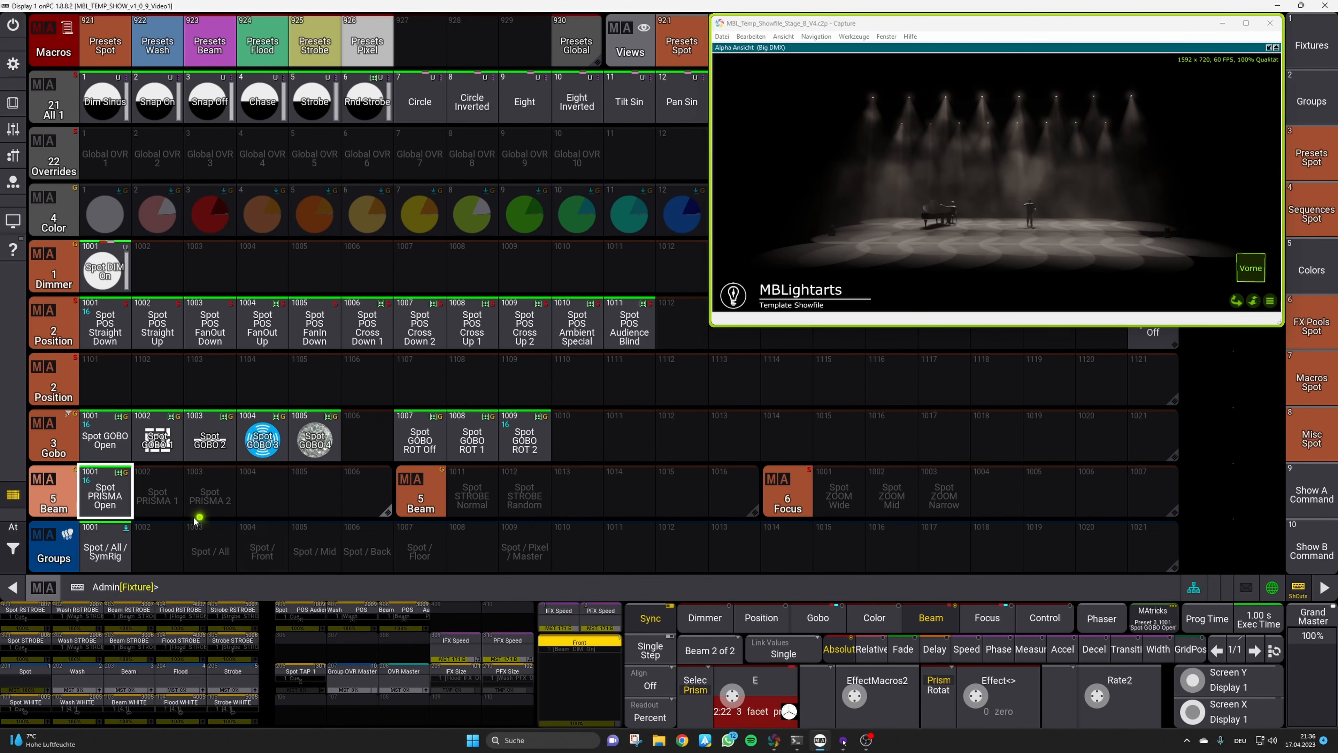
{"action": "left_click", "coordinate": [157, 496]}
{"action": "left_click", "coordinate": [230, 625]}
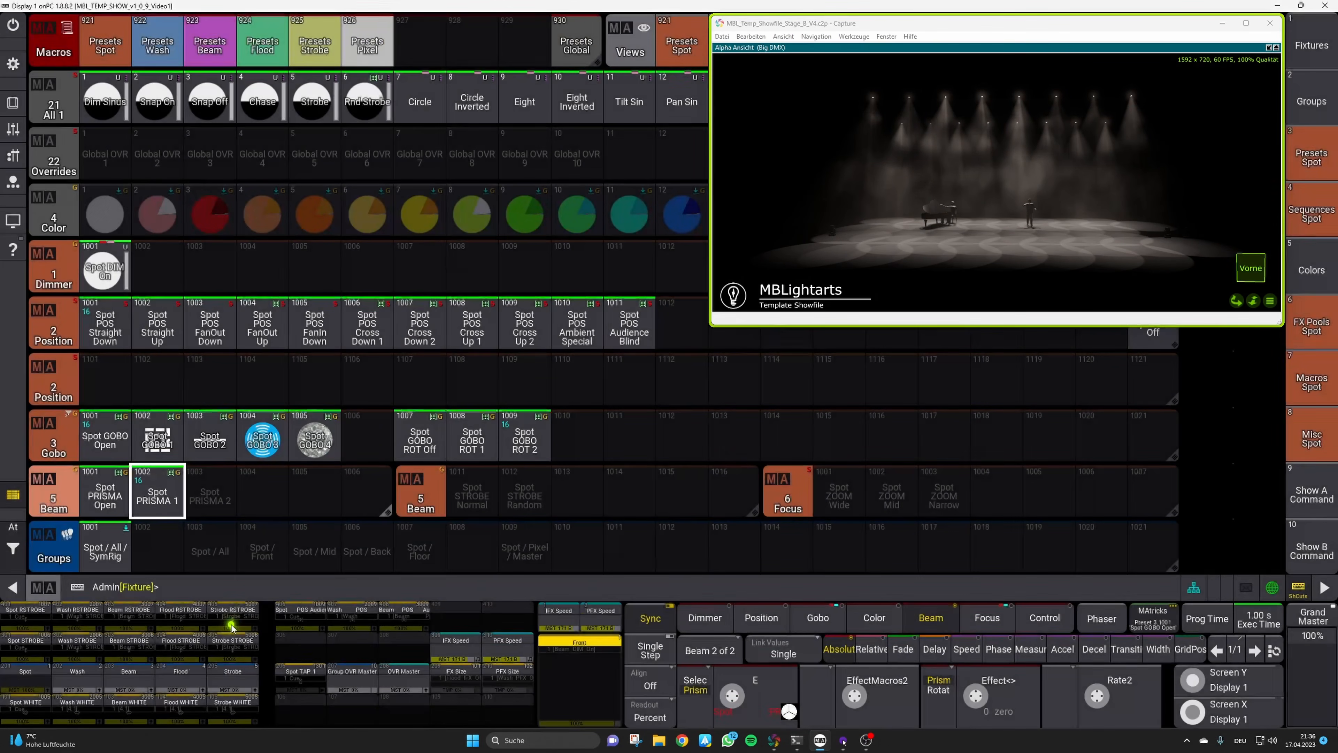
{"action": "left_click", "coordinate": [209, 496]}
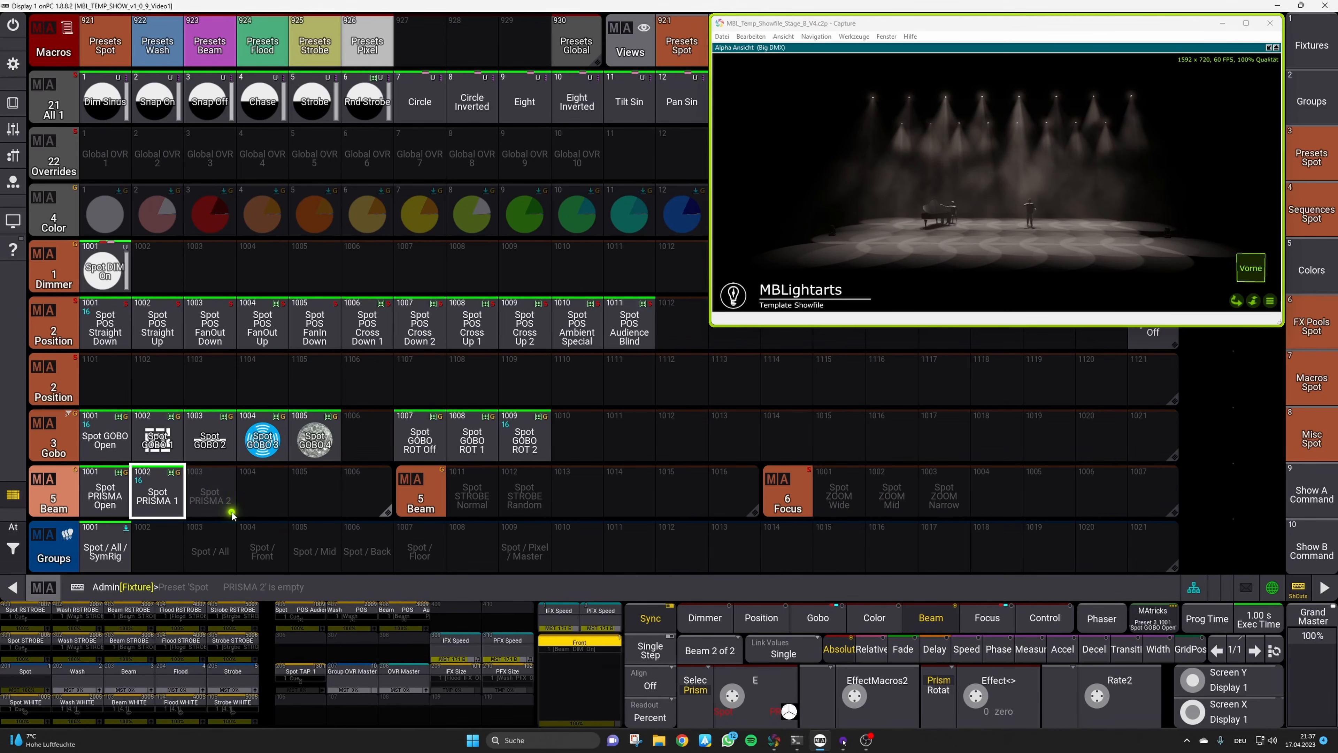
Set the beam effect to the 3-facet prism at 2:55 and store it into the Spot PRISMA 2 preset, overwriting it
{"action": "left_click_drag", "start_coordinate": [733, 696], "coordinate": [765, 675]}
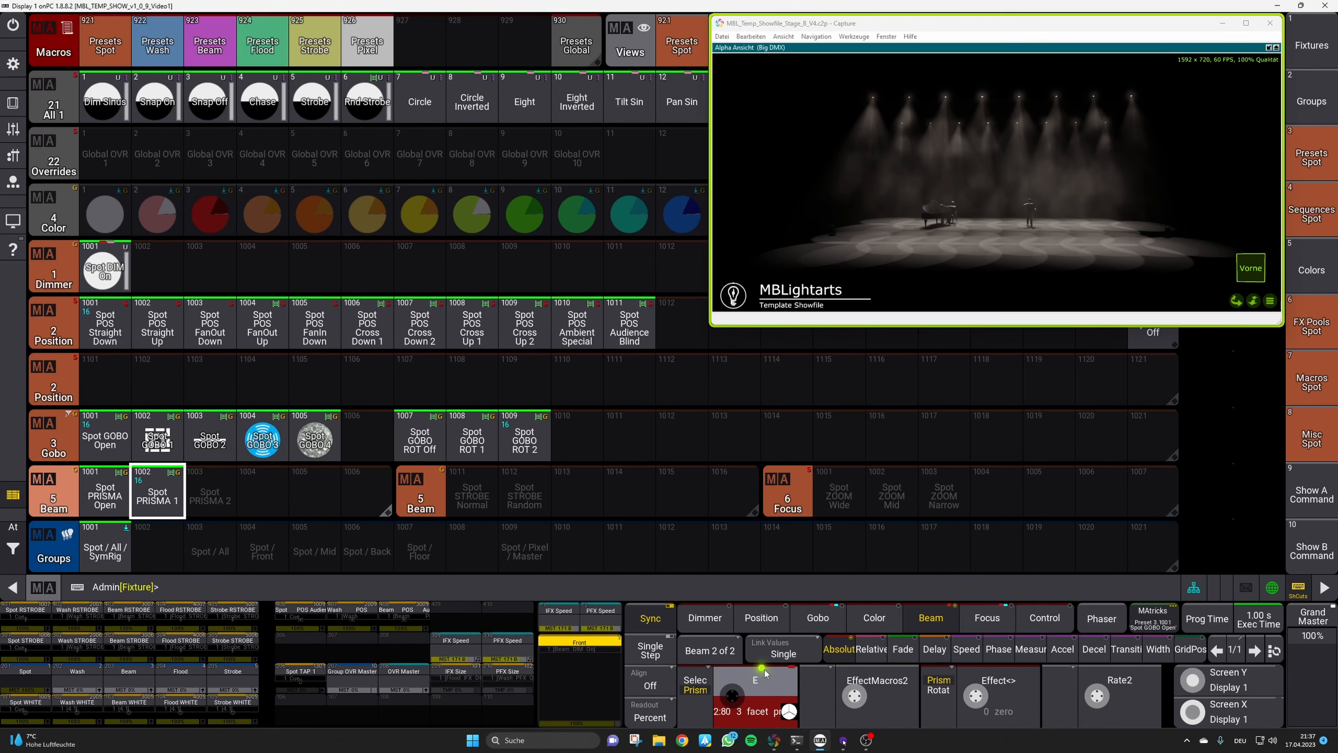
{"action": "left_click_drag", "start_coordinate": [744, 727], "coordinate": [754, 703]}
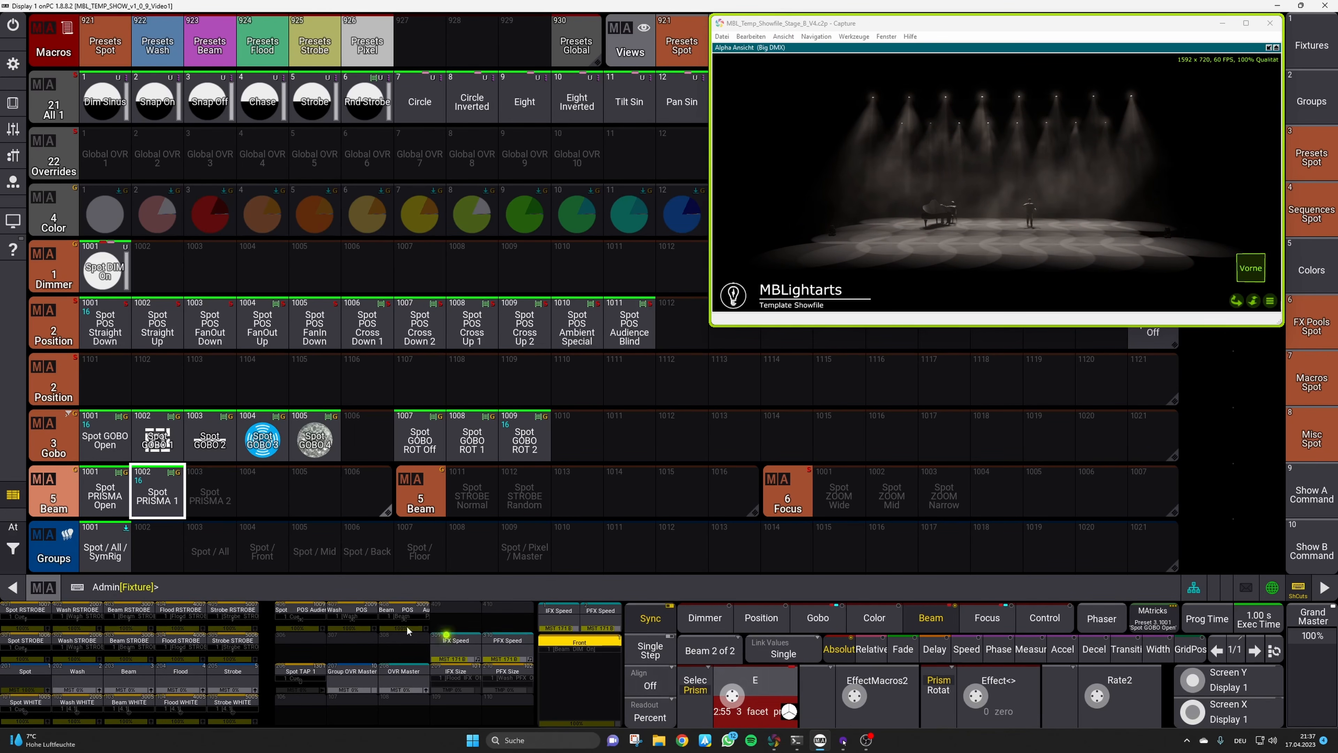
{"action": "key", "text": "s"}
{"action": "left_click", "coordinate": [214, 498]}
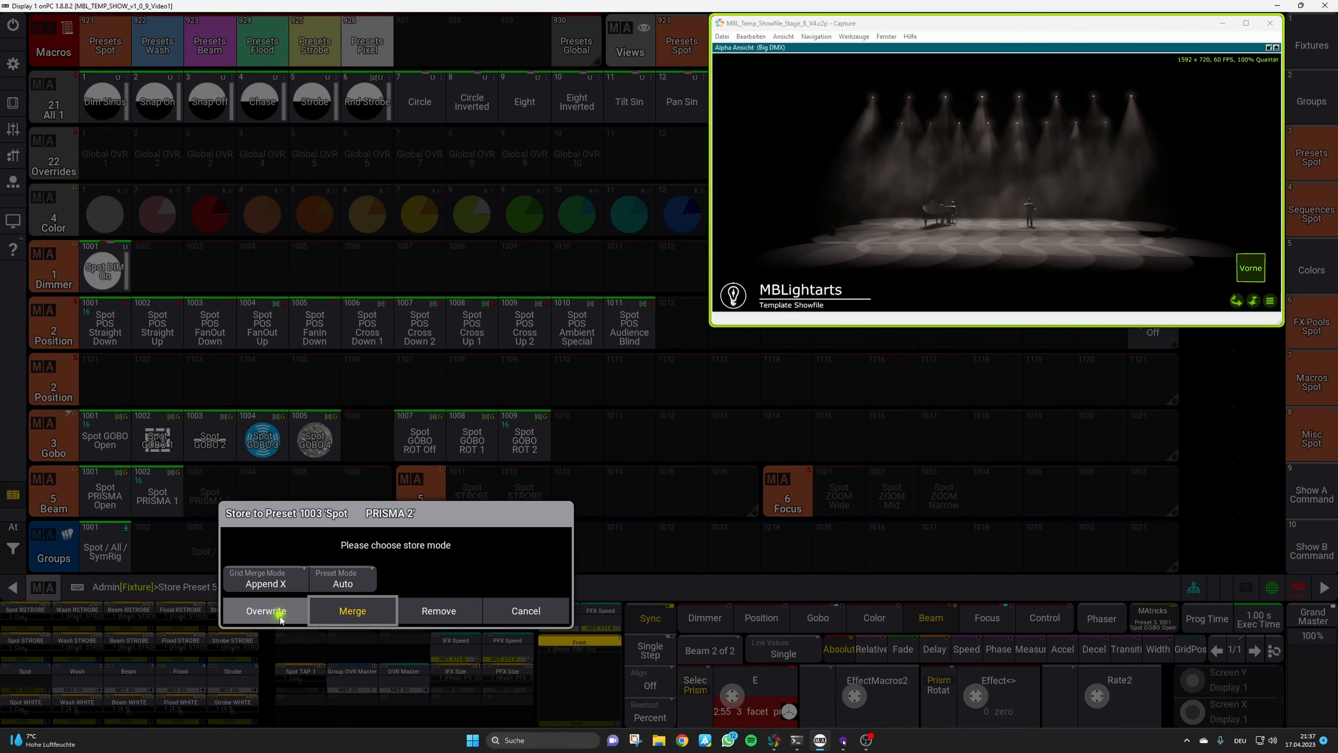
{"action": "left_click", "coordinate": [279, 614]}
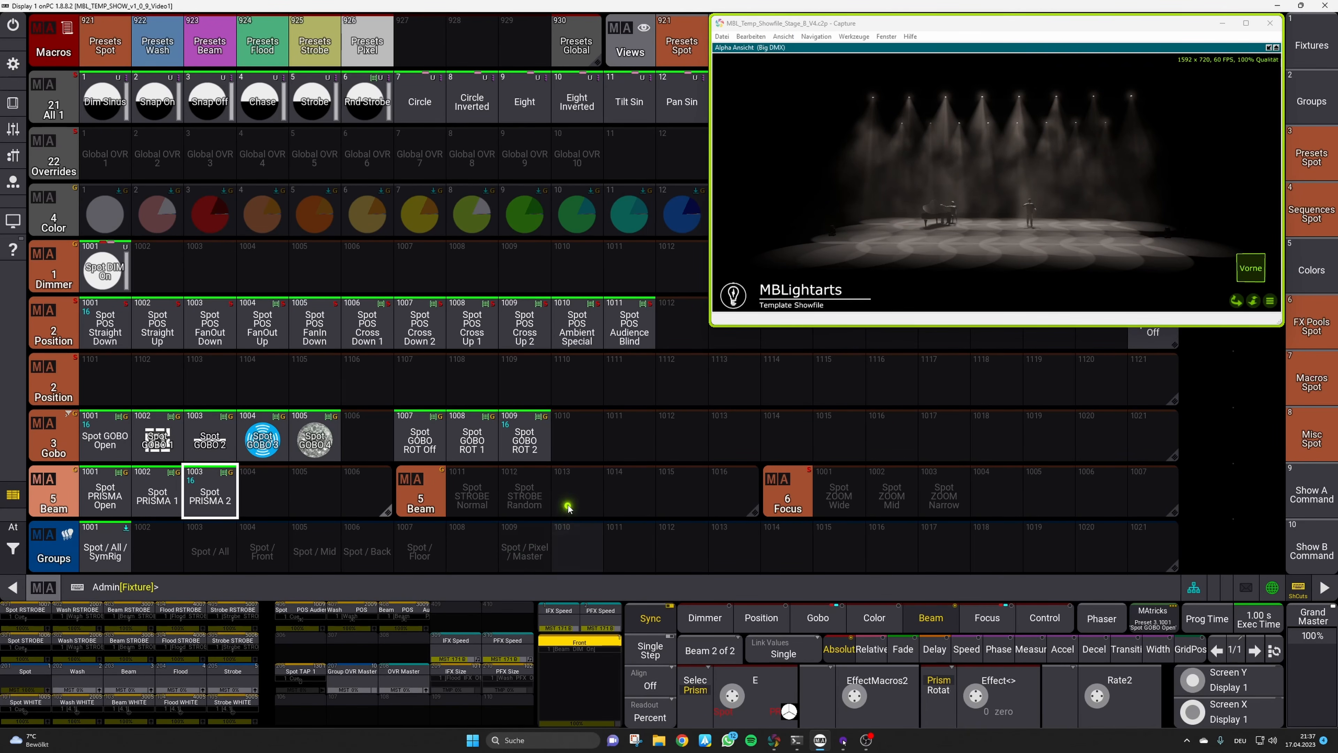
Set the Sh1 shutter strobe to 2:31 and store it into the Spot STROBE Normal preset in overwrite mode
{"action": "left_click", "coordinate": [535, 473]}
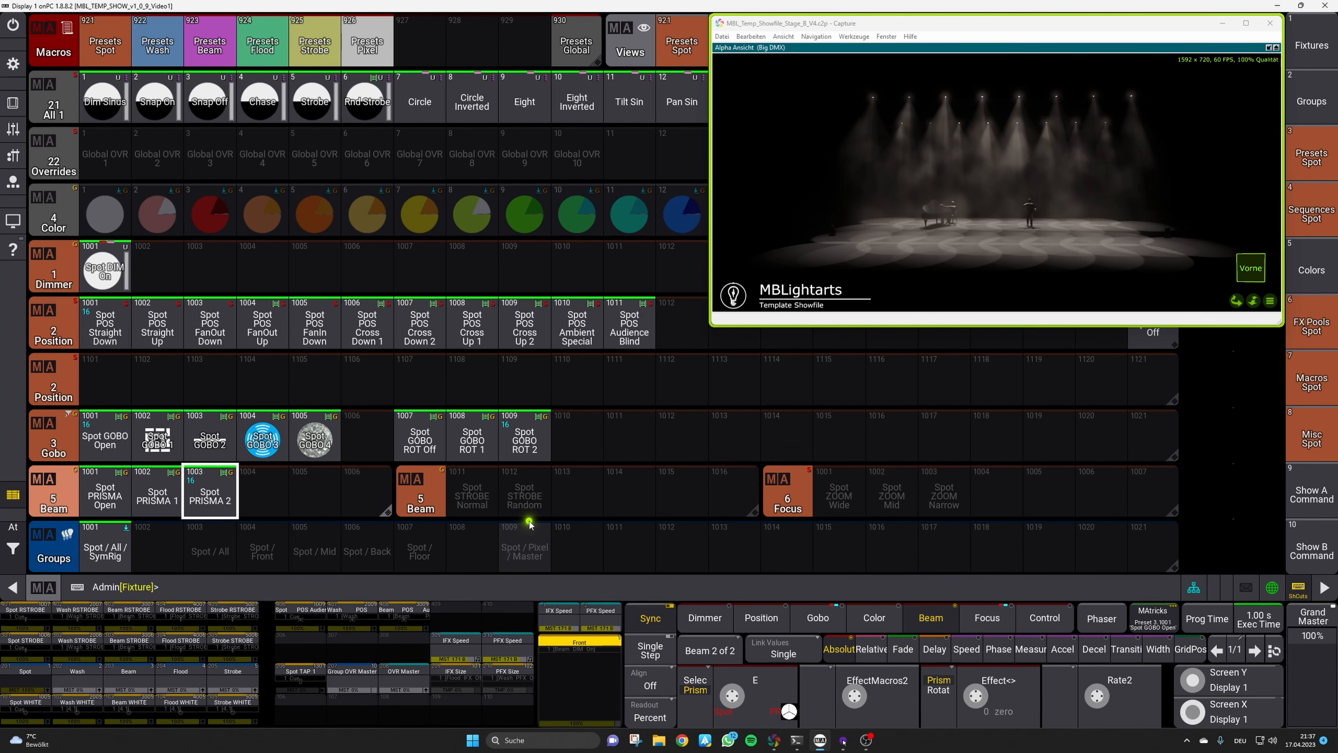
{"action": "left_click", "coordinate": [717, 652]}
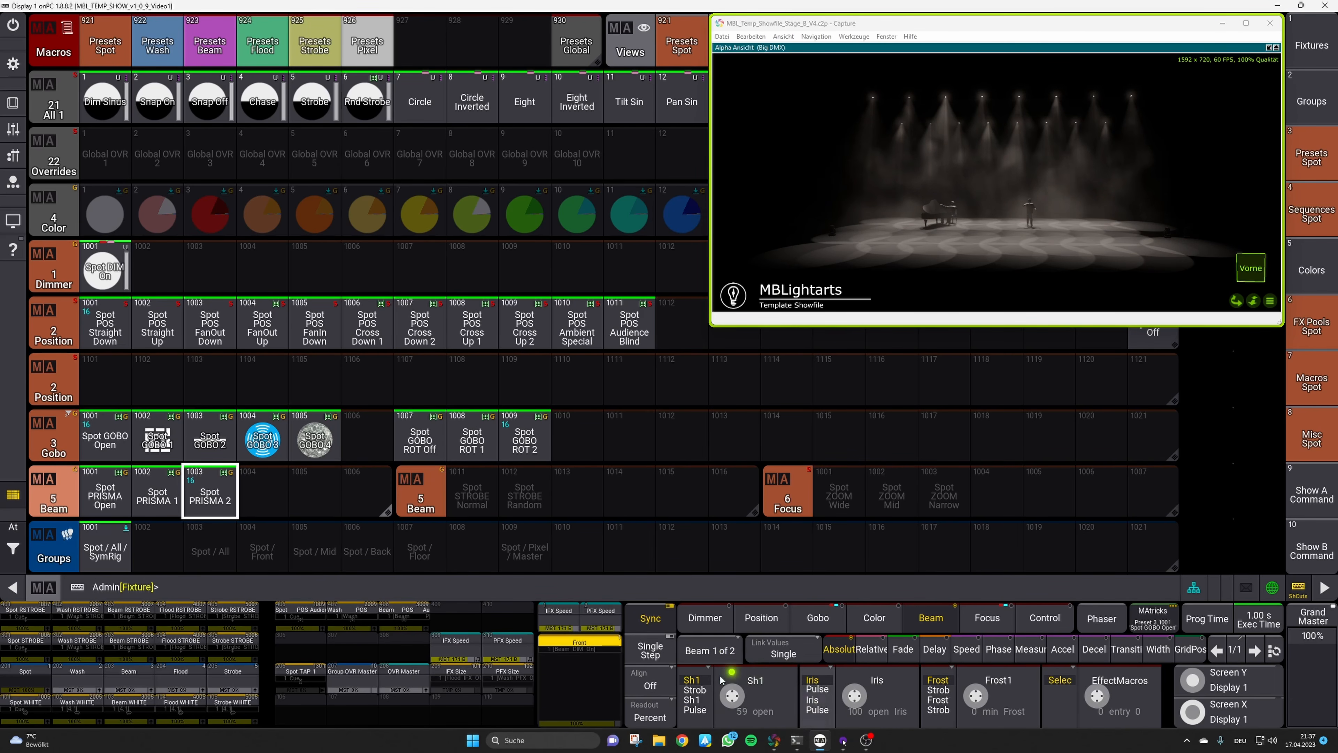
{"action": "left_click", "coordinate": [734, 693]}
{"action": "left_click_drag", "start_coordinate": [735, 692], "coordinate": [752, 691]}
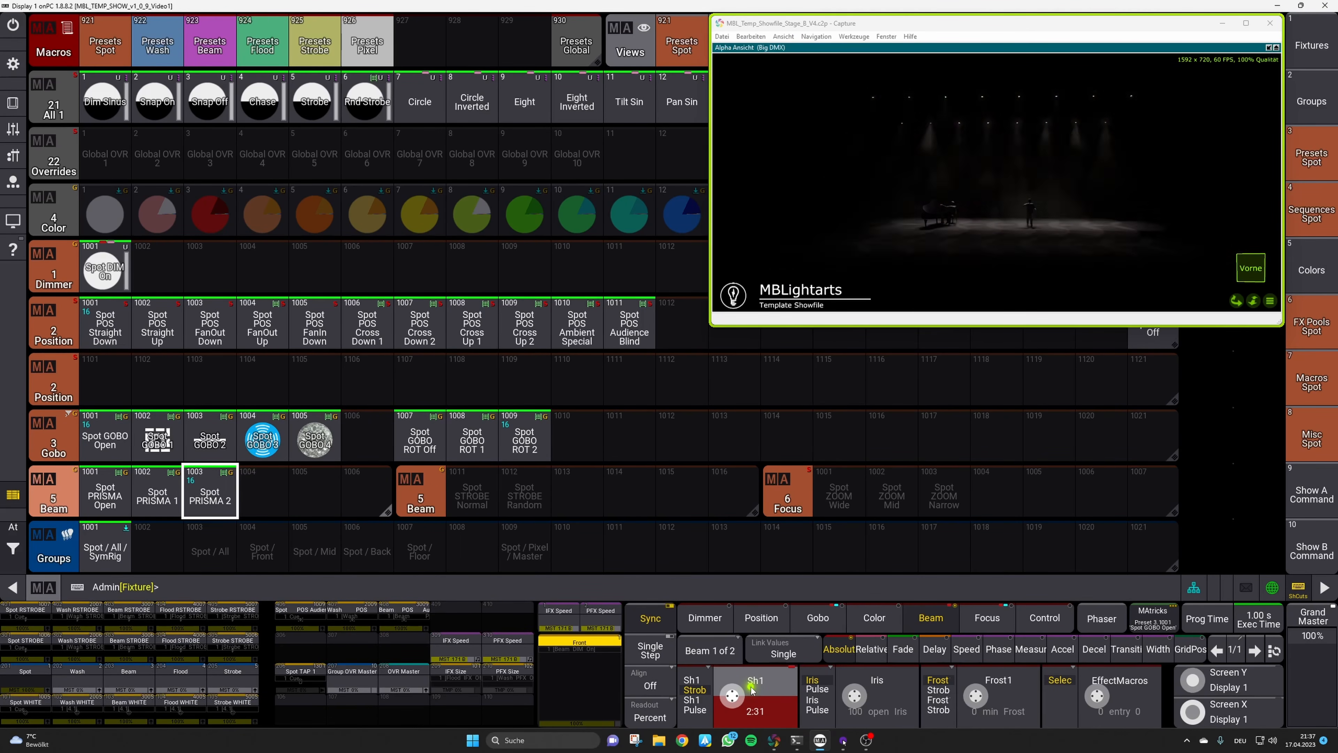
{"action": "left_click", "coordinate": [470, 493]}
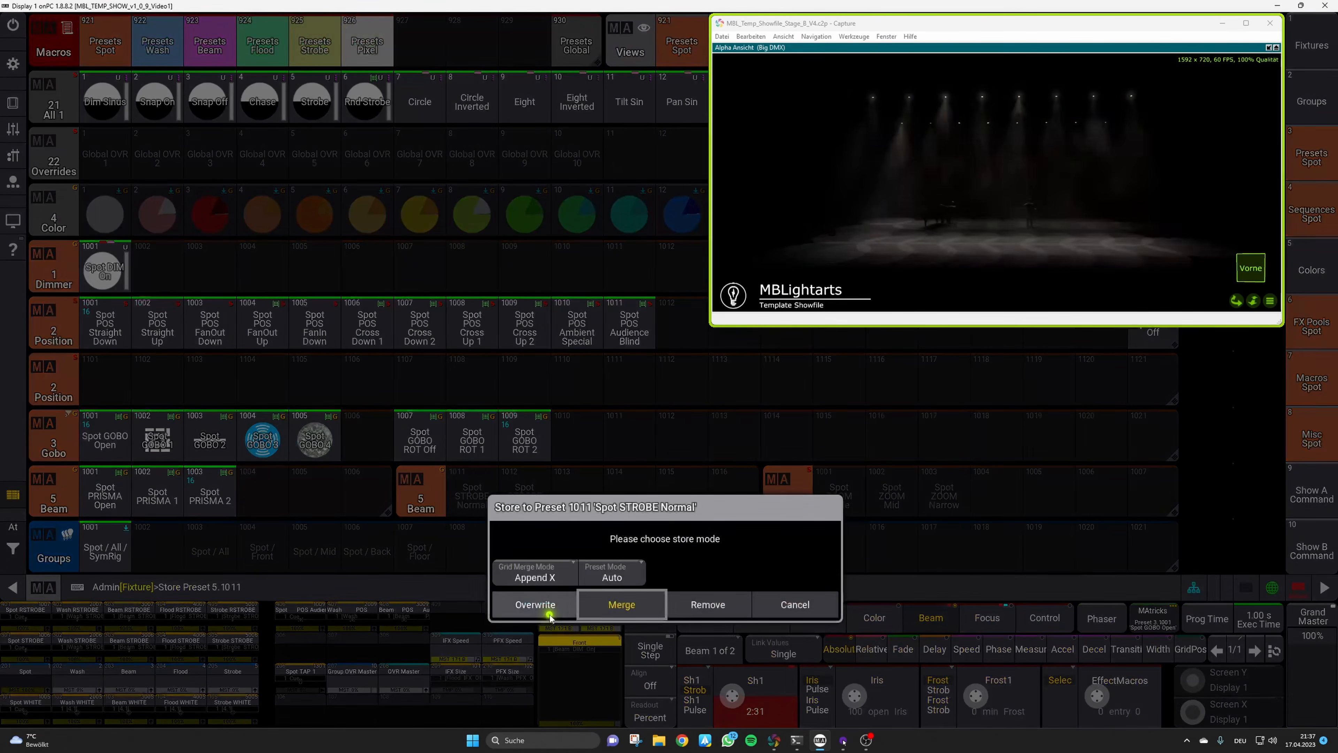
{"action": "left_click", "coordinate": [546, 609]}
Switch the Sh1 shutter to random strobe at 14:22 and store it into the Spot STROBE Random preset
{"action": "left_click", "coordinate": [695, 683]}
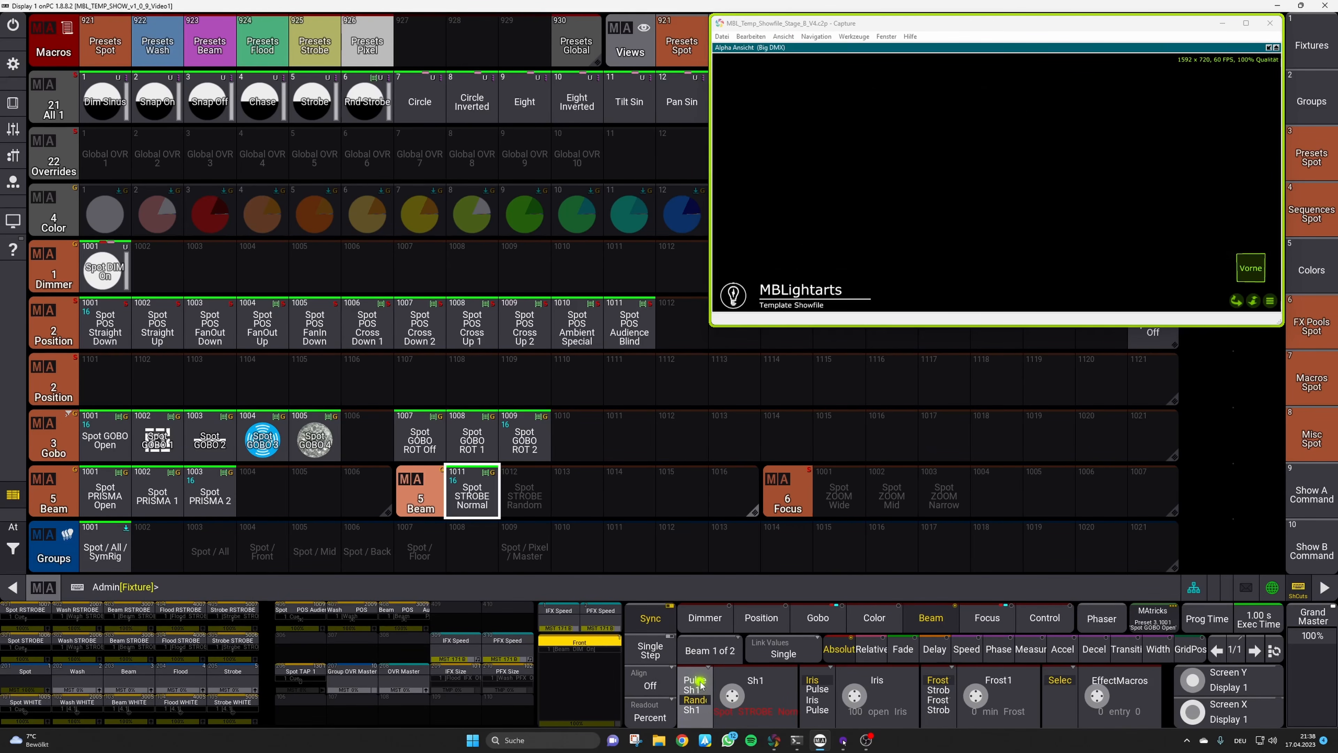
{"action": "left_click", "coordinate": [701, 684]}
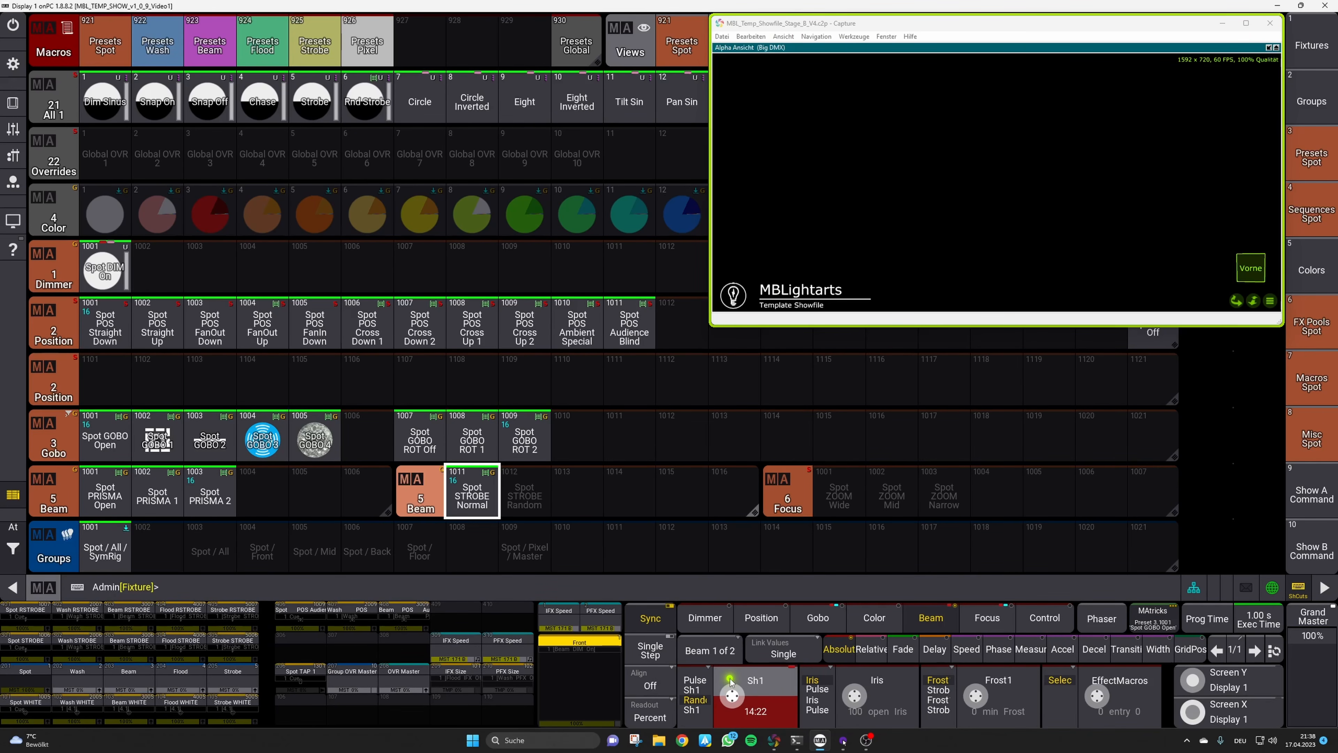
{"action": "key", "text": "s"}
{"action": "left_click", "coordinate": [524, 494]}
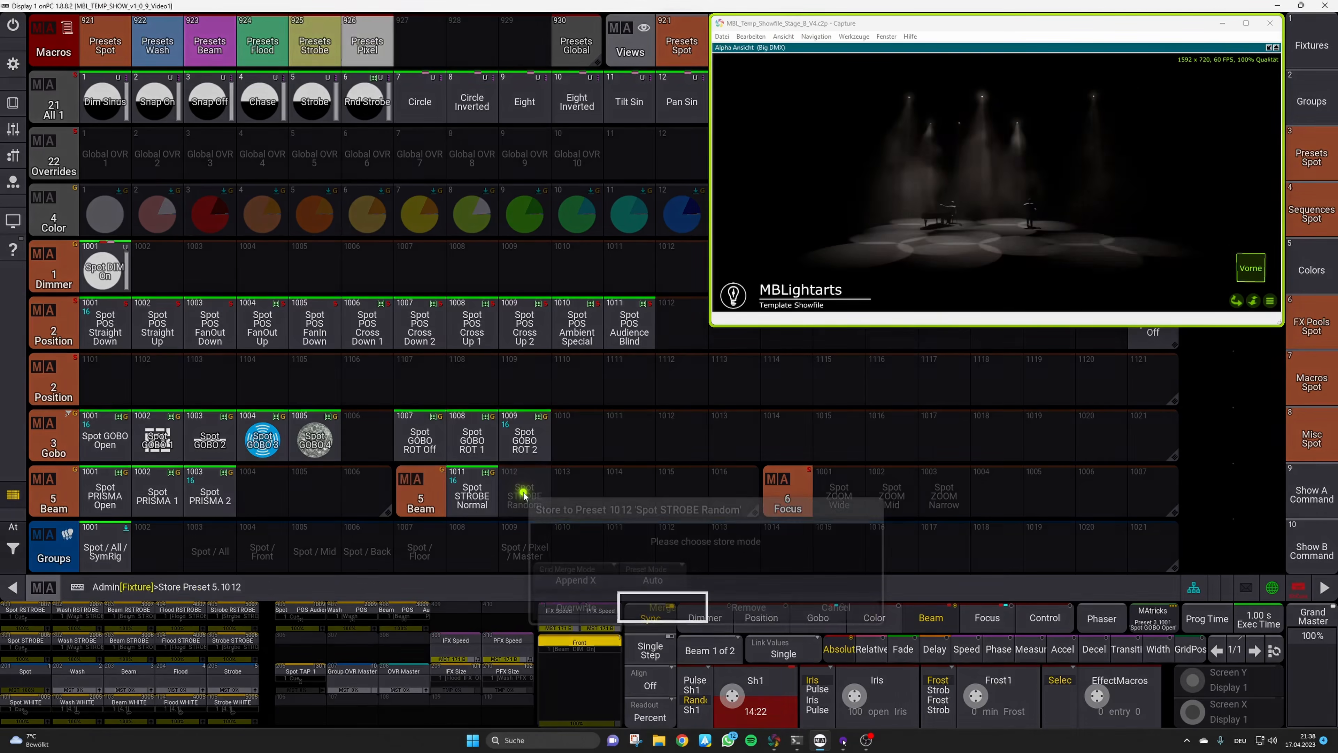
{"action": "key", "text": "Return"}
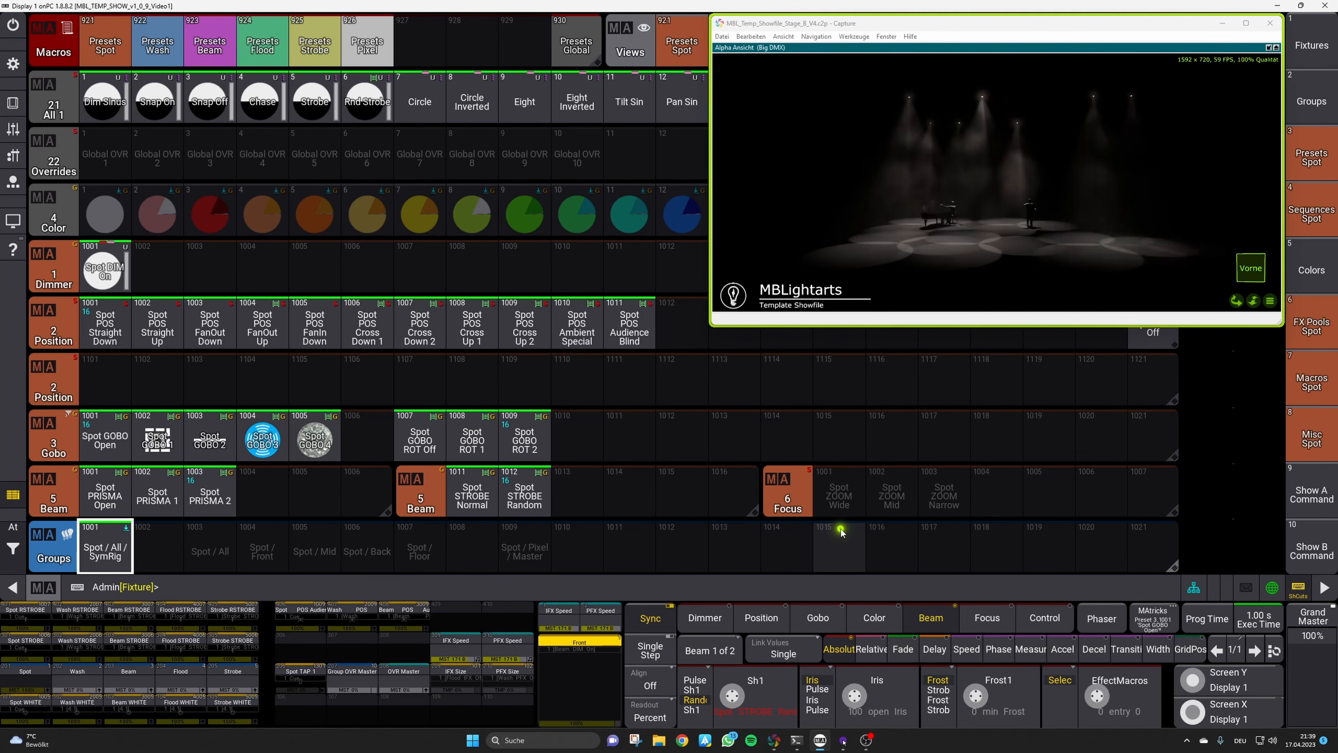
Return the Sh1 shutter to open and apply the Spot PRISMA Open preset to the selected spots
{"action": "left_click", "coordinate": [698, 684]}
{"action": "left_click", "coordinate": [701, 686]}
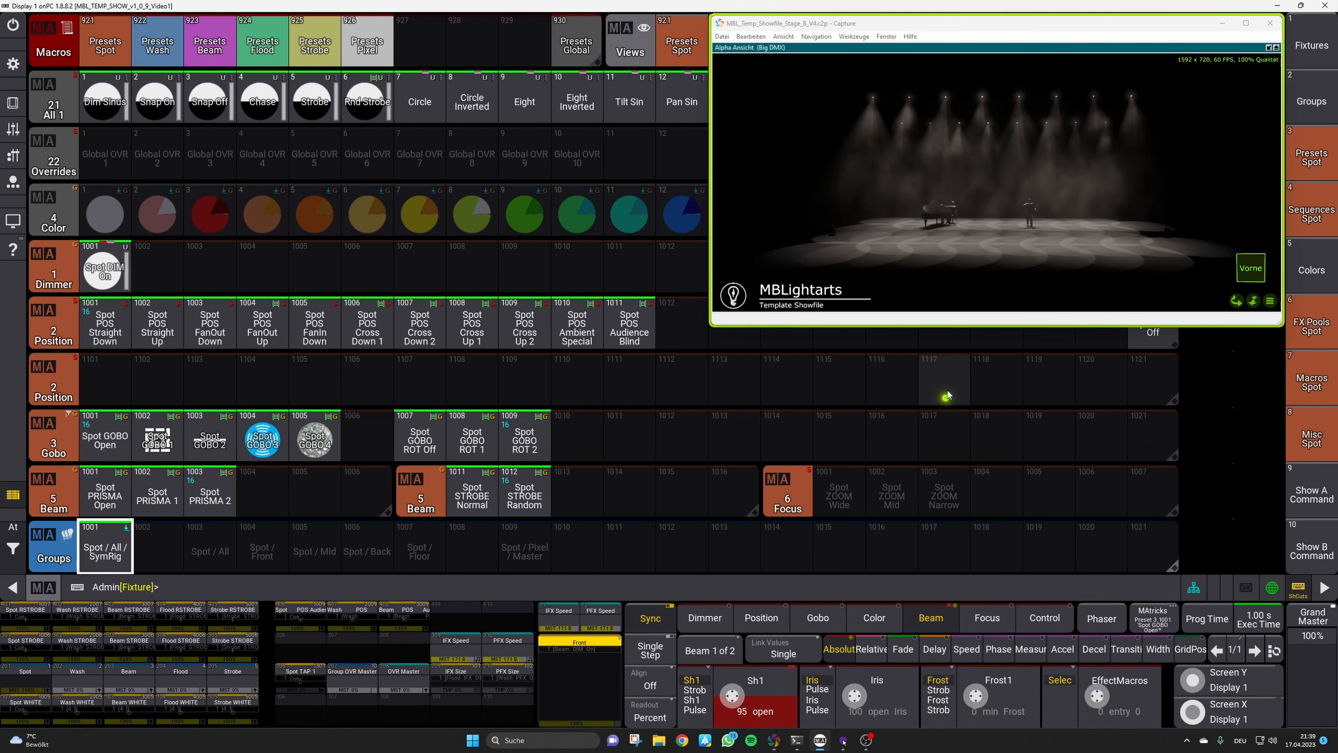
{"action": "left_click", "coordinate": [119, 506]}
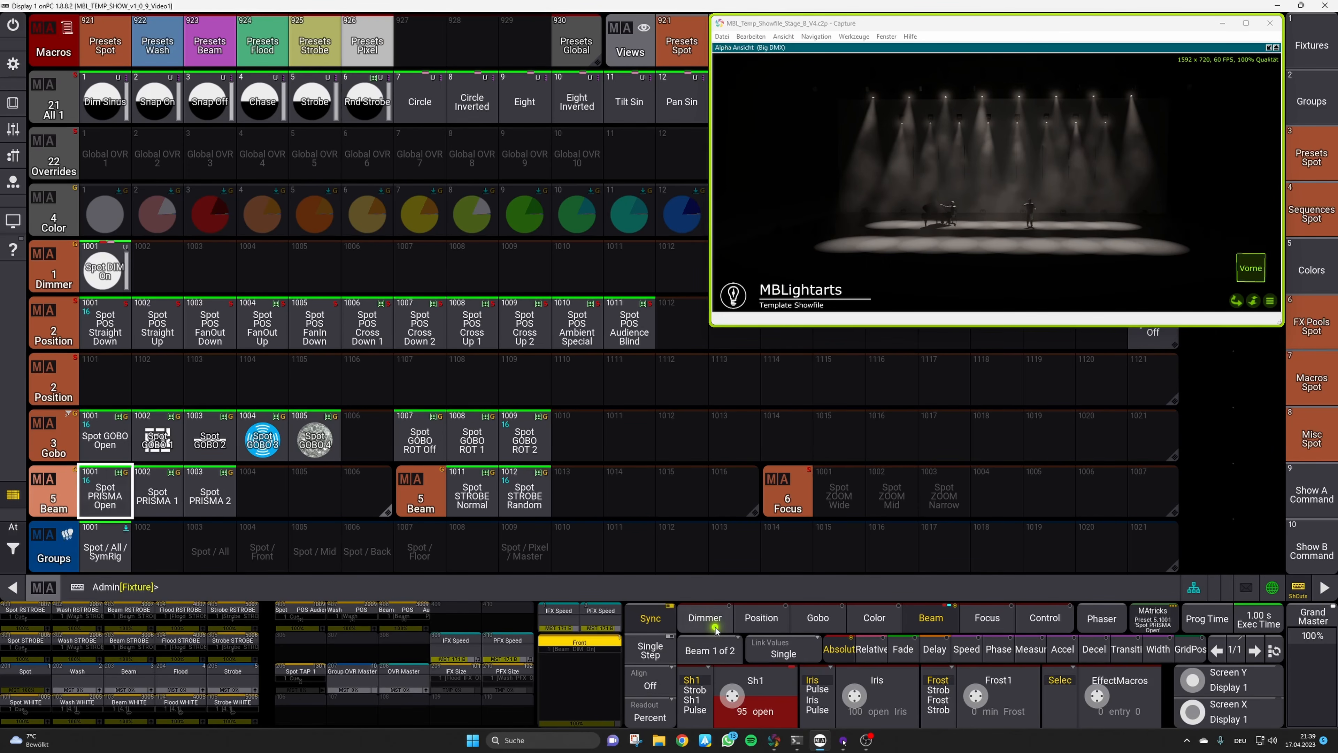
Set the spots' zoom to 0 and store it into the Spot ZOOM Wide preset in overwrite mode
{"action": "left_click", "coordinate": [986, 618]}
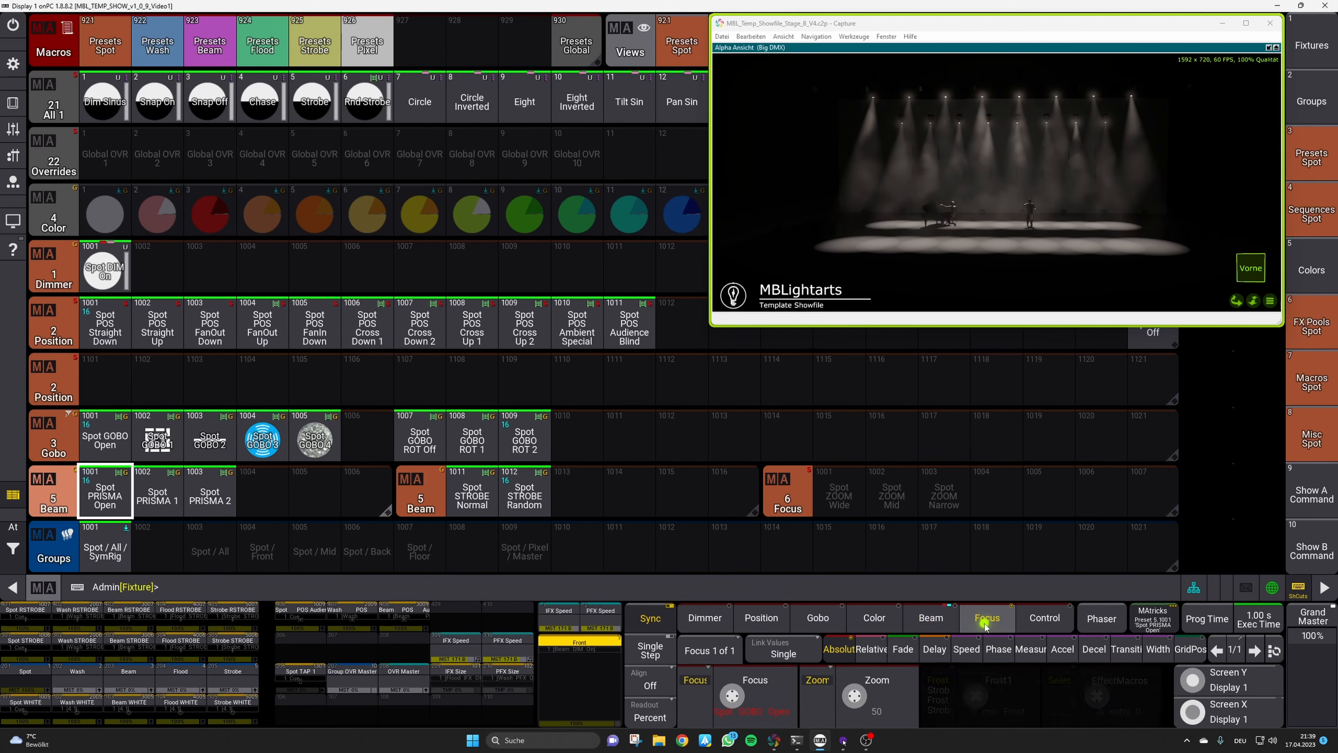
{"action": "left_click_drag", "start_coordinate": [861, 691], "coordinate": [798, 727]}
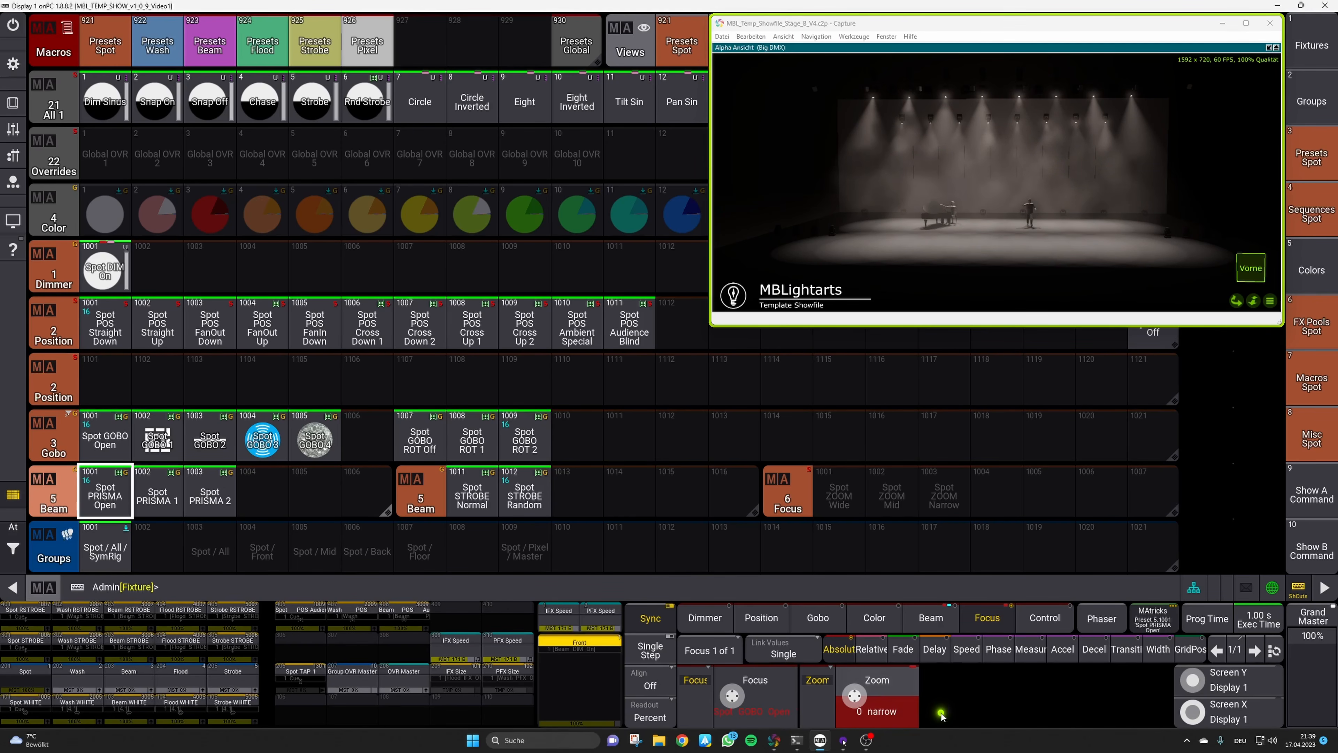
{"action": "key", "text": "s"}
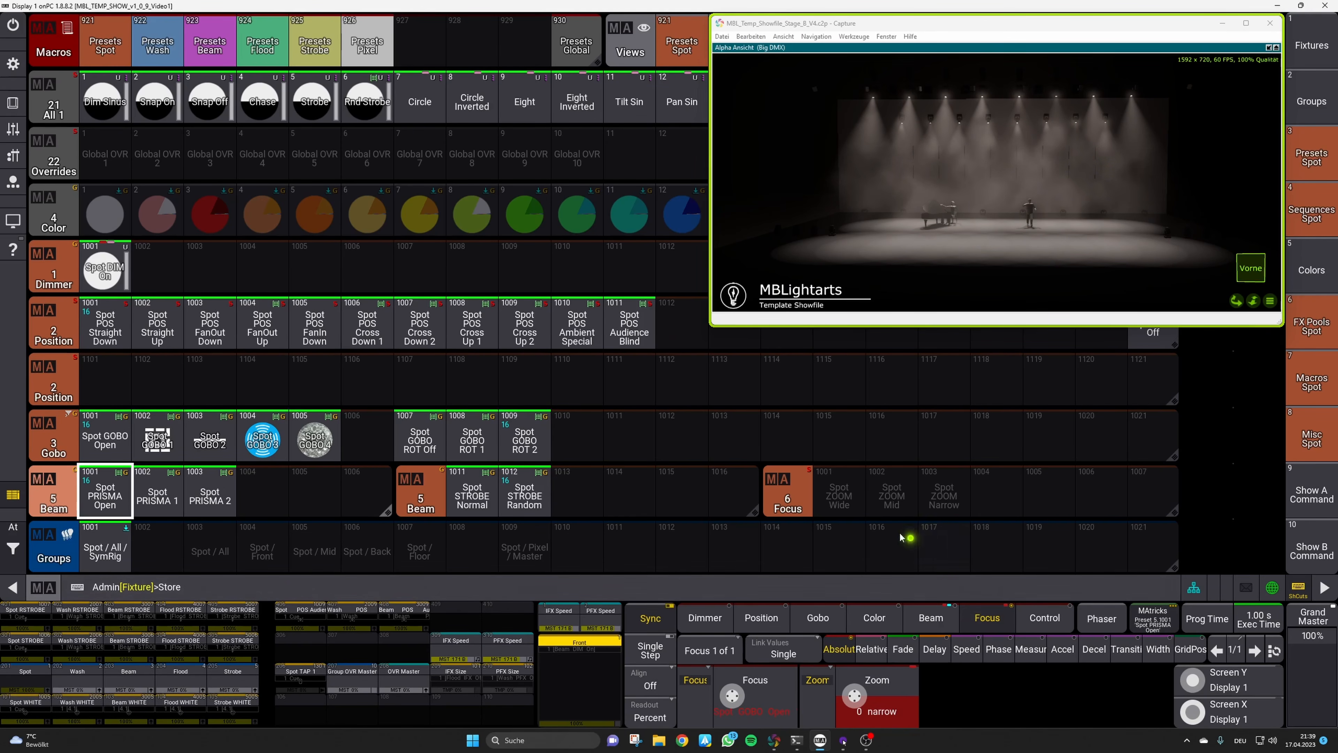
{"action": "left_click", "coordinate": [846, 491]}
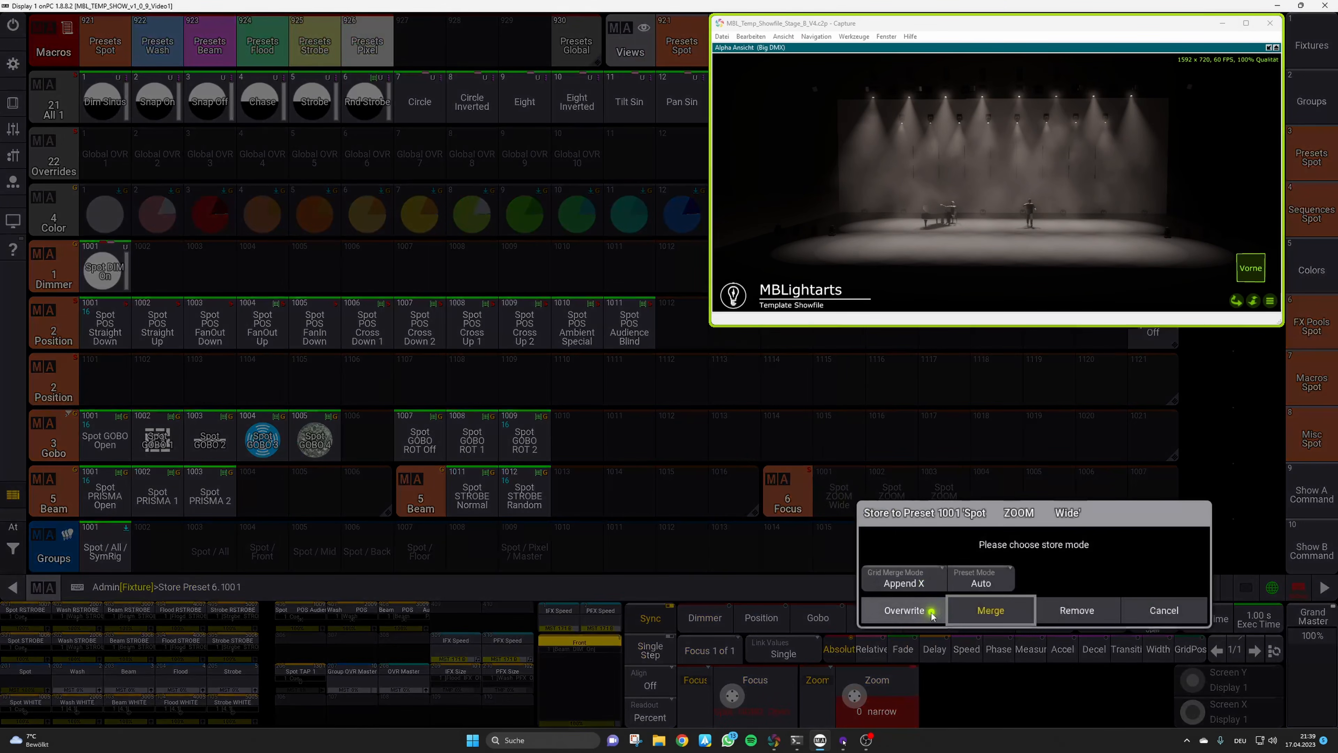
{"action": "left_click", "coordinate": [931, 613]}
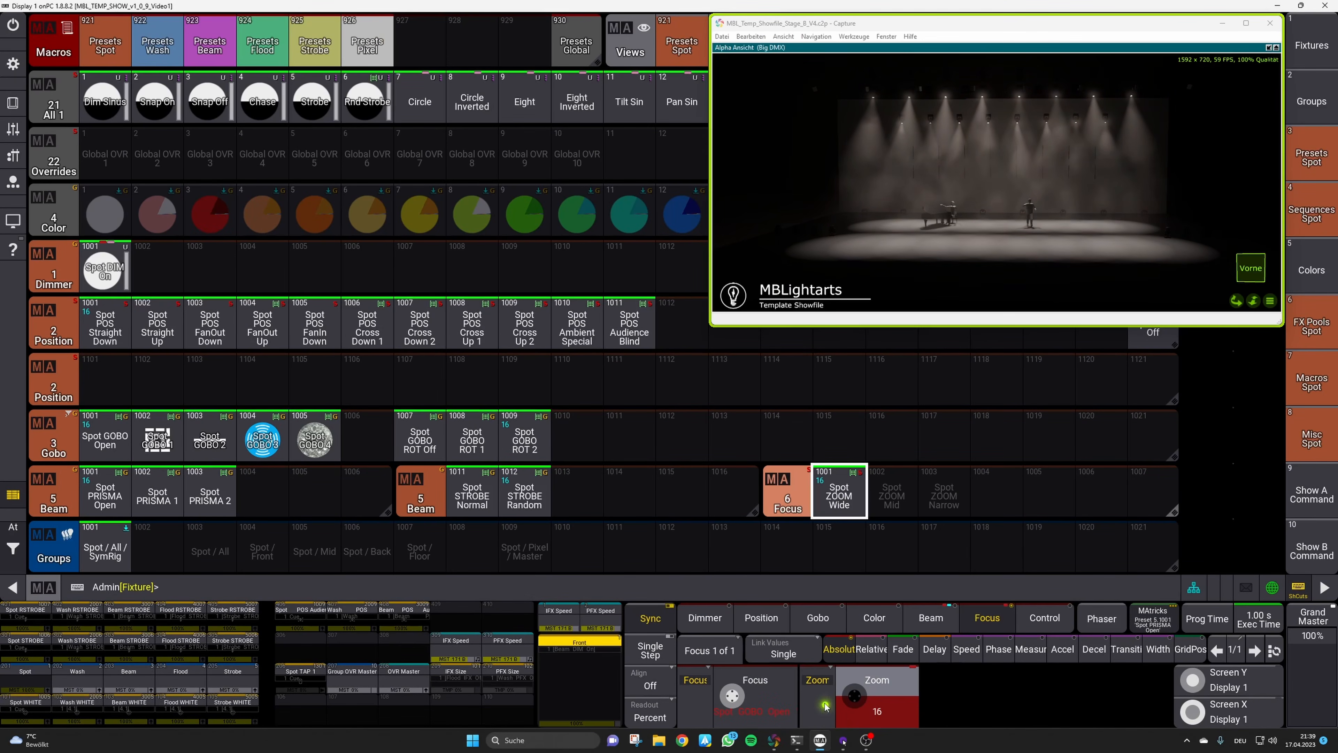
Set the spots' zoom to 50 and store it into the Spot ZOOM Mid preset in overwrite mode
{"action": "scroll", "coordinate": [854, 696], "scroll_direction": "up", "scroll_amount": 10}
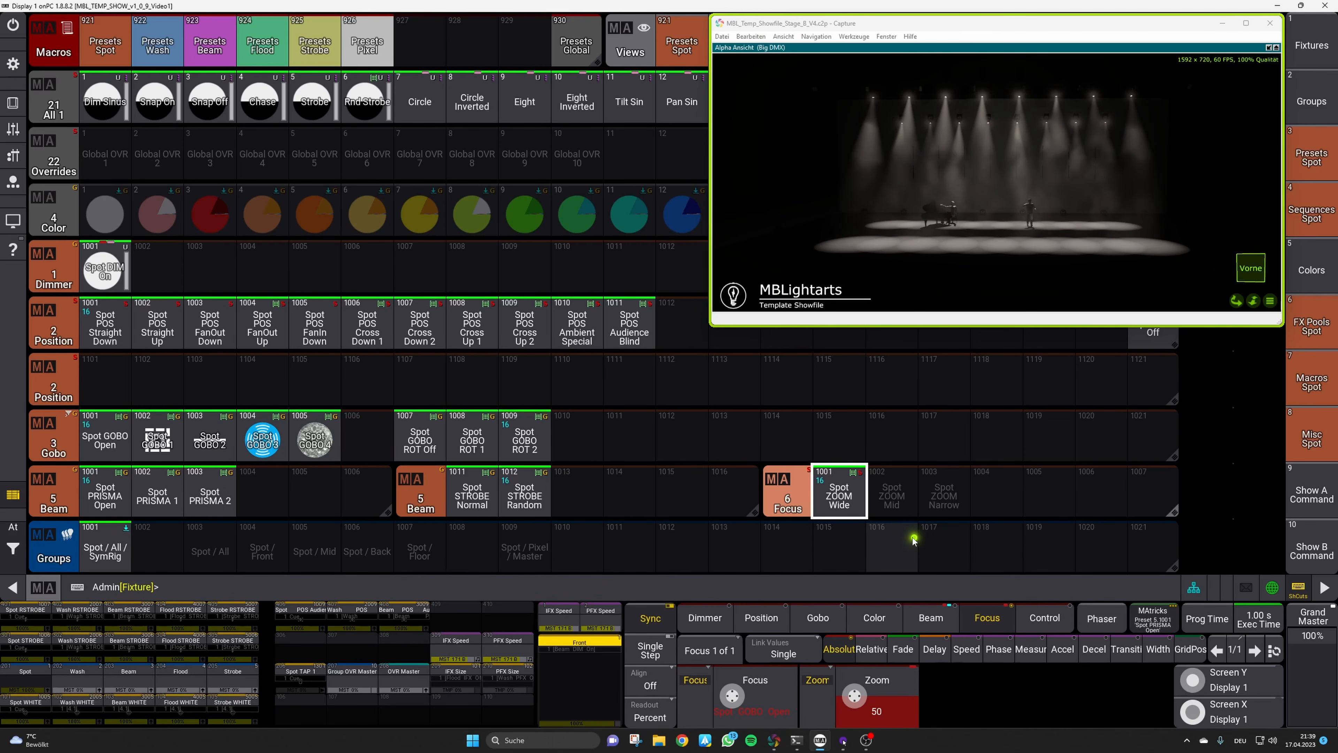
{"action": "left_click", "coordinate": [904, 509]}
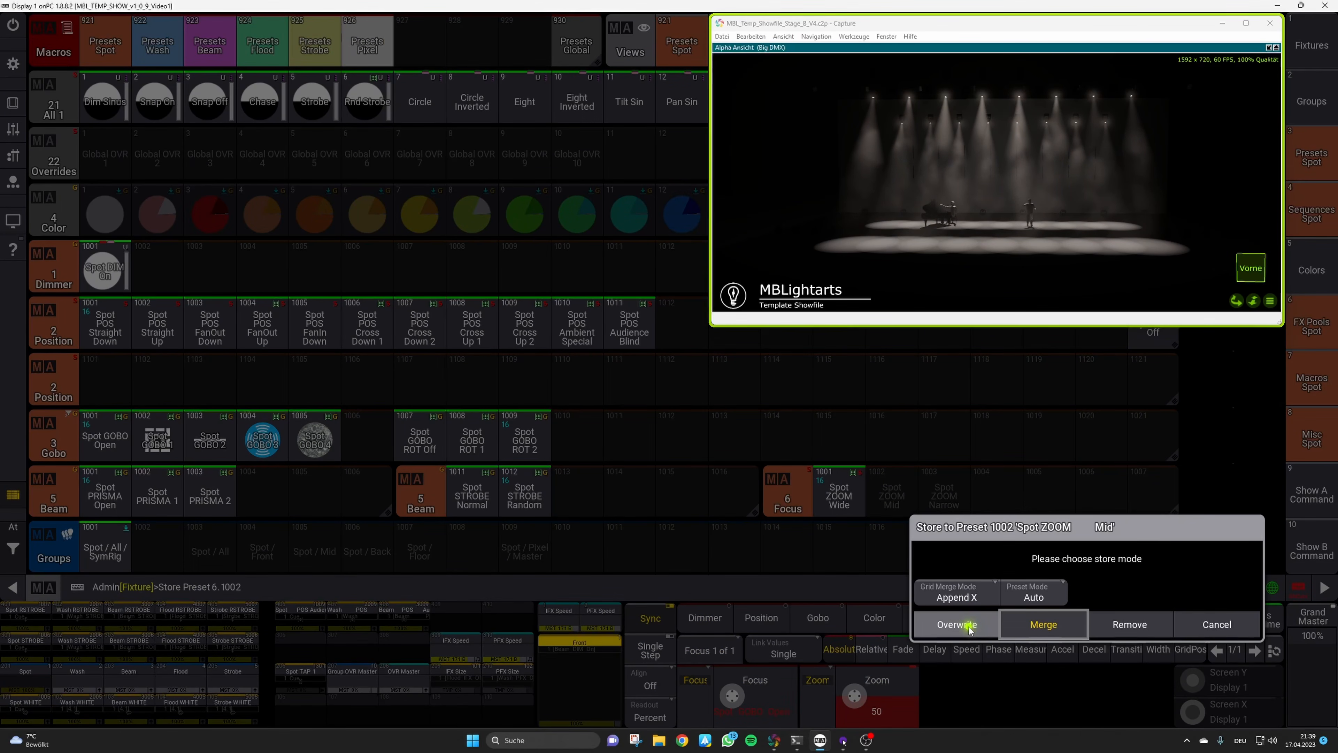
{"action": "left_click", "coordinate": [969, 627]}
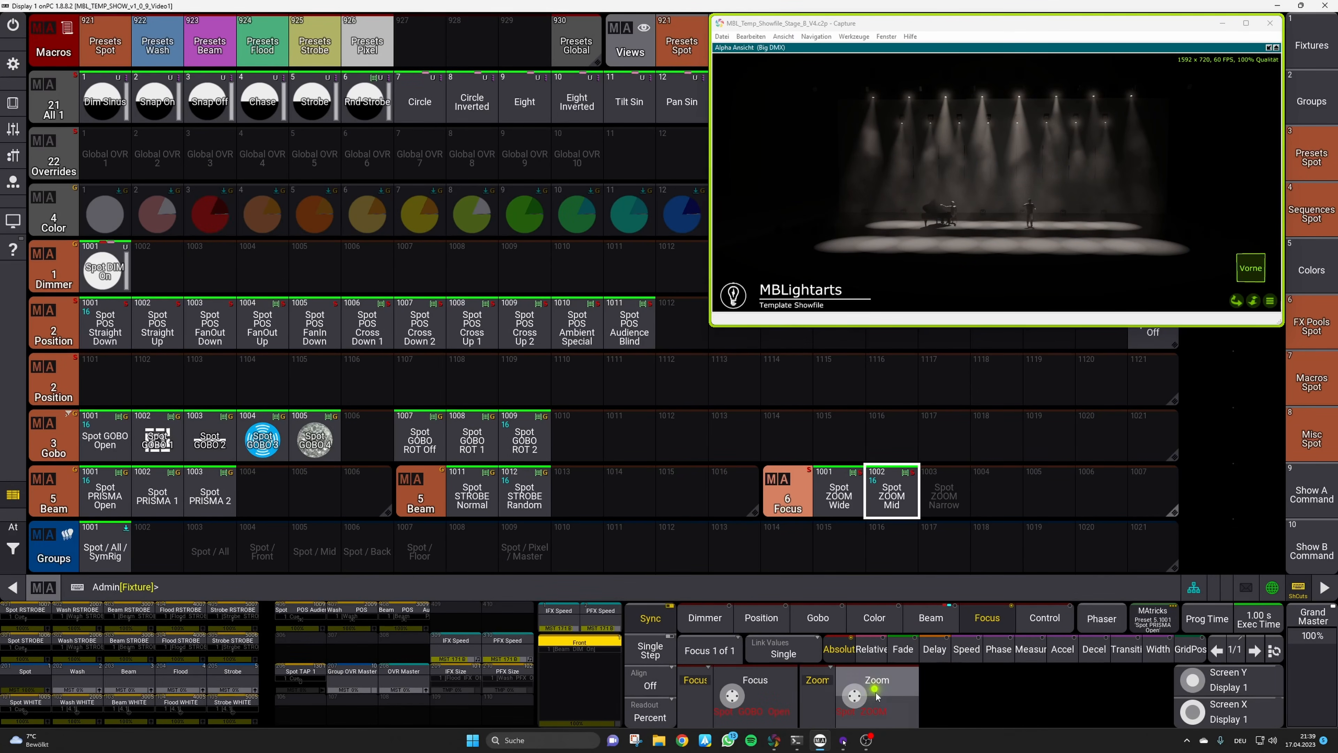
Set the spots' zoom to 100 and store it into the Spot ZOOM Narrow preset in overwrite mode
{"action": "left_click_drag", "start_coordinate": [876, 696], "coordinate": [829, 689]}
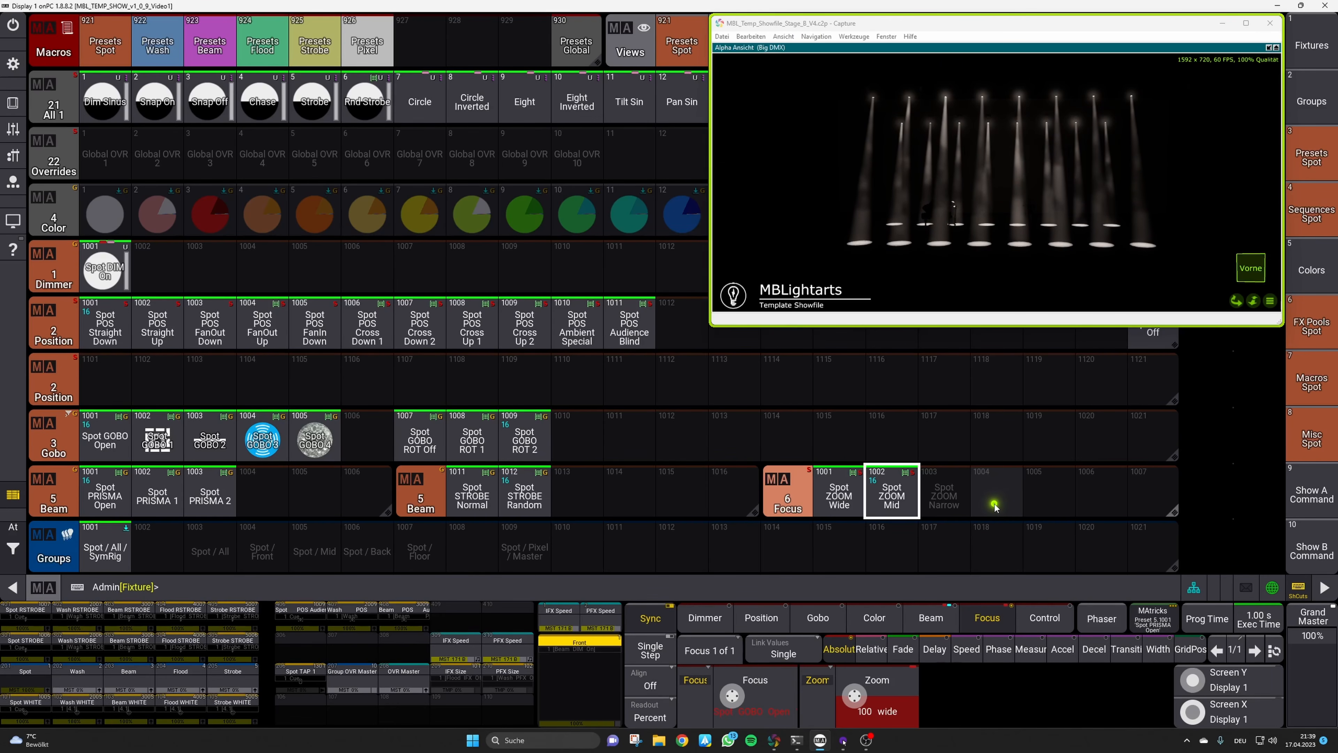
{"action": "left_click", "coordinate": [951, 498]}
{"action": "left_click", "coordinate": [998, 613]}
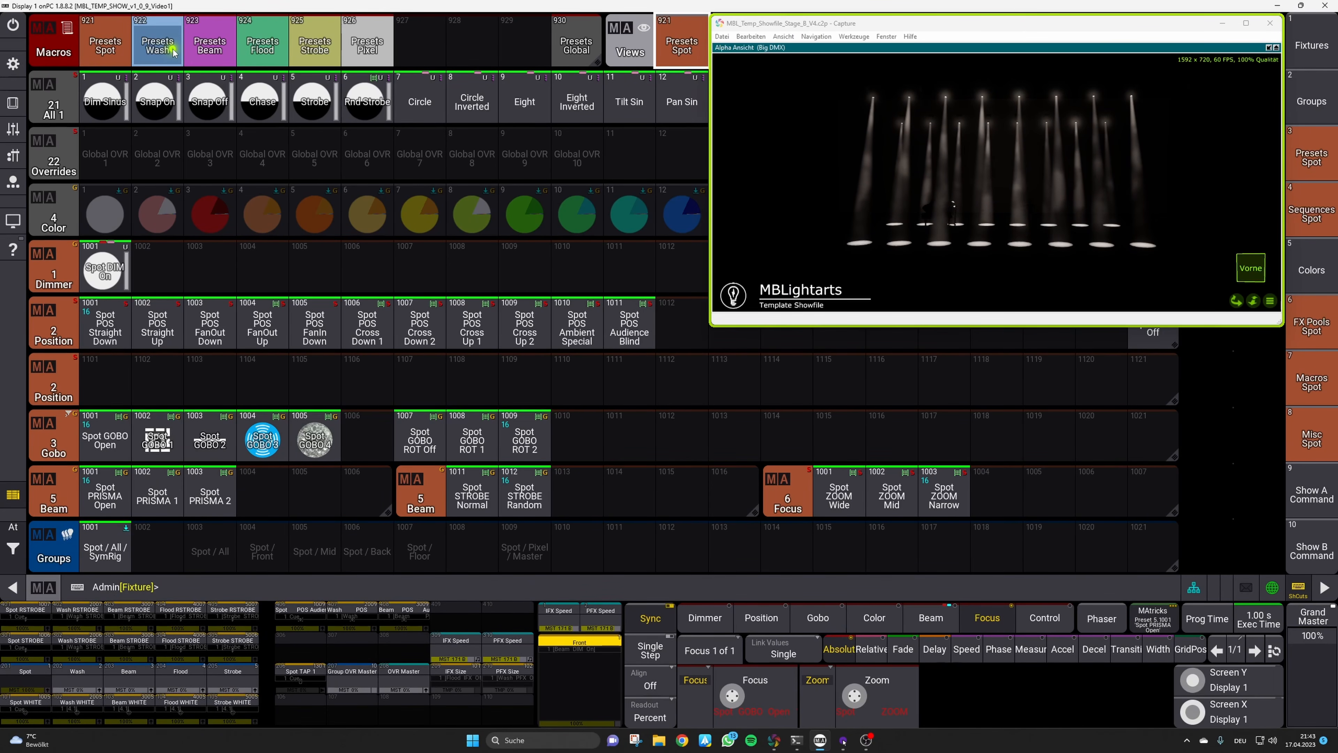
Bring up the Wash presets view, checking the fixture groups overview before returning to it
{"action": "left_click", "coordinate": [167, 47]}
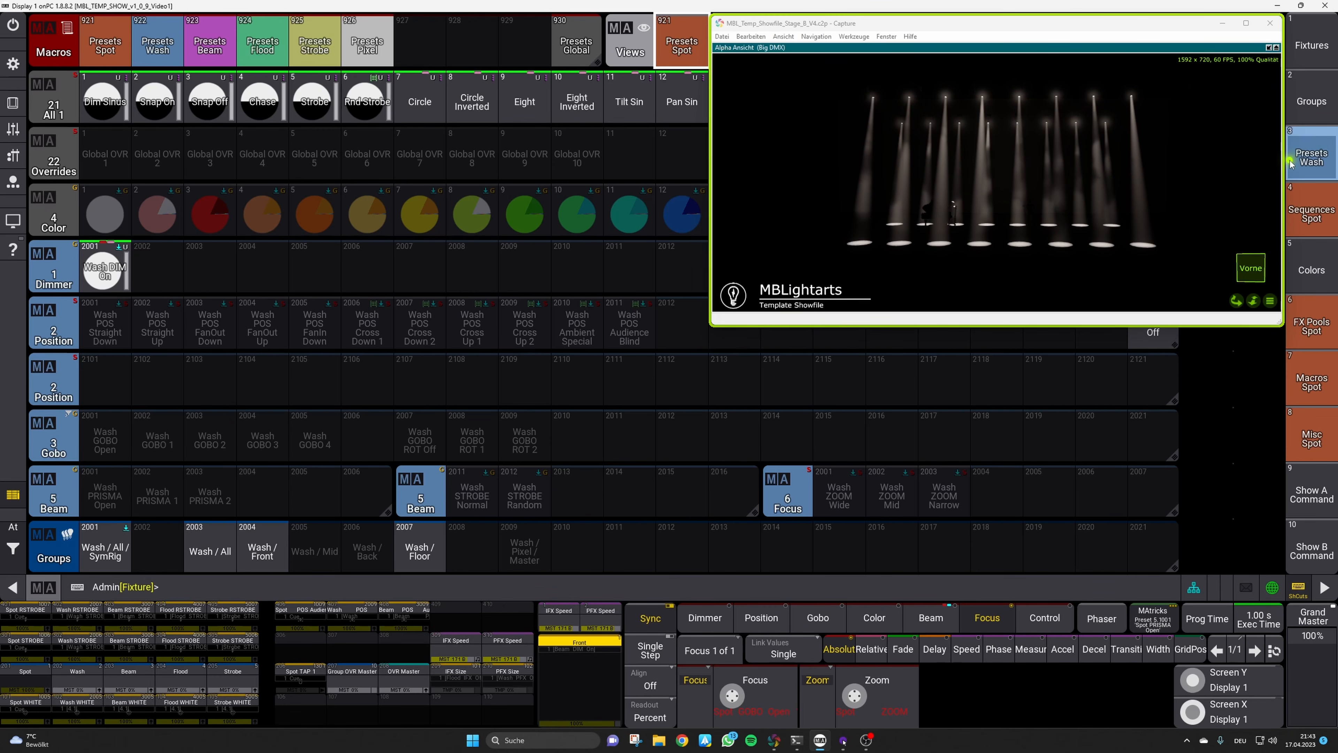
{"action": "left_click", "coordinate": [1318, 135]}
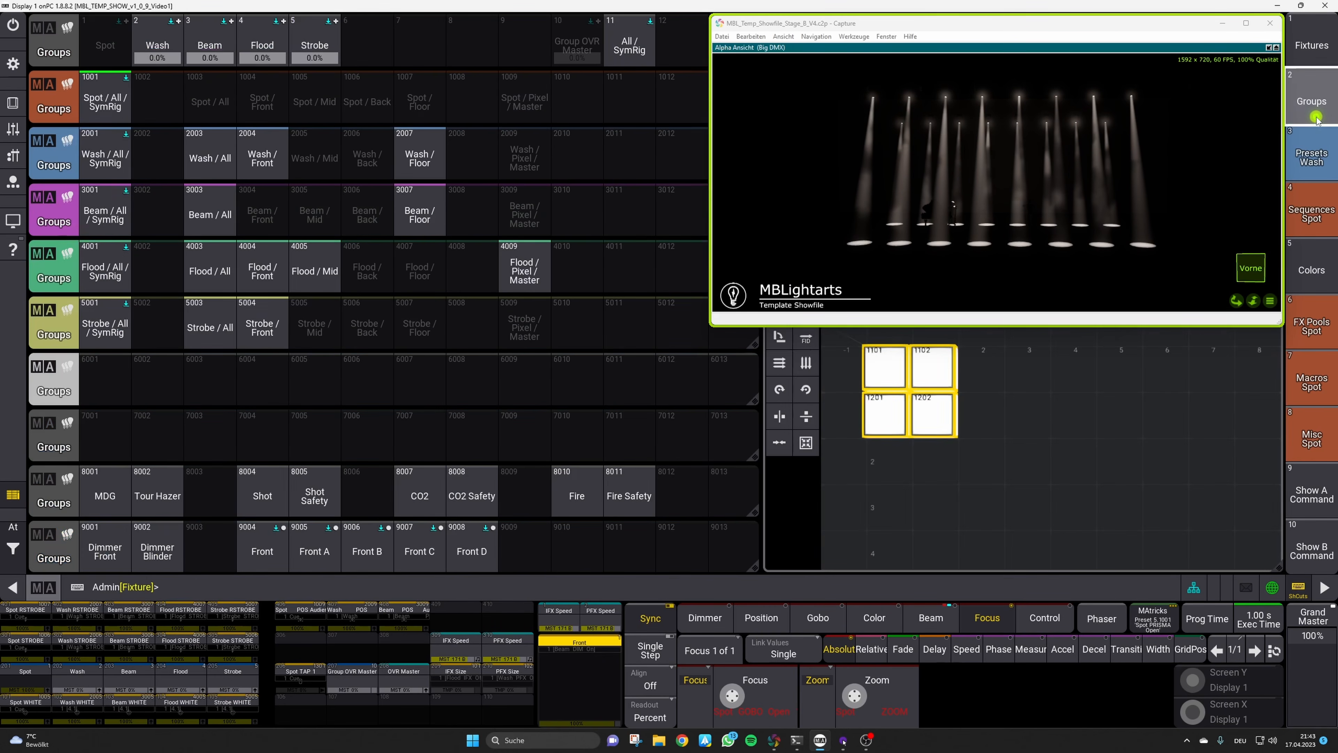
{"action": "left_click", "coordinate": [1316, 176]}
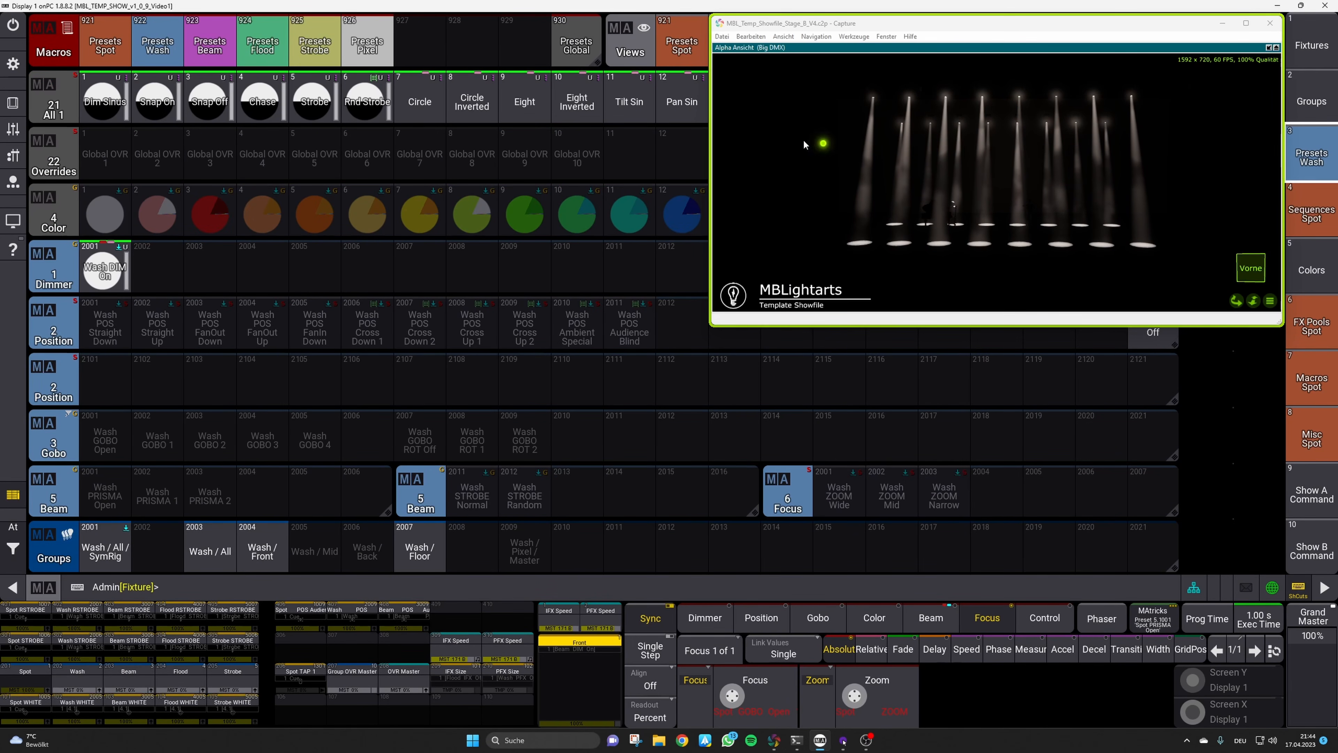
Raise the Wash master to 100% in the playback controls and clear the programmer
{"action": "left_click", "coordinate": [241, 152]}
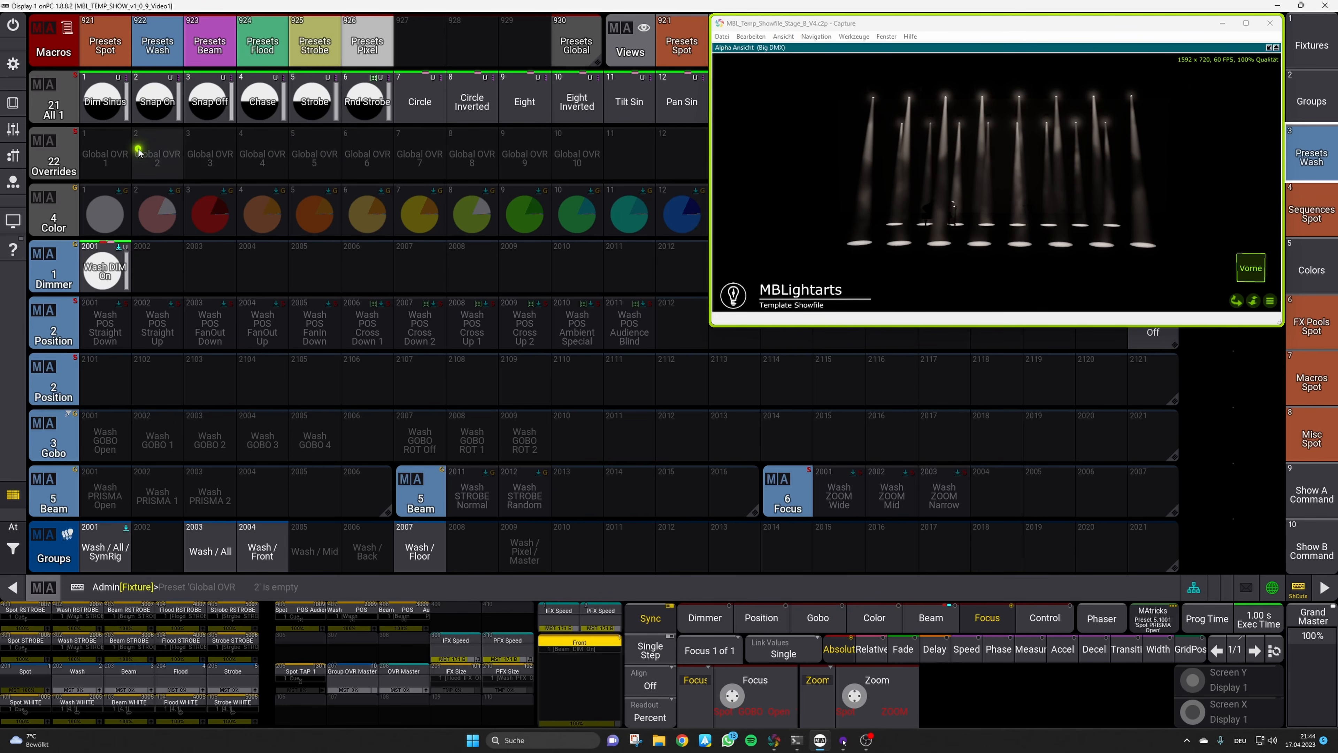
{"action": "left_click", "coordinate": [14, 156]}
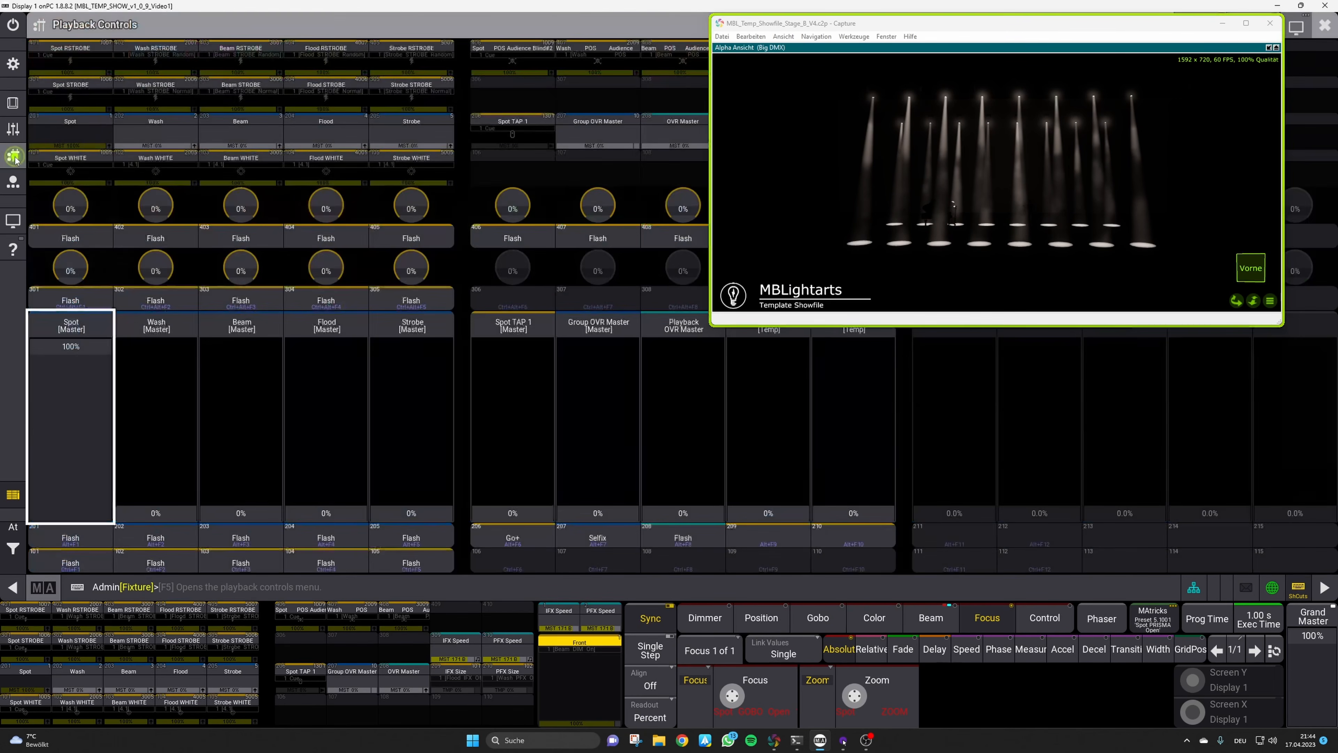
{"action": "left_click_drag", "start_coordinate": [63, 353], "coordinate": [142, 303]}
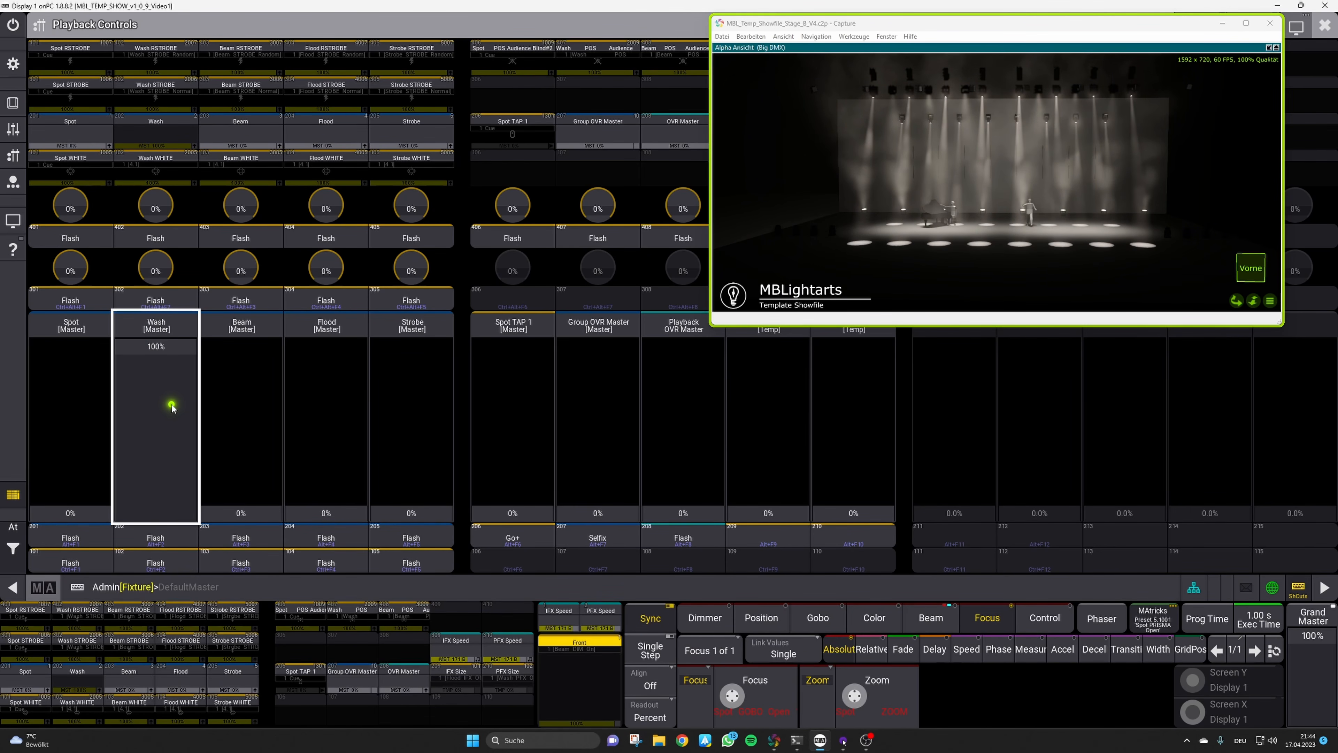
{"action": "left_click", "coordinate": [1325, 24]}
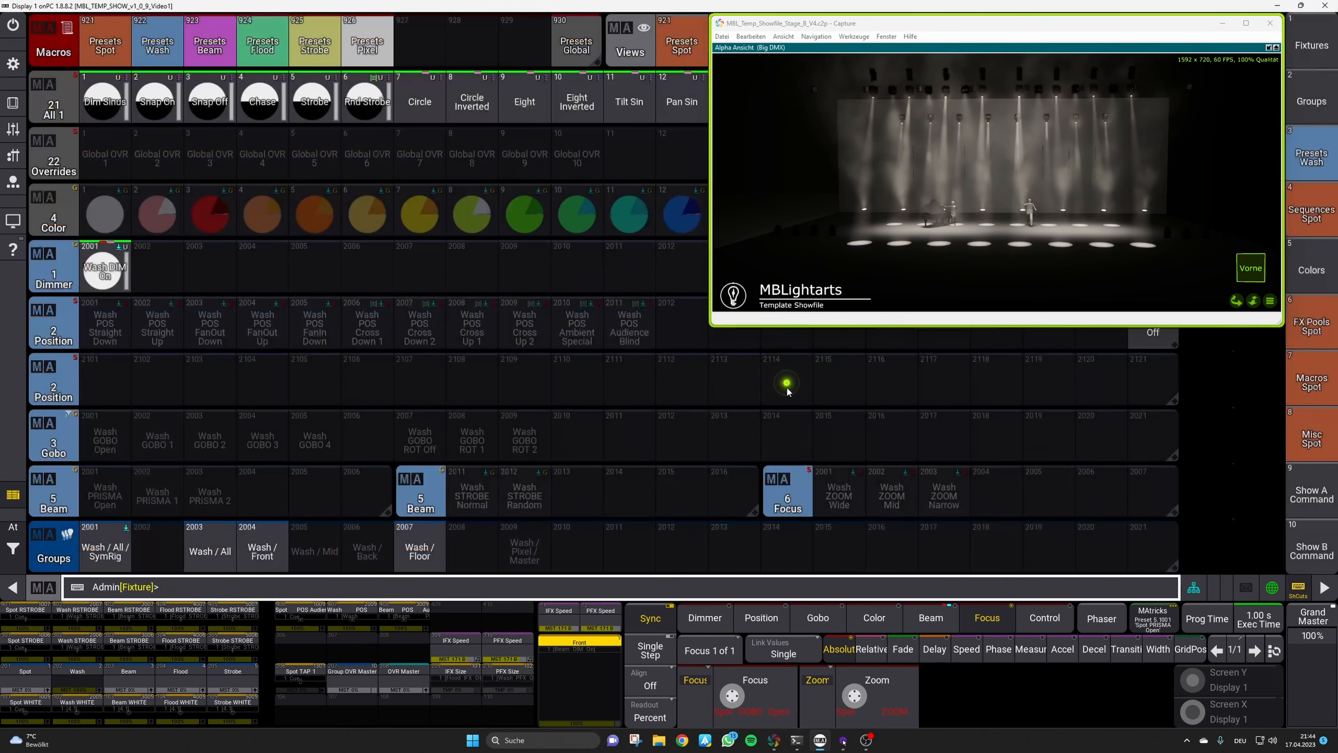
{"action": "key", "text": "Escape"}
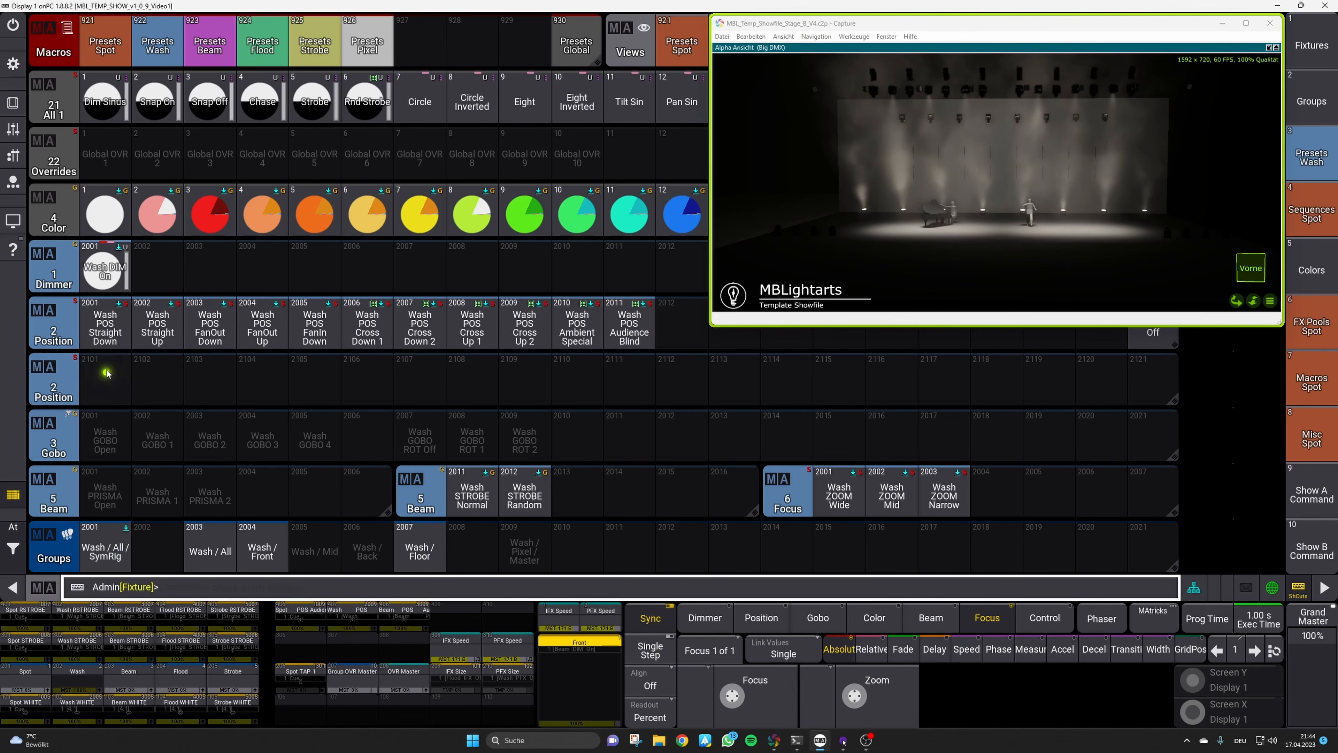
Select the Wash / All / SymRig group and test its Straight Down, Straight Up, FanOut Down, FanOut Up and FanIn Down position presets
{"action": "left_click", "coordinate": [110, 559]}
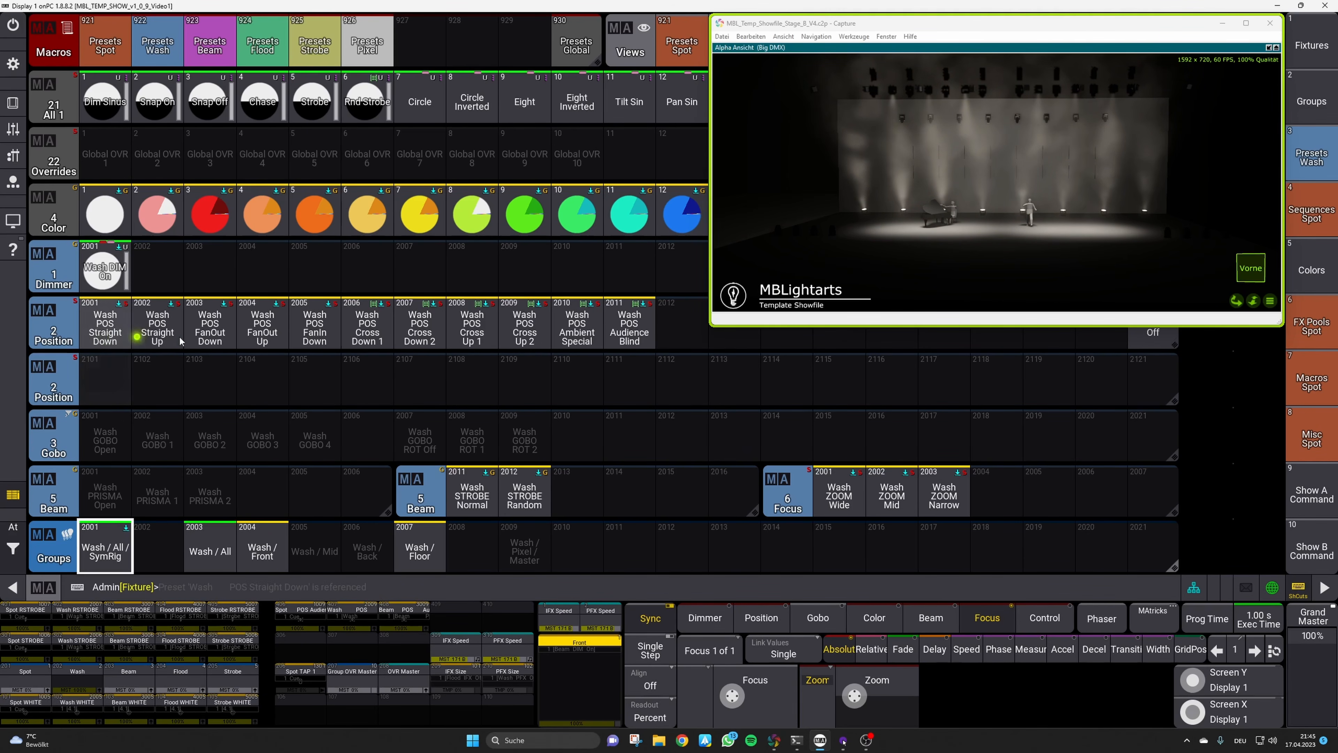
{"action": "left_click", "coordinate": [114, 336]}
{"action": "left_click", "coordinate": [156, 330]}
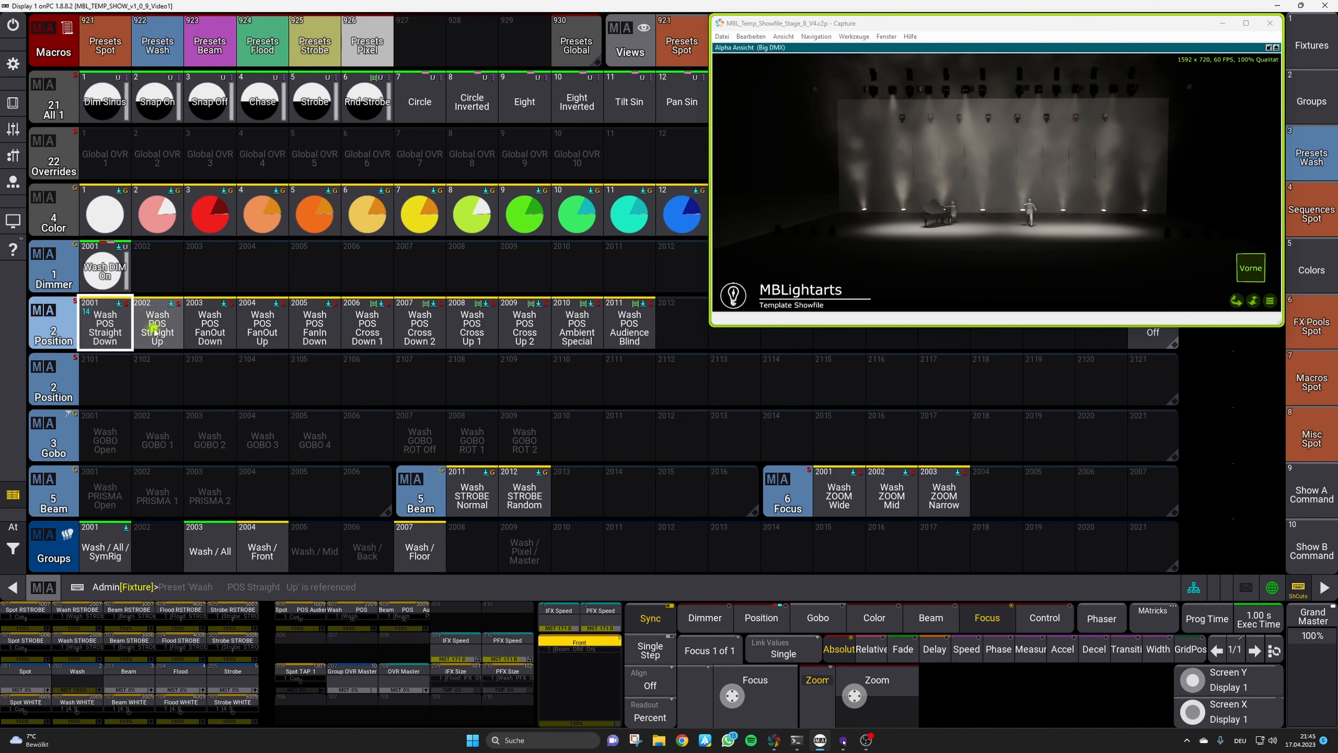
{"action": "left_click", "coordinate": [207, 328]}
{"action": "left_click", "coordinate": [249, 328]}
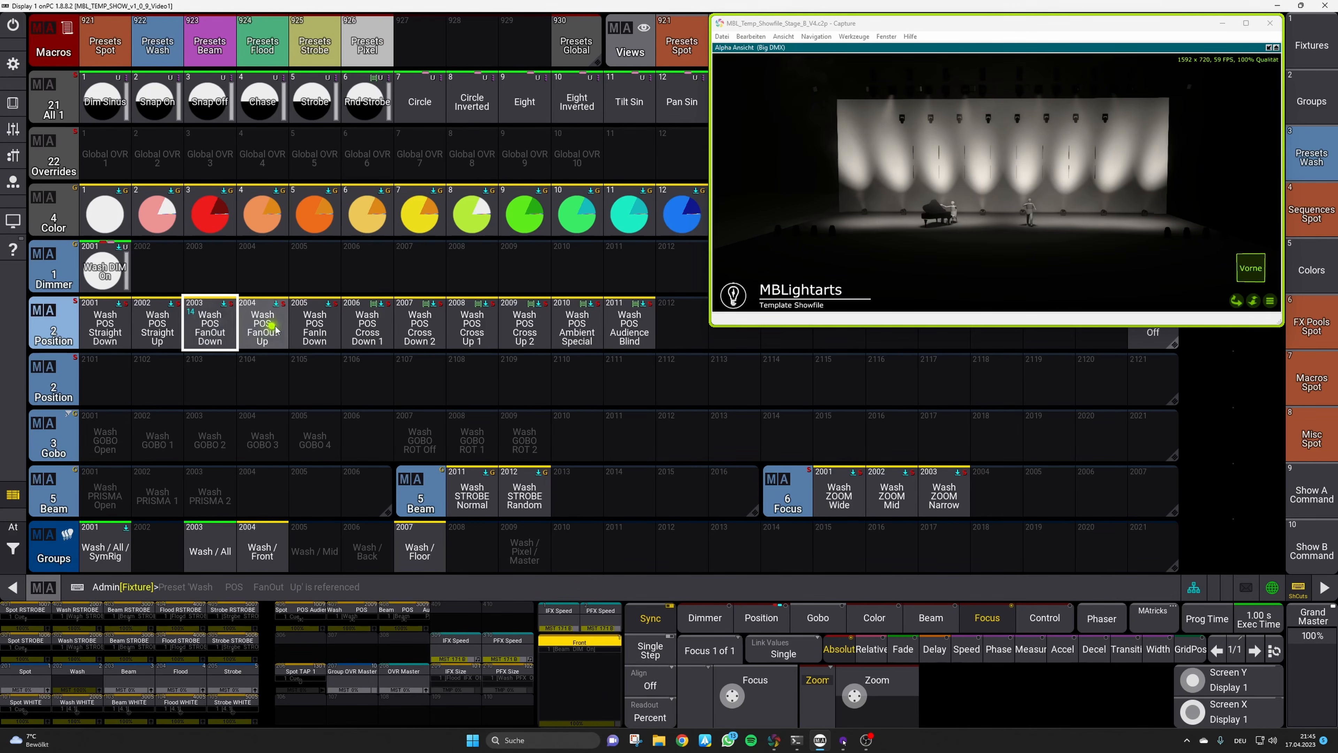
{"action": "left_click", "coordinate": [321, 331]}
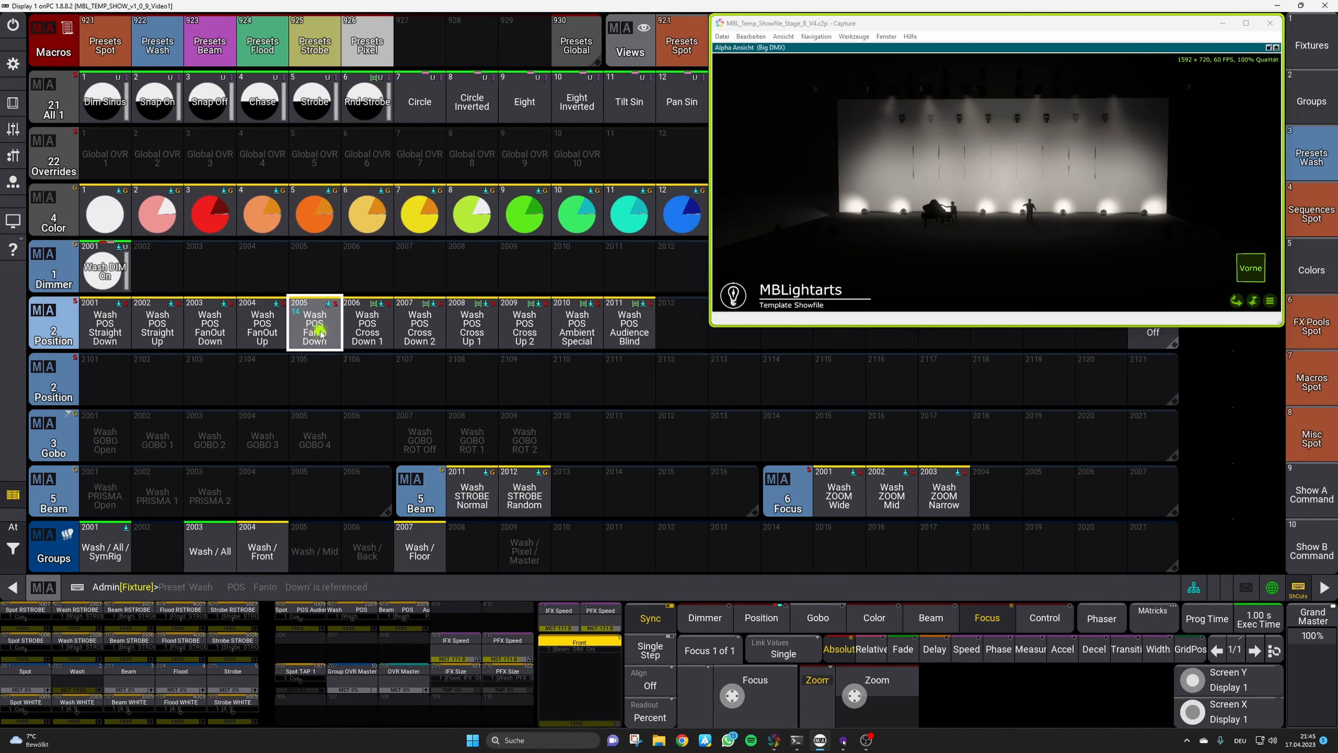
Test the wash Cross Down, Cross Up, Ambient Special and Audience Blind position presets in turn, ending on Straight Down
{"action": "left_click", "coordinate": [376, 334]}
{"action": "left_click", "coordinate": [439, 332]}
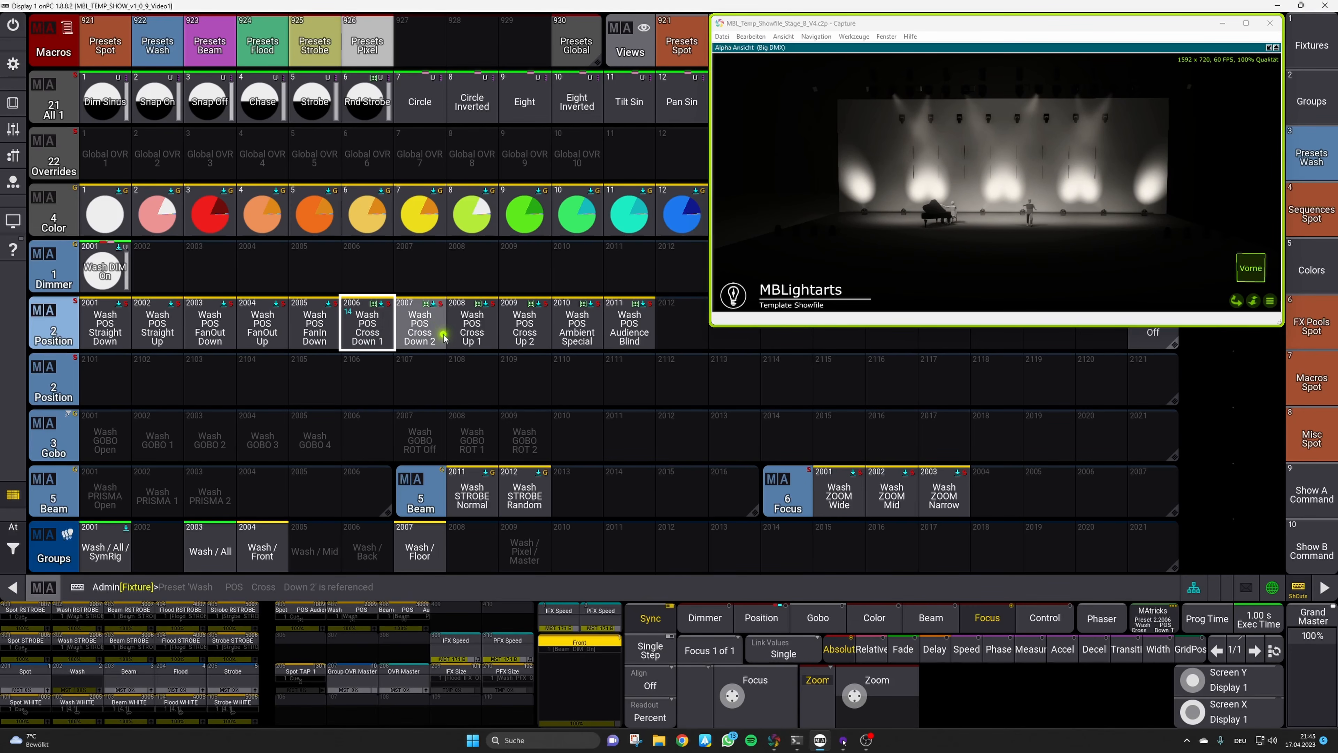
{"action": "left_click", "coordinate": [478, 330]}
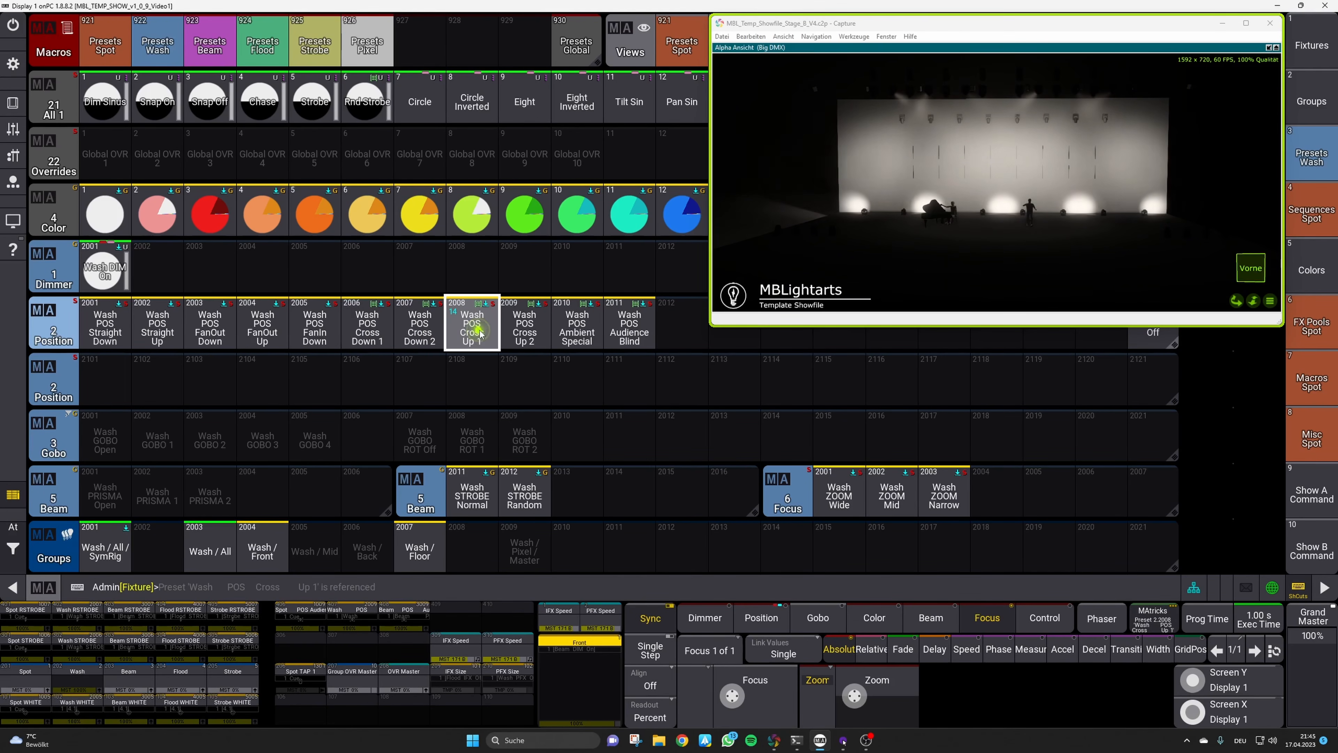
{"action": "left_click", "coordinate": [527, 332]}
{"action": "left_click", "coordinate": [583, 332]}
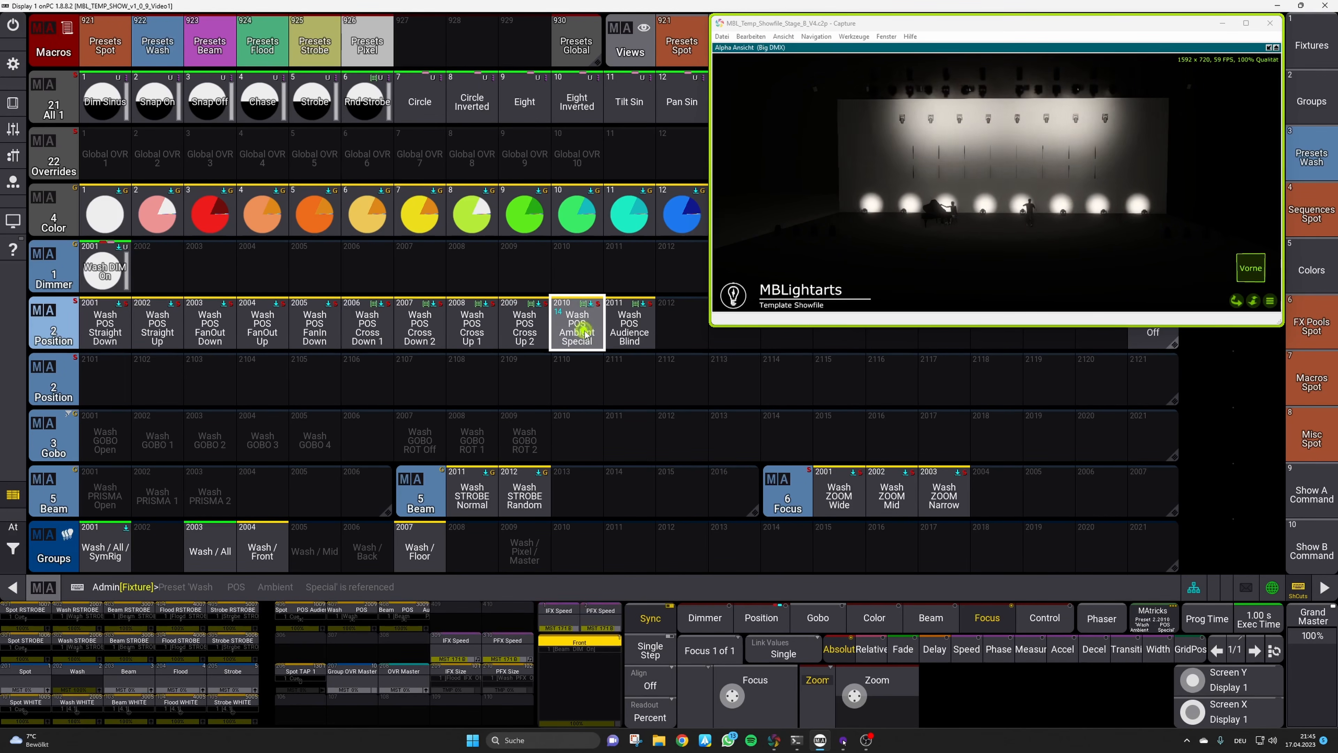
{"action": "left_click", "coordinate": [635, 331]}
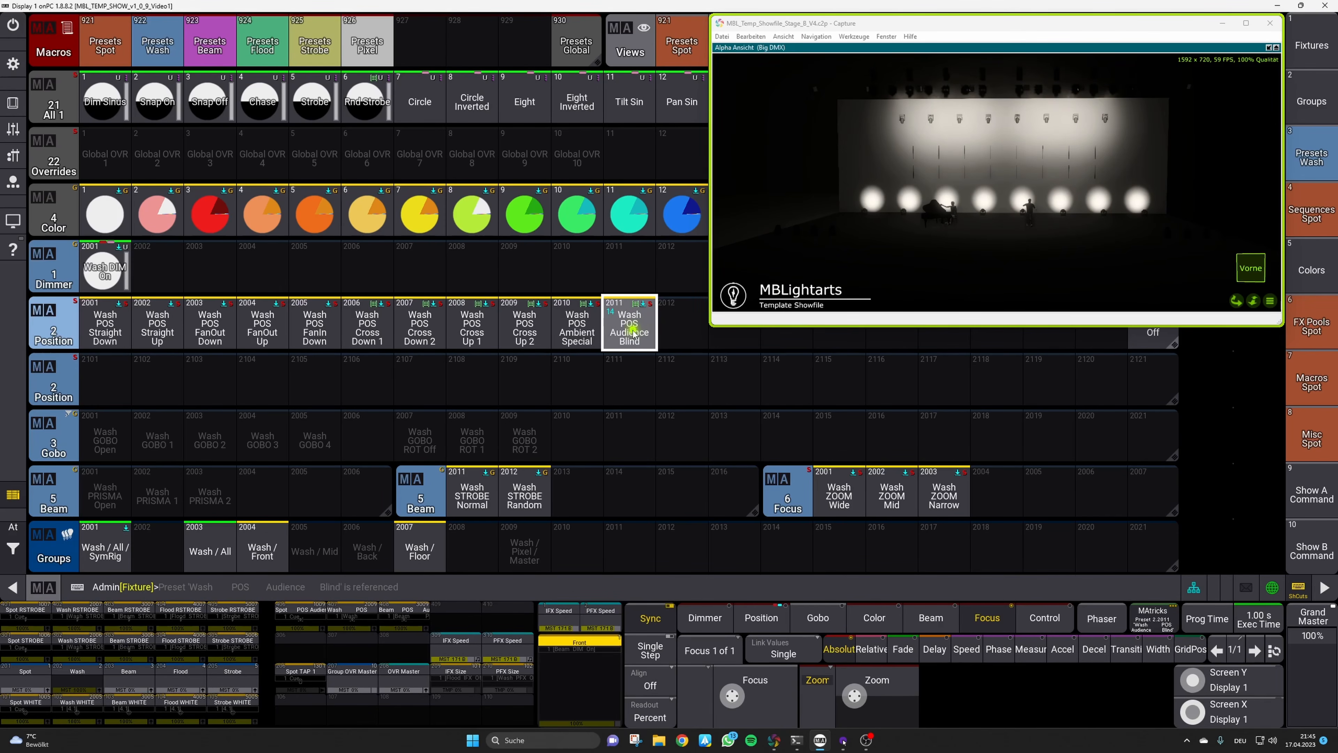
{"action": "left_click", "coordinate": [109, 329]}
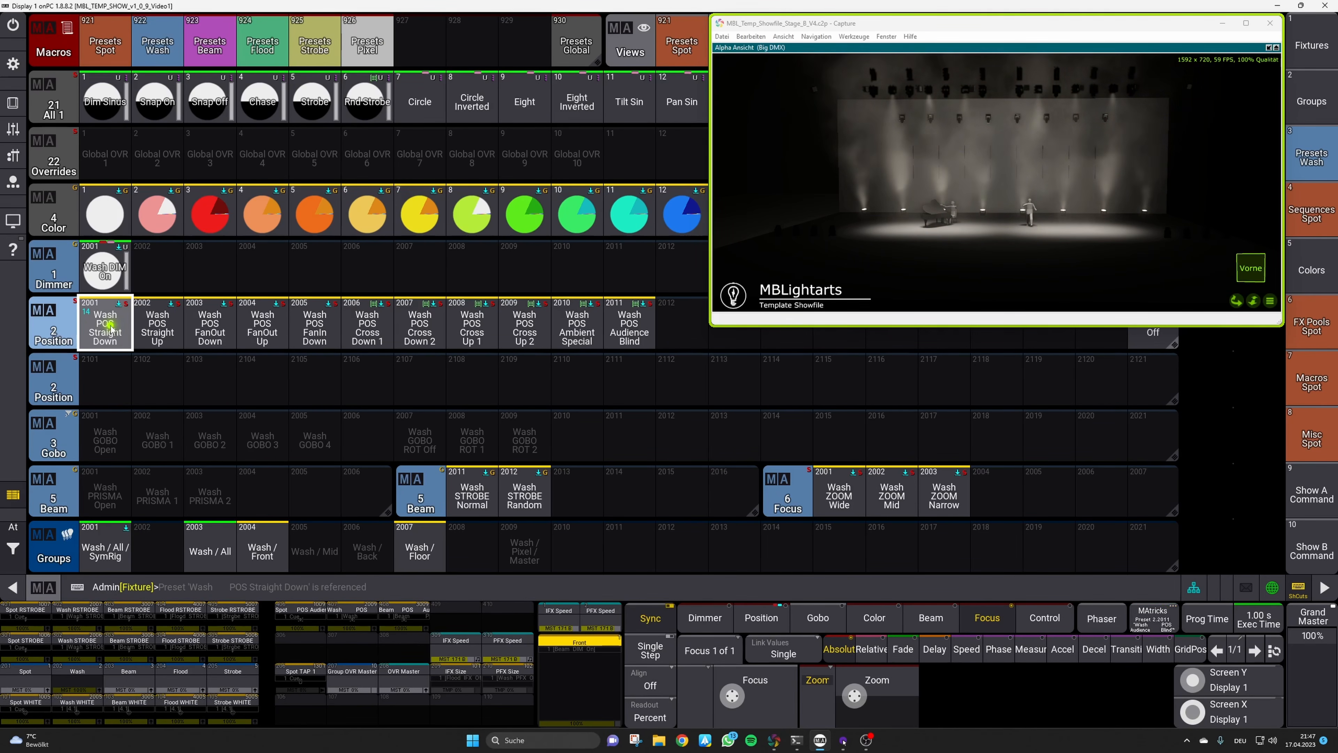
Open the fixture patch and bring the console window in front of the Capture visualizer
{"action": "left_click", "coordinate": [13, 63]}
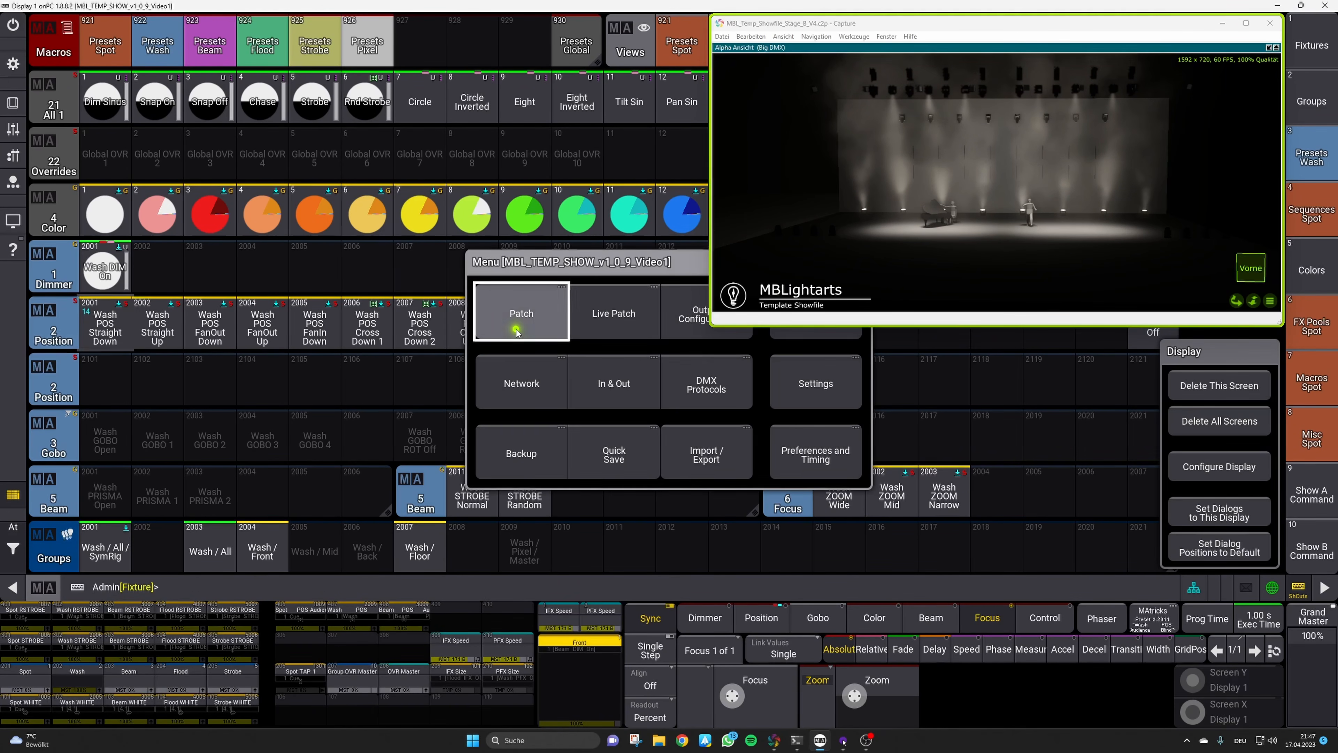
{"action": "left_click", "coordinate": [516, 327]}
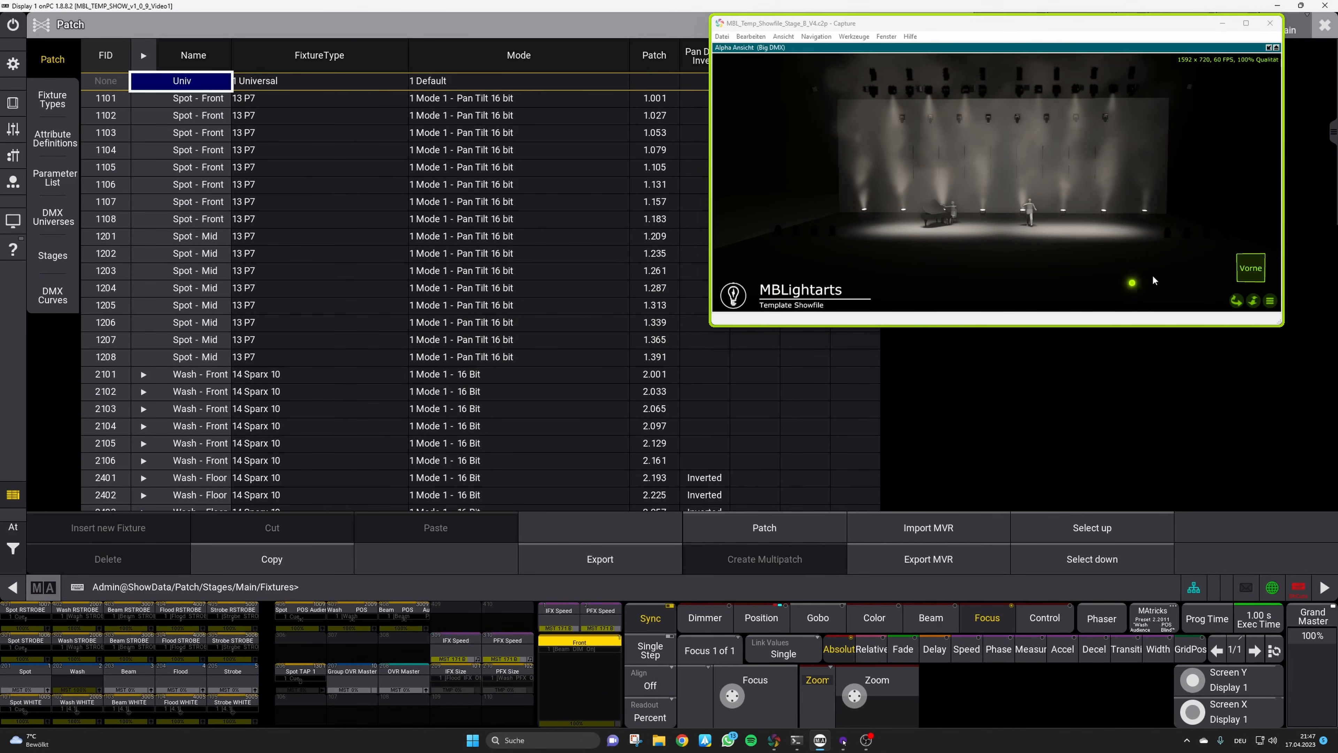
{"action": "left_click_drag", "start_coordinate": [1334, 132], "coordinate": [1329, 191]}
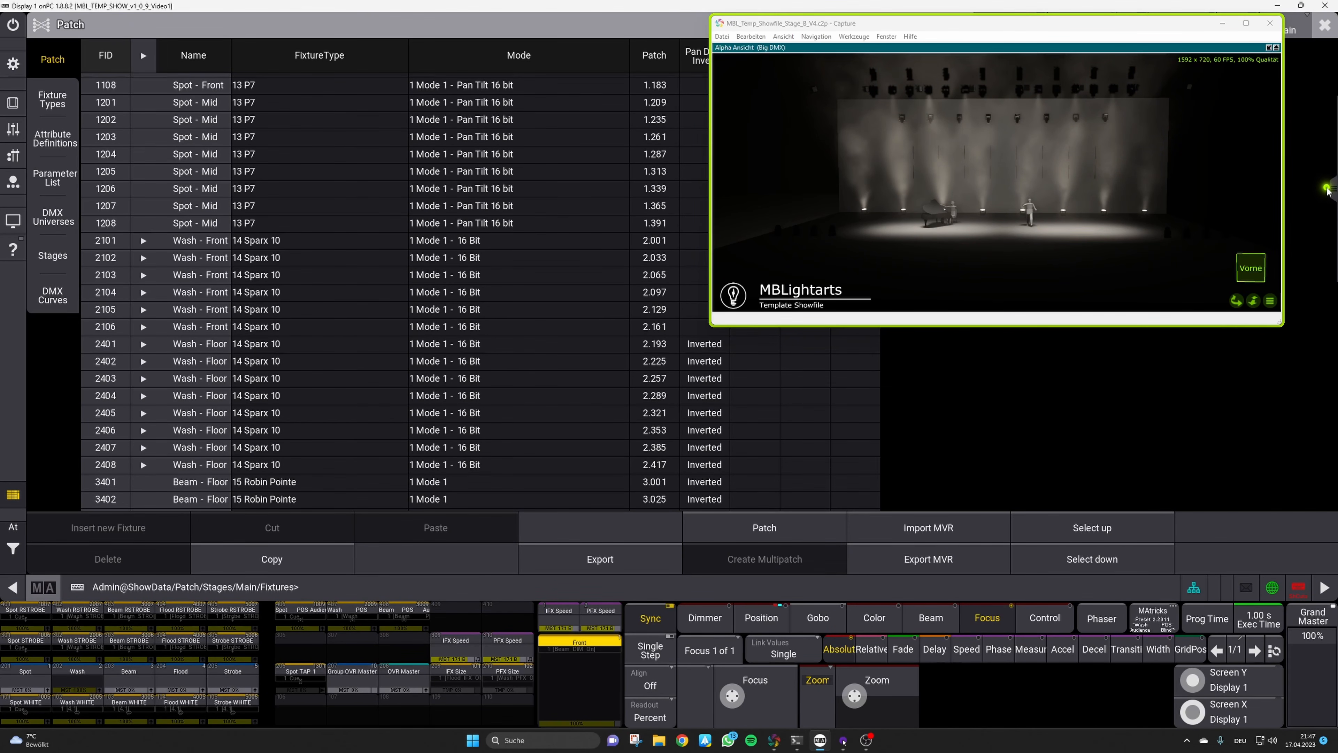
{"action": "left_click_drag", "start_coordinate": [1328, 191], "coordinate": [1334, 133]}
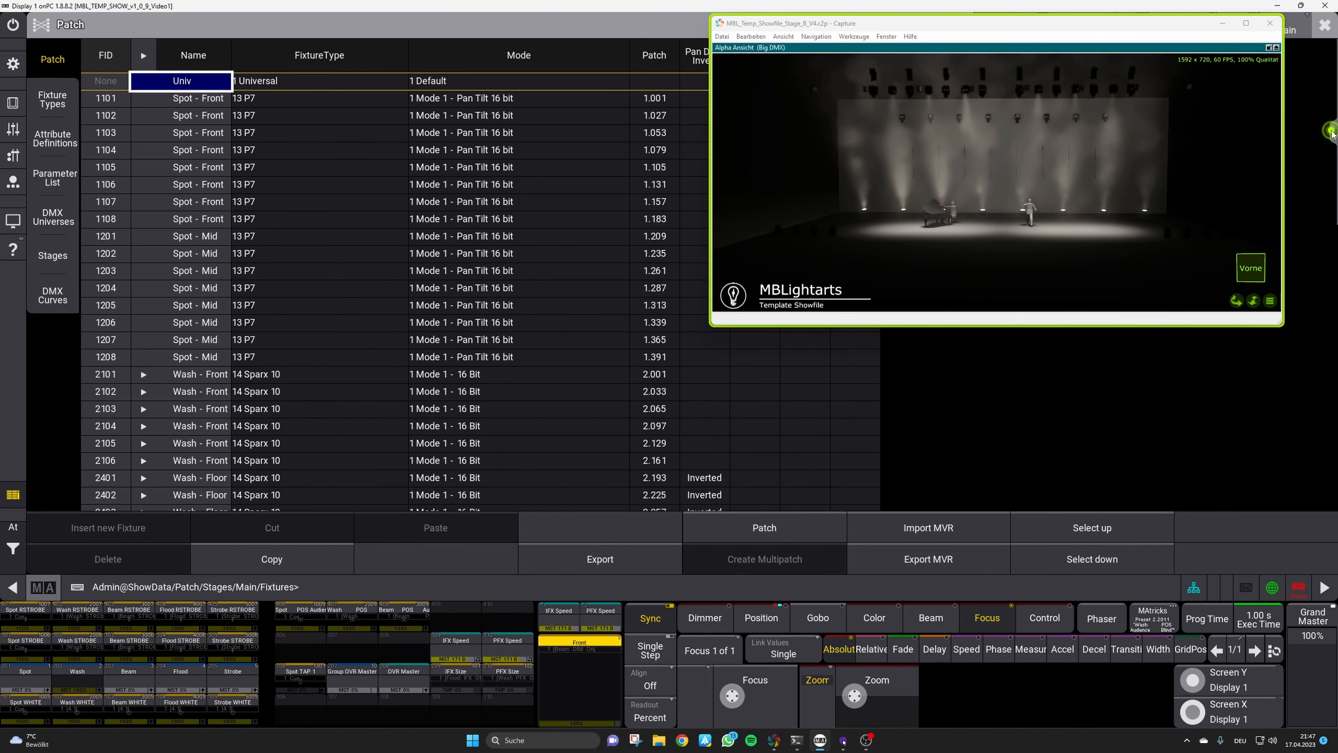
{"action": "left_click", "coordinate": [1156, 29]}
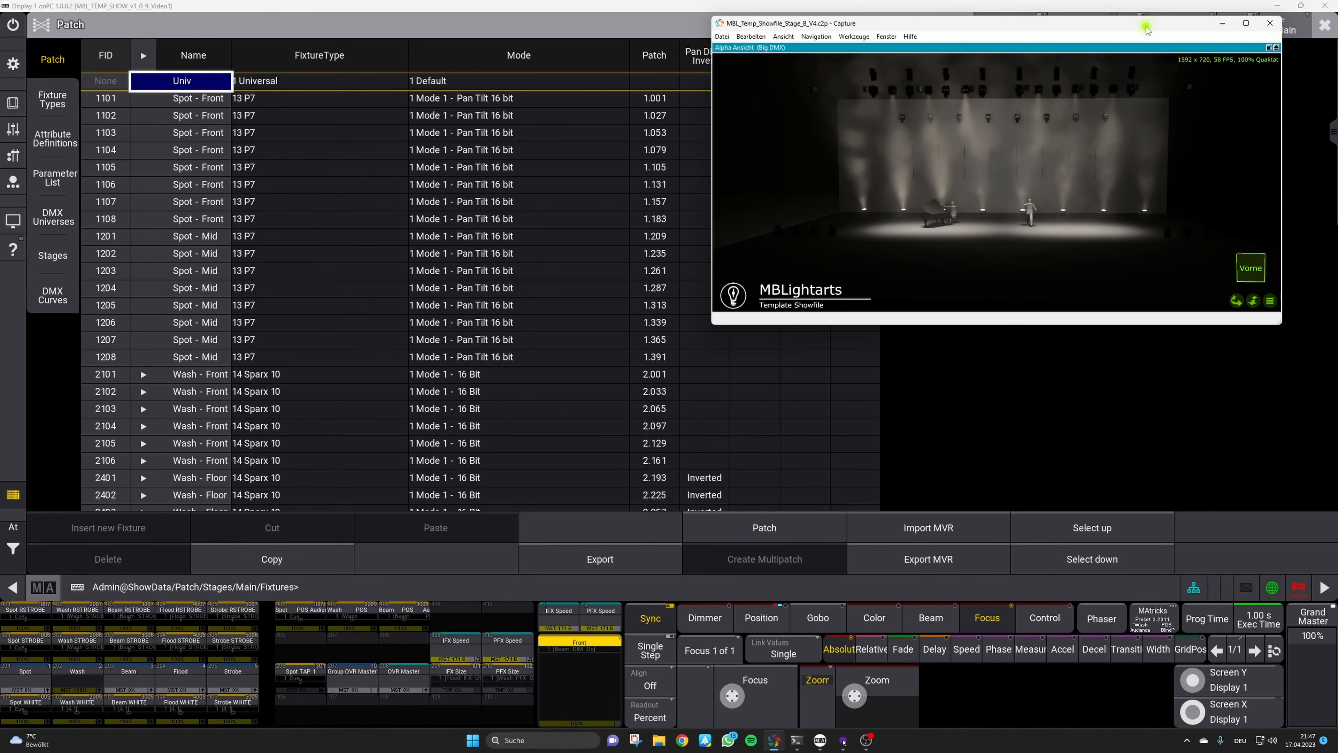
{"action": "key", "text": "alt+Tab"}
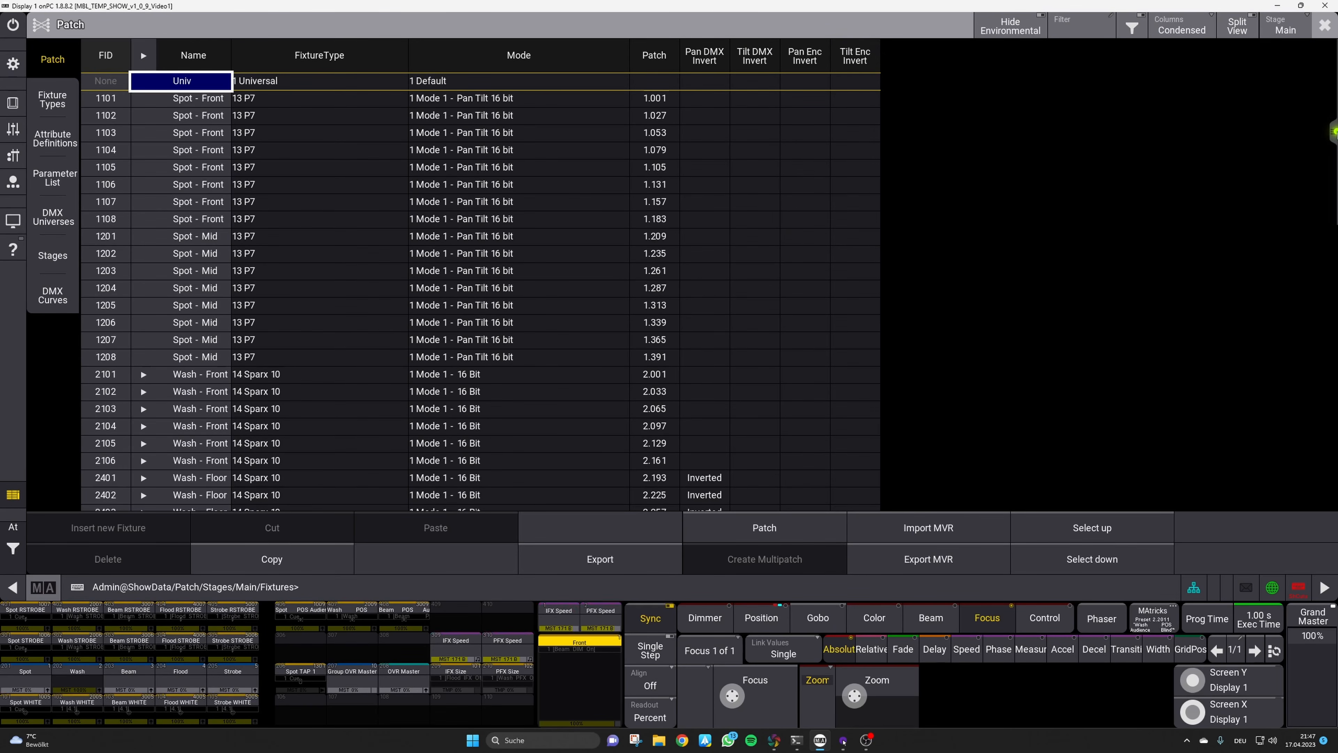
Invert both Pan DMX and Tilt DMX for the Wash - Front fixtures 2101 to 2106
{"action": "left_click_drag", "start_coordinate": [1333, 132], "coordinate": [1333, 210]}
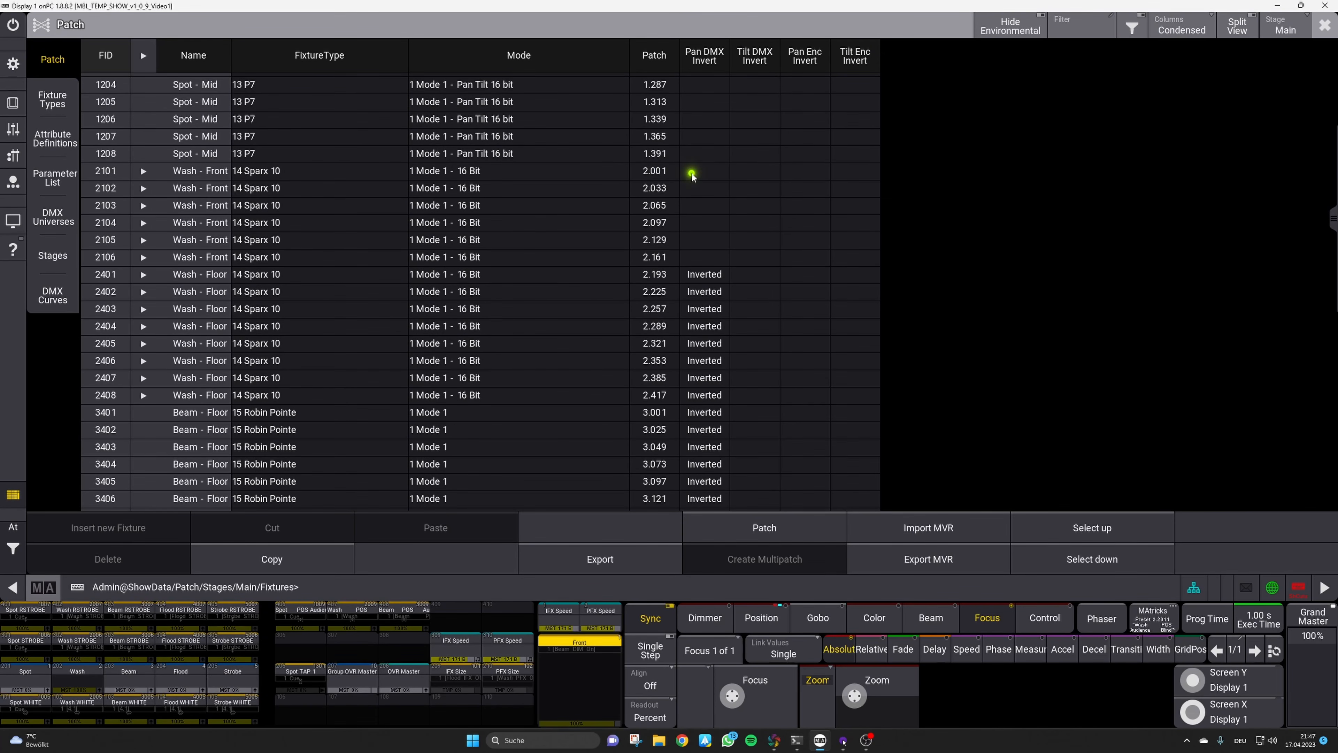
{"action": "left_click_drag", "start_coordinate": [692, 174], "coordinate": [715, 261]}
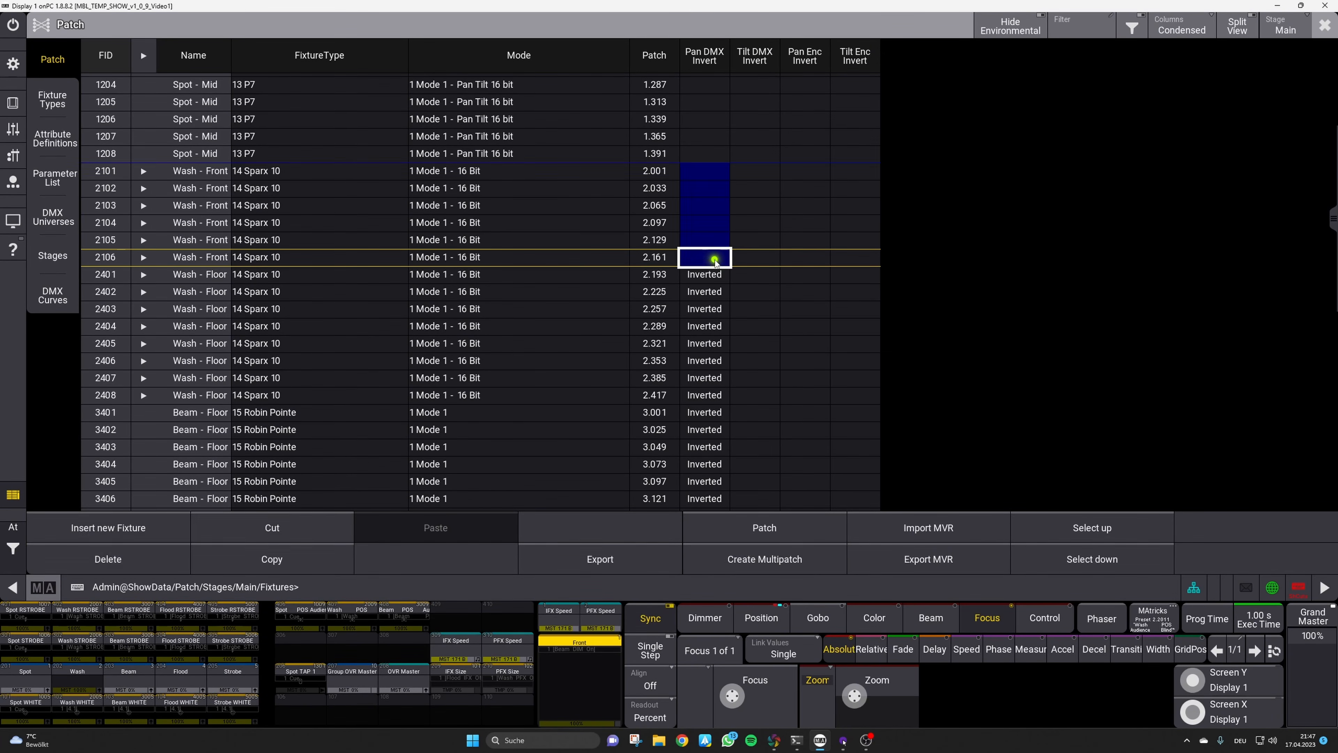
{"action": "left_click", "coordinate": [714, 262]}
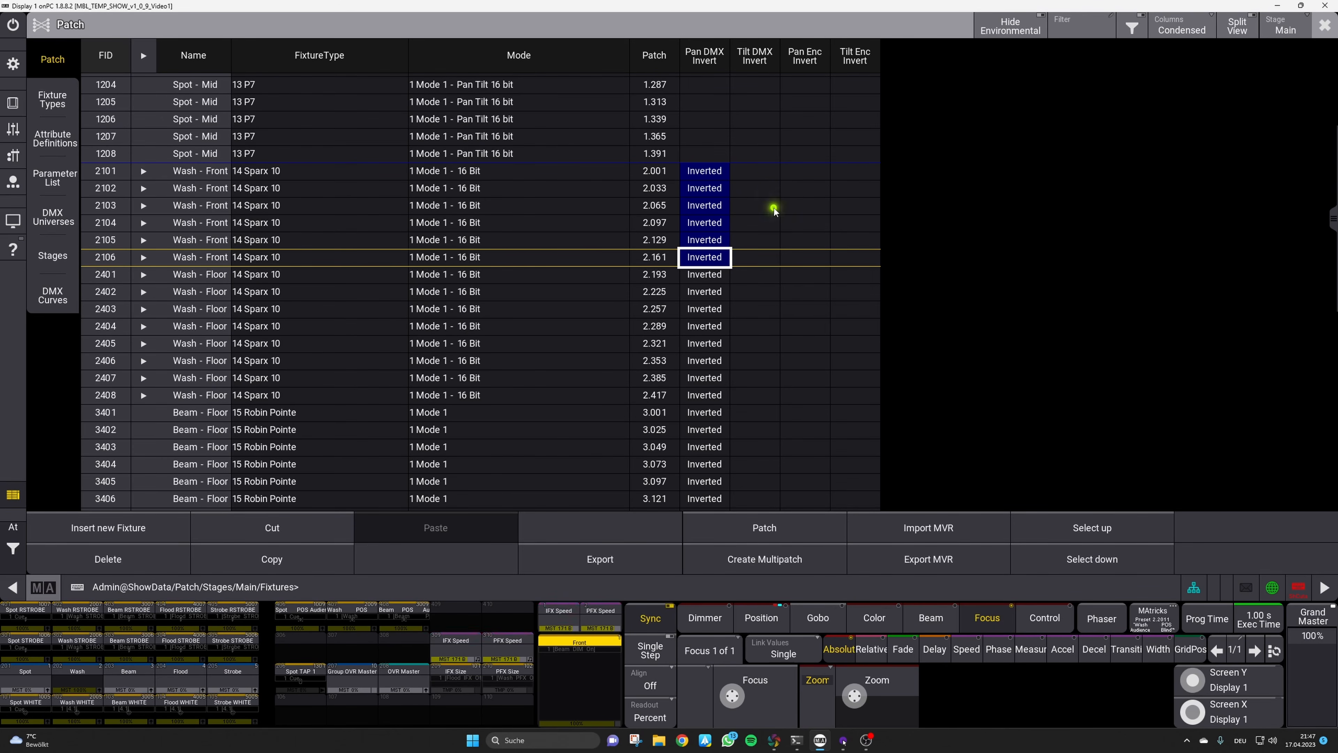
{"action": "left_click", "coordinate": [774, 208]}
{"action": "left_click", "coordinate": [769, 257]}
Invert Tilt DMX and remove the Pan DMX inversion for Wash - Floor fixtures 2401 to 2408, saving the changes on leaving the patch
{"action": "left_click_drag", "start_coordinate": [752, 276], "coordinate": [754, 395]}
{"action": "left_click", "coordinate": [754, 395]}
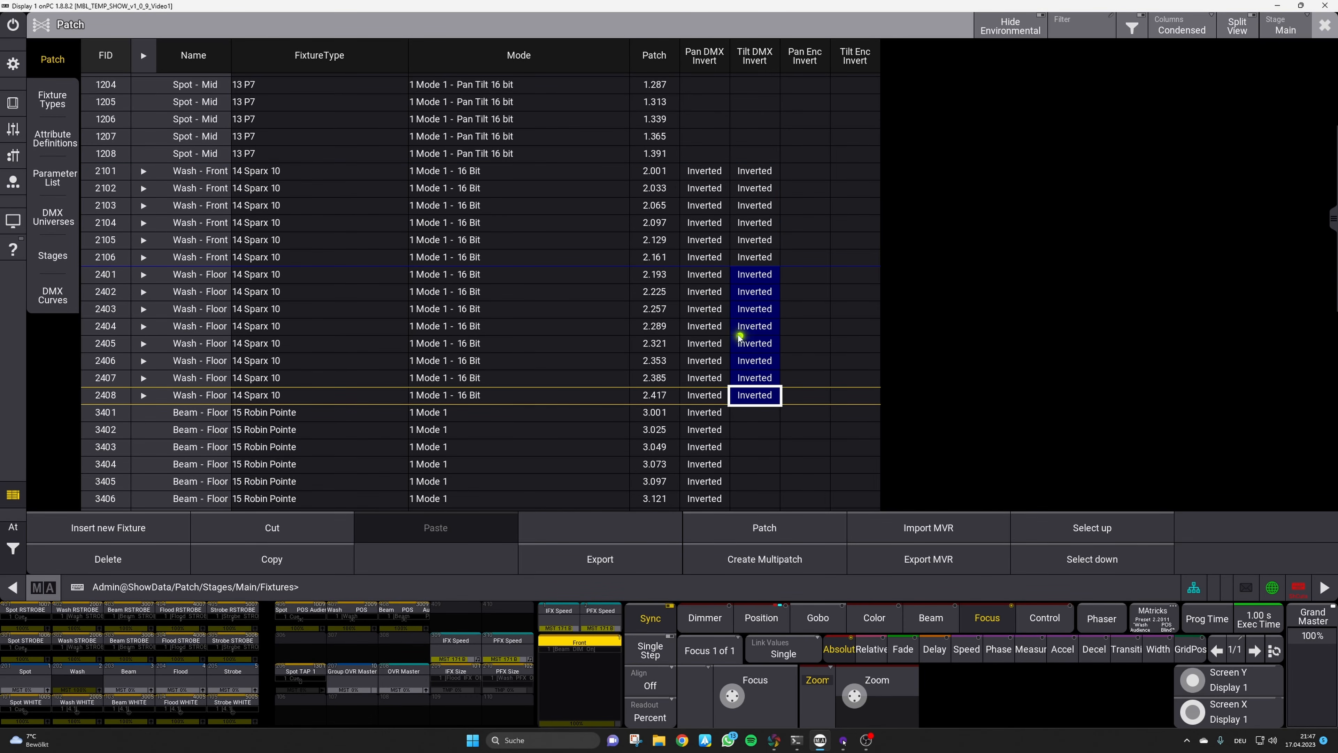
{"action": "left_click_drag", "start_coordinate": [707, 274], "coordinate": [717, 398]}
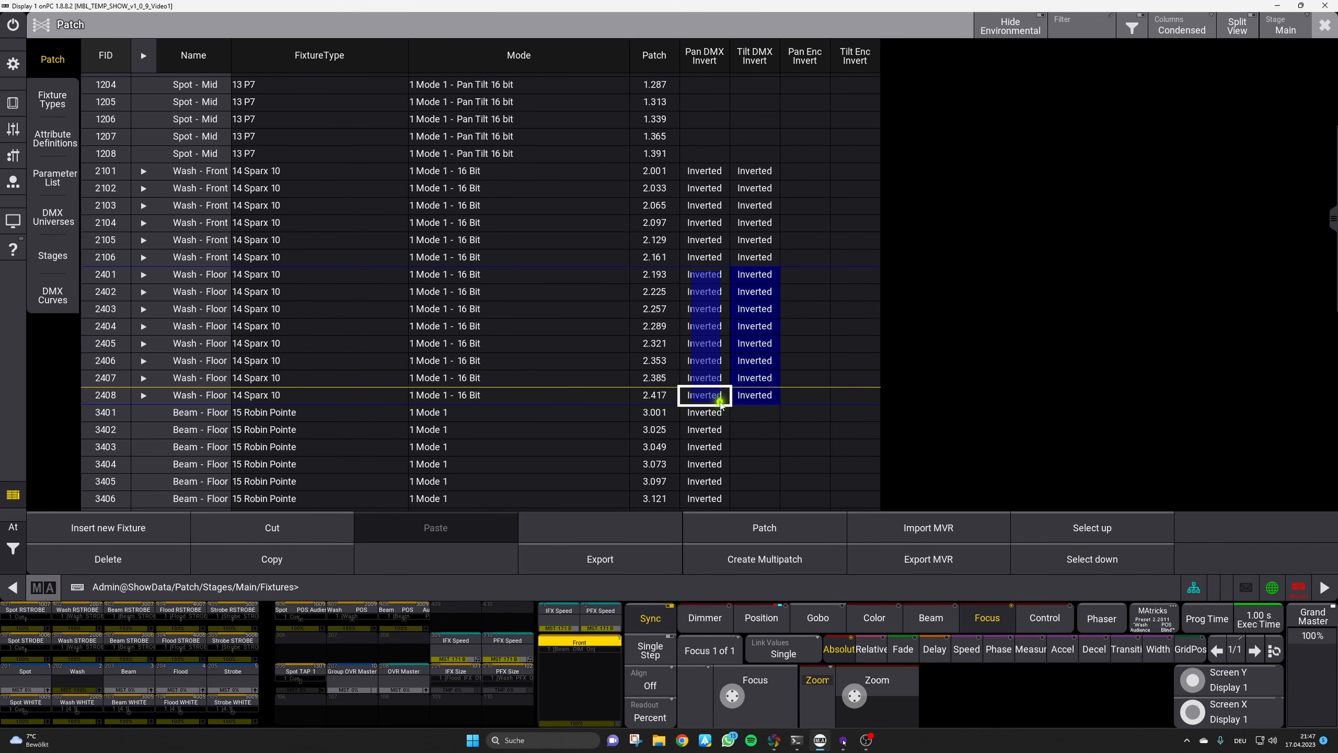
{"action": "left_click", "coordinate": [721, 402]}
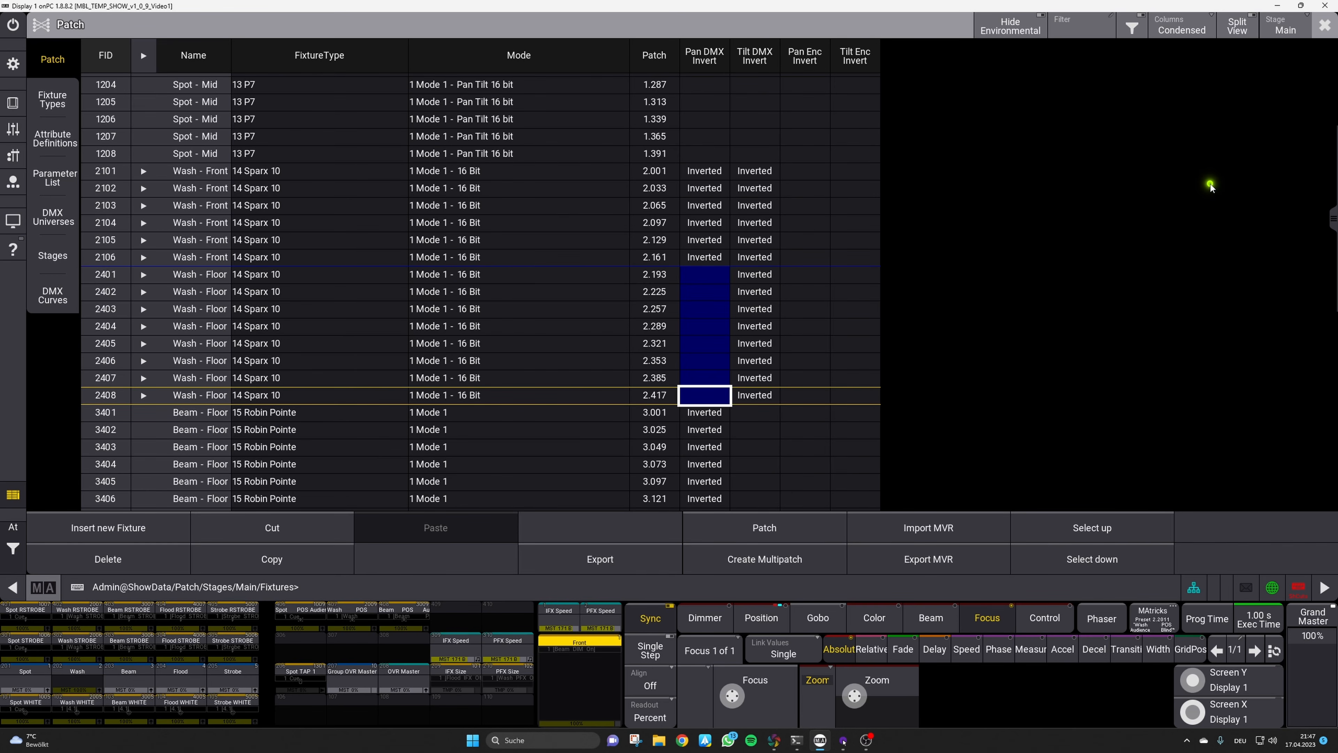
{"action": "left_click", "coordinate": [1325, 25]}
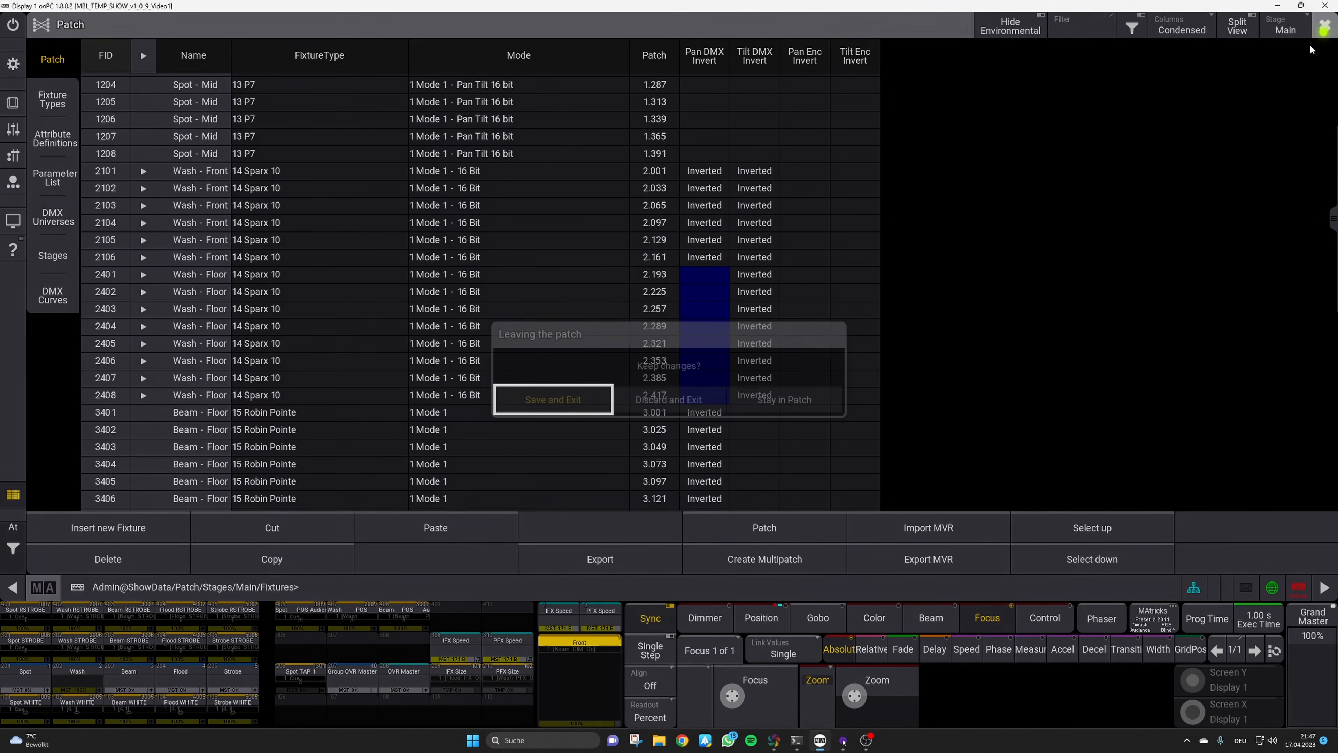
{"action": "left_click", "coordinate": [581, 404]}
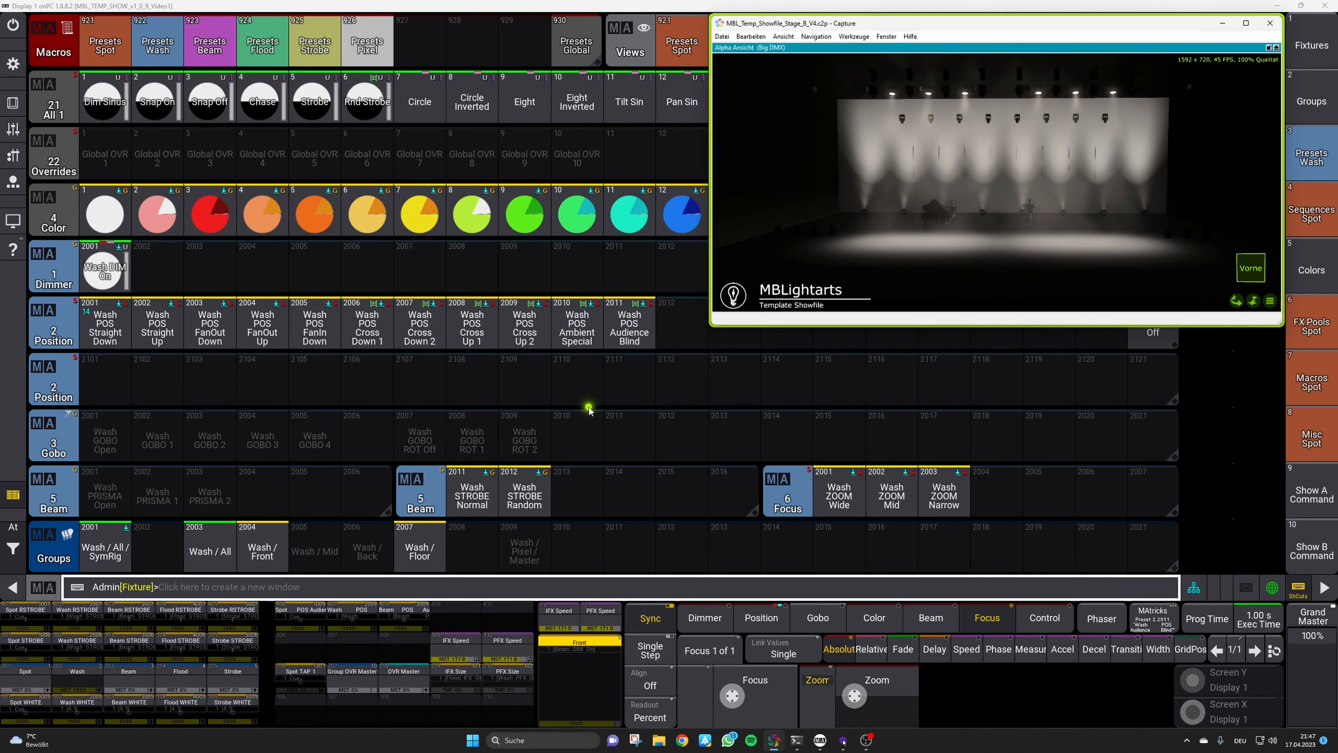
Reselect the Wash / All / SymRig group and recheck its Straight Up, FanOut Down, FanOut Up and FanIn Down positions with the corrected patch
{"action": "left_click", "coordinate": [198, 345]}
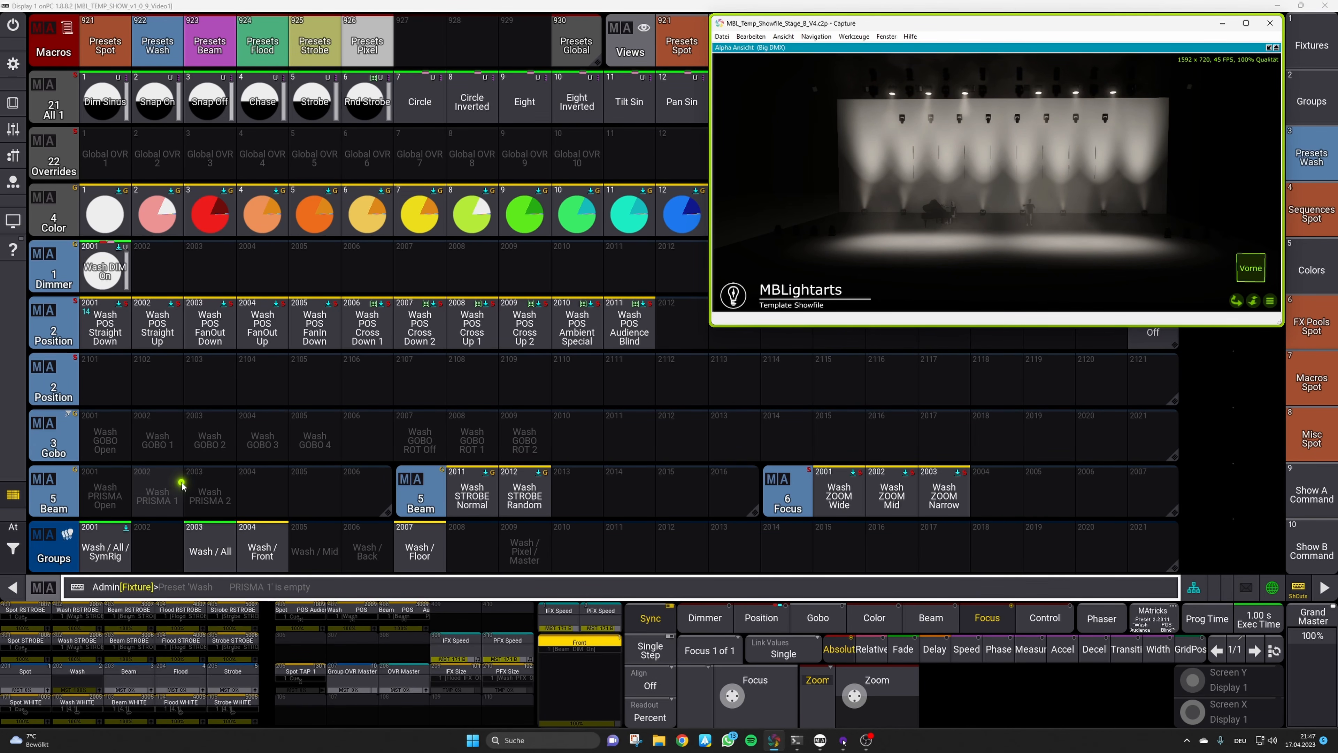
{"action": "left_click", "coordinate": [115, 548]}
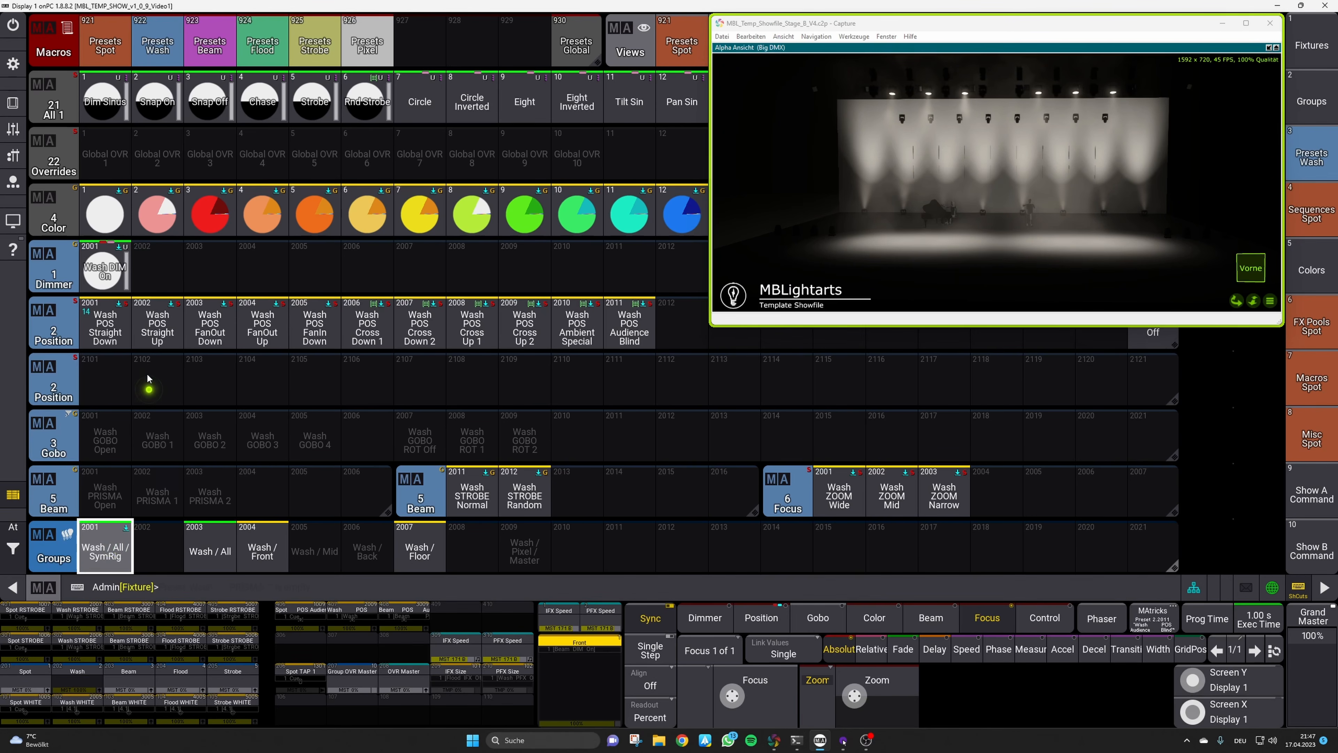
{"action": "left_click", "coordinate": [158, 324]}
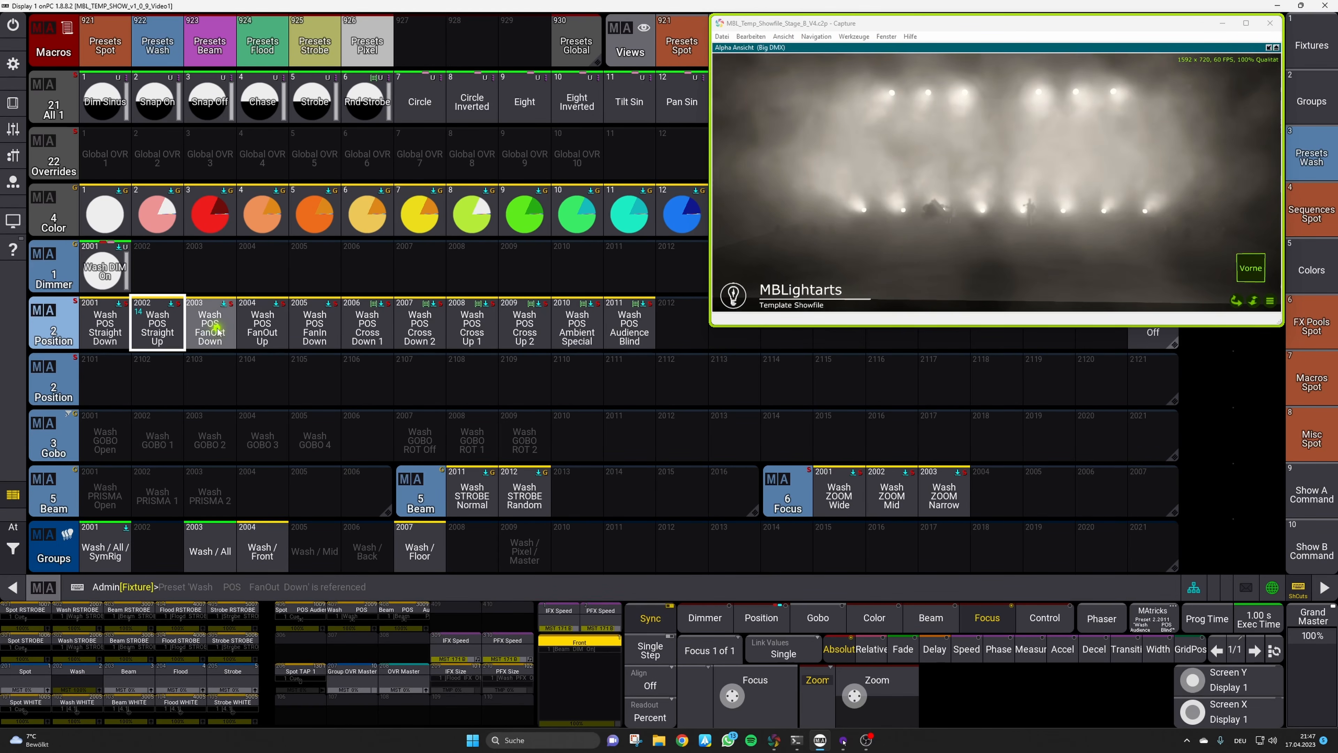
{"action": "left_click", "coordinate": [209, 332]}
{"action": "left_click", "coordinate": [262, 333]}
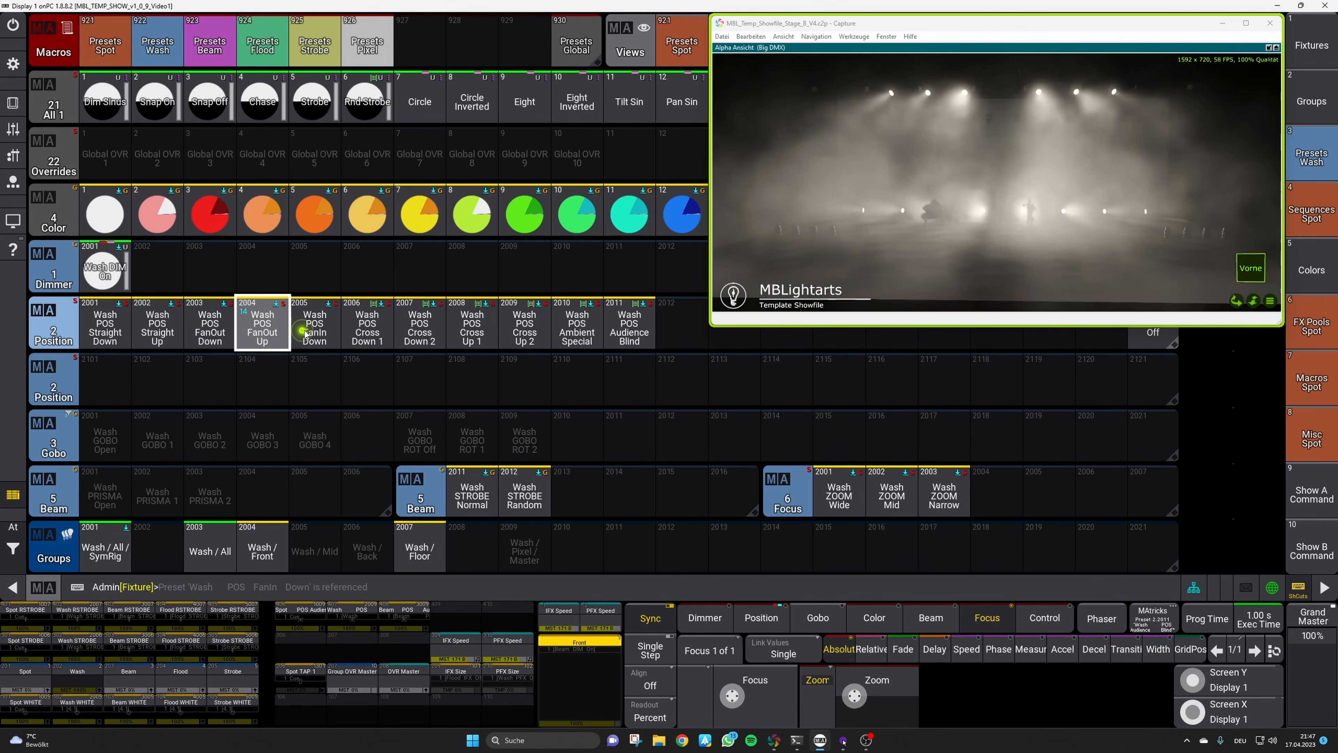
{"action": "left_click", "coordinate": [326, 331]}
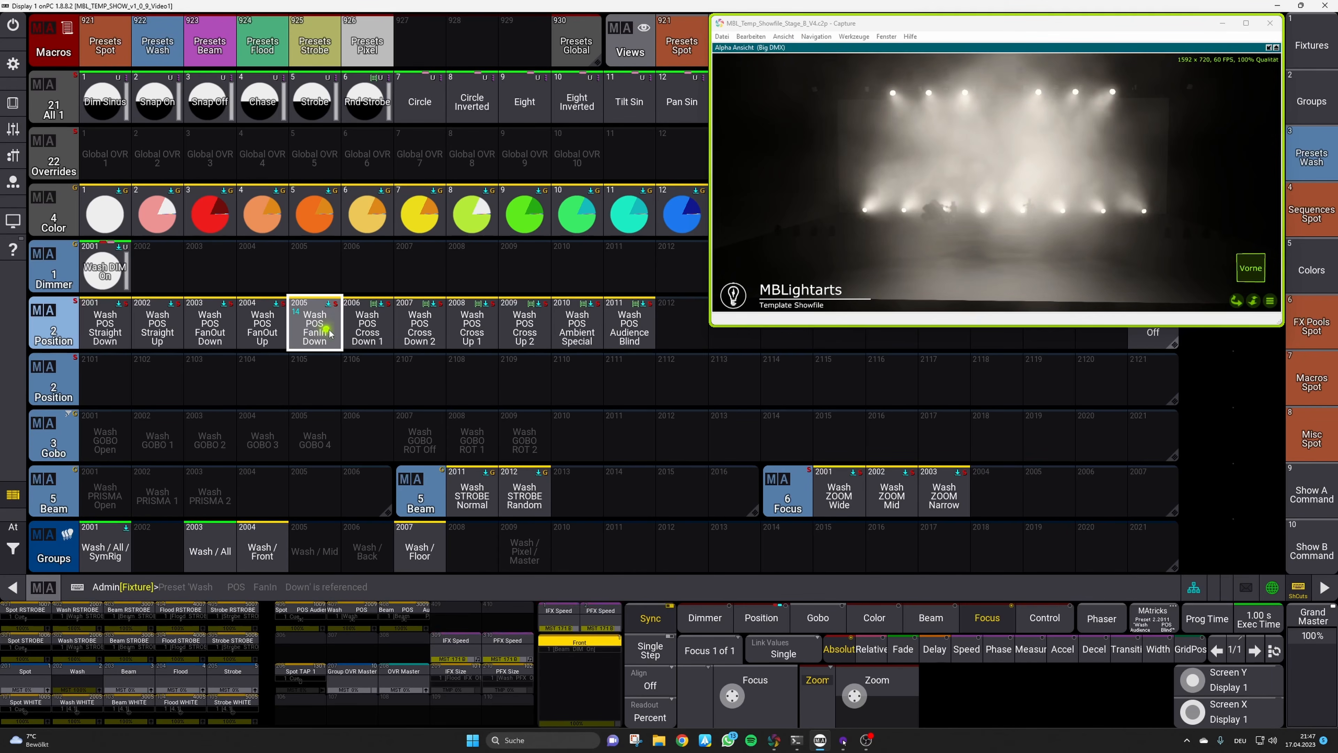
Recheck the wash Cross Down 1 and 2, Cross Up 1 and 2, Ambient Special and Audience Blind positions in the visualizer
{"action": "left_click", "coordinate": [377, 332]}
{"action": "left_click", "coordinate": [433, 335]}
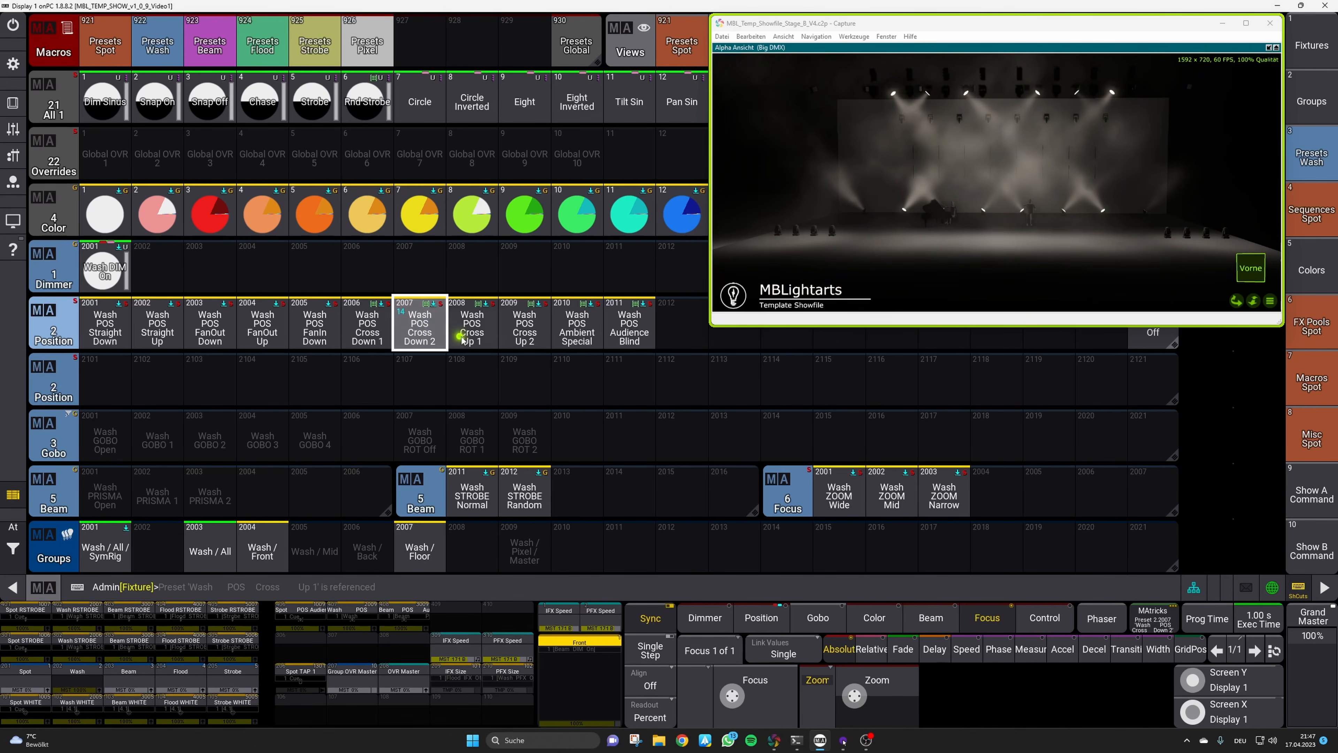
{"action": "left_click", "coordinate": [473, 332]}
{"action": "left_click", "coordinate": [528, 330]}
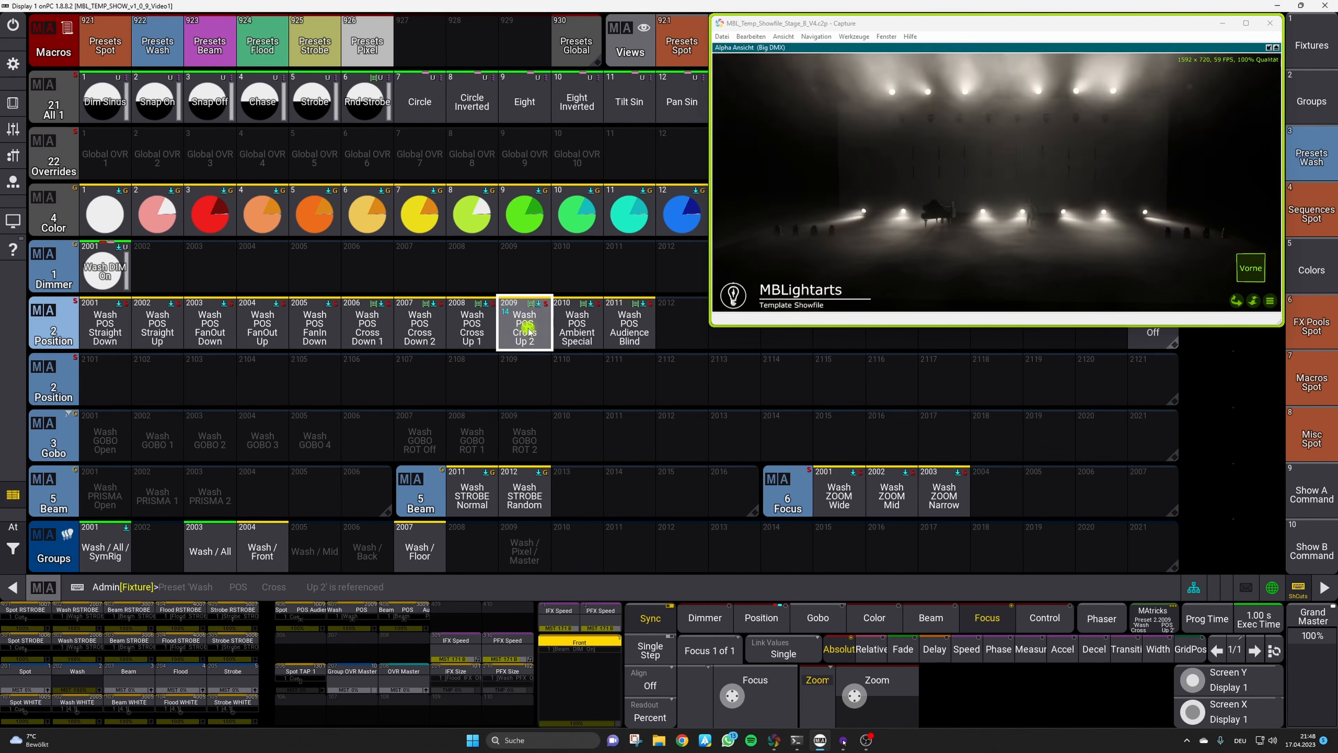
{"action": "left_click", "coordinate": [585, 330]}
{"action": "left_click", "coordinate": [616, 328]}
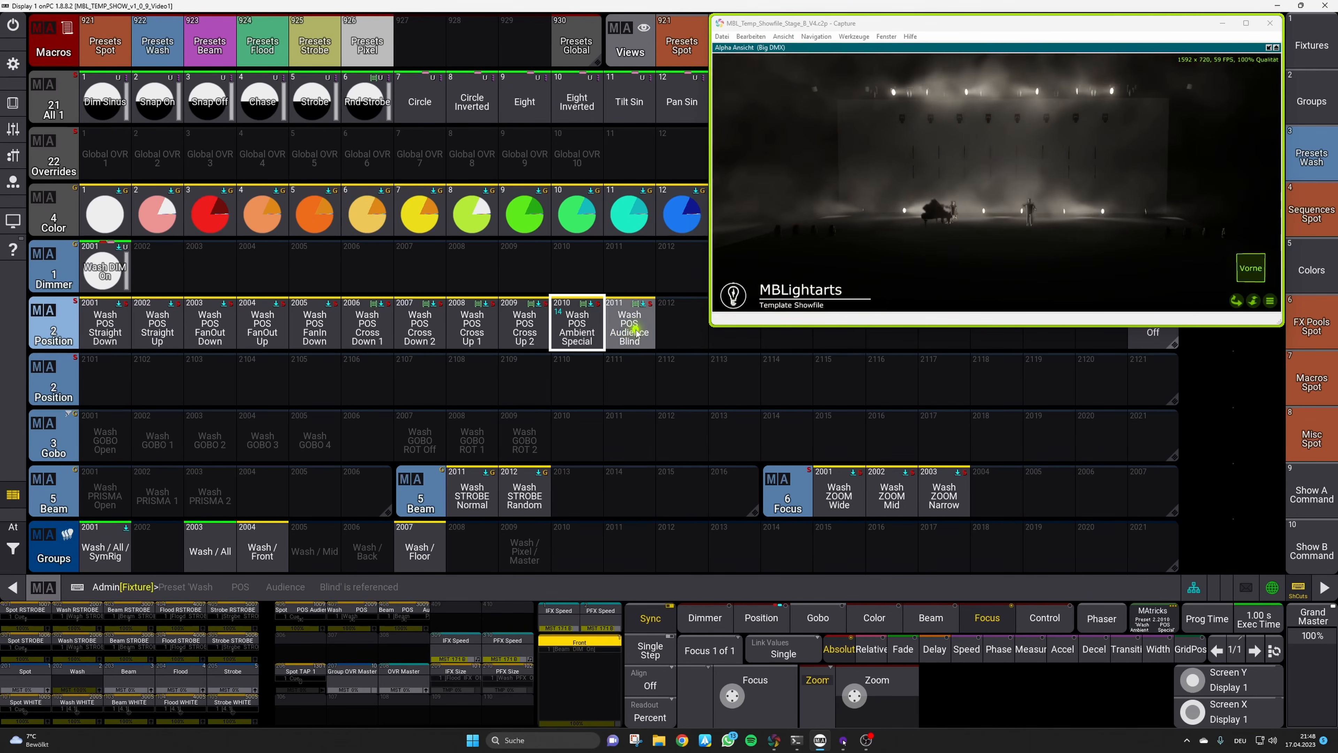
{"action": "left_click", "coordinate": [636, 331]}
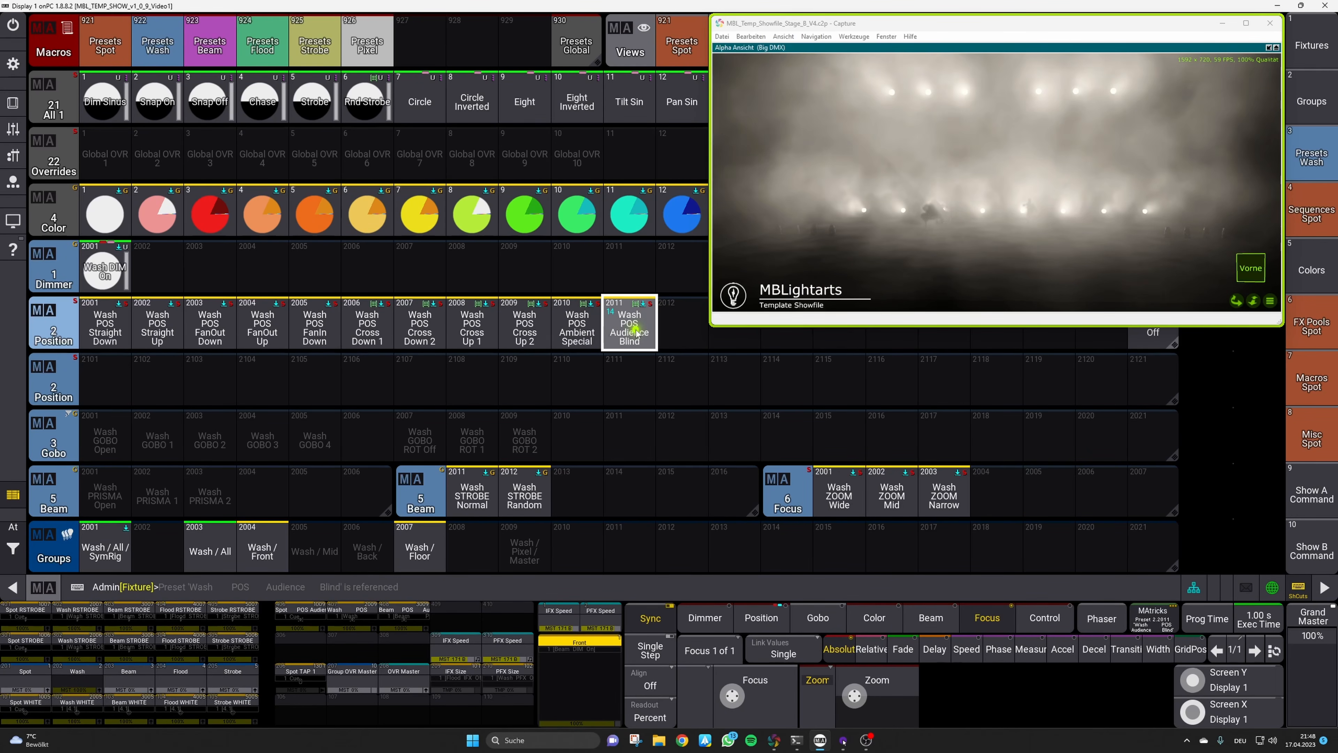
{"action": "left_click", "coordinate": [634, 378]}
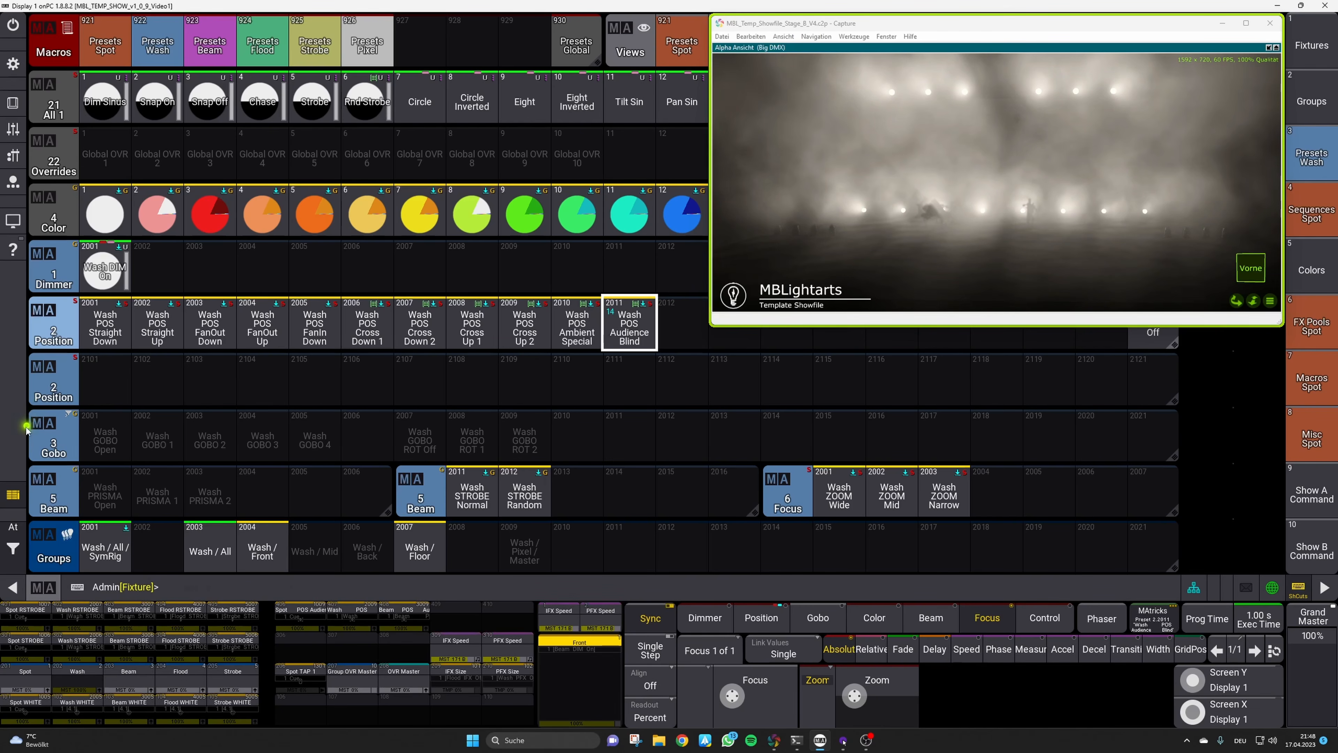
{"action": "left_click", "coordinate": [113, 433]}
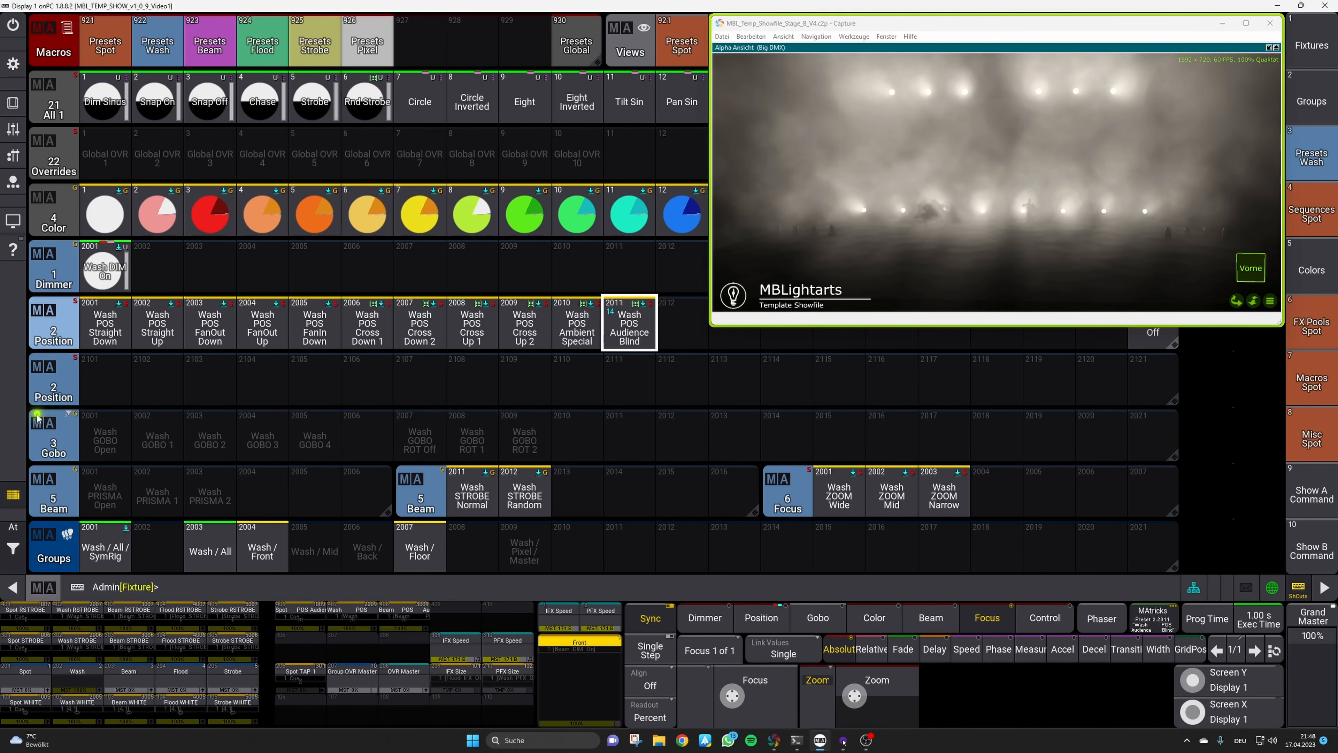
{"action": "left_click", "coordinate": [68, 416]}
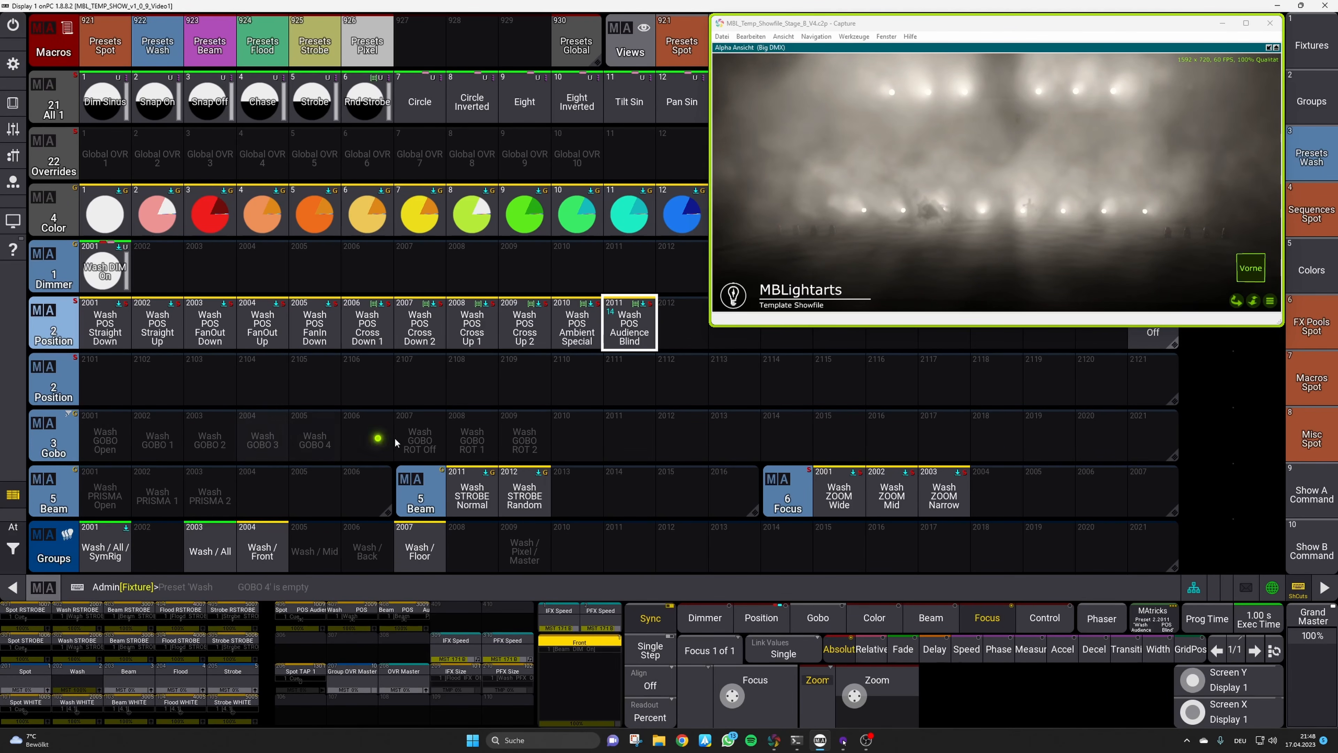
{"action": "left_click", "coordinate": [567, 429]}
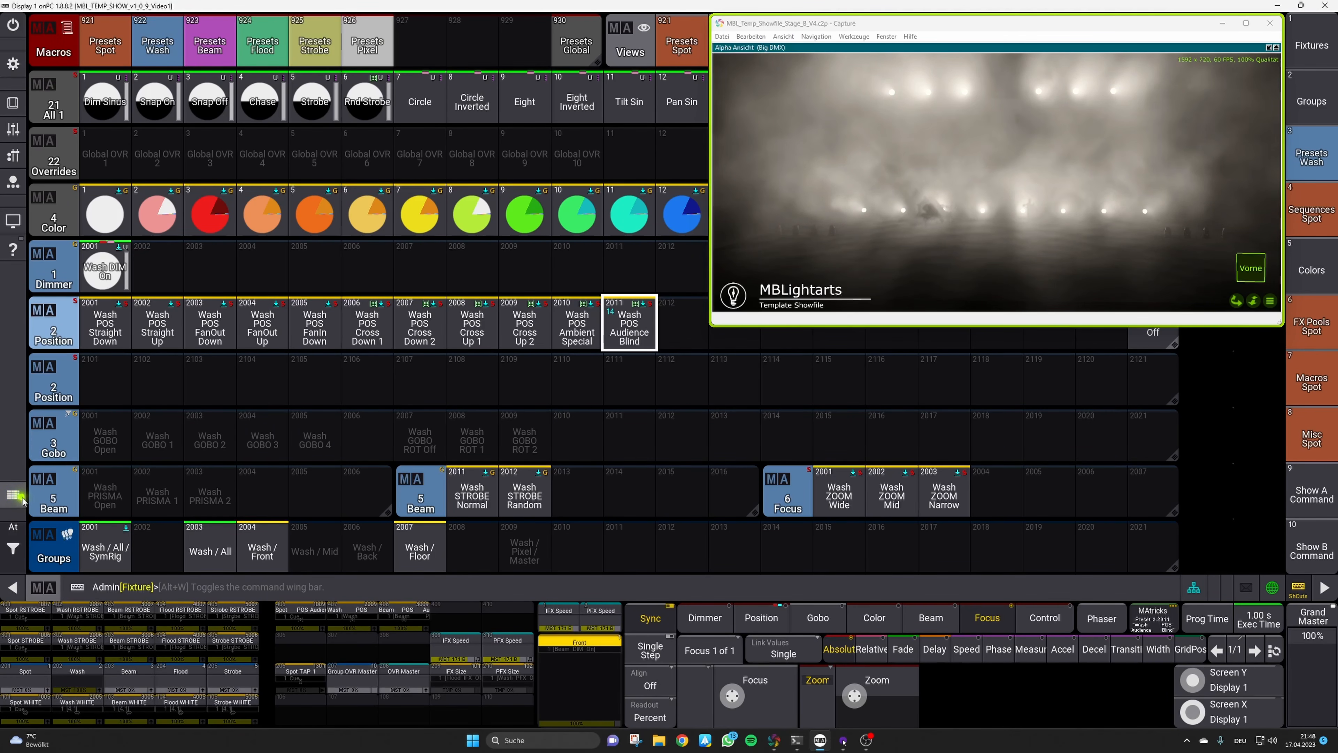
{"action": "left_click", "coordinate": [220, 526]}
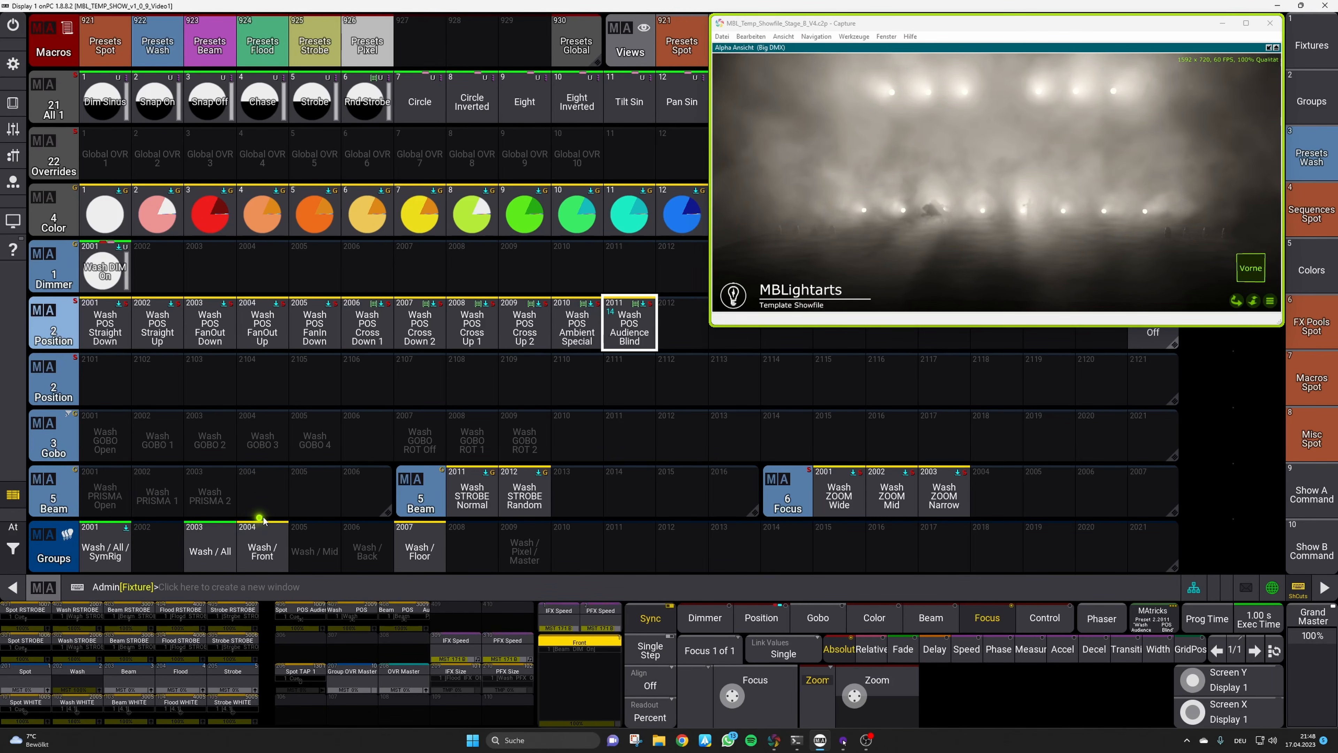
{"action": "left_click", "coordinate": [416, 501]}
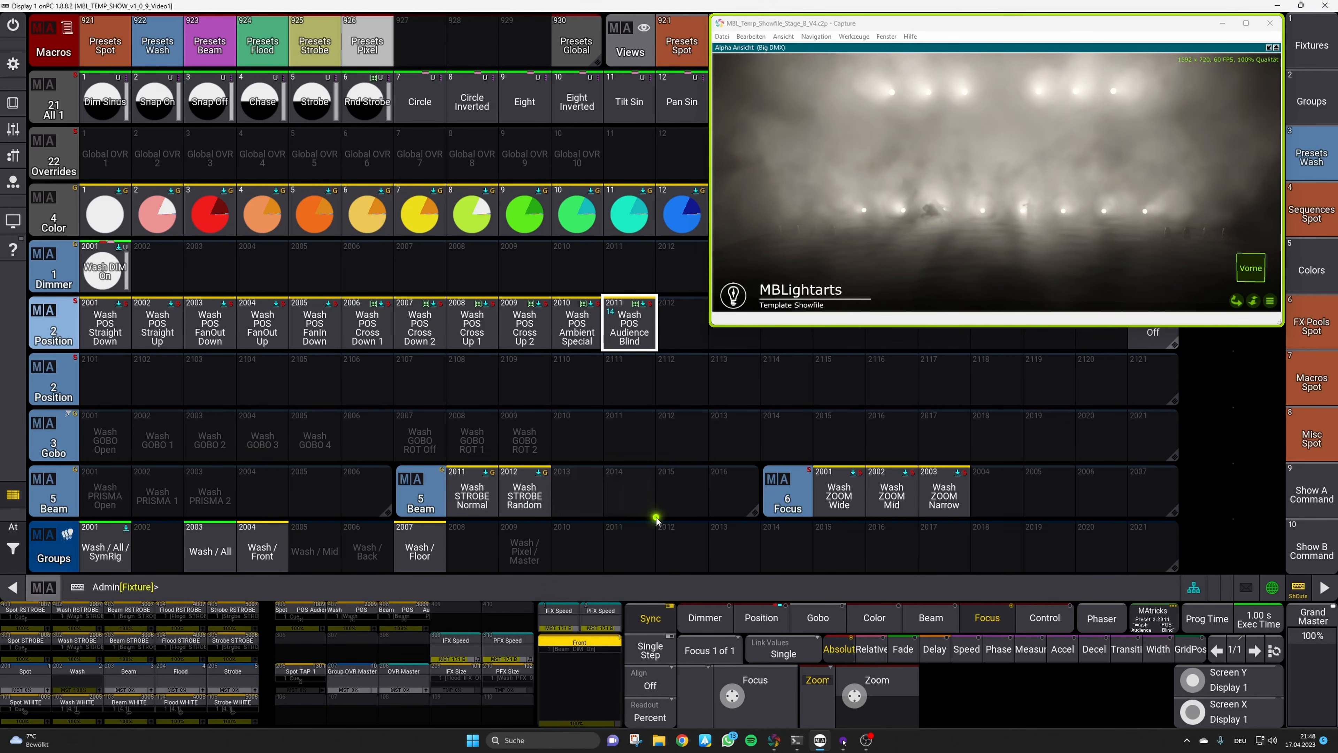
{"action": "left_click", "coordinate": [980, 475]}
{"action": "left_click", "coordinate": [416, 479]}
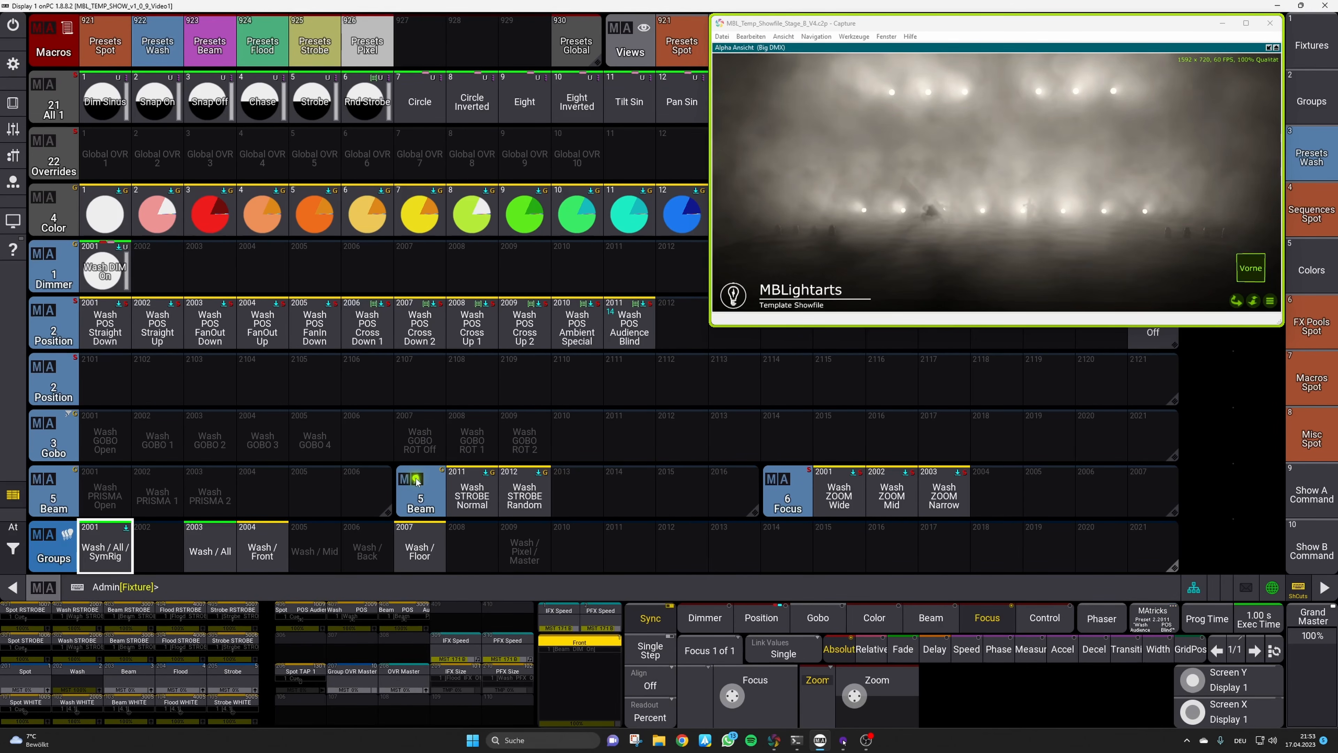
Check the Wash STROBE Normal preset on the Wash / All / SymRig group, clearing and reselecting the group
{"action": "left_click", "coordinate": [115, 546]}
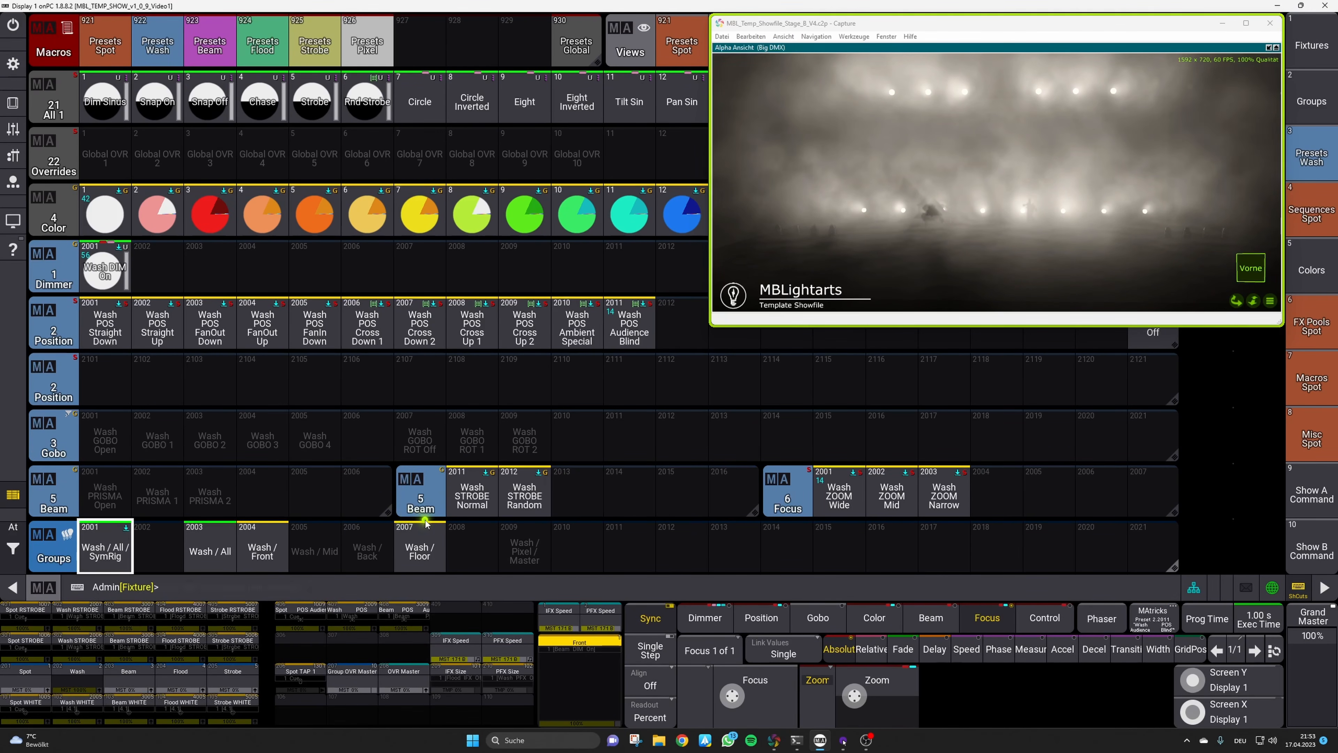
{"action": "left_click", "coordinate": [482, 497]}
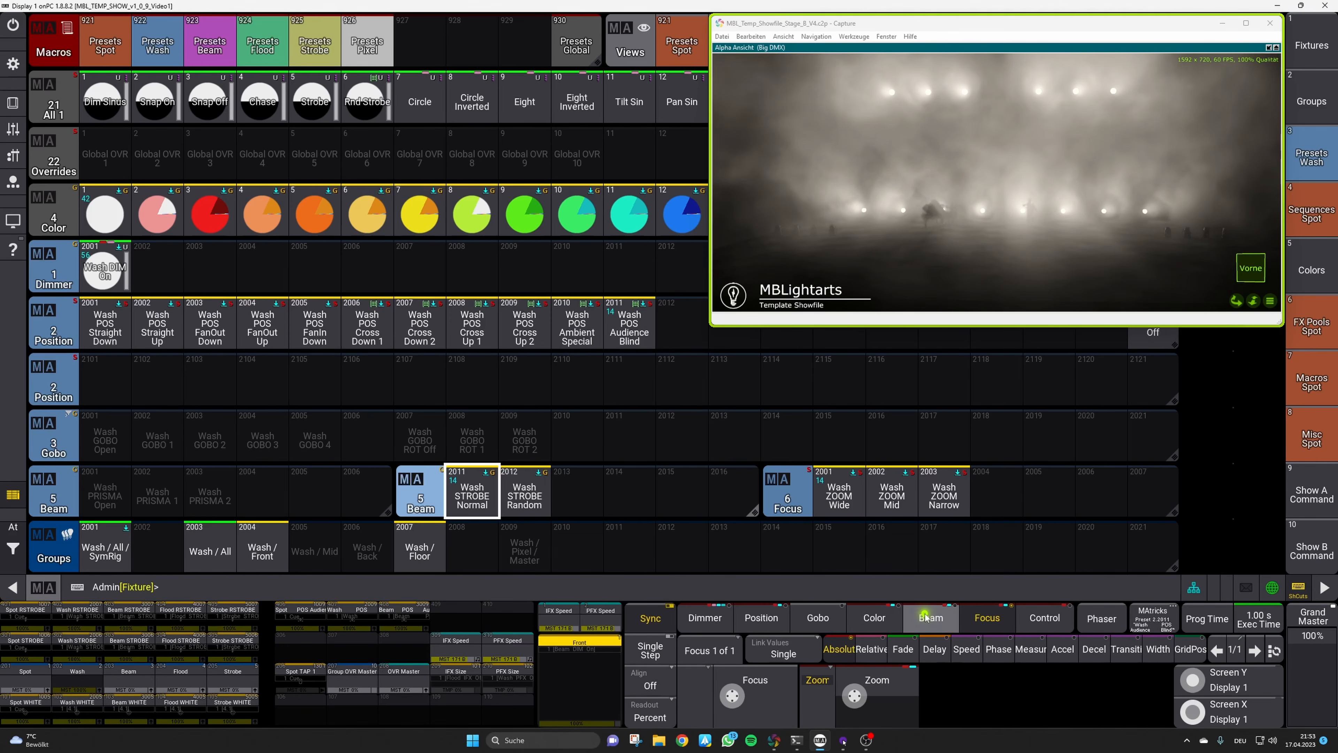
{"action": "key", "text": "c"}
{"action": "left_click", "coordinate": [111, 556]}
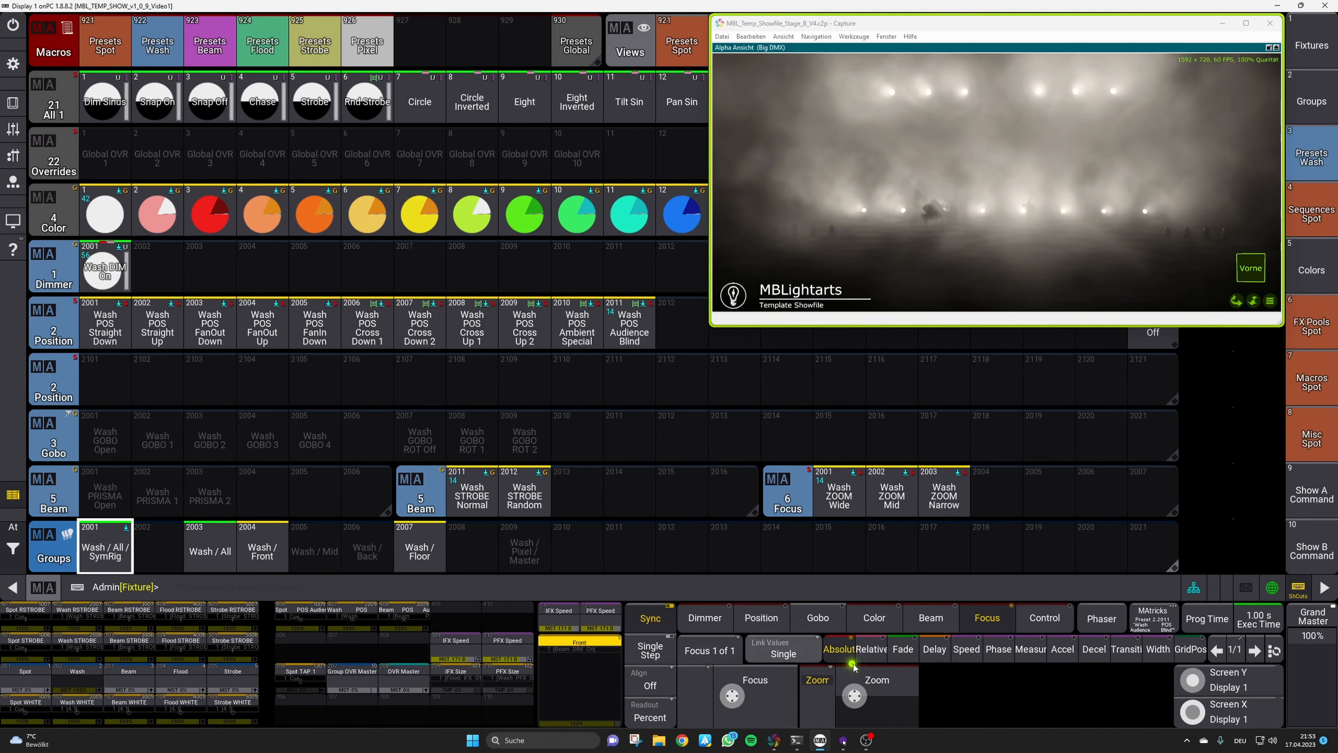
Set the wash fixtures' Sh1 shutter to the strobe function and overwrite the Wash STROBE Normal preset with it
{"action": "left_click", "coordinate": [931, 618]}
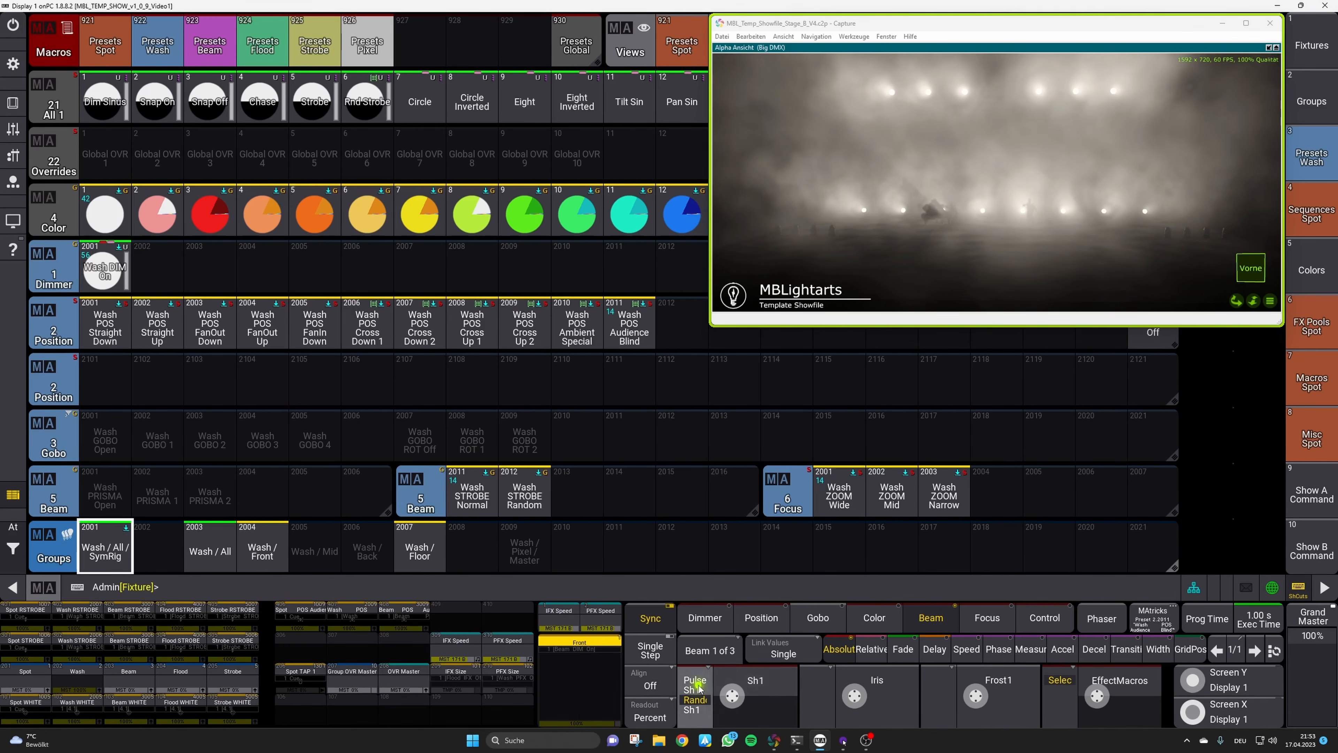
{"action": "scroll", "coordinate": [698, 688], "scroll_direction": "down", "scroll_amount": 1}
{"action": "scroll", "coordinate": [707, 687], "scroll_direction": "down", "scroll_amount": 1}
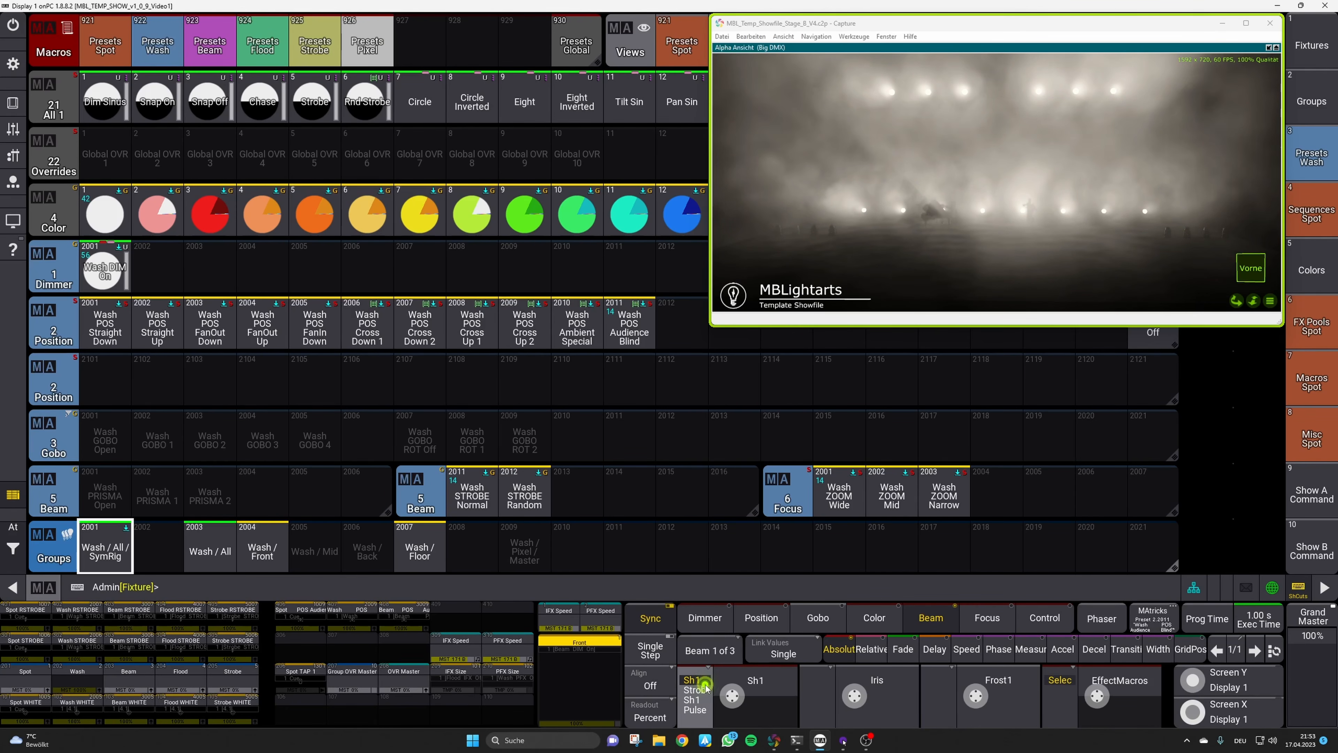
{"action": "scroll", "coordinate": [707, 687], "scroll_direction": "down", "scroll_amount": 1}
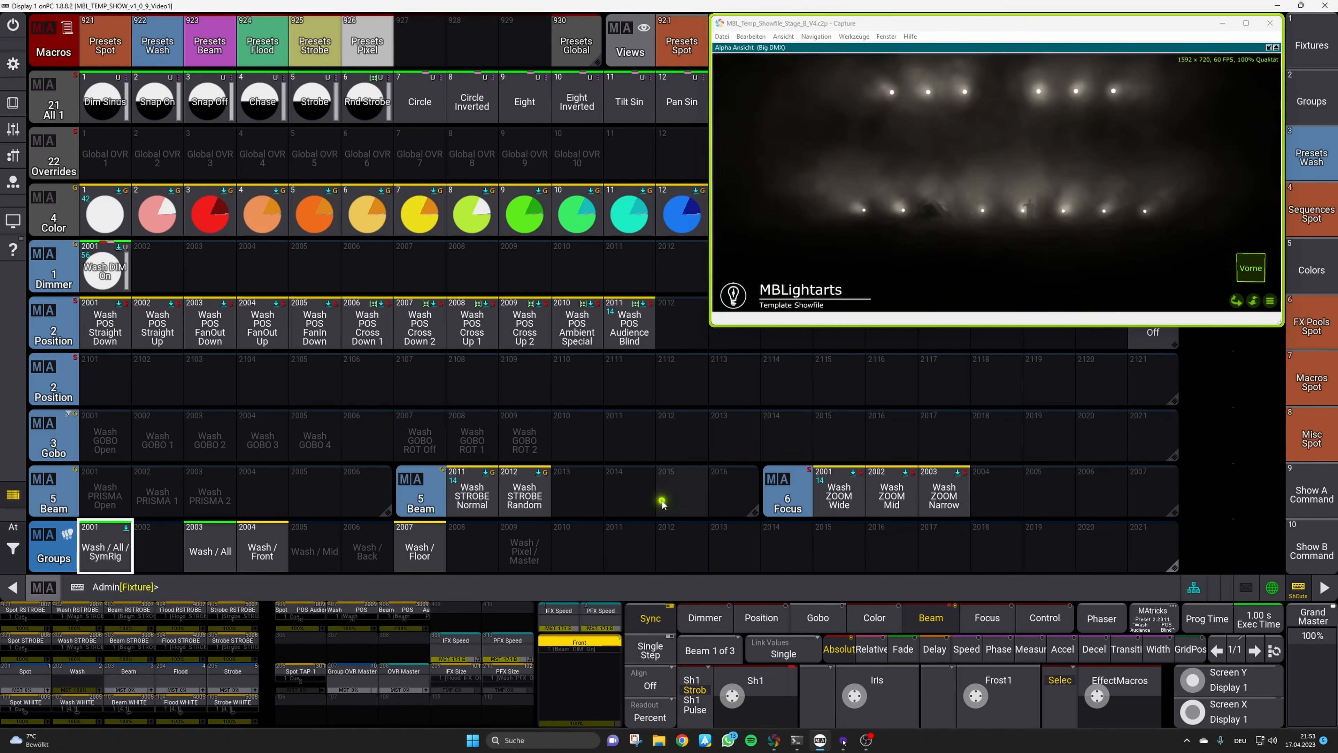
{"action": "key", "text": "s"}
{"action": "left_click", "coordinate": [483, 495]}
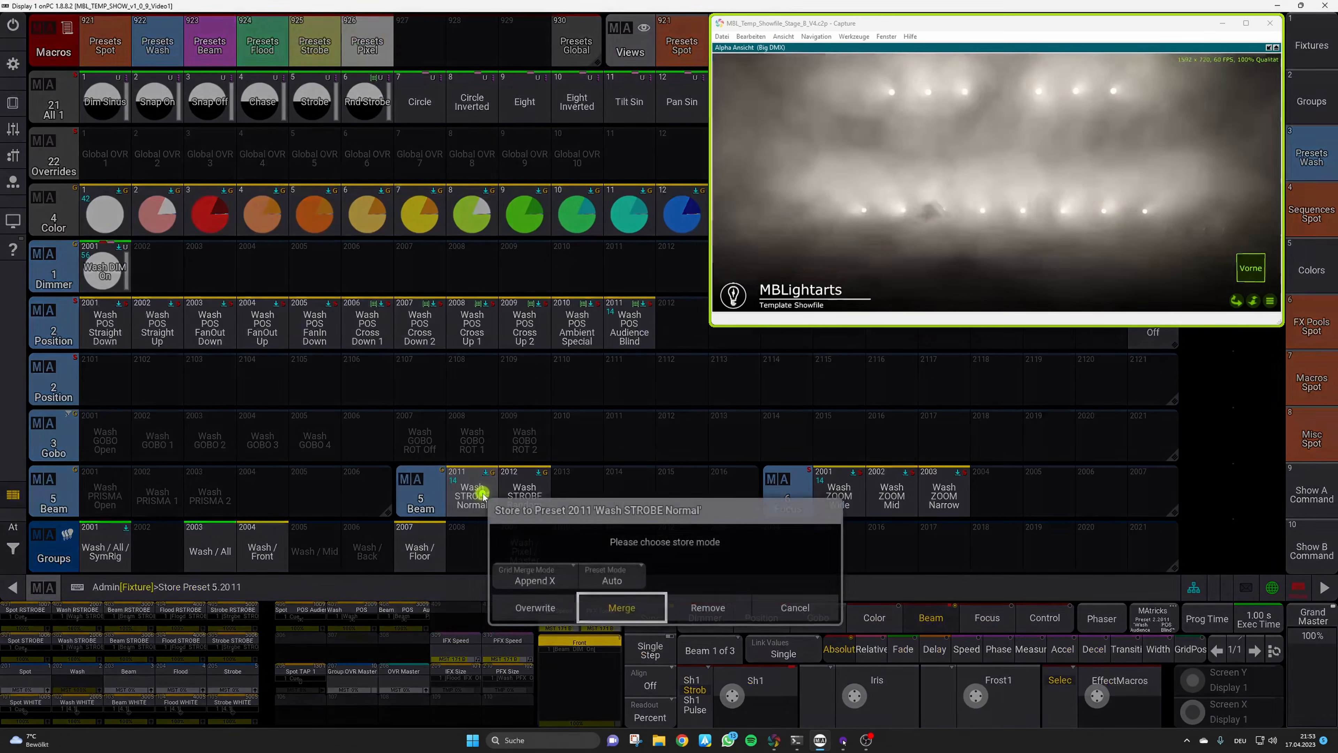
{"action": "left_click", "coordinate": [545, 616]}
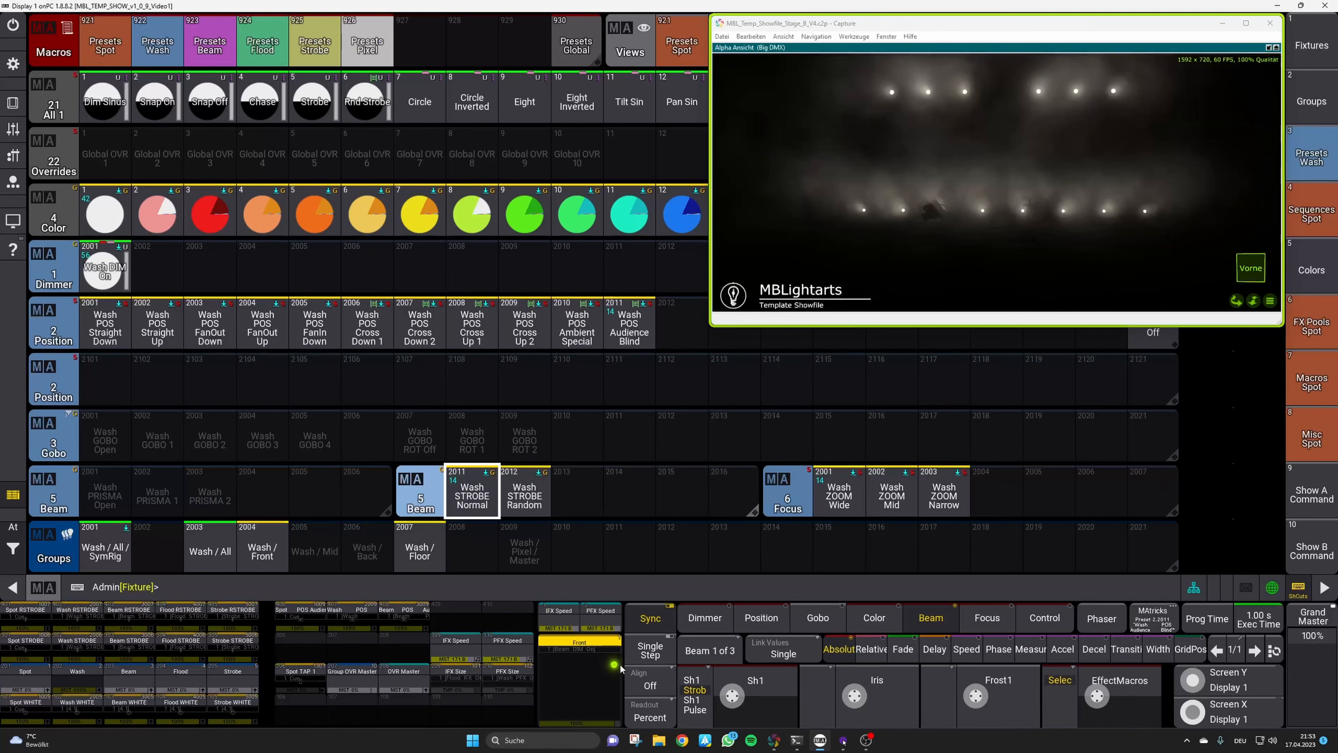
Switch the wash fixtures' Sh1 shutter to the random strobe function and overwrite the Wash STROBE Random preset
{"action": "left_click", "coordinate": [705, 701]}
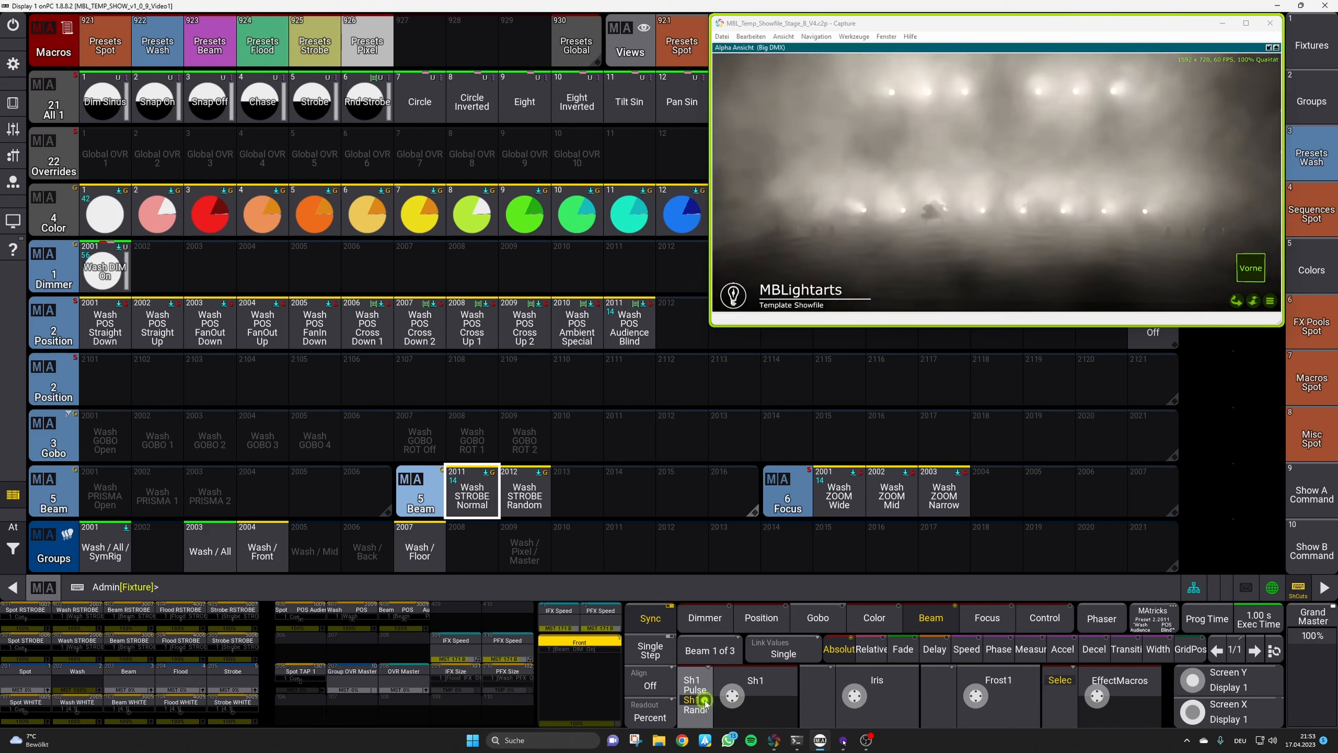
{"action": "left_click", "coordinate": [706, 700]}
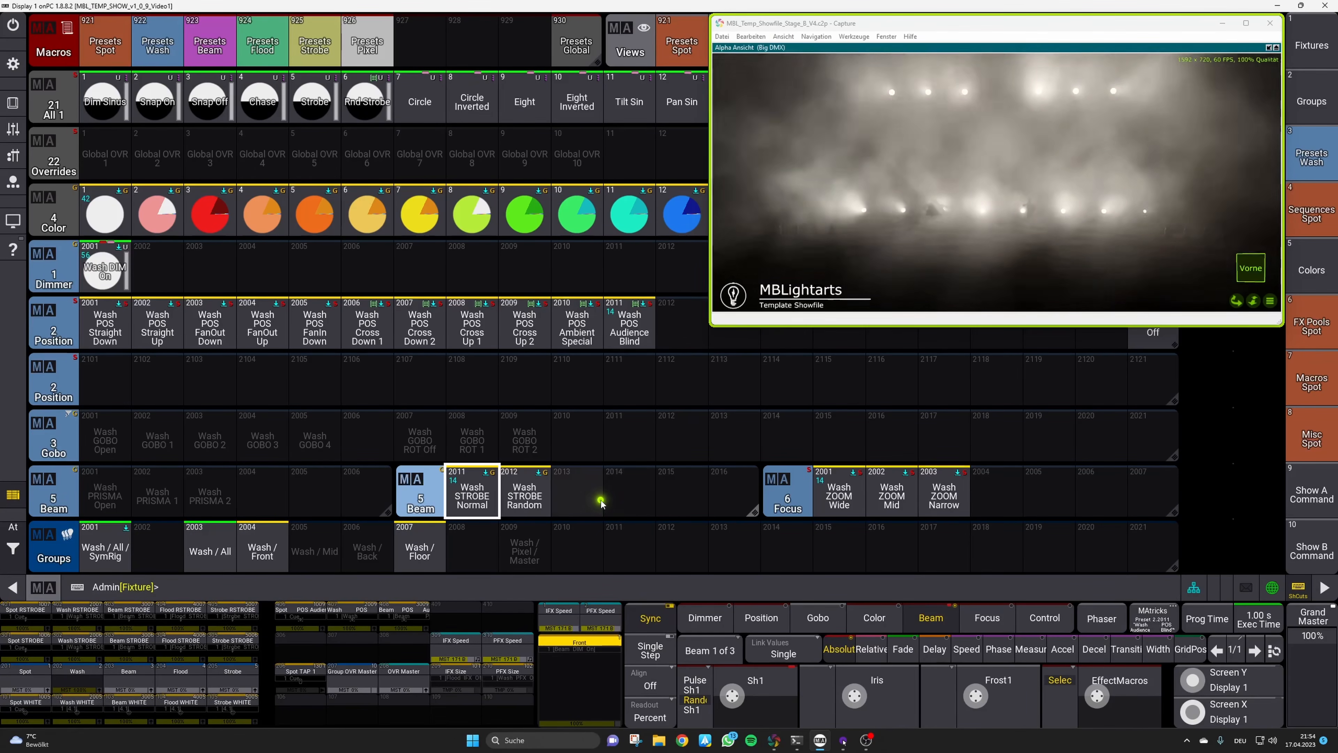
{"action": "left_click", "coordinate": [538, 494]}
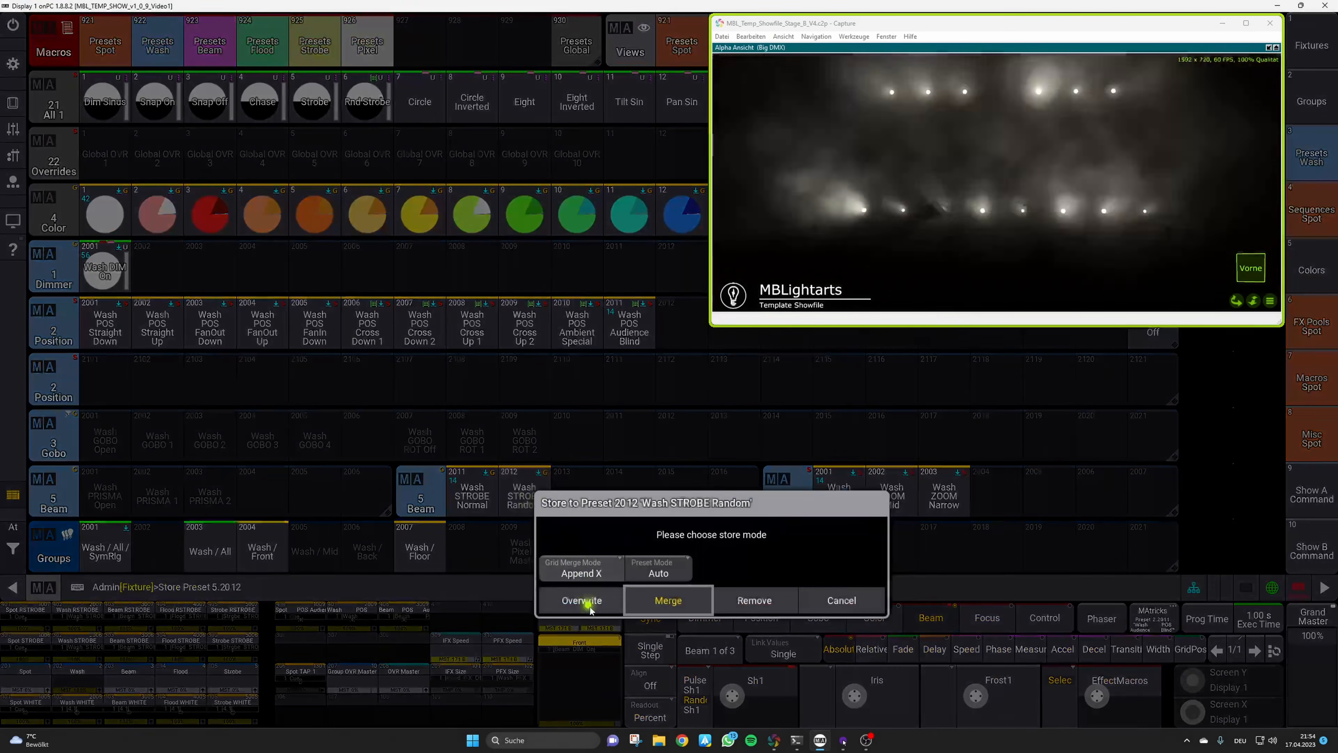
{"action": "left_click", "coordinate": [587, 601]}
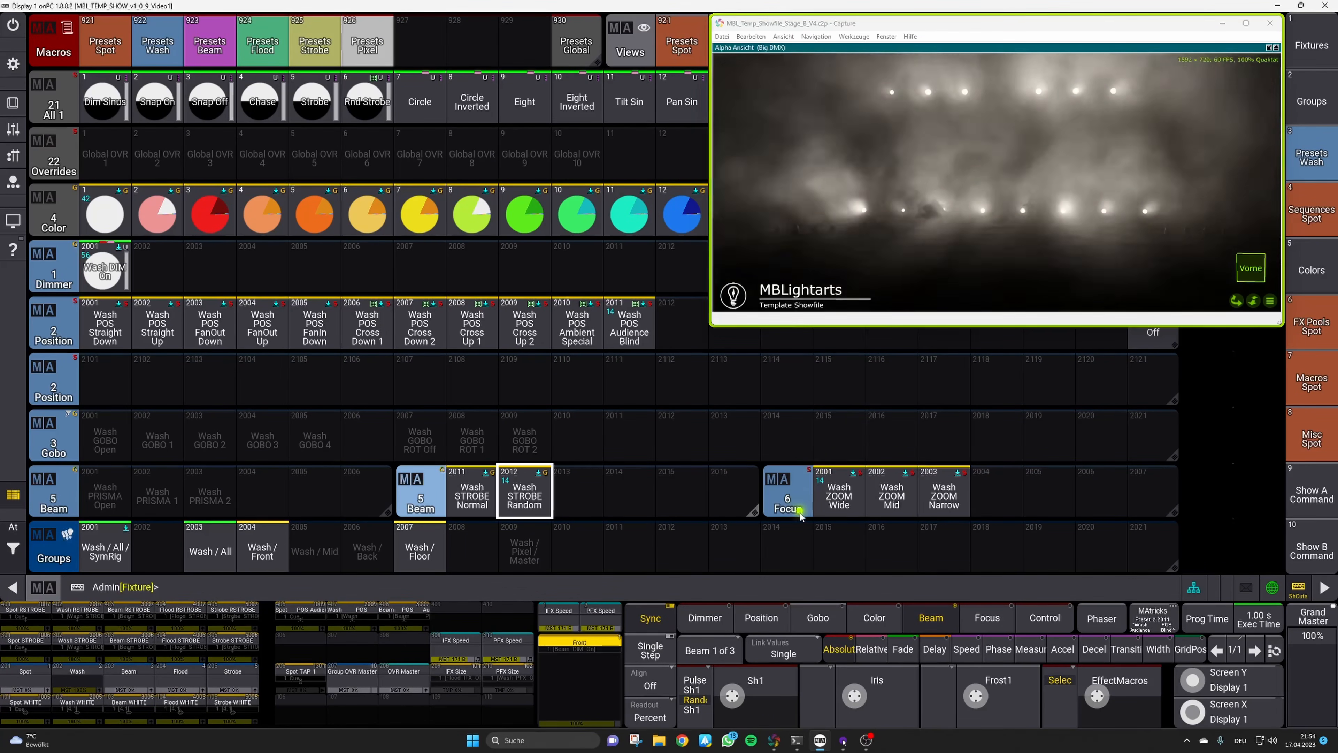
Return the wash fixtures' Sh1 shutter to its open function so the strobing stops
{"action": "left_click", "coordinate": [701, 695]}
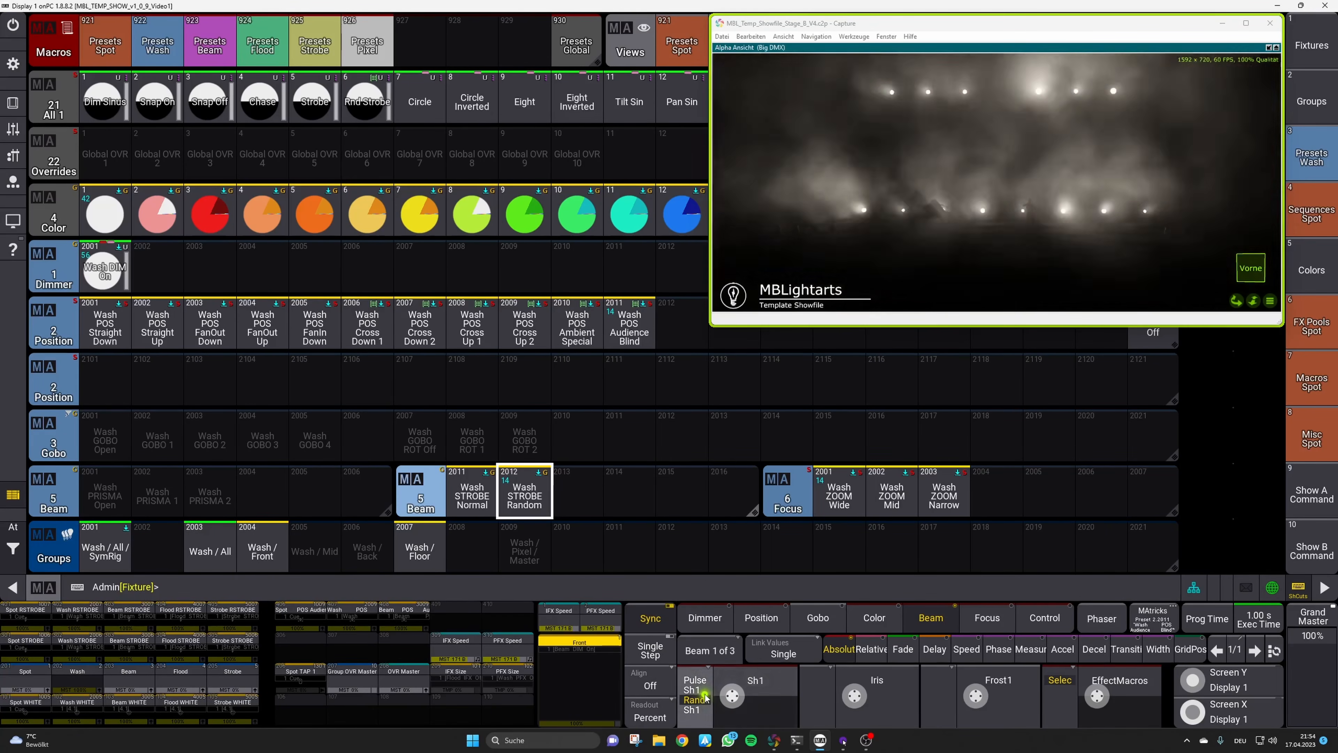
{"action": "scroll", "coordinate": [703, 696], "scroll_direction": "up", "scroll_amount": 2}
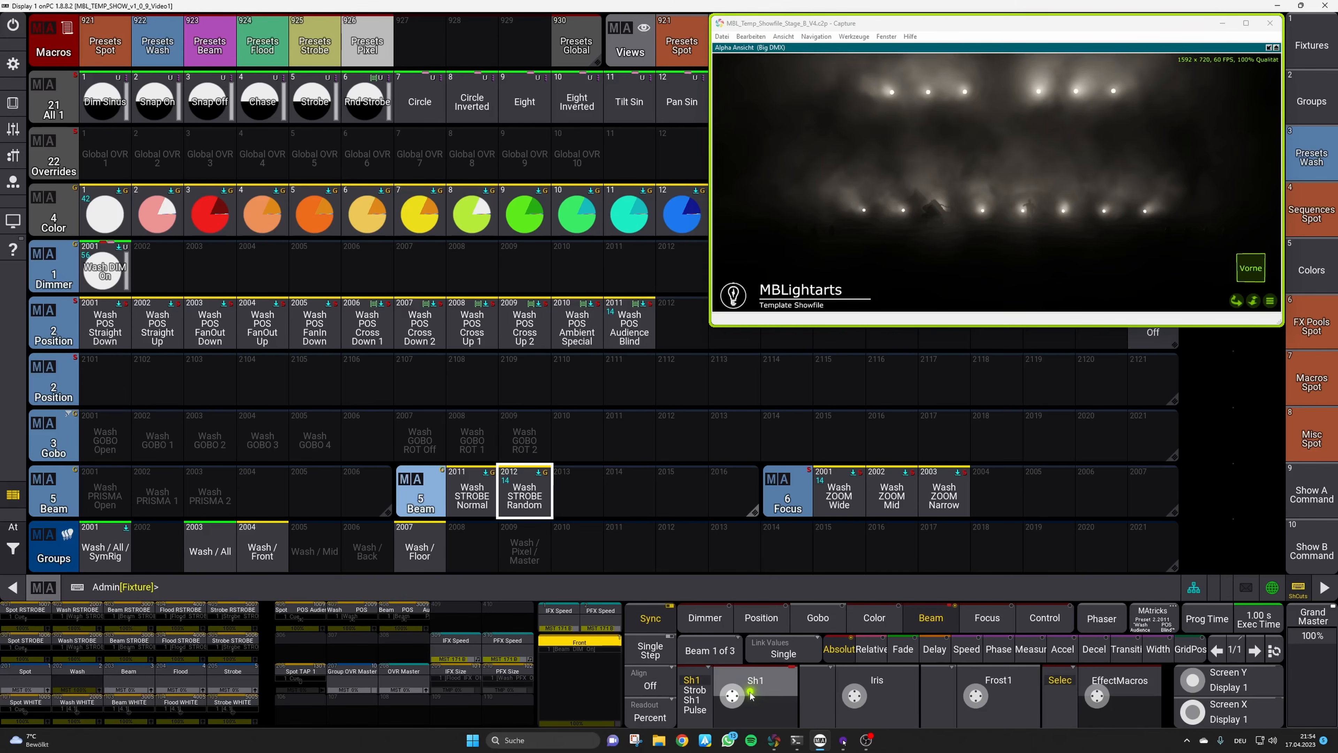
{"action": "left_click_drag", "start_coordinate": [740, 709], "coordinate": [729, 752]}
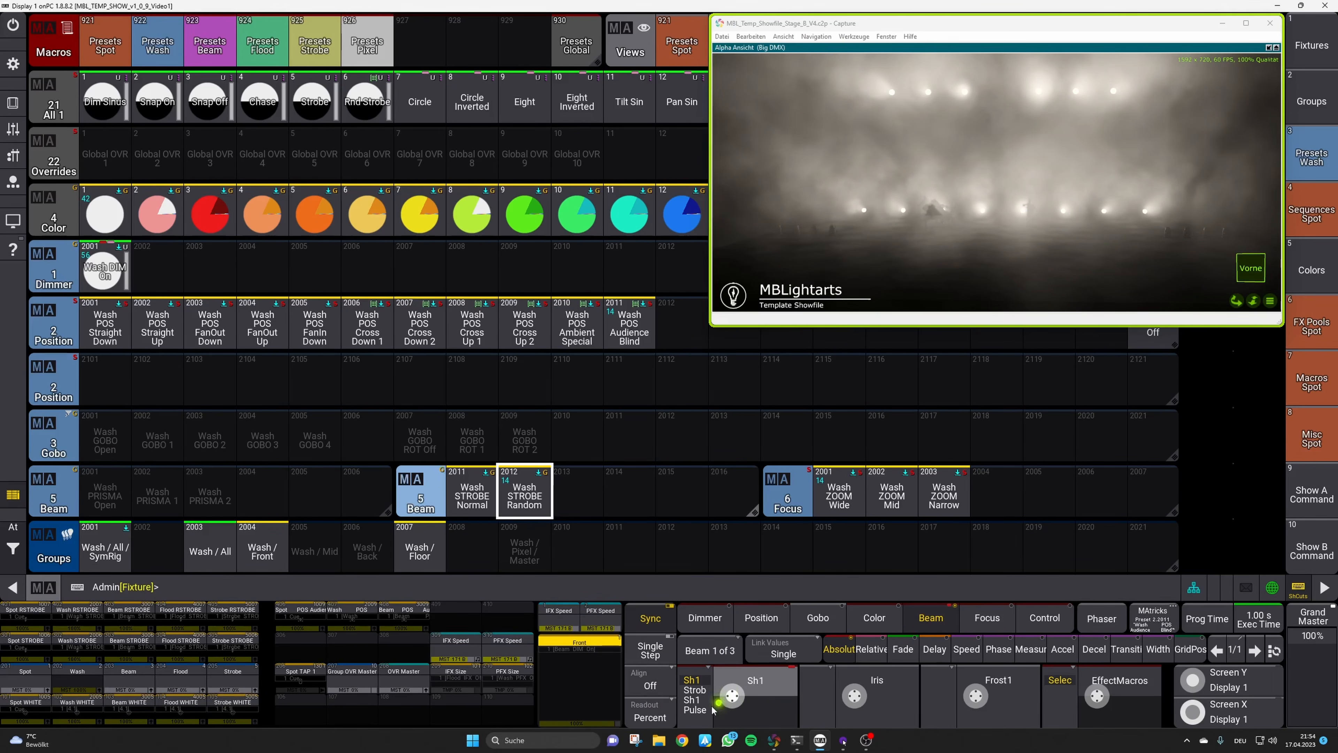
Narrow the wash fixtures' zoom to a tight beam and overwrite the Wash ZOOM Narrow preset
{"action": "left_click", "coordinate": [991, 625]}
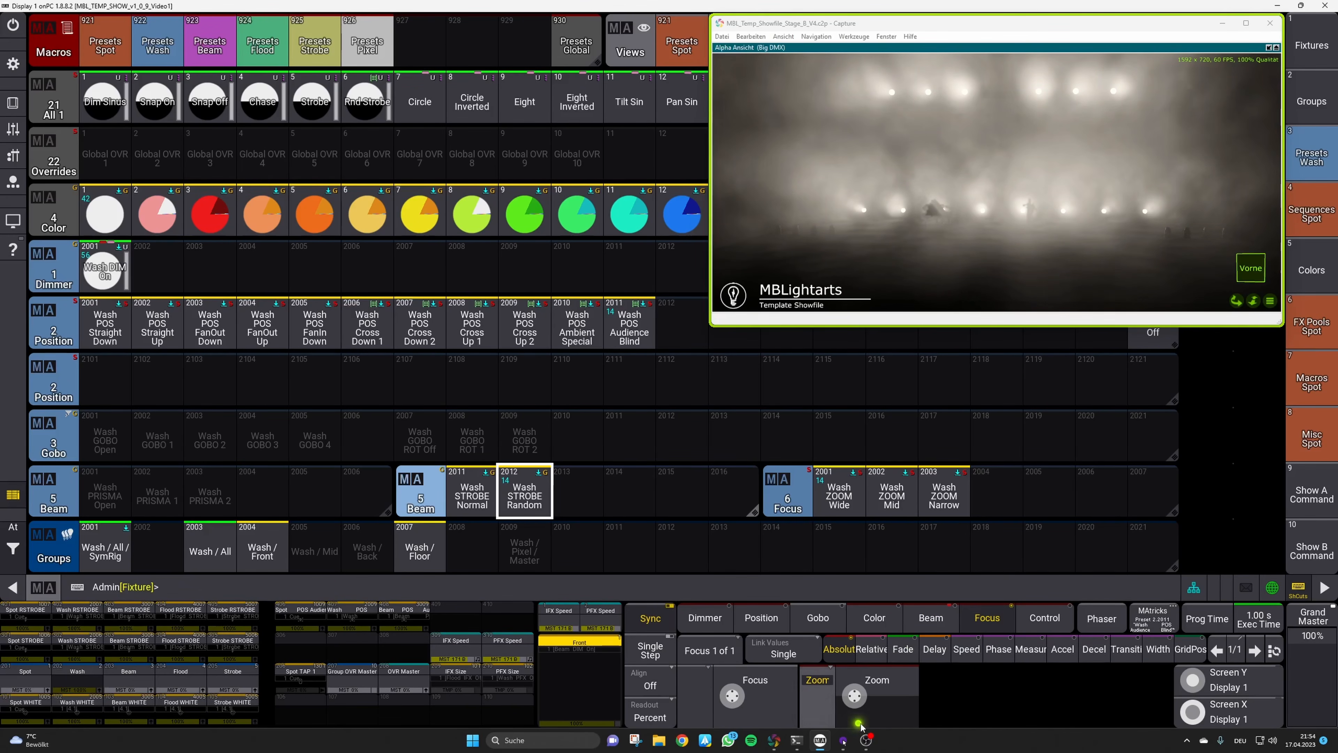
{"action": "left_click_drag", "start_coordinate": [834, 707], "coordinate": [757, 658]}
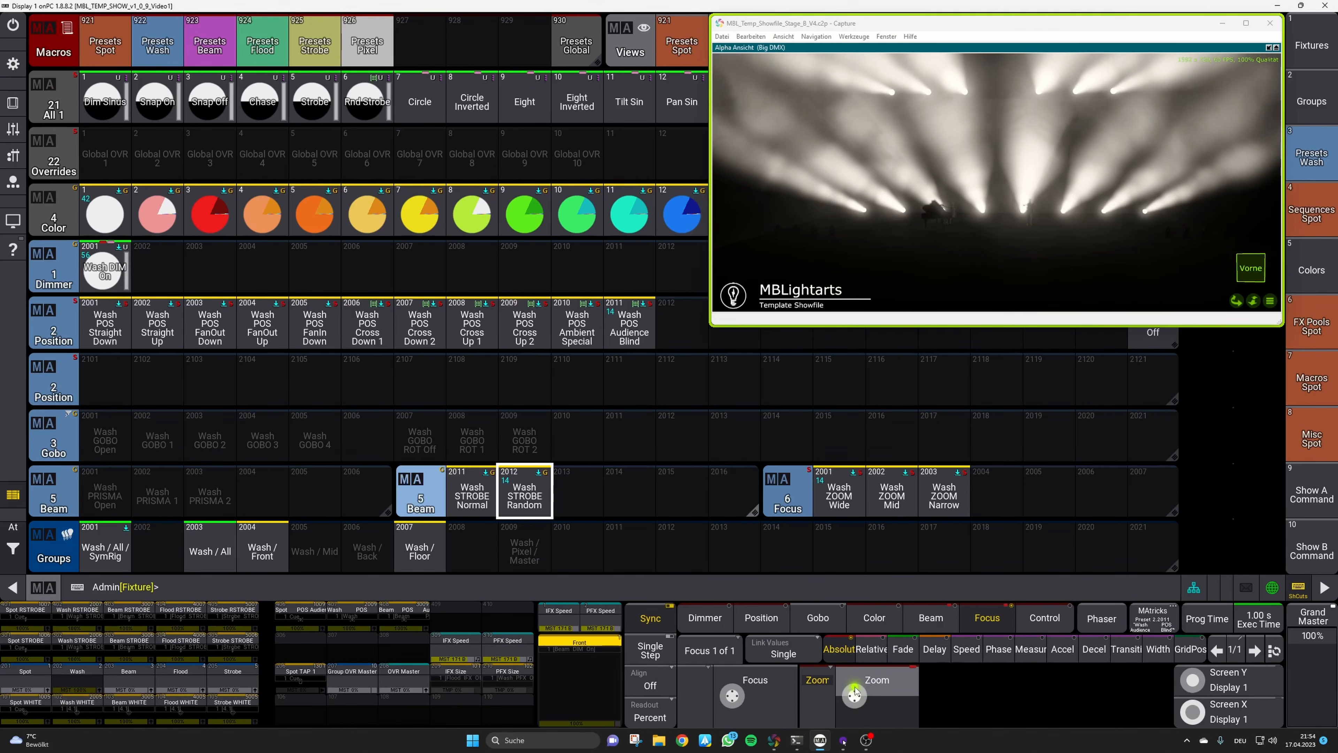
{"action": "left_click_drag", "start_coordinate": [861, 684], "coordinate": [887, 717]}
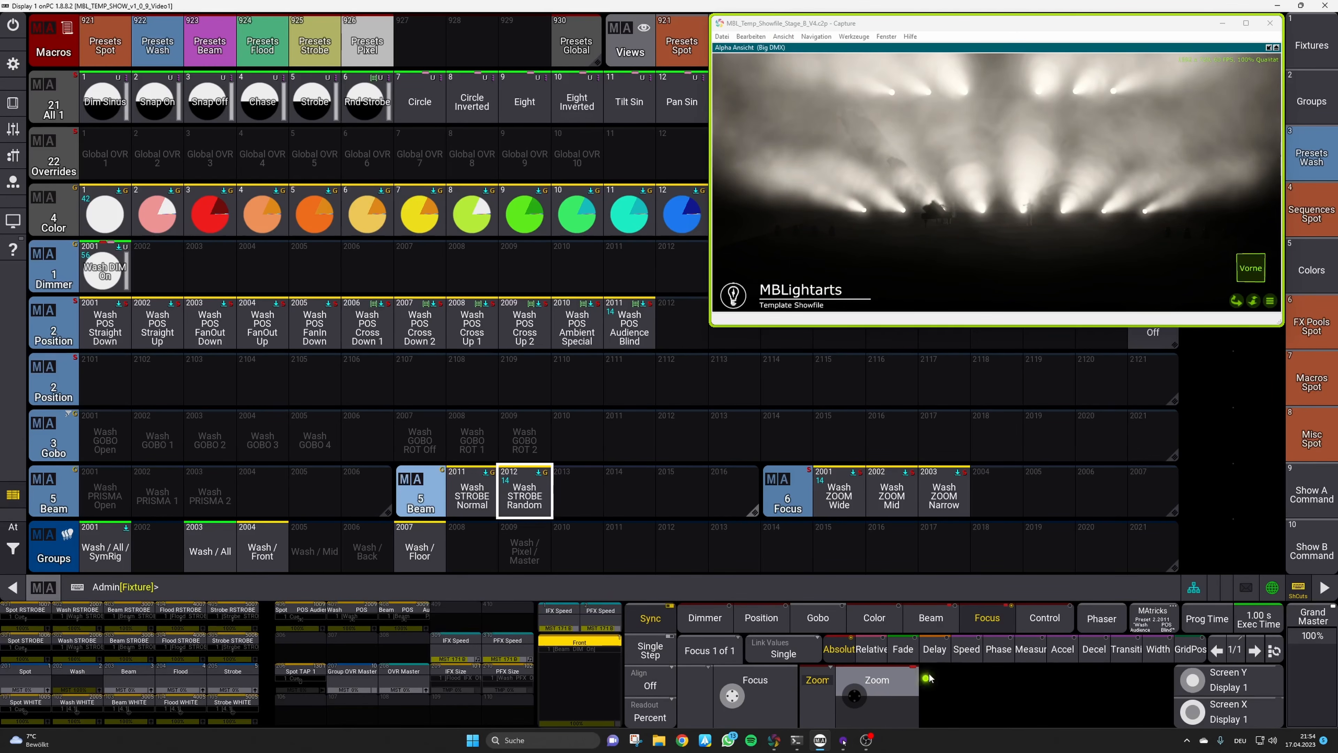
{"action": "left_click_drag", "start_coordinate": [816, 728], "coordinate": [1007, 740]}
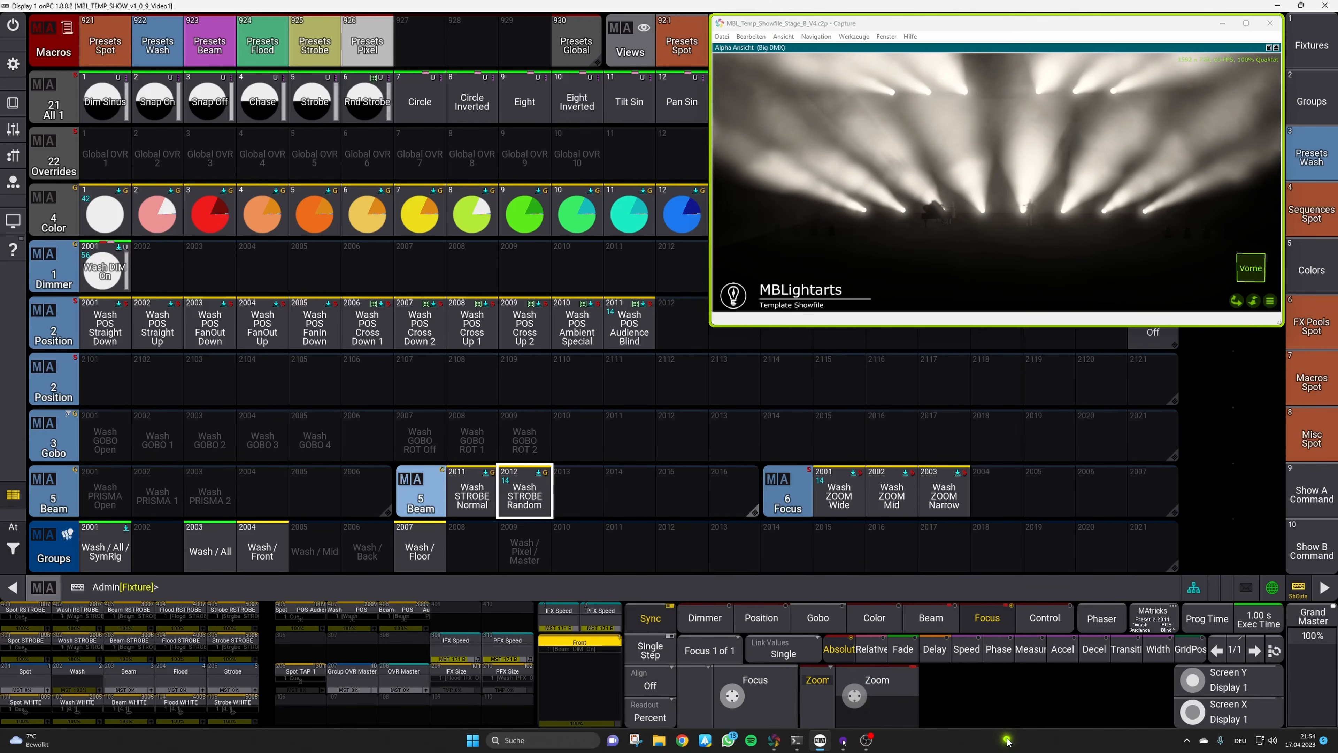
{"action": "left_click", "coordinate": [966, 650]}
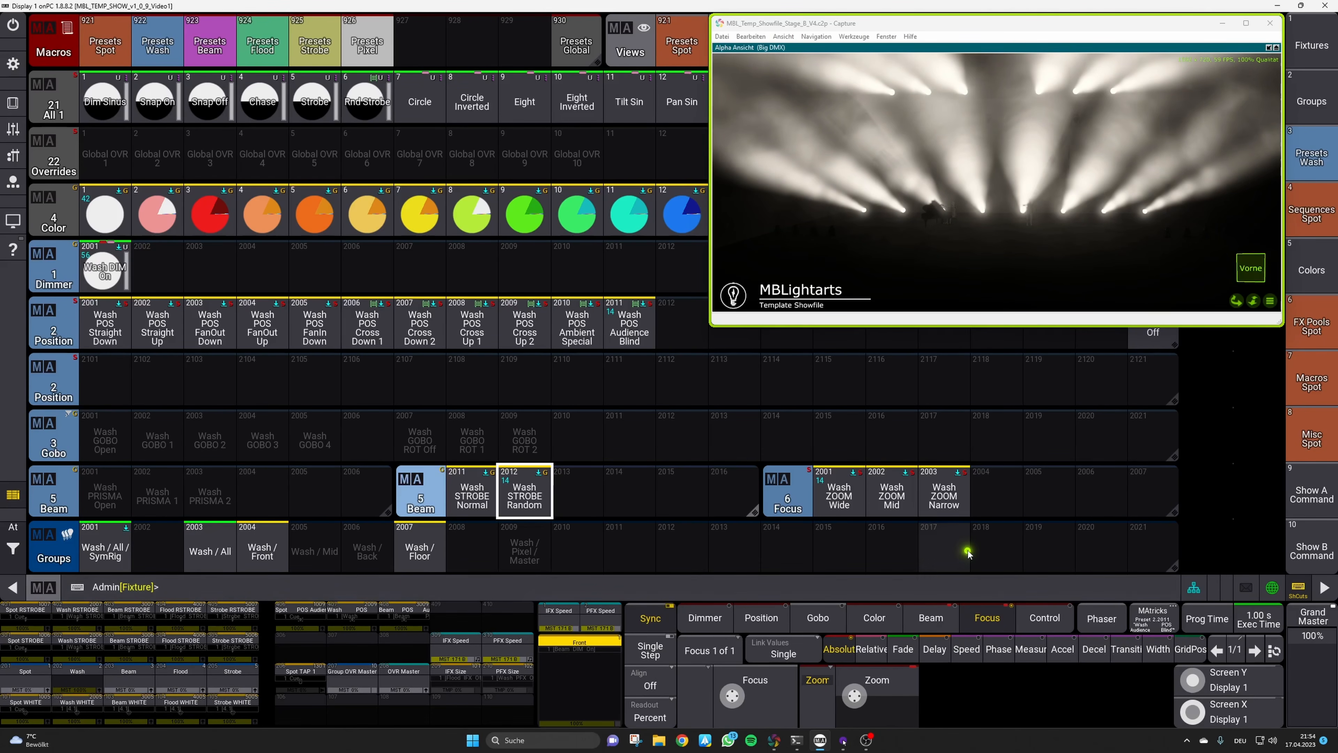
{"action": "left_click", "coordinate": [946, 495]}
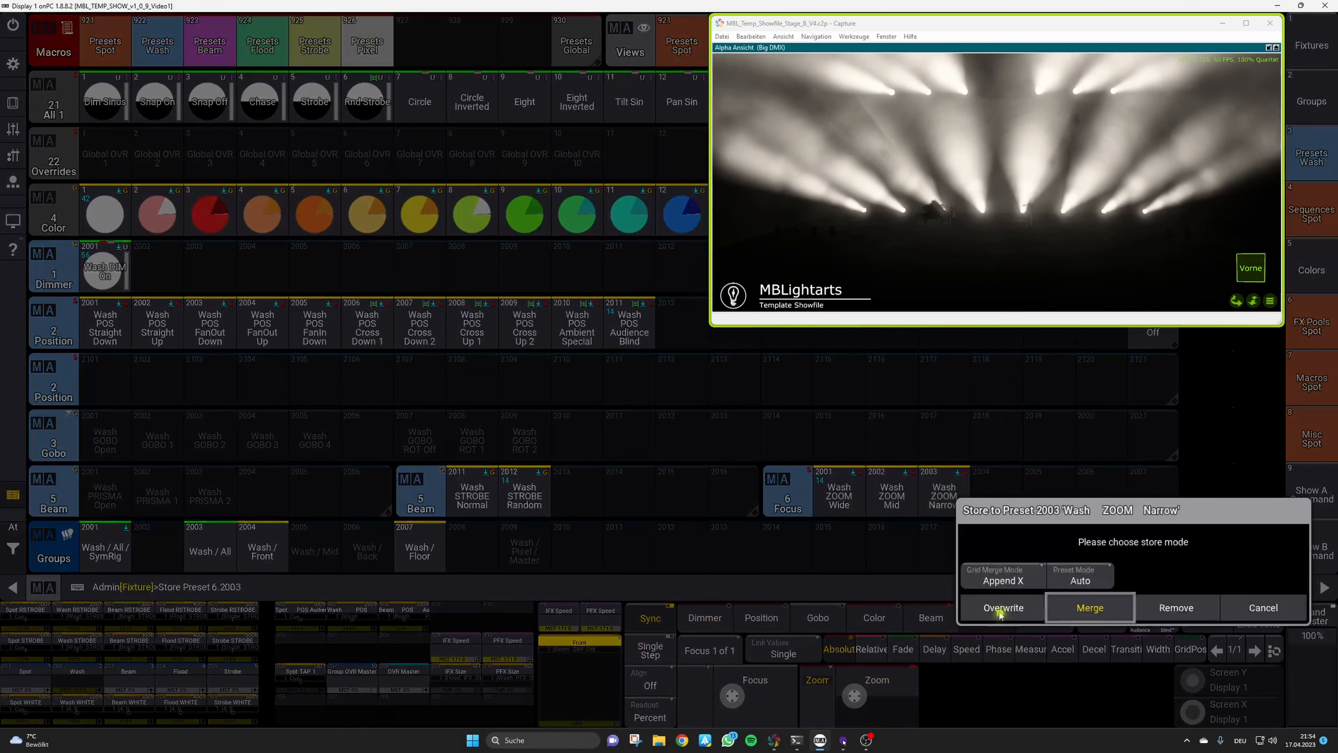
{"action": "left_click", "coordinate": [995, 612]}
Widen the wash fixtures' zoom to a medium beam and overwrite the Wash ZOOM Mid preset
{"action": "left_click_drag", "start_coordinate": [870, 683], "coordinate": [841, 684]}
{"action": "key", "text": "s"}
{"action": "left_click", "coordinate": [892, 493]}
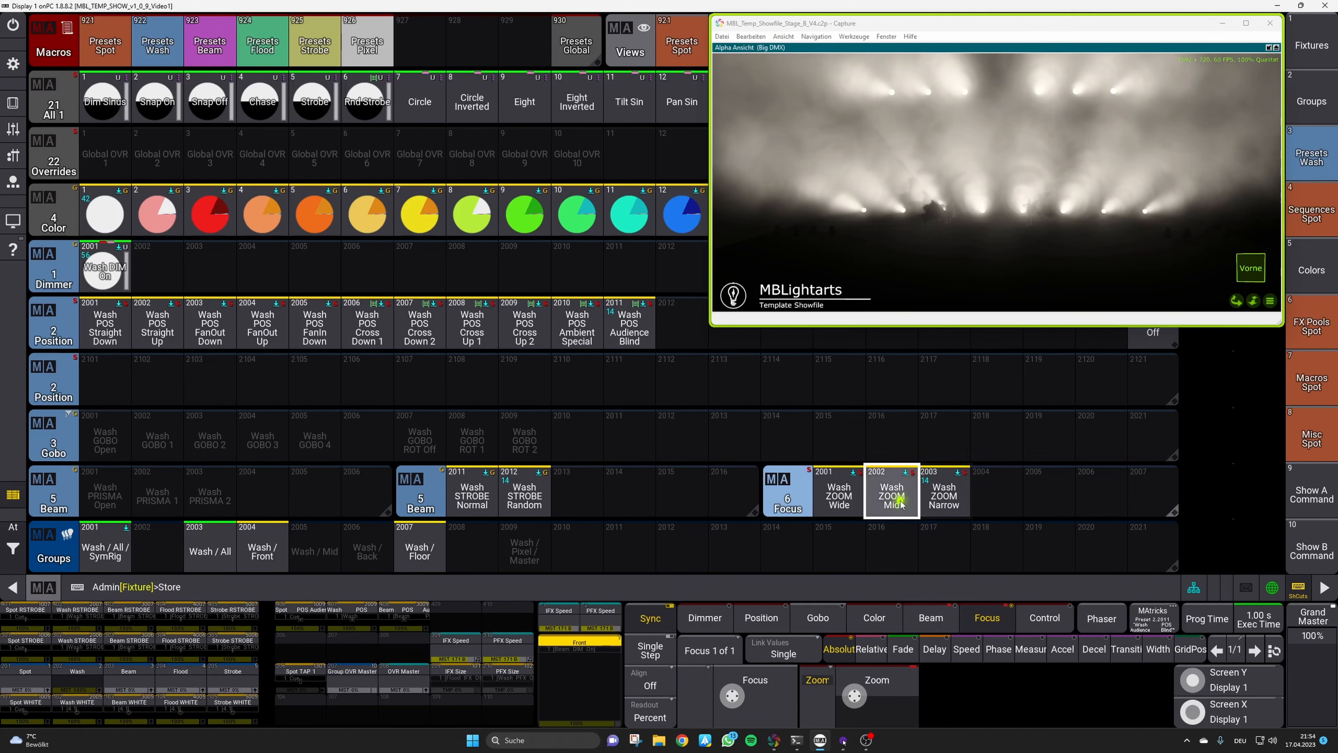
{"action": "left_click", "coordinate": [975, 626]}
Open the wash fixtures' zoom fully and overwrite the Wash ZOOM Wide preset
{"action": "left_click_drag", "start_coordinate": [859, 684], "coordinate": [822, 649]}
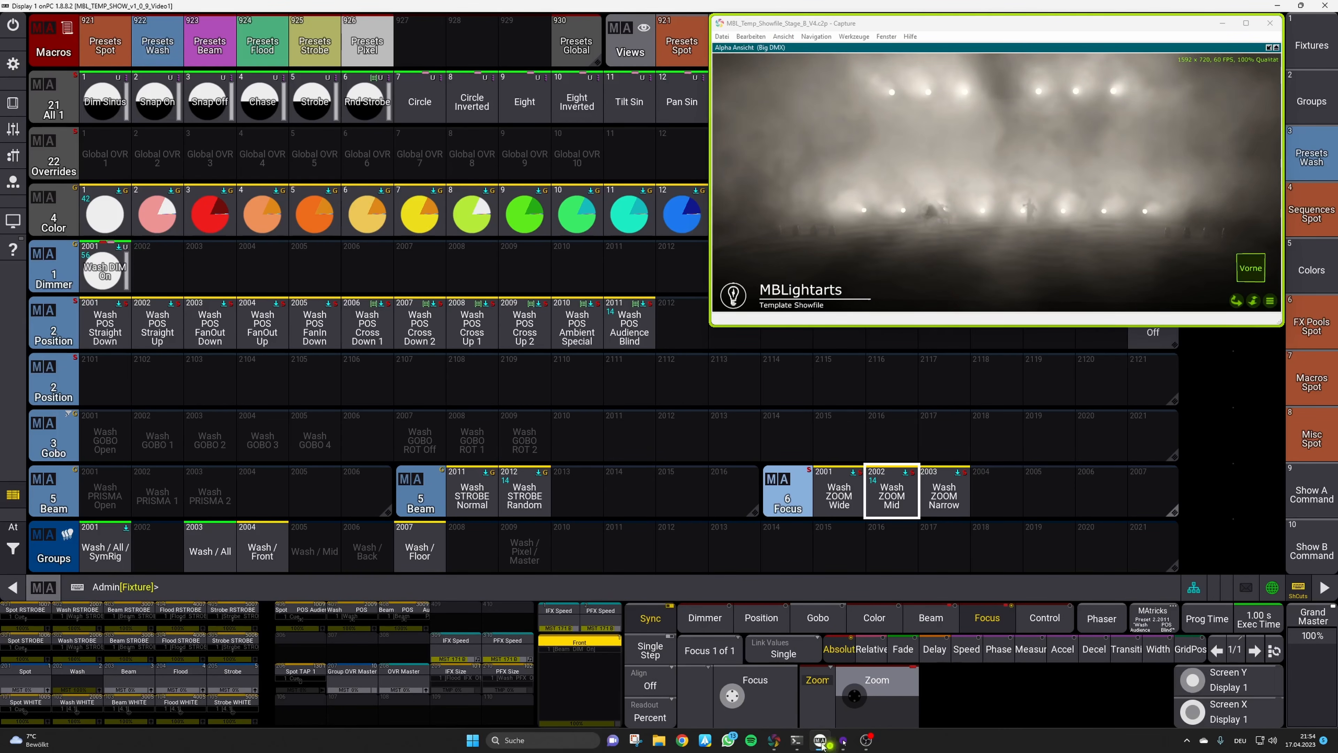
{"action": "key", "text": "s"}
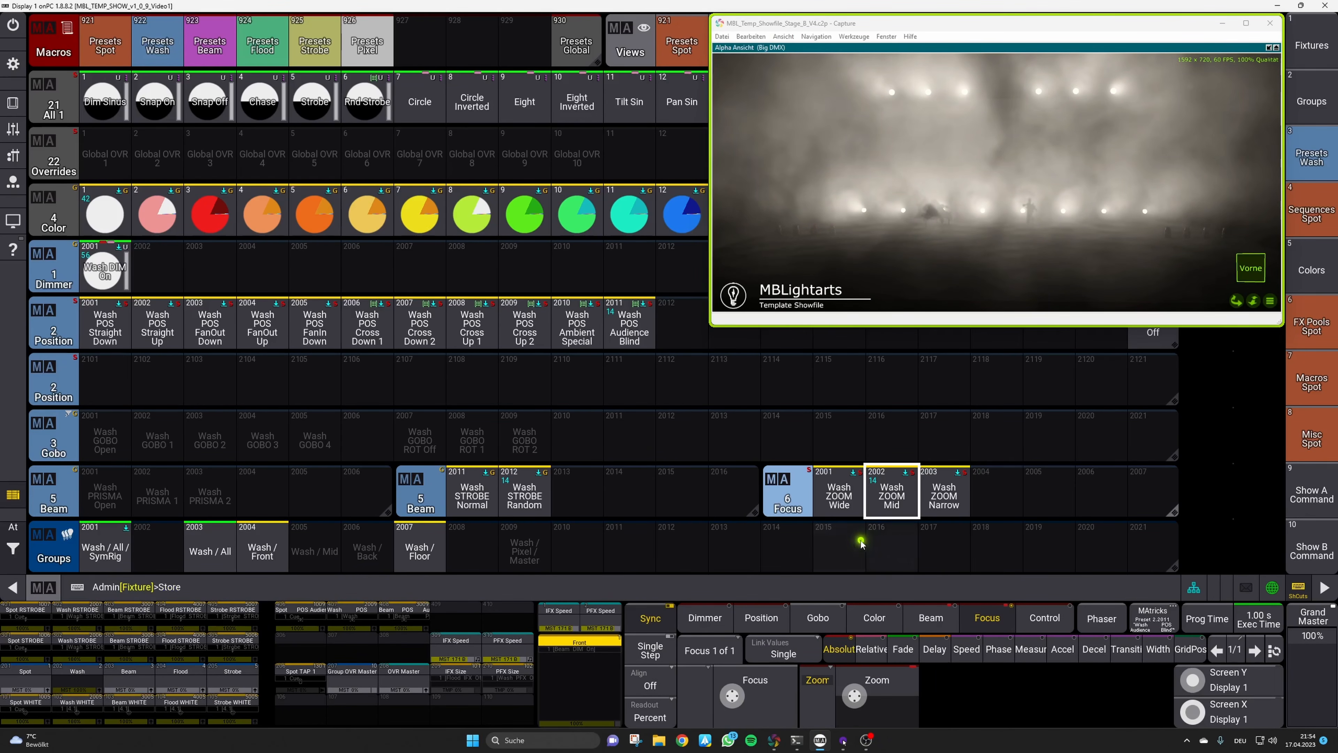
{"action": "left_click", "coordinate": [846, 498]}
{"action": "left_click", "coordinate": [914, 621]}
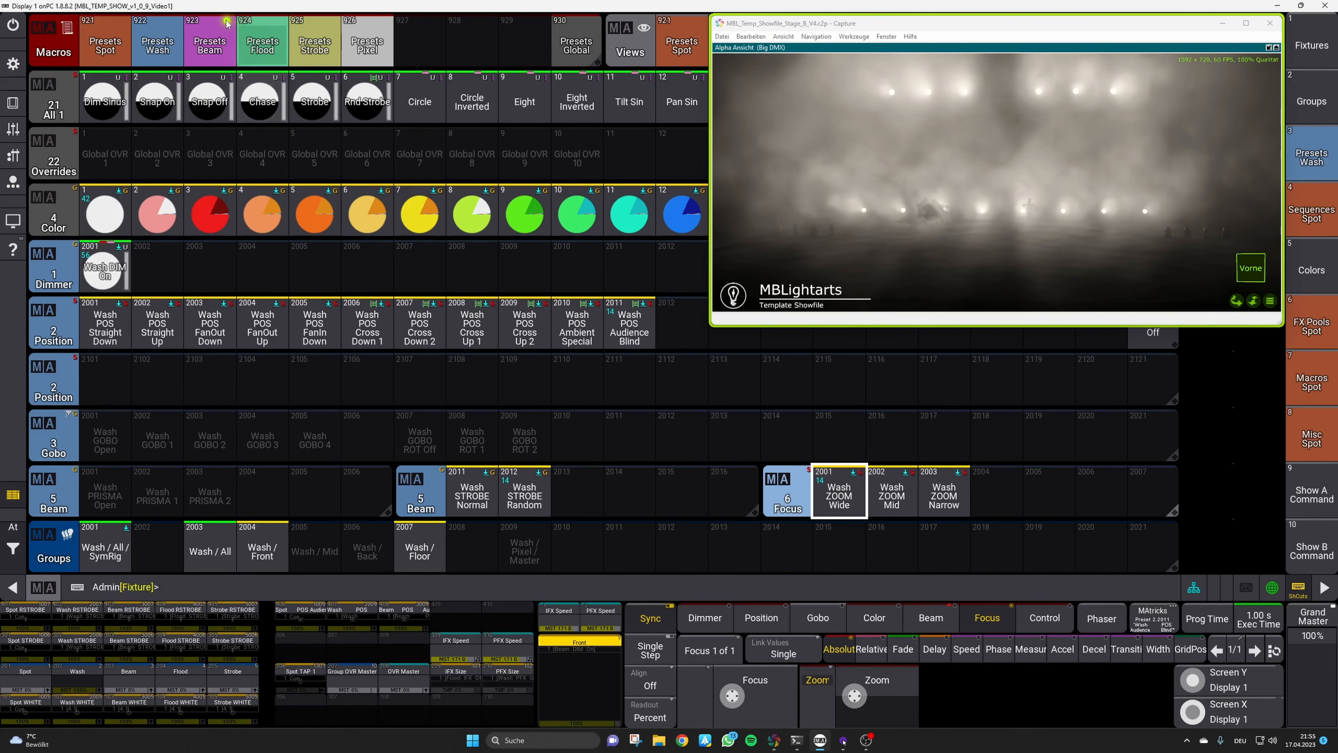
Switch to the Beam presets view, lower the Wash master to 0% and raise the Beam master to 100%
{"action": "left_click", "coordinate": [211, 46]}
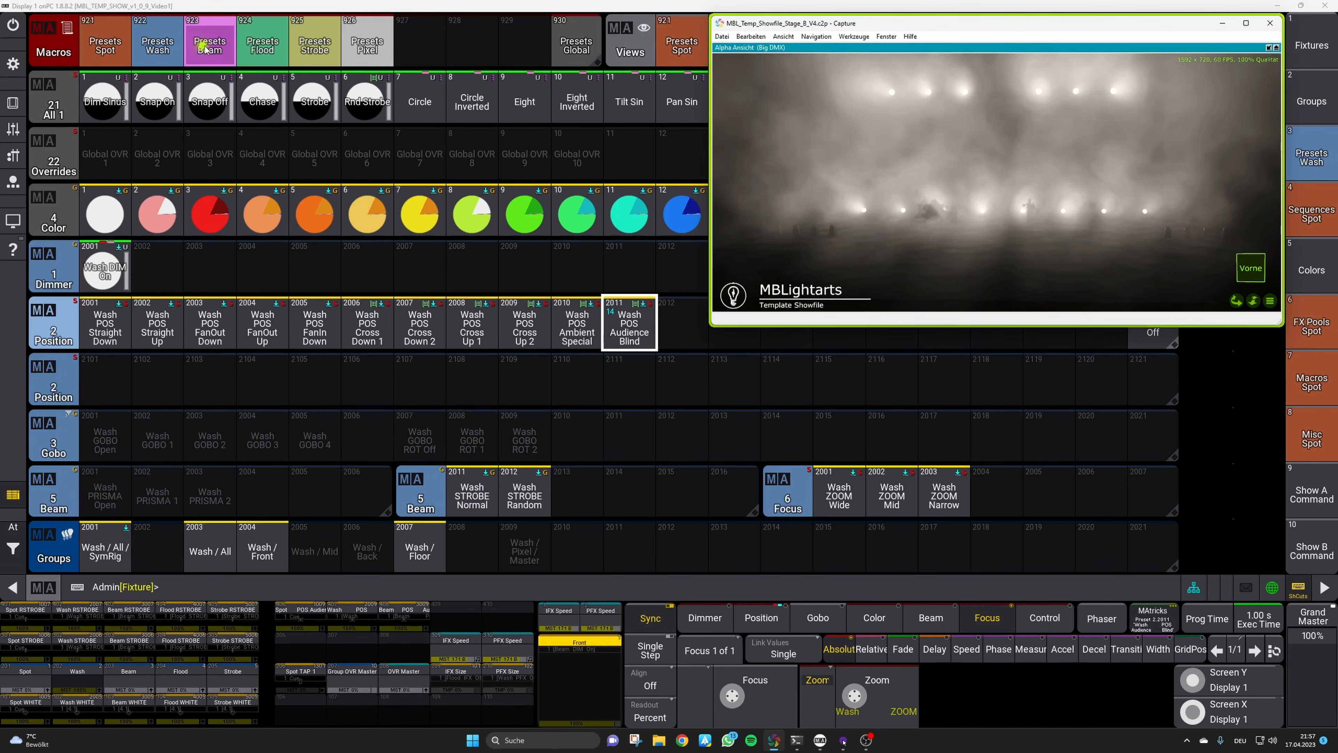
{"action": "left_click", "coordinate": [12, 155]}
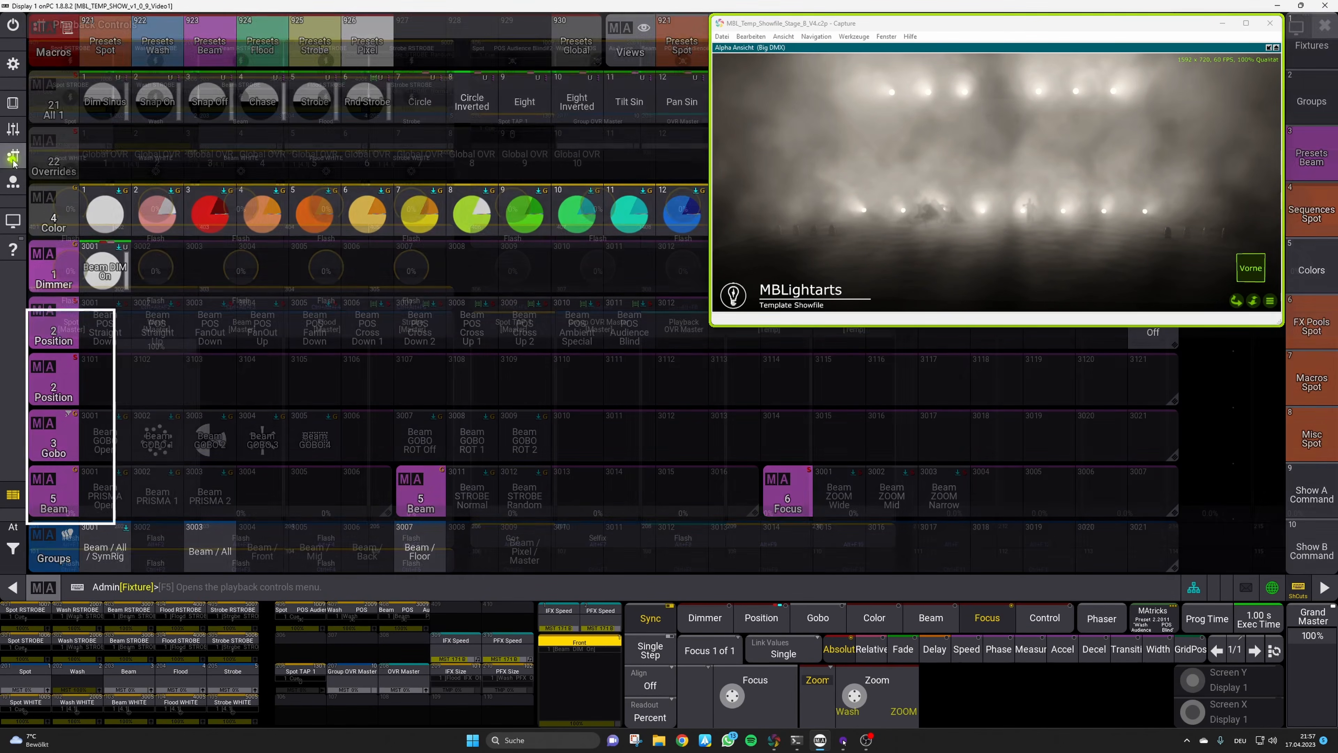
{"action": "left_click_drag", "start_coordinate": [158, 352], "coordinate": [160, 538]}
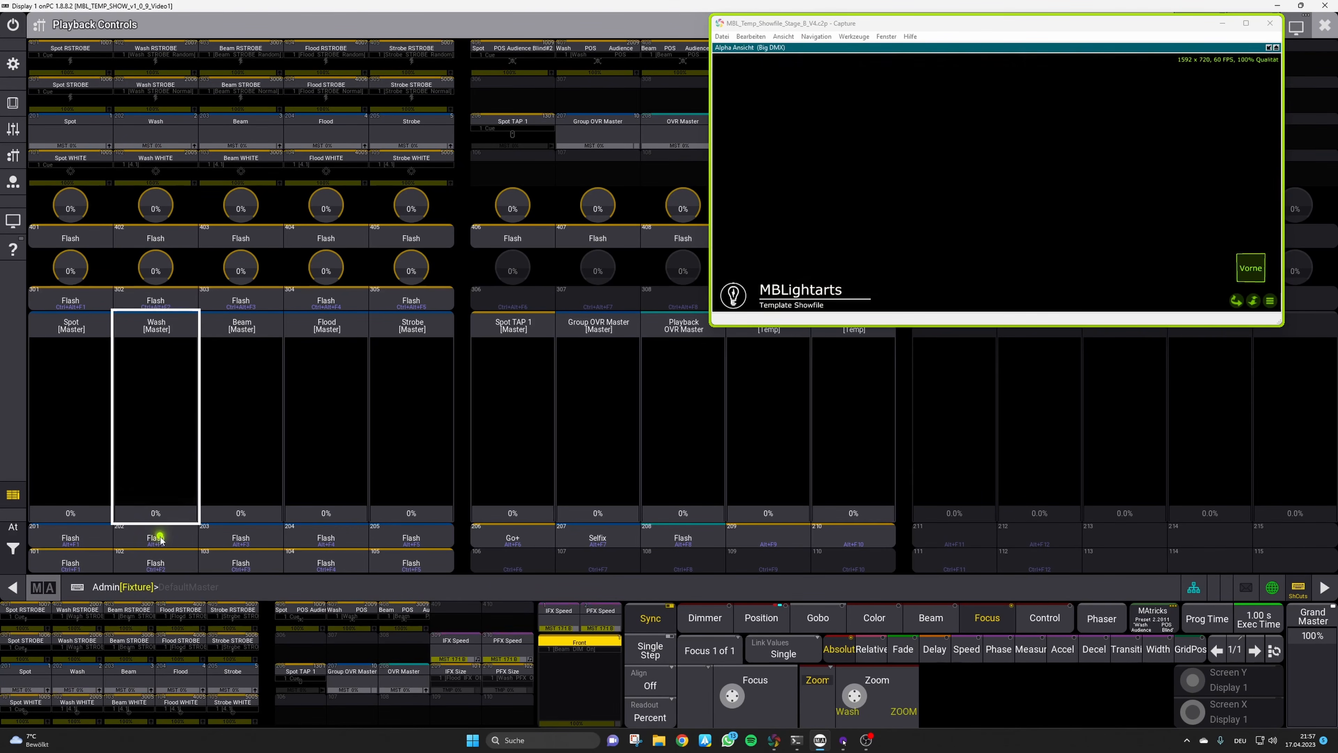
{"action": "left_click_drag", "start_coordinate": [233, 509], "coordinate": [240, 310]}
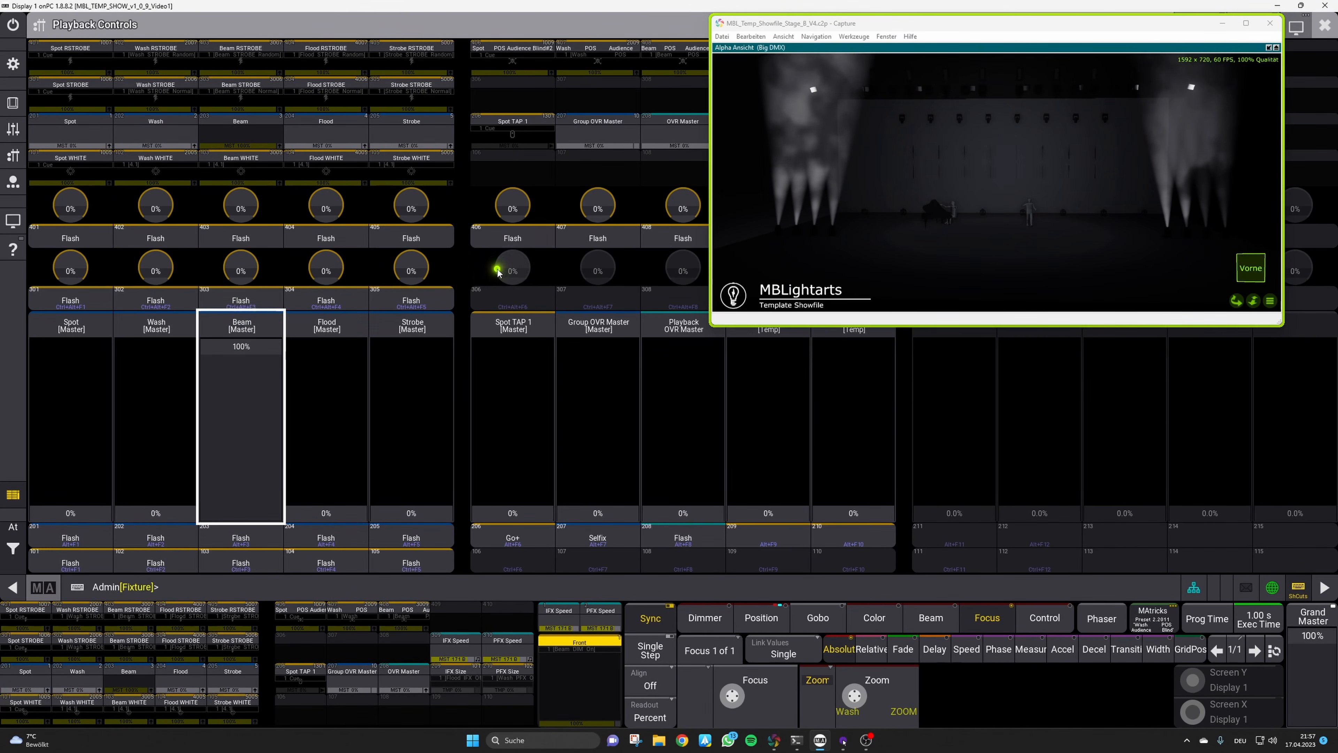
{"action": "left_click", "coordinate": [1333, 26]}
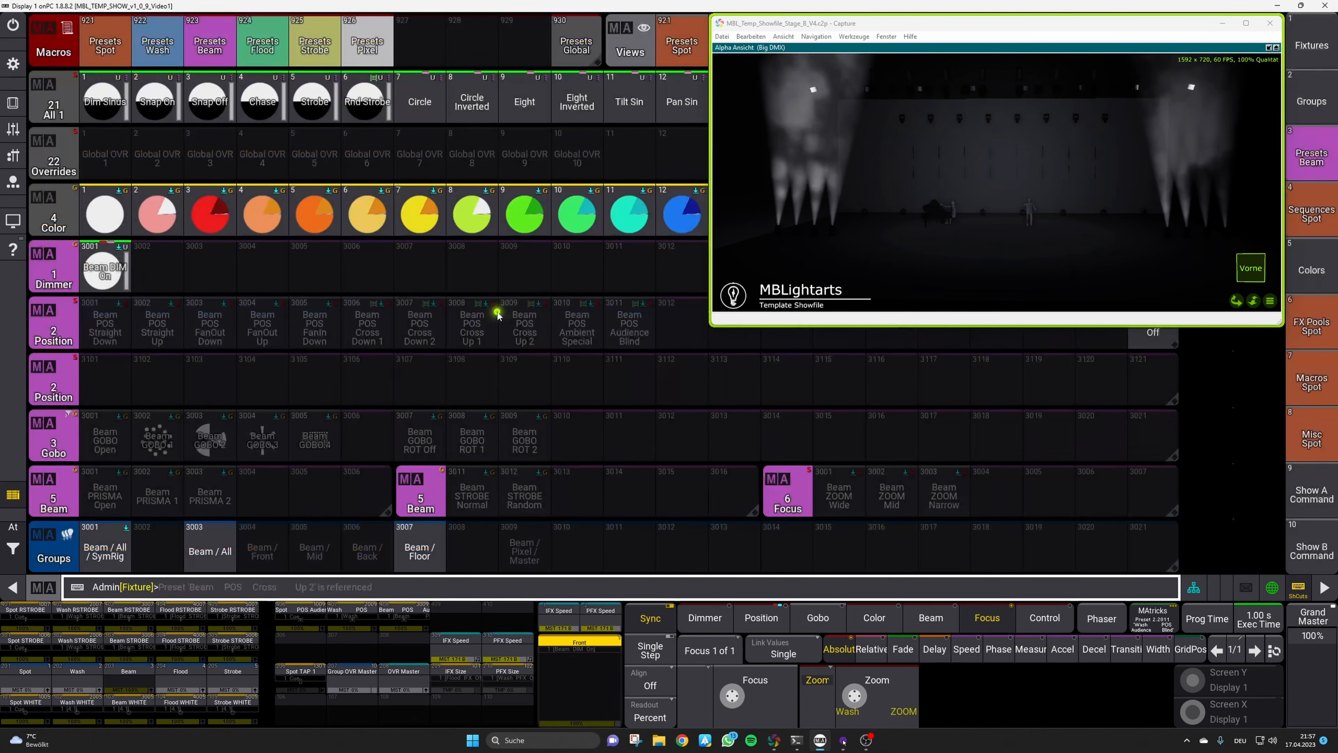
{"action": "left_click", "coordinate": [141, 500]}
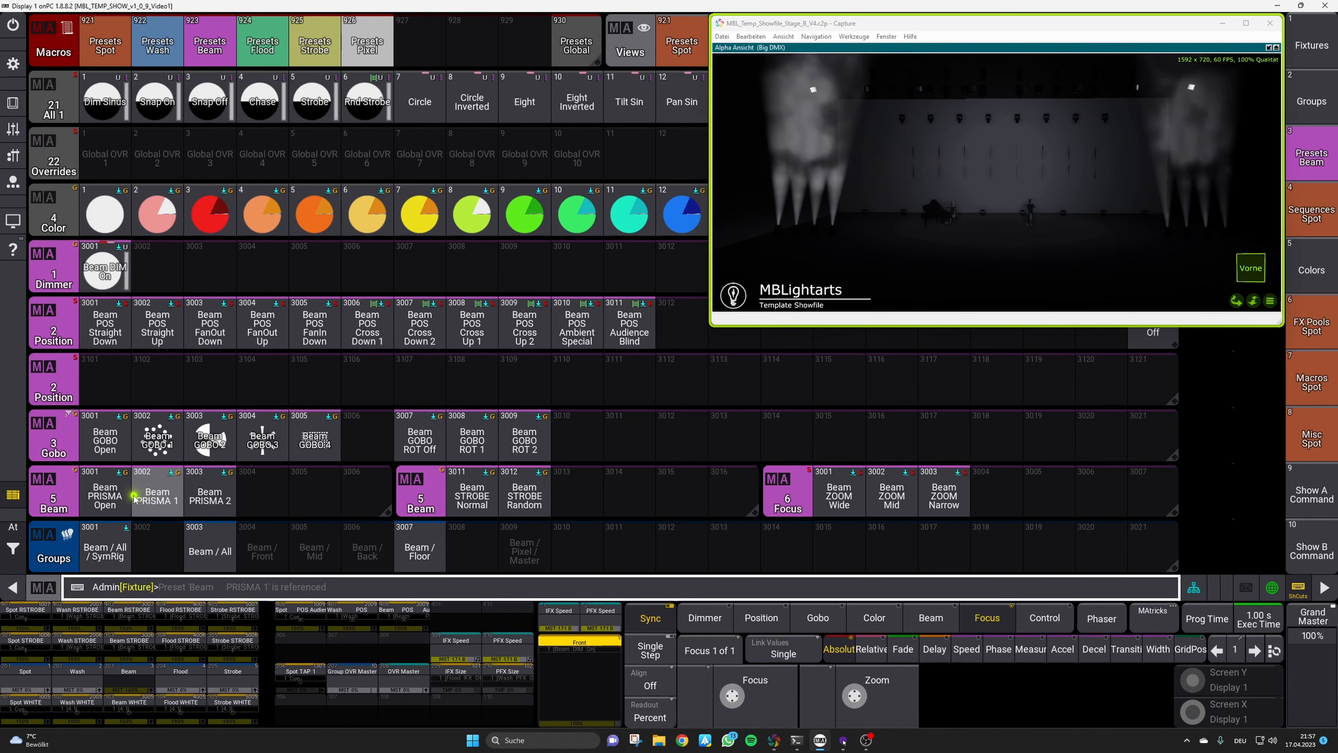
Select the Beam / All / SymRig group and test its position presets in order from Straight Down to Audience Blind
{"action": "left_click", "coordinate": [105, 551]}
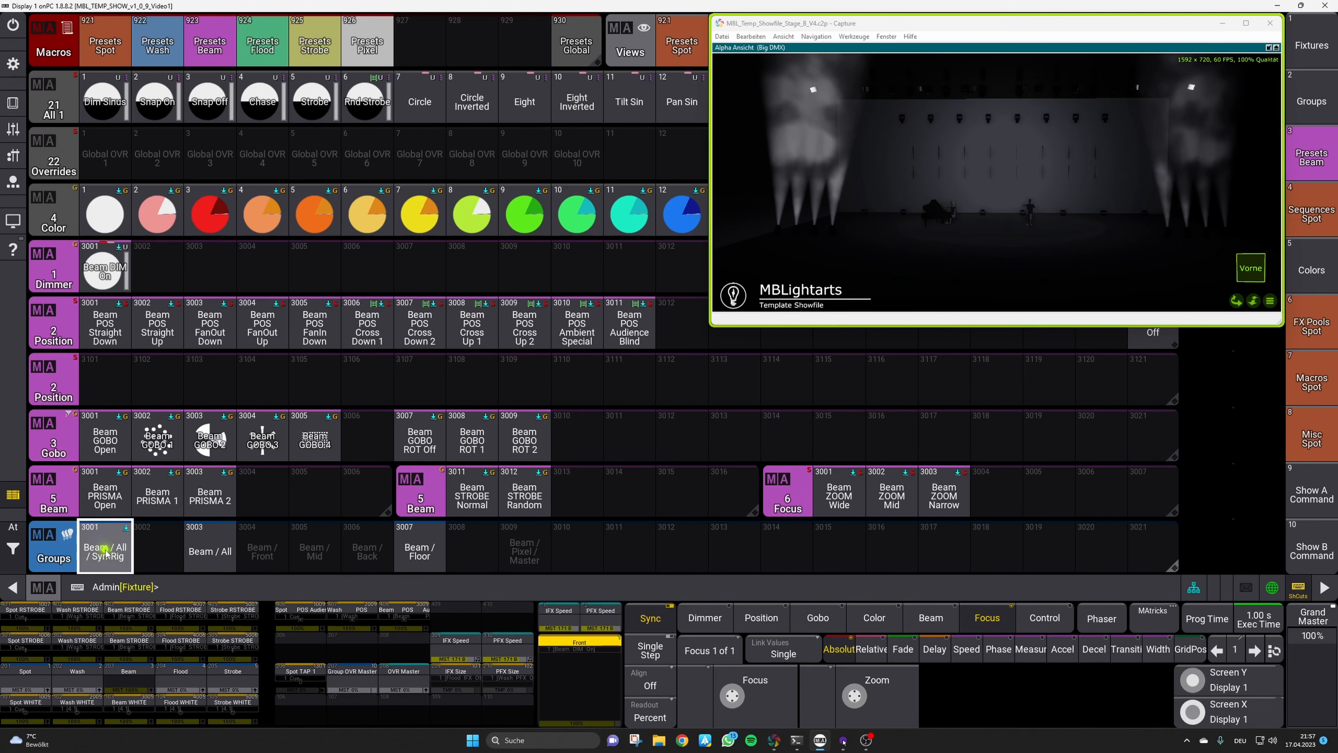
{"action": "left_click", "coordinate": [111, 329]}
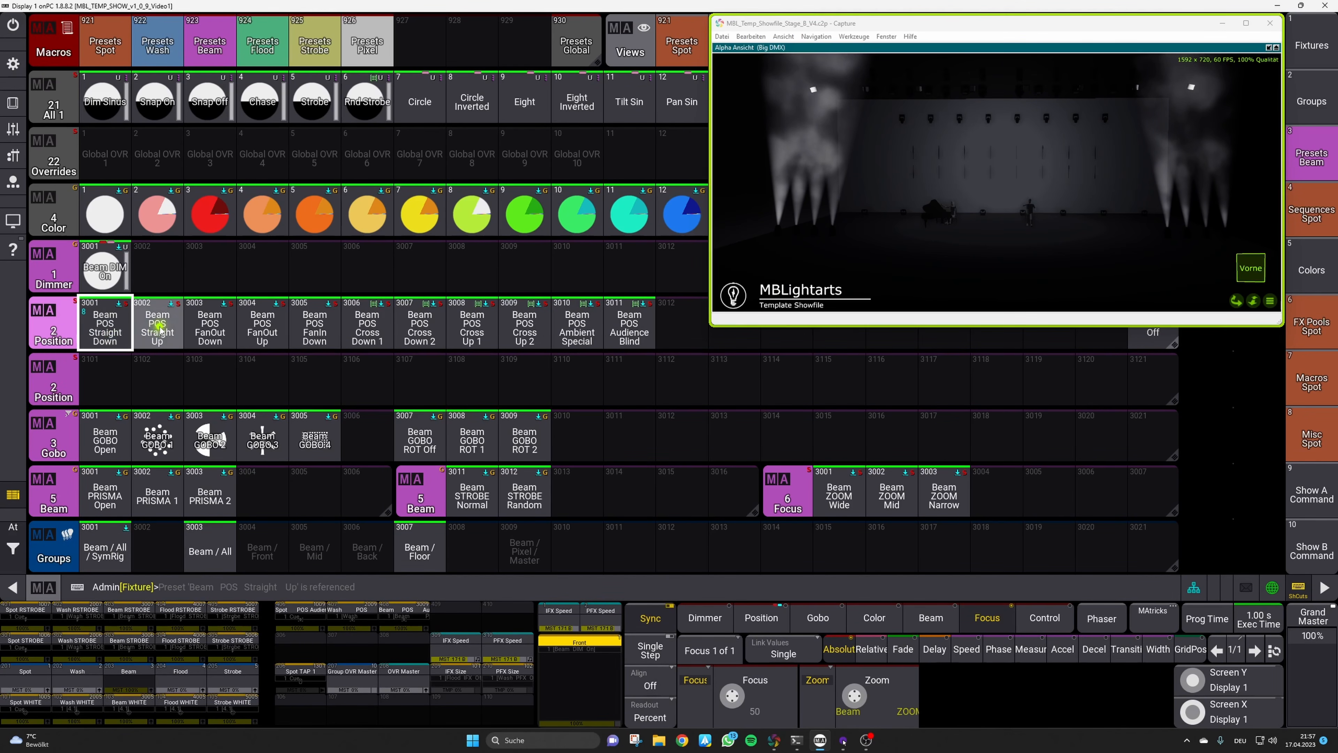
{"action": "left_click", "coordinate": [171, 332]}
{"action": "left_click", "coordinate": [209, 329]}
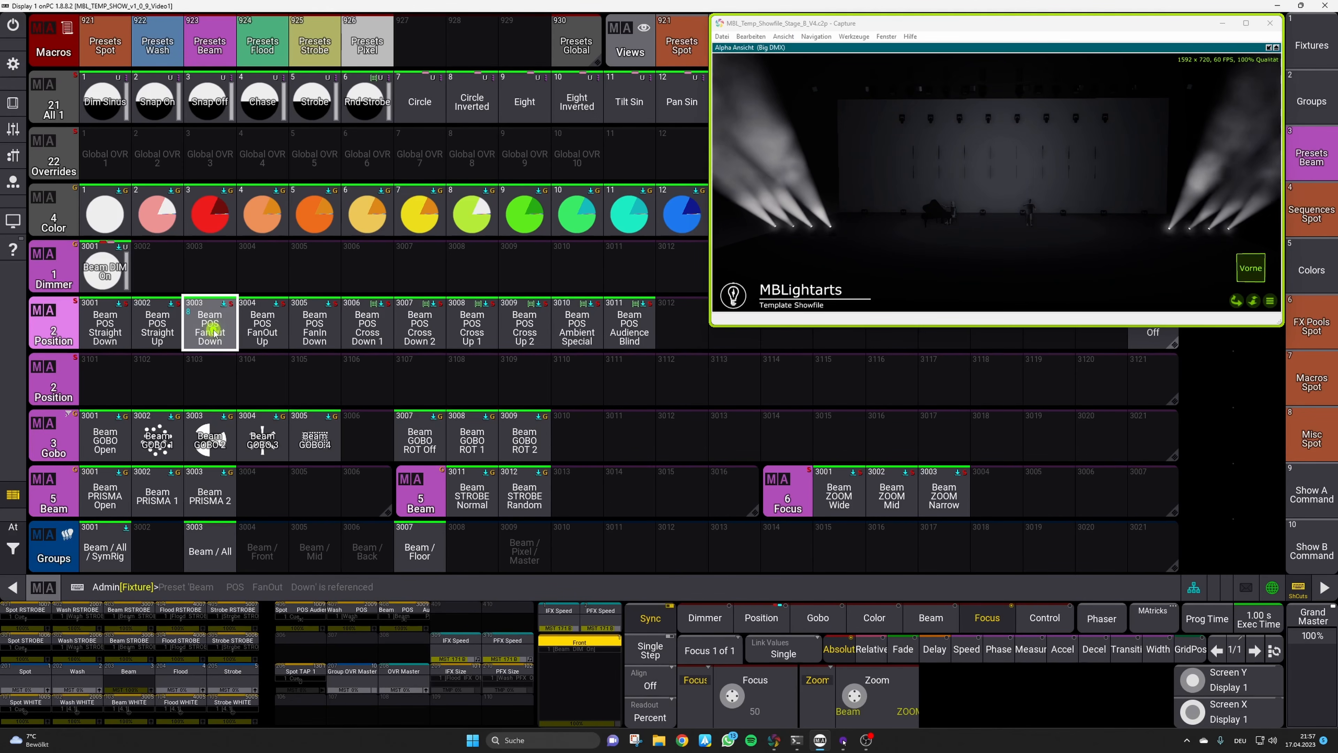
{"action": "left_click", "coordinate": [260, 337]}
{"action": "left_click", "coordinate": [312, 332]}
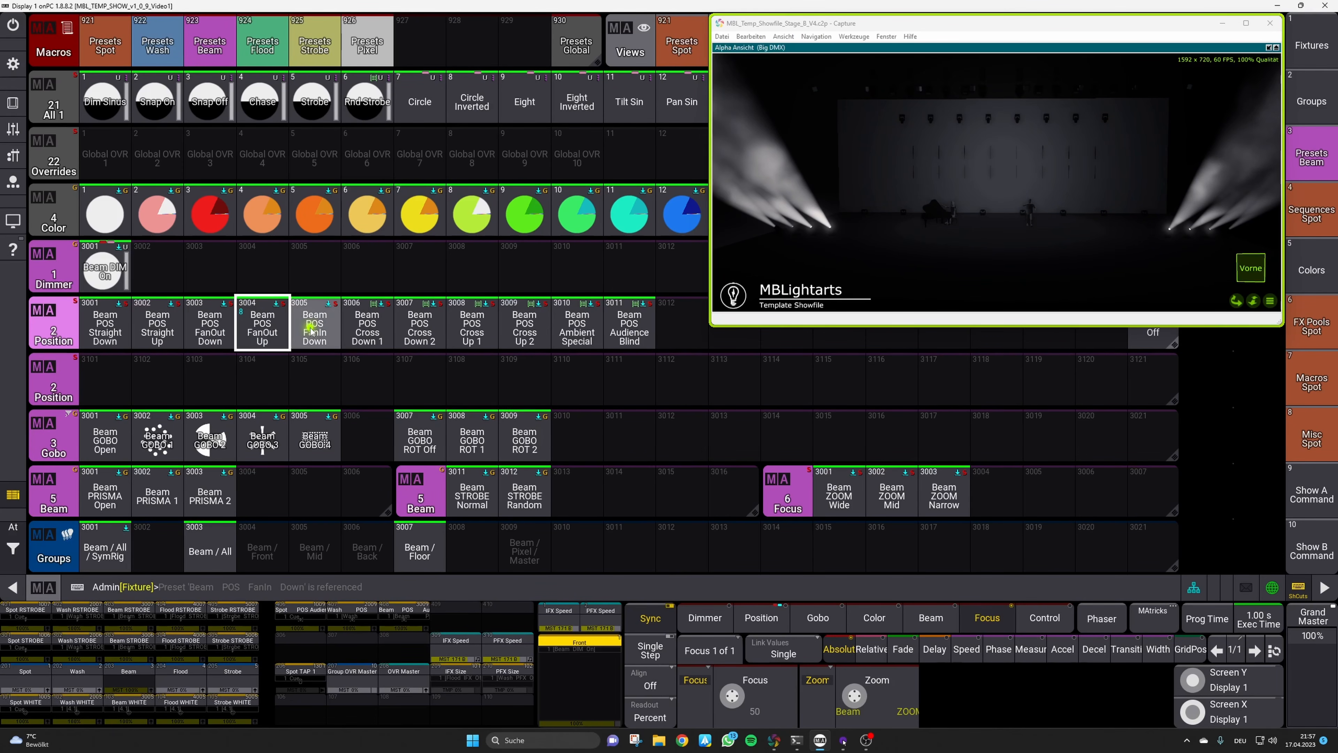
{"action": "left_click", "coordinate": [374, 329]}
{"action": "left_click", "coordinate": [419, 330]}
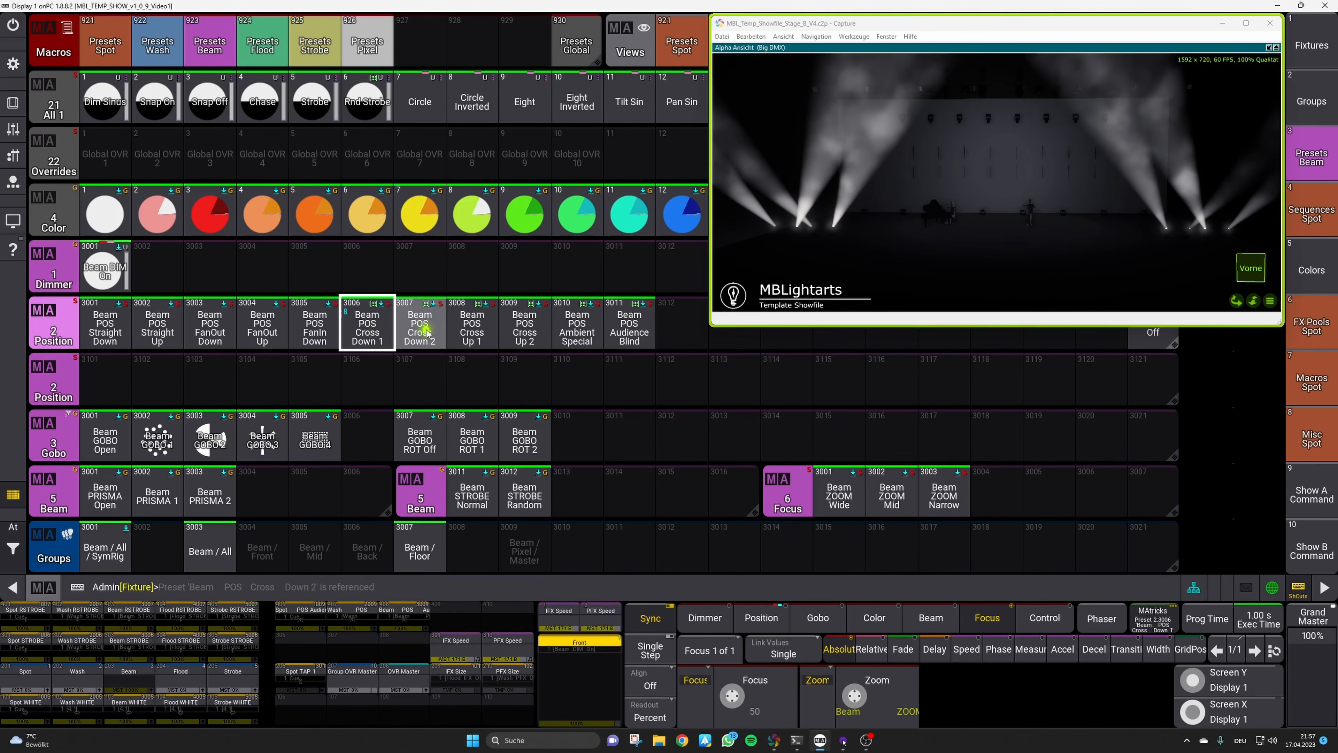
{"action": "left_click", "coordinate": [472, 329]}
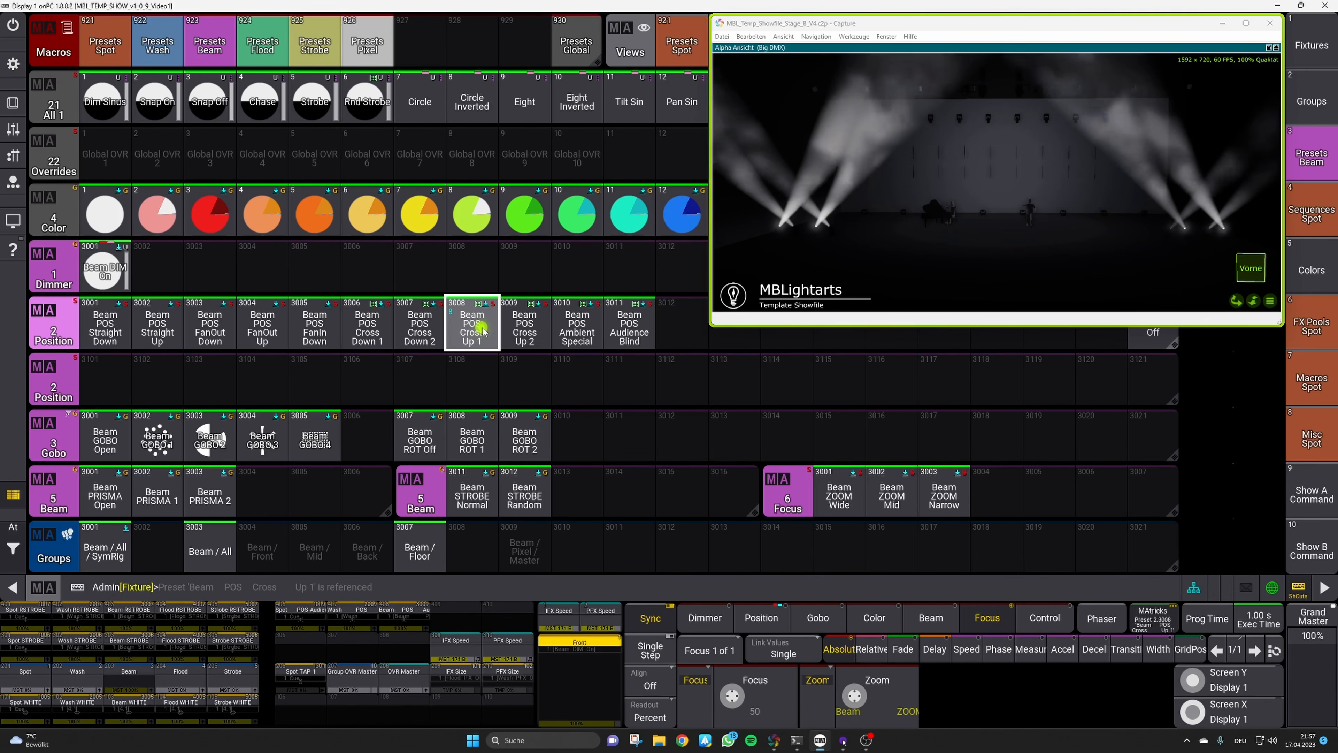
{"action": "left_click", "coordinate": [525, 330]}
{"action": "left_click", "coordinate": [576, 329]}
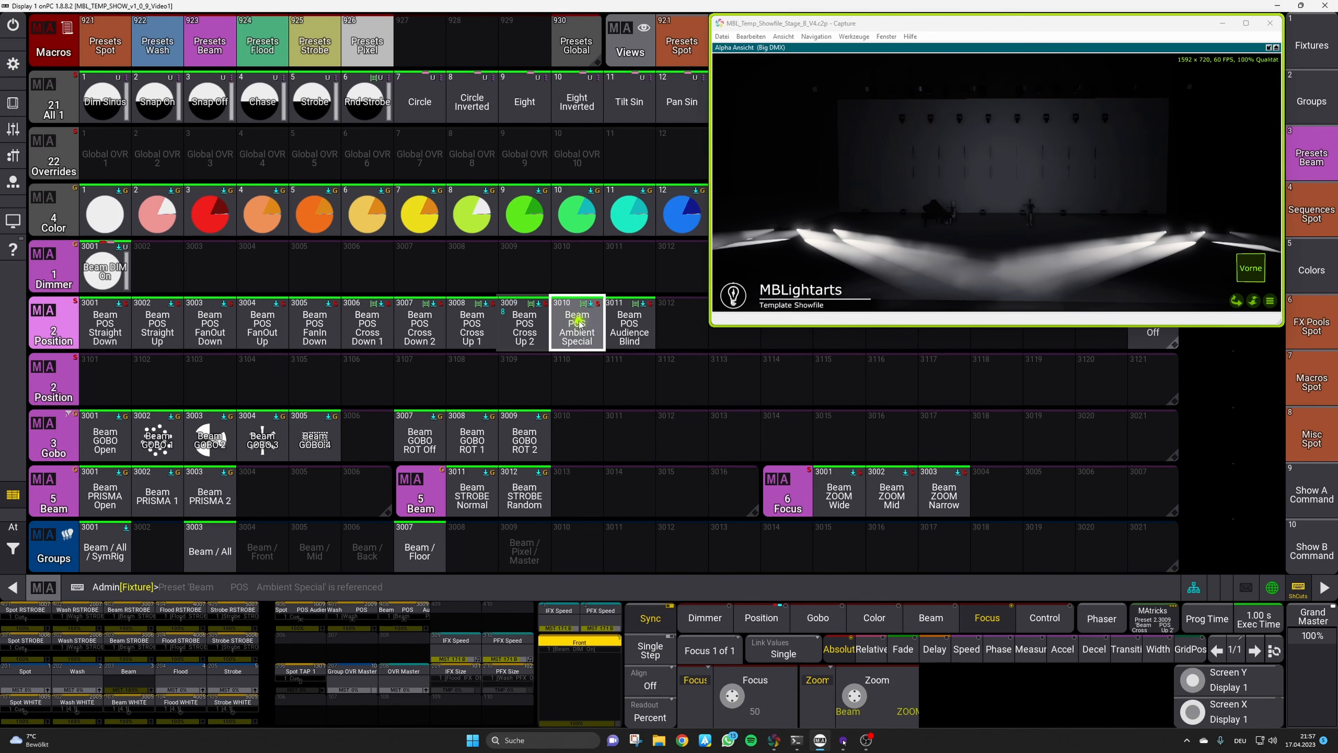
{"action": "left_click", "coordinate": [632, 329]}
Recheck the beam position presets from Ambient Special back to FanIn Down, finishing with the fixtures on Beam POS Straight Up
{"action": "left_click", "coordinate": [577, 329]}
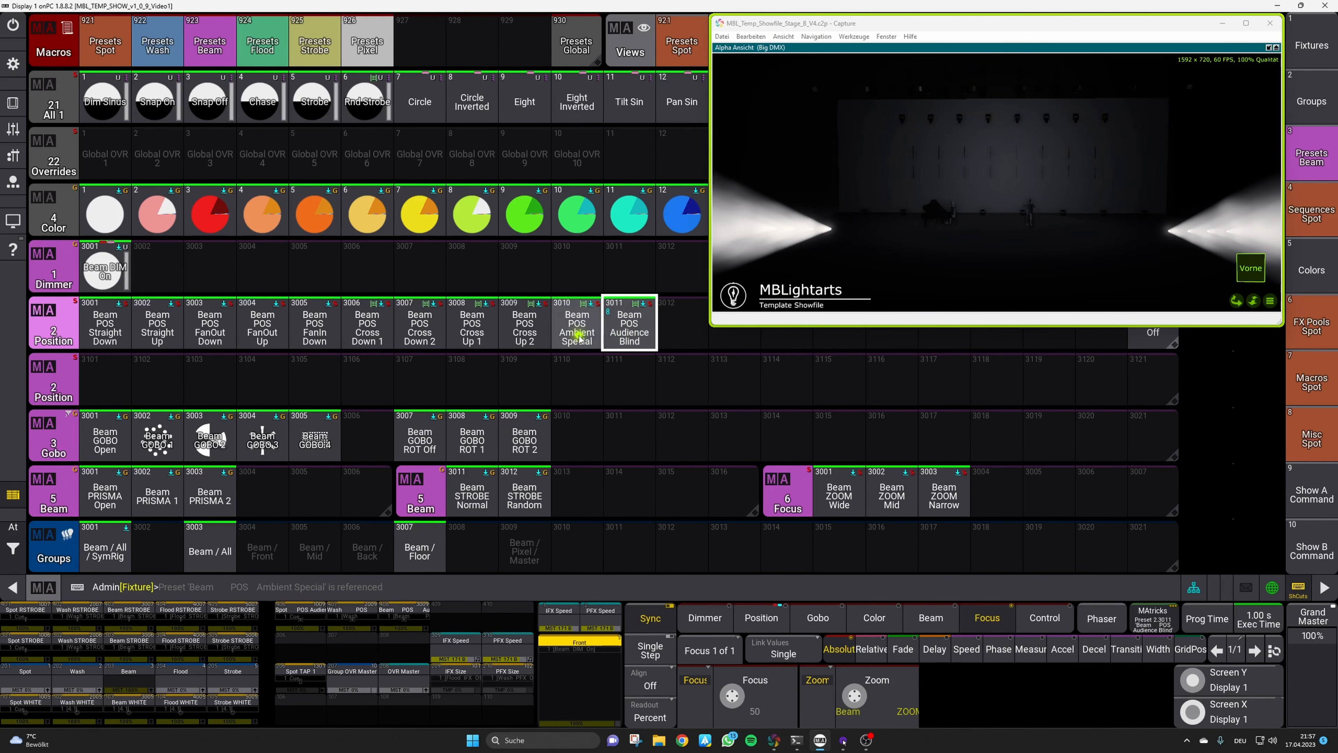
{"action": "left_click", "coordinate": [454, 331]}
{"action": "left_click", "coordinate": [419, 330]}
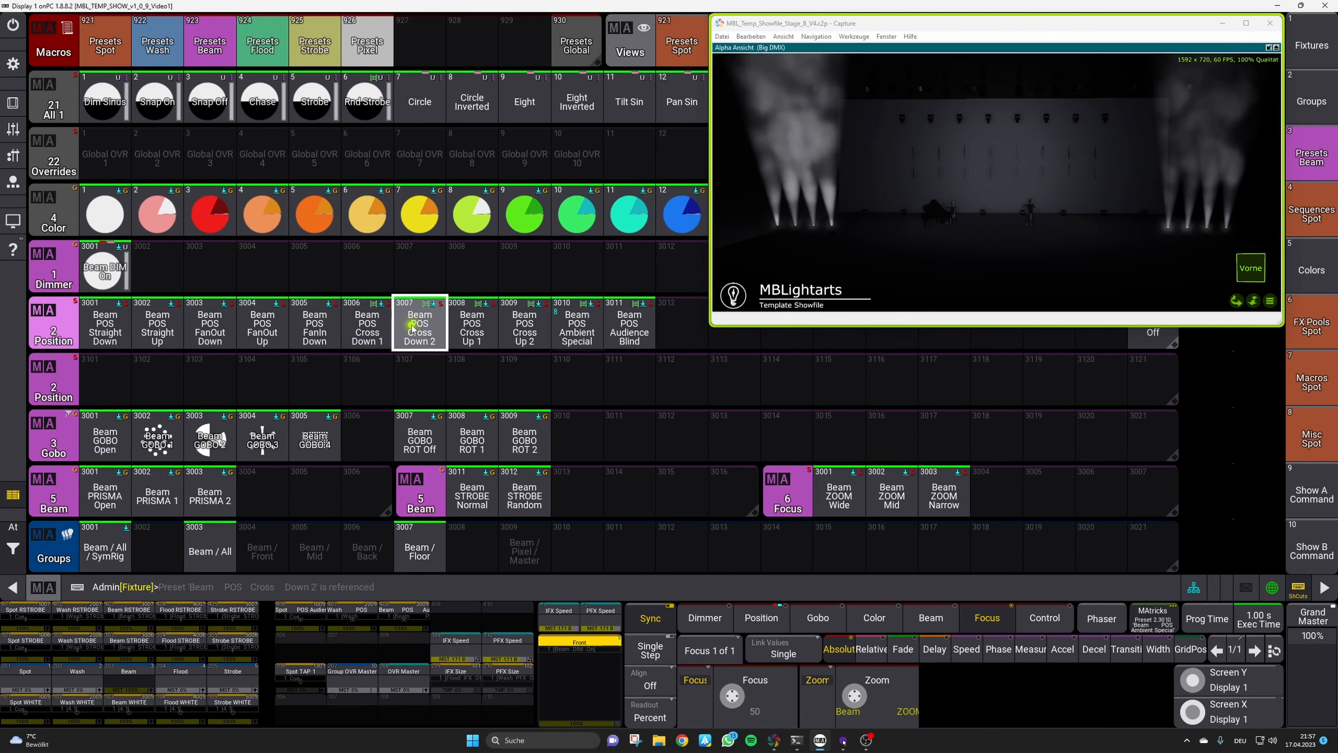
{"action": "left_click", "coordinate": [371, 330]}
{"action": "left_click", "coordinate": [316, 332]}
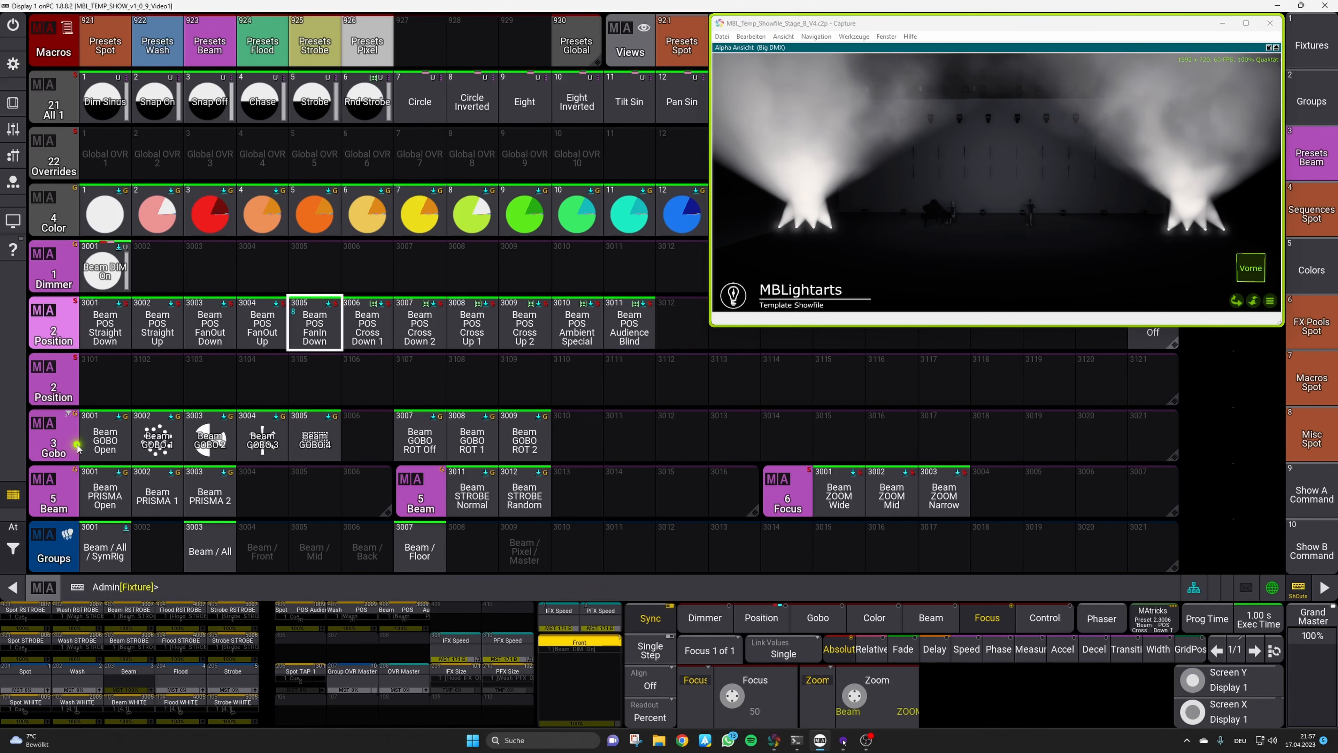
{"action": "left_click", "coordinate": [158, 323]}
Test the beam gobo presets from GOBO Open through GOBO 4 and return the fixtures to GOBO Open
{"action": "left_click", "coordinate": [108, 443]}
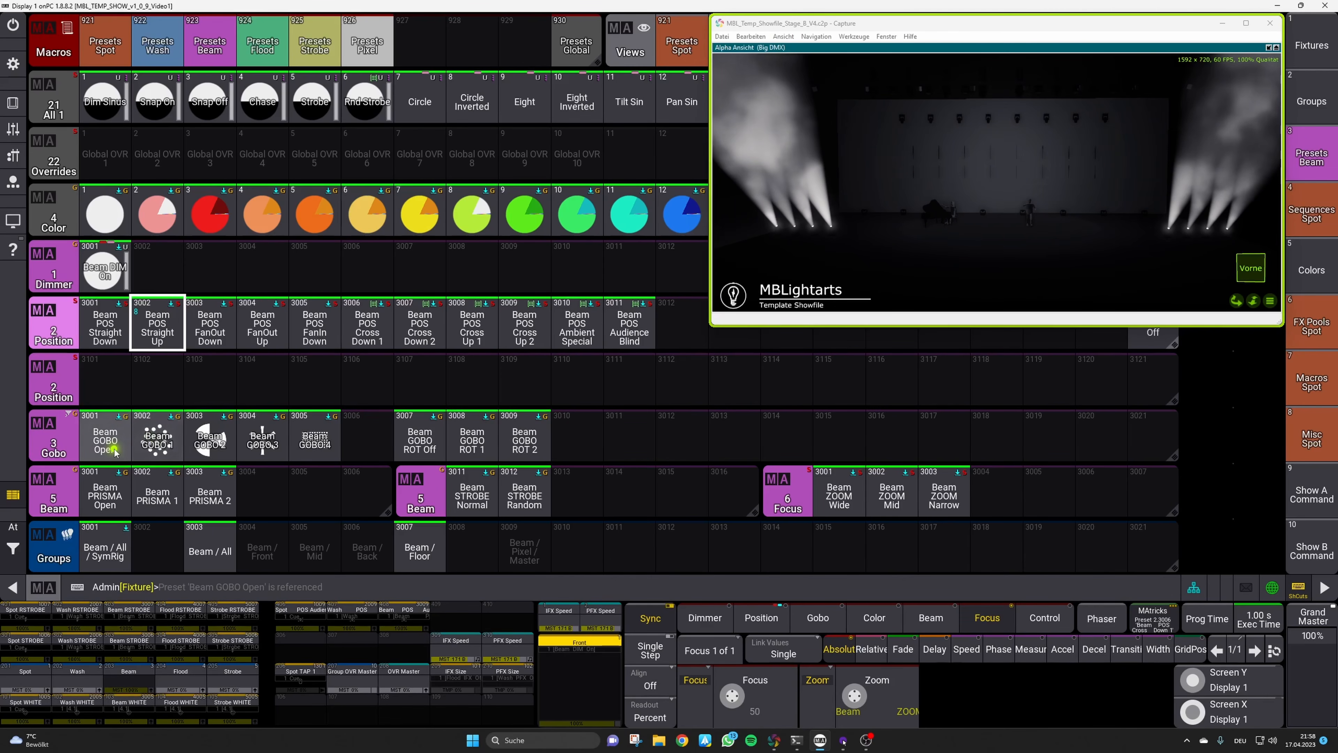
{"action": "left_click", "coordinate": [109, 442]}
{"action": "left_click", "coordinate": [152, 443]}
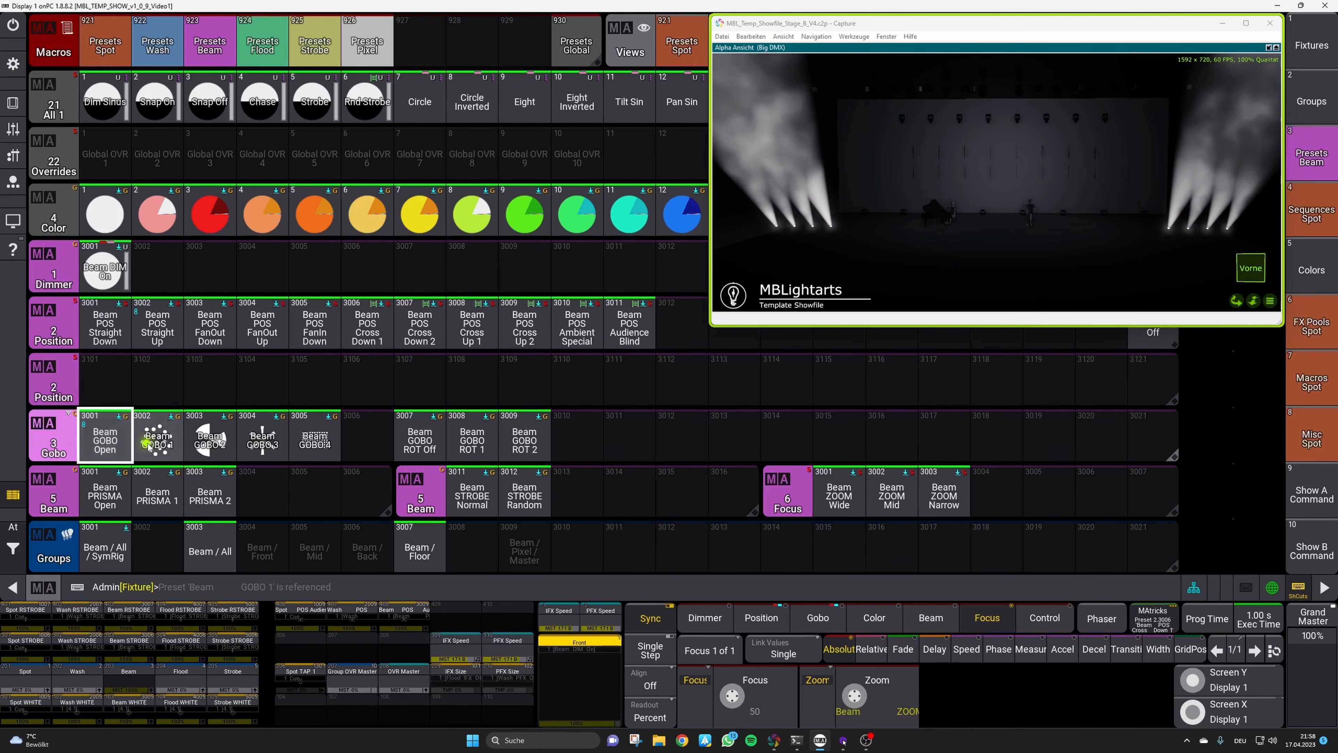
{"action": "left_click", "coordinate": [211, 445]}
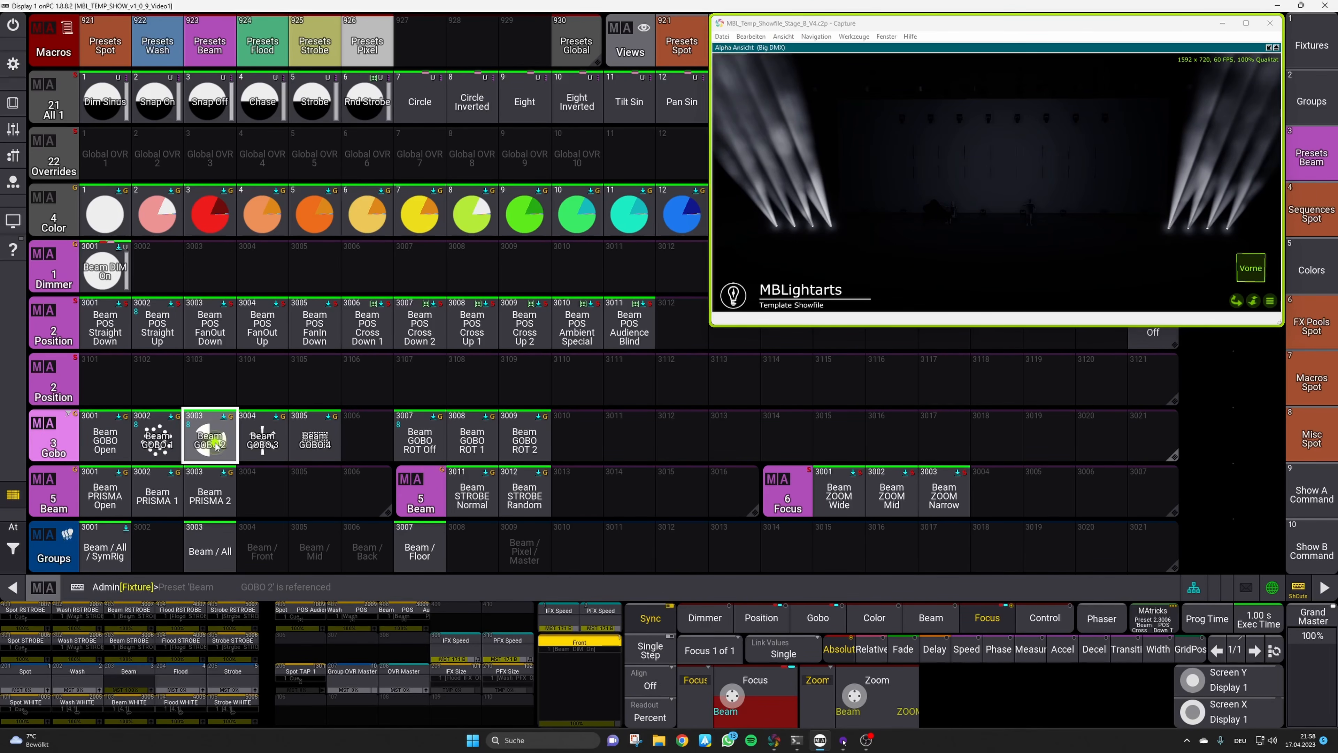
{"action": "left_click", "coordinate": [268, 447]}
{"action": "left_click", "coordinate": [314, 442]}
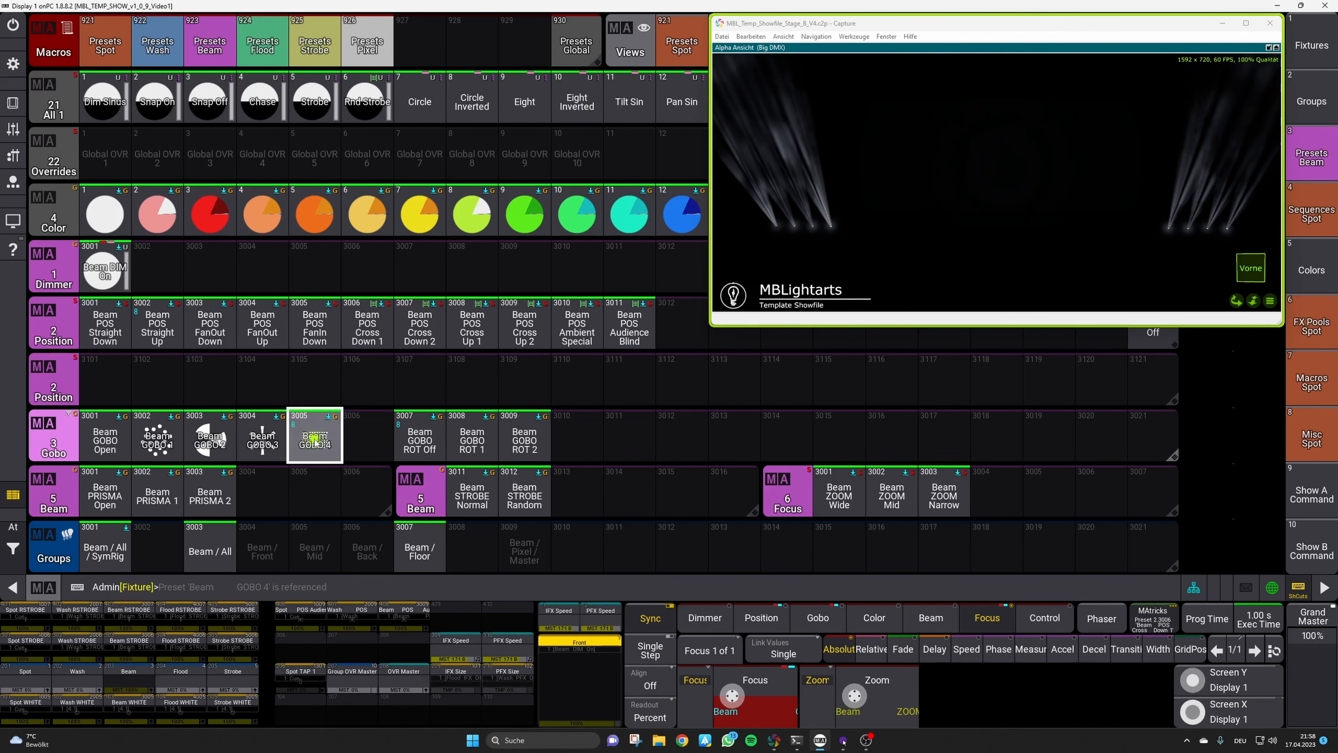
{"action": "left_click", "coordinate": [105, 437]}
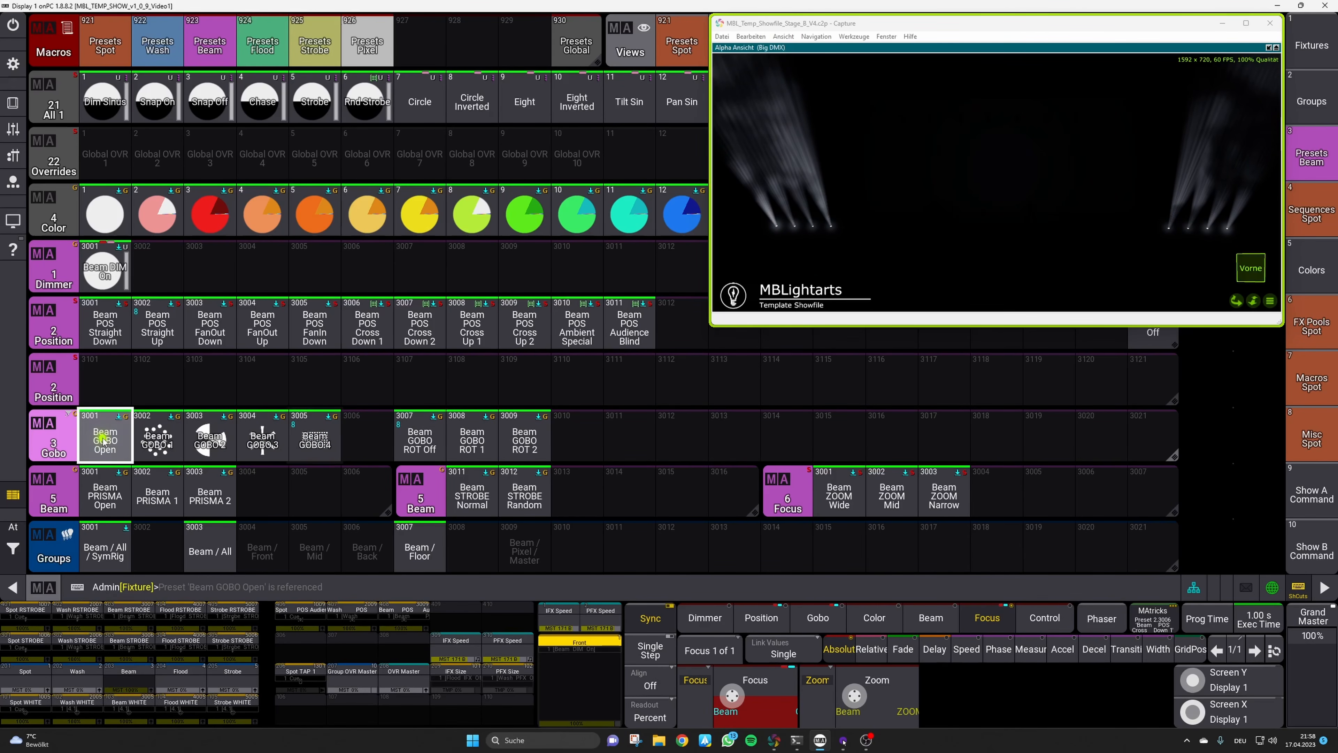
Apply Beam GOBO 3 and compare the gobo rotation presets ROT 1 and ROT 2 on it
{"action": "left_click", "coordinate": [180, 503]}
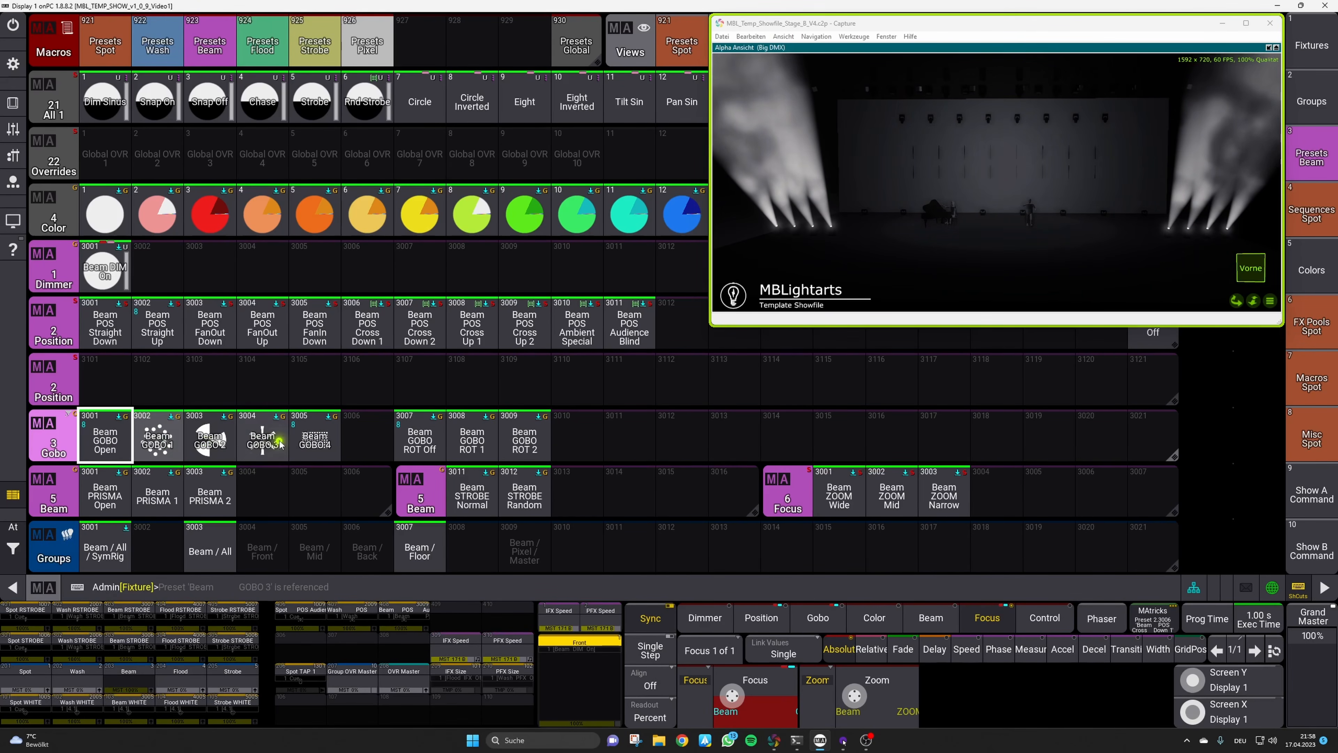
{"action": "left_click", "coordinate": [263, 438]}
{"action": "left_click", "coordinate": [532, 446]}
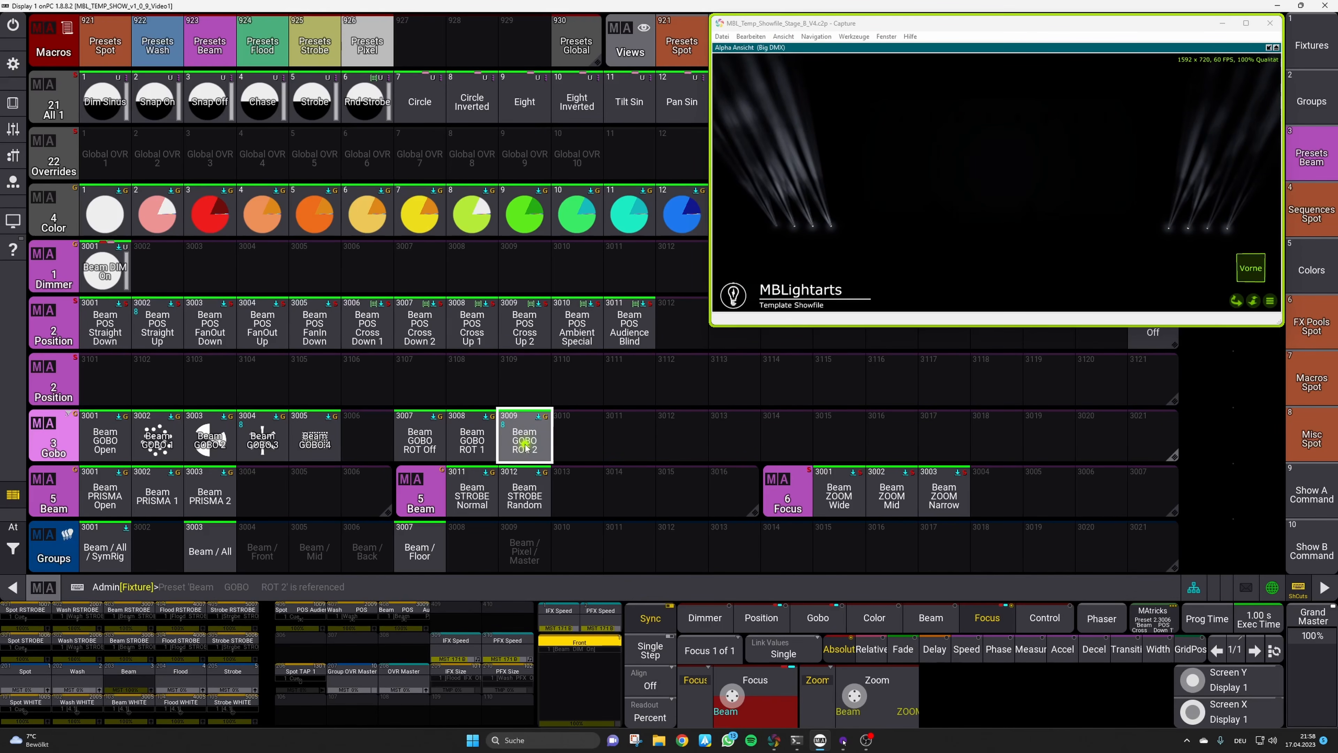
{"action": "left_click", "coordinate": [469, 439]}
{"action": "left_click", "coordinate": [524, 440]}
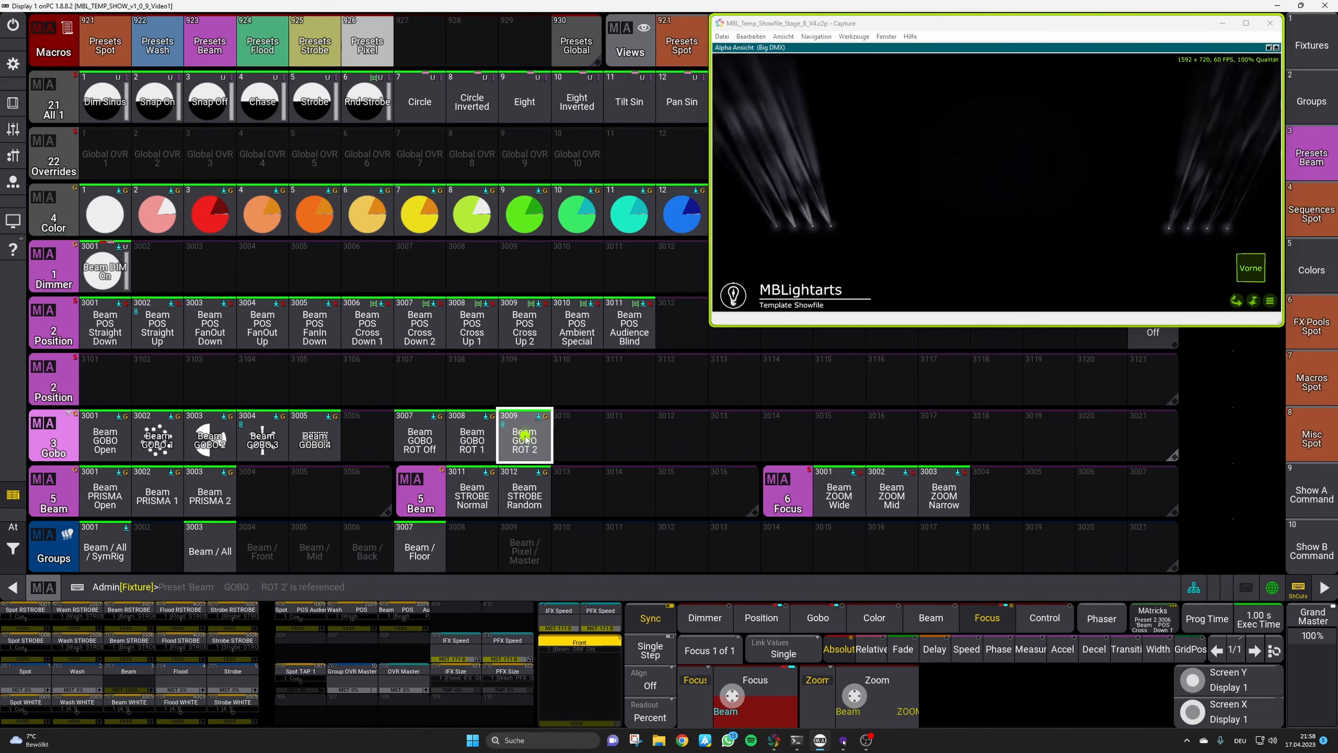
Switch the beam fixtures to GOBO 2 and test the ROT 1 and ROT 2 rotation presets with it
{"action": "left_click", "coordinate": [260, 441]}
{"action": "left_click", "coordinate": [228, 449]}
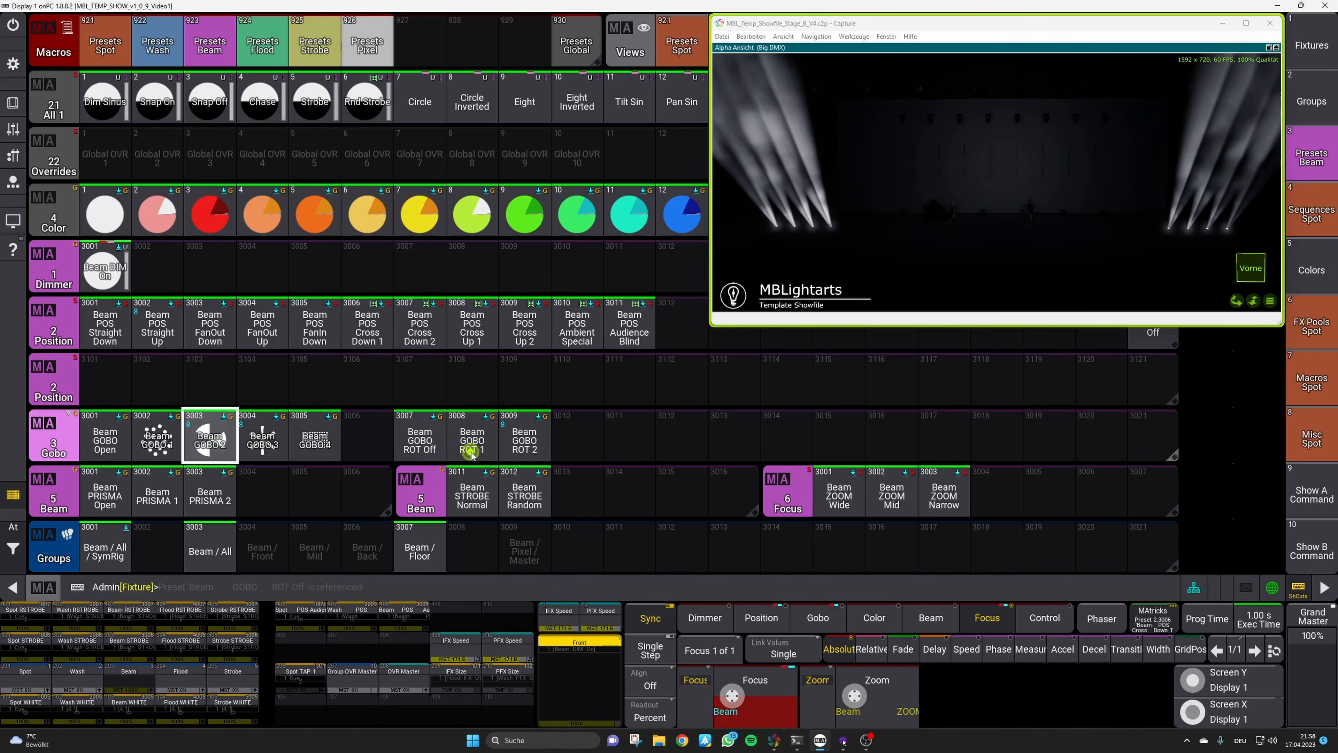
{"action": "left_click", "coordinate": [471, 442]}
{"action": "left_click", "coordinate": [519, 444]}
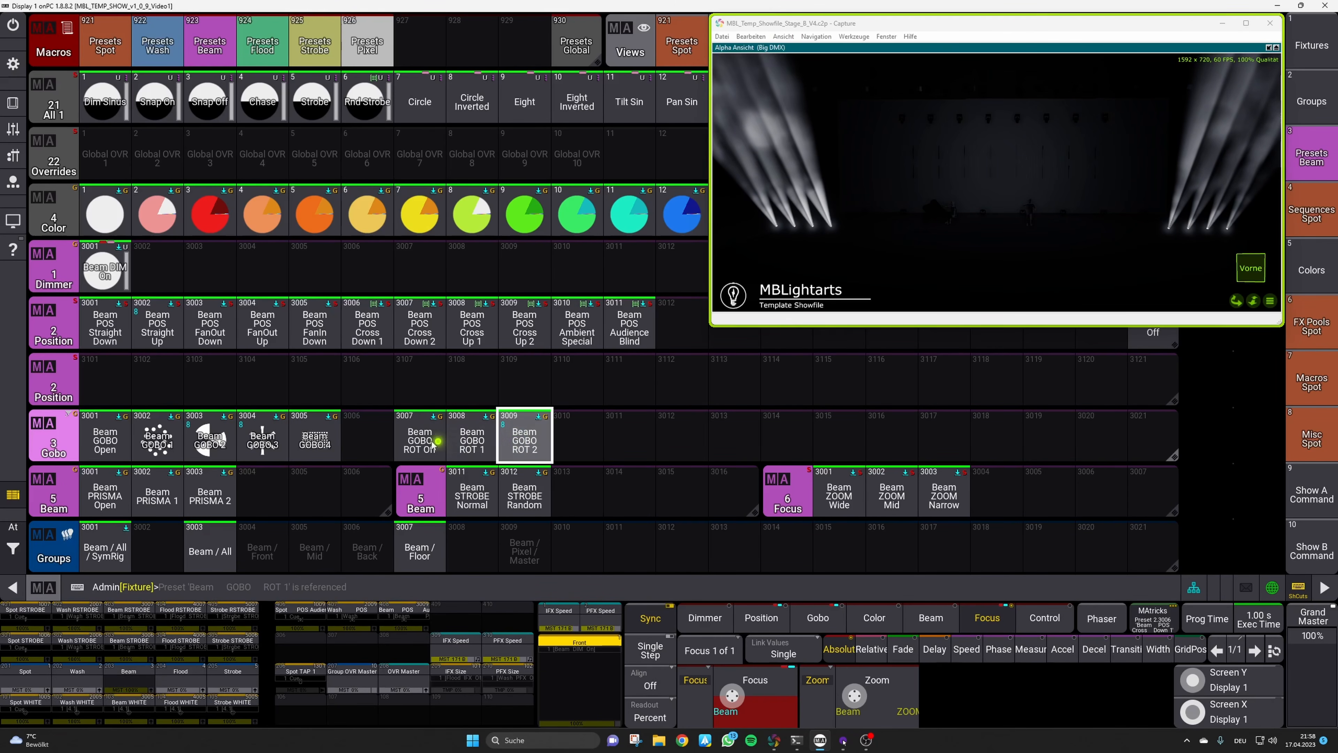
Stop the gobo rotation with Beam GOBO ROT Off and reset the fixtures to Beam GOBO Open
{"action": "left_click", "coordinate": [408, 443]}
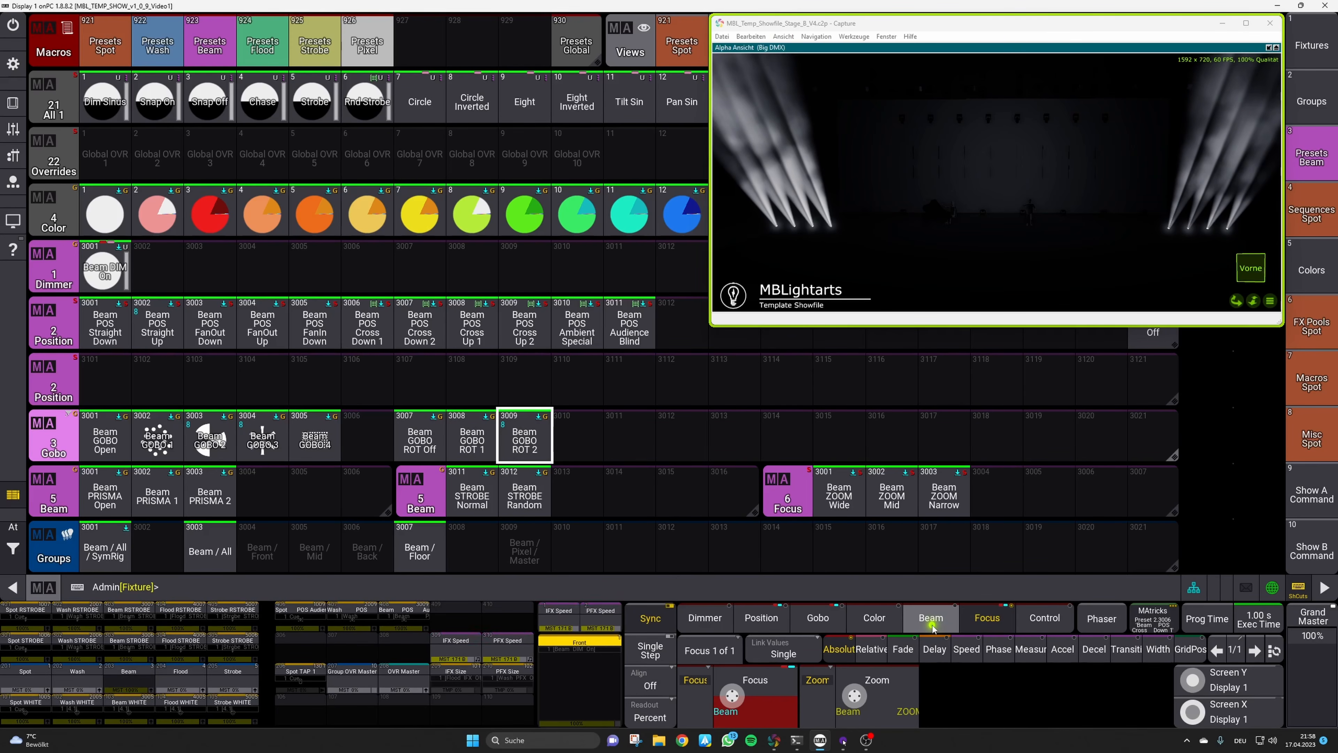
{"action": "left_click", "coordinate": [421, 449]}
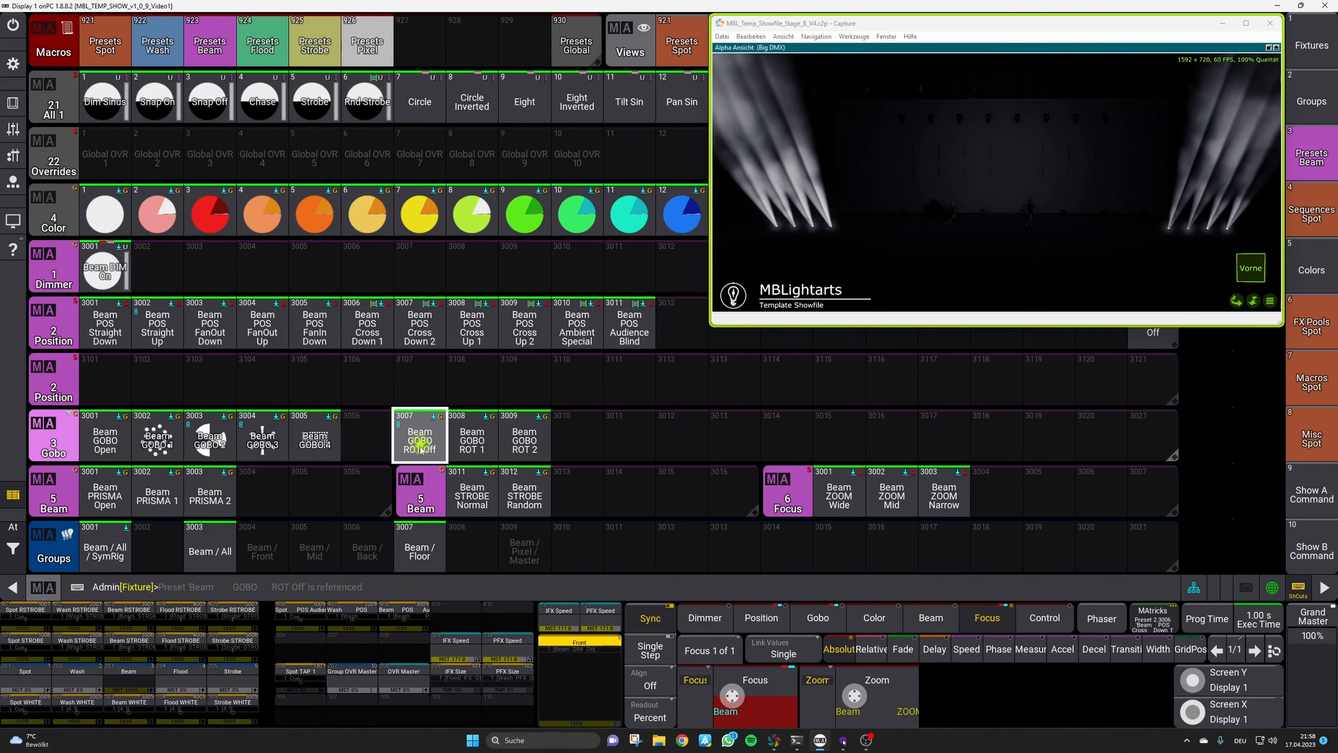
{"action": "left_click", "coordinate": [105, 442]}
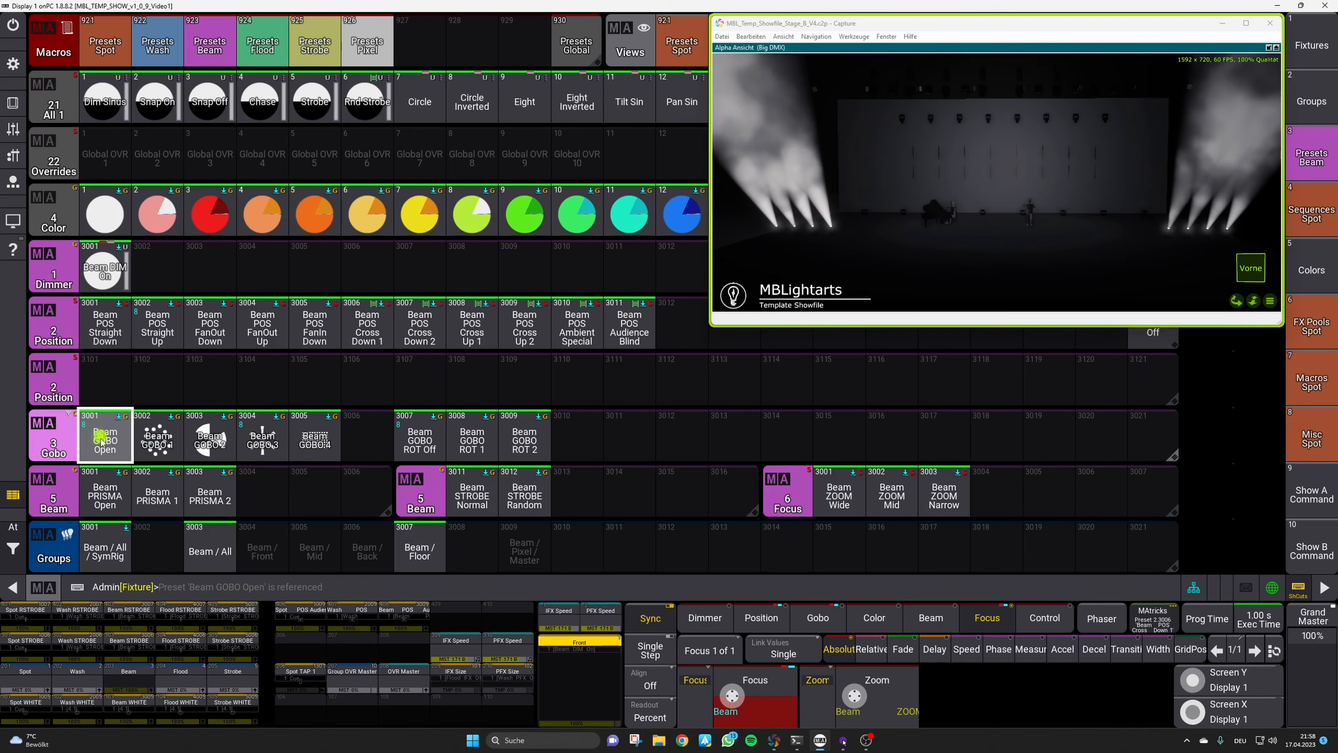
Test the beam prism presets PRISMA 1 and PRISMA 2, and return the fixtures to PRISMA Open
{"action": "left_click", "coordinate": [145, 509]}
{"action": "left_click", "coordinate": [219, 504]}
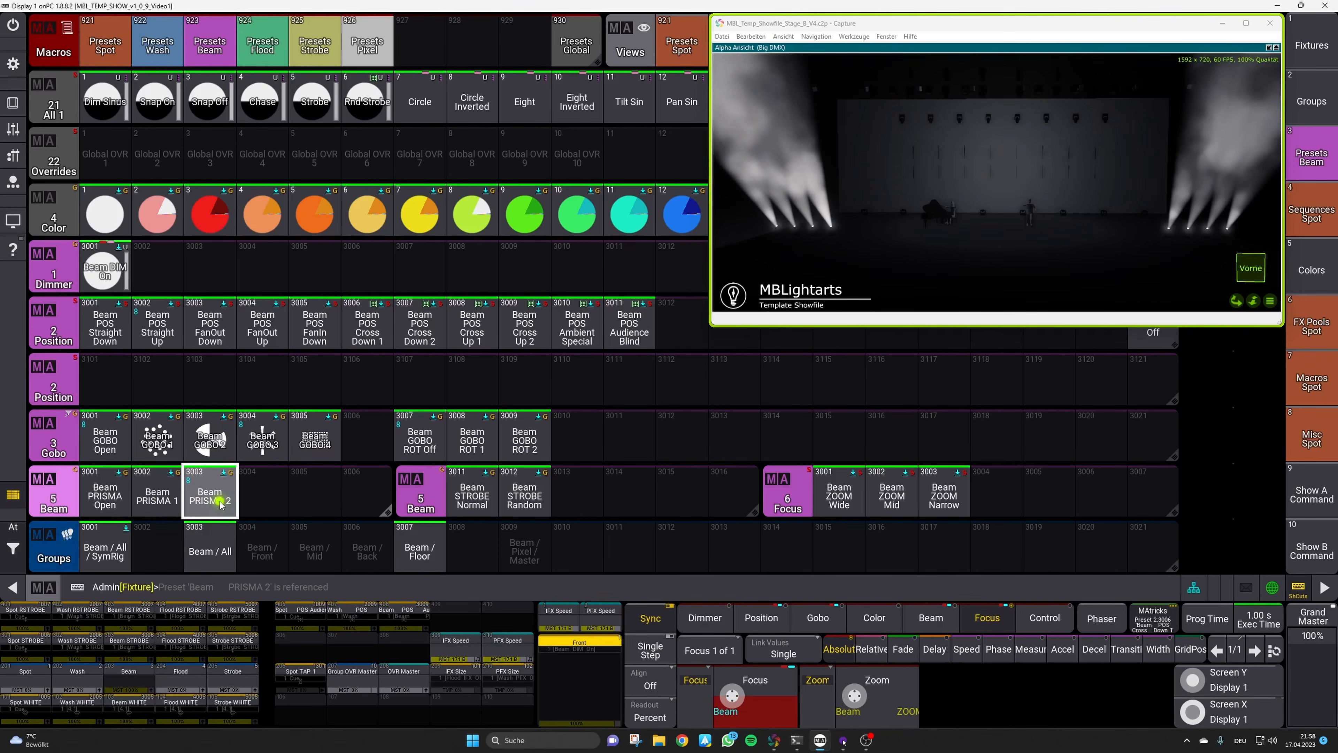
{"action": "left_click", "coordinate": [93, 501]}
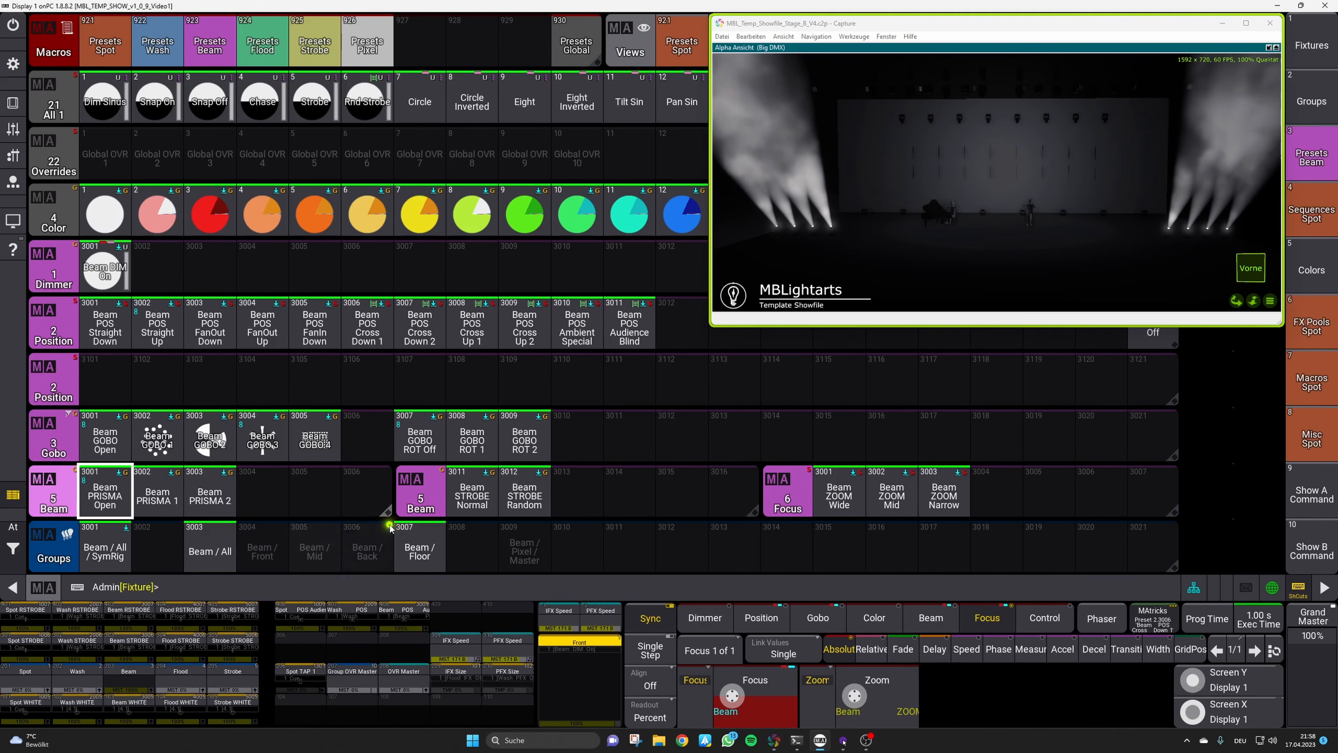
Test the Beam STROBE Normal and Beam STROBE Random presets on the selected fixtures
{"action": "left_click", "coordinate": [473, 502]}
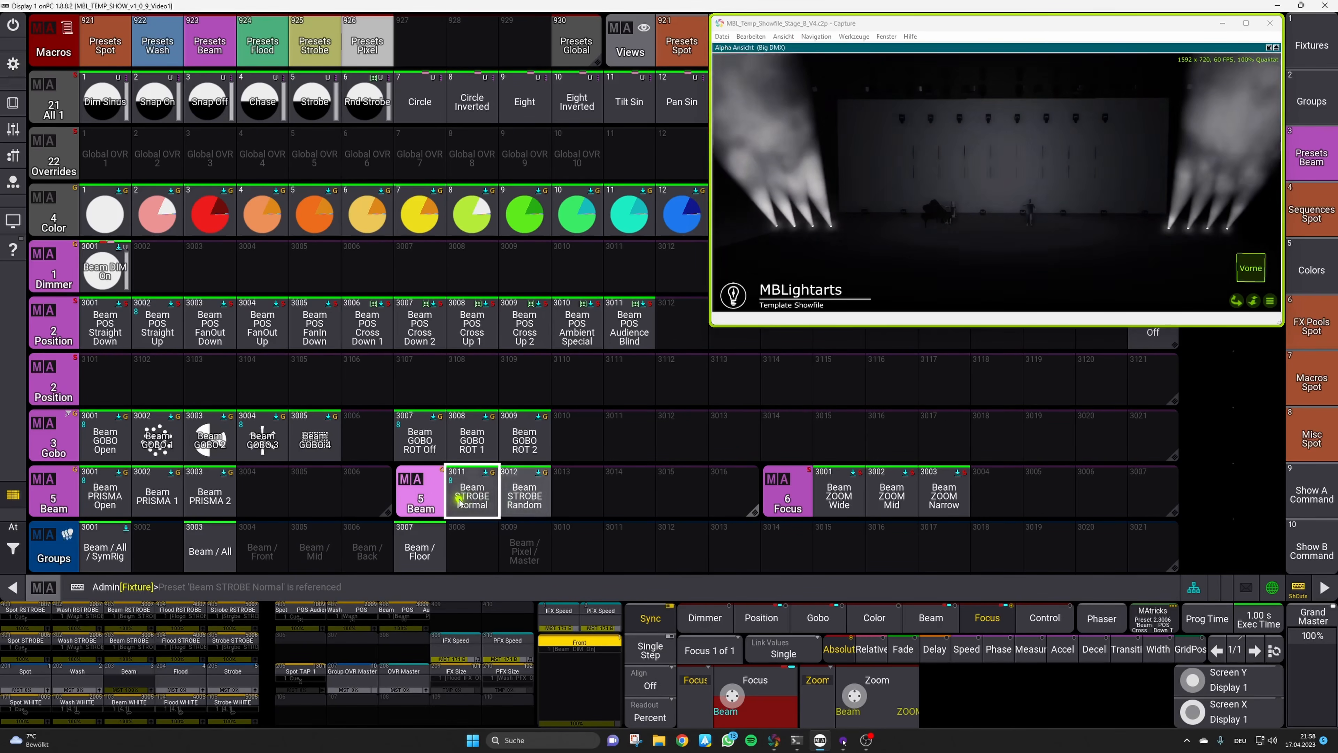
{"action": "left_click", "coordinate": [529, 496]}
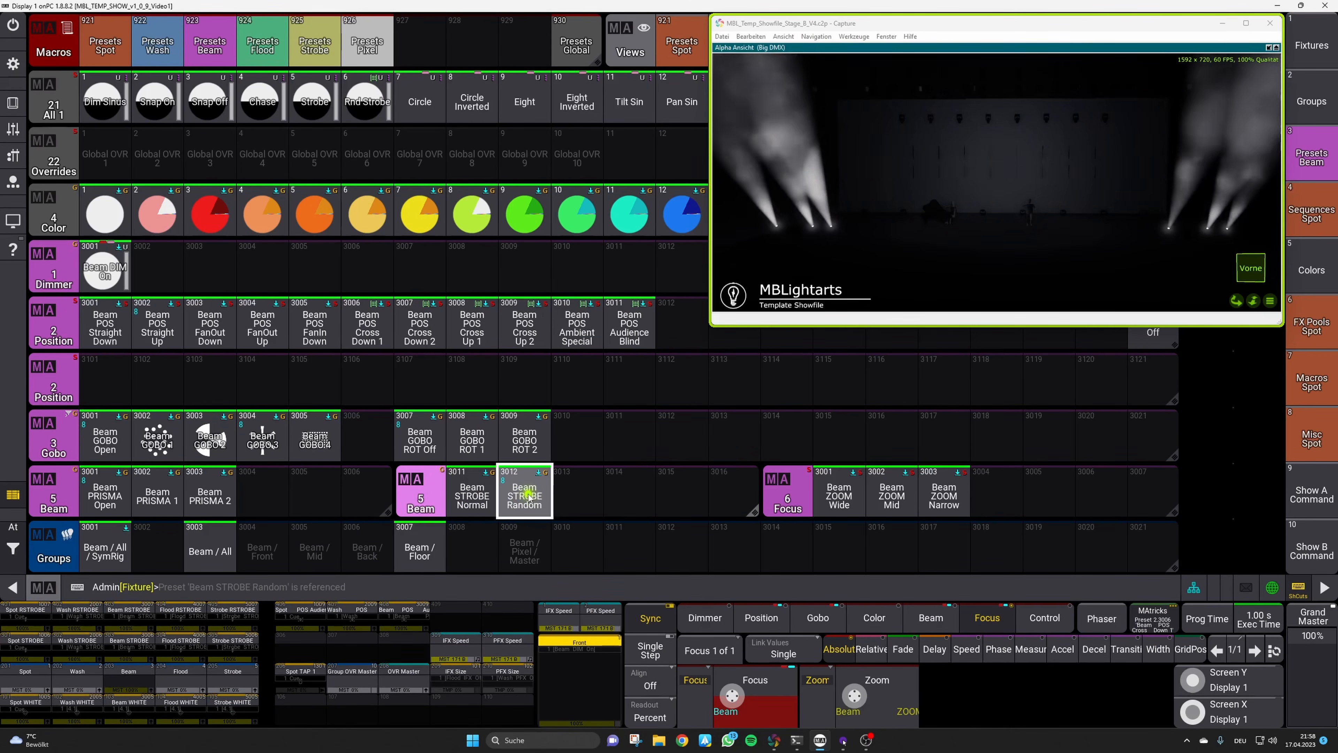
{"action": "left_click", "coordinate": [469, 504]}
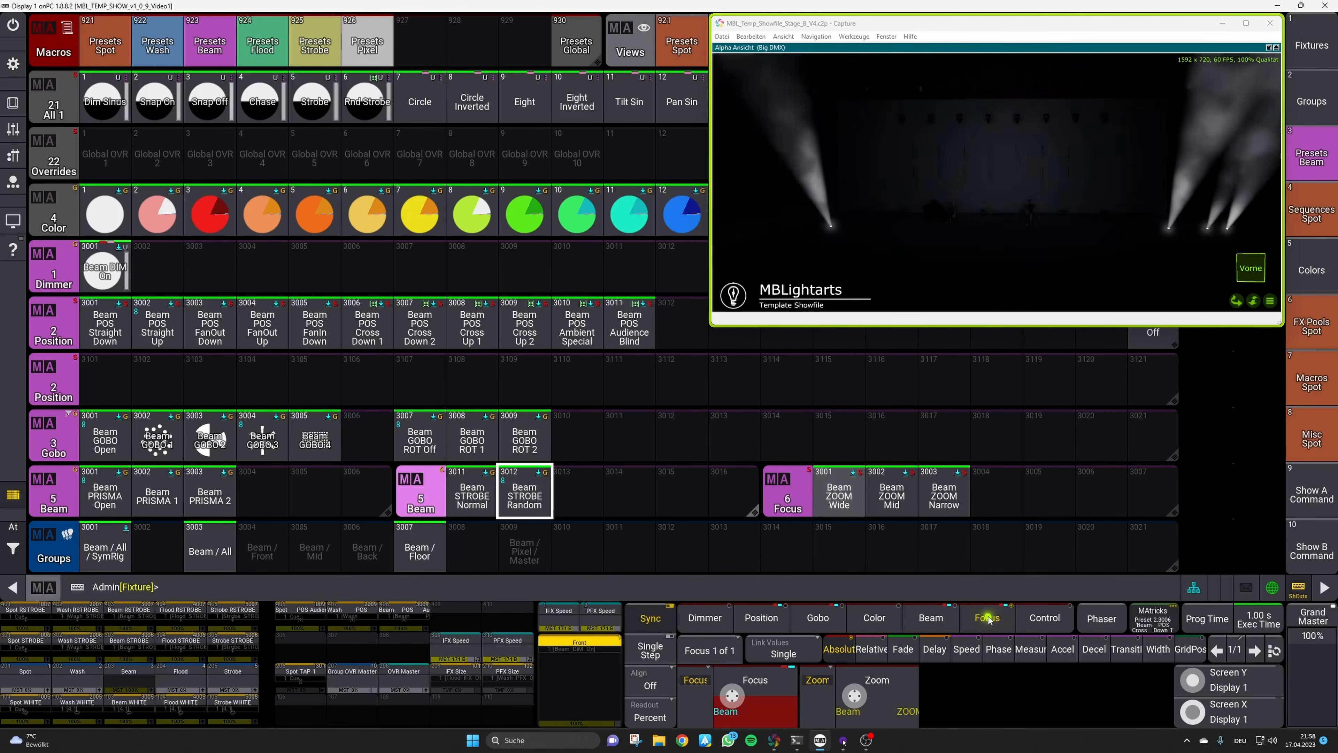
Set the beam fixtures' Sh1 shutter attribute to 100 open
{"action": "left_click", "coordinate": [931, 617]}
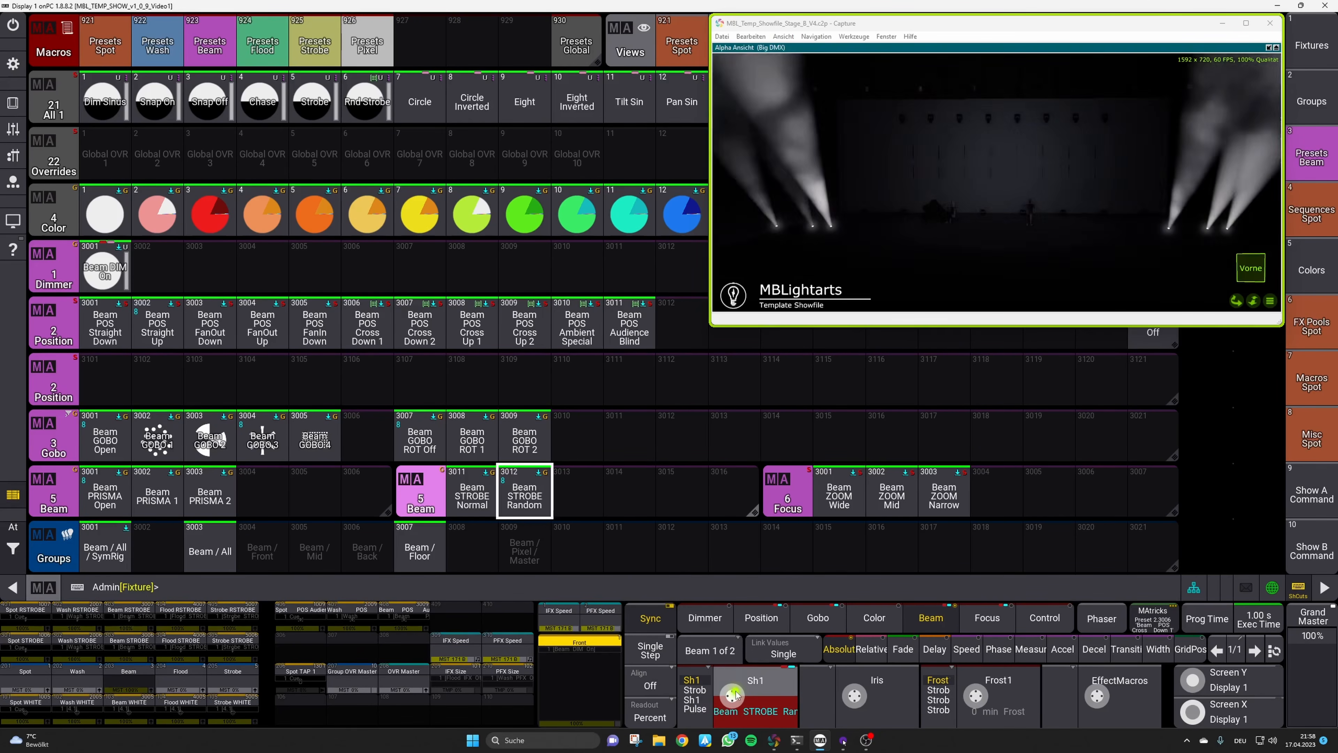
{"action": "left_click_drag", "start_coordinate": [723, 701], "coordinate": [668, 688]}
{"action": "left_click_drag", "start_coordinate": [795, 682], "coordinate": [740, 740]}
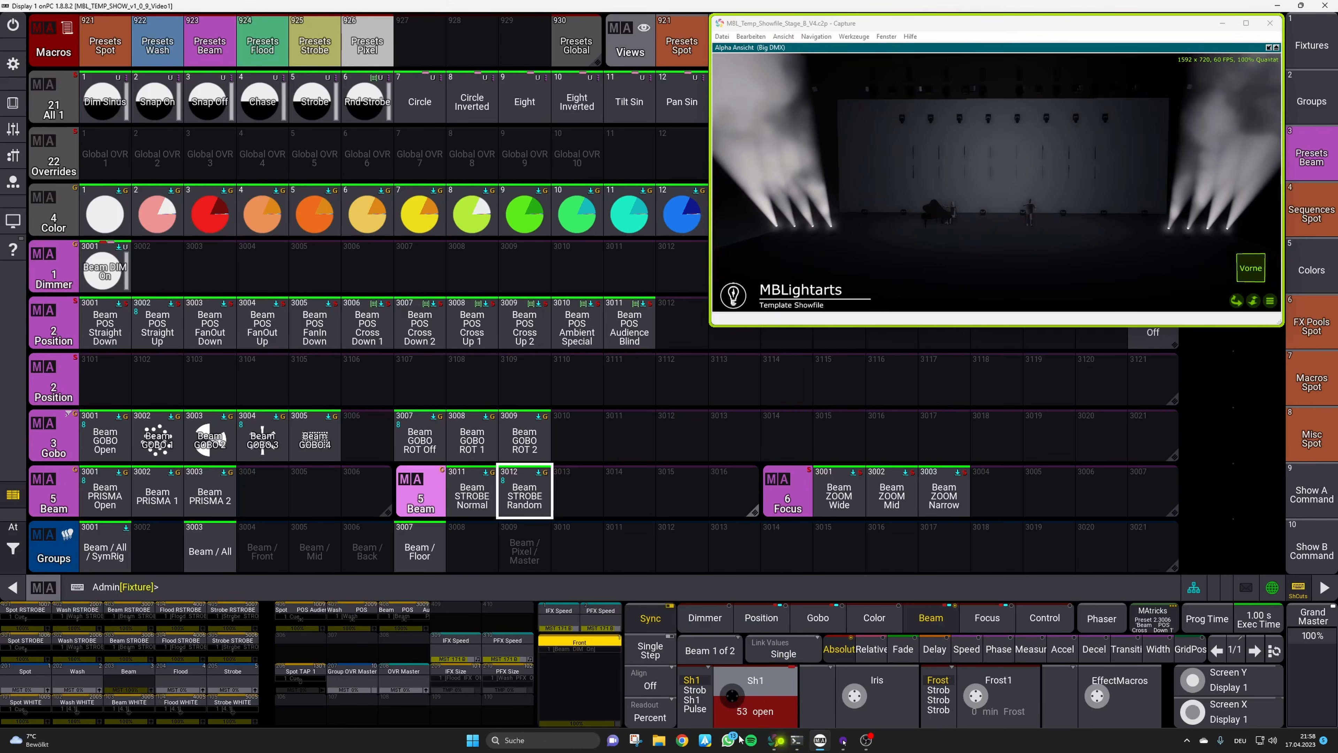
Test the beam zoom presets Wide, Mid and Narrow, and return the fixtures to Beam ZOOM Wide
{"action": "left_click", "coordinate": [855, 497]}
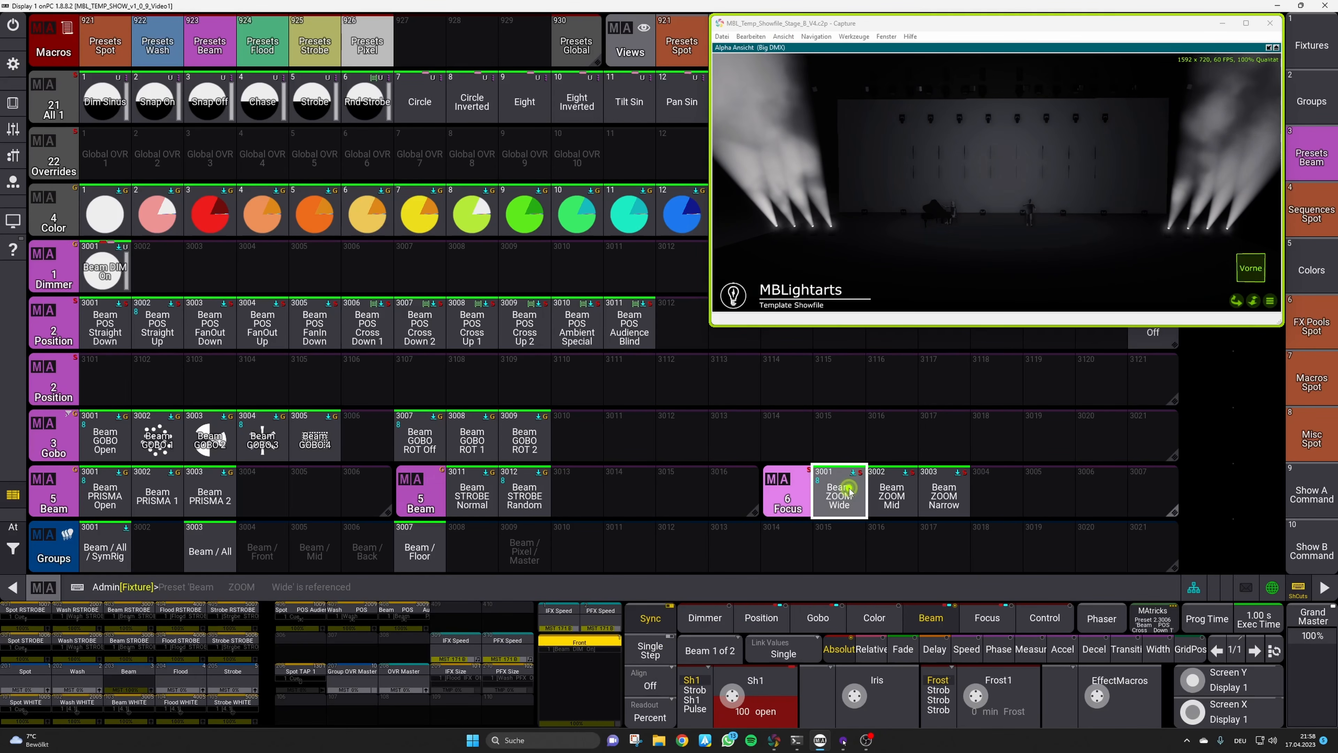
{"action": "left_click", "coordinate": [887, 500]}
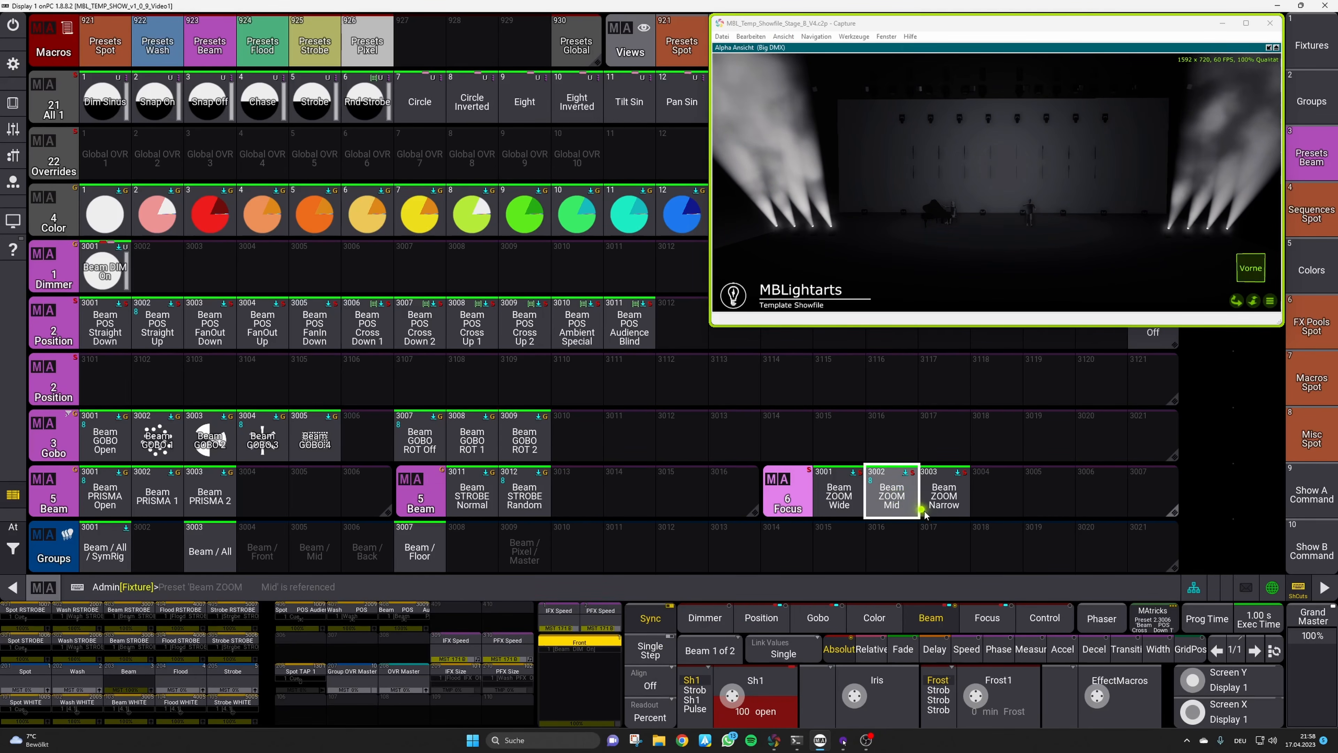
{"action": "left_click", "coordinate": [947, 499]}
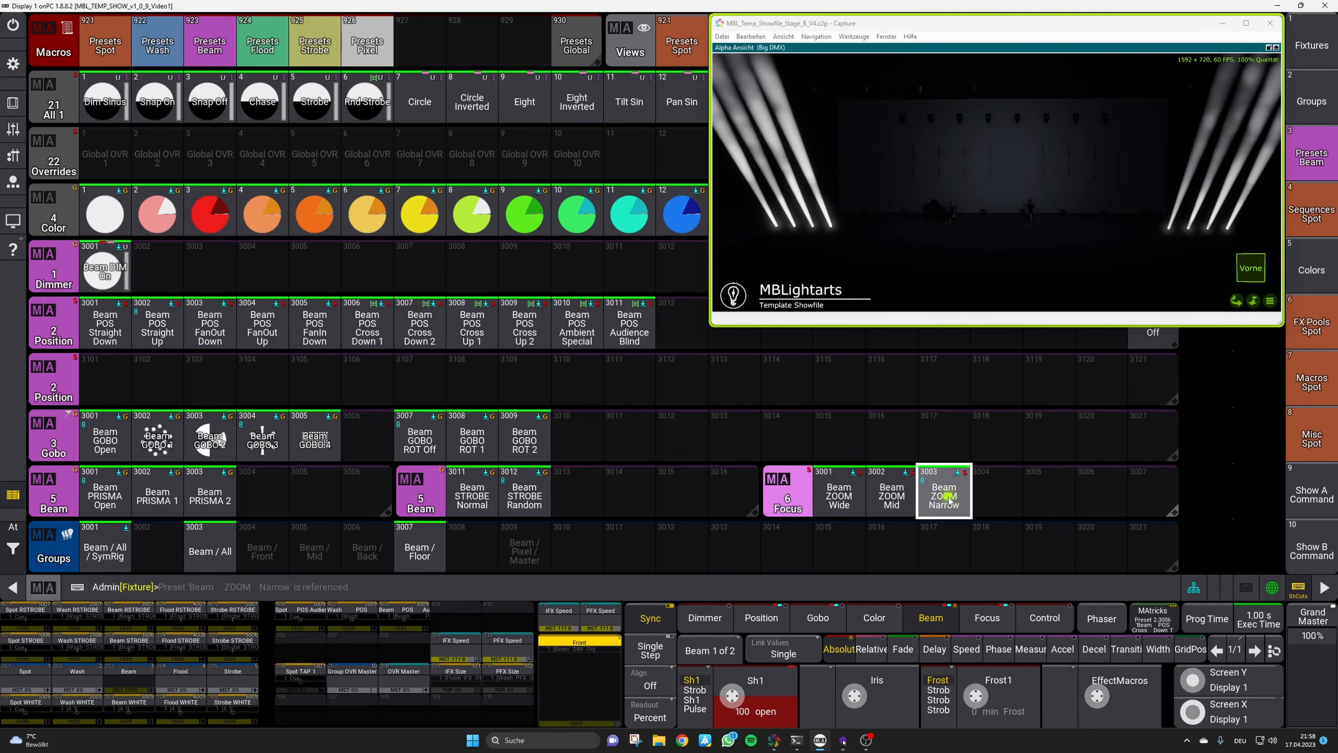
{"action": "left_click", "coordinate": [898, 504]}
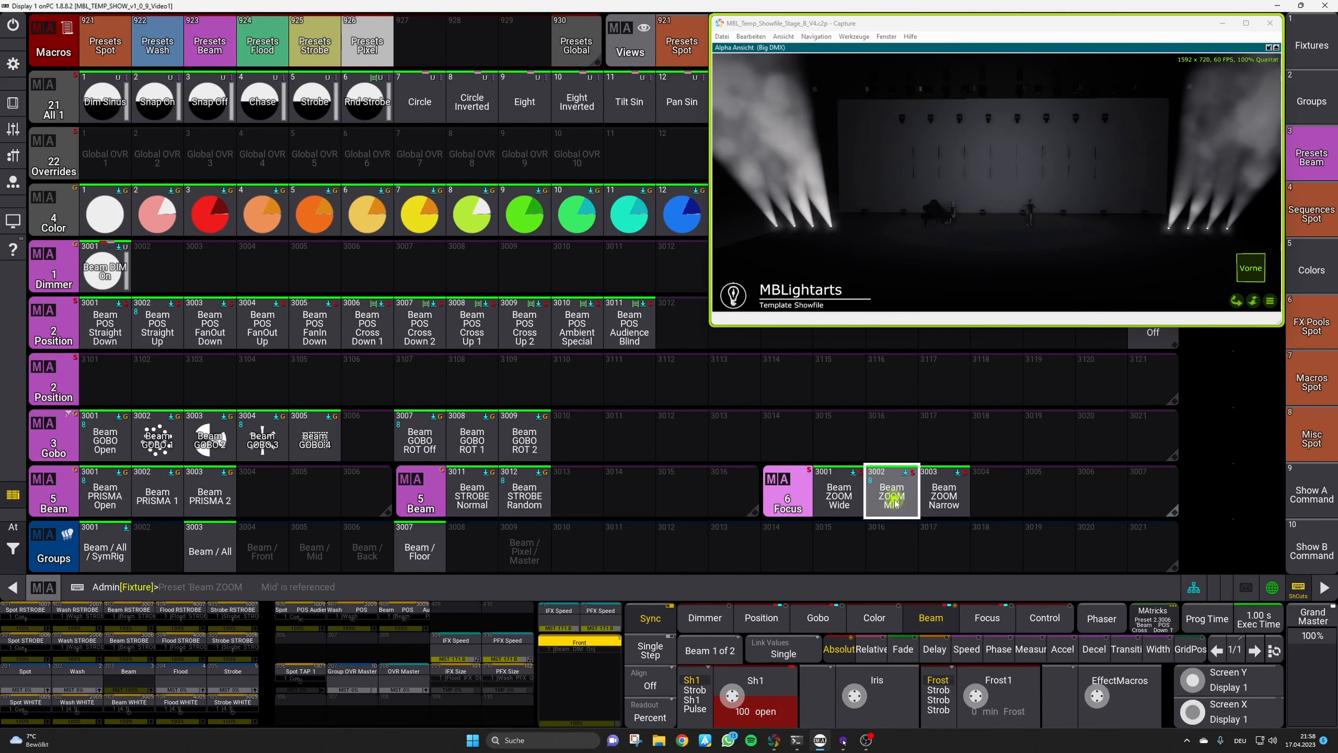
{"action": "left_click", "coordinate": [842, 496]}
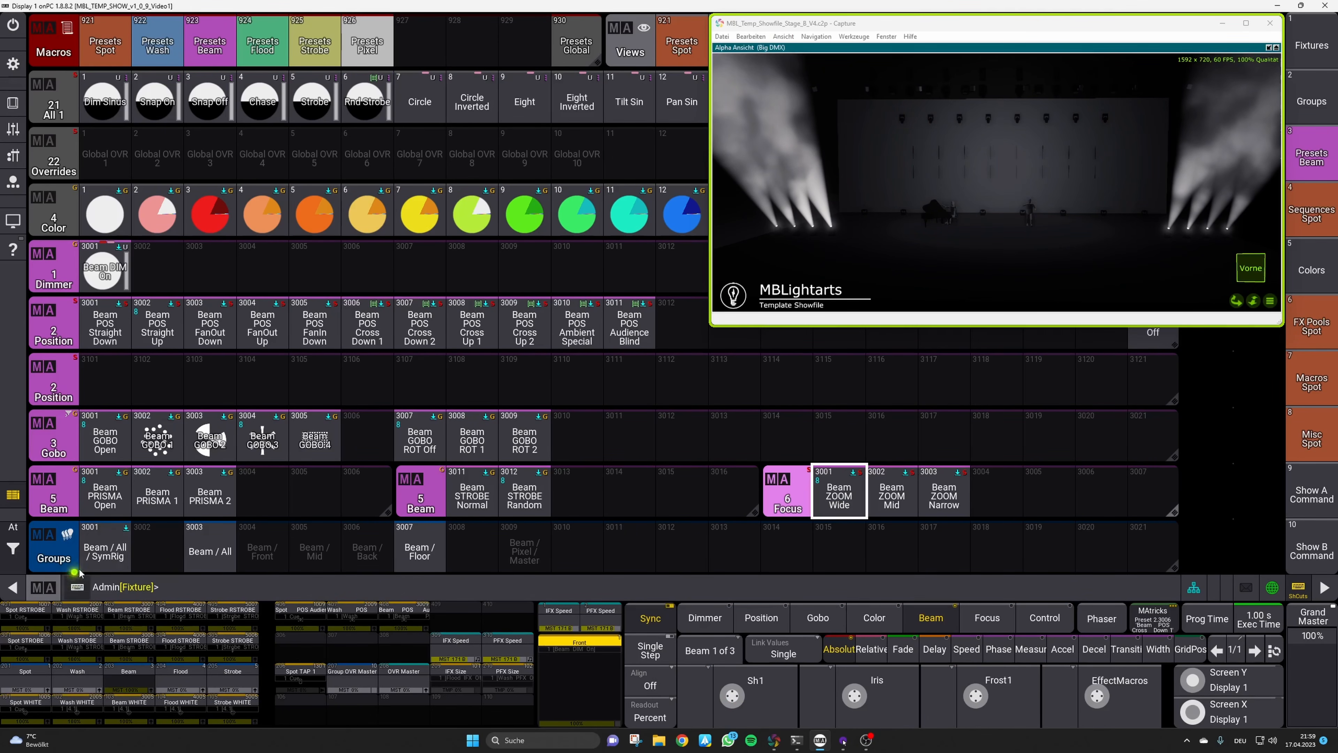
Set Zoom to 0 narrow for the Beam / All / SymRig group and overwrite the Beam ZOOM Narrow preset with it
{"action": "left_click", "coordinate": [104, 550]}
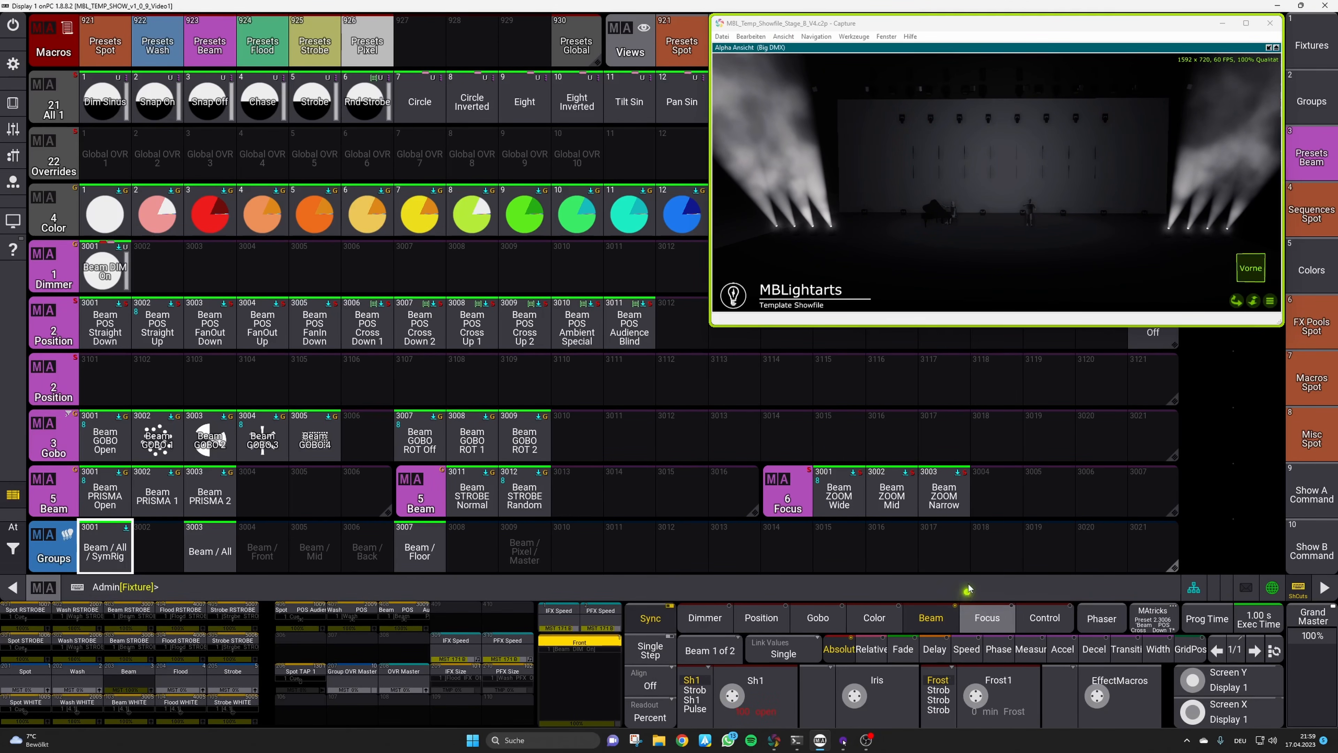
{"action": "left_click", "coordinate": [1000, 621]}
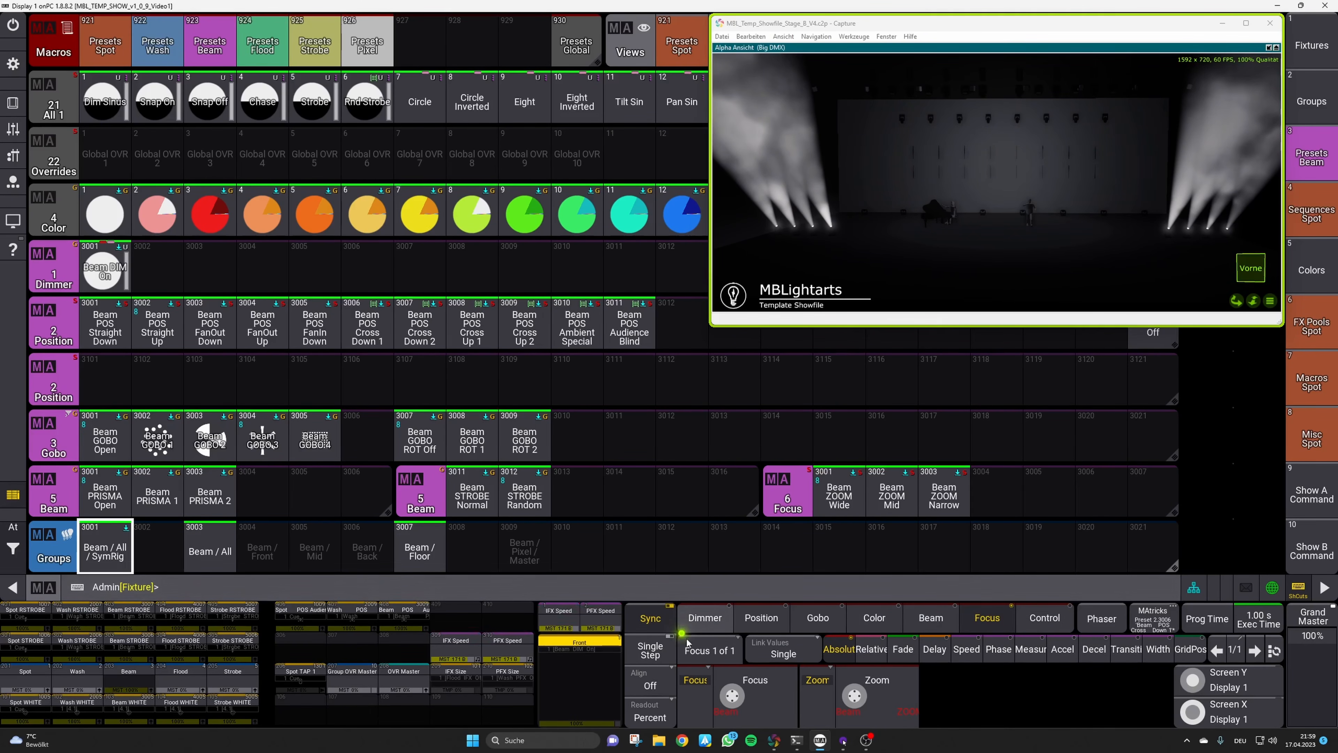
{"action": "left_click_drag", "start_coordinate": [855, 691], "coordinate": [854, 660]}
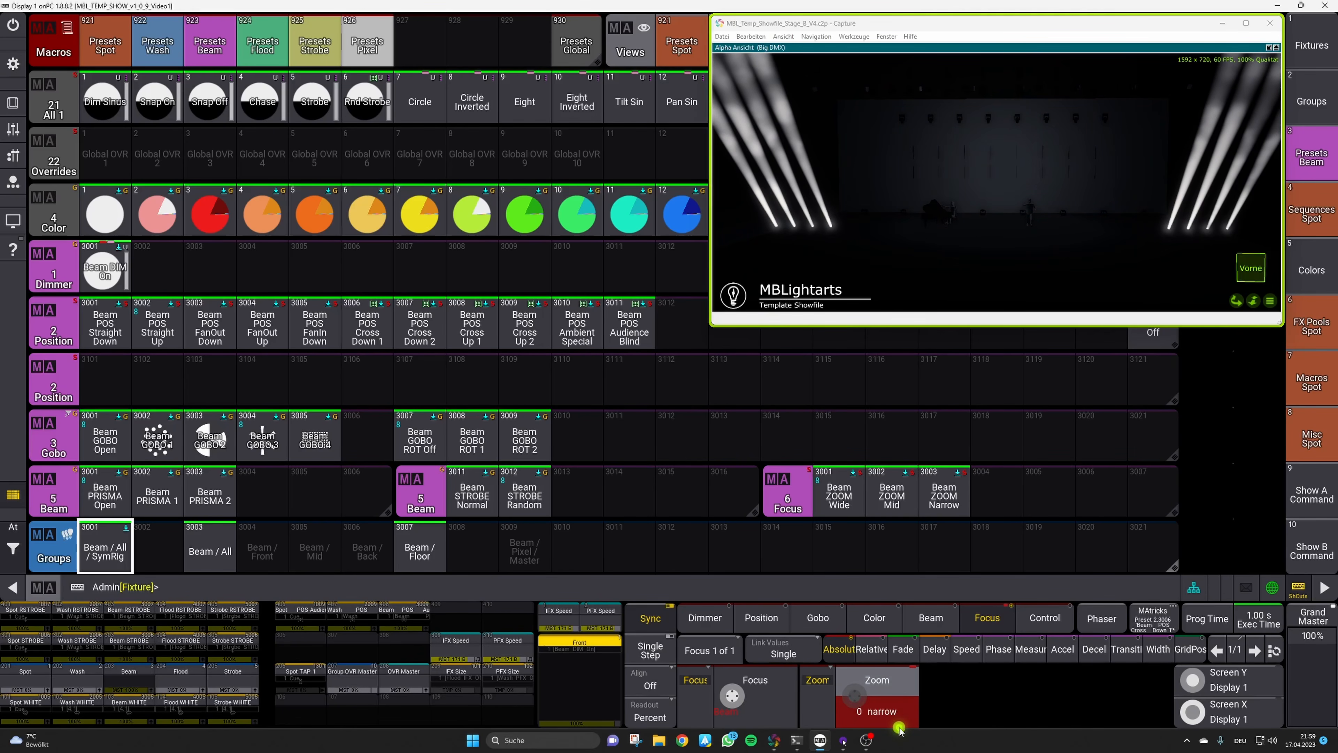
{"action": "key", "text": "s"}
{"action": "left_click", "coordinate": [944, 493]}
{"action": "left_click", "coordinate": [992, 612]}
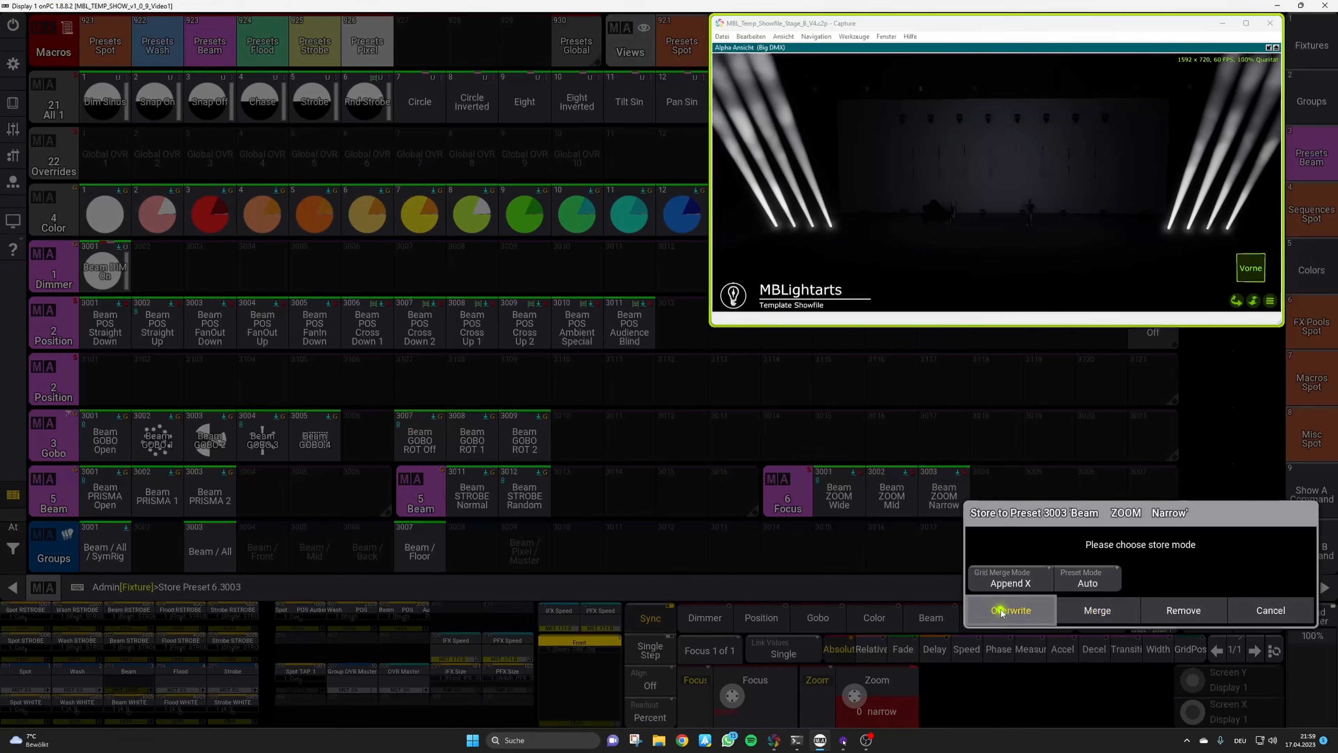
Set the beam fixtures' Zoom to 50 and overwrite the Beam ZOOM Mid preset with it
{"action": "left_click_drag", "start_coordinate": [854, 695], "coordinate": [832, 668]}
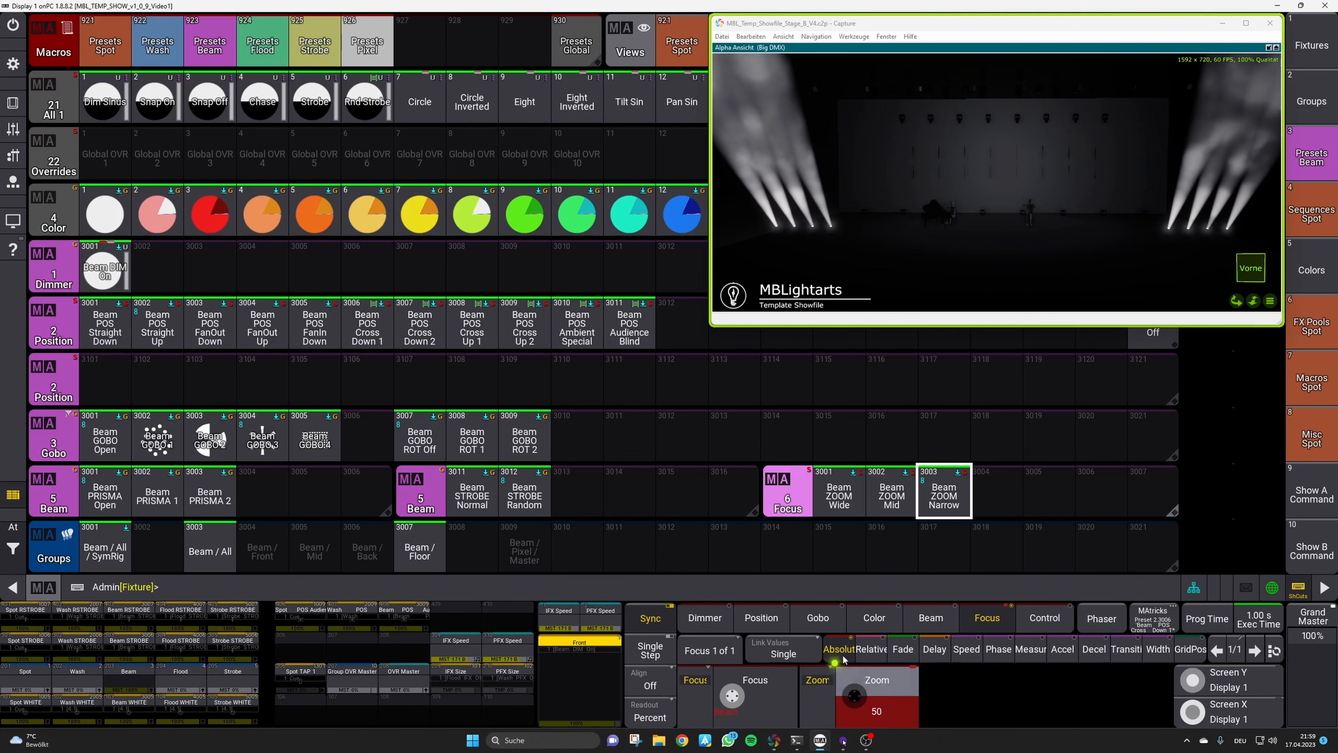
{"action": "key", "text": "s"}
{"action": "left_click", "coordinate": [891, 493]}
{"action": "left_click", "coordinate": [993, 612]}
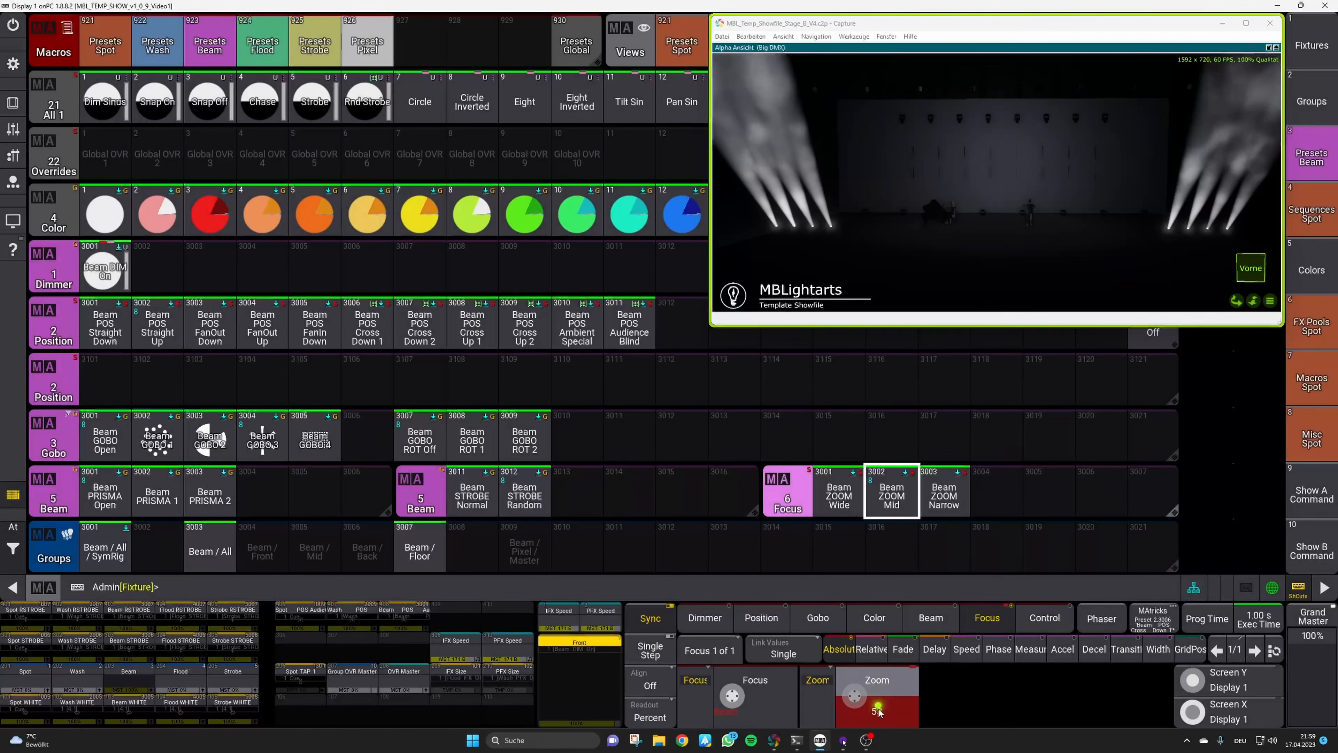
Set the beam fixtures' Zoom to 100 wide, overwrite the Beam ZOOM Wide preset, and clear the programmer
{"action": "left_click_drag", "start_coordinate": [879, 712], "coordinate": [871, 740]}
{"action": "key", "text": "s"}
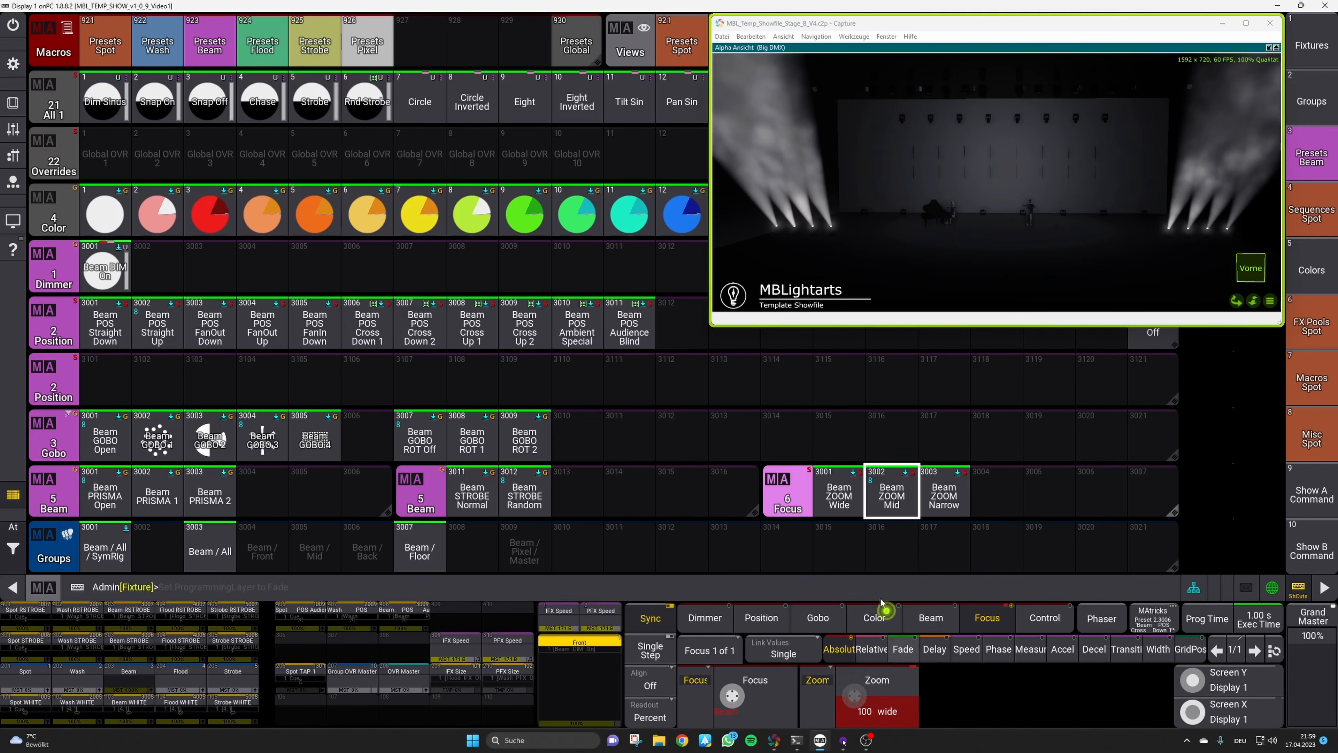
{"action": "left_click", "coordinate": [839, 493]}
{"action": "left_click", "coordinate": [897, 621]}
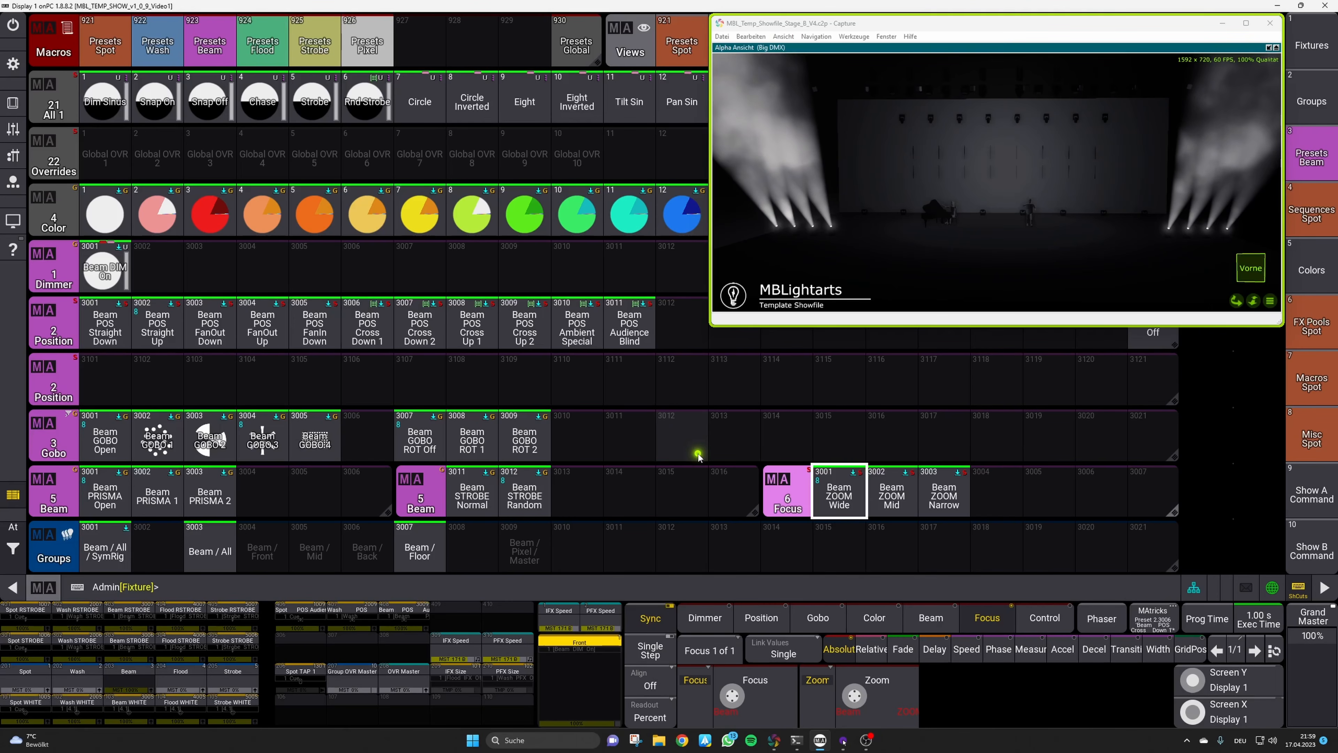
{"action": "key", "text": "BackSpace"}
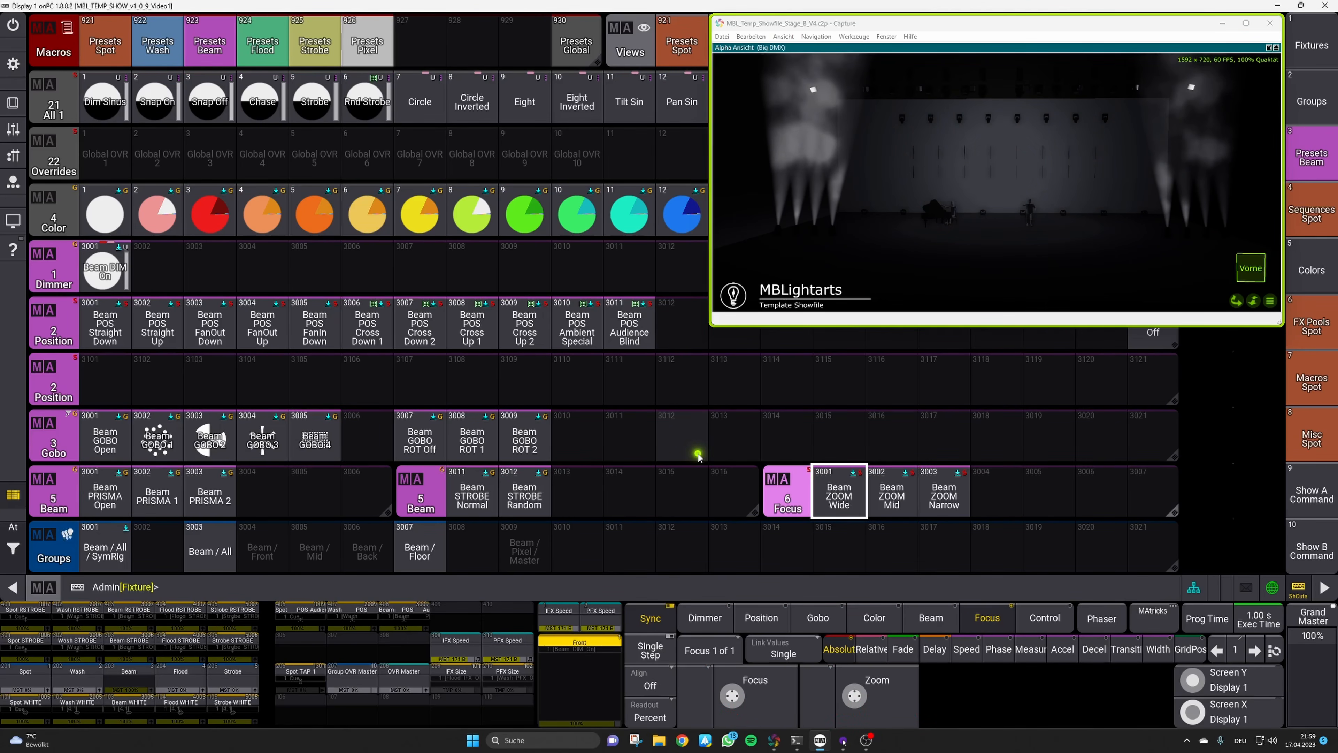
Switch to the flood presets, lower the Beam master to 0% and raise the Flood master to 100%
{"action": "left_click", "coordinate": [261, 43]}
{"action": "left_click", "coordinate": [13, 155]}
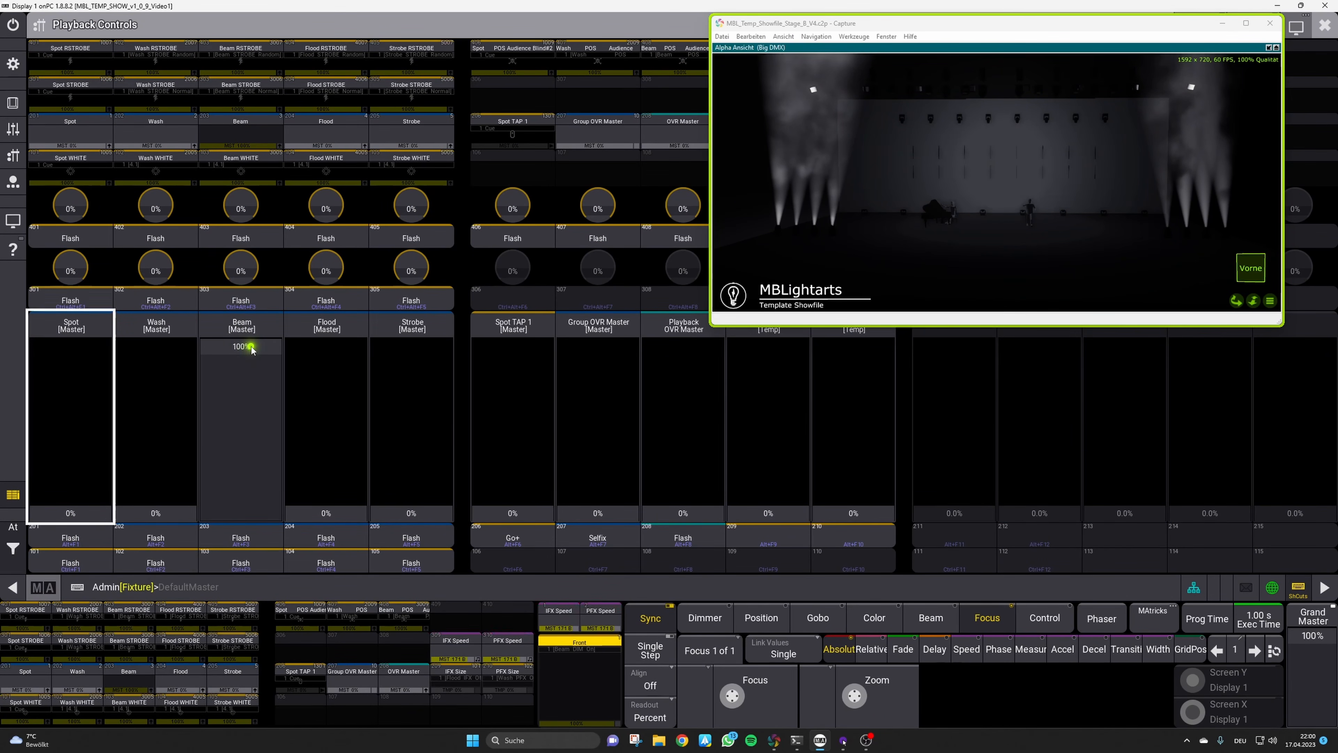
{"action": "left_click_drag", "start_coordinate": [253, 350], "coordinate": [401, 282]}
{"action": "left_click", "coordinate": [1326, 28]}
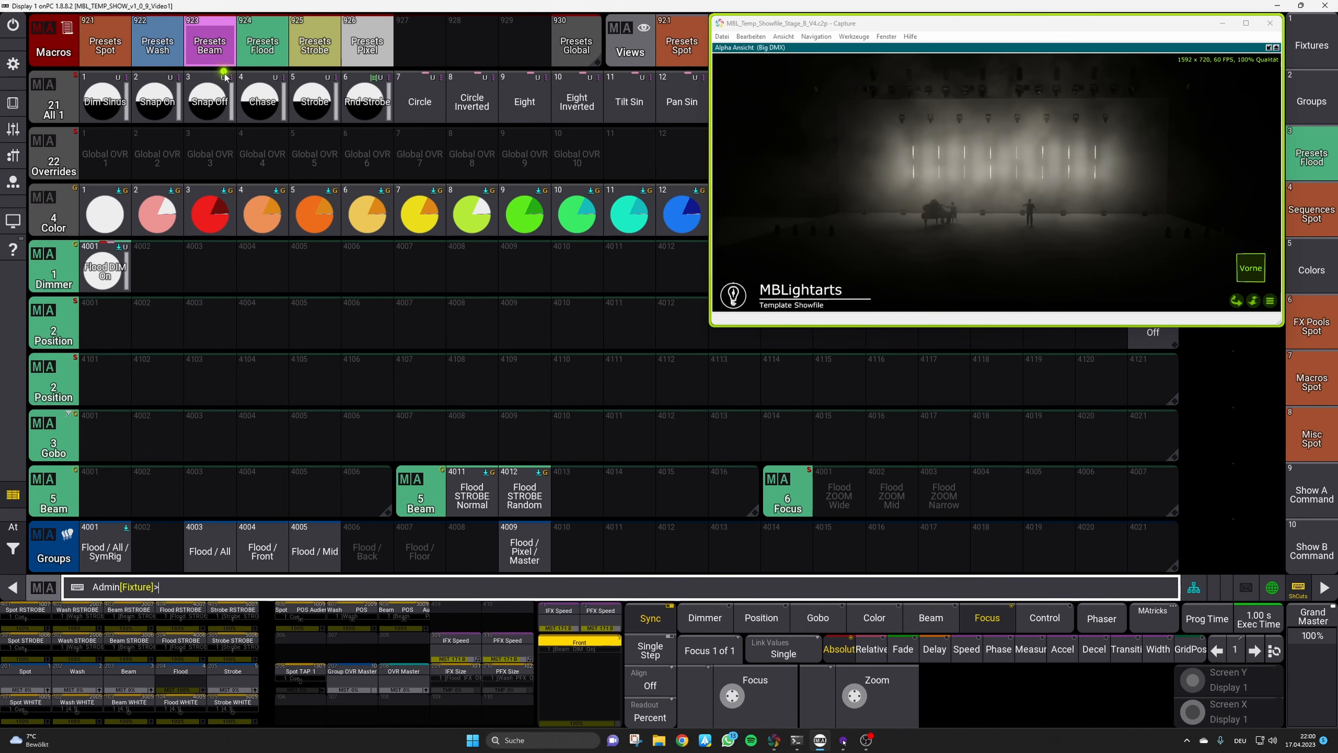
{"action": "left_click", "coordinate": [380, 79]}
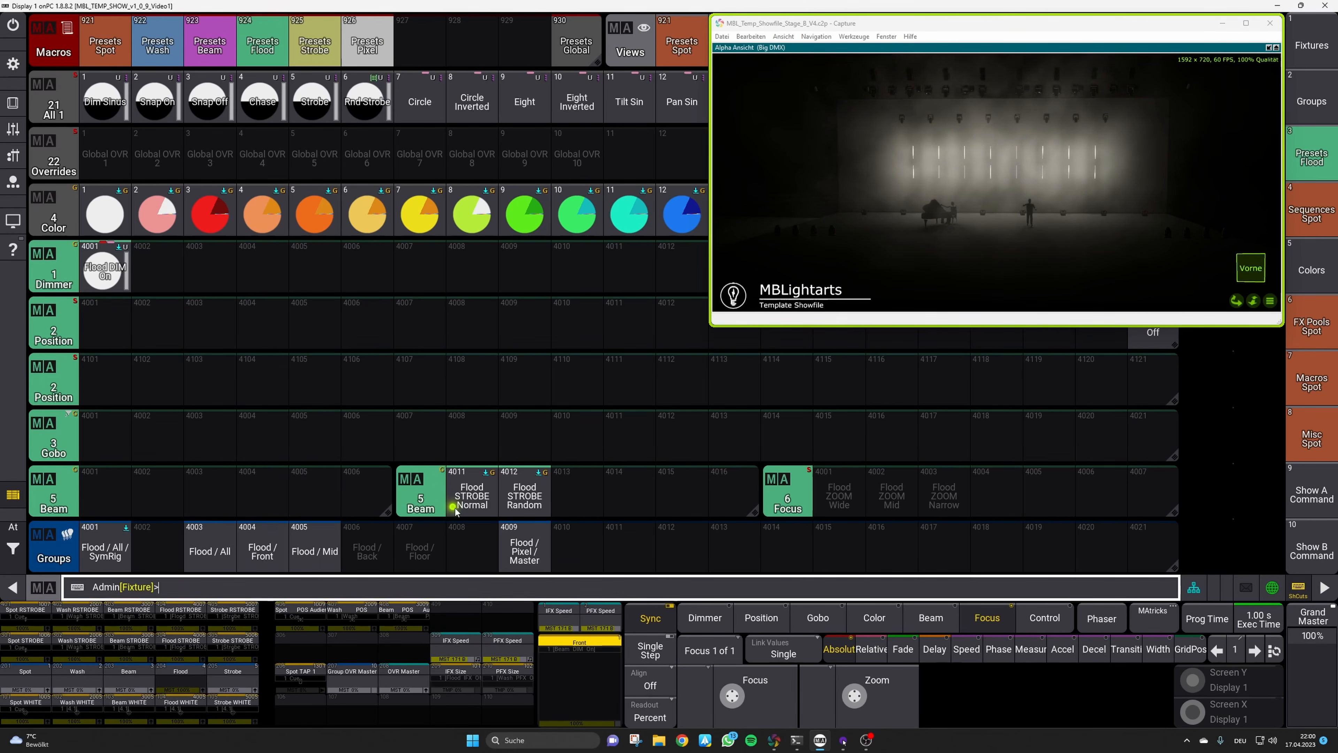
Test the Flood STROBE Normal and Flood STROBE Random presets on the Flood / All / SymRig group
{"action": "left_click", "coordinate": [477, 500]}
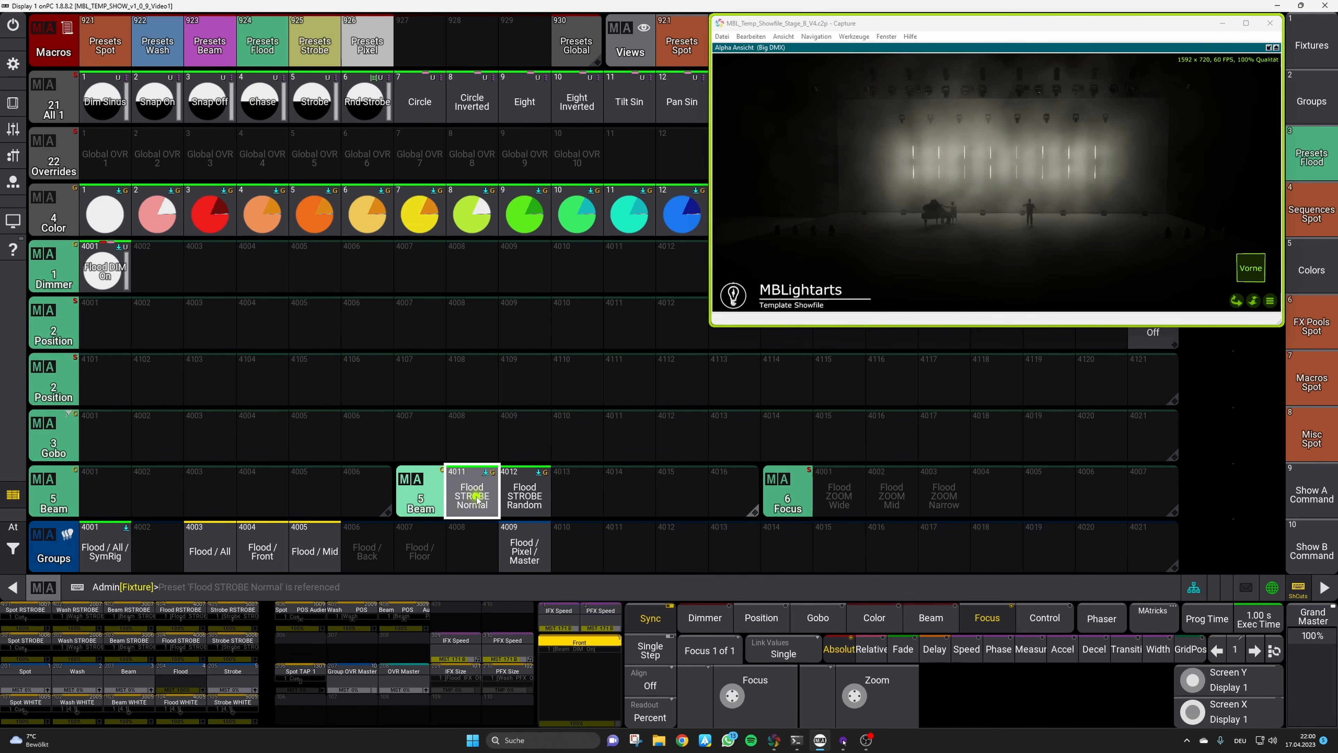
{"action": "left_click", "coordinate": [106, 548]}
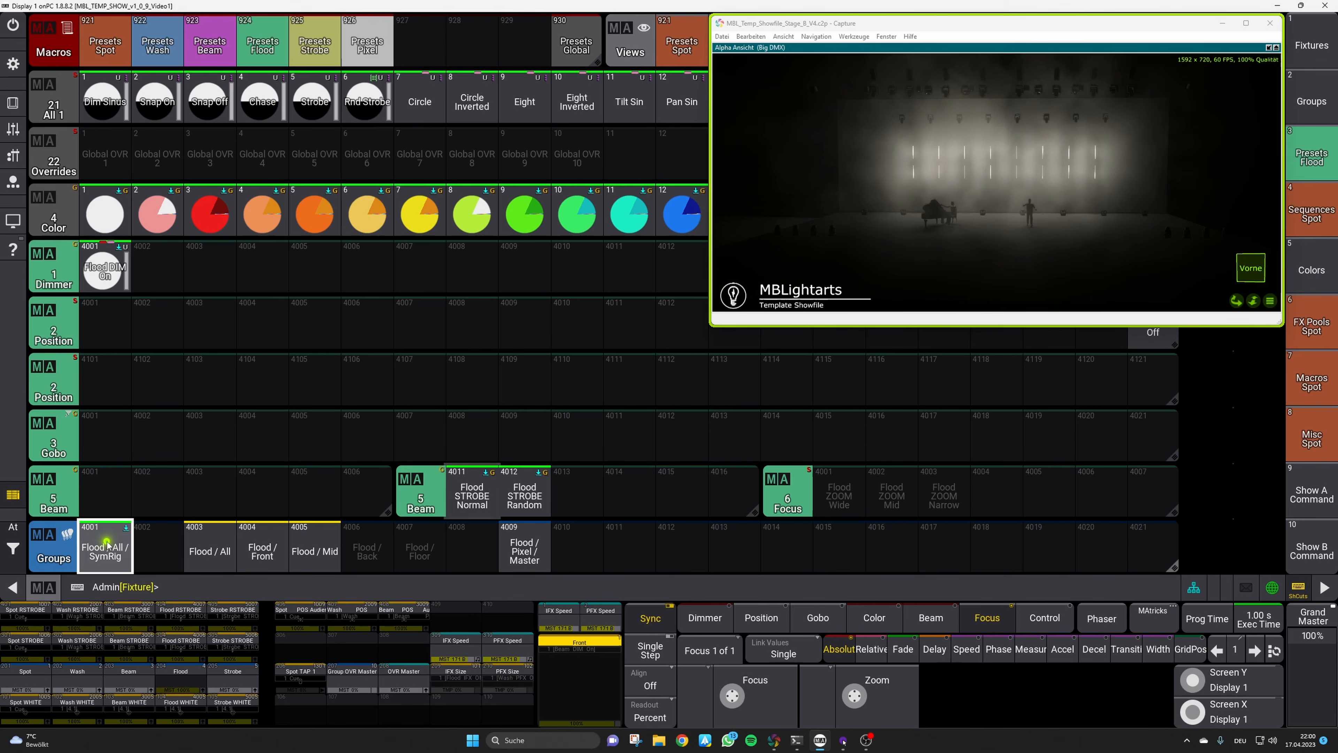
{"action": "left_click", "coordinate": [473, 504]}
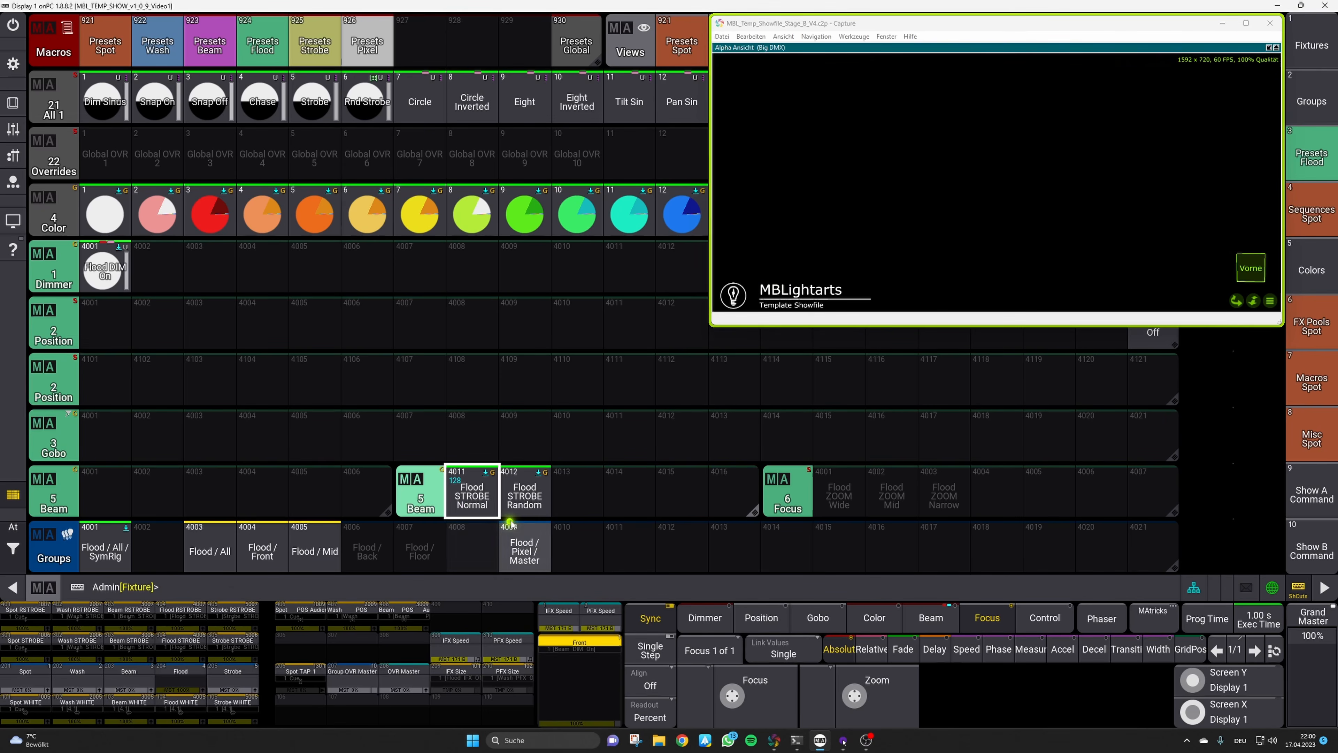
{"action": "left_click", "coordinate": [531, 501]}
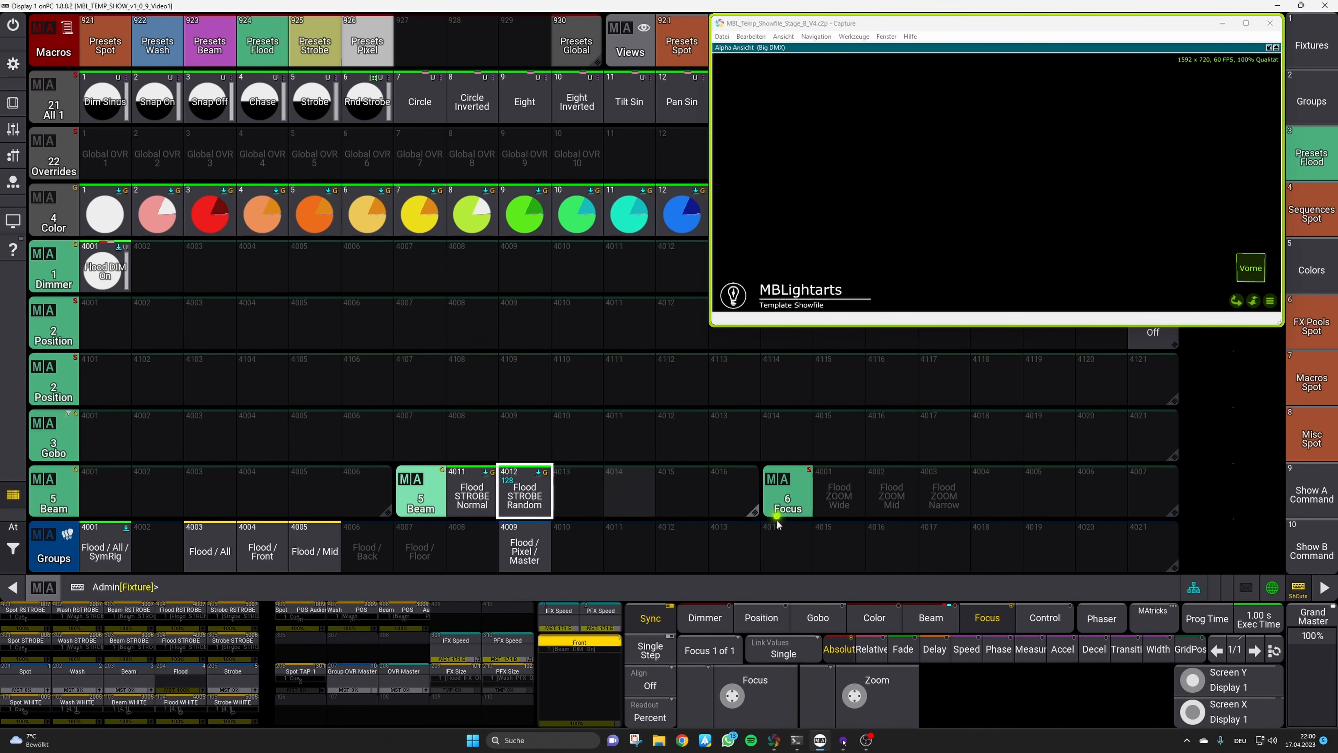
{"action": "left_click", "coordinate": [905, 508]}
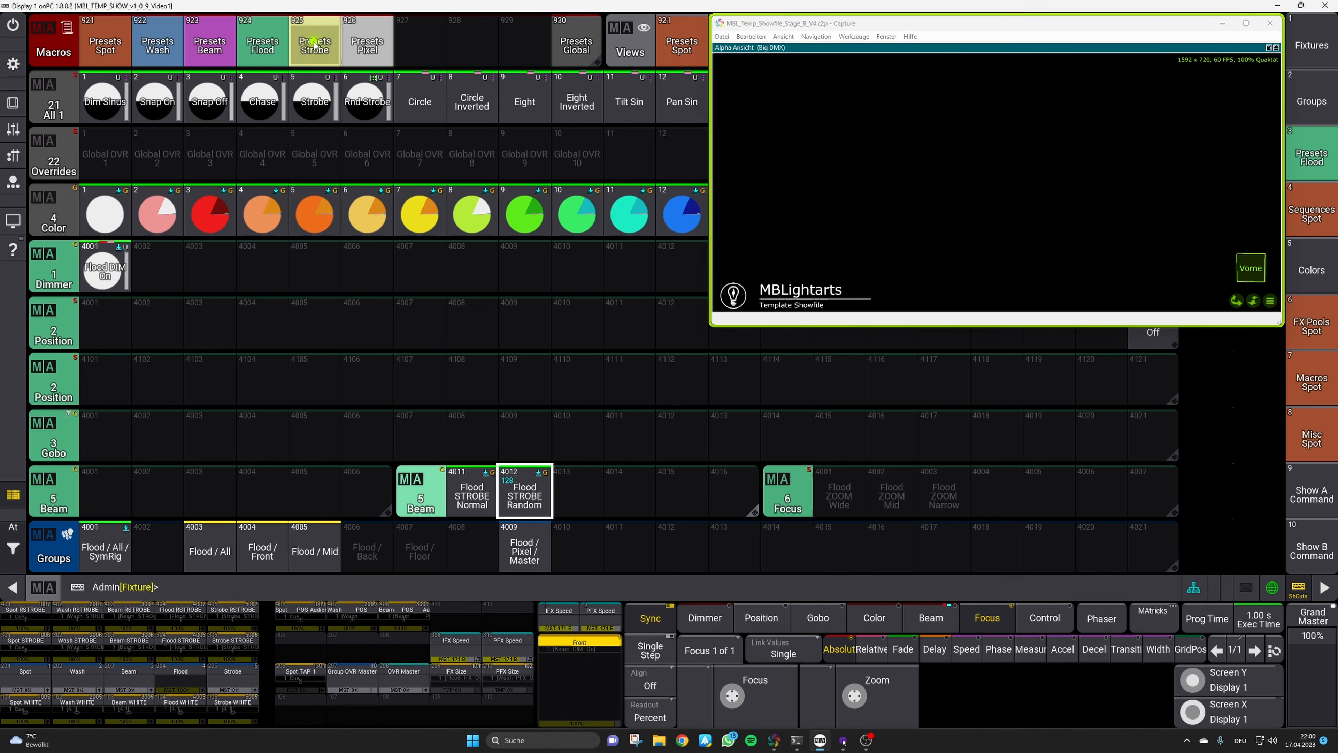
Switch to the strobe presets, lower the Flood master to 0% and raise the Strobe master to 100%
{"action": "left_click", "coordinate": [304, 59]}
{"action": "left_click", "coordinate": [14, 156]}
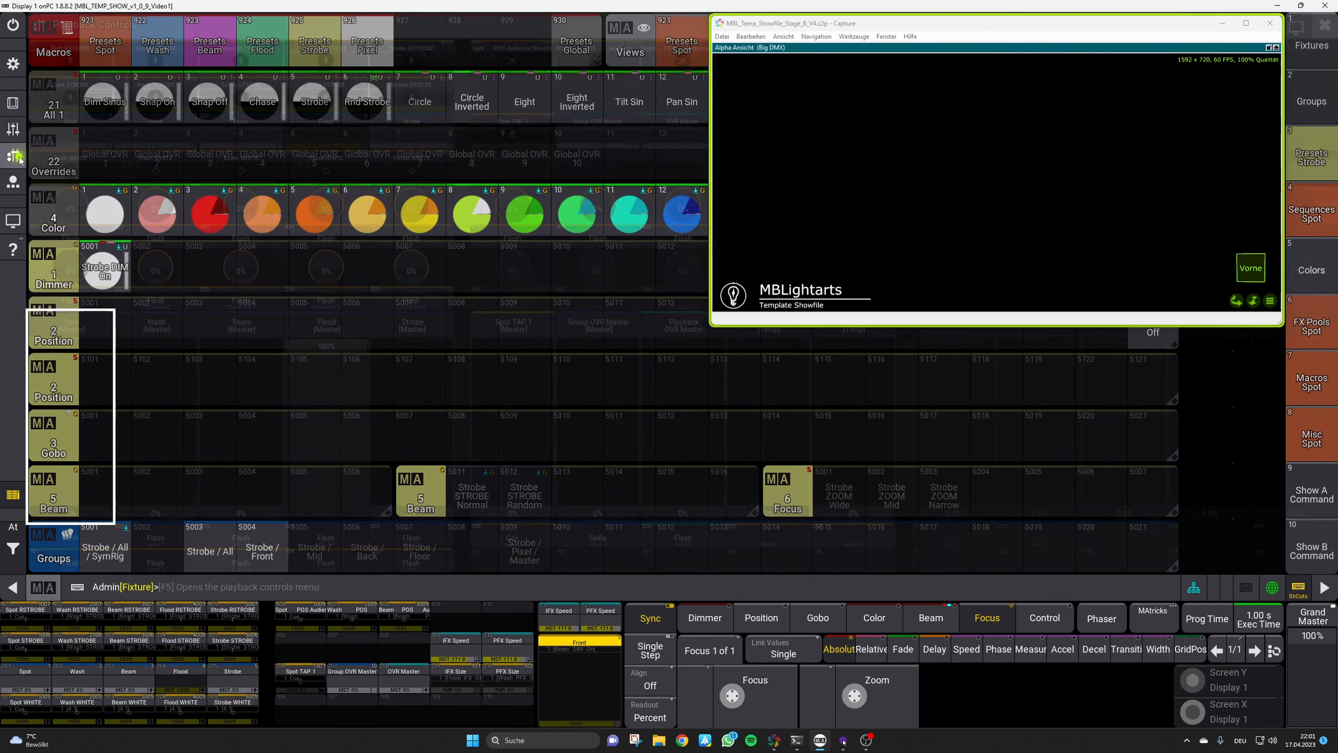
{"action": "left_click_drag", "start_coordinate": [316, 343], "coordinate": [322, 569]}
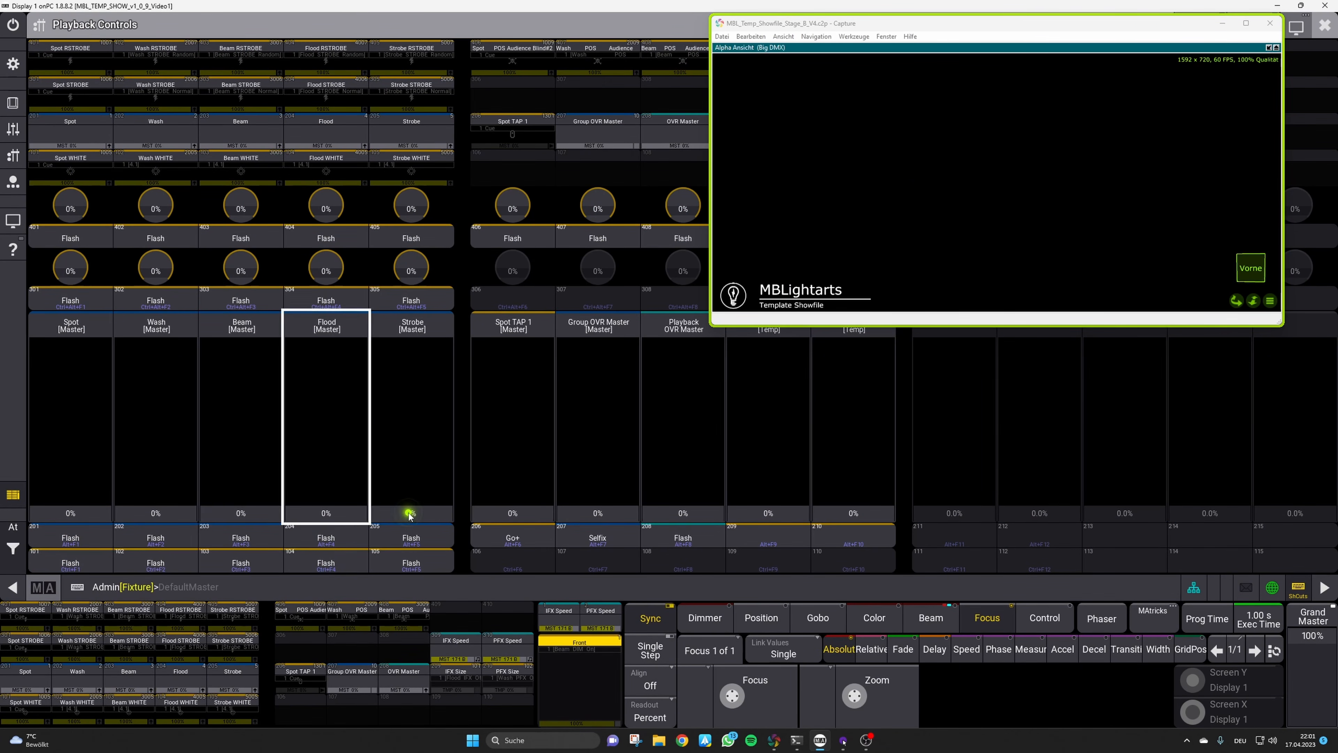
{"action": "left_click_drag", "start_coordinate": [410, 514], "coordinate": [396, 353]}
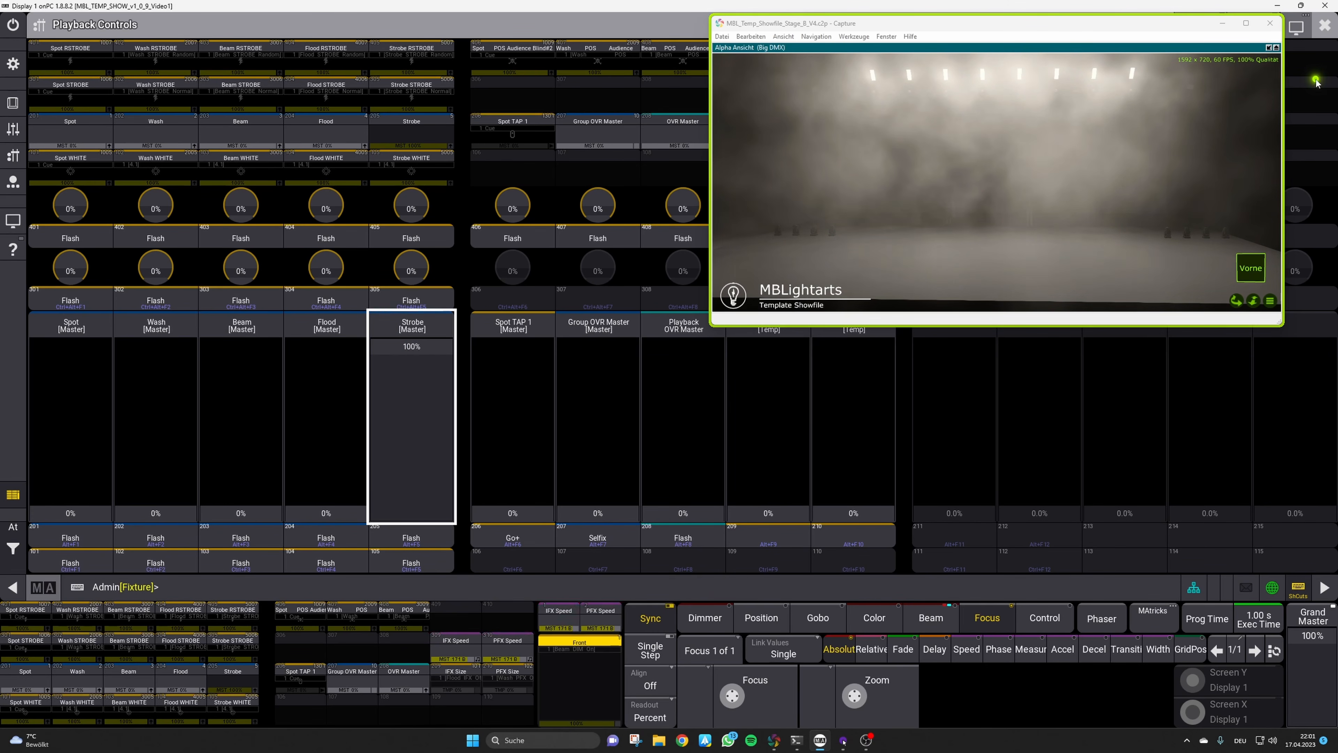
{"action": "left_click", "coordinate": [1327, 26]}
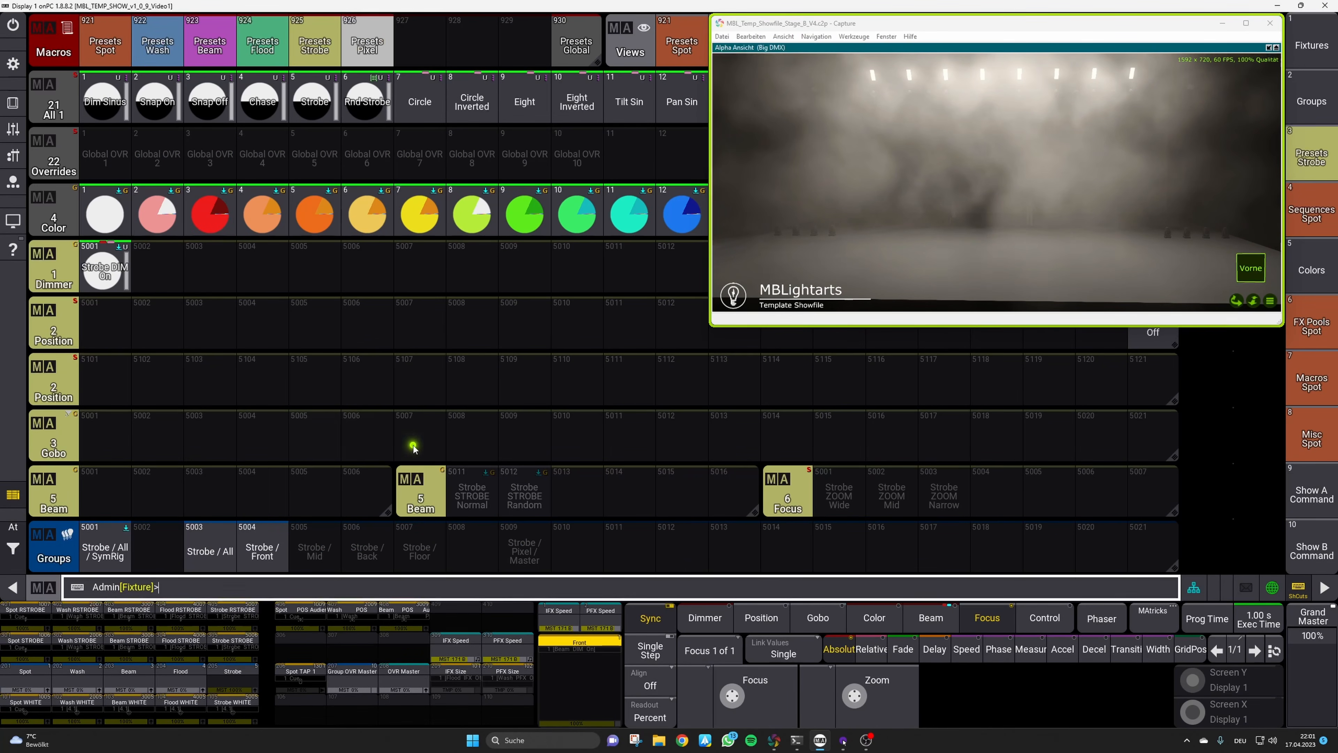
Set the Sh1 strobe value to 2.84 for the Strobe / All / SymRig group and overwrite the Strobe STROBE Normal preset
{"action": "left_click", "coordinate": [107, 548]}
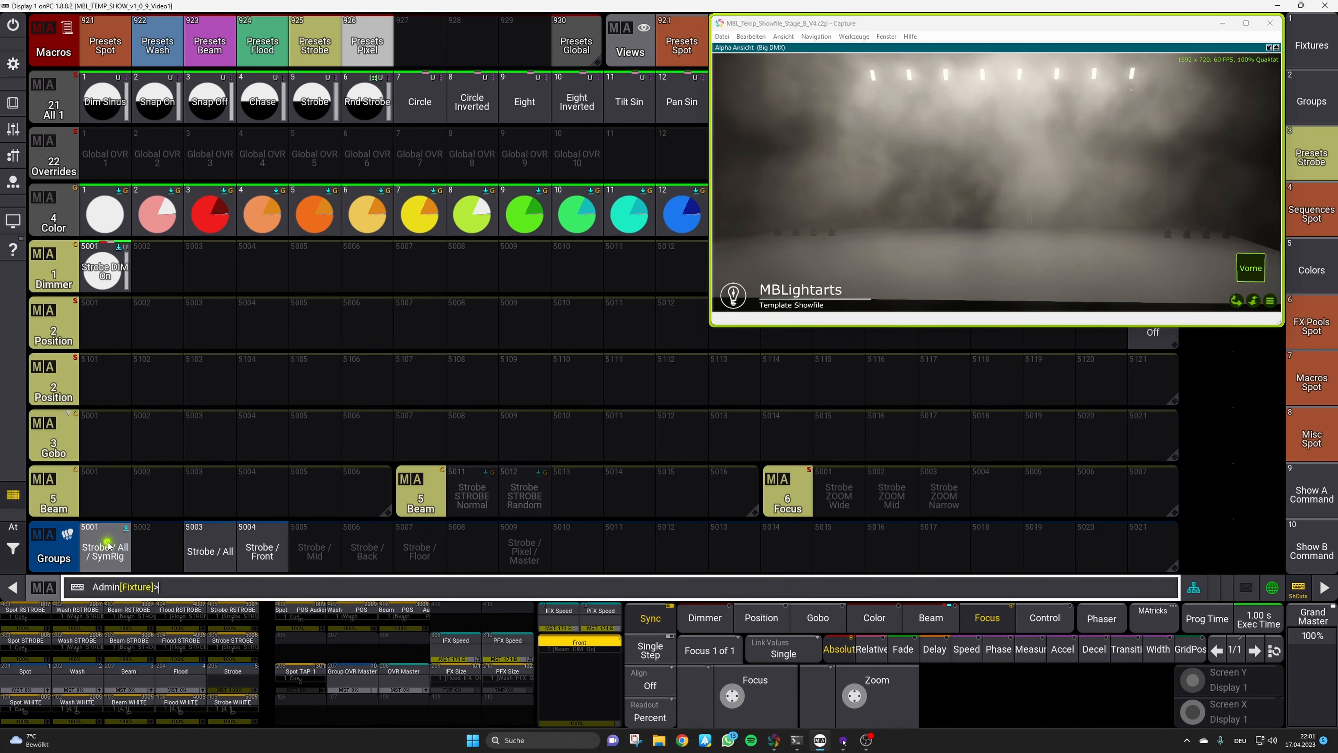
{"action": "left_click", "coordinate": [117, 557]}
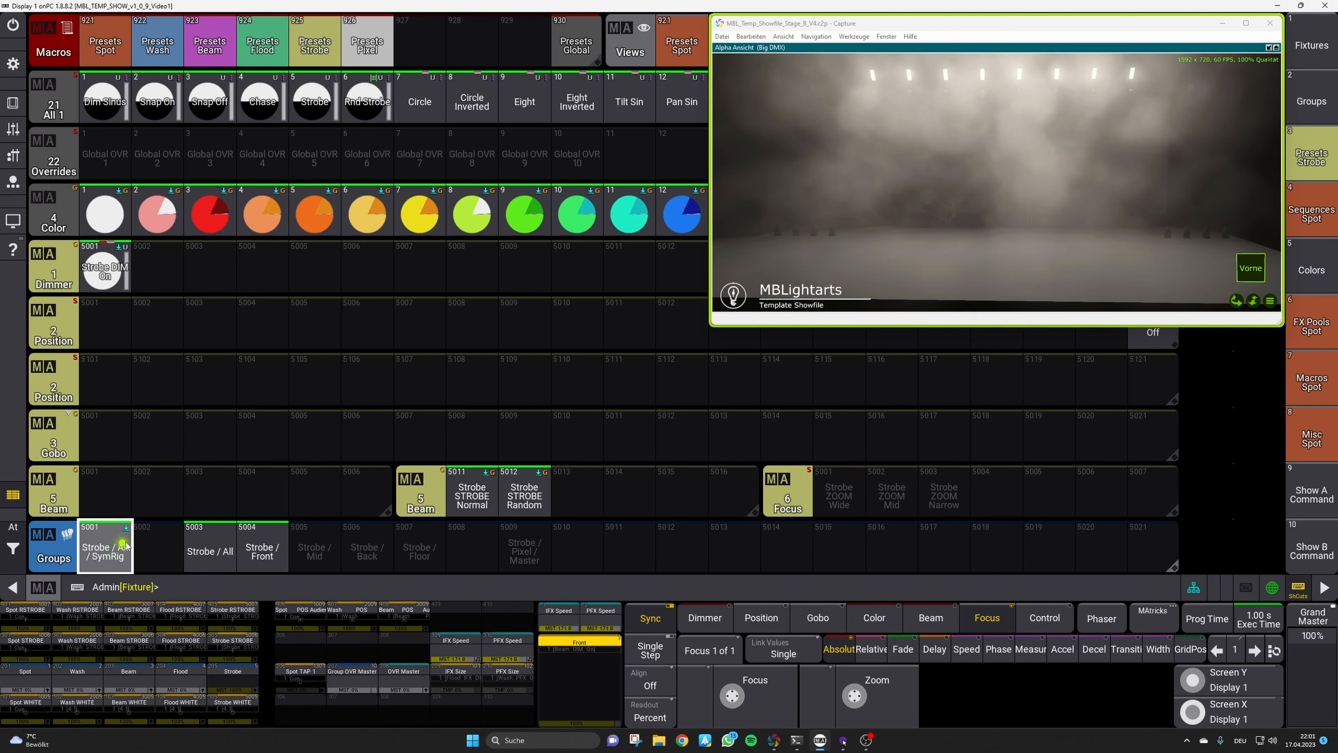
{"action": "left_click", "coordinate": [474, 494]}
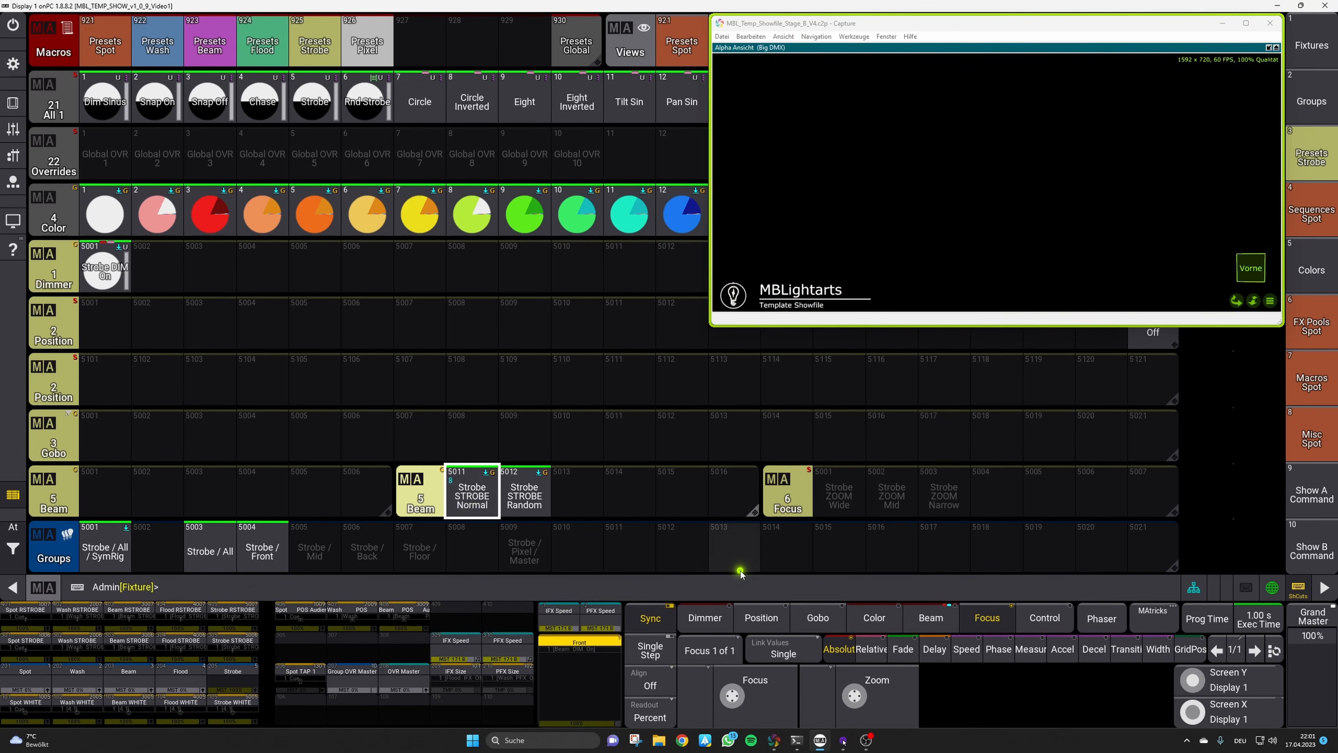
{"action": "left_click", "coordinate": [936, 624]}
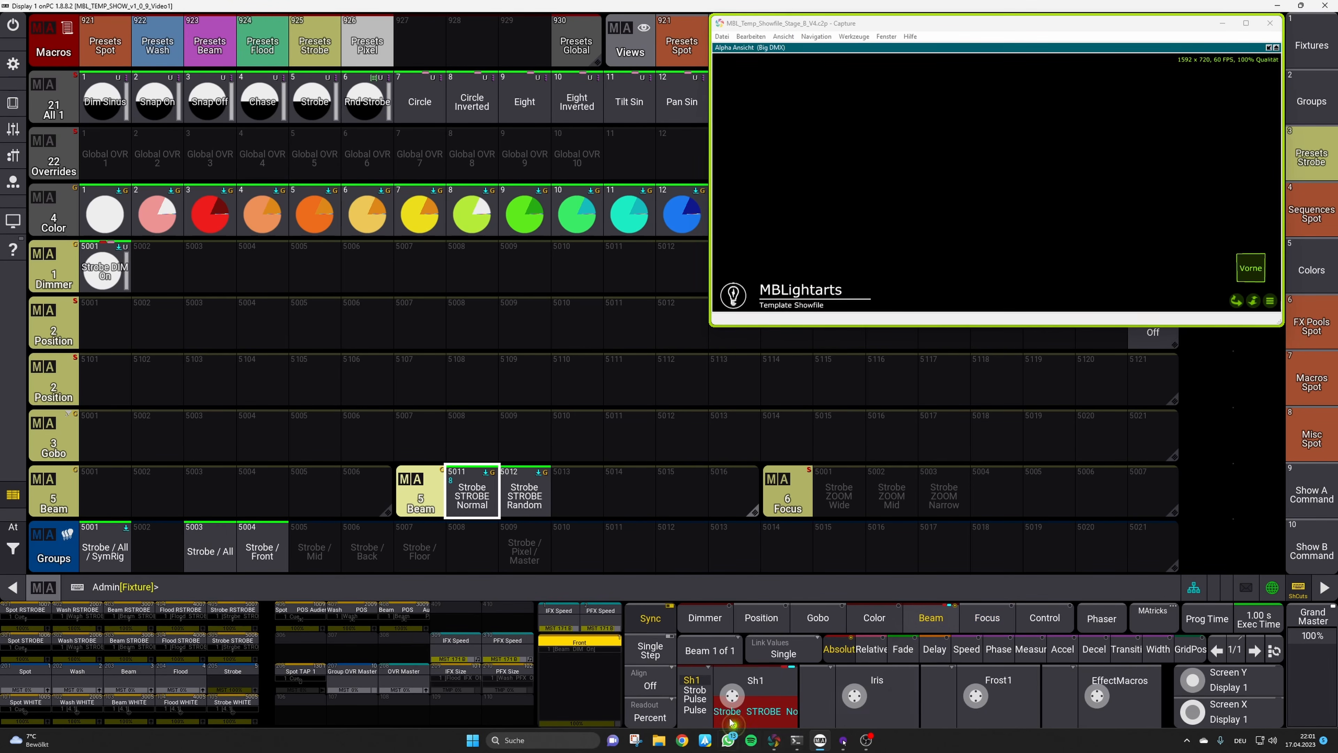
{"action": "left_click_drag", "start_coordinate": [717, 716], "coordinate": [737, 670]}
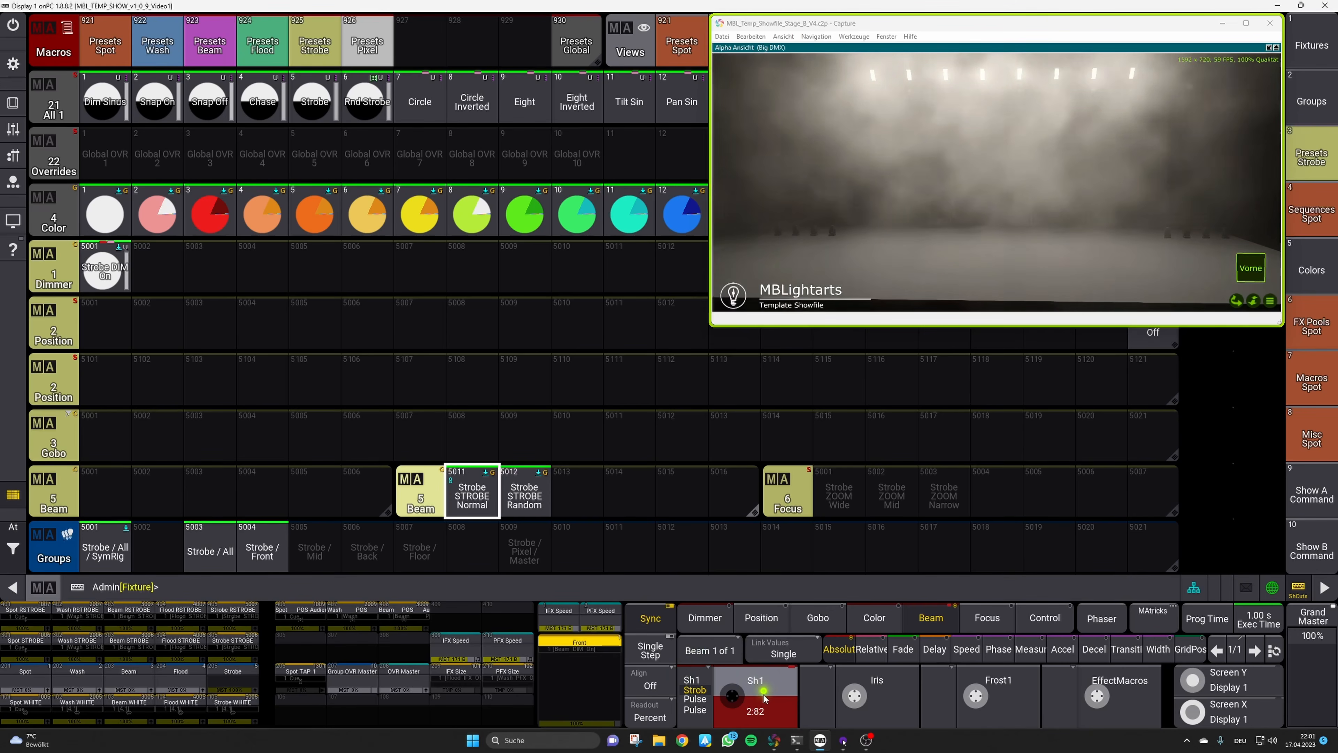
{"action": "key", "text": "s"}
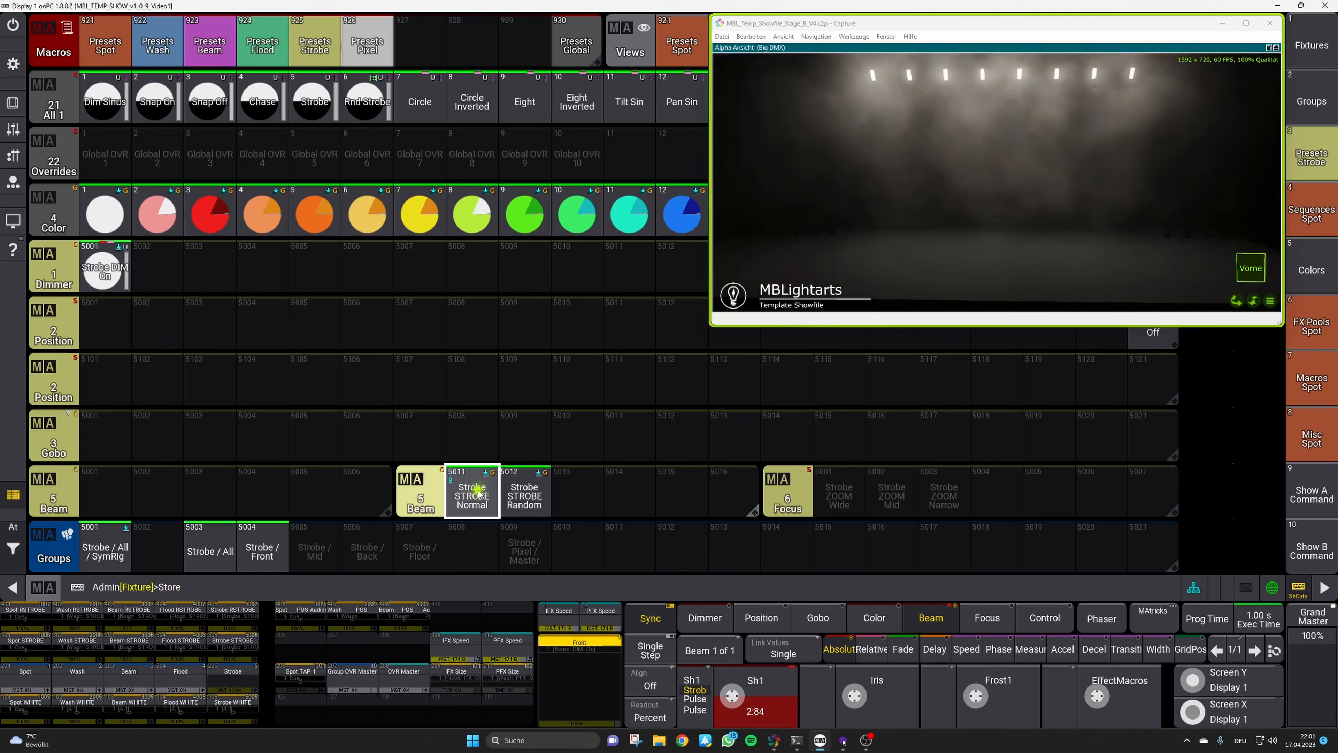
{"action": "left_click", "coordinate": [478, 493]}
{"action": "left_click", "coordinate": [532, 605]}
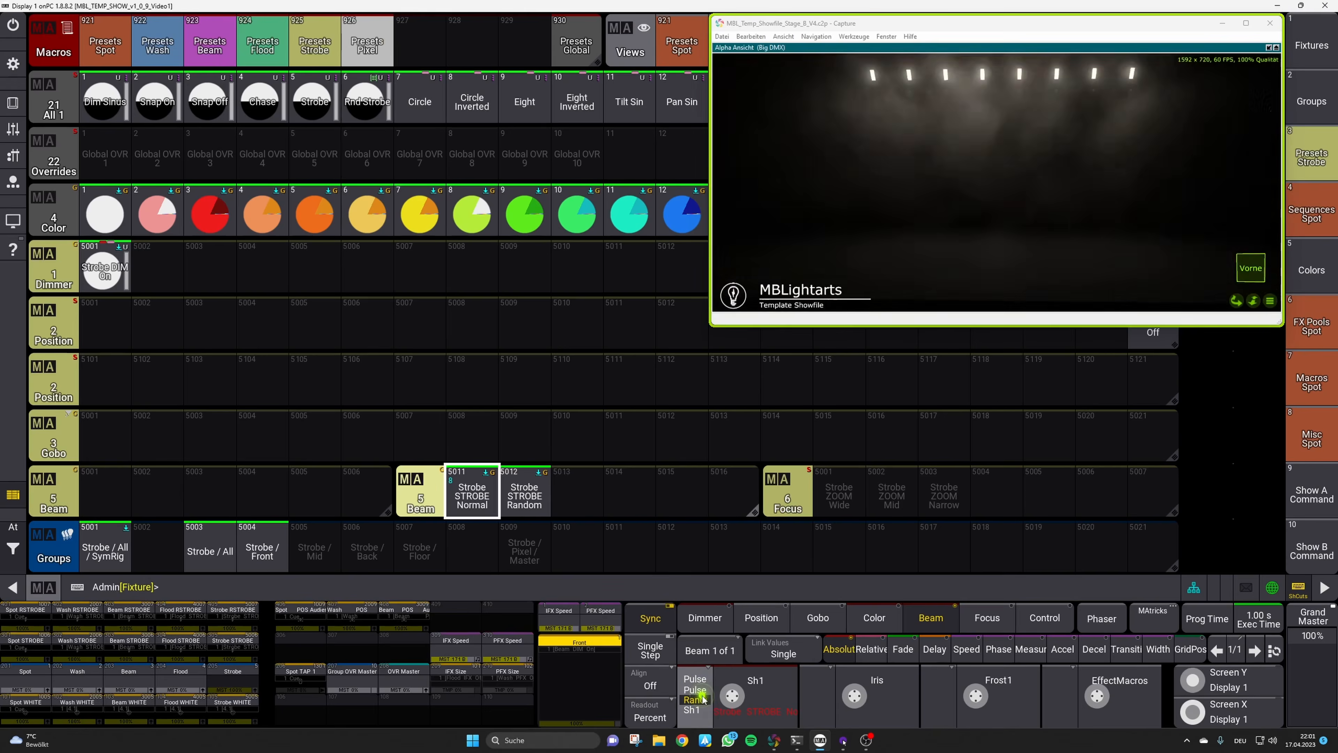
Set the strobe fixtures' Sh1 random function to 5.79 and overwrite the Strobe STROBE Random preset with it
{"action": "left_click_drag", "start_coordinate": [731, 697], "coordinate": [729, 726]}
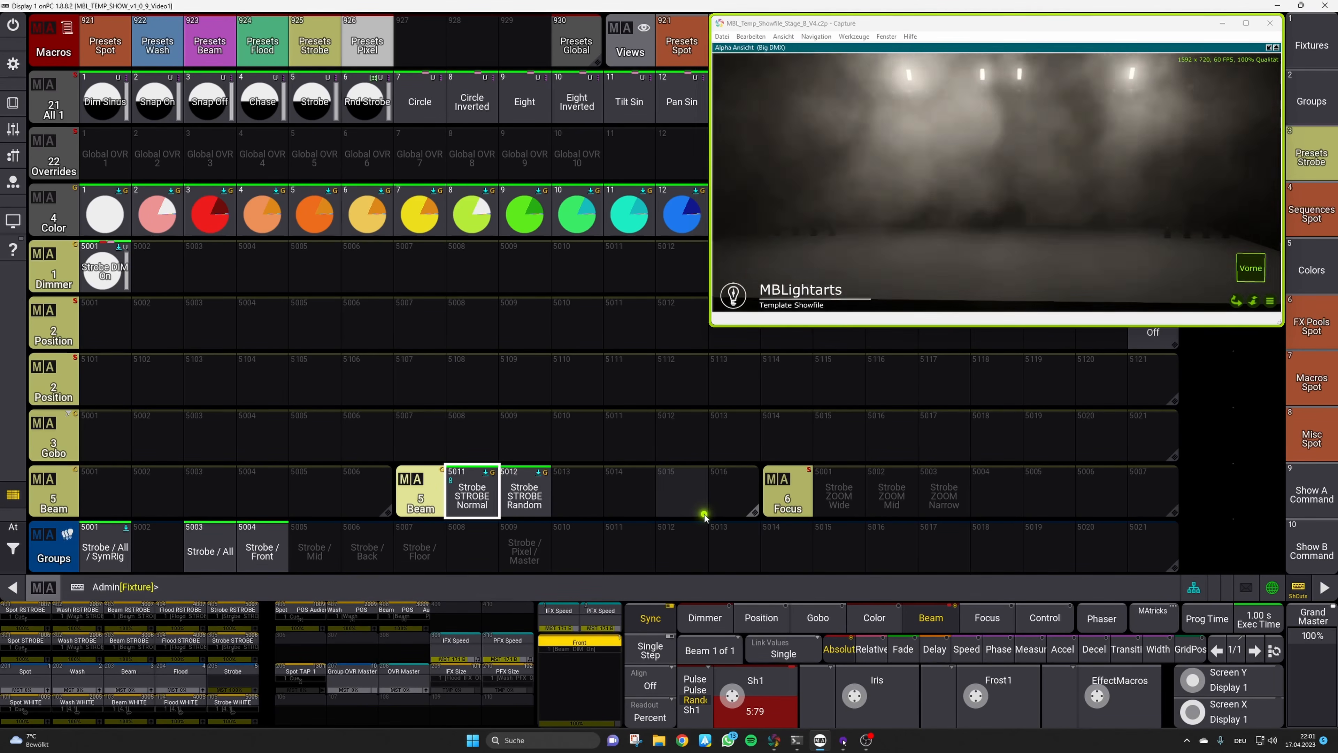
{"action": "left_click", "coordinate": [524, 492]}
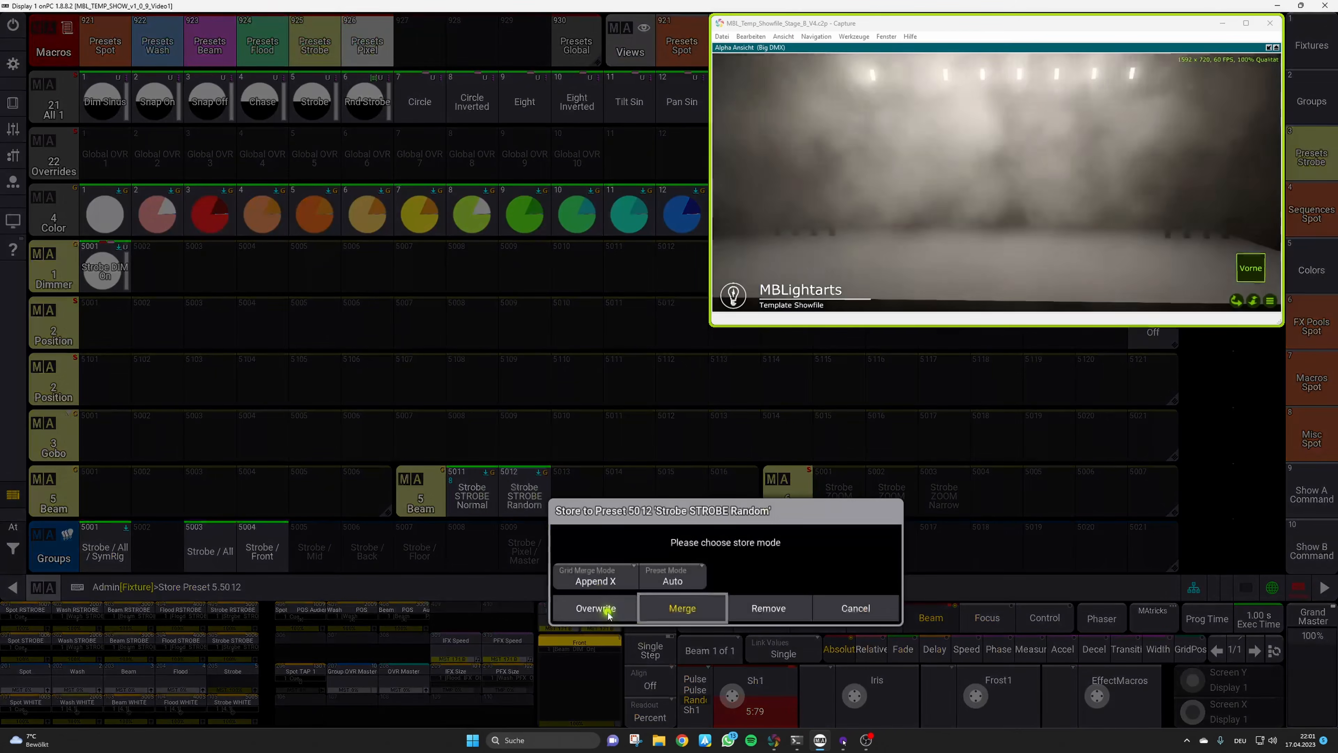
{"action": "left_click", "coordinate": [606, 609]}
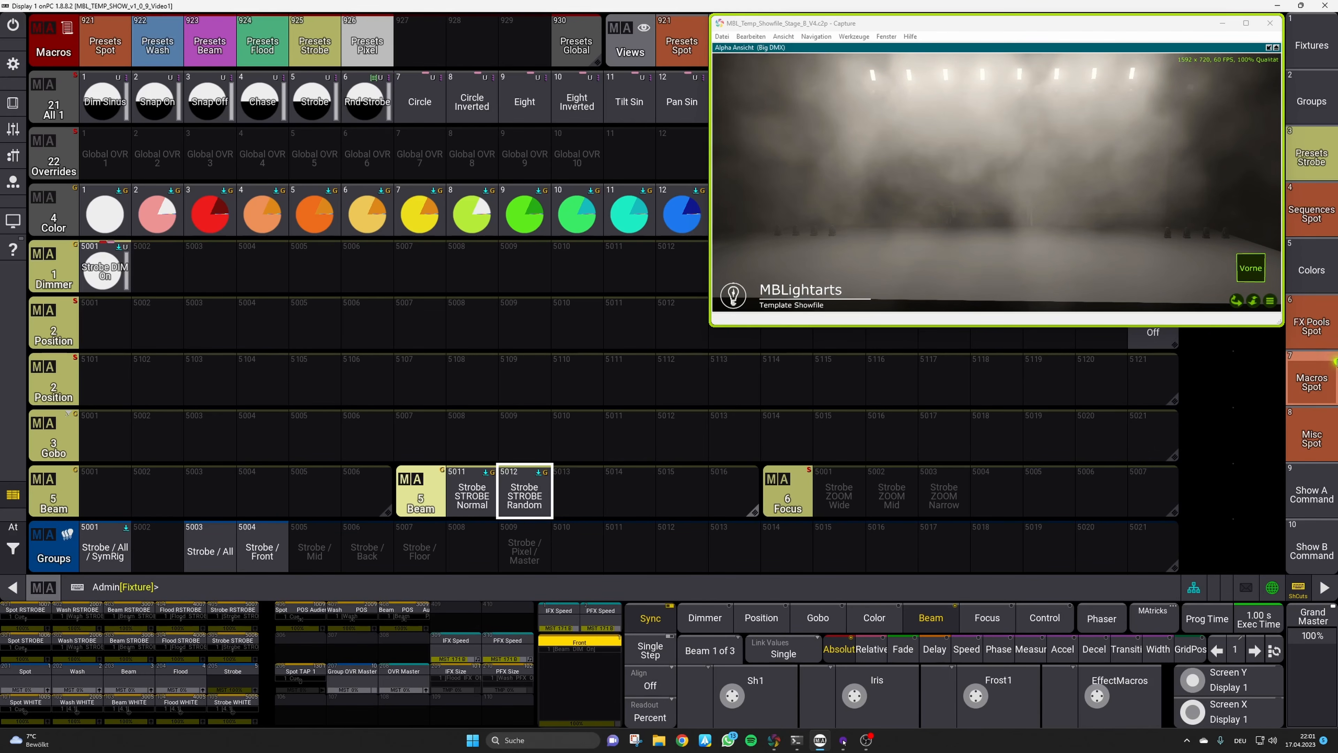
Run the MASTER setup macro and reinstall the color picker with 18 color presets and 5 groups, storing objects at 9001 and the layout at 18
{"action": "left_click", "coordinate": [1313, 383]}
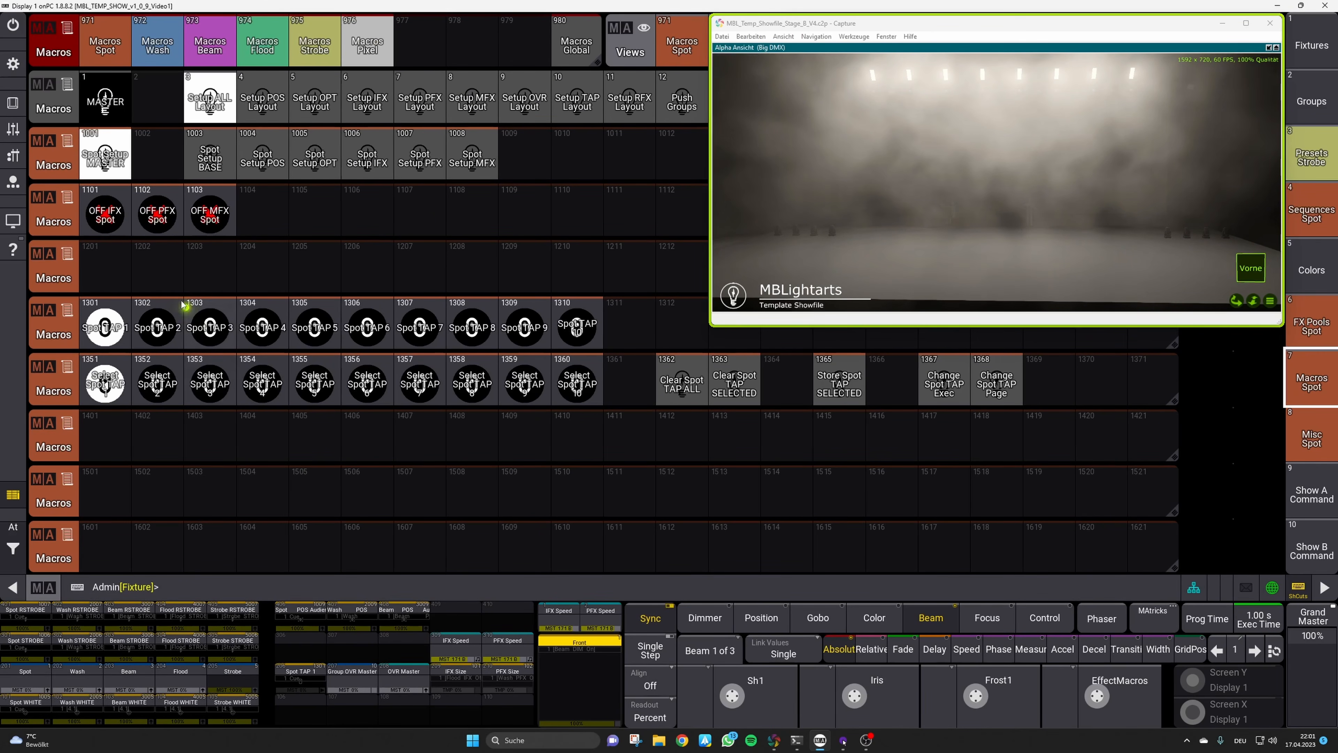
{"action": "left_click", "coordinate": [97, 98]}
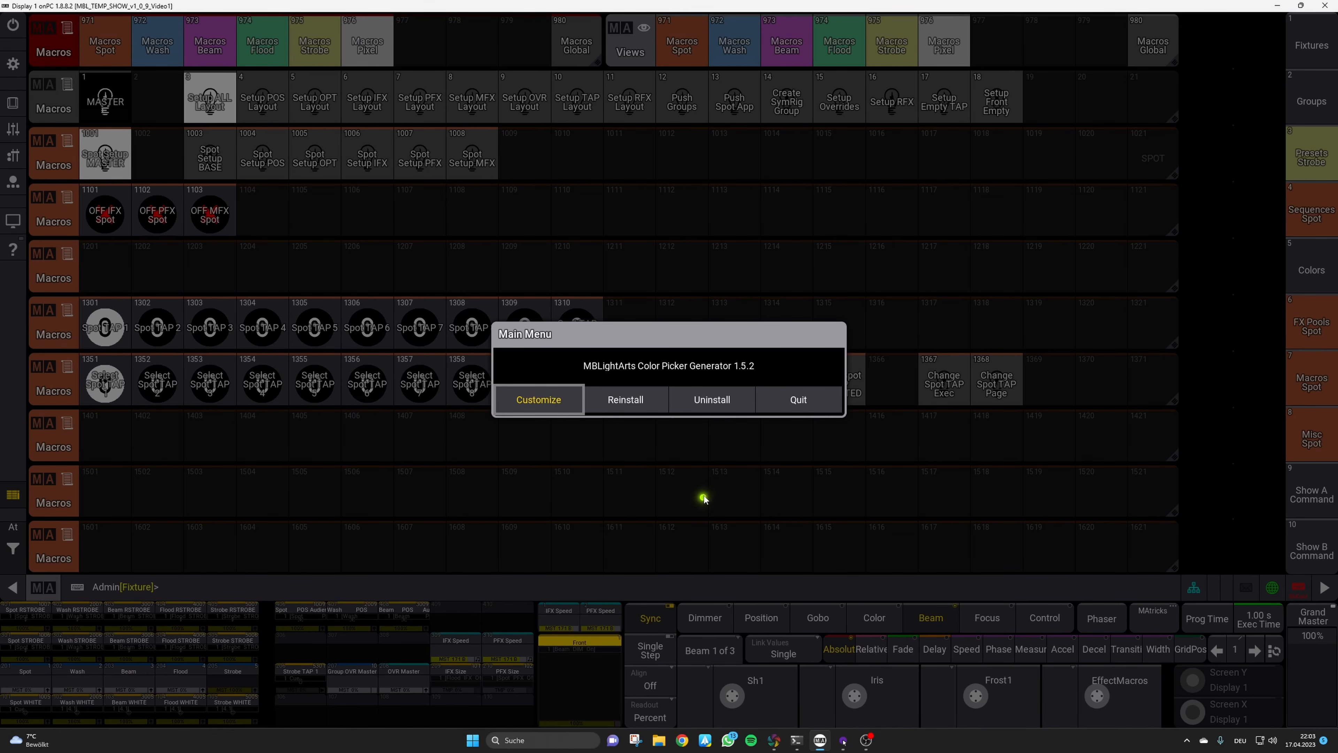
{"action": "left_click", "coordinate": [624, 398]}
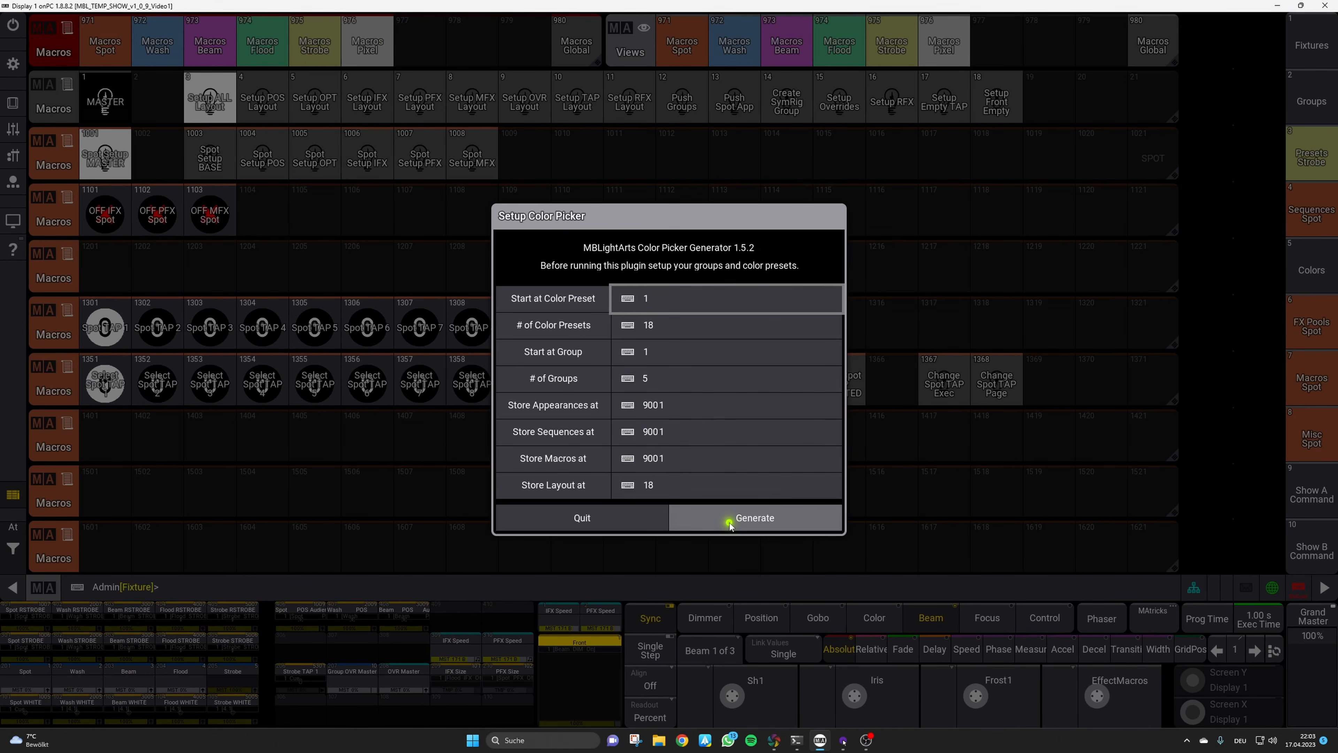
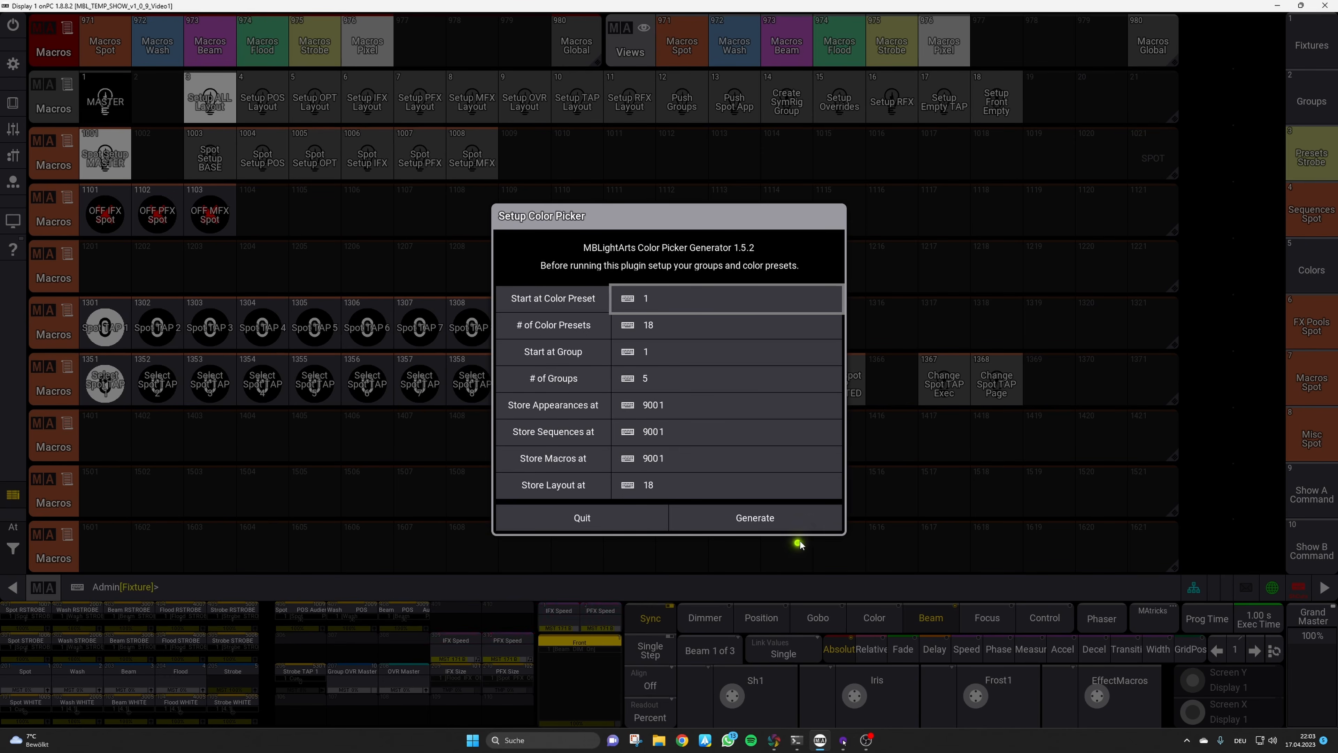
{"action": "left_click", "coordinate": [790, 521]}
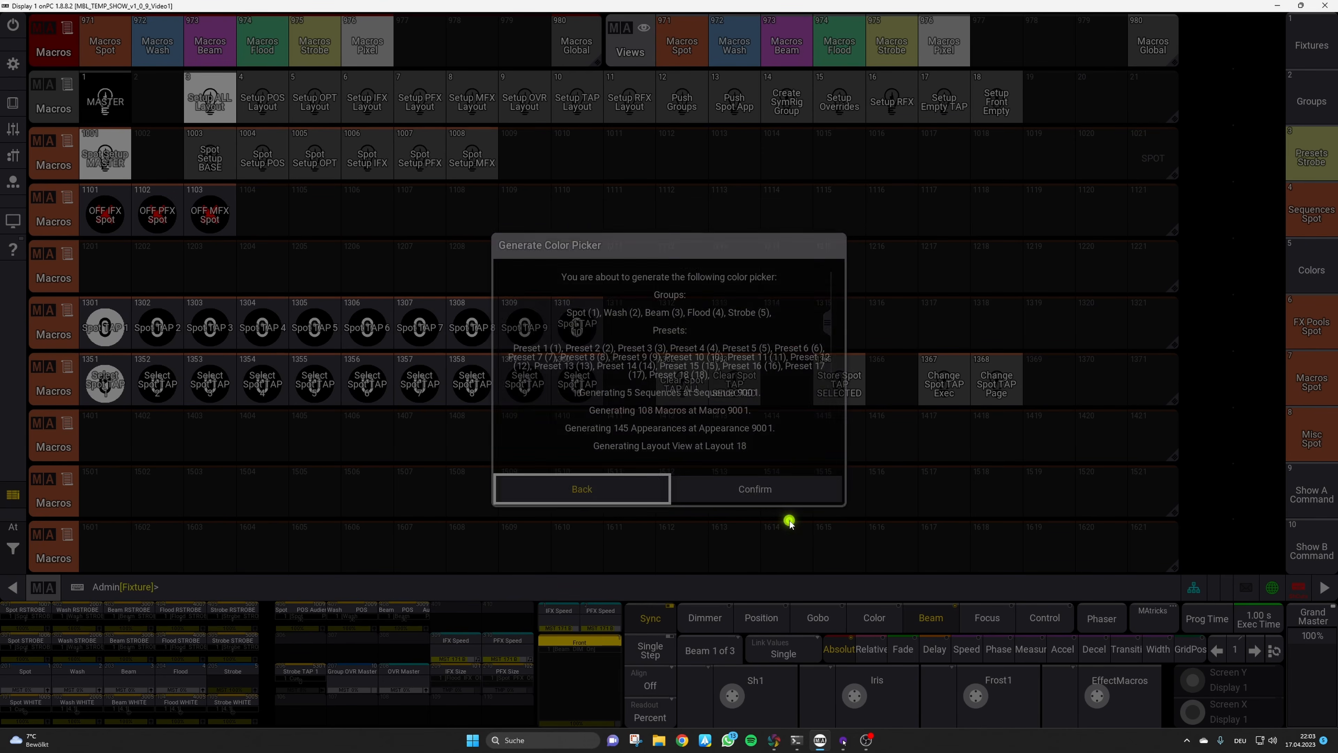
{"action": "left_click", "coordinate": [793, 493]}
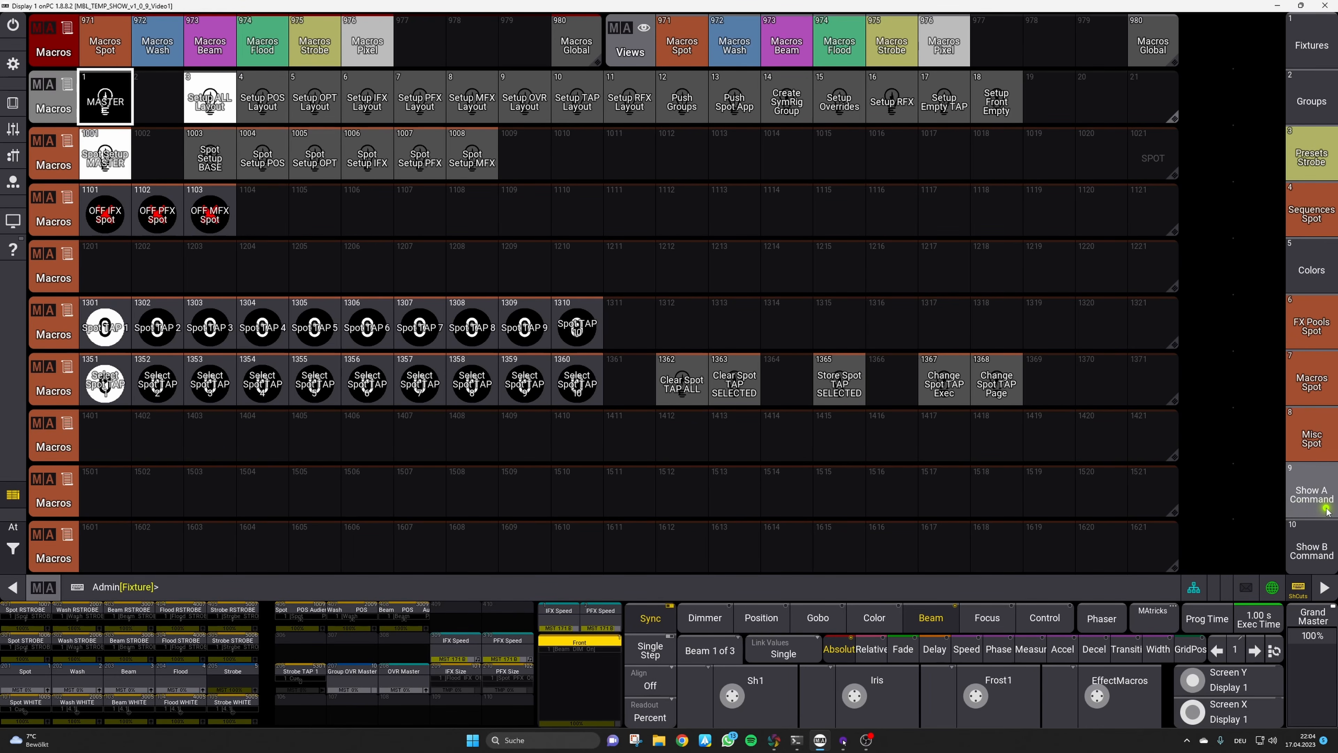
Show the Show A Command view and bring the Capture visualizer window to the front
{"action": "left_click", "coordinate": [1311, 510]}
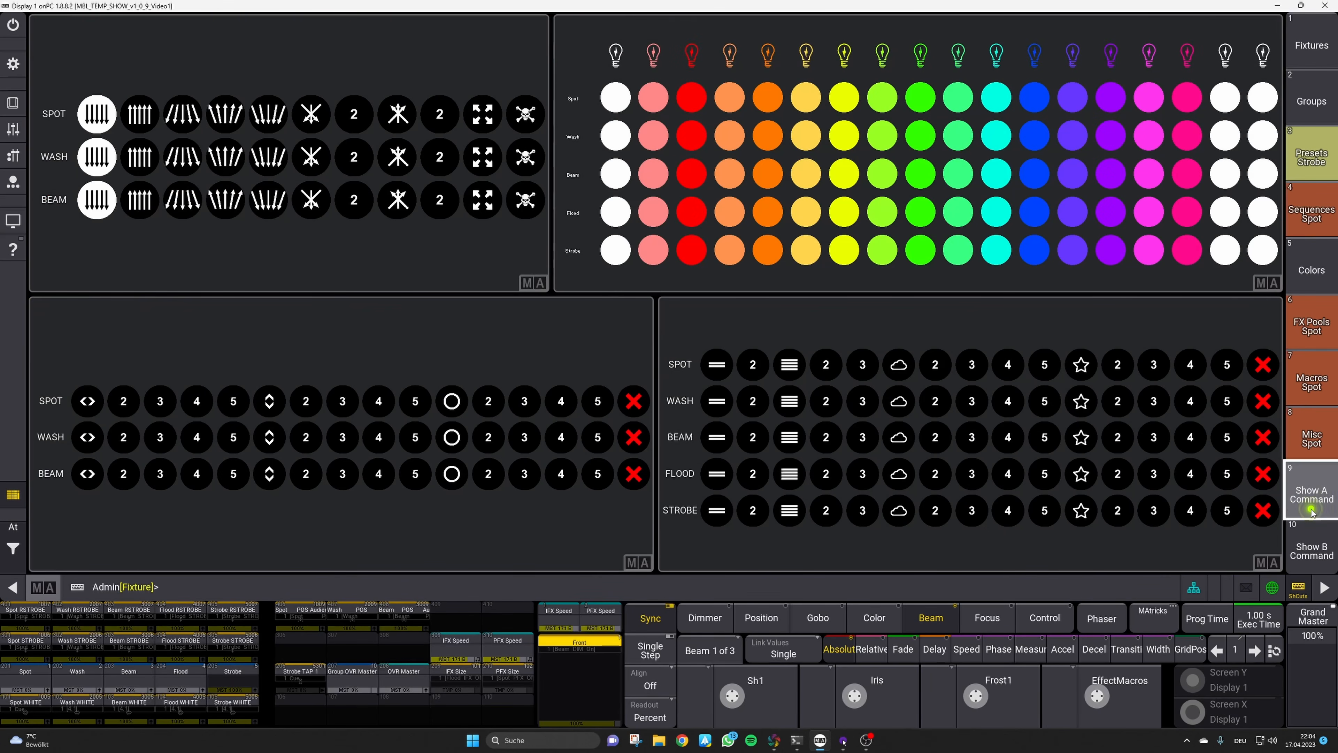
{"action": "left_click", "coordinate": [899, 619]}
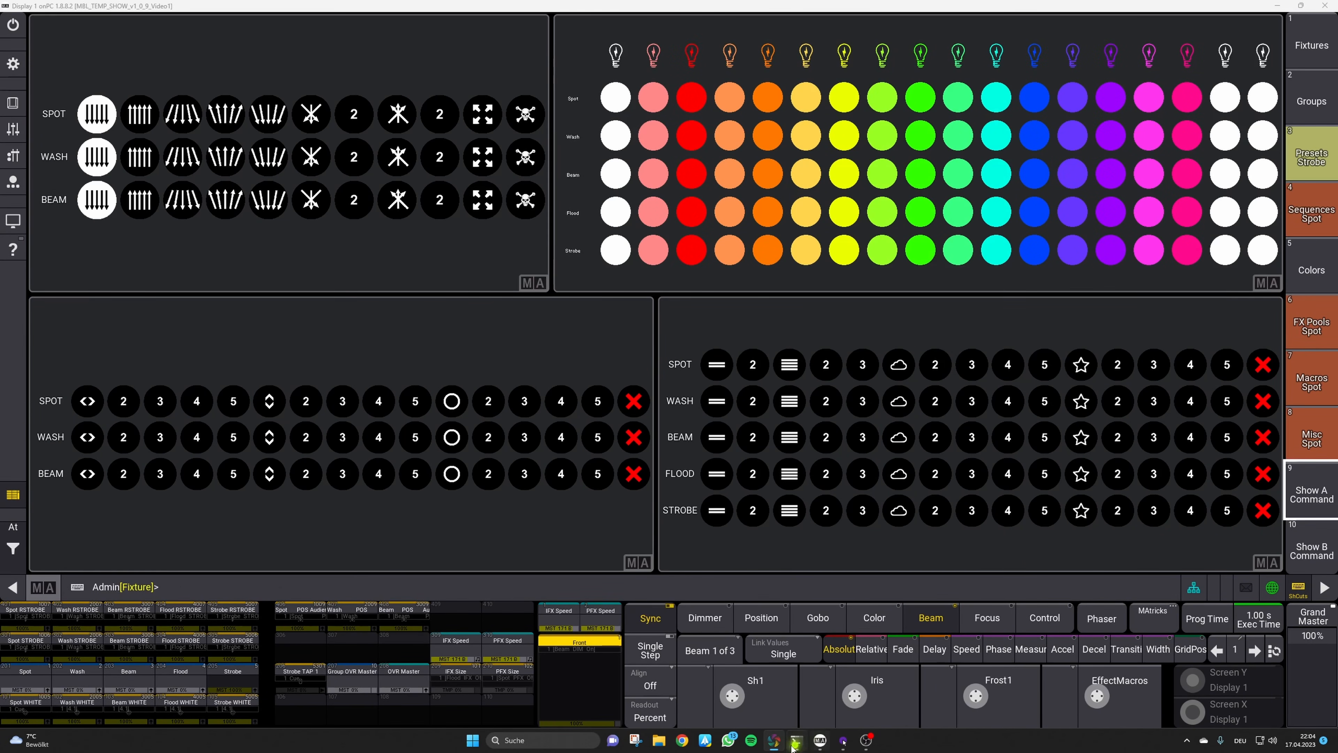
{"action": "left_click", "coordinate": [774, 741]}
{"action": "left_click", "coordinate": [755, 509]}
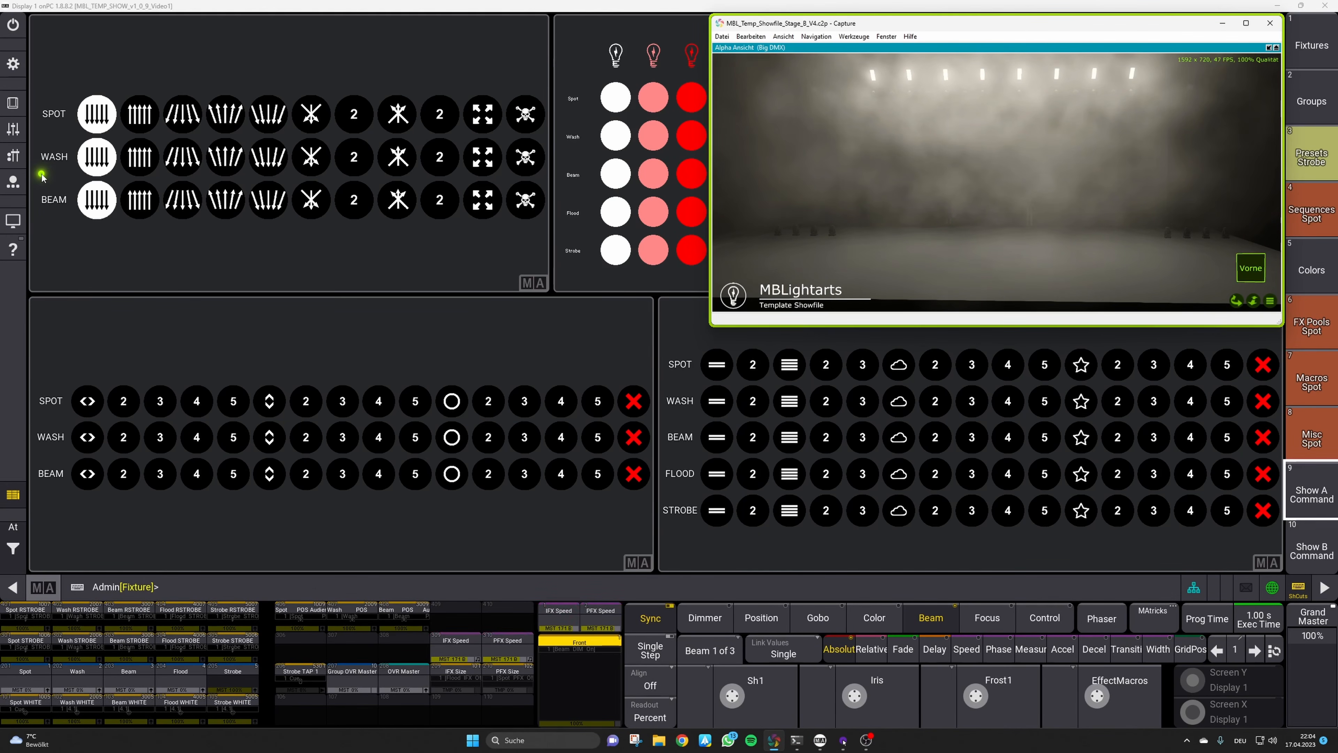
In the playback controls, lower the Strobe master to 0% and raise the Spot master to 100%
{"action": "left_click", "coordinate": [14, 155]}
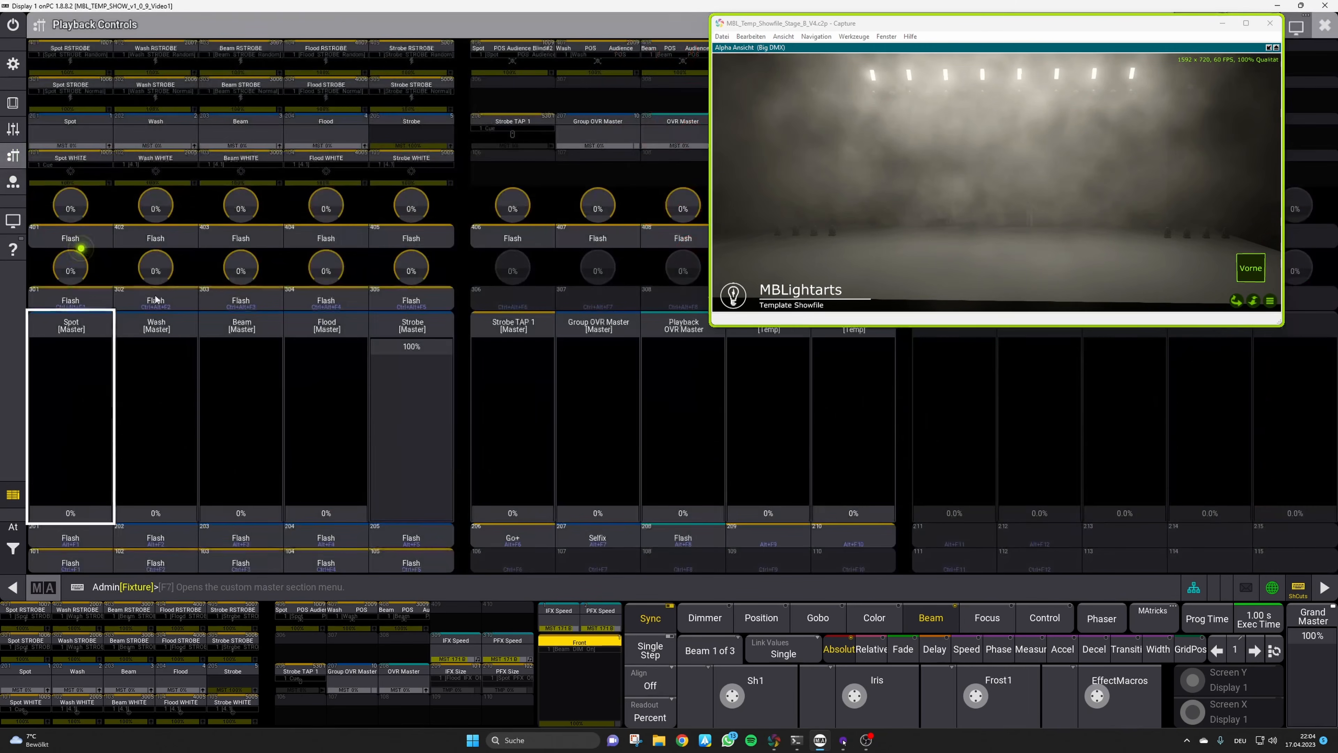
{"action": "left_click_drag", "start_coordinate": [388, 353], "coordinate": [398, 548]}
{"action": "left_click_drag", "start_coordinate": [57, 514], "coordinate": [51, 311]}
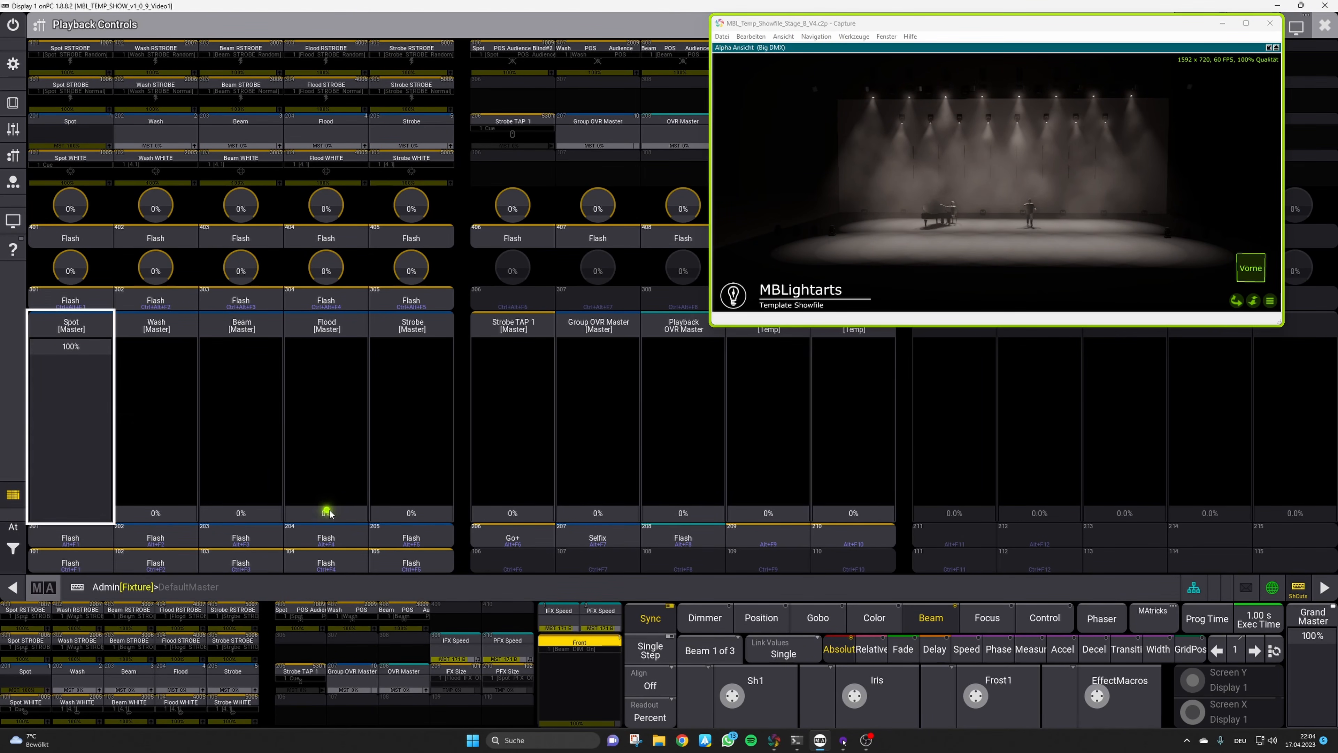
{"action": "mouse_move", "coordinate": [325, 519]}
{"action": "left_mouse_down"}
{"action": "mouse_move", "coordinate": [320, 317]}
{"action": "mouse_move", "coordinate": [326, 522]}
{"action": "left_mouse_up"}
{"action": "mouse_move", "coordinate": [83, 351]}
{"action": "left_mouse_down"}
{"action": "mouse_move", "coordinate": [81, 523]}
{"action": "mouse_move", "coordinate": [80, 332]}
{"action": "left_mouse_up"}
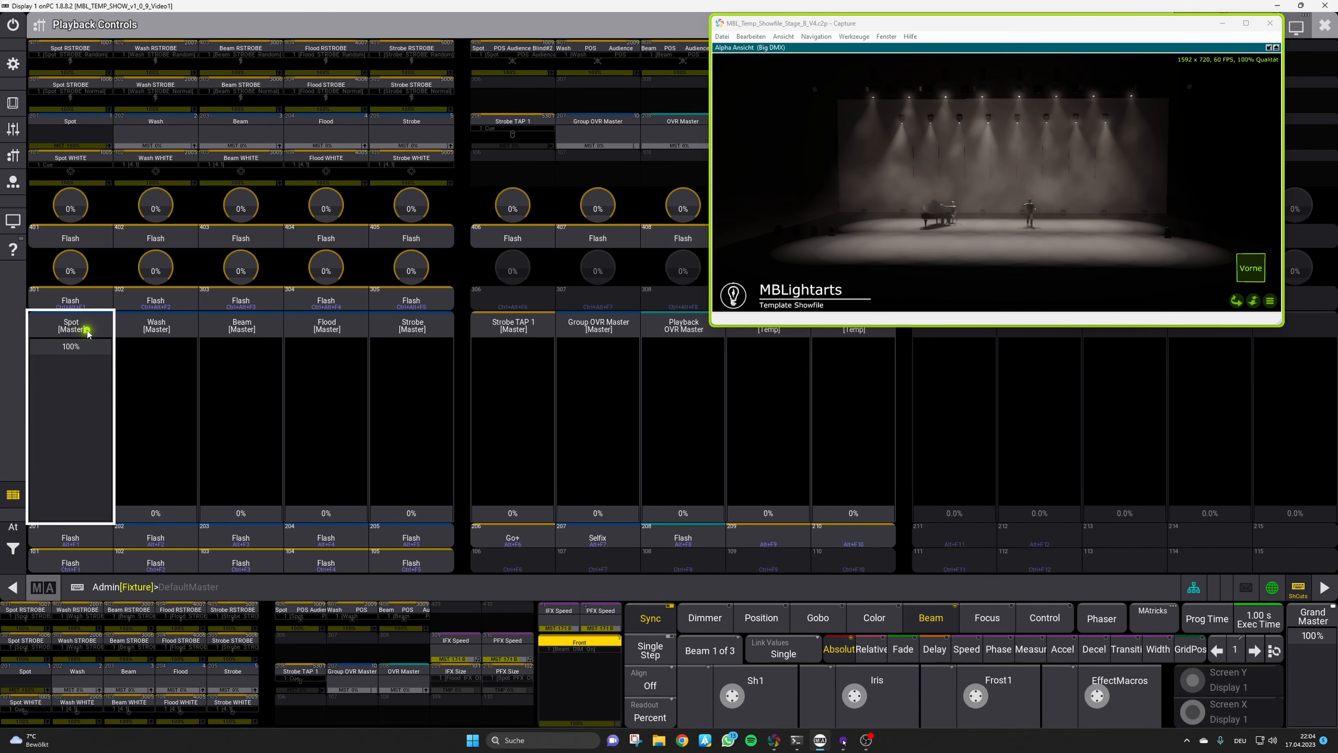
{"action": "left_click_drag", "start_coordinate": [162, 519], "coordinate": [263, 553]}
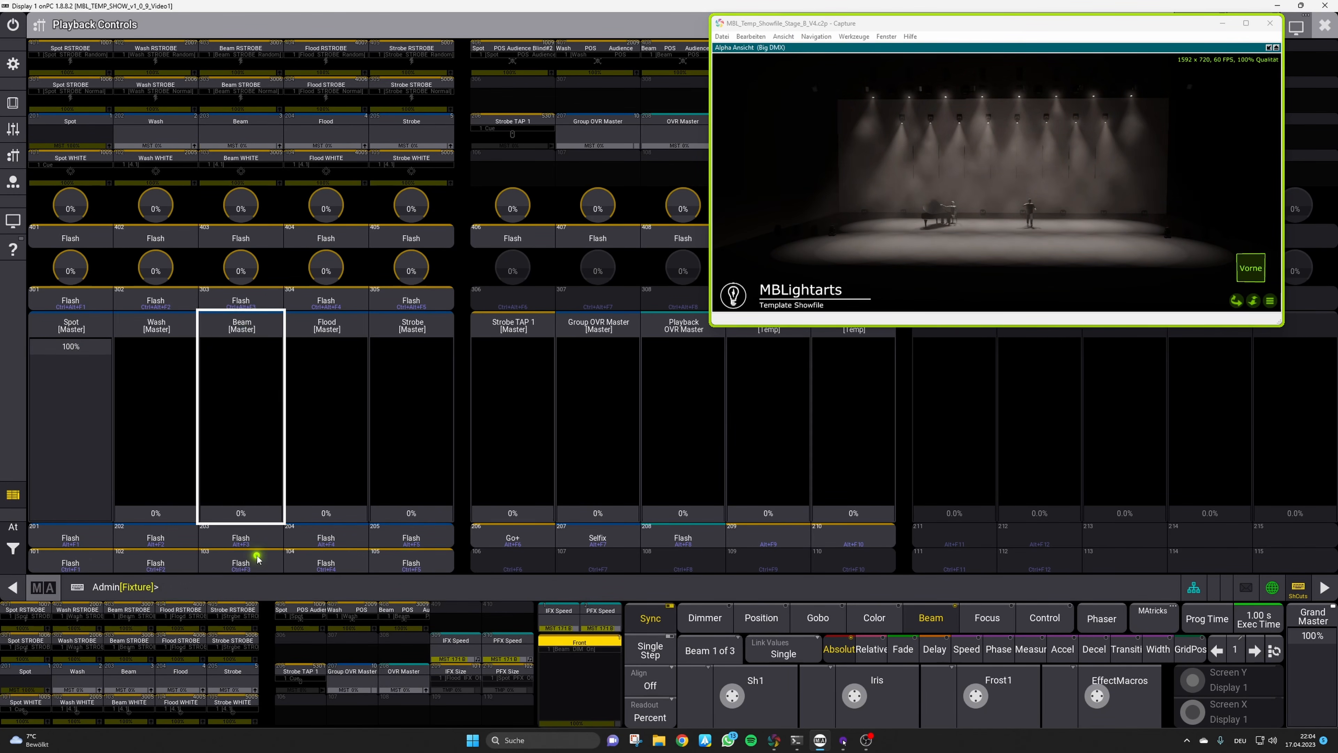
{"action": "mouse_move", "coordinate": [322, 514]}
{"action": "left_mouse_down"}
{"action": "mouse_move", "coordinate": [331, 332]}
{"action": "mouse_move", "coordinate": [323, 527]}
{"action": "left_mouse_up"}
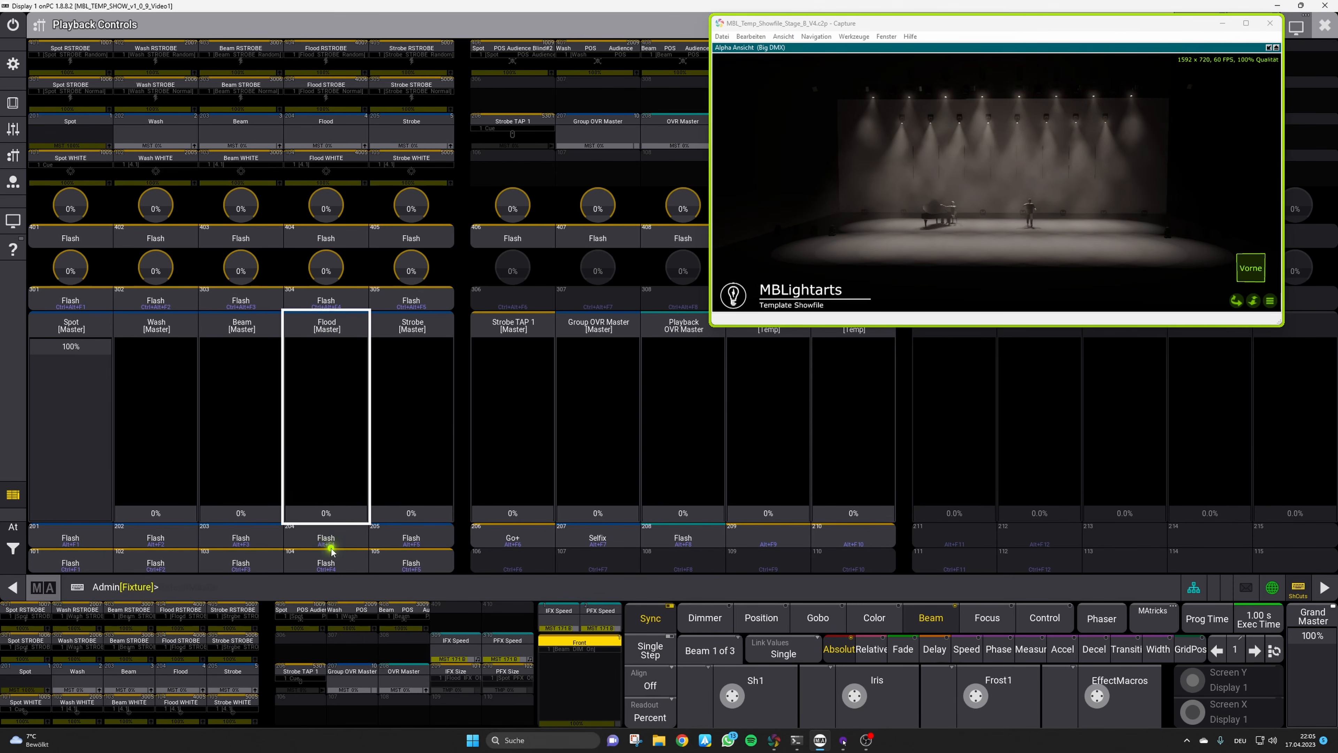
{"action": "mouse_move", "coordinate": [418, 517]}
{"action": "left_mouse_down"}
{"action": "mouse_move", "coordinate": [420, 360]}
{"action": "mouse_move", "coordinate": [419, 529]}
{"action": "mouse_move", "coordinate": [419, 349]}
{"action": "mouse_move", "coordinate": [420, 520]}
{"action": "left_mouse_up"}
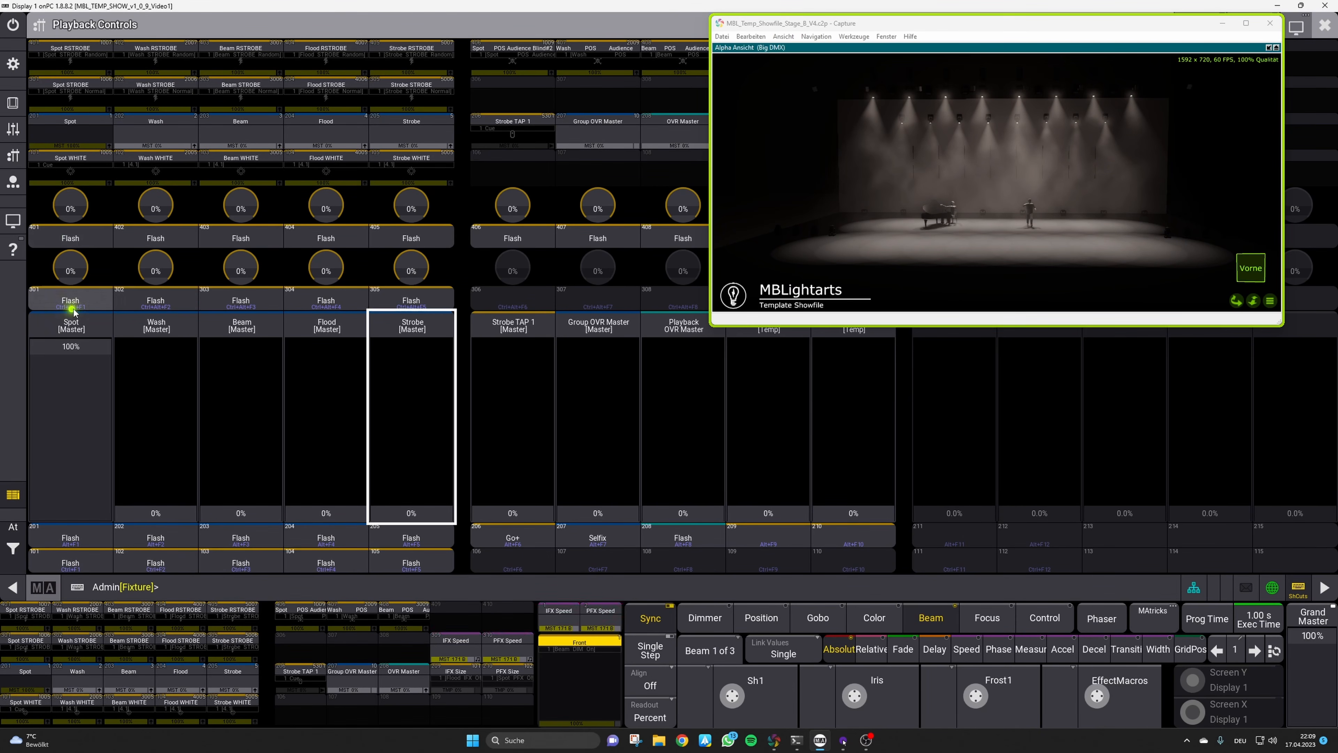
Flash the Spot STROBE and Spot RSTROBE executors, then test Wash RSTROBE with the Wash master at 100%
{"action": "left_click", "coordinate": [98, 301]}
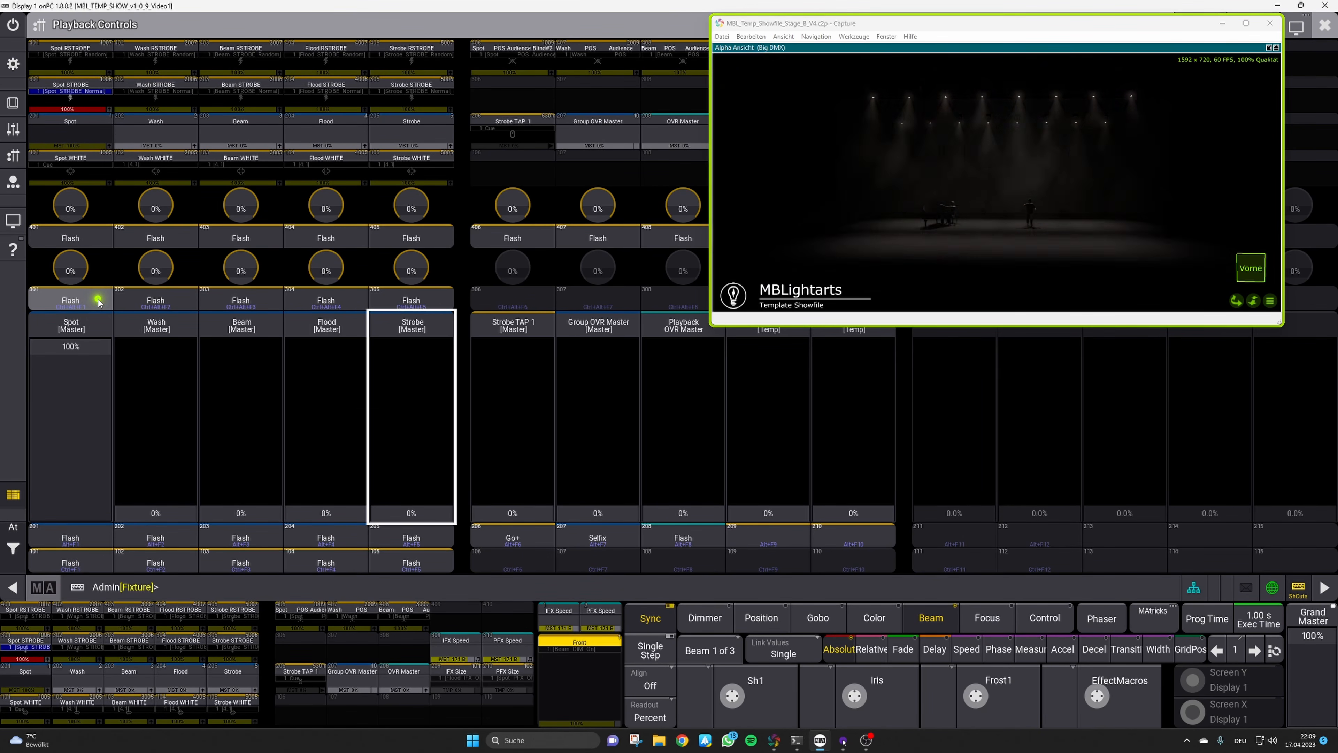
{"action": "left_click", "coordinate": [98, 248]}
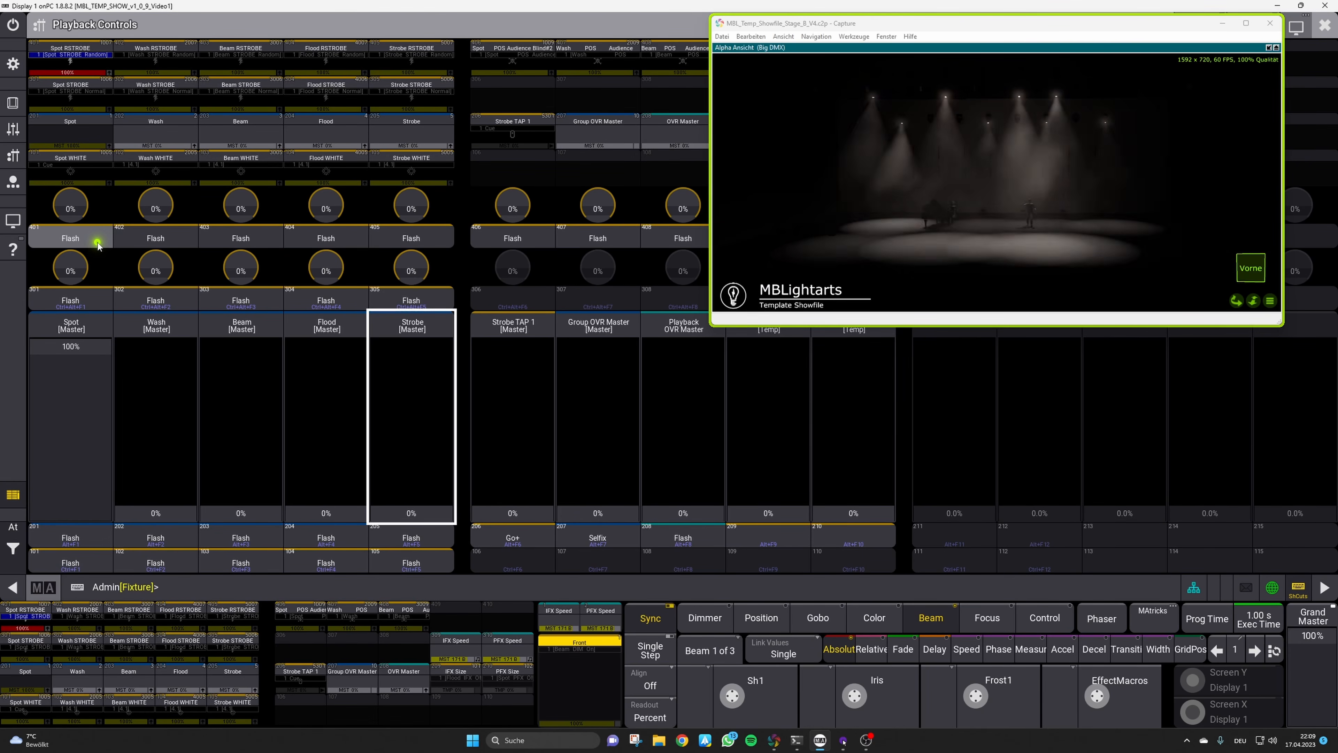
{"action": "left_click_drag", "start_coordinate": [191, 518], "coordinate": [158, 330]}
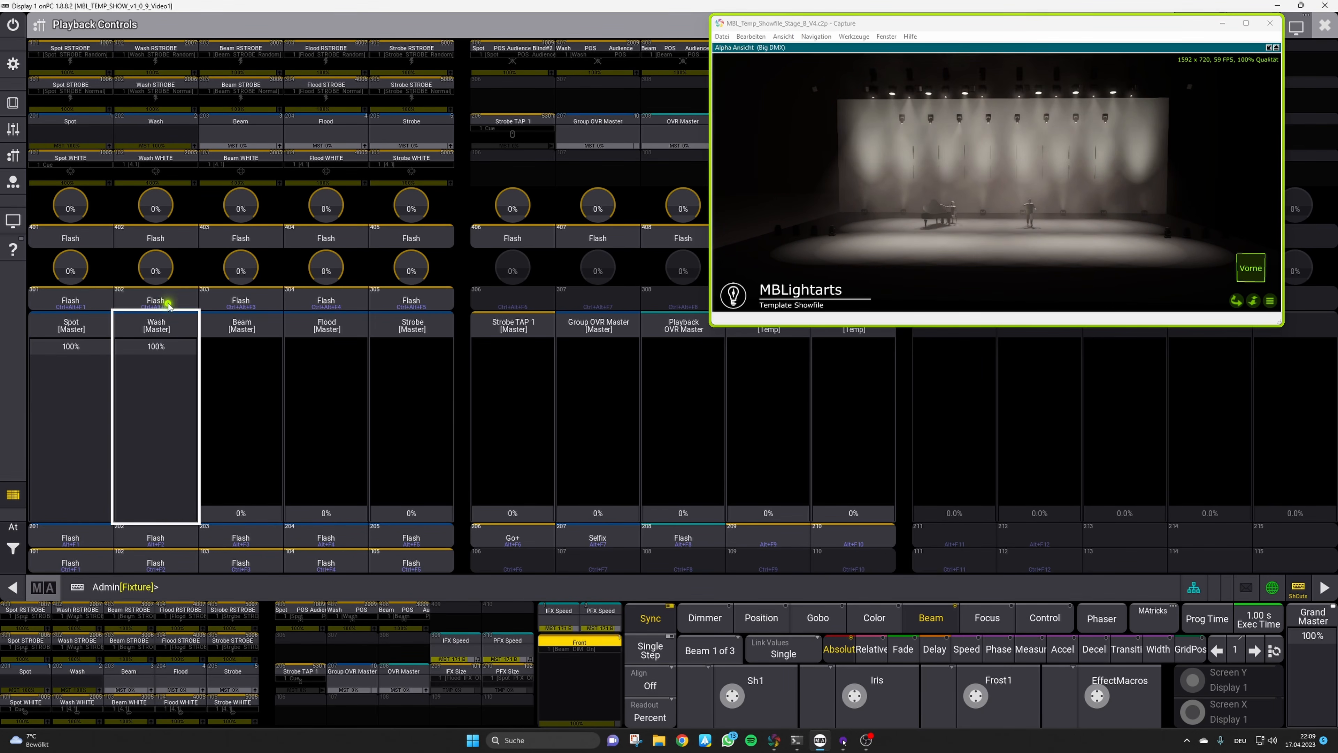
{"action": "left_click", "coordinate": [181, 251]}
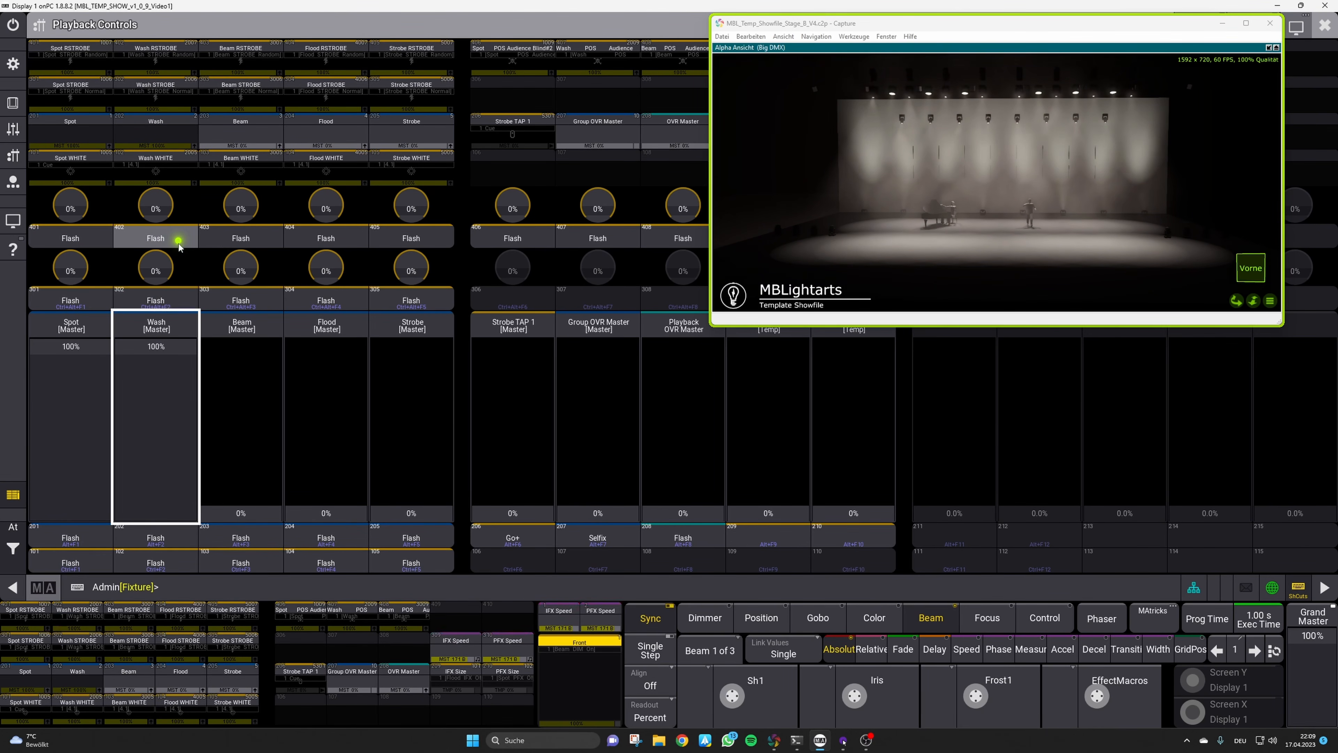
Raise the Beam and Flood masters to 100% and test their strobe flash executors
{"action": "left_click_drag", "start_coordinate": [272, 509], "coordinate": [249, 333]}
{"action": "left_click", "coordinate": [247, 299]}
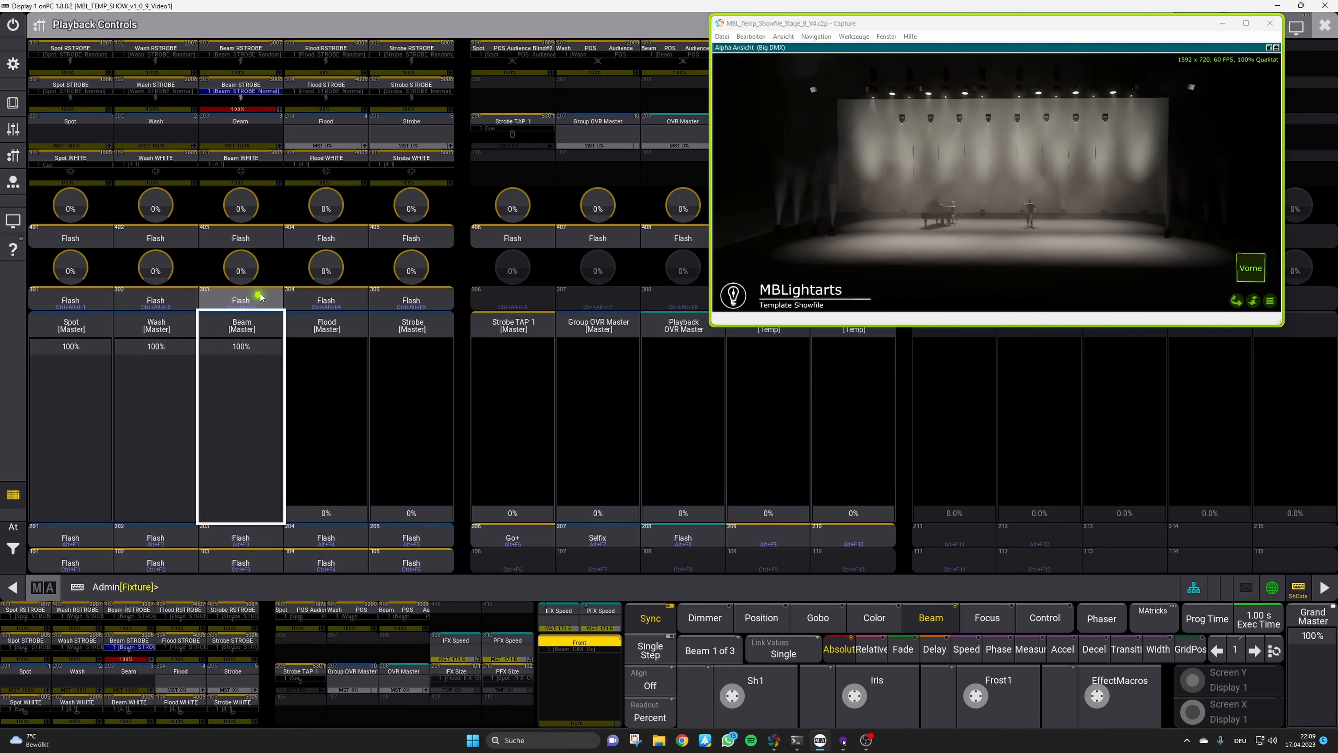
{"action": "left_click", "coordinate": [256, 241]}
{"action": "left_click_drag", "start_coordinate": [340, 510], "coordinate": [332, 340]}
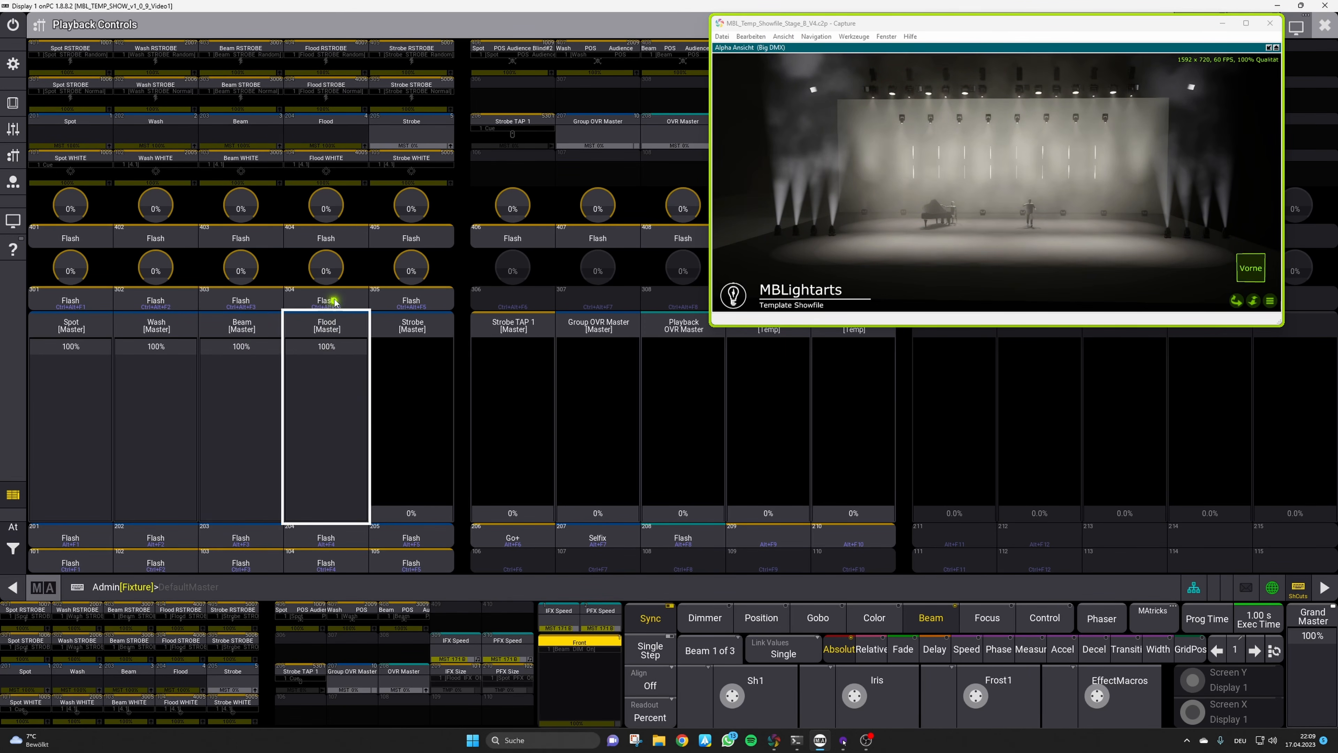
{"action": "left_click", "coordinate": [329, 298]}
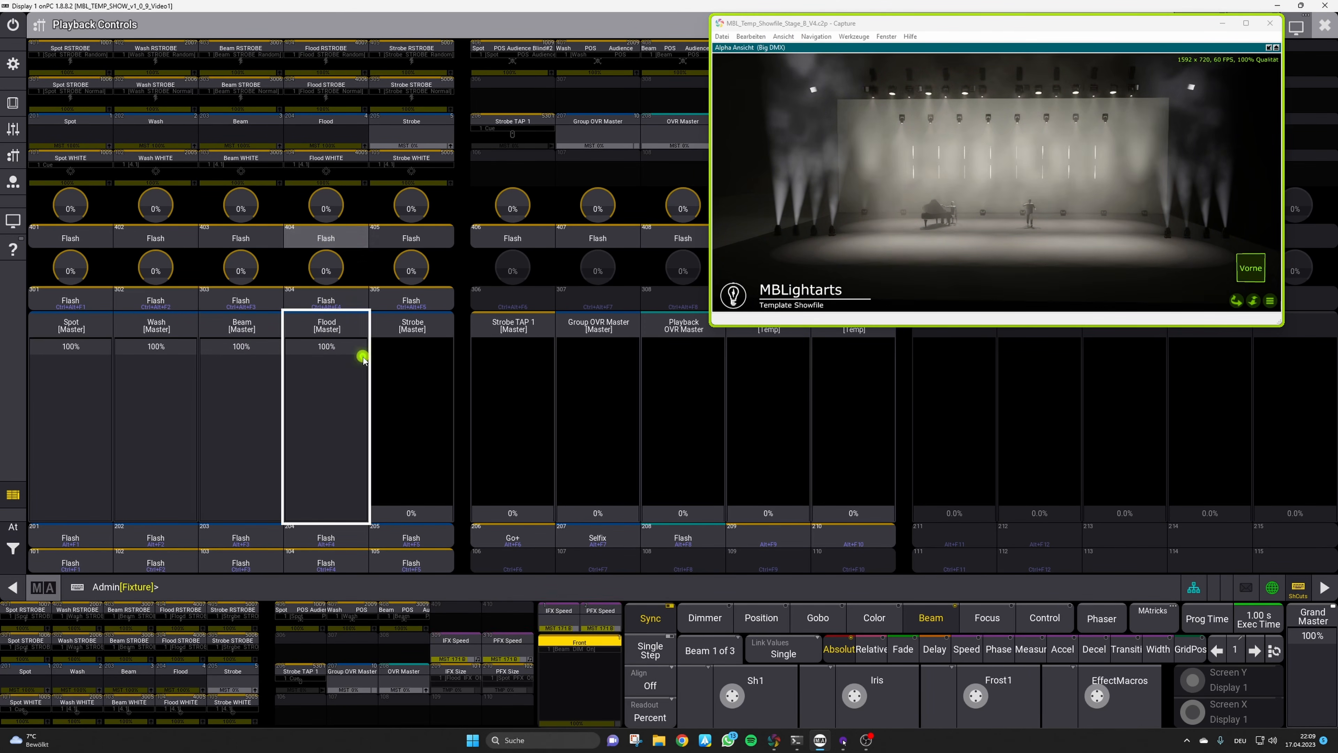
Lower the Beam and Wash masters to 0%, set the Flood master to 100% and close the playback controls
{"action": "left_click_drag", "start_coordinate": [340, 374], "coordinate": [248, 421]}
{"action": "left_click_drag", "start_coordinate": [229, 358], "coordinate": [237, 519]}
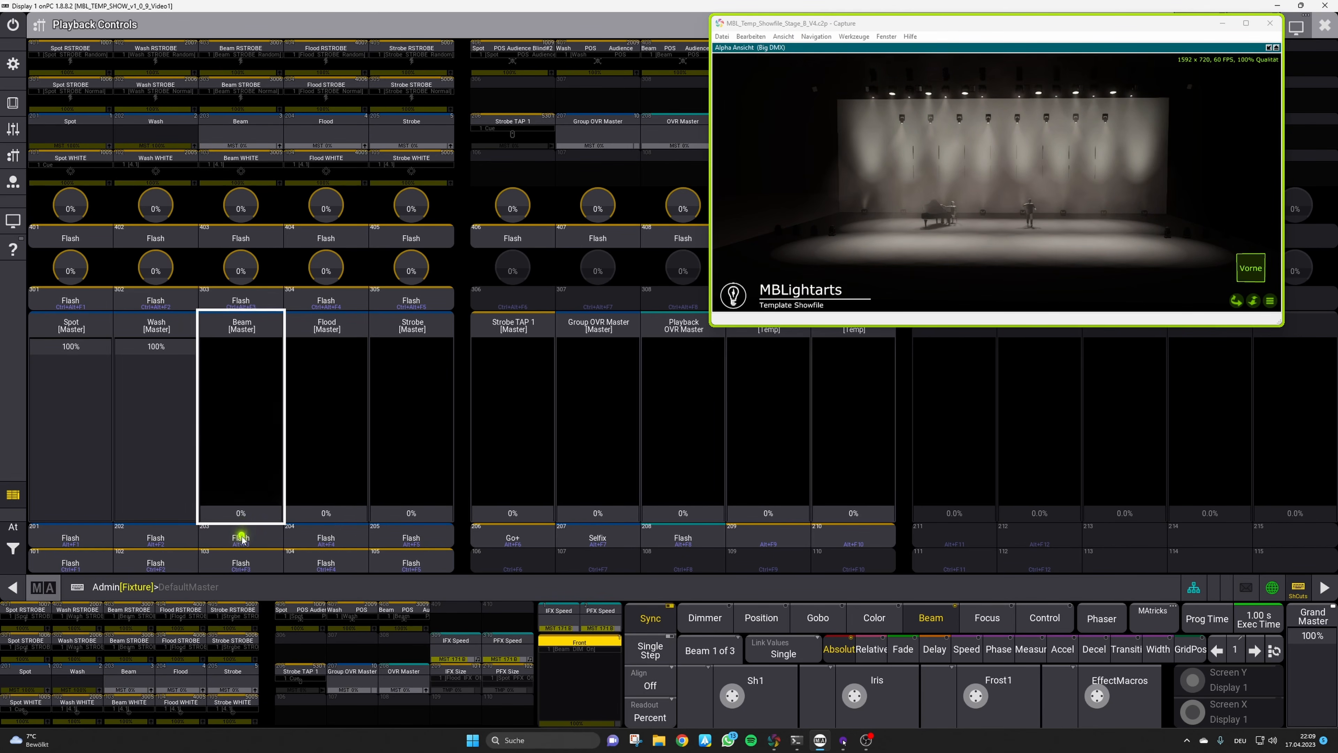
{"action": "left_click_drag", "start_coordinate": [158, 352], "coordinate": [168, 519]}
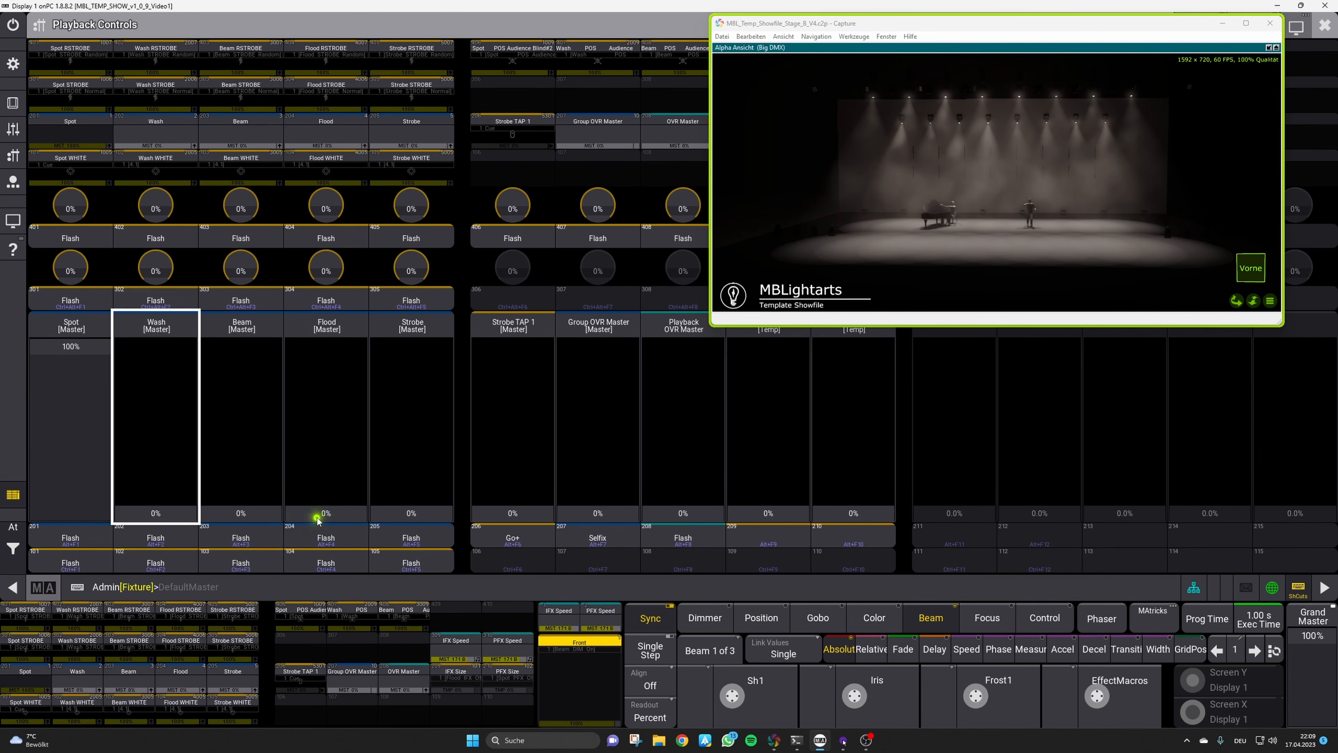
{"action": "left_click_drag", "start_coordinate": [320, 508], "coordinate": [308, 324]}
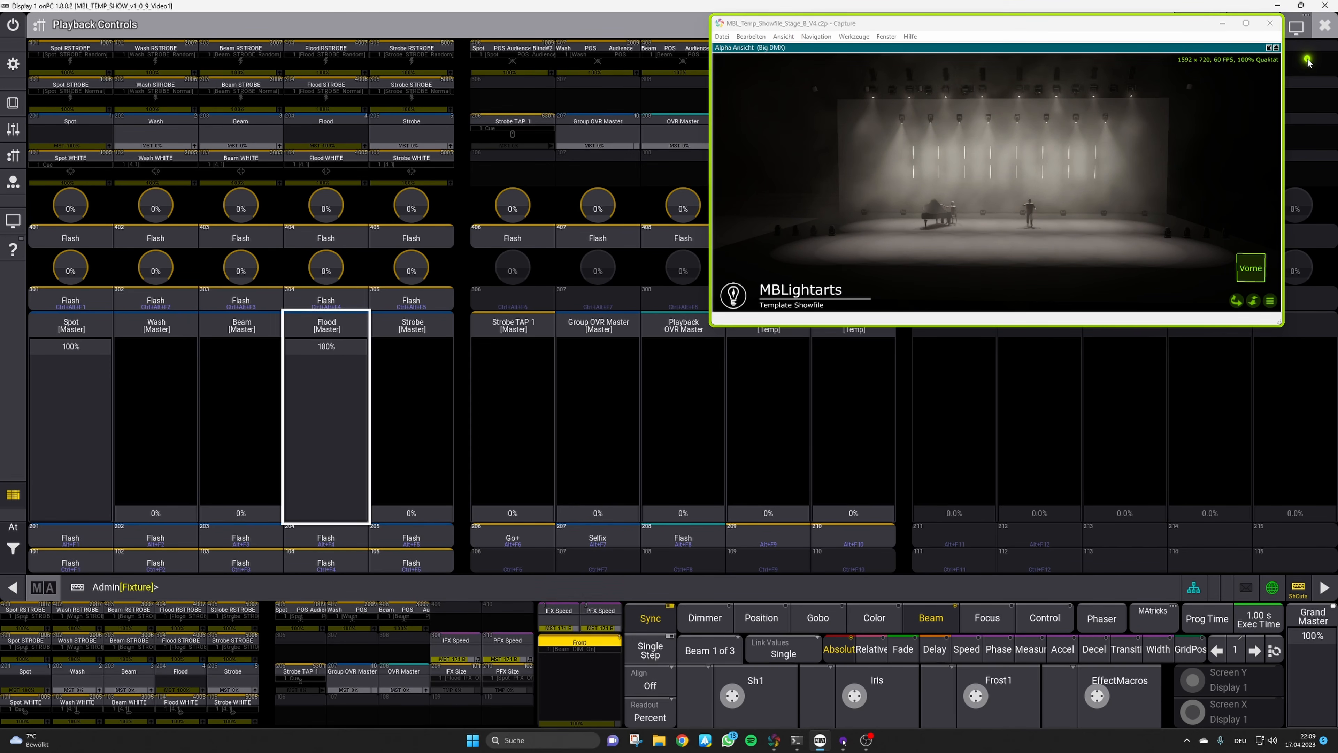
{"action": "left_click", "coordinate": [1325, 26]}
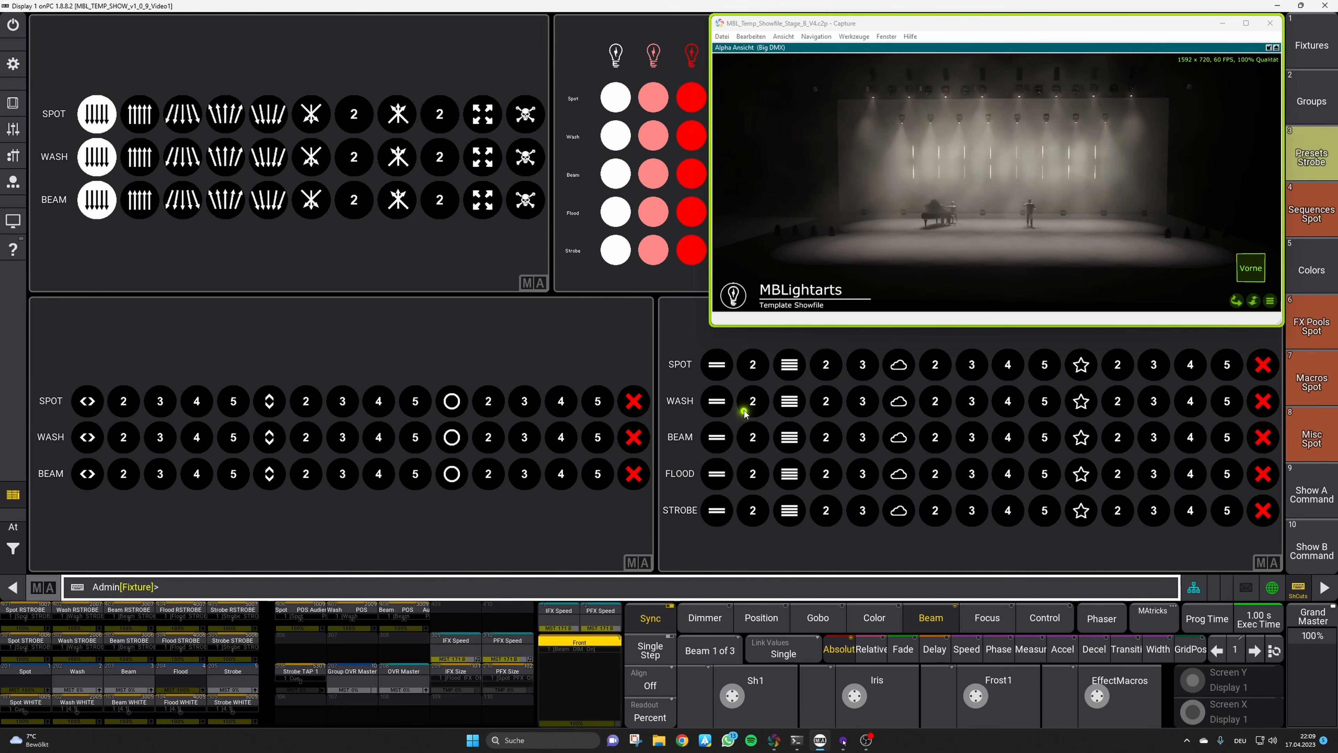
Step the Spot fixtures through their up and fanned positions, finishing on the first look of the second crossed position
{"action": "left_click", "coordinate": [140, 114]}
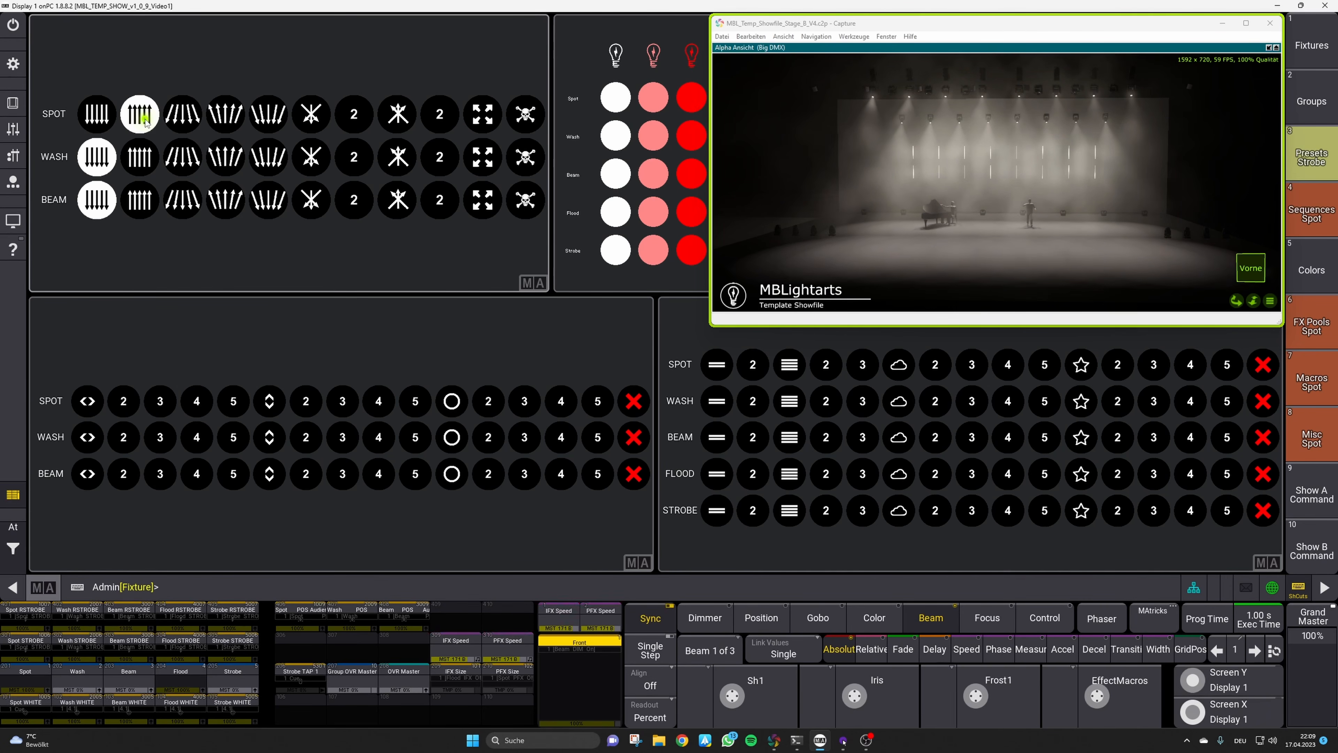
{"action": "left_click", "coordinate": [194, 126]}
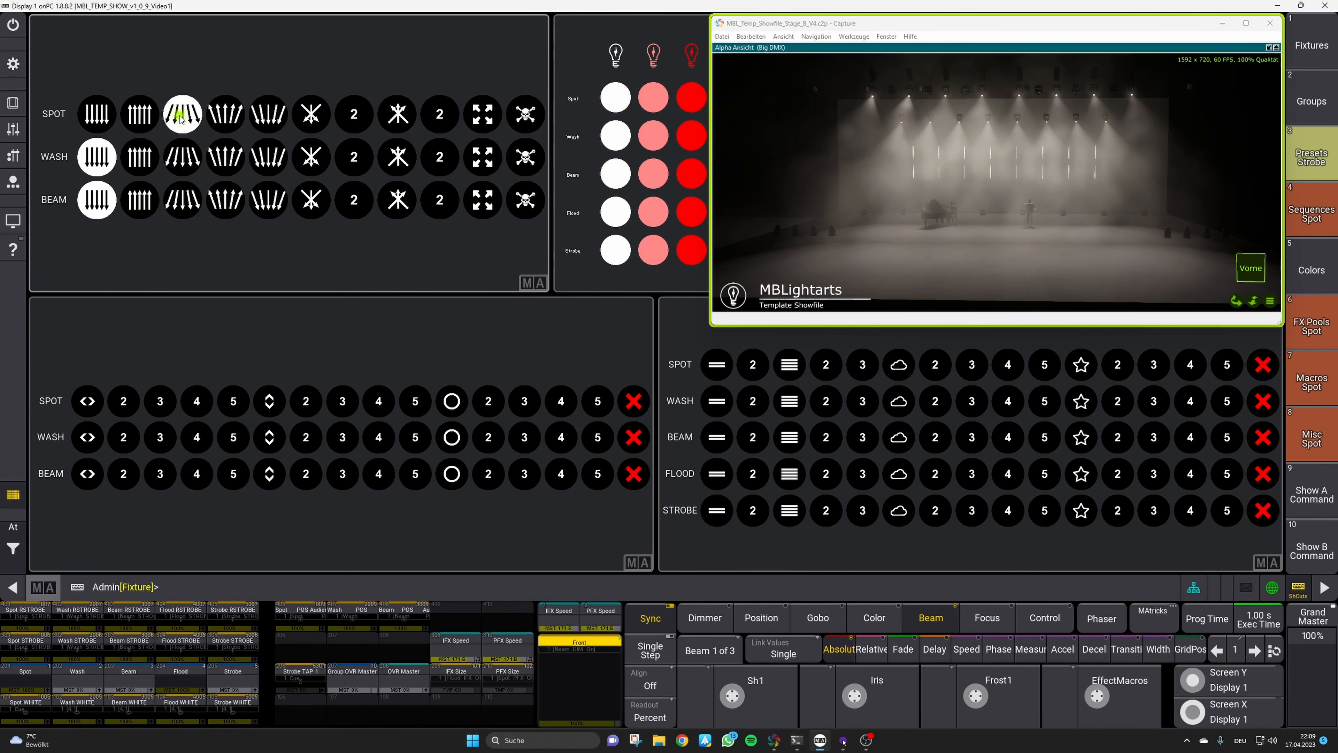
{"action": "left_click", "coordinate": [233, 121]}
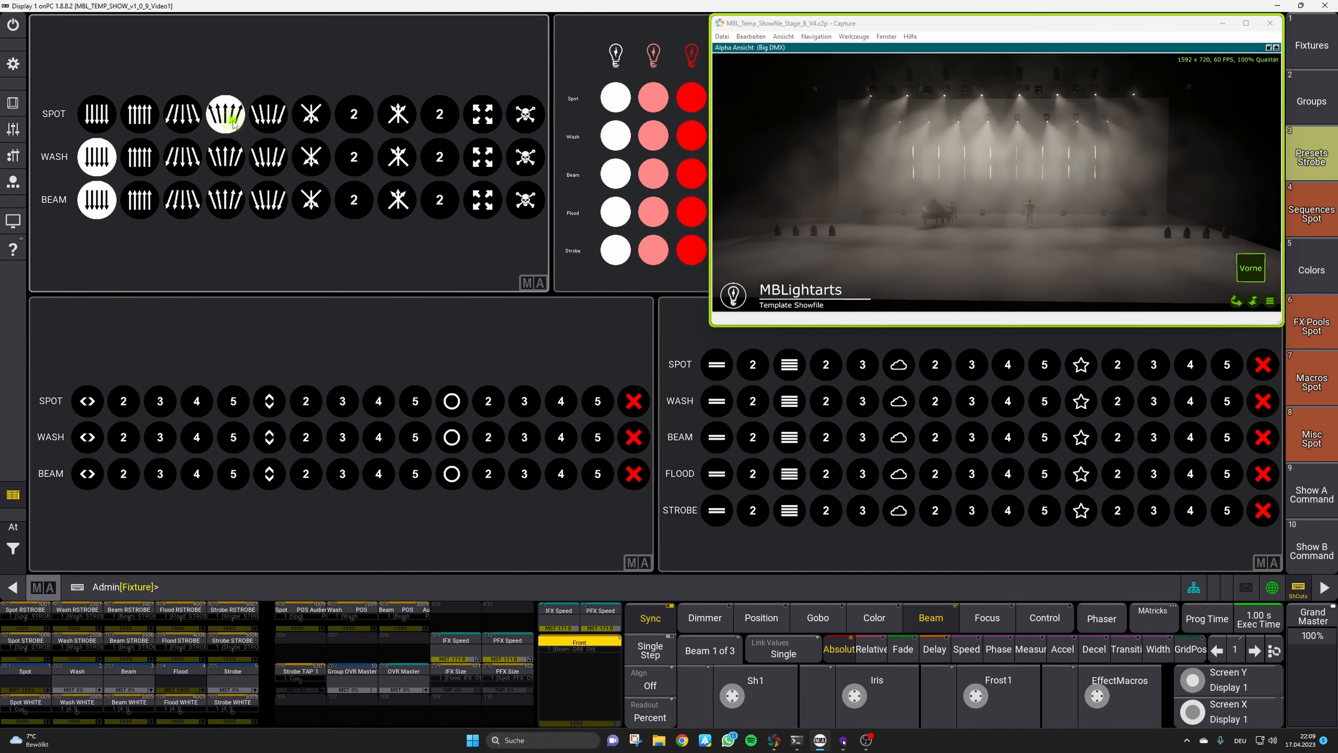
{"action": "left_click", "coordinate": [266, 122]}
{"action": "left_click", "coordinate": [405, 123]}
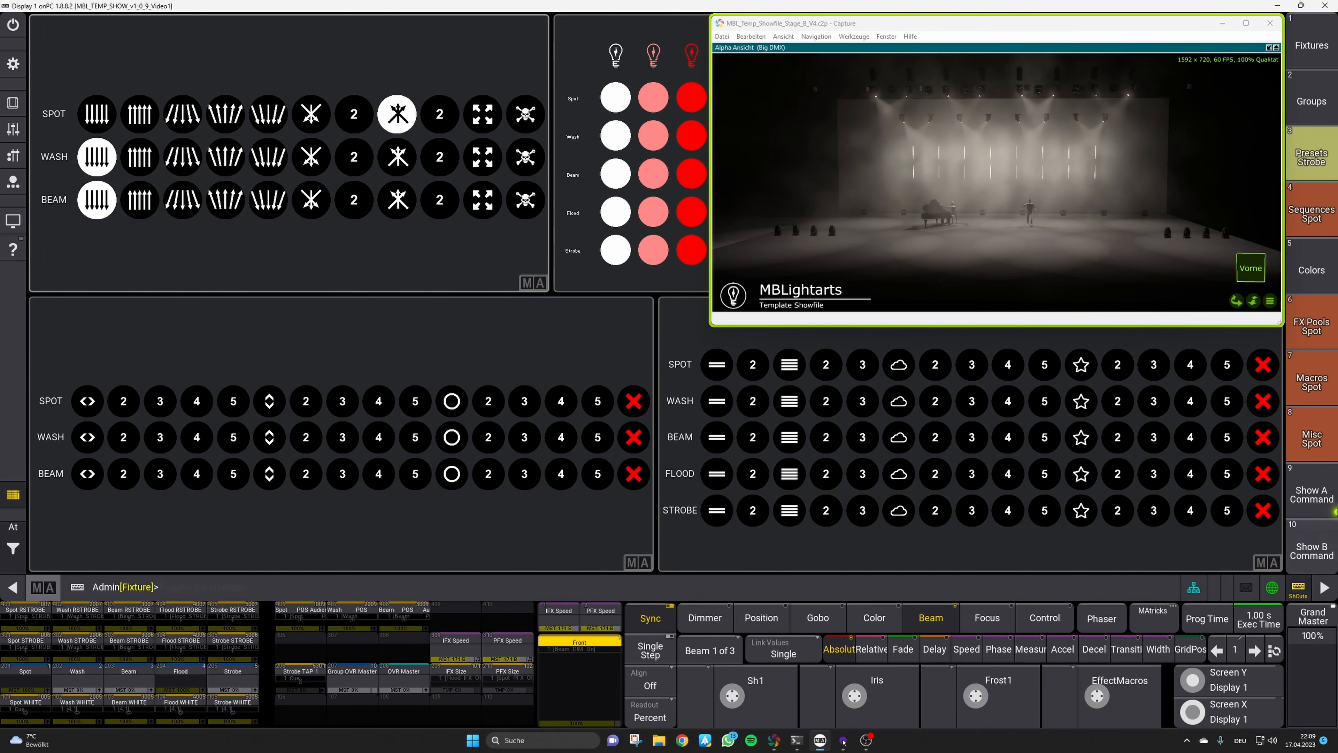
Switch to the Show B Command view and set the Spot zoom to narrow
{"action": "left_click", "coordinate": [1324, 555]}
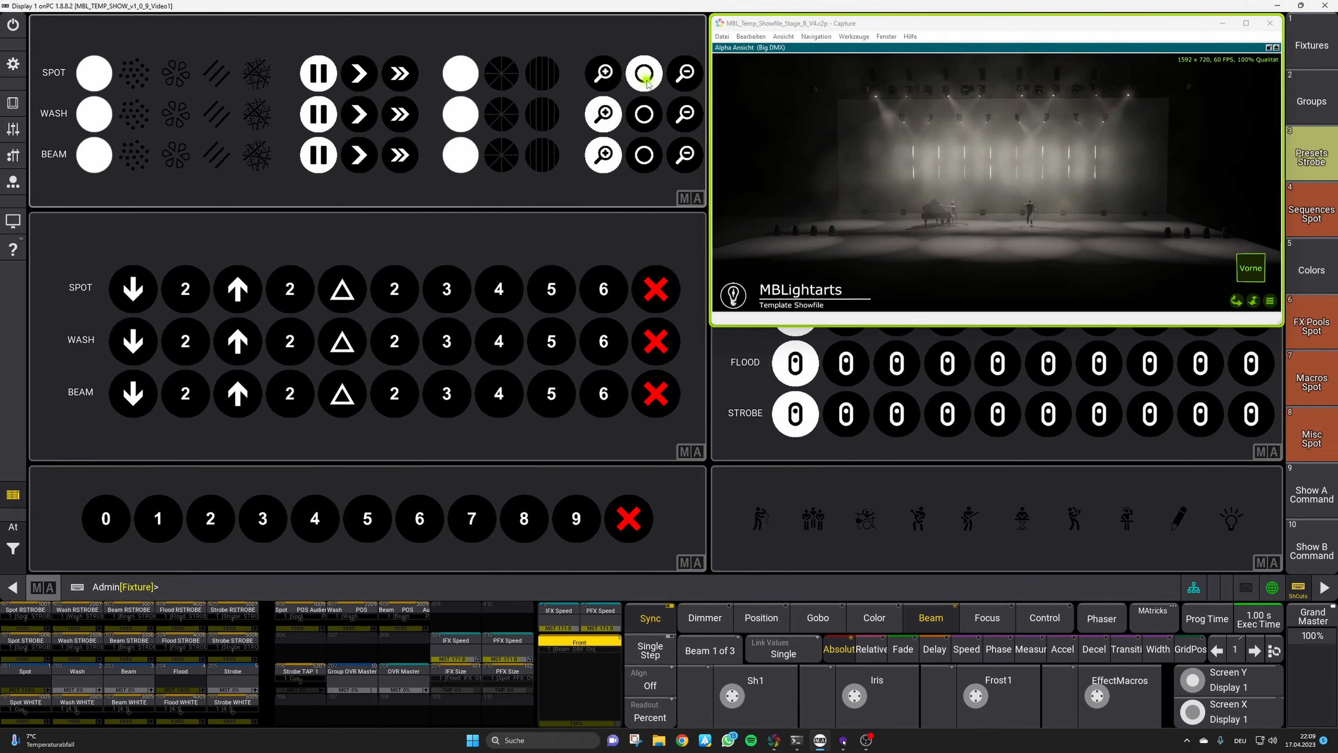
{"action": "left_click", "coordinate": [686, 77]}
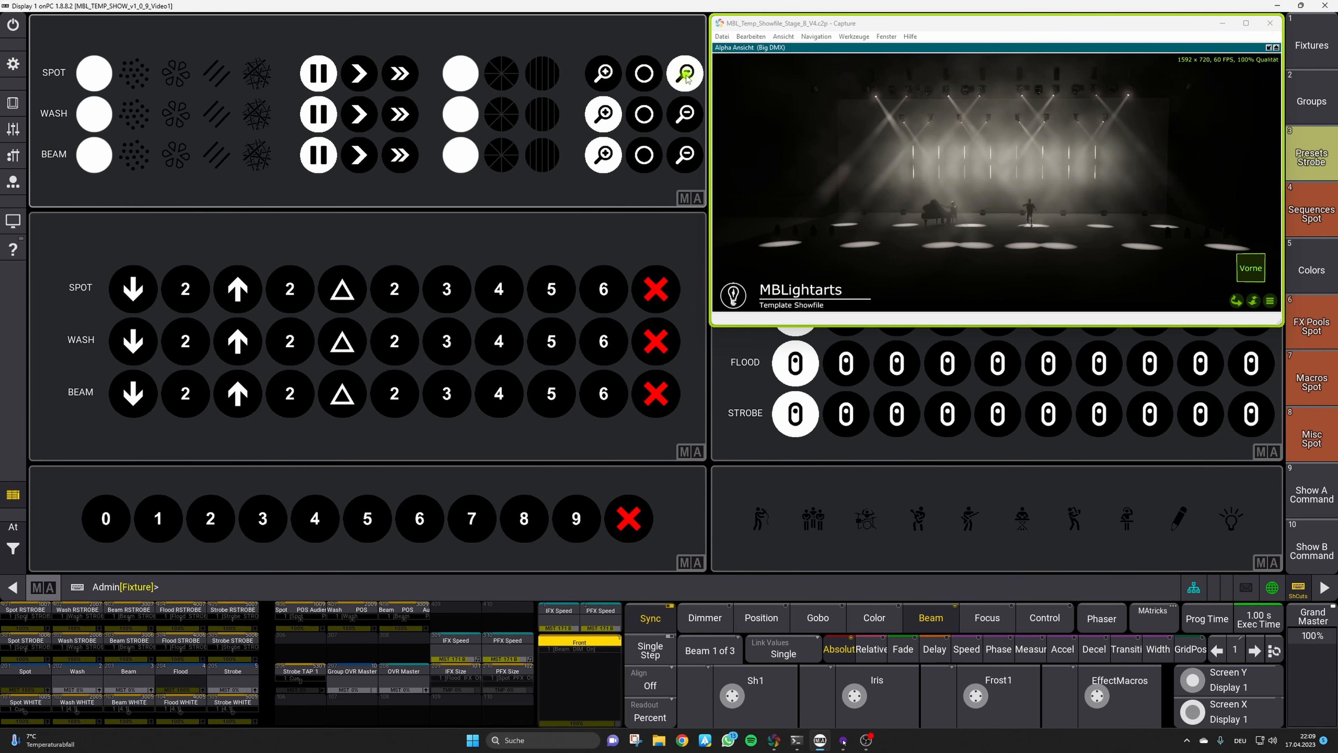
Switch to the Show A Command view and step the Spot through line, multi-line and cloud dimmer effects, ending on cloud effect 4
{"action": "left_click", "coordinate": [1312, 495]}
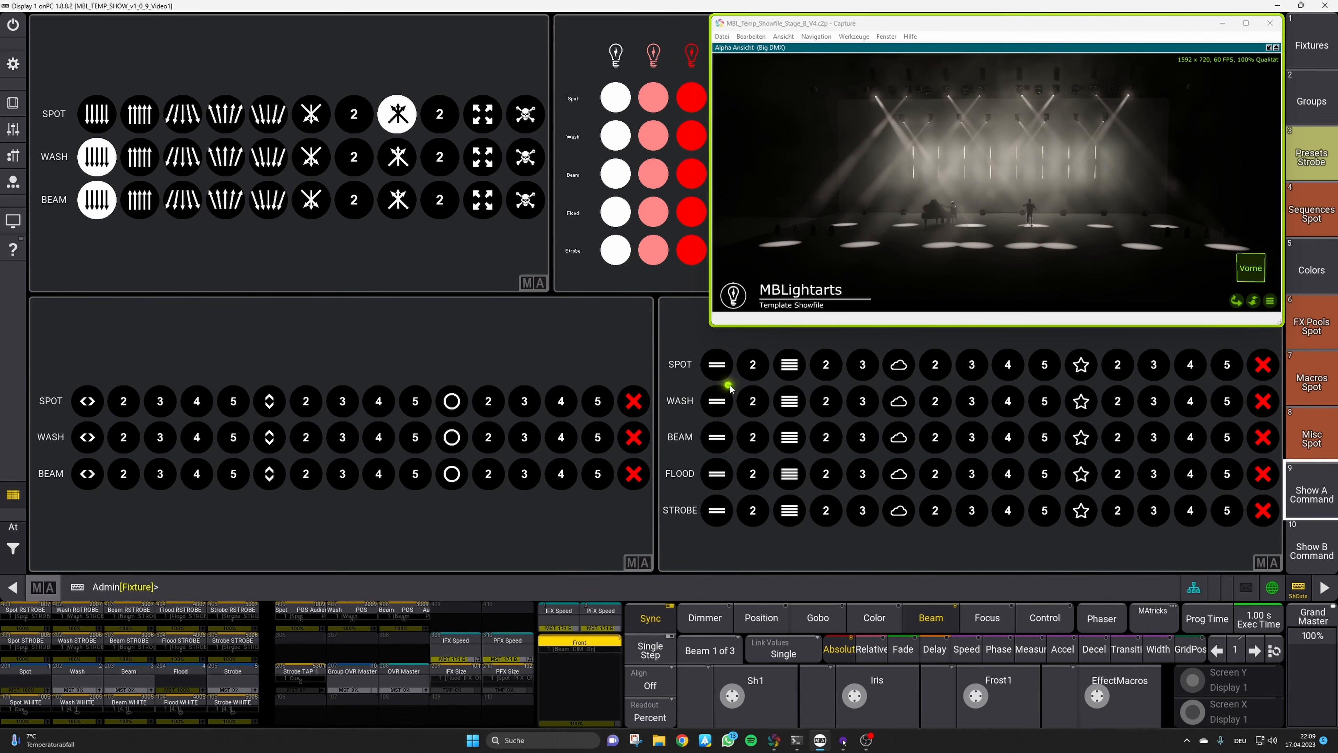
{"action": "left_click", "coordinate": [757, 369]}
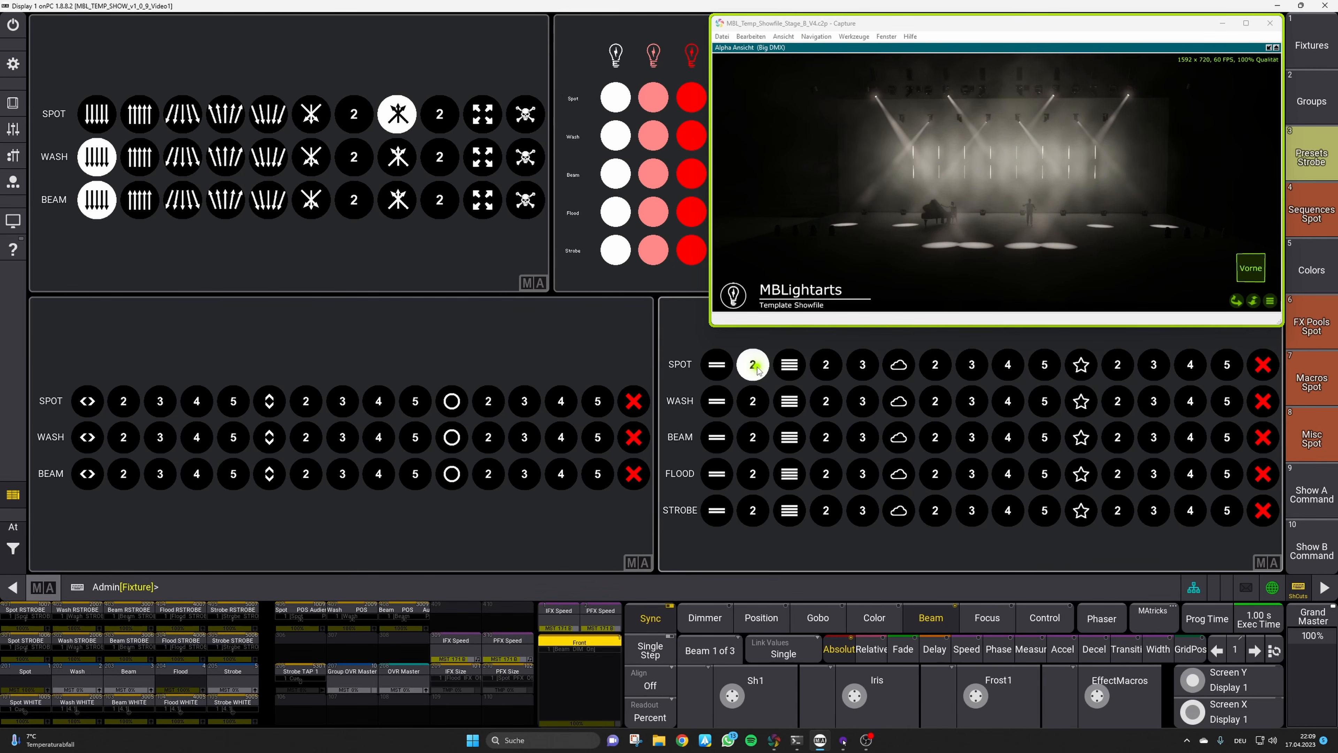
{"action": "left_click", "coordinate": [792, 366]}
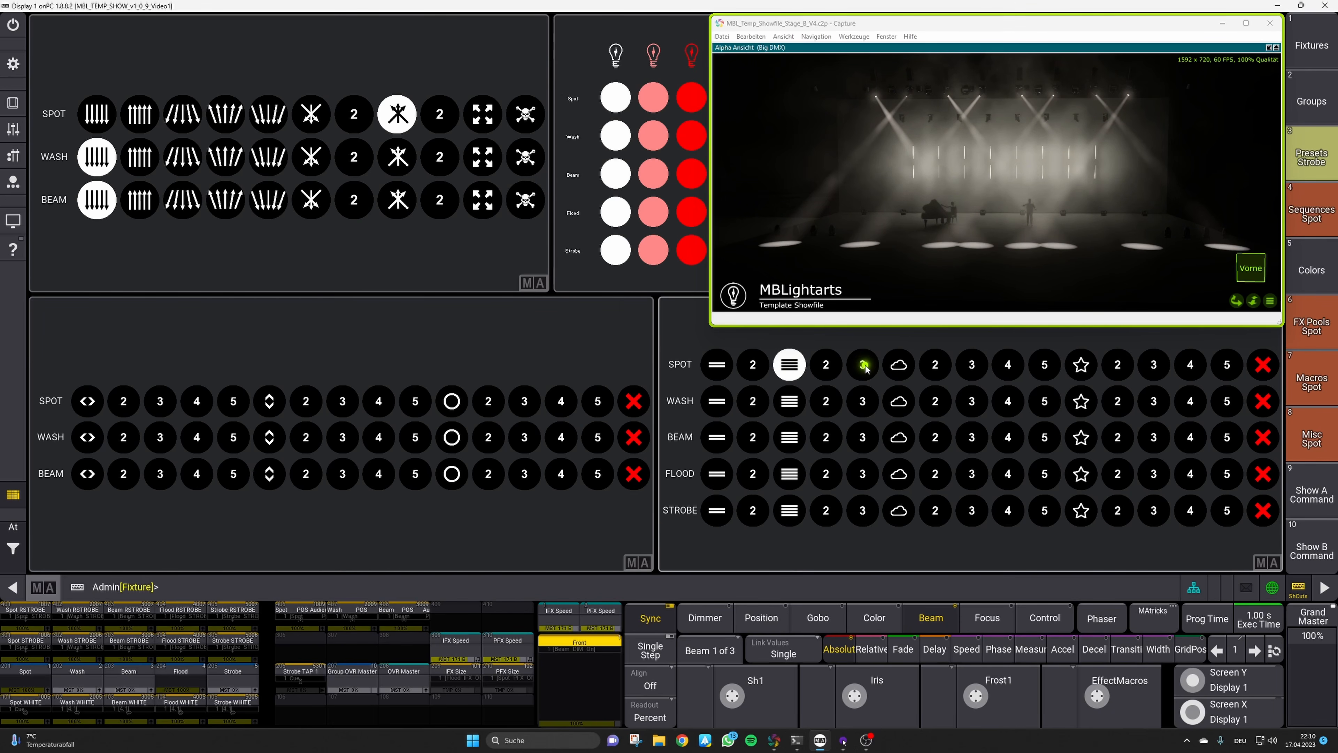
{"action": "left_click", "coordinate": [864, 366]}
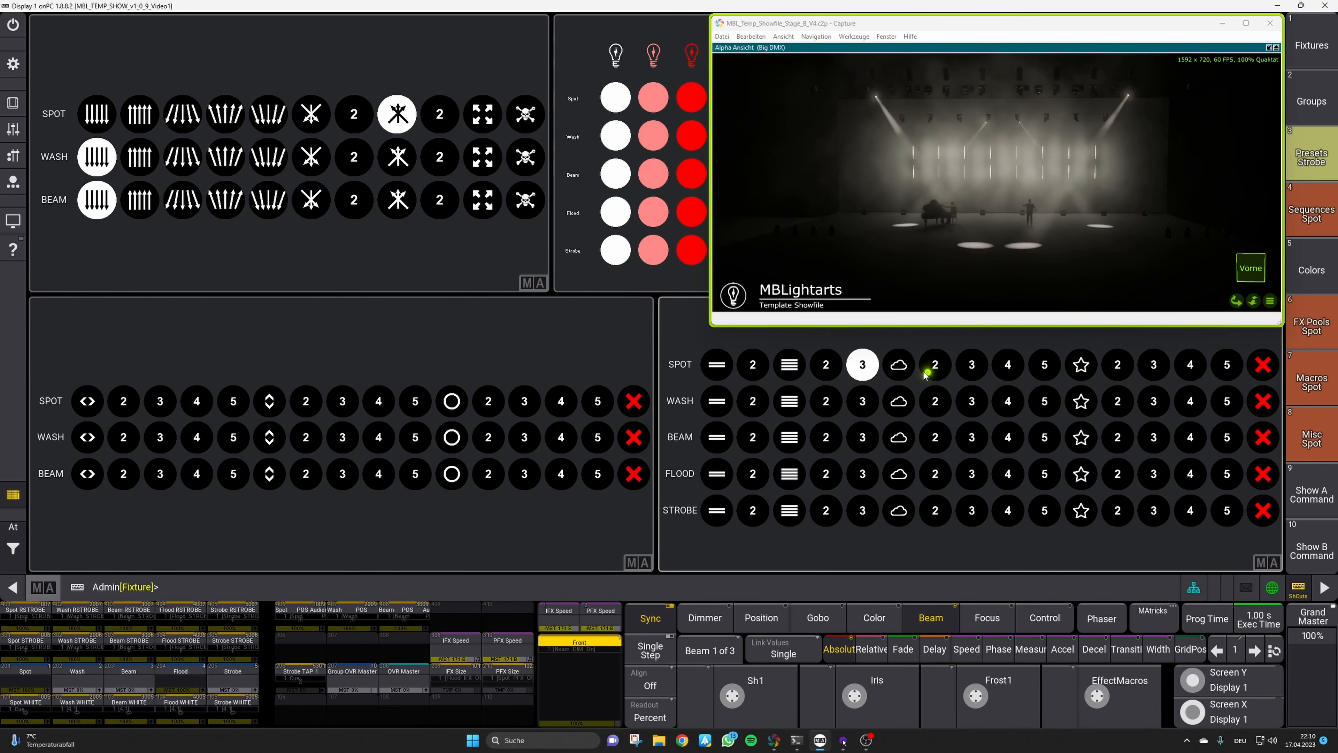
{"action": "left_click", "coordinate": [900, 368]}
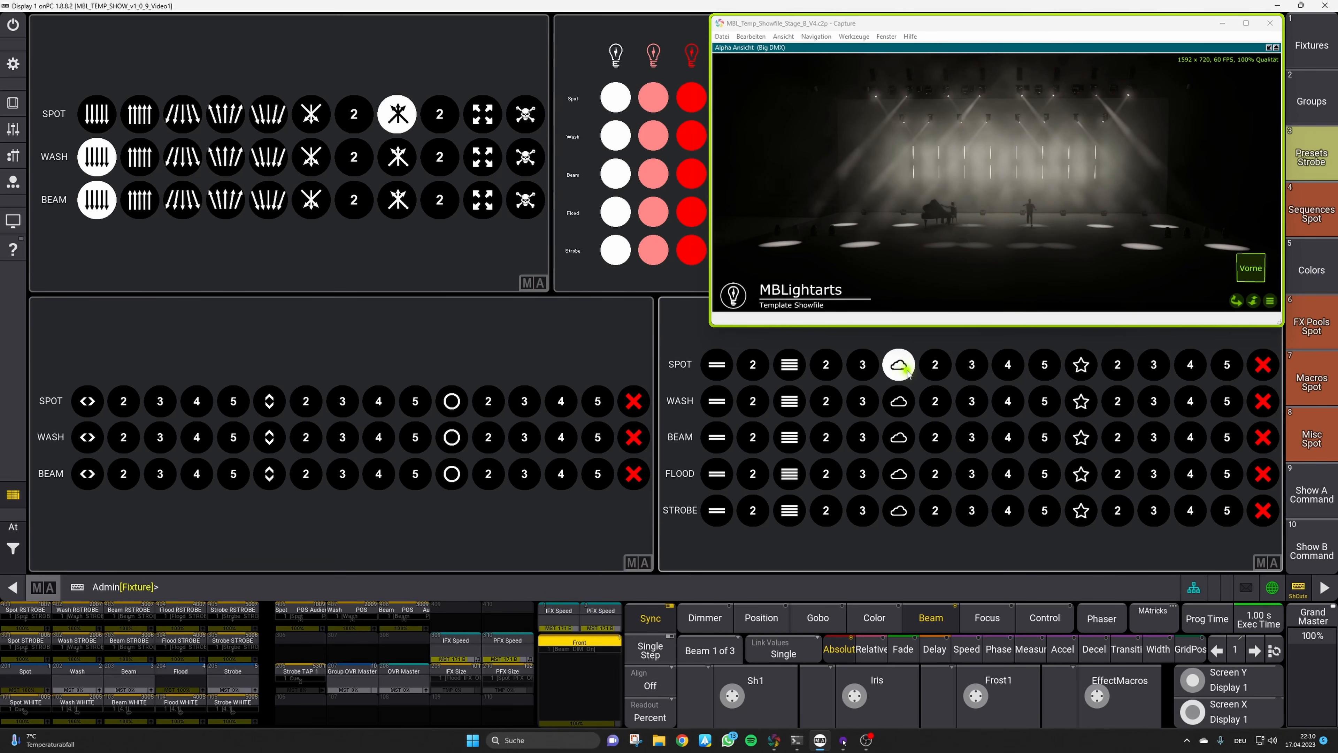
{"action": "left_click", "coordinate": [972, 366]}
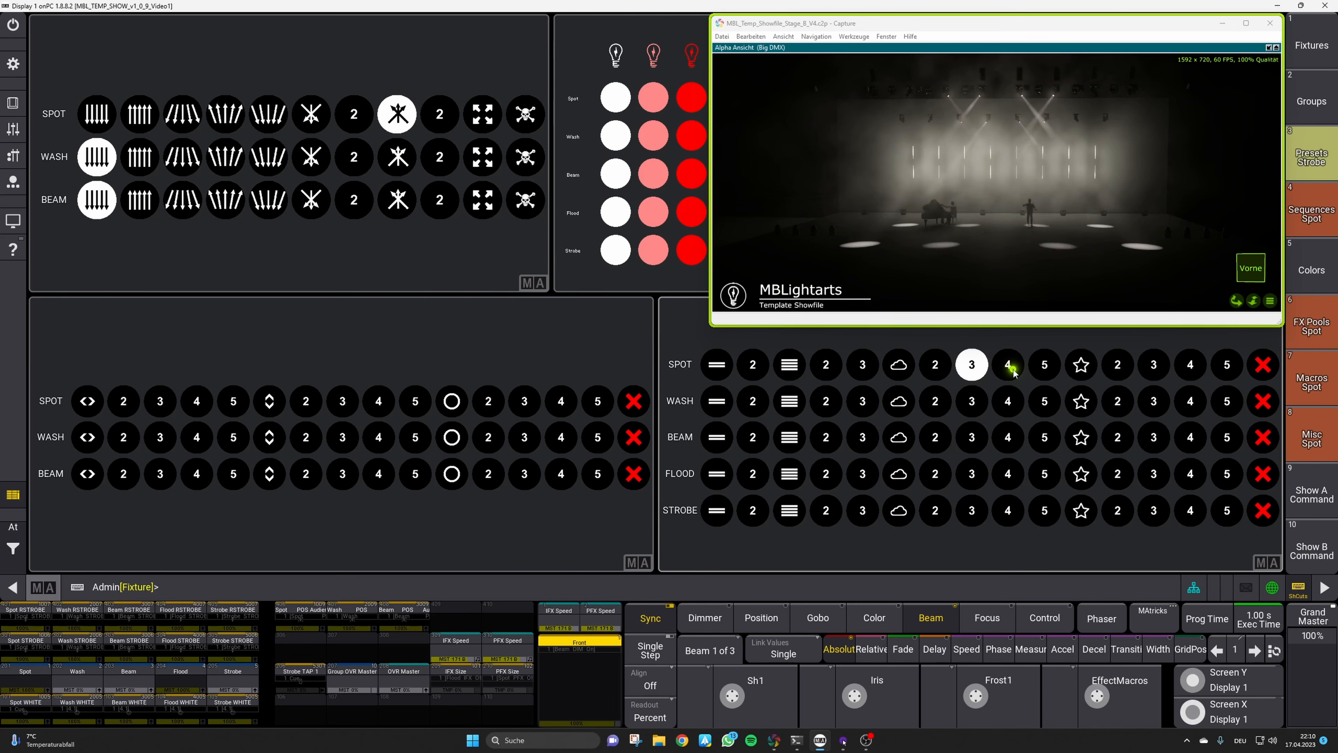
{"action": "left_click", "coordinate": [1010, 369]}
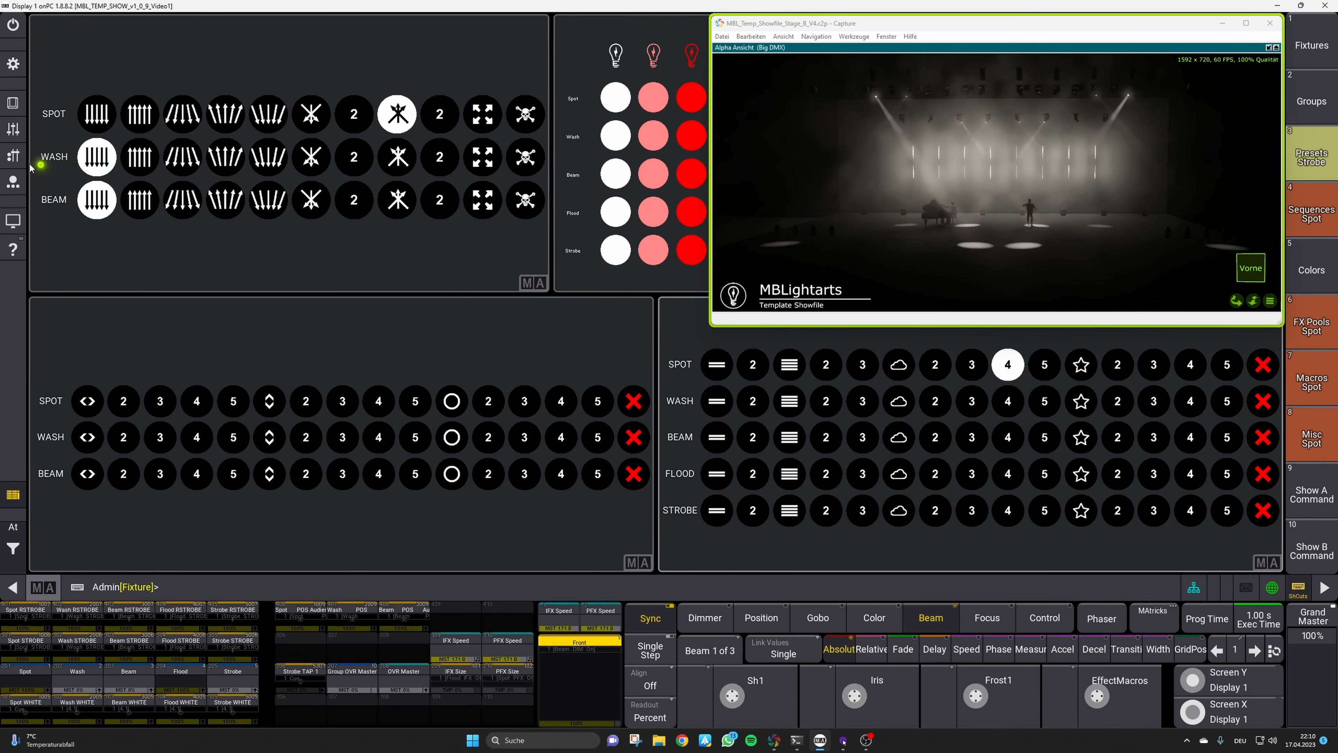
Adjust the effect speed from the playback controls and close them
{"action": "left_click", "coordinate": [14, 131]}
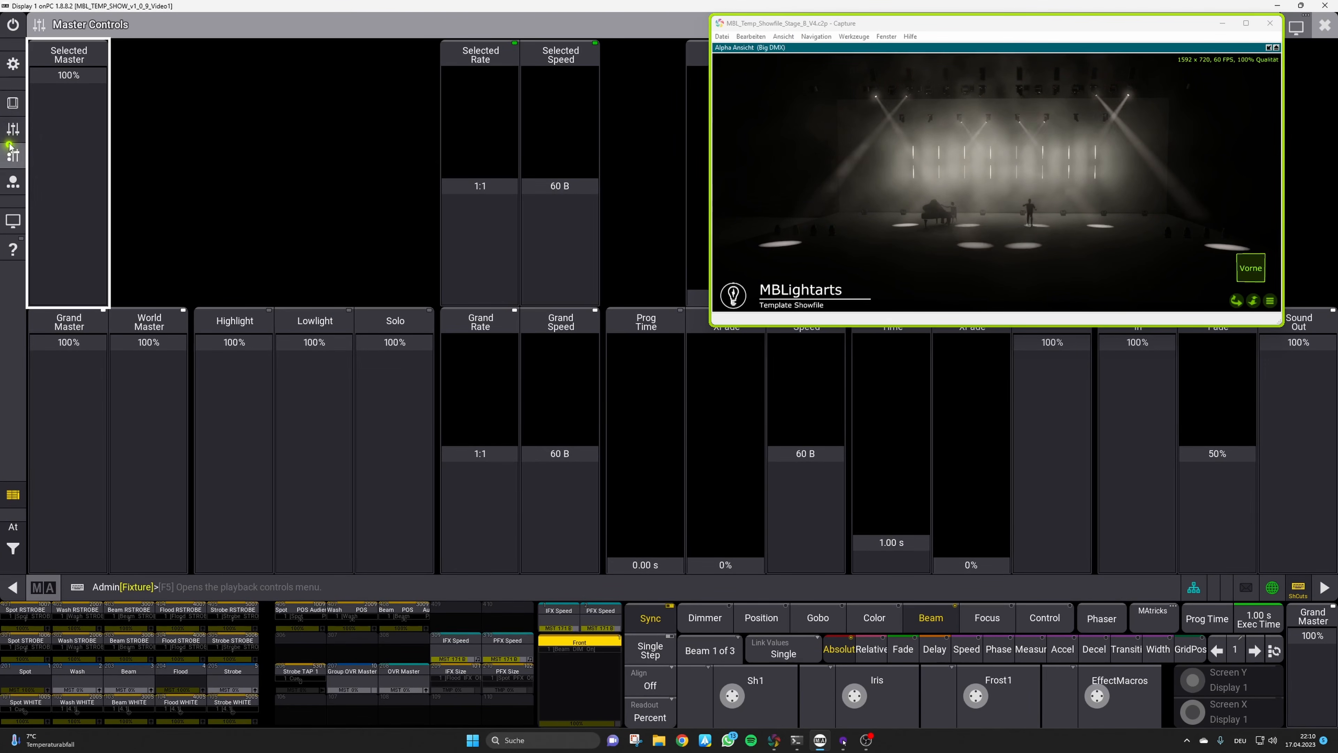
{"action": "left_click", "coordinate": [13, 155]}
{"action": "left_click_drag", "start_coordinate": [565, 253], "coordinate": [583, 294]}
{"action": "left_click", "coordinate": [1331, 17]}
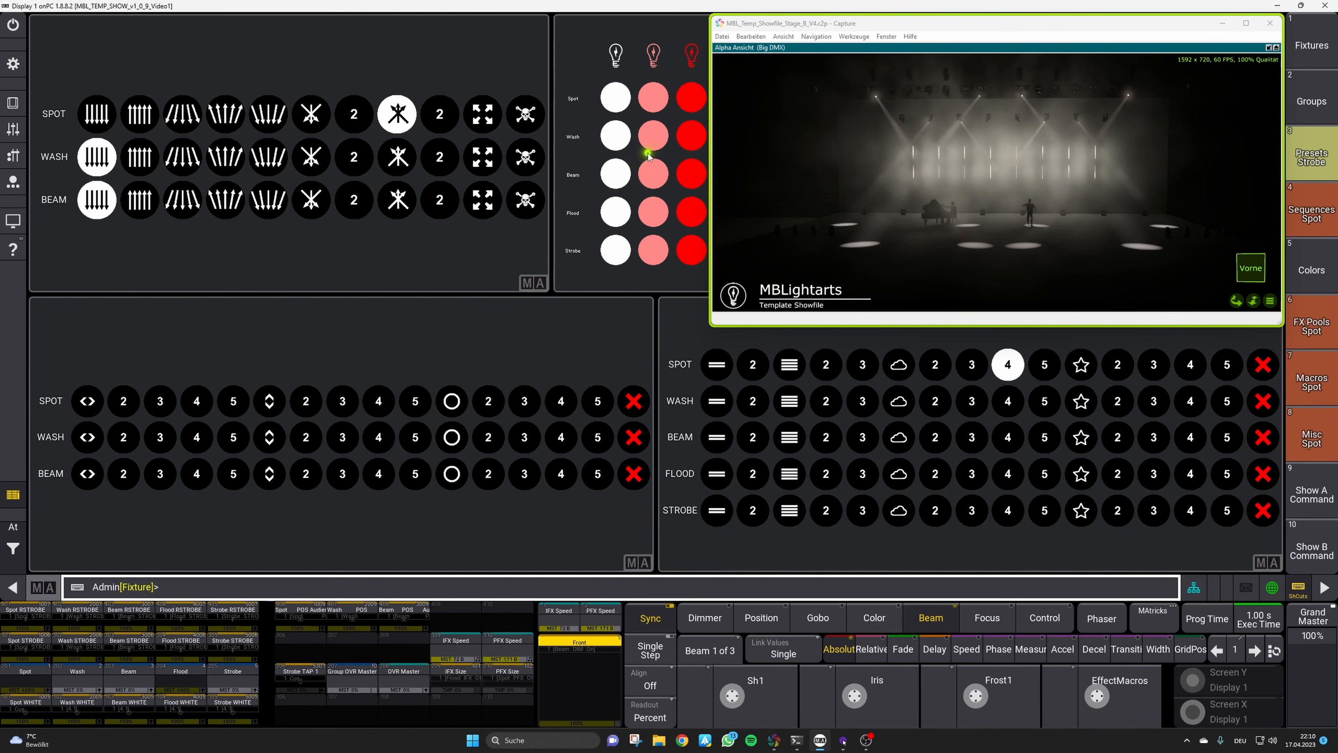
Color the Flood fixtures red and step them through multi-line, cloud and star dimmer effects, ending on star effect 5
{"action": "left_click", "coordinate": [689, 216]}
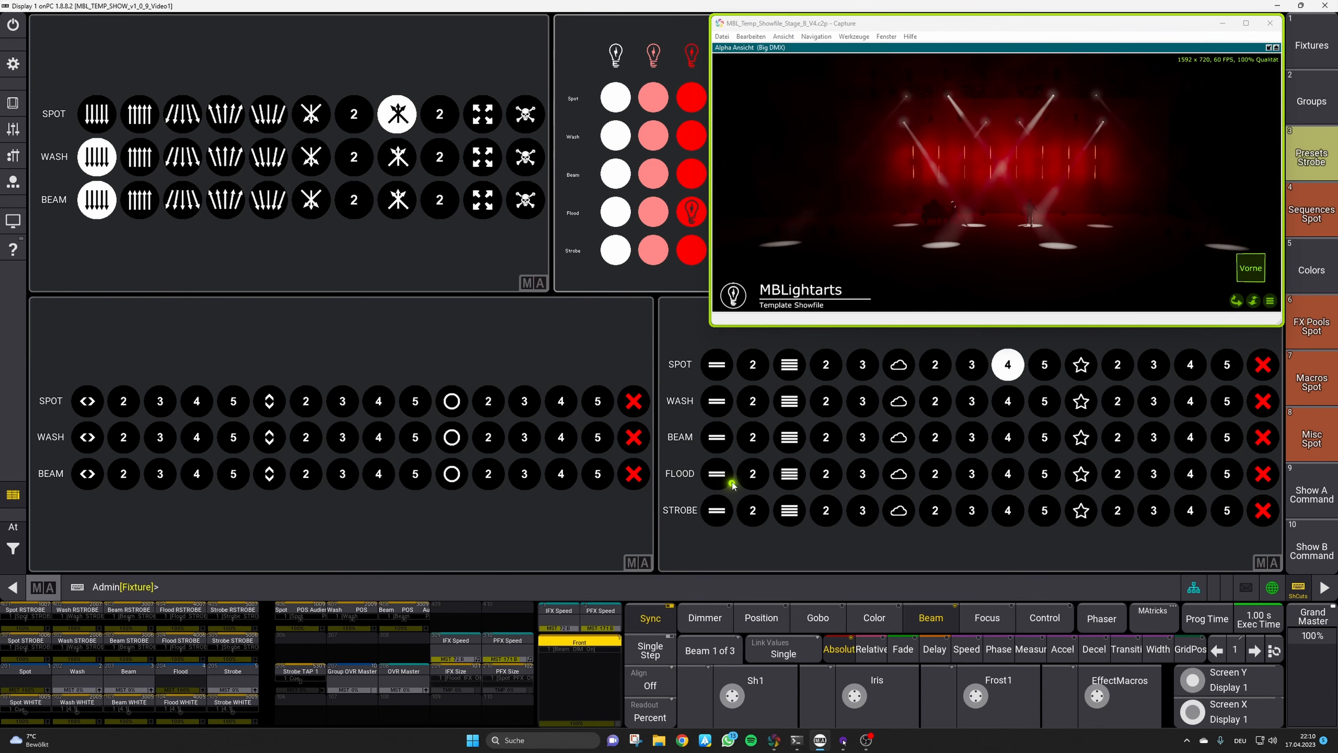
{"action": "left_click", "coordinate": [789, 475]}
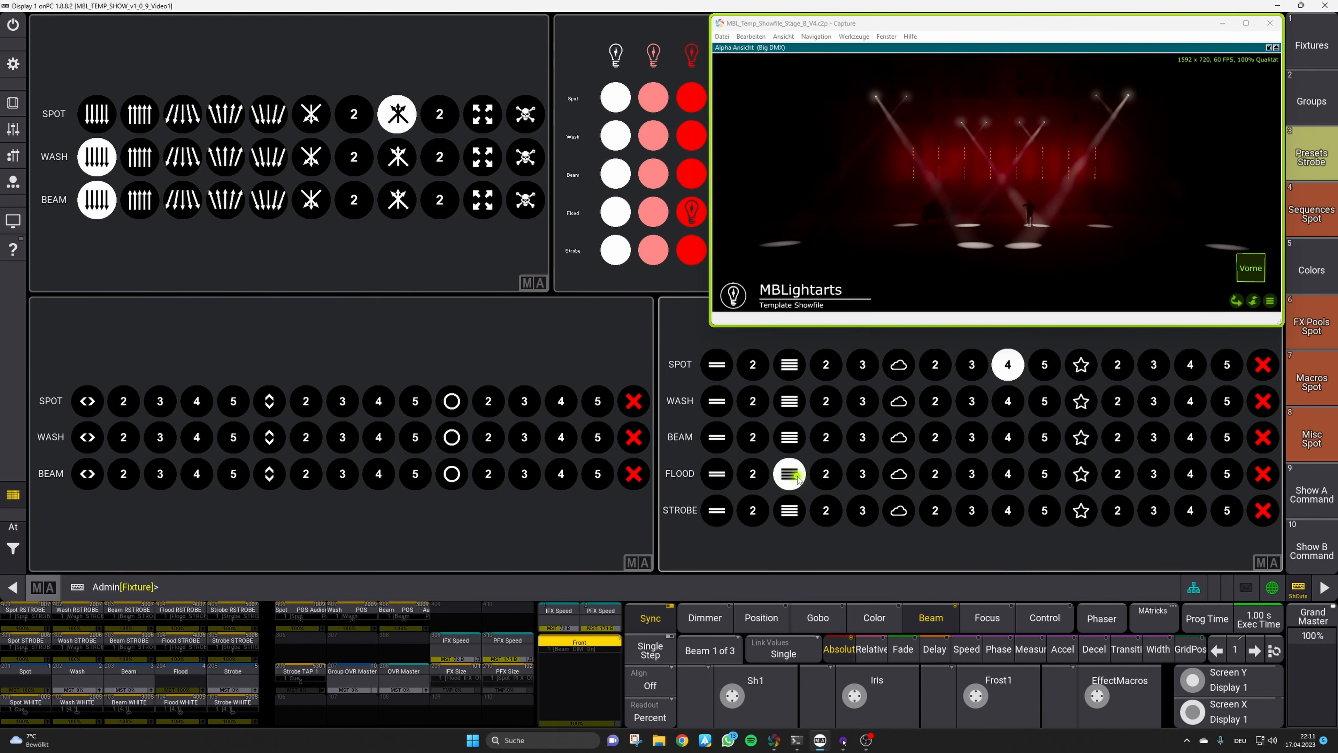
{"action": "left_click", "coordinate": [935, 474]}
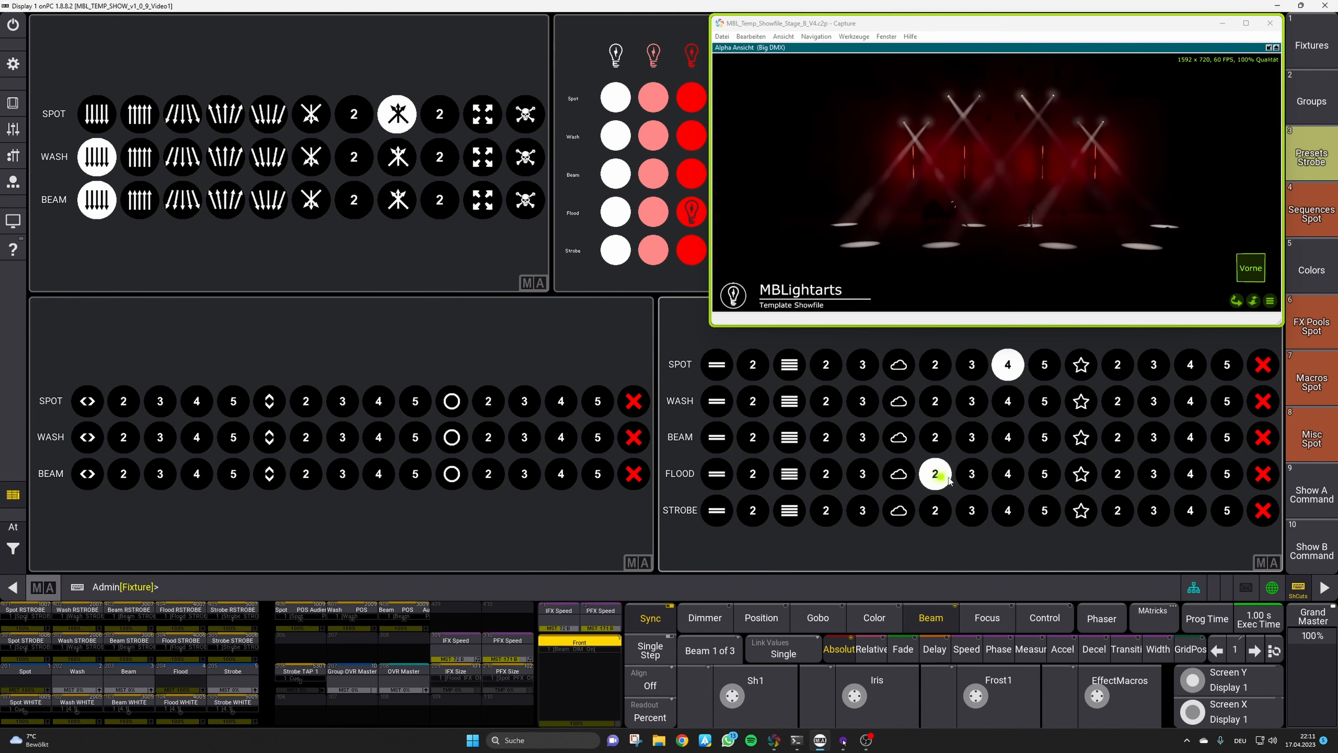
{"action": "left_click", "coordinate": [1045, 475]}
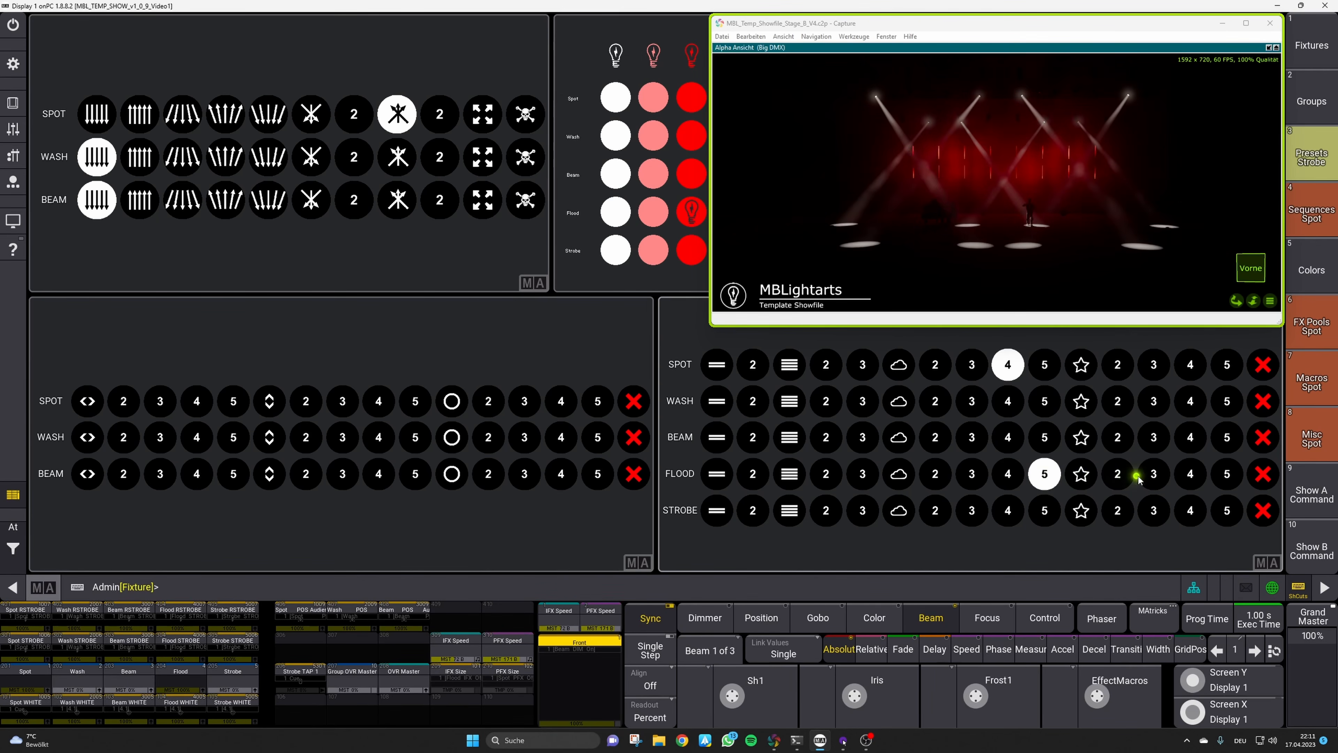
{"action": "left_click", "coordinate": [1155, 475]}
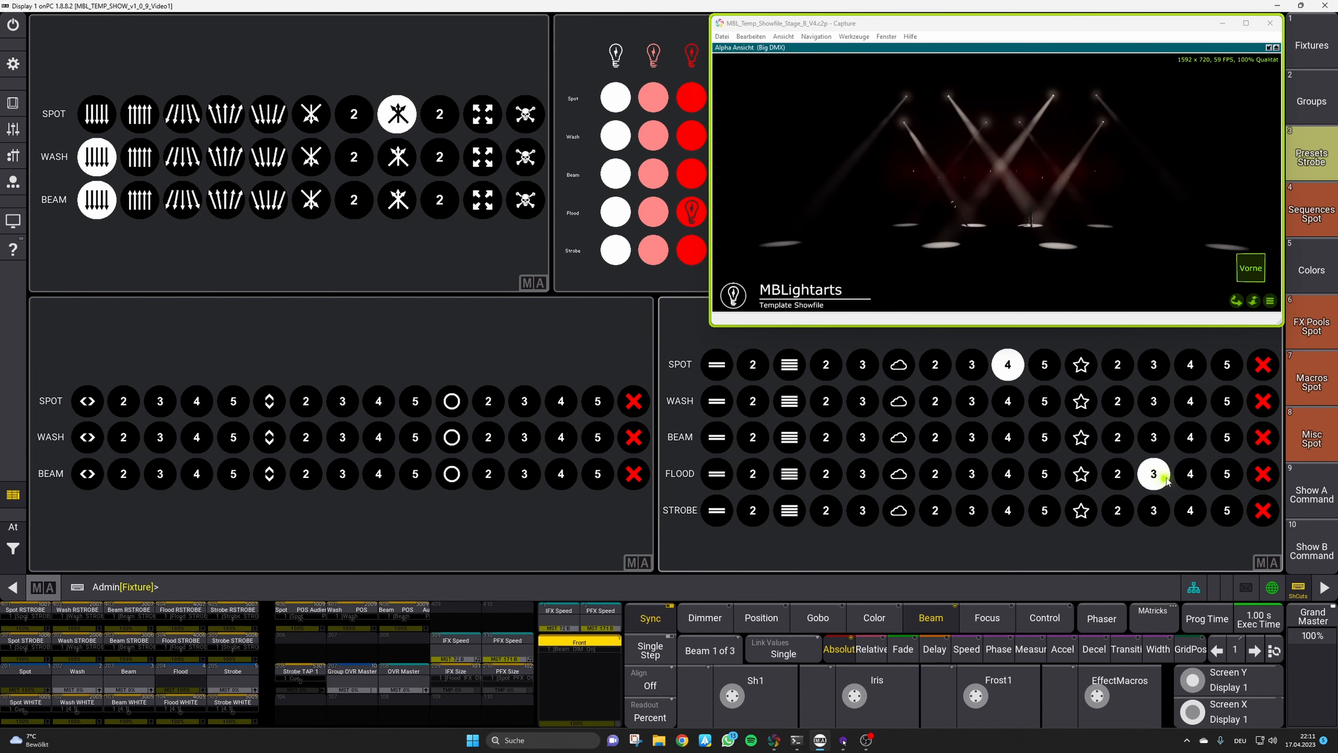
{"action": "left_click", "coordinate": [1192, 477]}
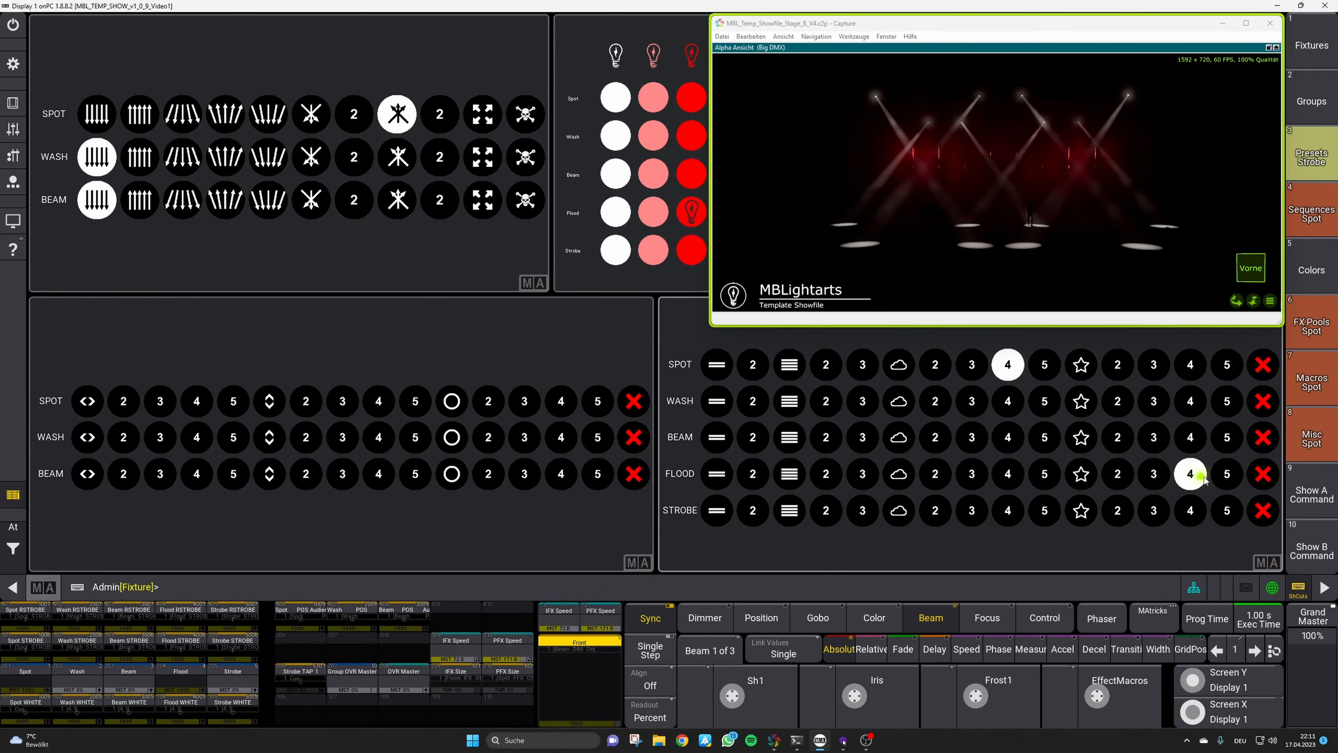
{"action": "left_click", "coordinate": [1229, 477]}
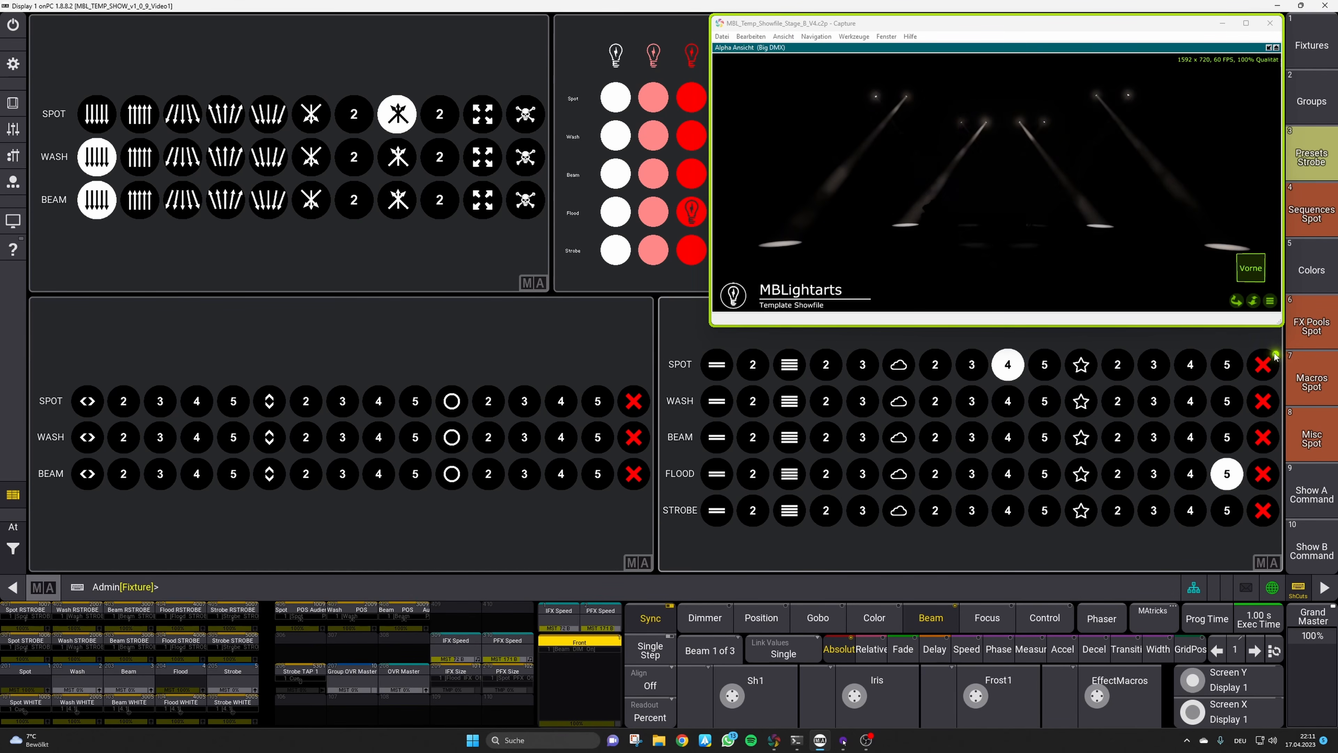
Stop the Spot and Flood dimmer effects and start the Spot circle position effects, ending on circle effect 2
{"action": "left_click", "coordinate": [1264, 366]}
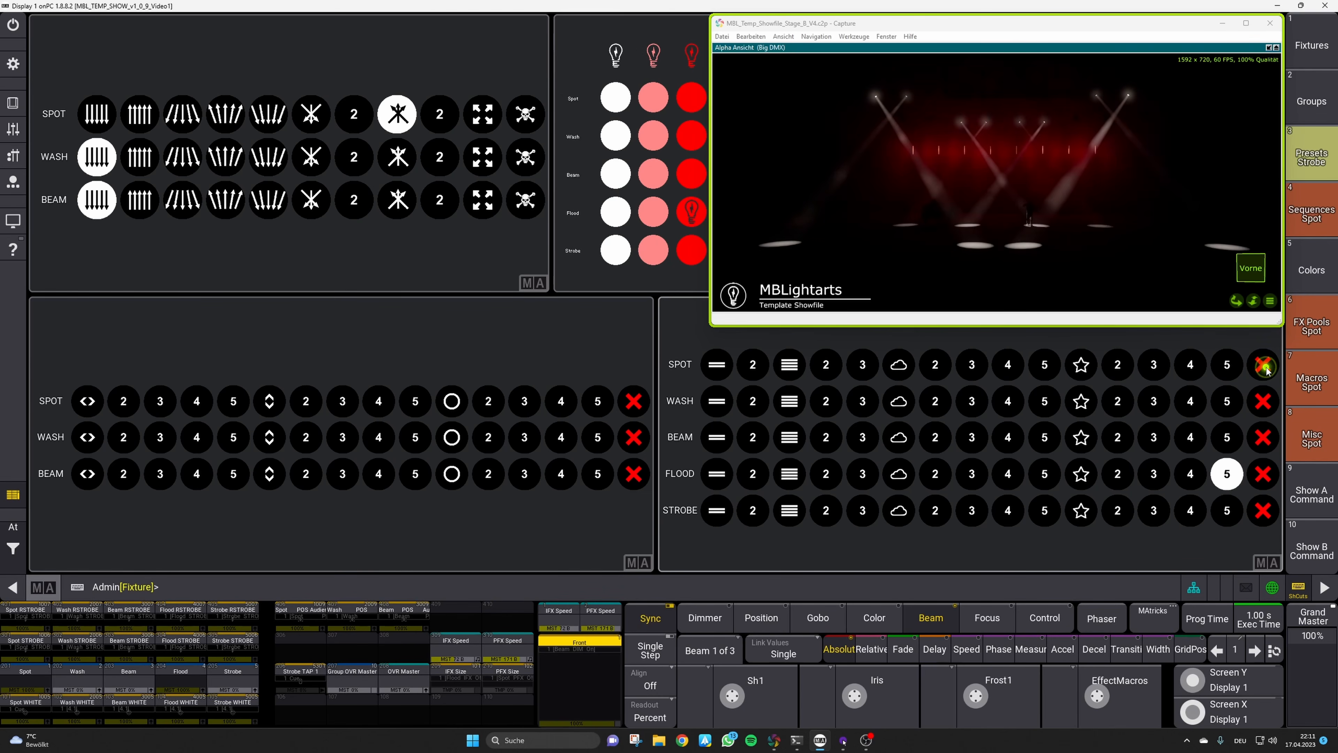
{"action": "left_click", "coordinate": [1268, 476]}
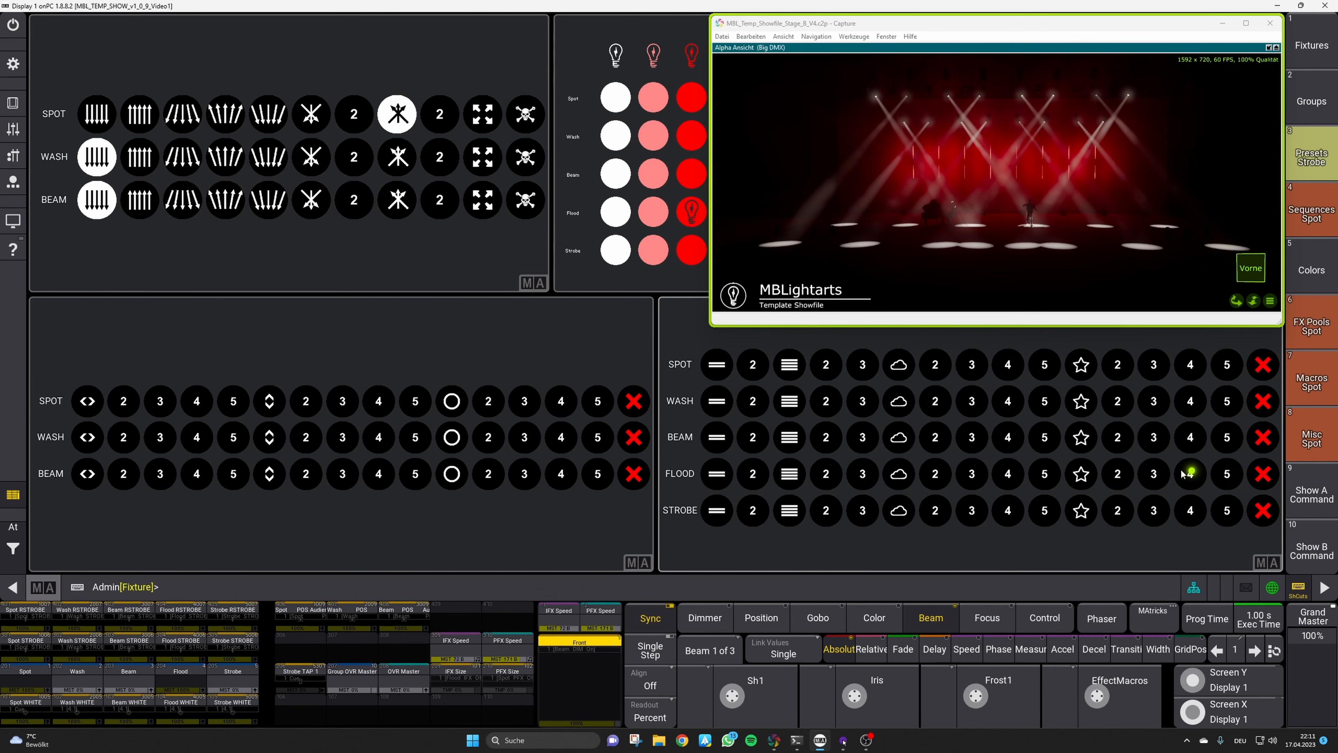
{"action": "left_click", "coordinate": [452, 402]}
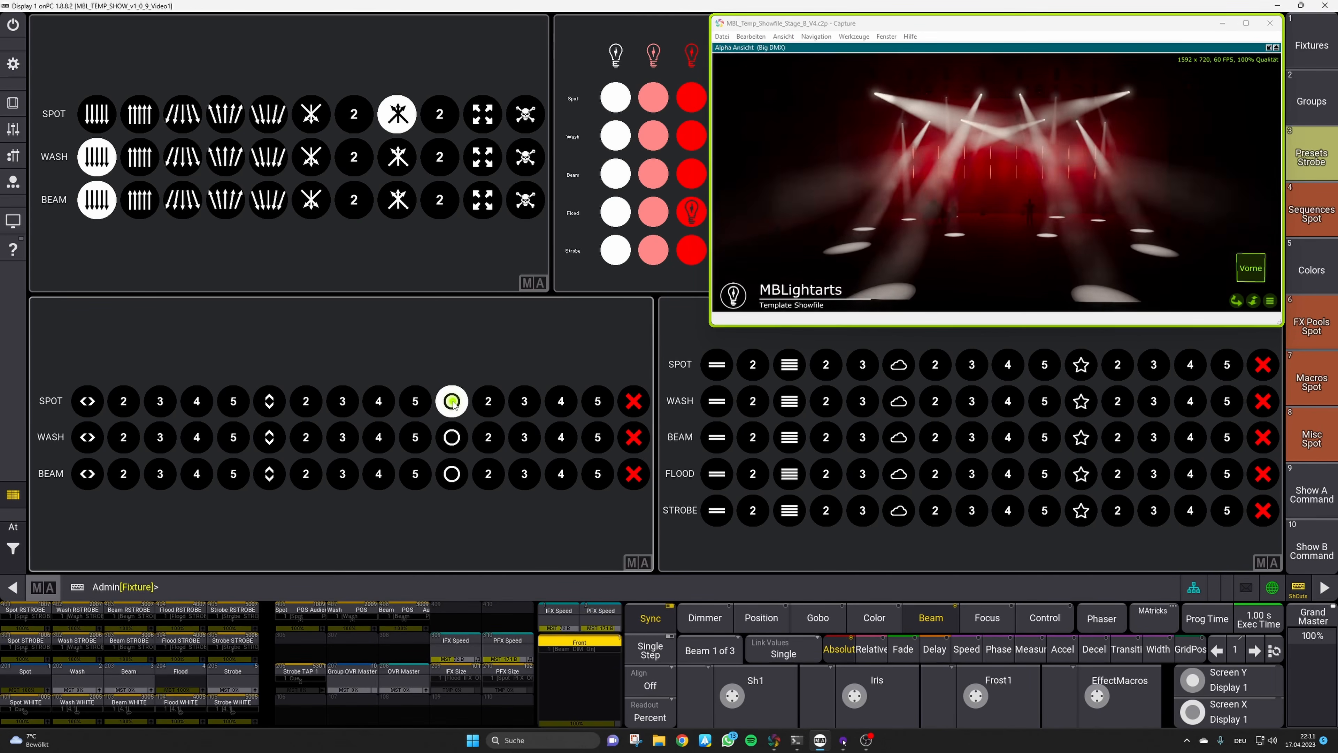
{"action": "left_click", "coordinate": [488, 403]}
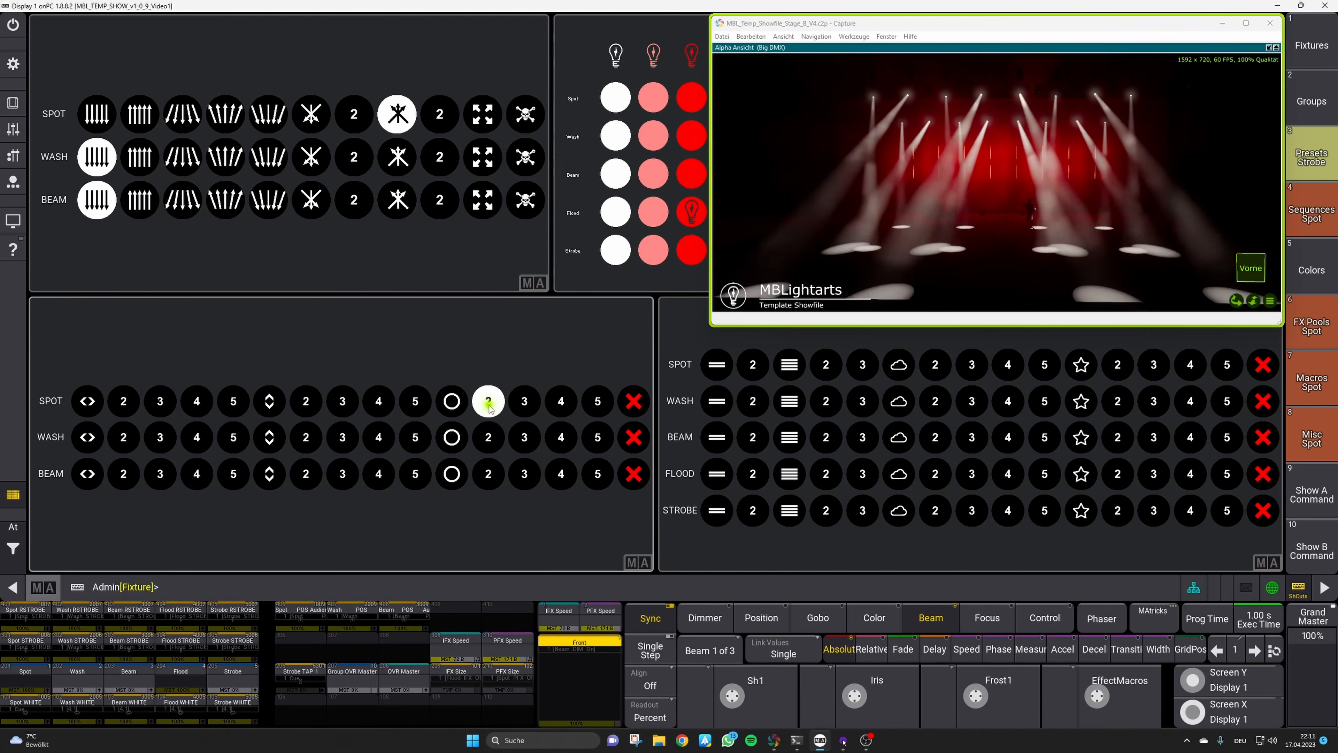
Set the PFX Size master to 67% in the playback controls and close them
{"action": "left_click", "coordinate": [14, 130]}
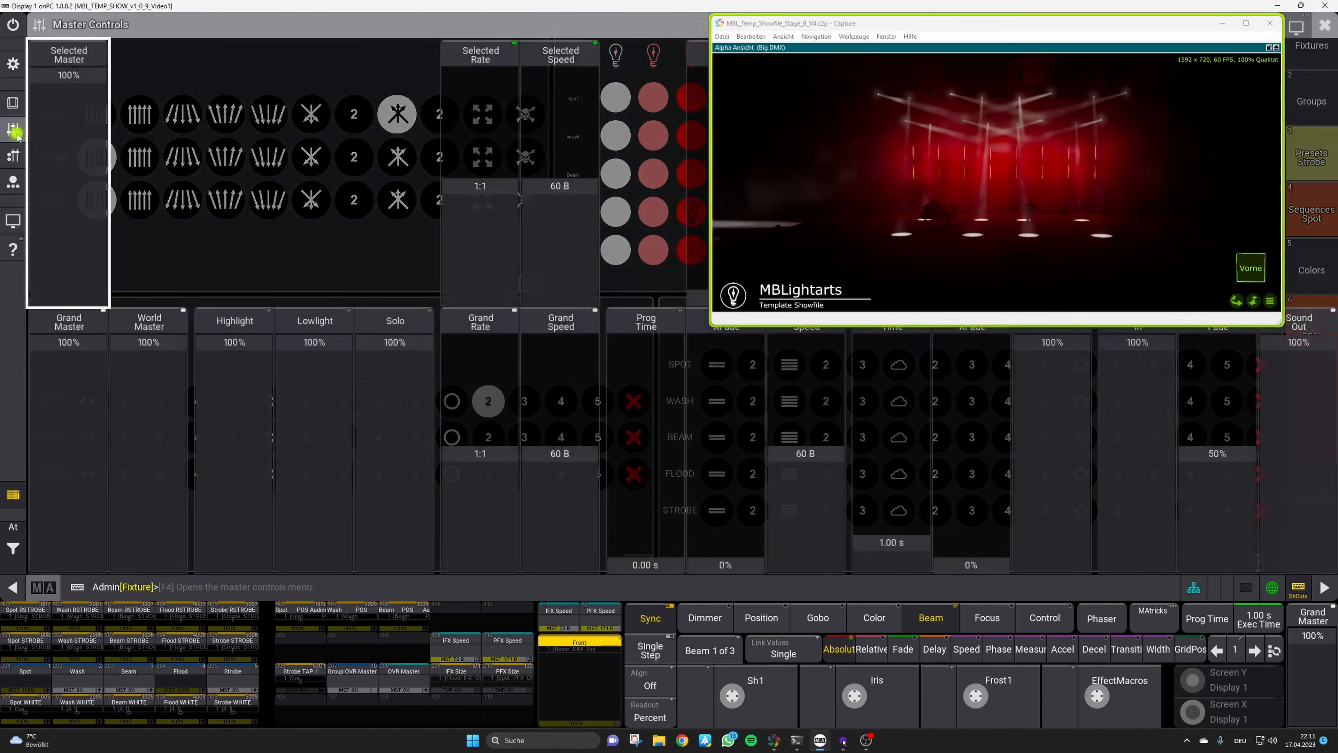
{"action": "left_click", "coordinate": [13, 156]}
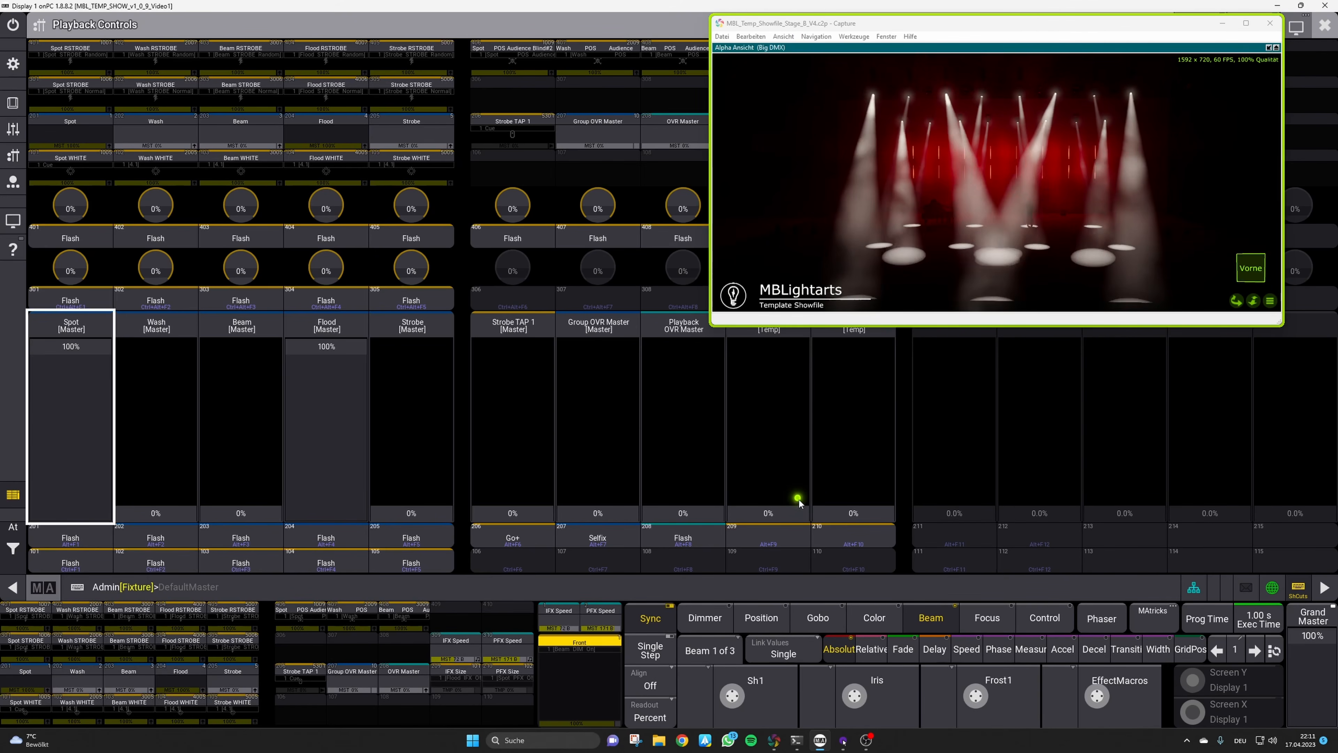
{"action": "left_click_drag", "start_coordinate": [853, 514], "coordinate": [853, 401]}
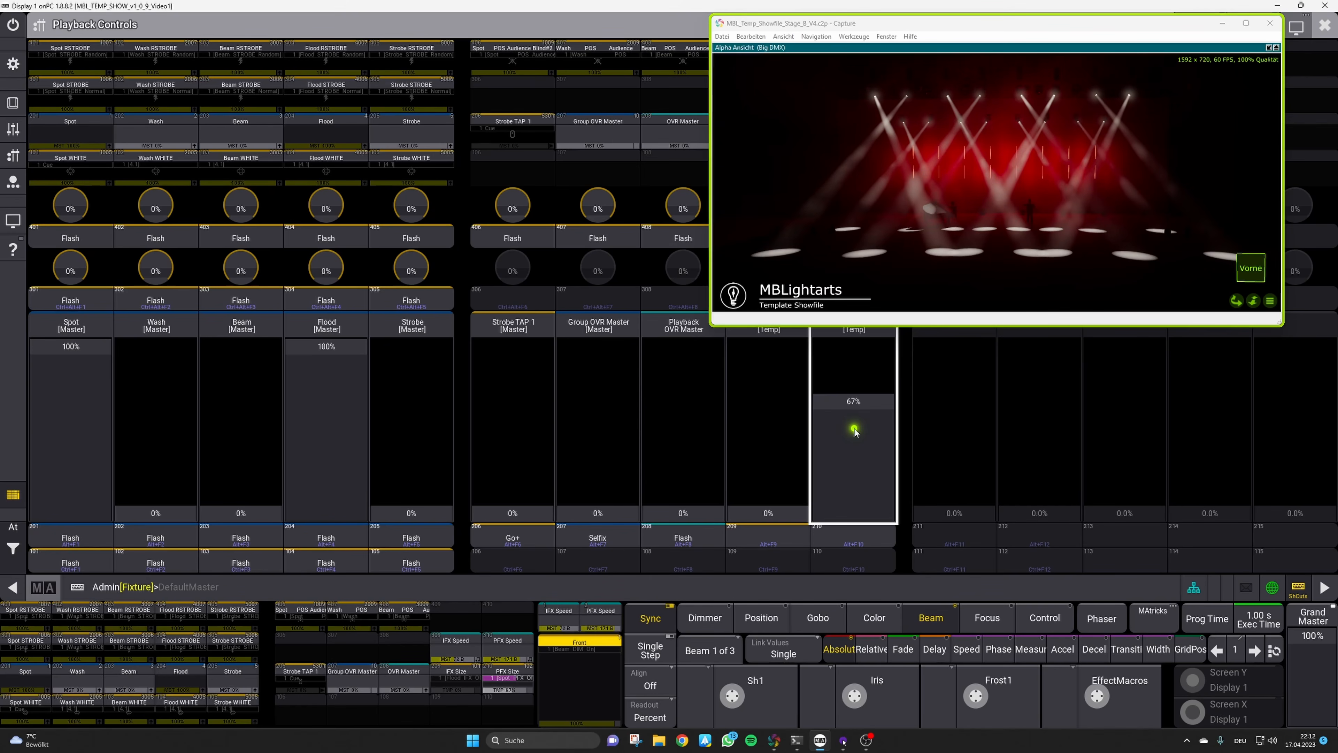
{"action": "left_click", "coordinate": [1325, 26]}
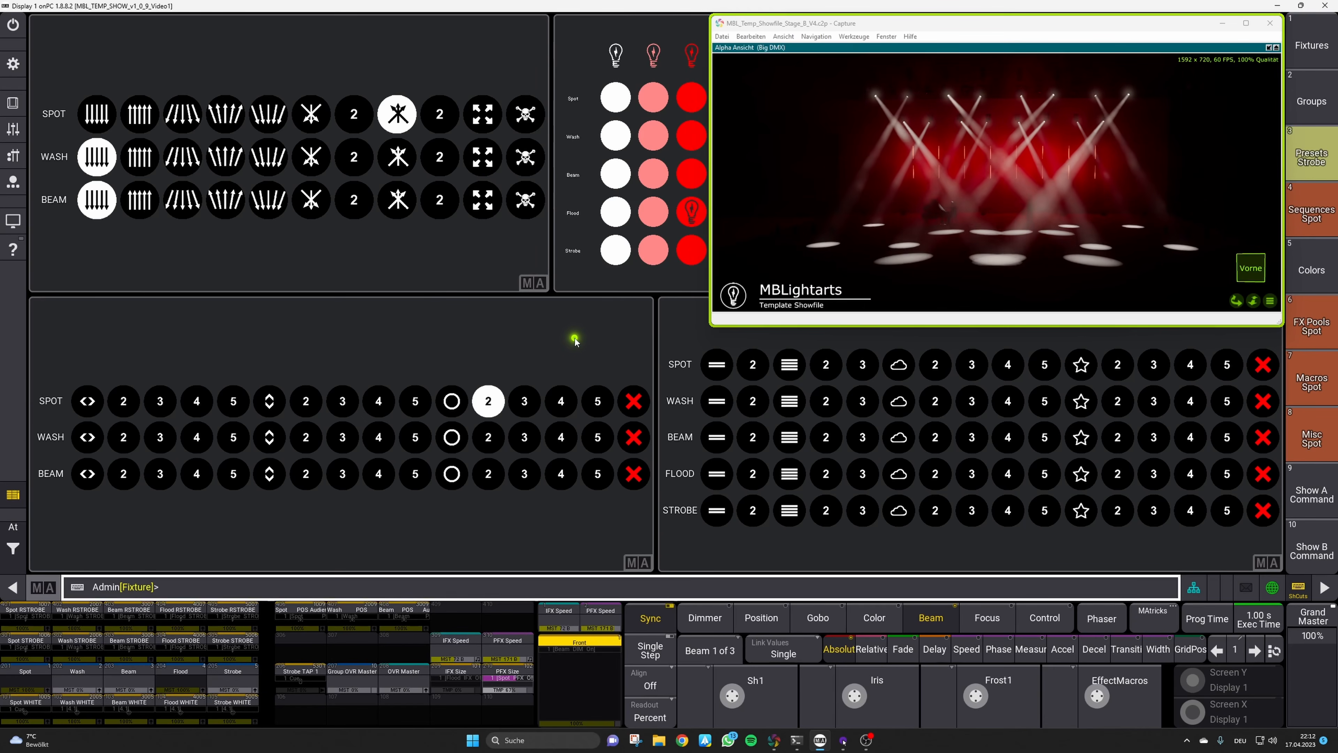
Raise the Wash master to 100% and the Beam master to 36%, closing the playback controls when done
{"action": "left_click", "coordinate": [16, 153]}
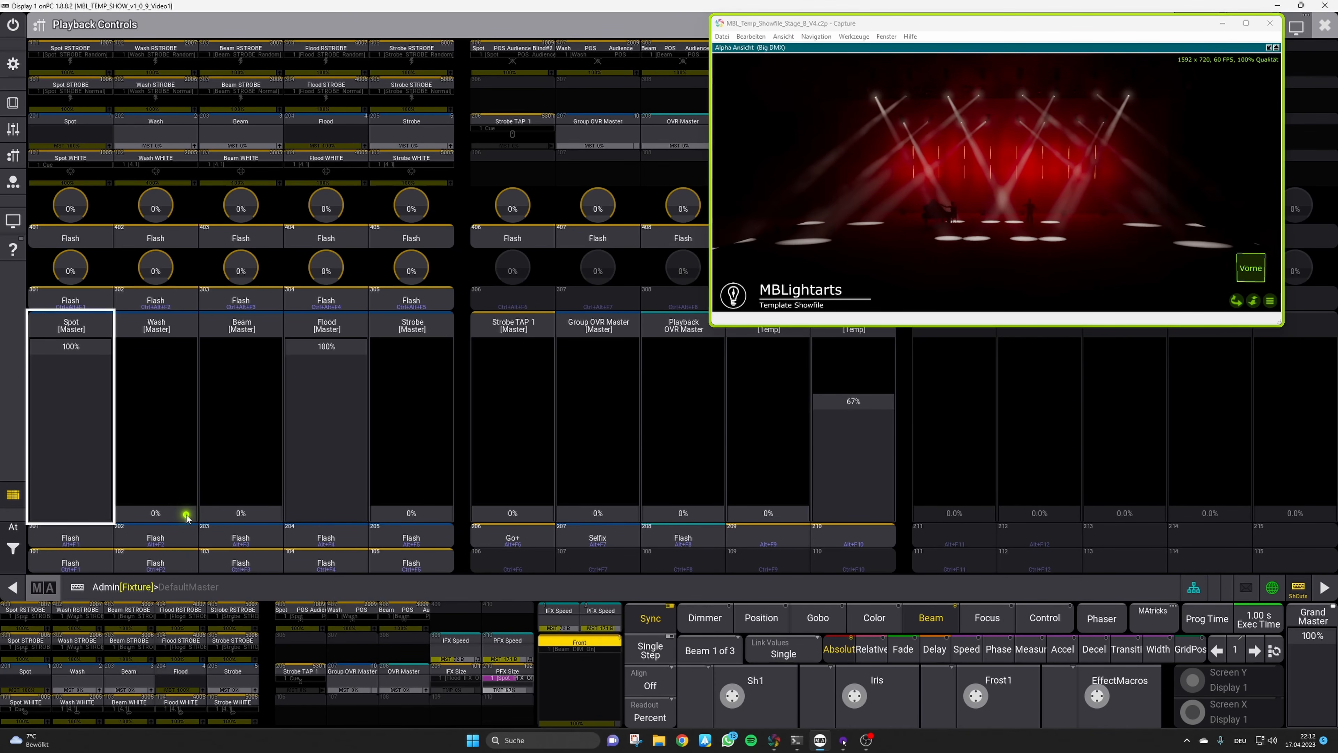
{"action": "left_click_drag", "start_coordinate": [187, 515], "coordinate": [184, 340]}
{"action": "left_click_drag", "start_coordinate": [263, 522], "coordinate": [254, 454]}
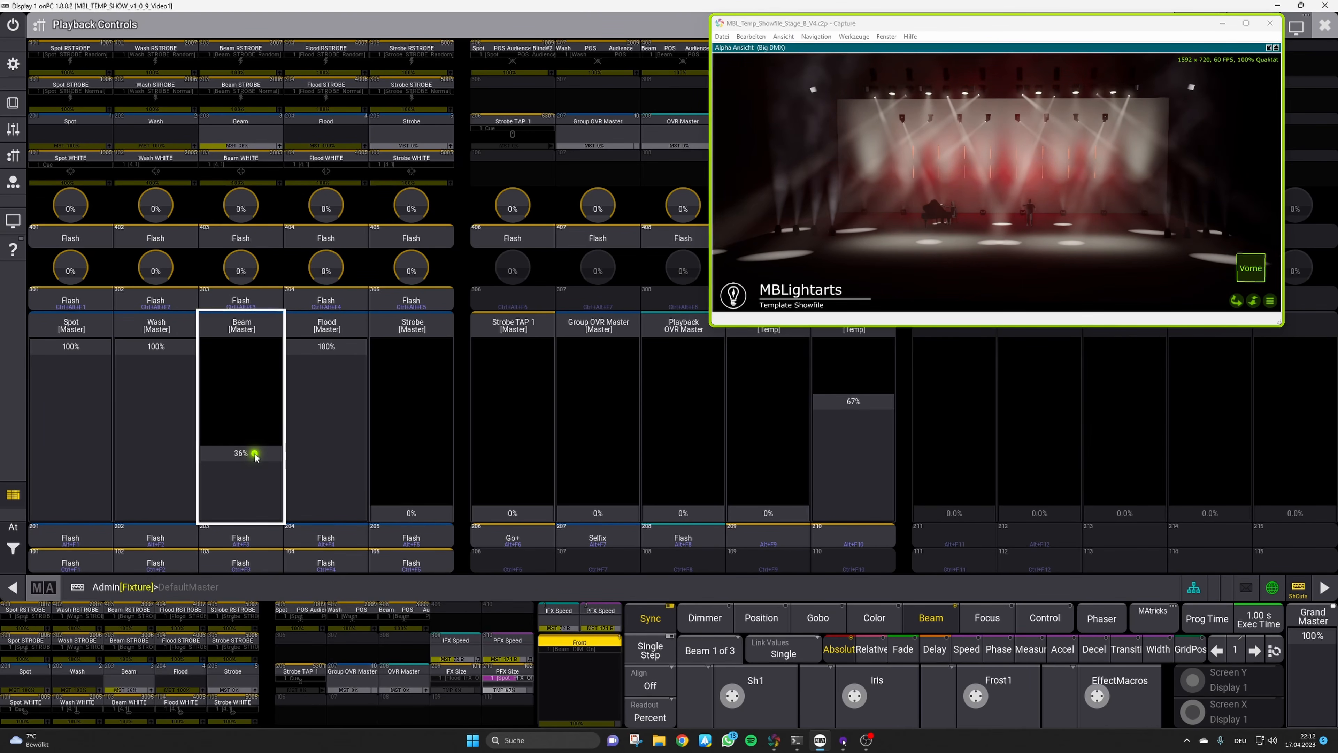
{"action": "left_click", "coordinate": [1326, 26]}
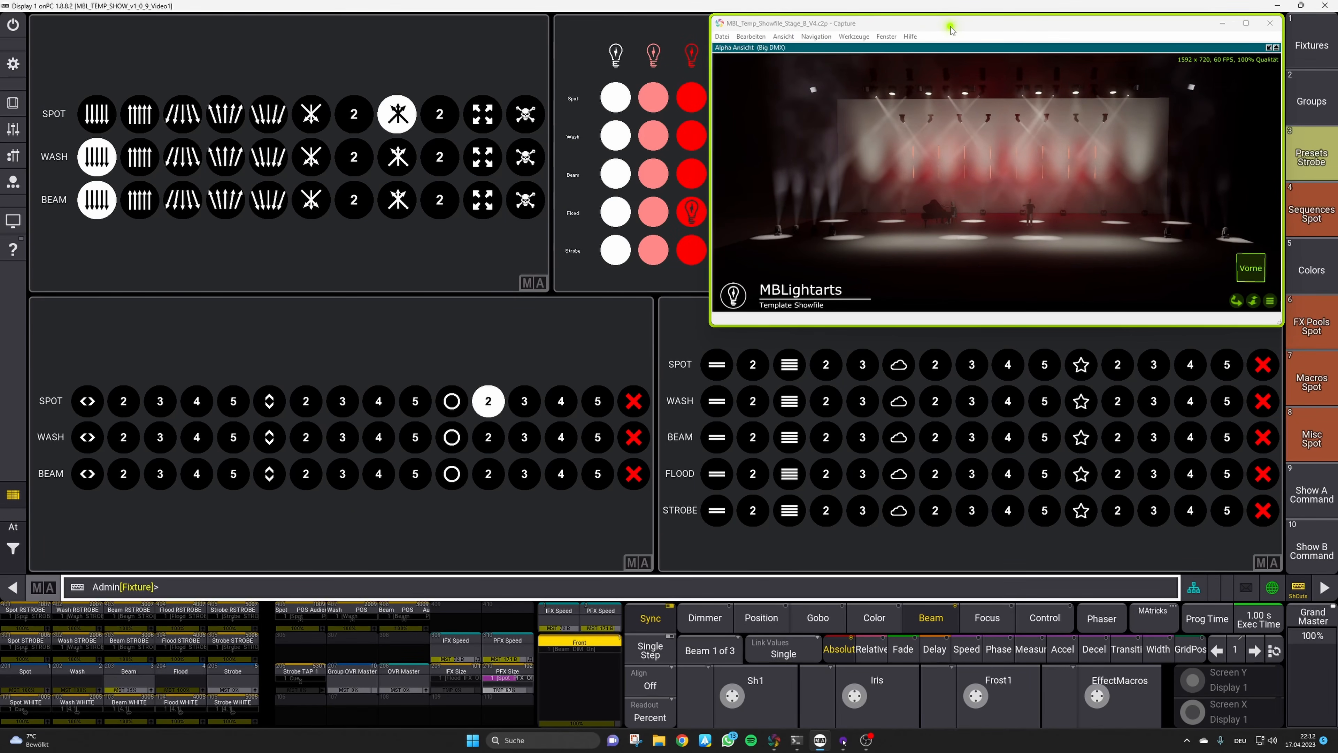
Move the Capture preview off the color picker and set all fixture groups to blue
{"action": "left_click_drag", "start_coordinate": [953, 31], "coordinate": [272, 31]}
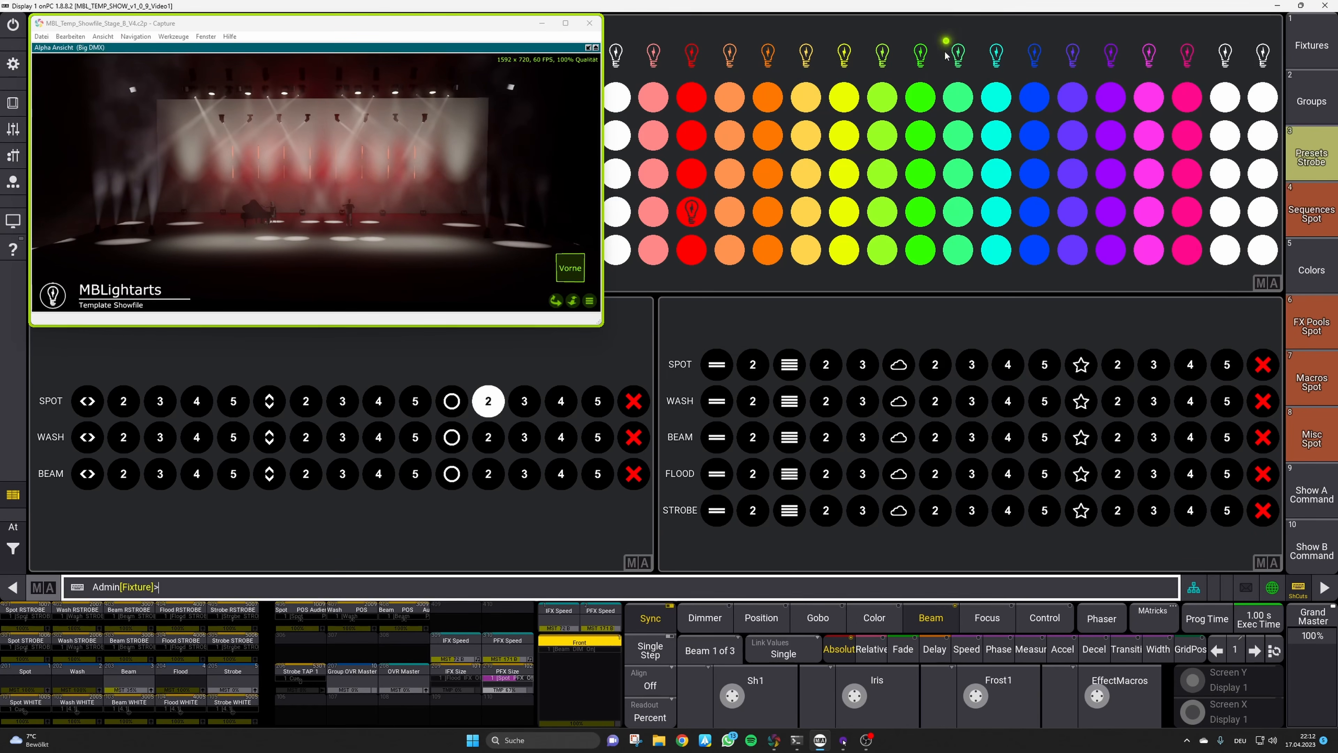
{"action": "left_click", "coordinate": [1035, 54]}
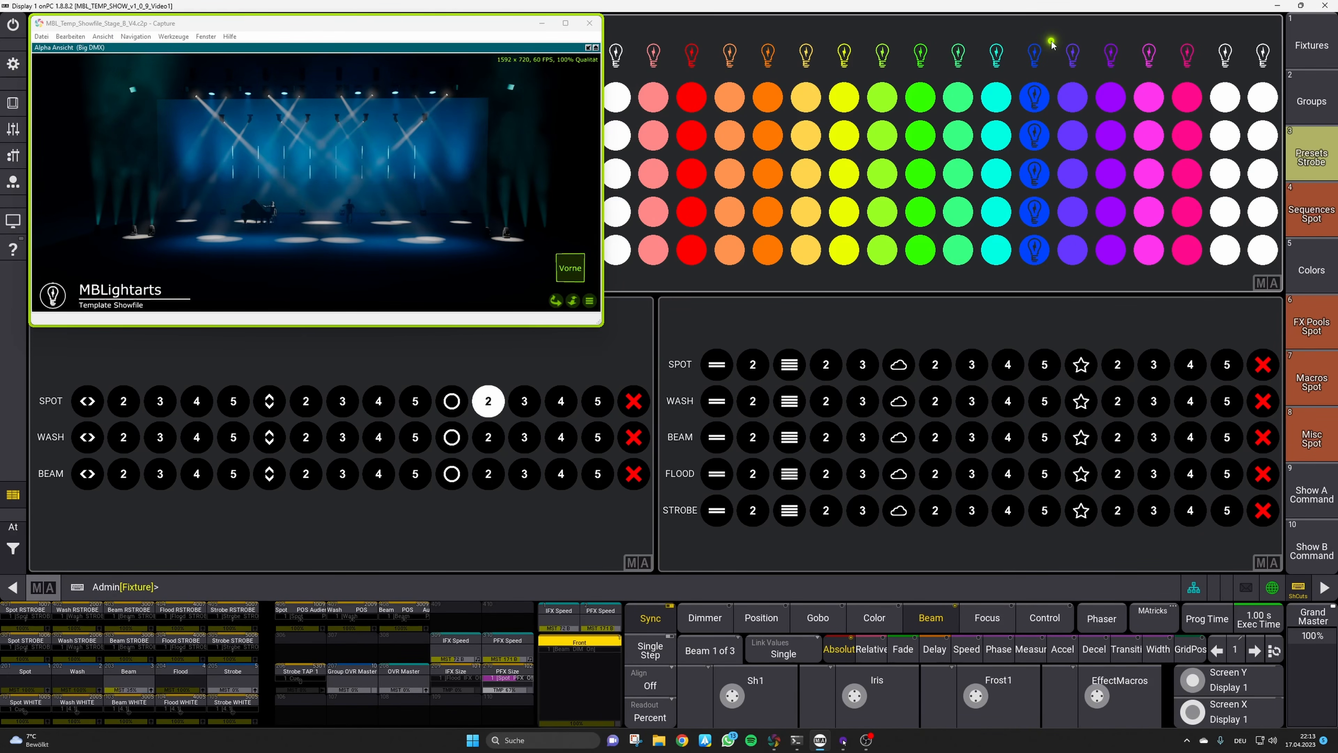
Show the Spot presets, select the Spot / All / SymRig group and try the red and blue color presets on it
{"action": "left_click", "coordinate": [1312, 154]}
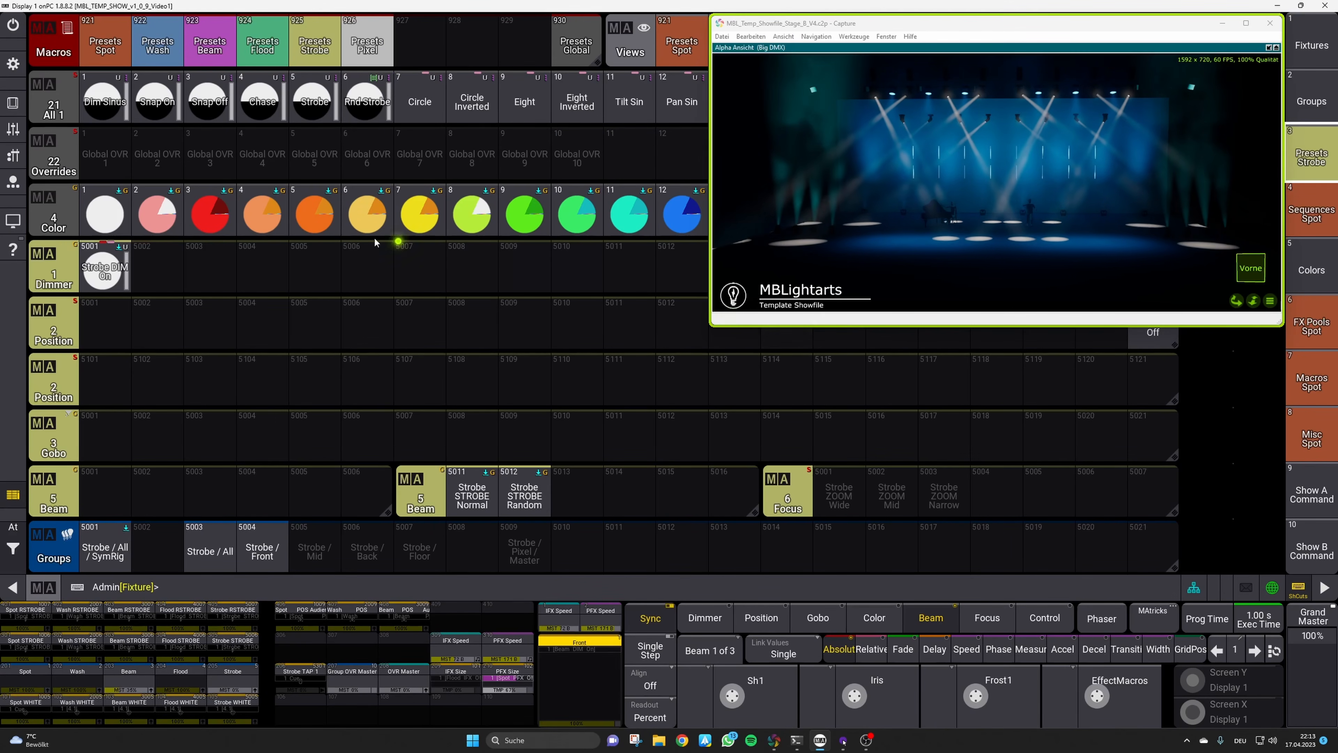
{"action": "left_click", "coordinate": [165, 84]}
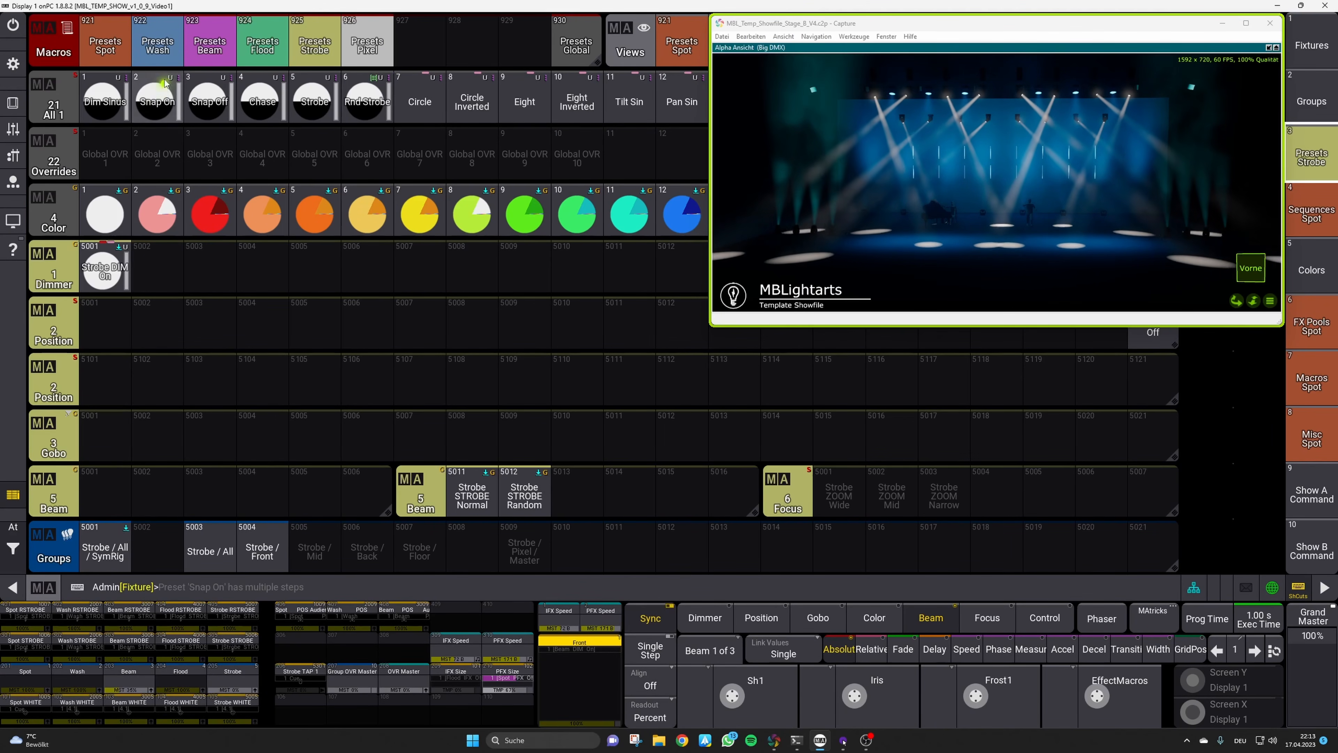
{"action": "left_click", "coordinate": [125, 61]}
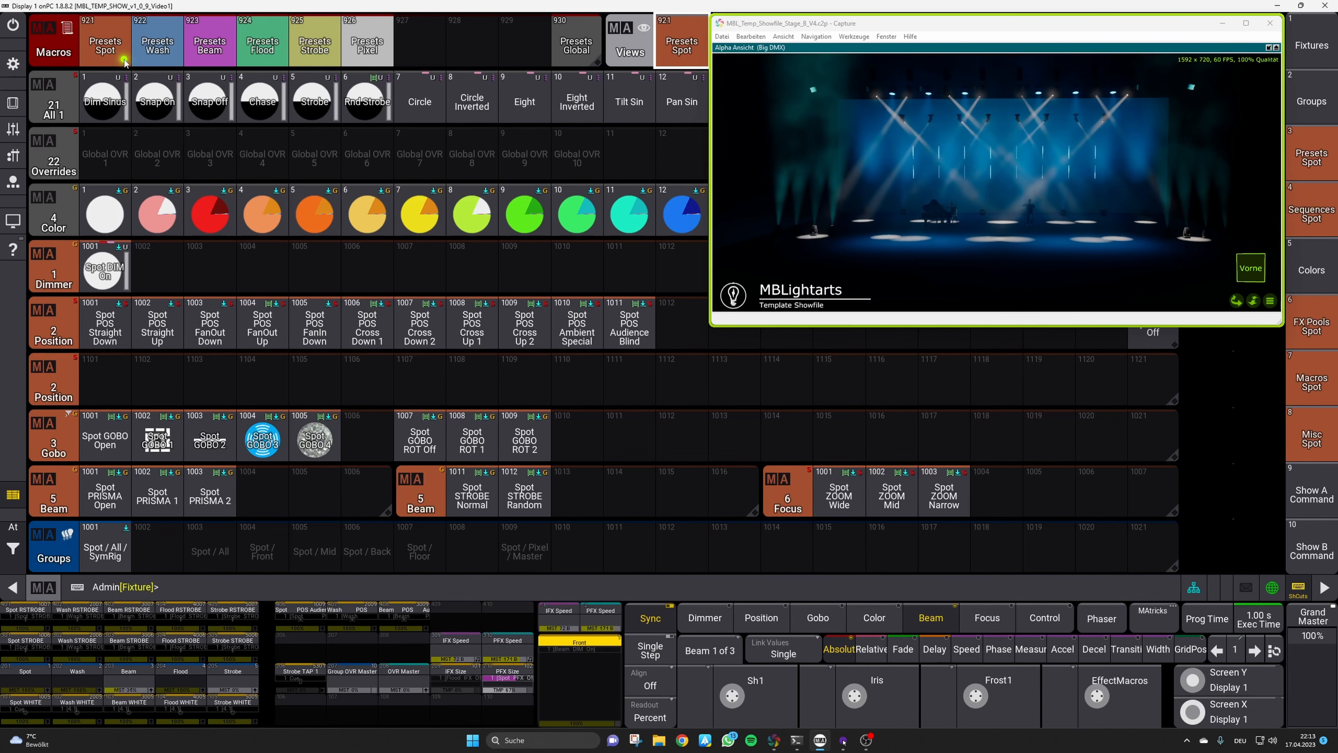
{"action": "left_click", "coordinate": [128, 551]}
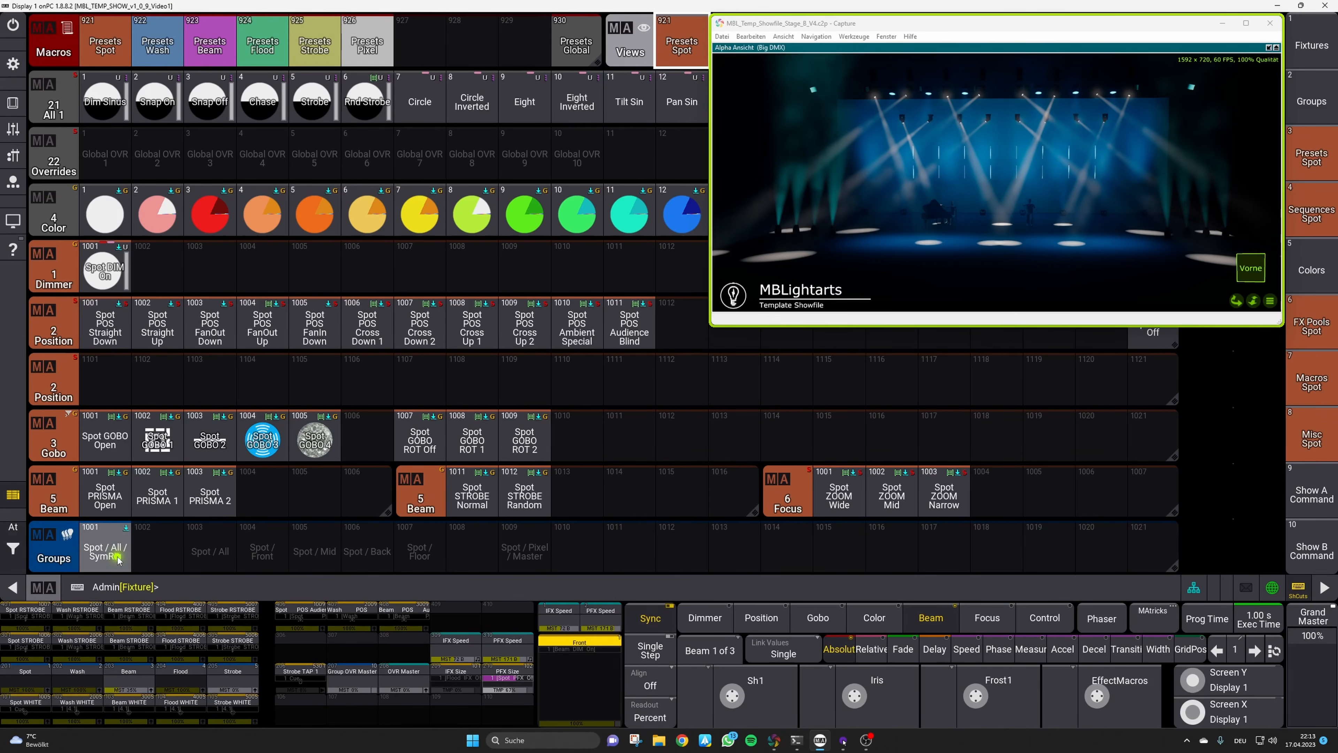
{"action": "left_click", "coordinate": [126, 543]}
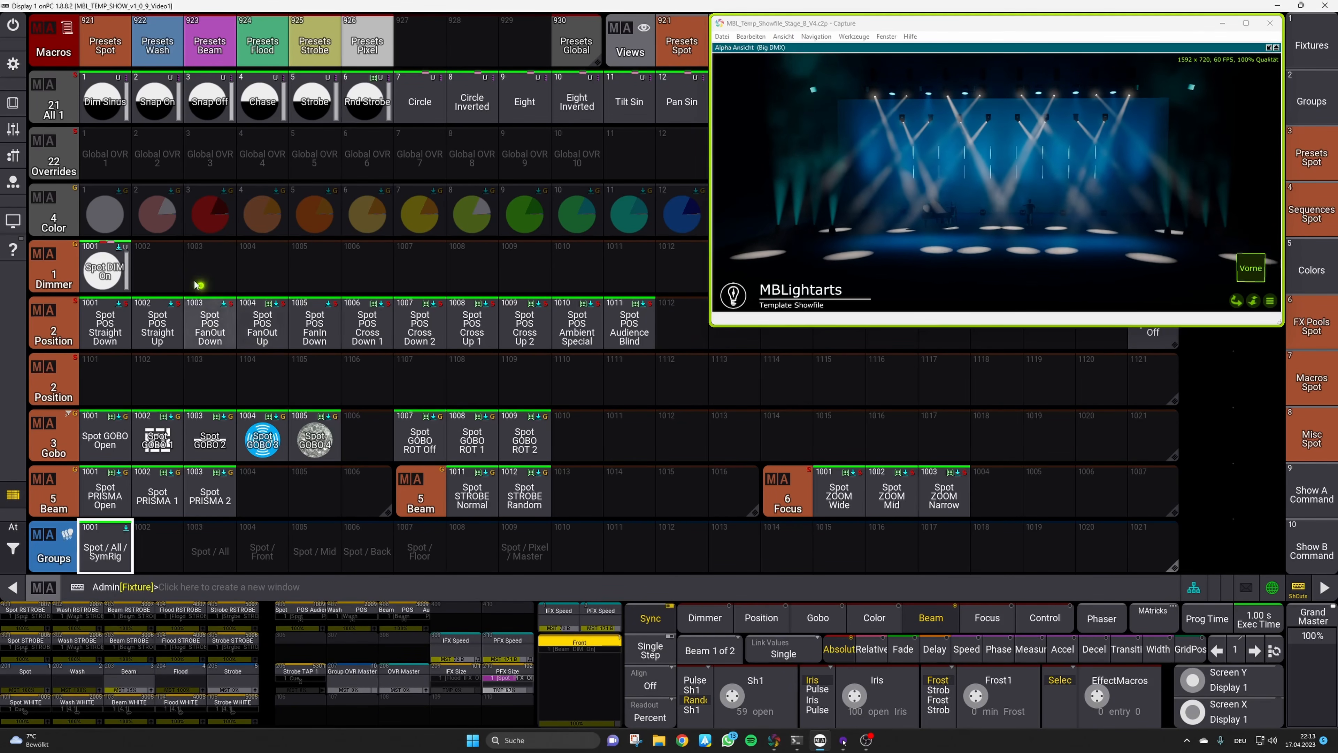
{"action": "left_click", "coordinate": [220, 212]}
{"action": "left_click", "coordinate": [681, 213]}
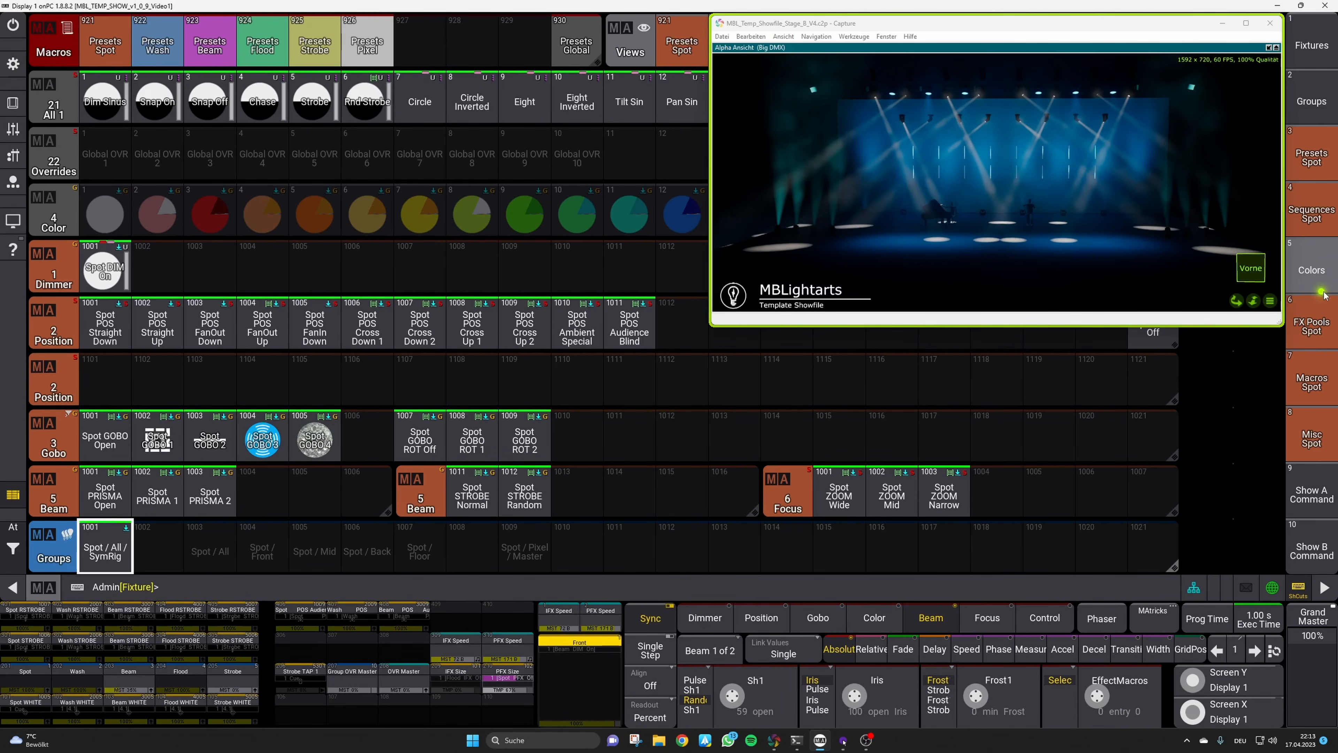
Show the color presets, pick a light blue shade for the selected Spot fixtures and merge it into color preset 12
{"action": "left_click", "coordinate": [1313, 270]}
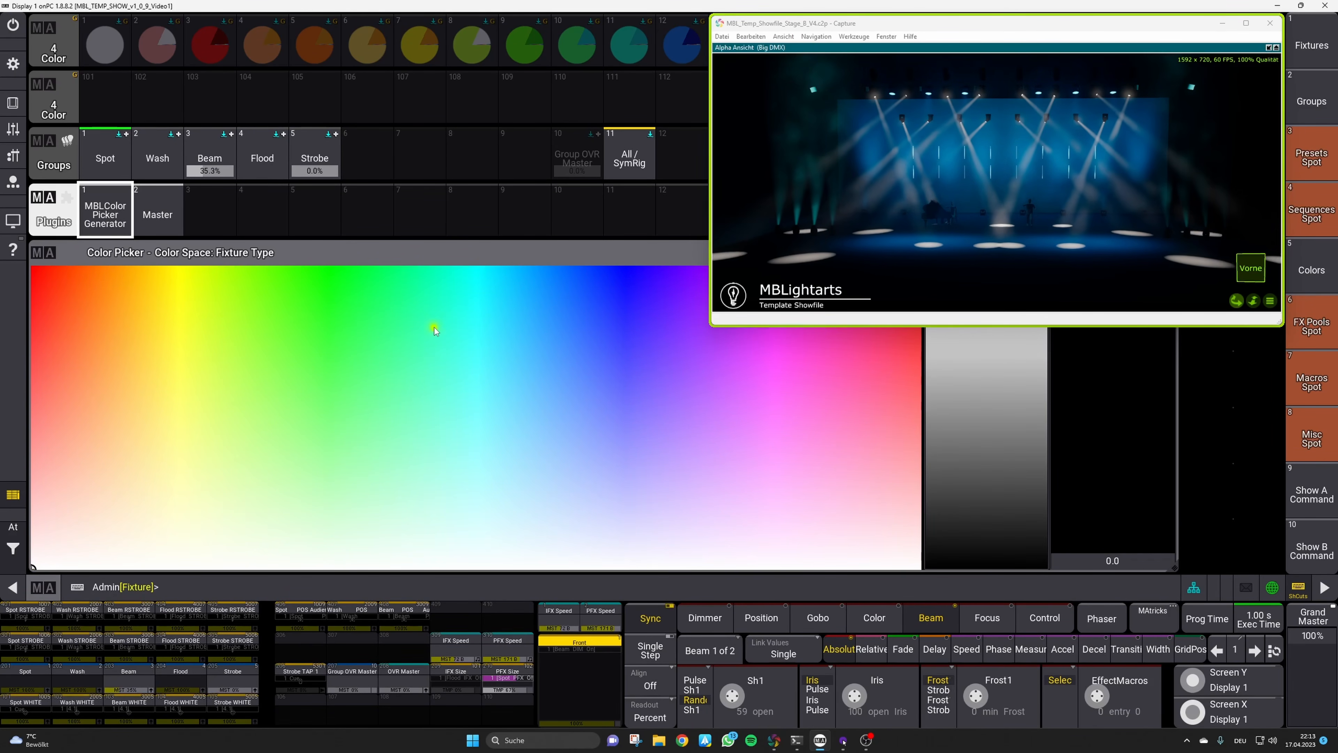
{"action": "left_click", "coordinate": [621, 361]}
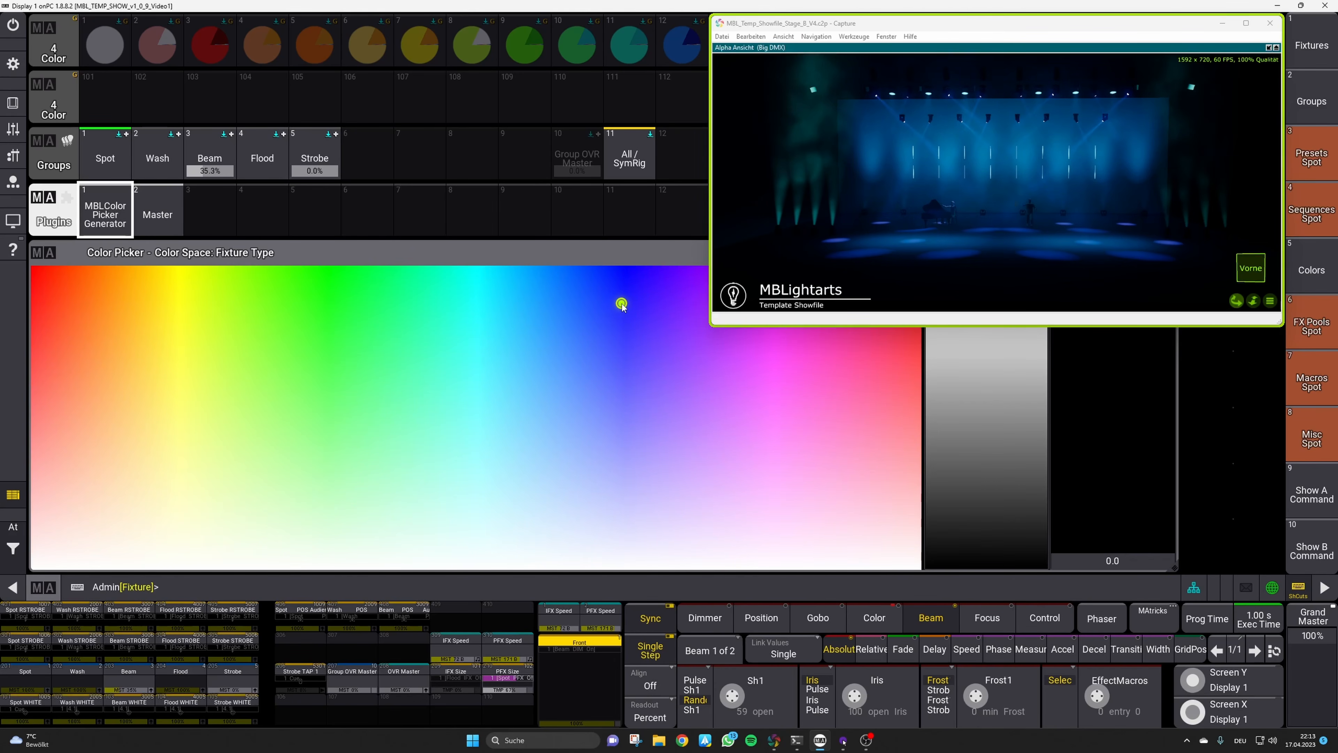
{"action": "left_click", "coordinate": [620, 319]}
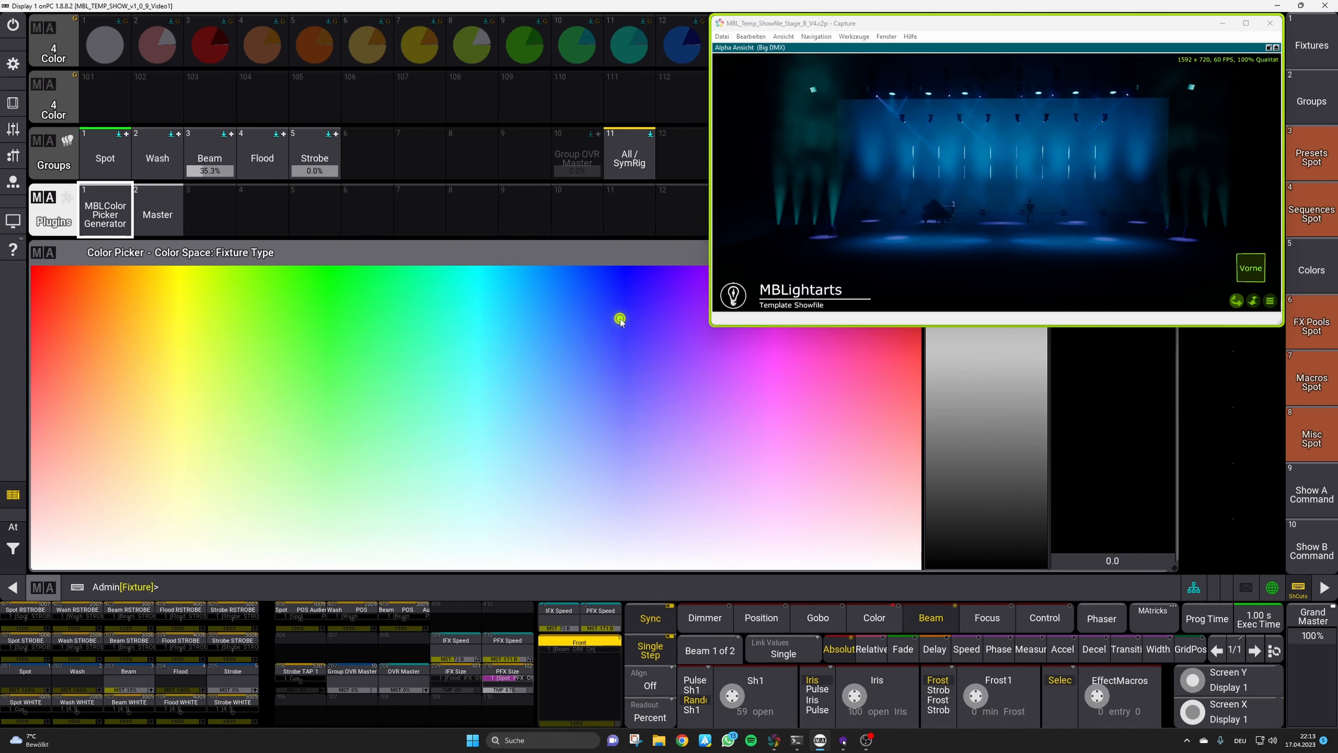
{"action": "mouse_move", "coordinate": [622, 322]}
{"action": "left_mouse_down"}
{"action": "mouse_move", "coordinate": [621, 308]}
{"action": "mouse_move", "coordinate": [614, 328]}
{"action": "left_mouse_up"}
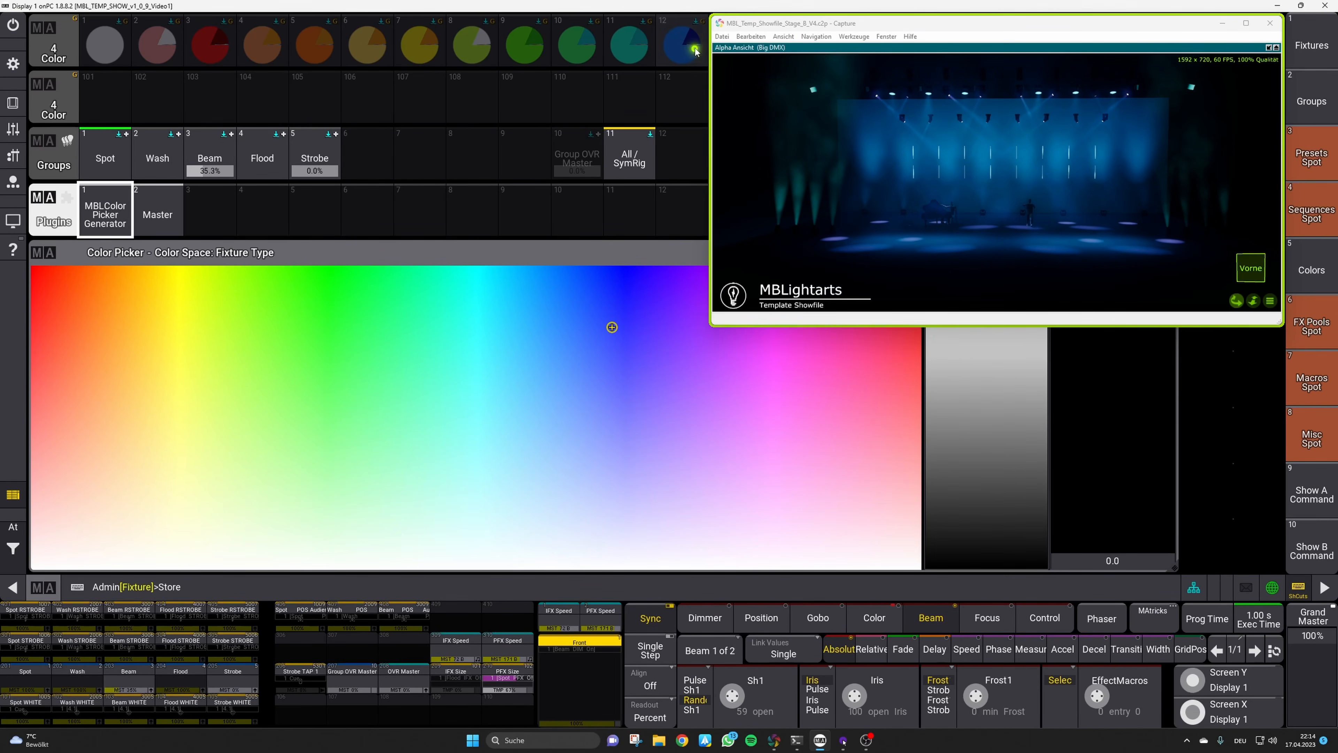
{"action": "left_click", "coordinate": [685, 59]}
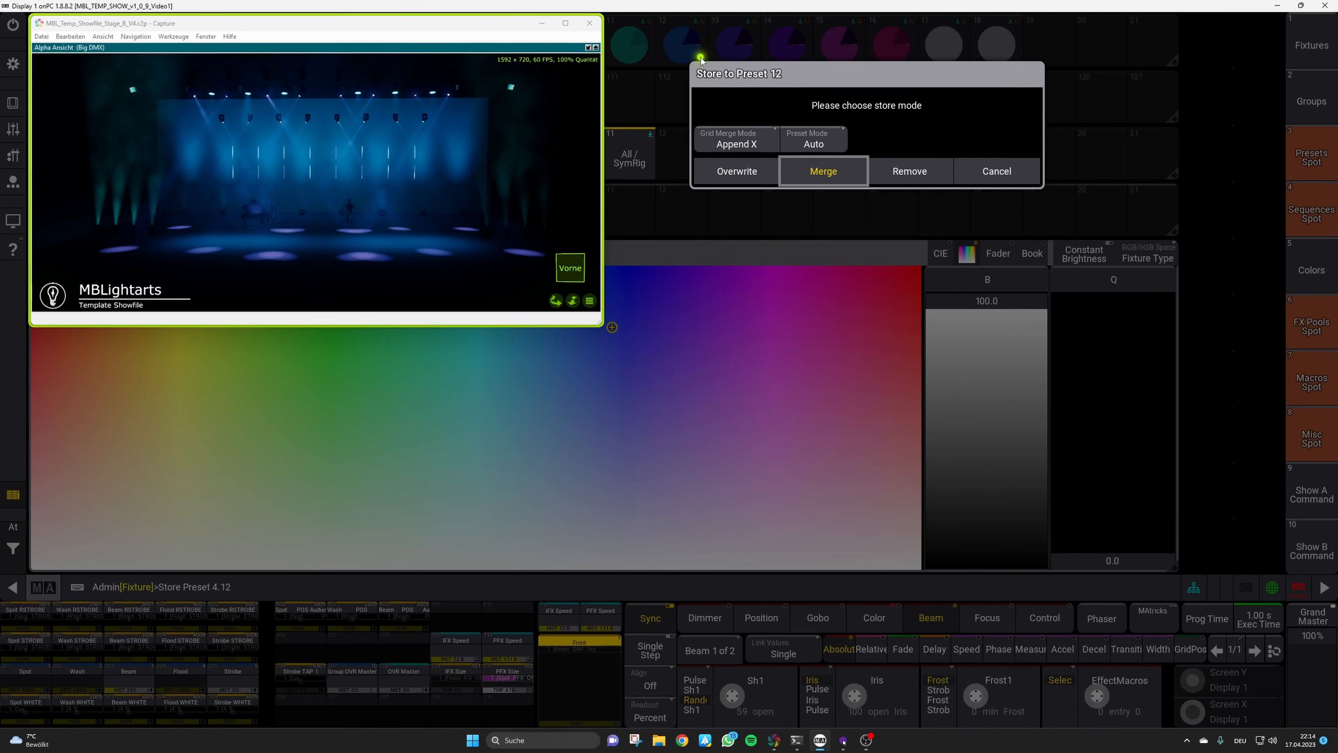
{"action": "left_click", "coordinate": [827, 174]}
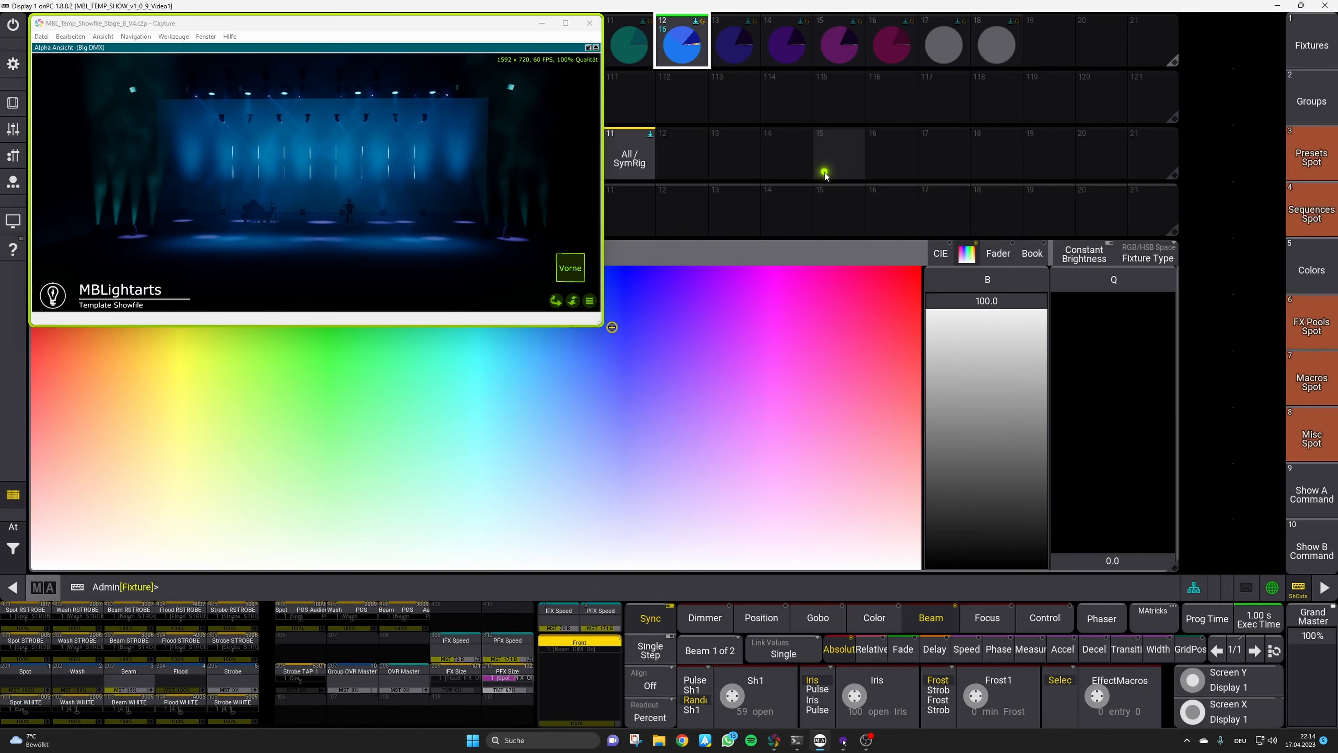
Pick a pinkish magenta shade for the Spot fixtures and merge it into the matching color preset
{"action": "left_click", "coordinate": [674, 321]}
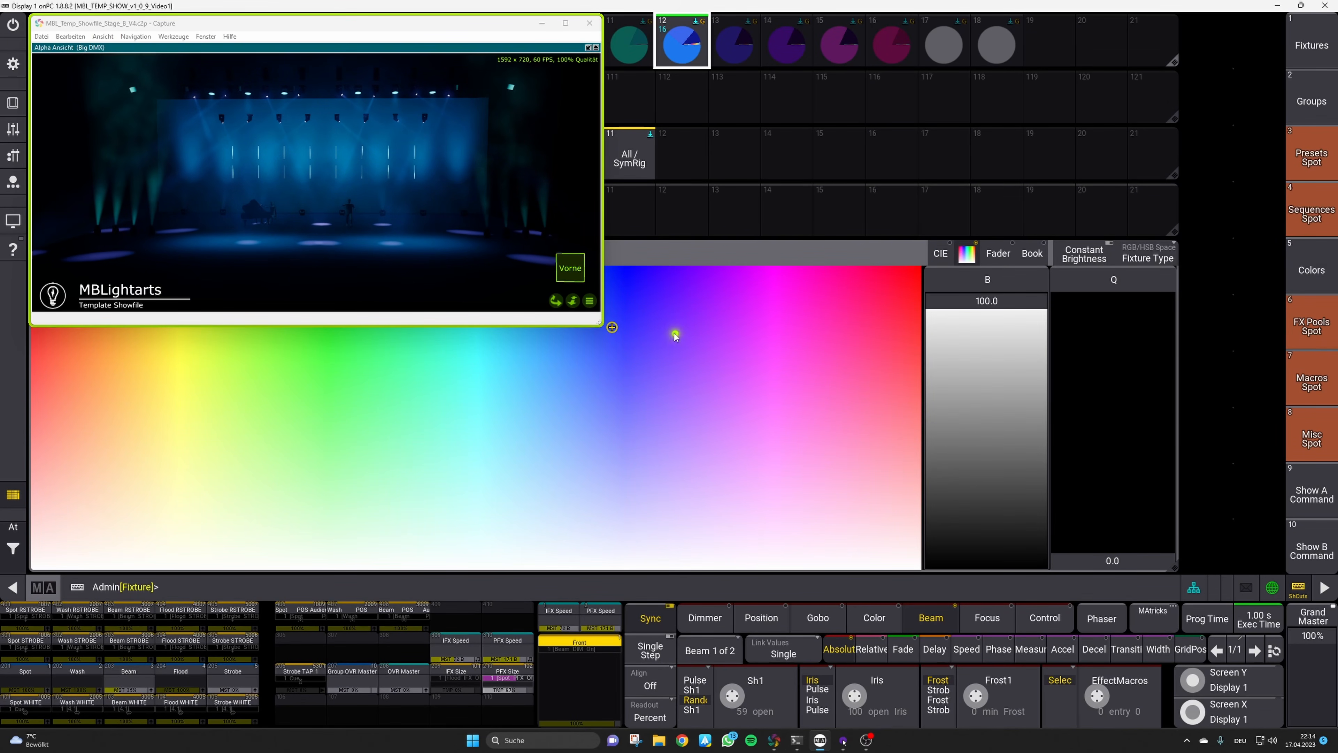
{"action": "mouse_move", "coordinate": [676, 320]}
{"action": "left_mouse_down"}
{"action": "mouse_move", "coordinate": [691, 322]}
{"action": "mouse_move", "coordinate": [695, 305]}
{"action": "mouse_move", "coordinate": [726, 312]}
{"action": "left_mouse_up"}
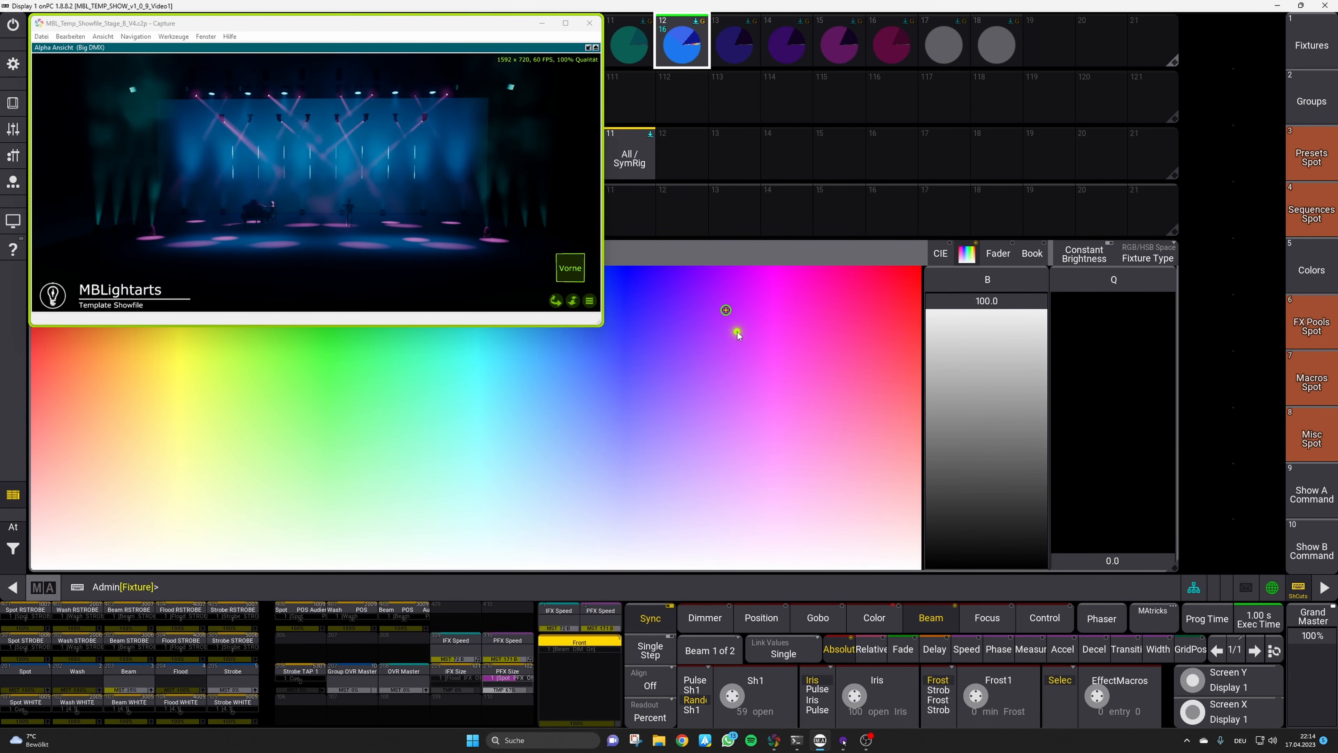
{"action": "key", "text": "s"}
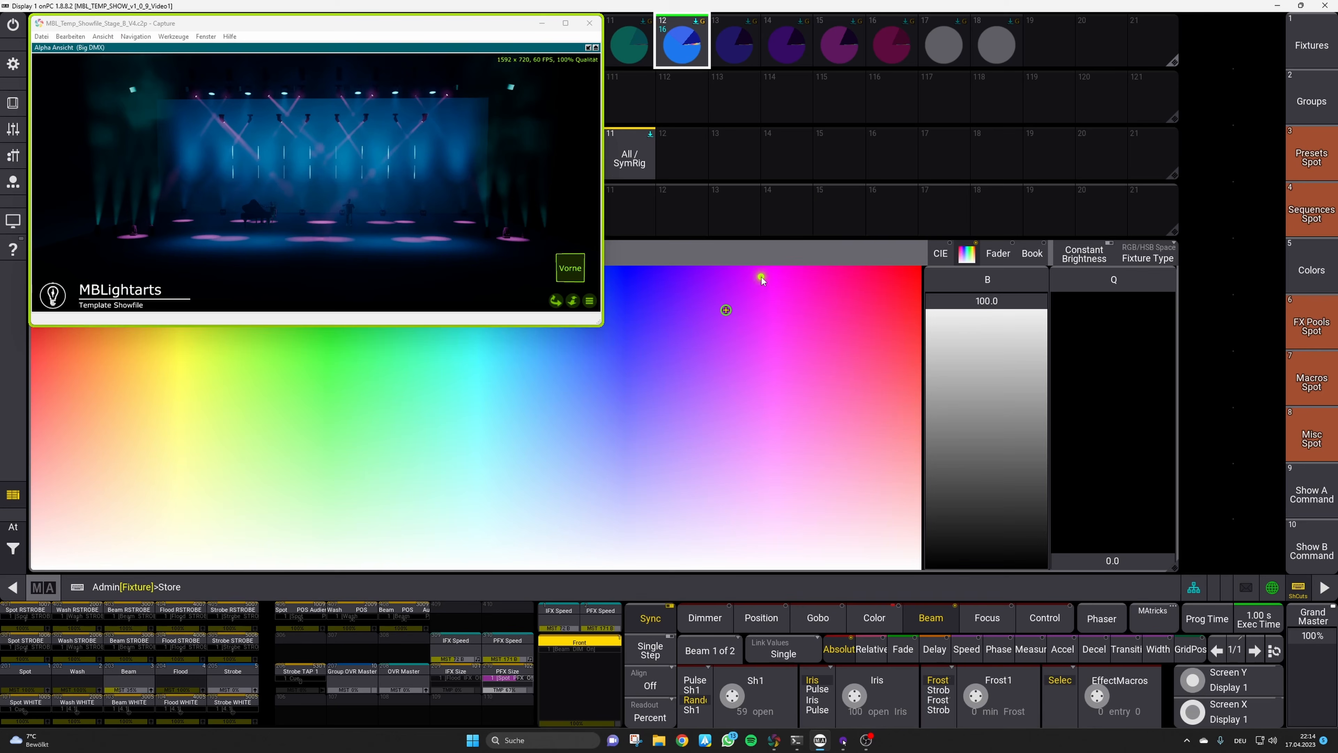
{"action": "left_click", "coordinate": [812, 61]}
{"action": "left_click", "coordinate": [895, 180]}
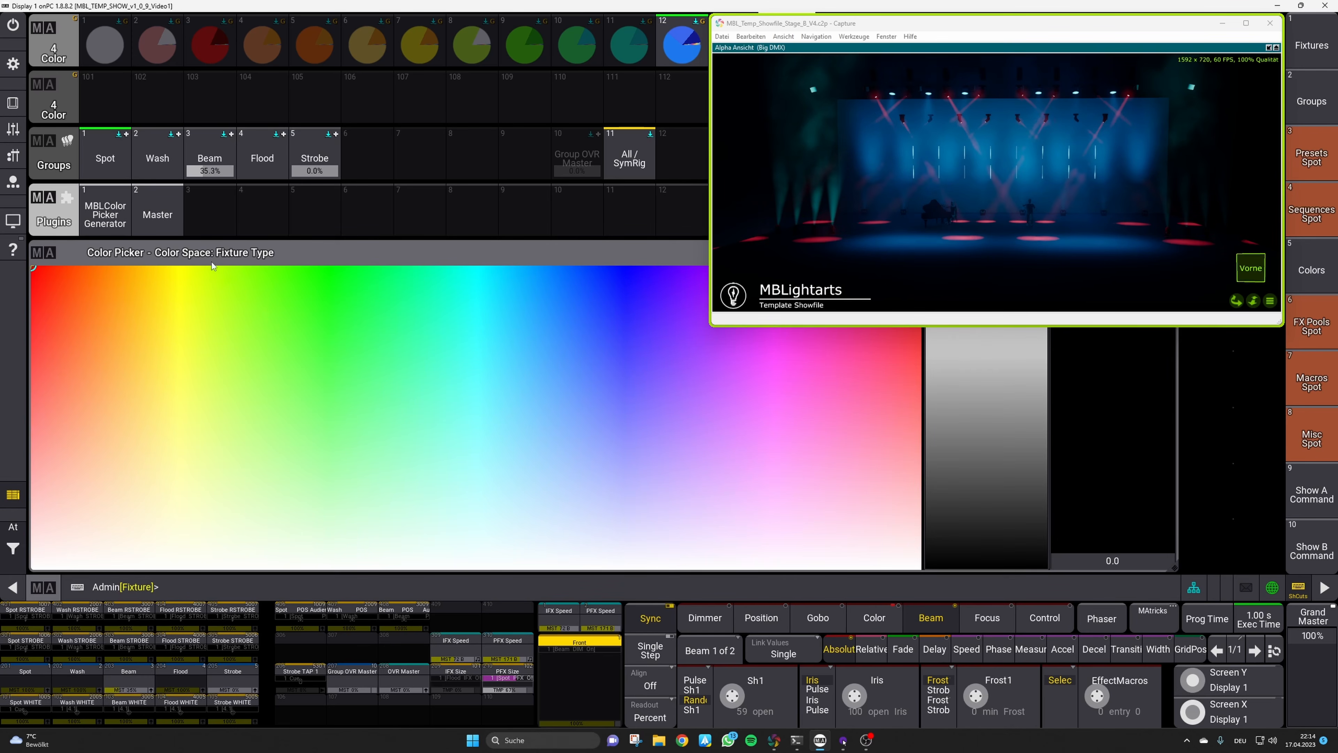
Store the Spot fixtures' pure red into color preset 3 using the Merge mode
{"action": "key", "text": "s"}
{"action": "left_click", "coordinate": [204, 45]}
{"action": "left_click", "coordinate": [344, 180]}
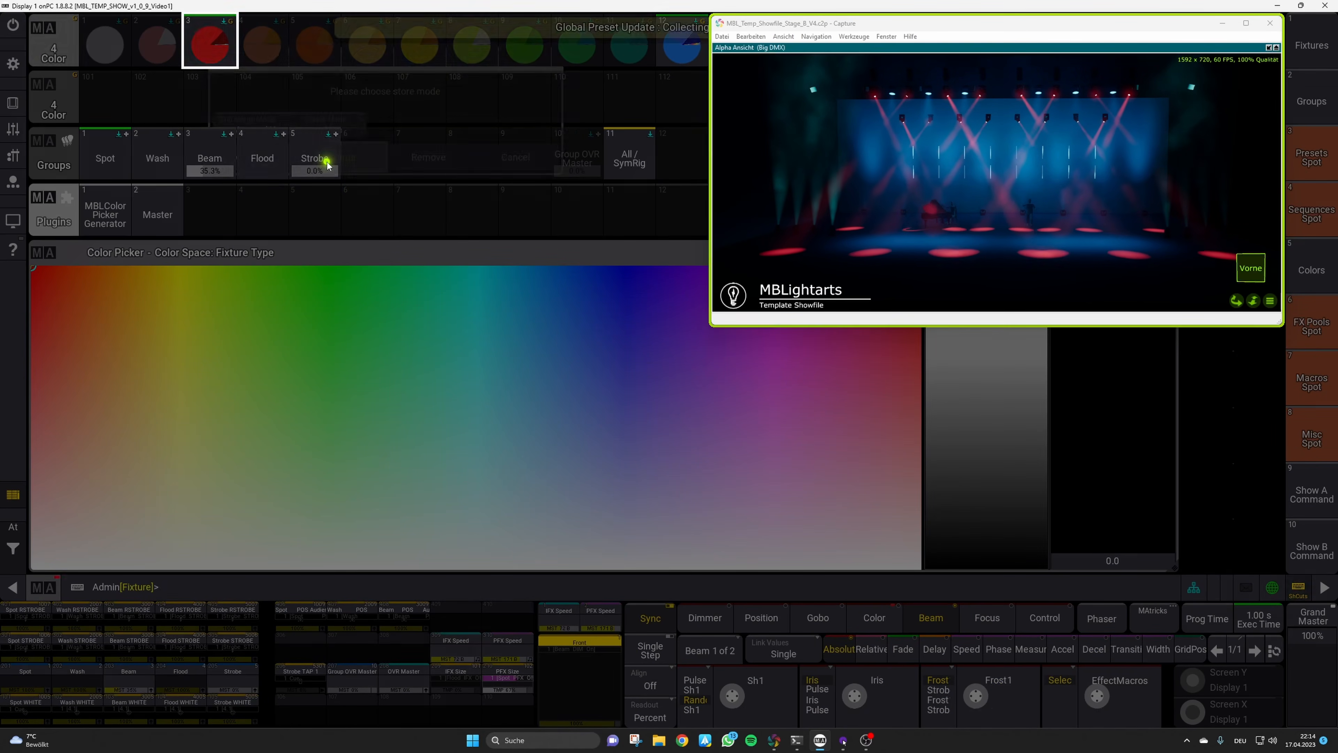
Pick green for the Spot fixtures, merge it into color preset 9 and clear the programmer
{"action": "left_click", "coordinate": [310, 309]}
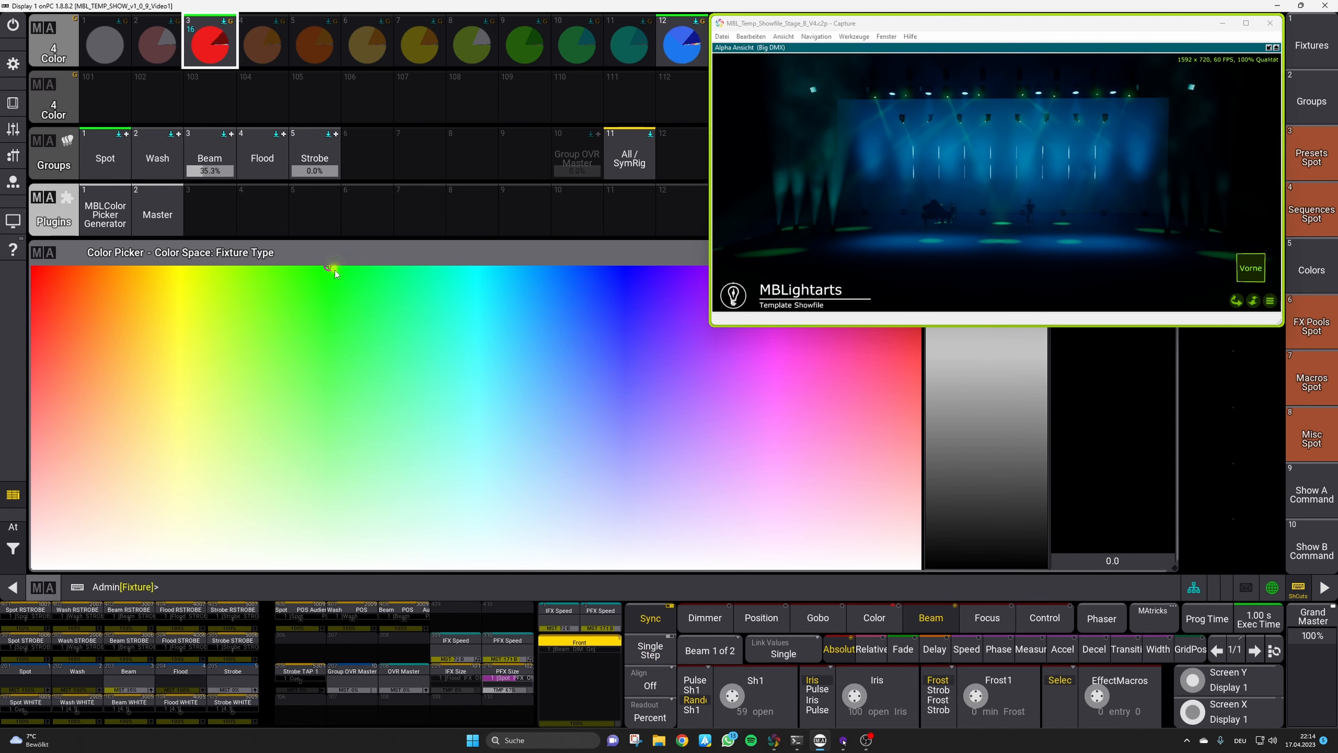
{"action": "key", "text": "s"}
{"action": "left_click", "coordinate": [524, 42]}
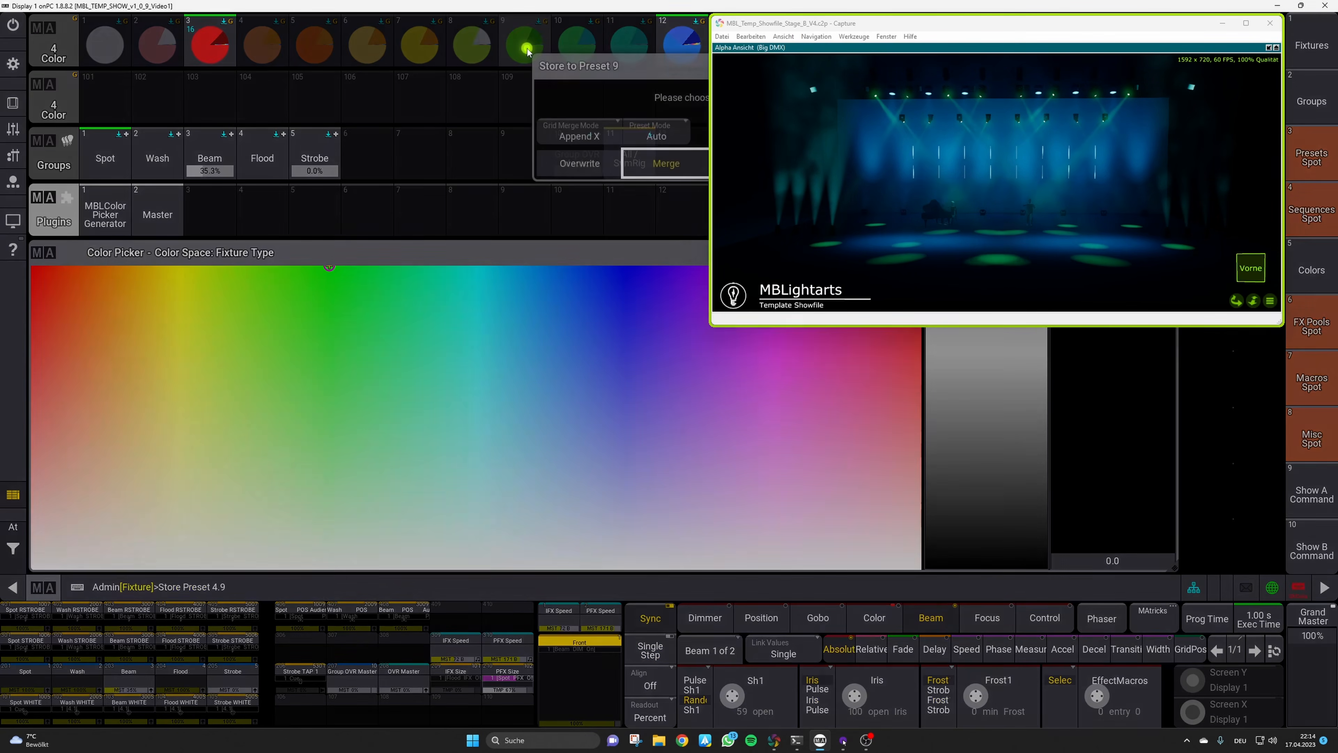
{"action": "left_click", "coordinate": [654, 165]}
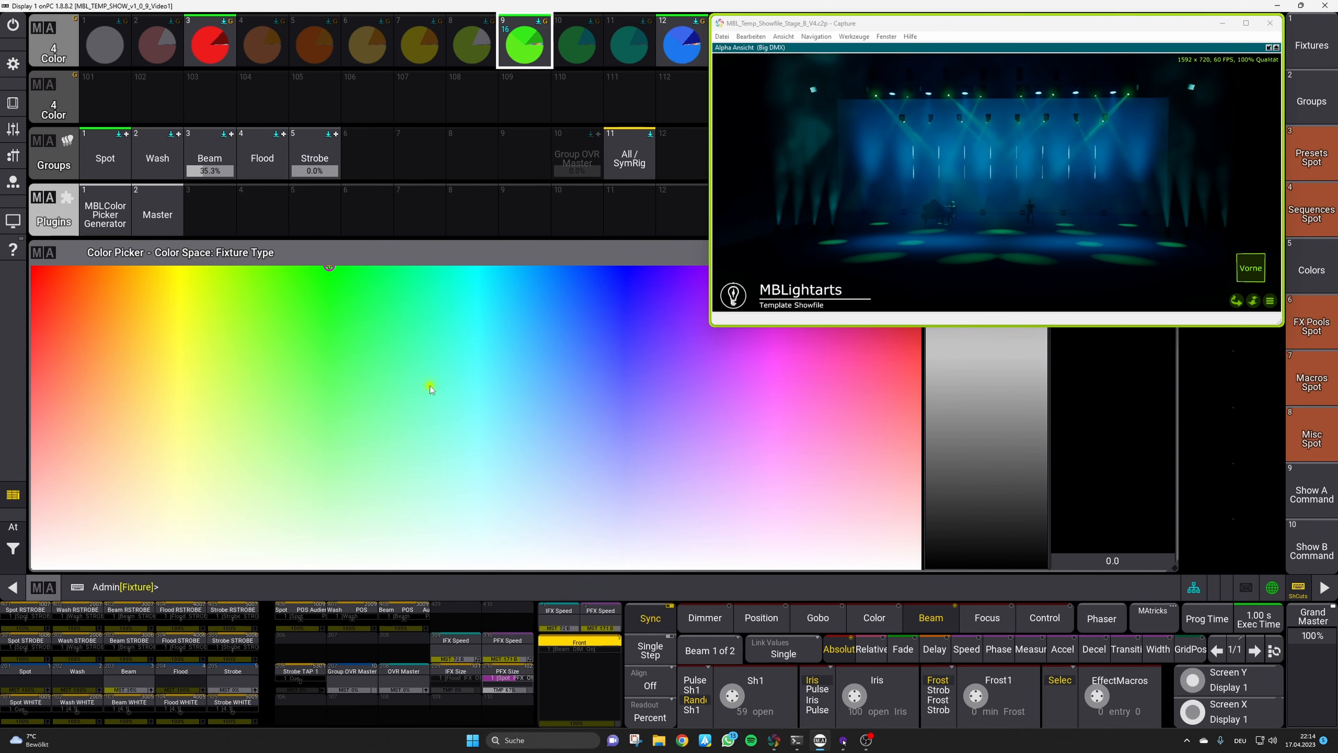
{"action": "key", "text": "Escape"}
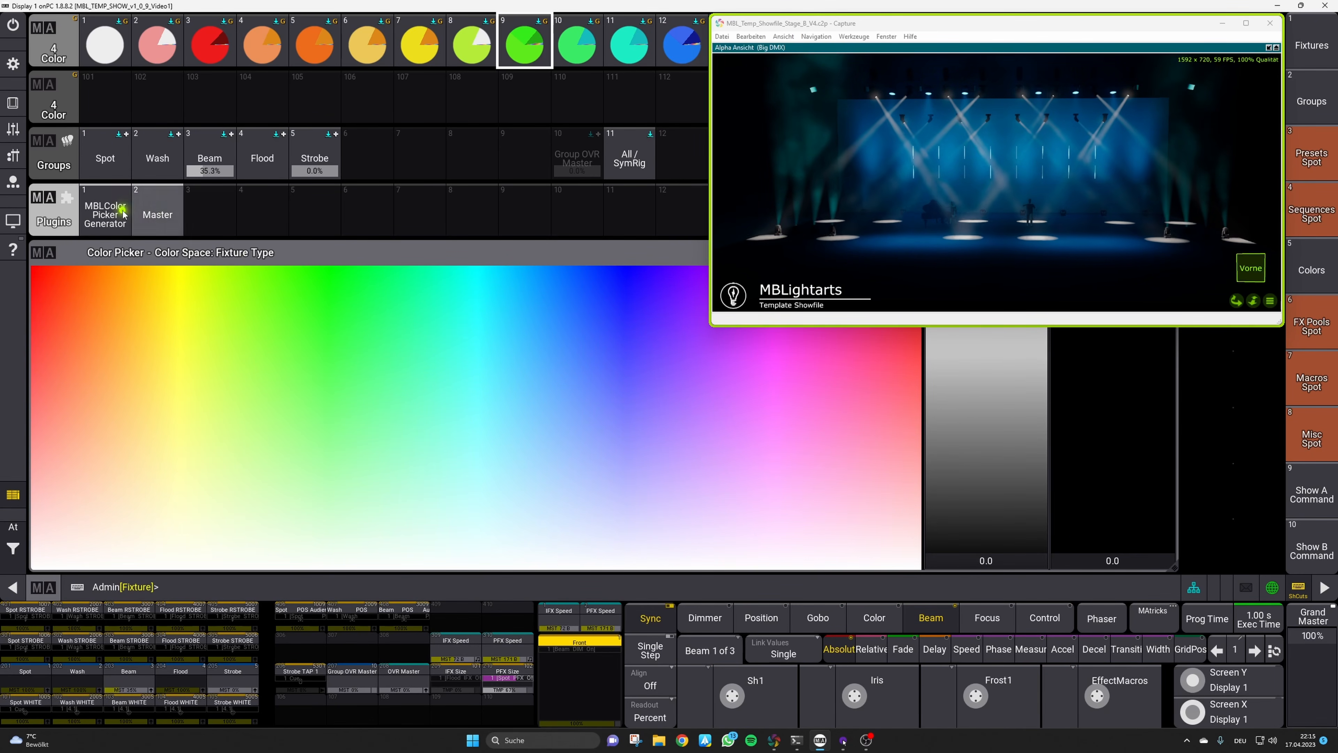
Reinstall the MBLColor Picker Generator with 18 color presets, 5 groups, appearances, sequences and macros at 9001, and layout 18
{"action": "left_click", "coordinate": [105, 216]}
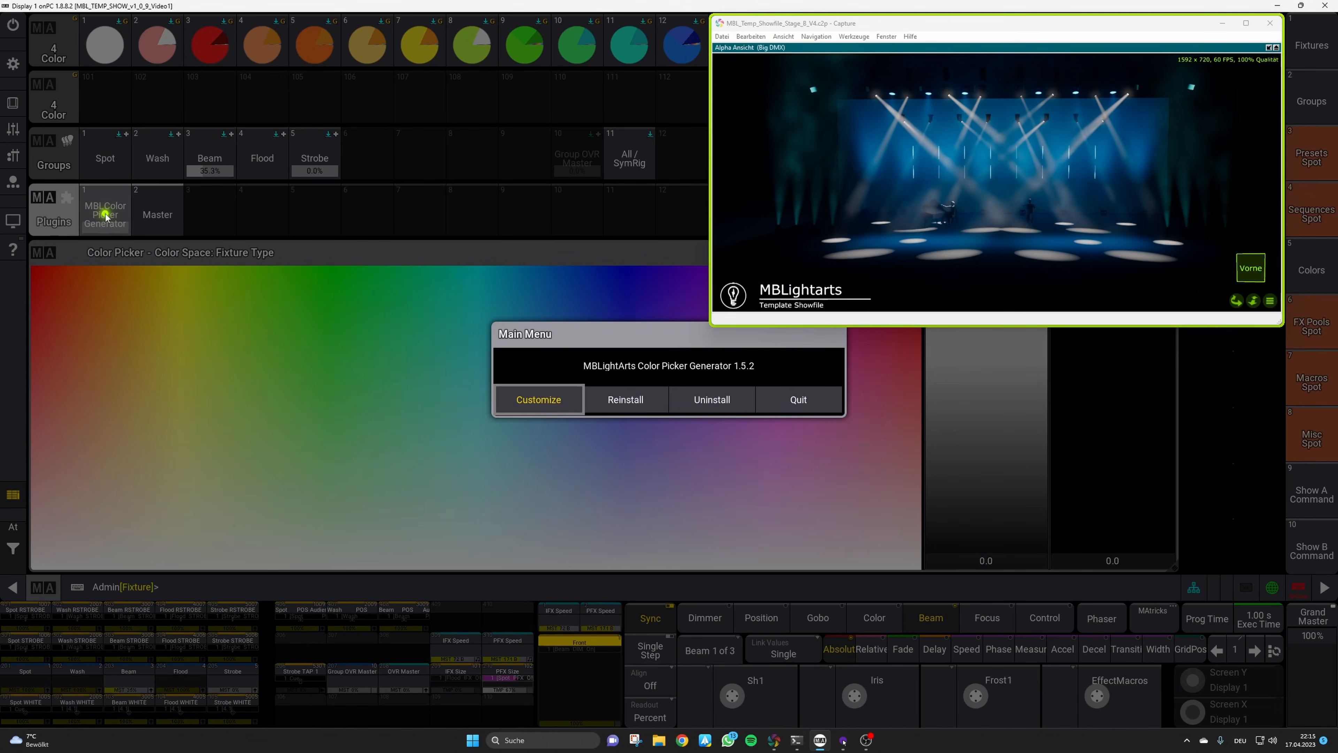
{"action": "left_click", "coordinate": [618, 399]}
{"action": "left_click", "coordinate": [761, 520]}
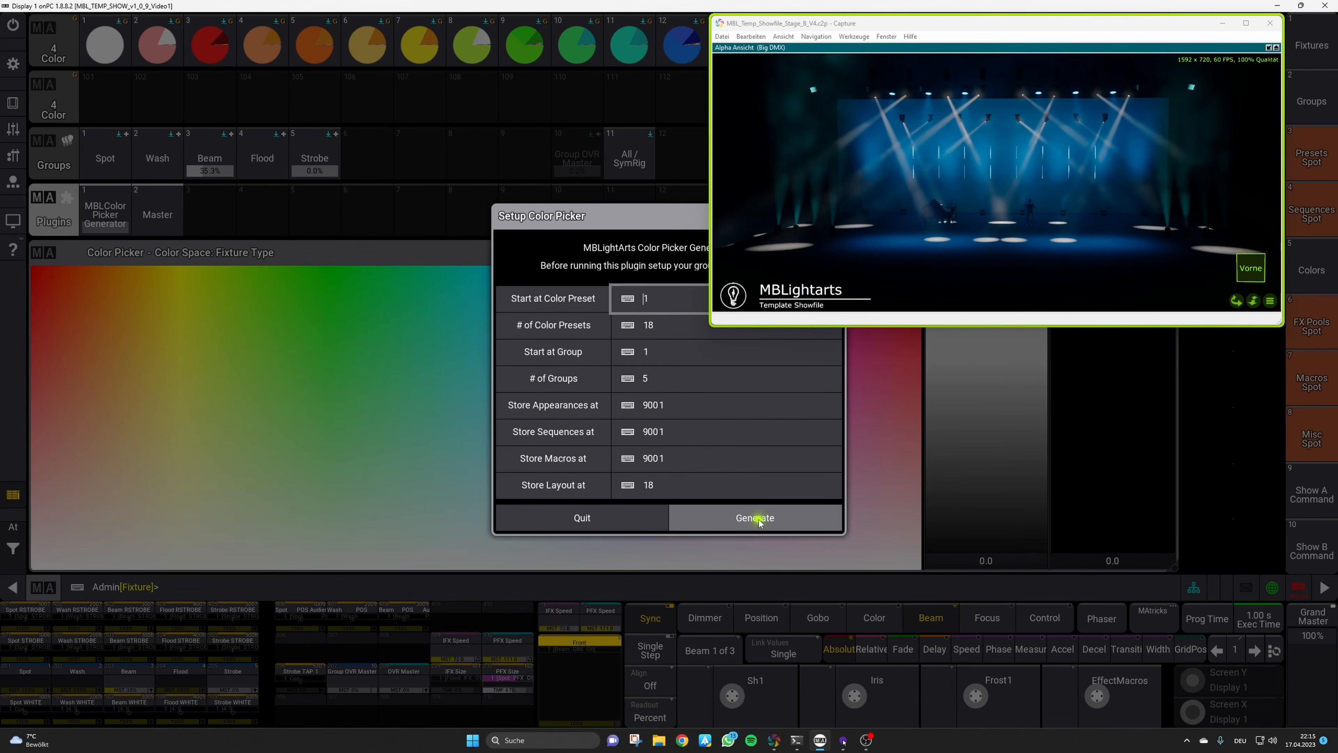
{"action": "left_click", "coordinate": [753, 496]}
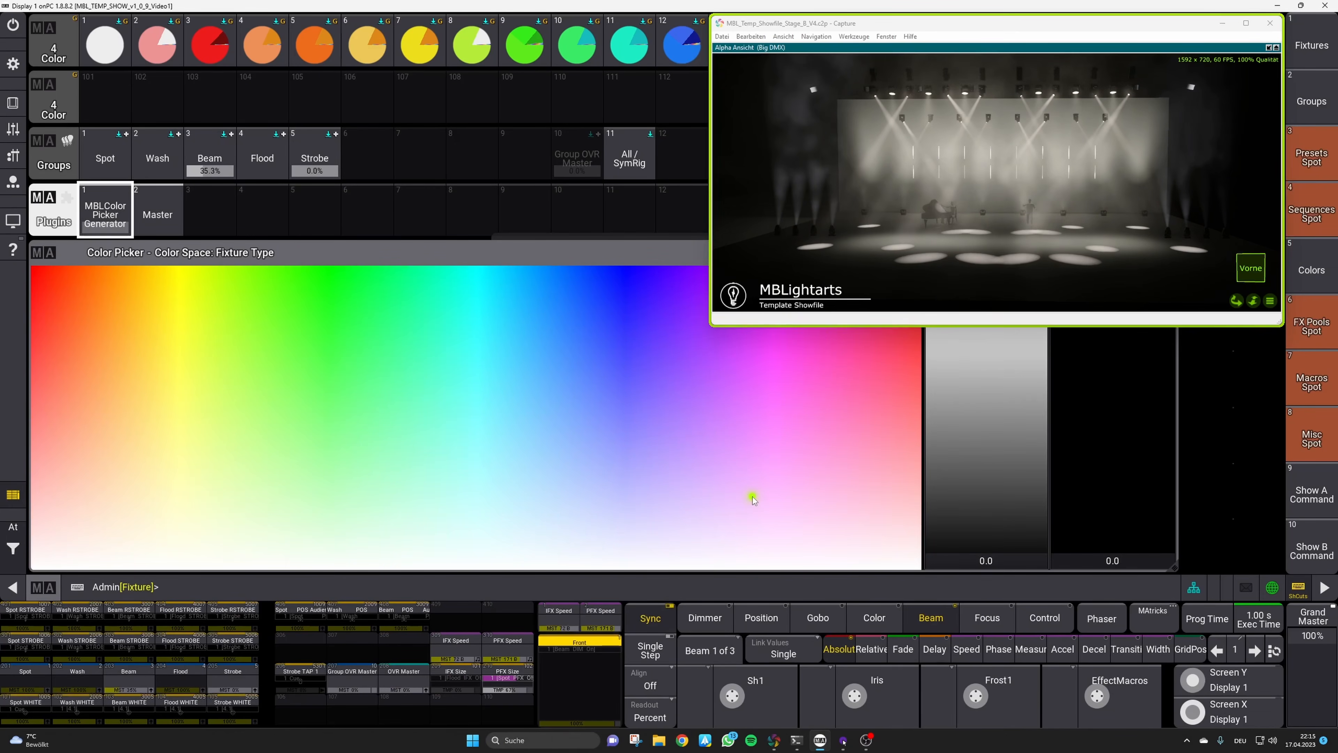
Bring up the Show A Command view and test the regenerated color picker with blue and red on all groups
{"action": "left_click", "coordinate": [1322, 499]}
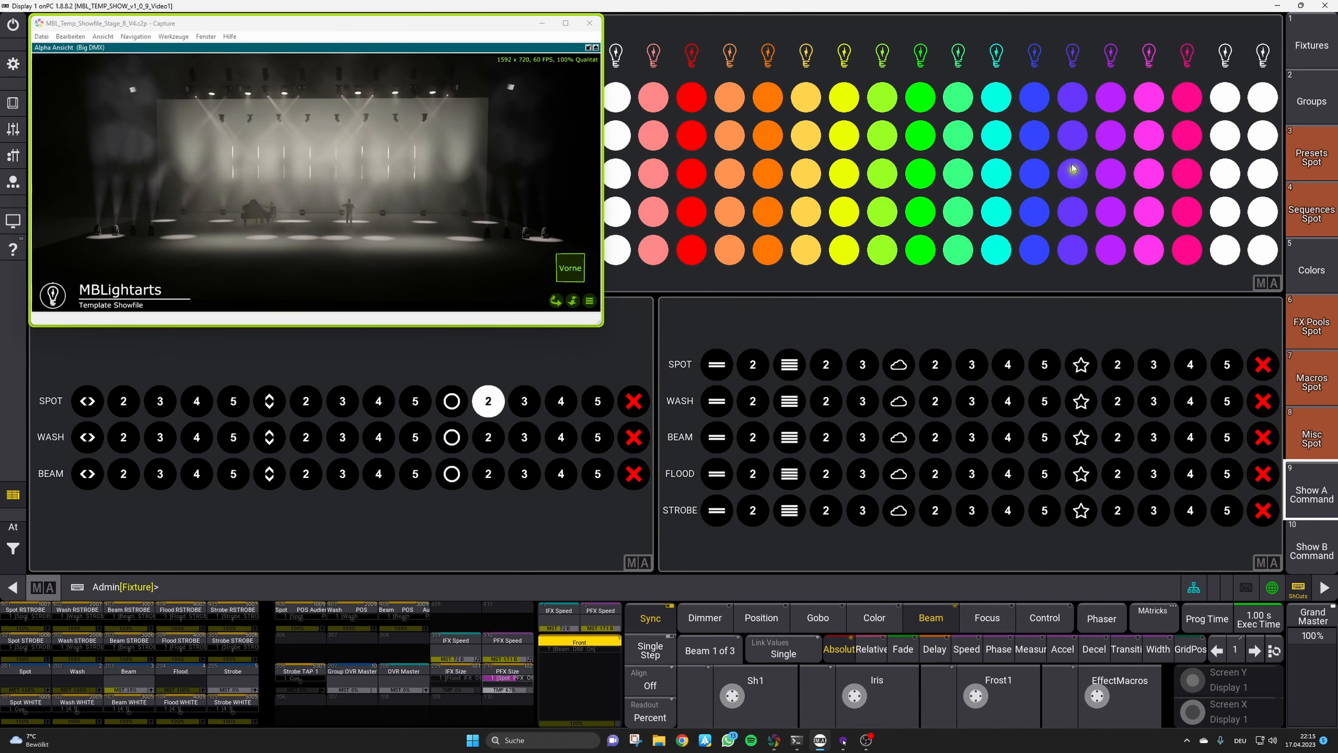
{"action": "left_click", "coordinate": [1034, 53]}
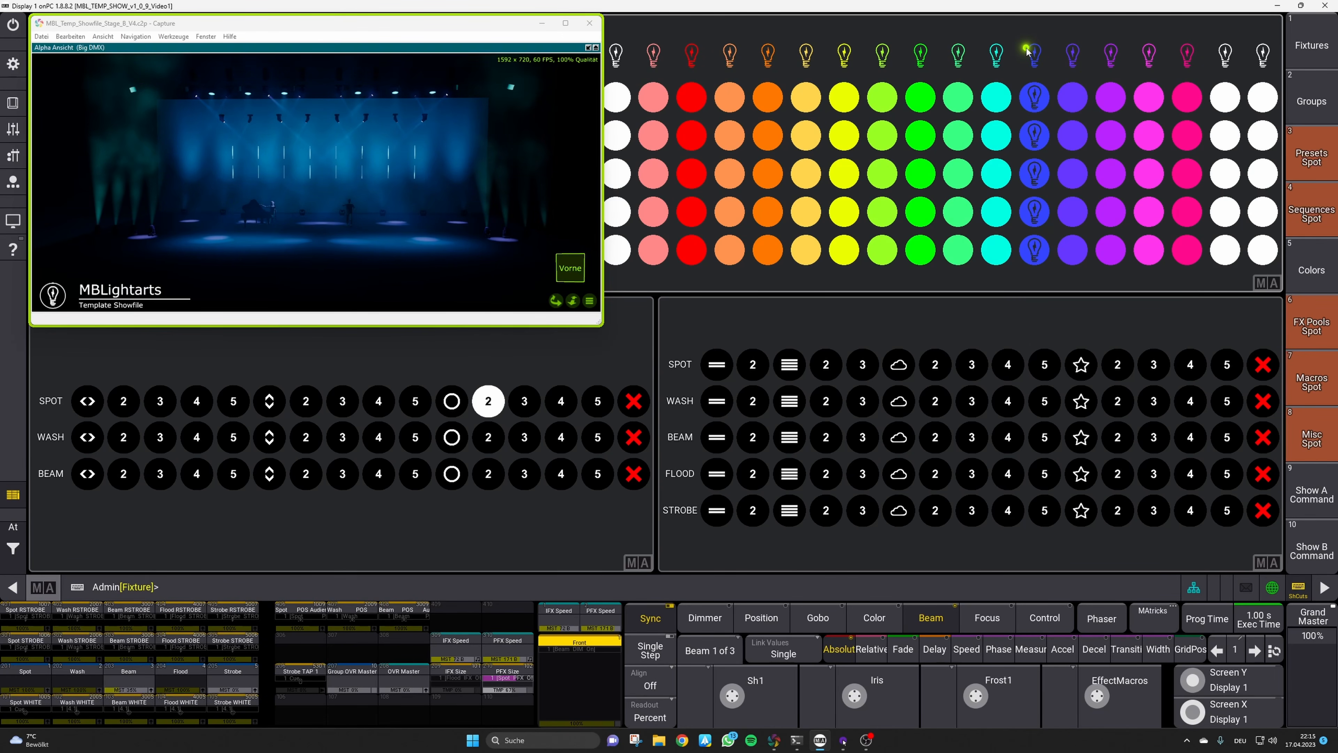
{"action": "left_click", "coordinate": [693, 55]}
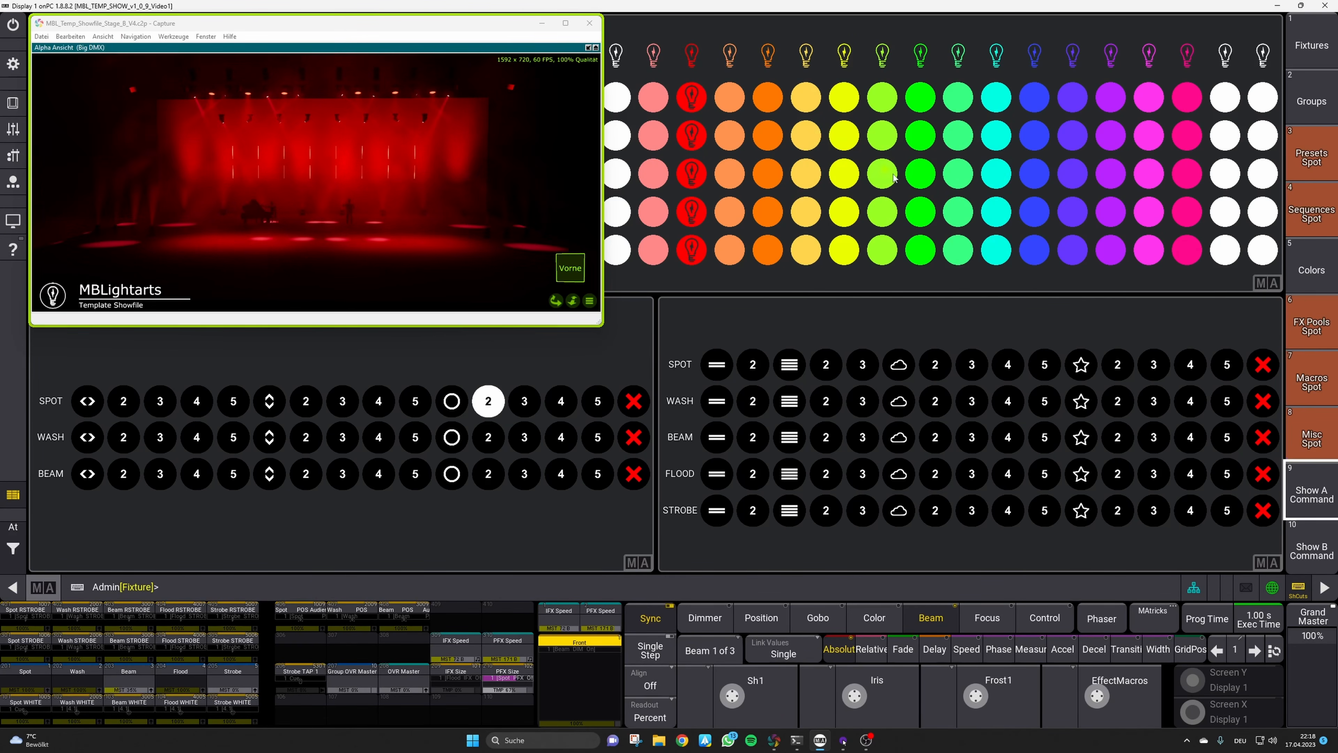
Bring up the Show B Command view and try entries 9 and 3 of the 0–9 row, releasing each one
{"action": "left_click", "coordinate": [1306, 496]}
{"action": "left_click", "coordinate": [1313, 546]}
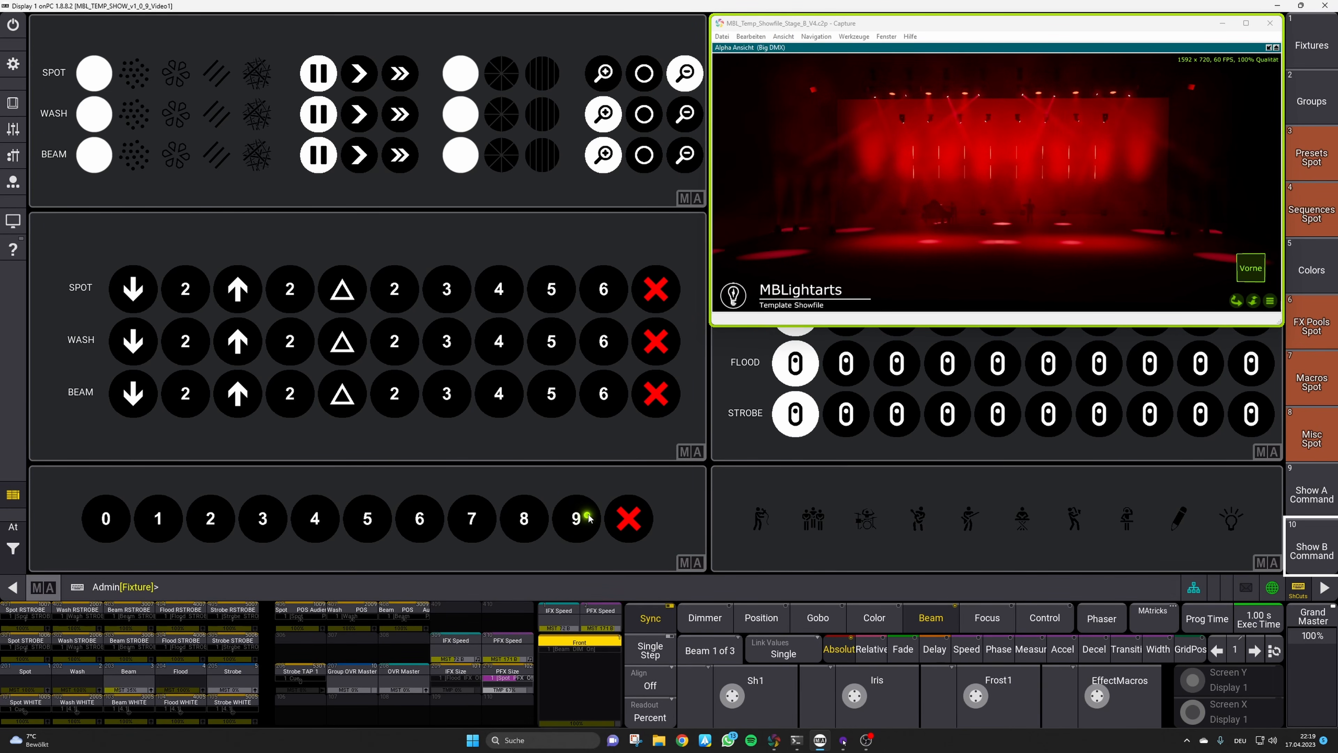
{"action": "left_click", "coordinate": [588, 536]}
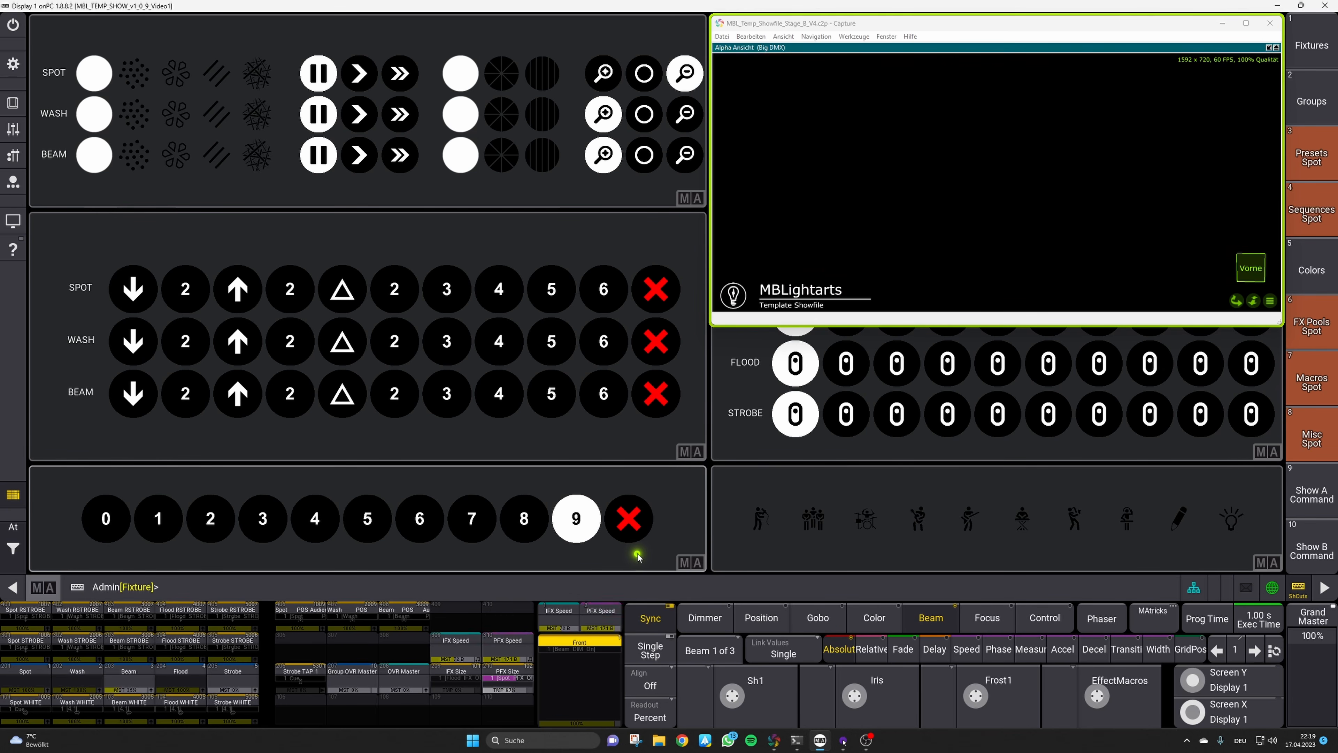
{"action": "left_click", "coordinate": [630, 519]}
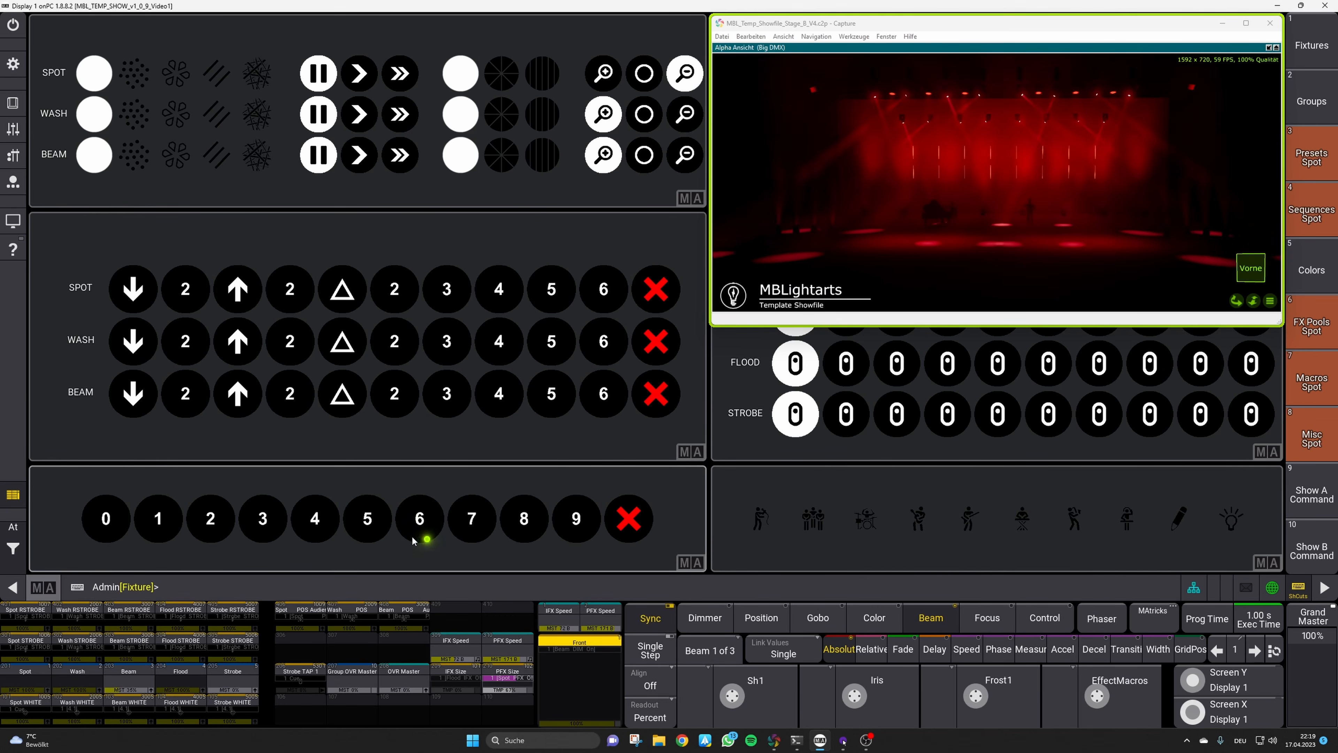
{"action": "left_click", "coordinate": [265, 520]}
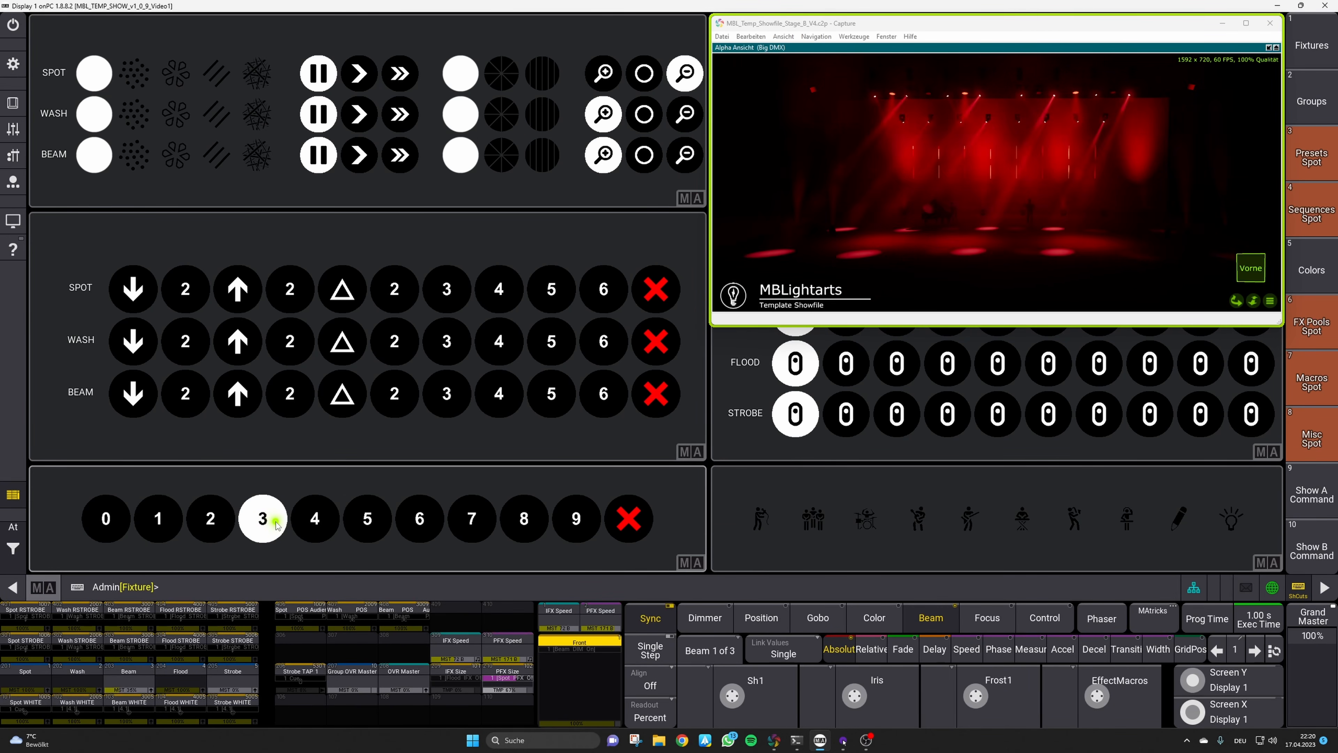
{"action": "left_click", "coordinate": [627, 527]}
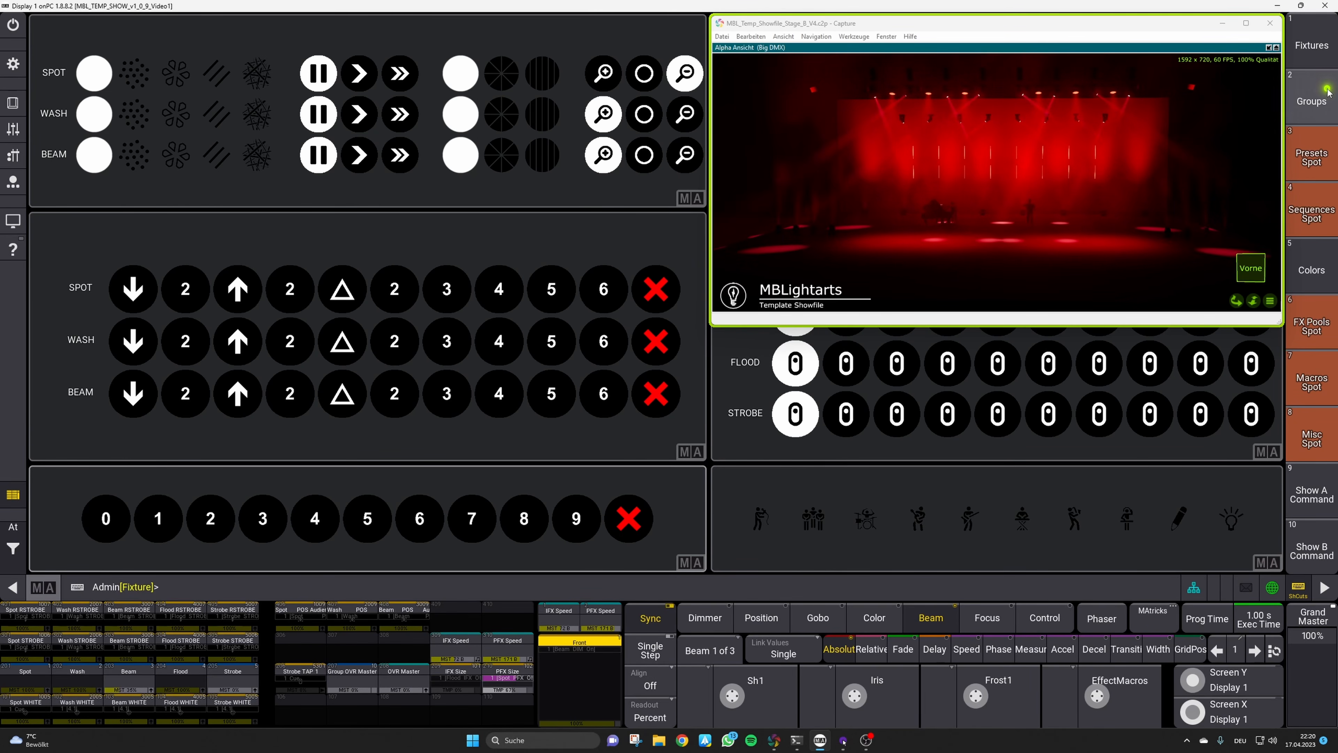
Check the All / SymRig group in the Groups view and return to the Show B Command view
{"action": "left_click", "coordinate": [1312, 101]}
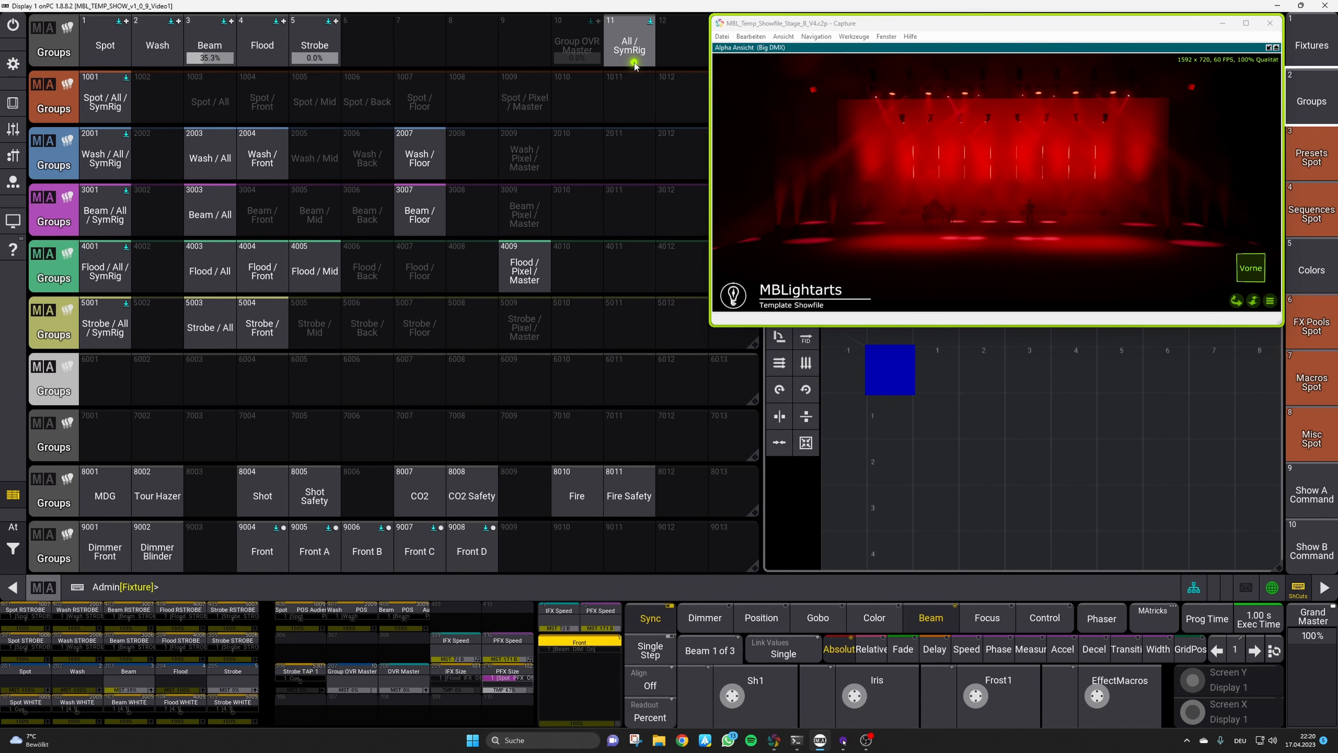
{"action": "left_click", "coordinate": [632, 46]}
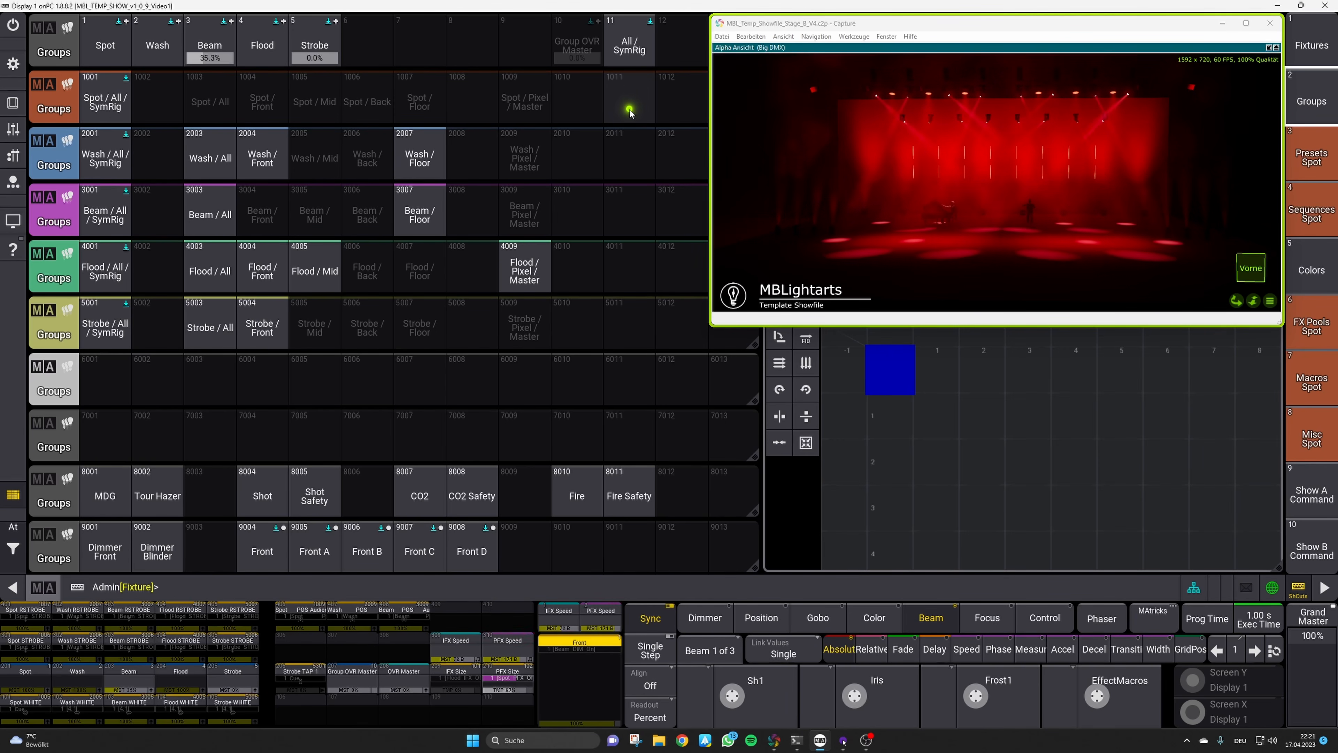
{"action": "left_click", "coordinate": [1312, 548]}
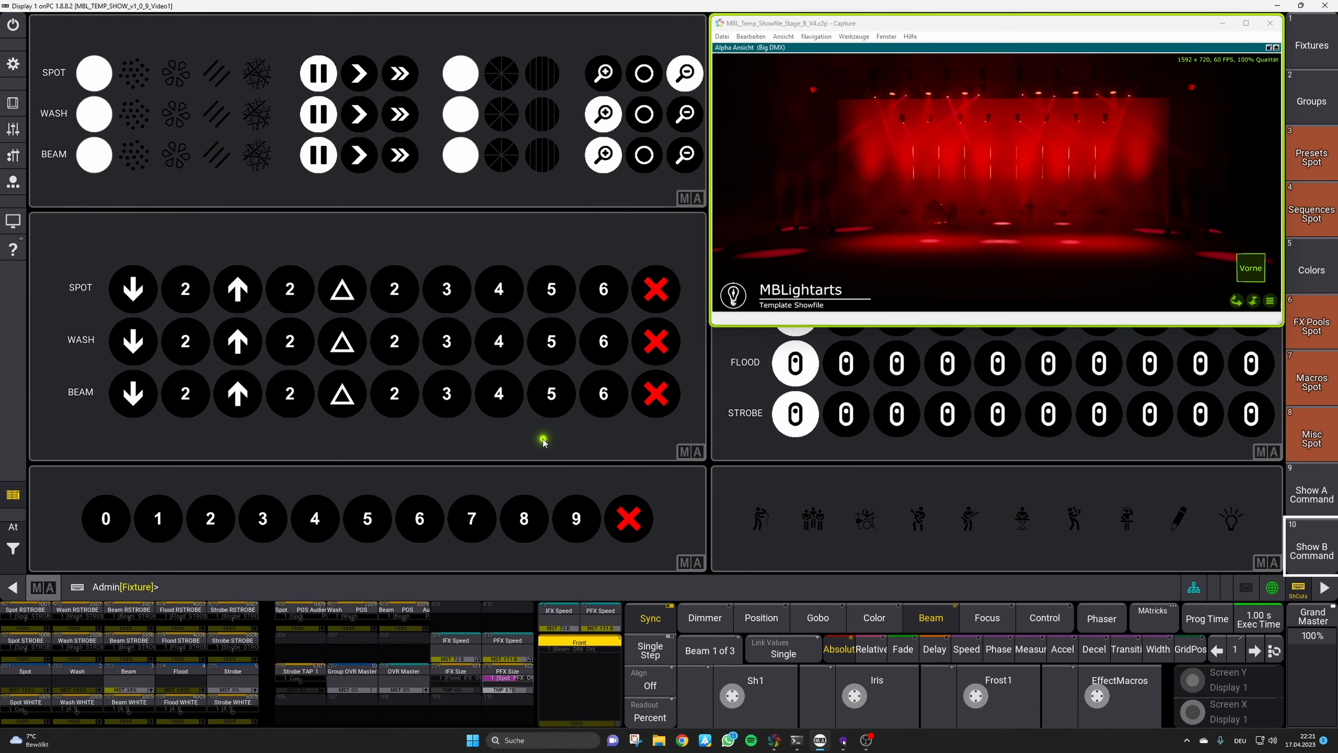
Try the down-arrow, up-arrow and number 4 effects on the Spot row, releasing the row at the end
{"action": "left_click", "coordinate": [139, 286]}
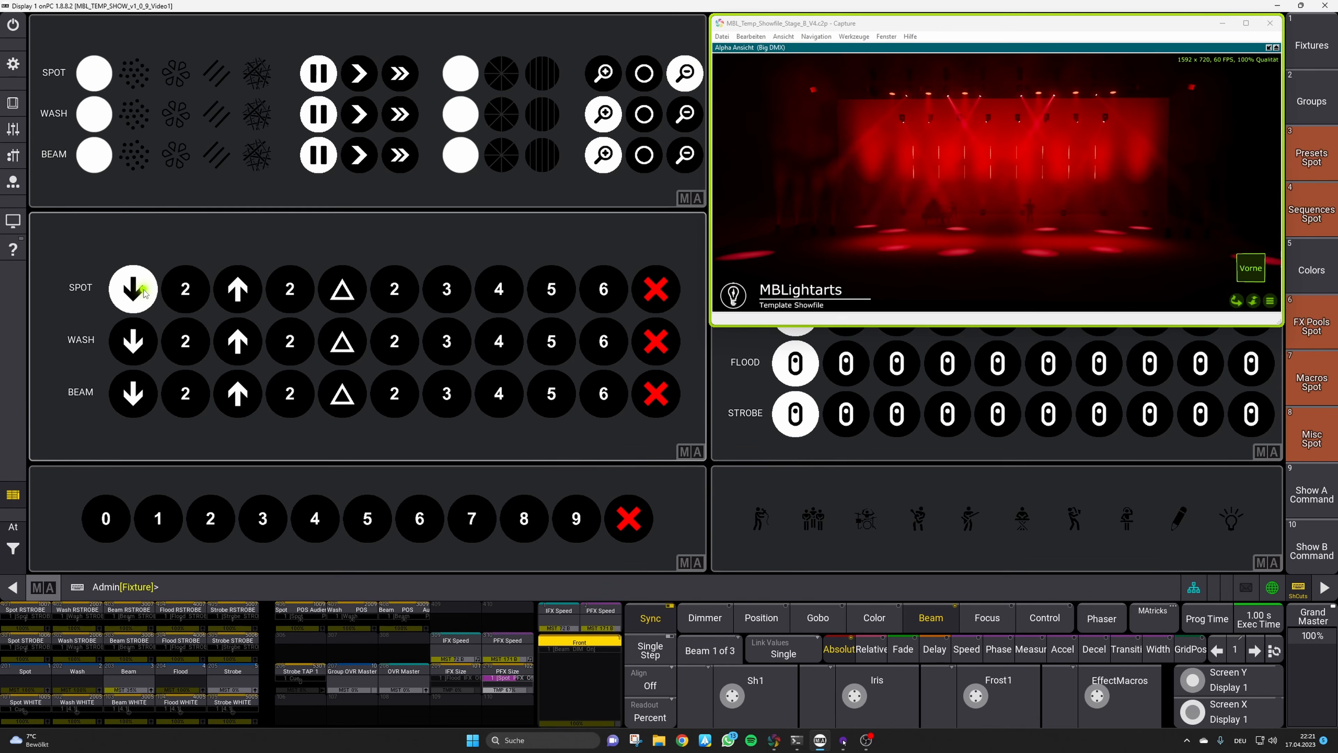
{"action": "left_click", "coordinate": [242, 295]}
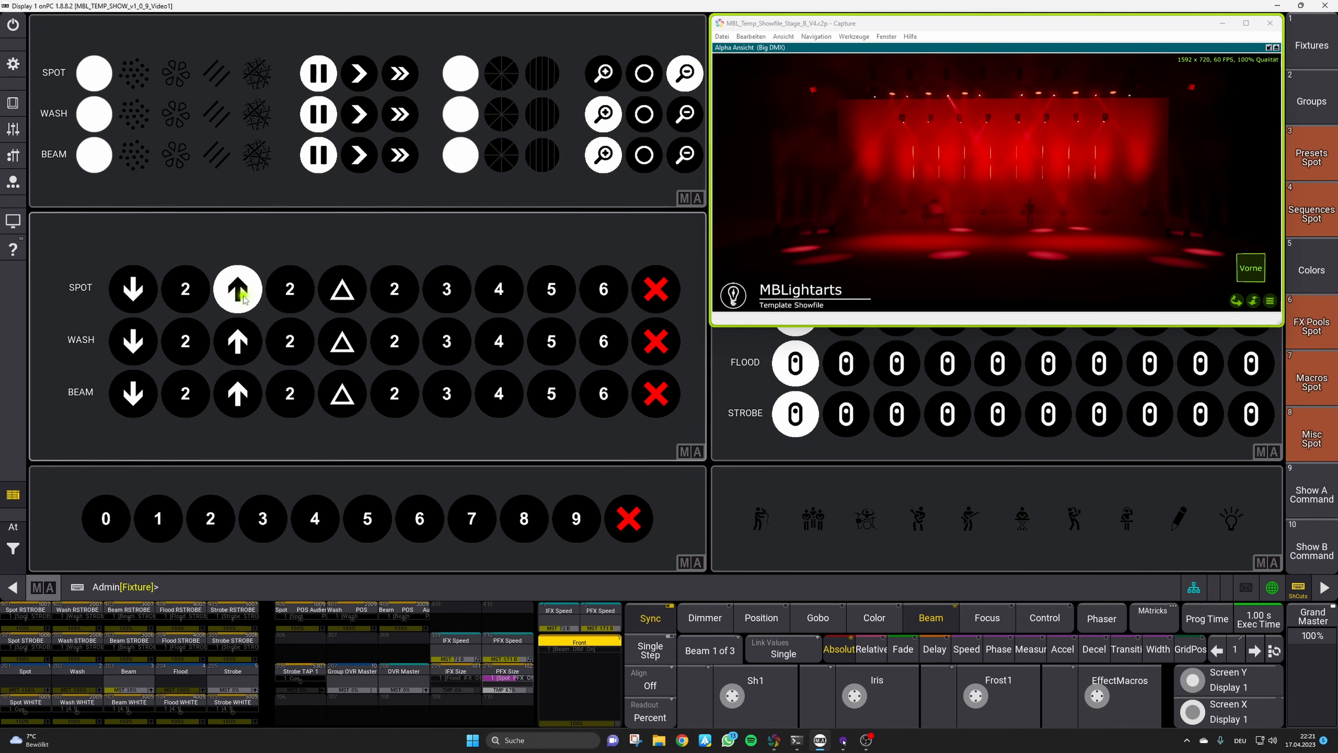
{"action": "left_click", "coordinate": [648, 291]}
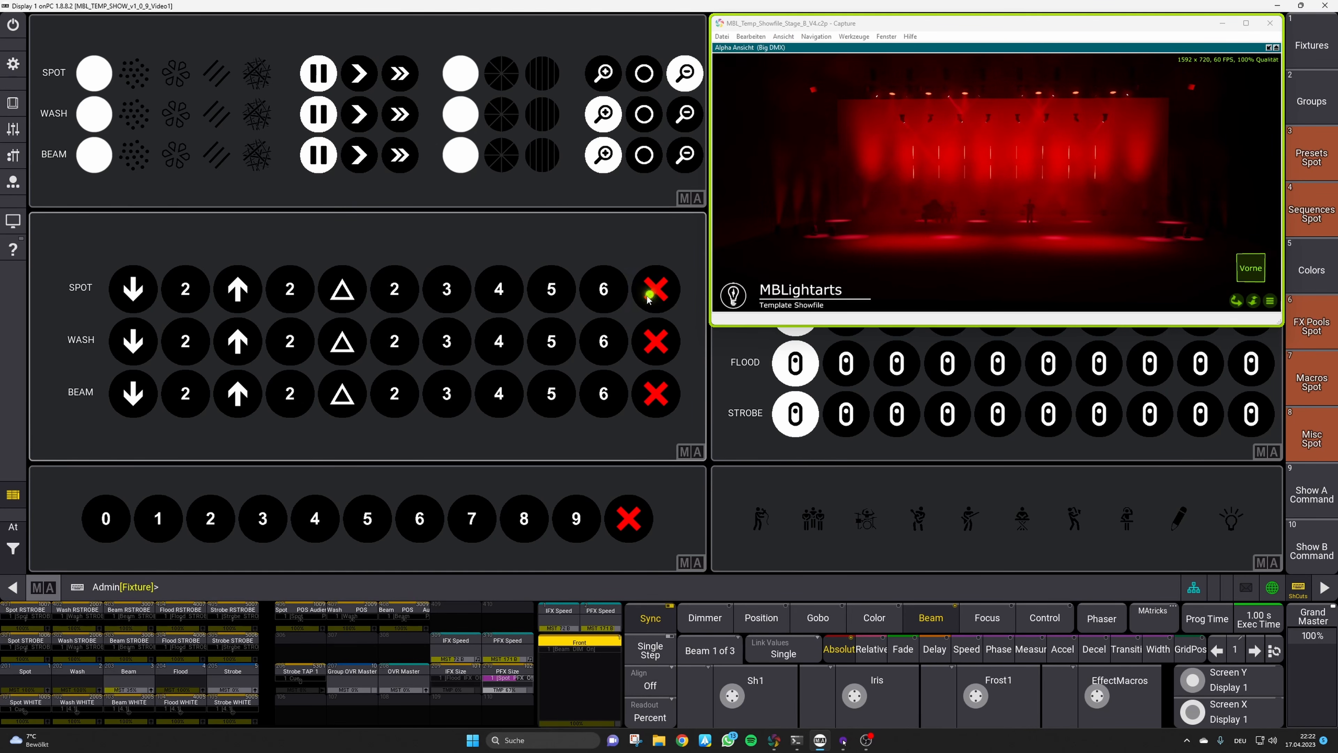
{"action": "left_click", "coordinate": [501, 291]}
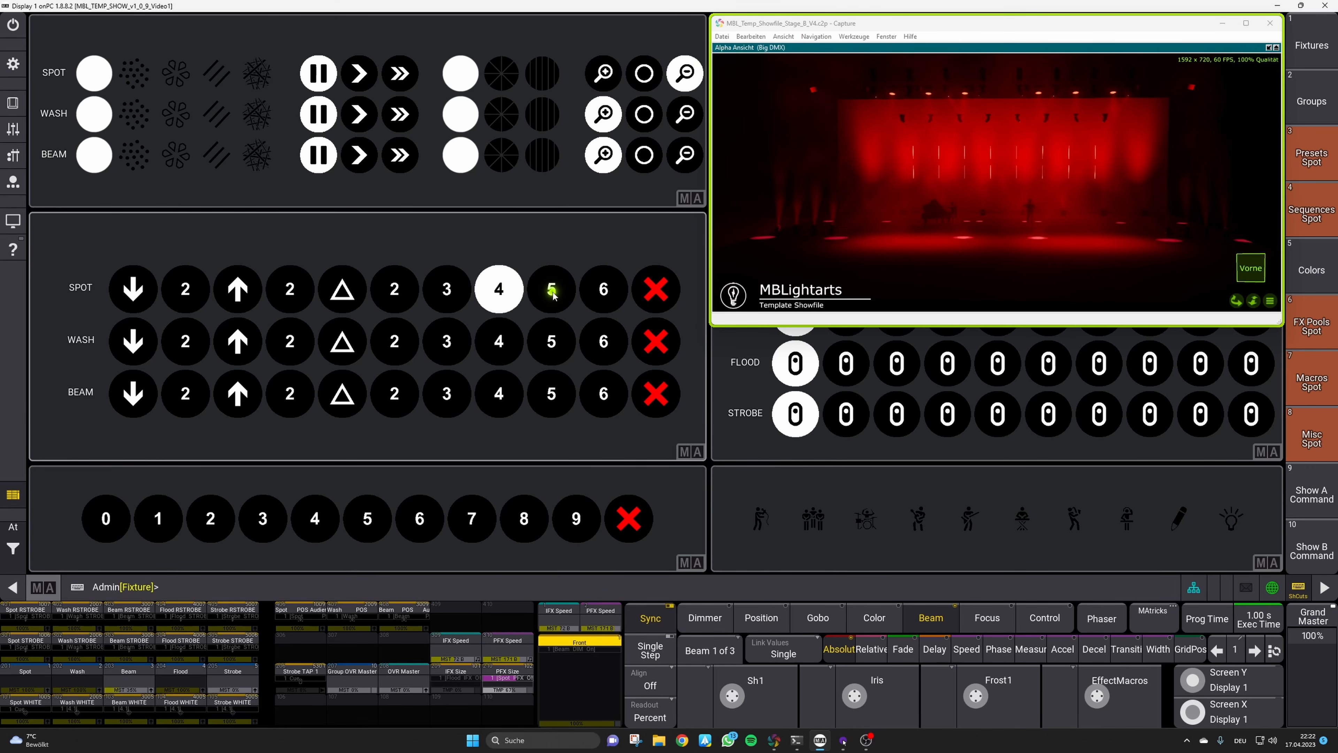
{"action": "left_click", "coordinate": [659, 293]}
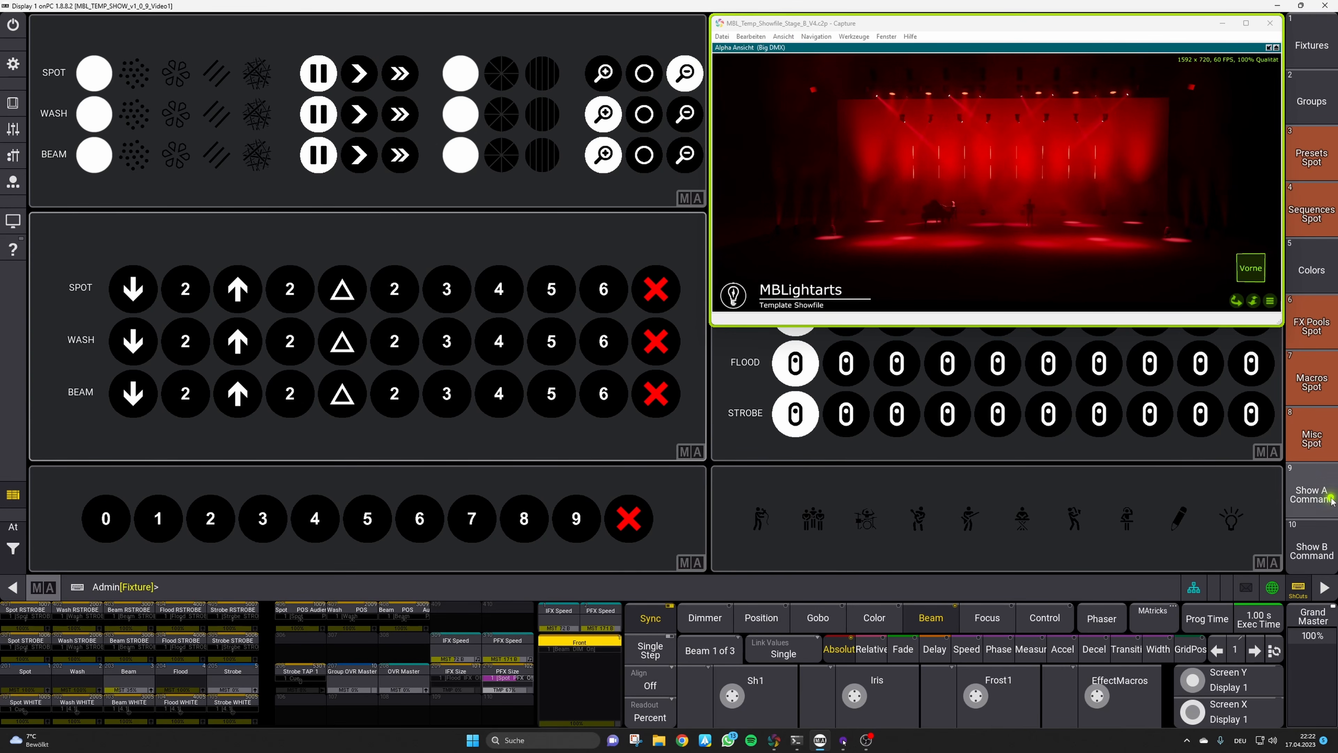
Return to the Show A Command view and set only the Spot group to white
{"action": "left_click", "coordinate": [1312, 493]}
{"action": "left_click", "coordinate": [615, 97]}
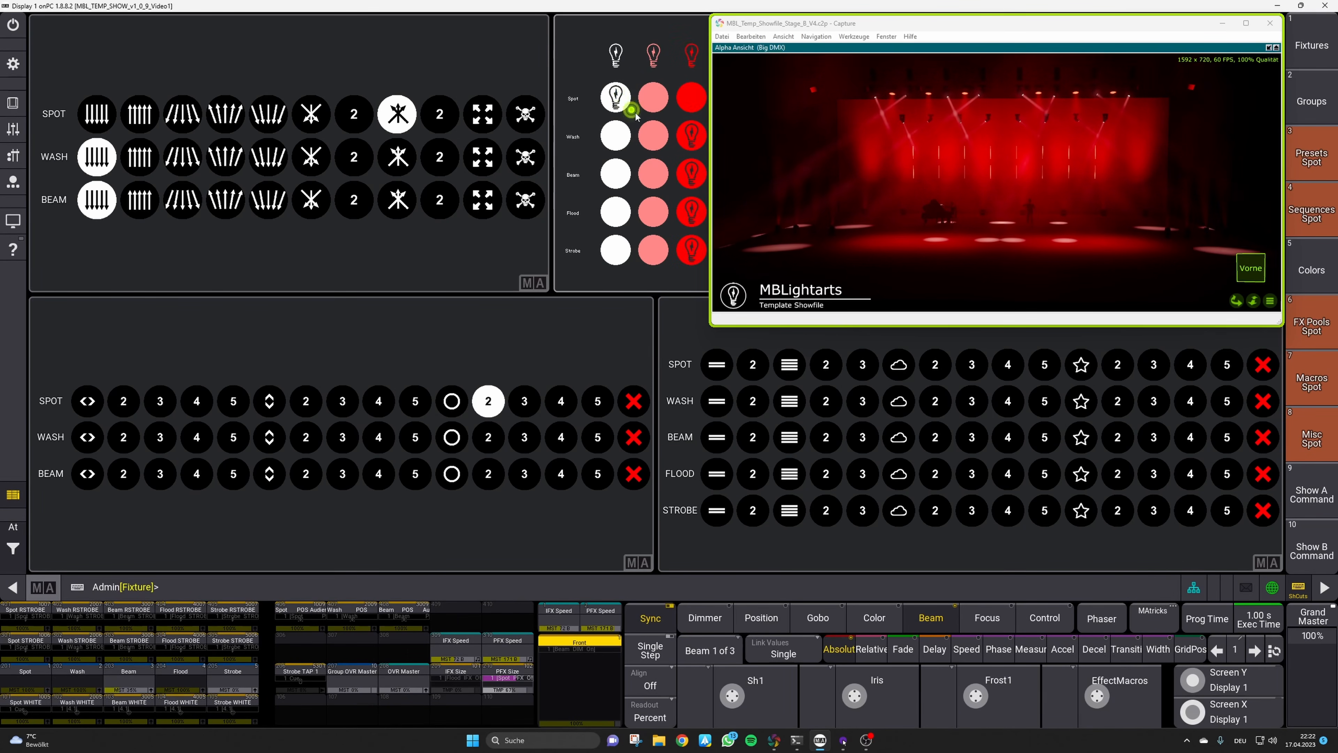
Release the Spot row's movement effect in Show A Command and set the Spot zoom to medium in the Show B Command view
{"action": "left_click", "coordinate": [627, 401]}
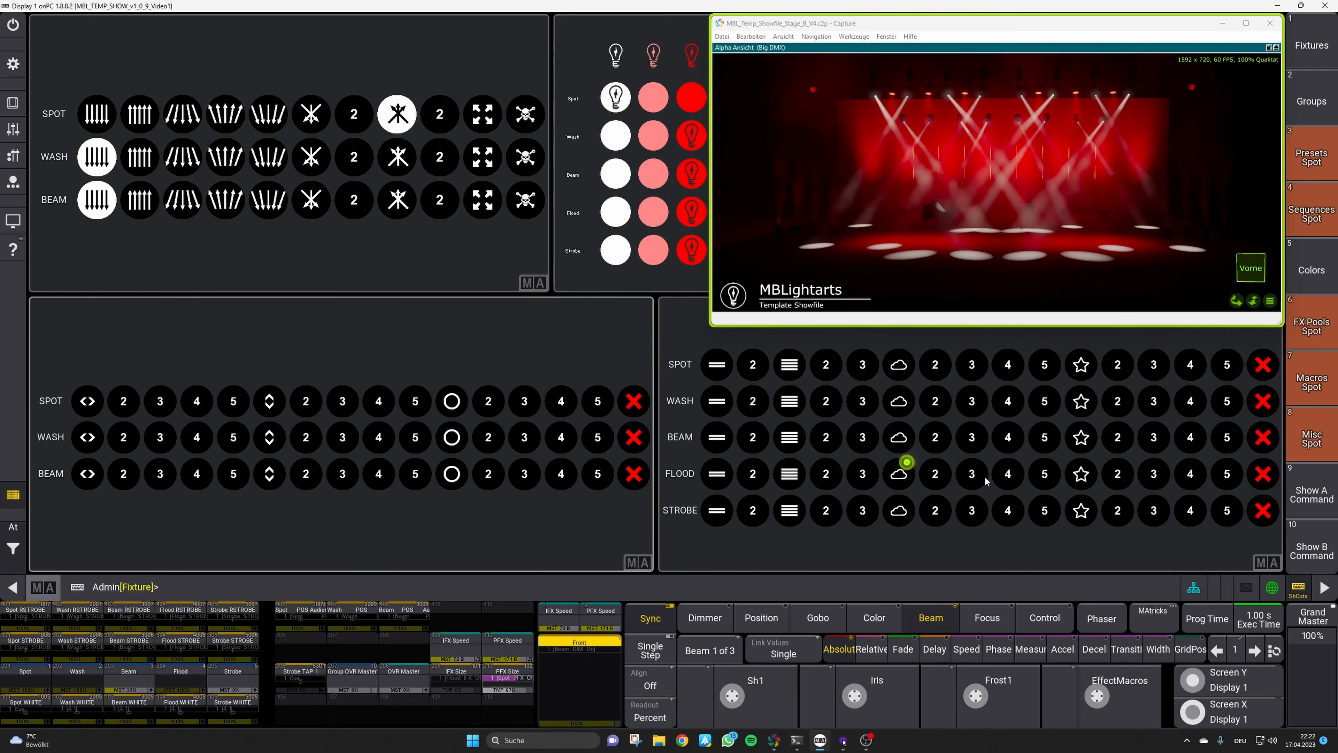
{"action": "left_click", "coordinate": [1317, 548]}
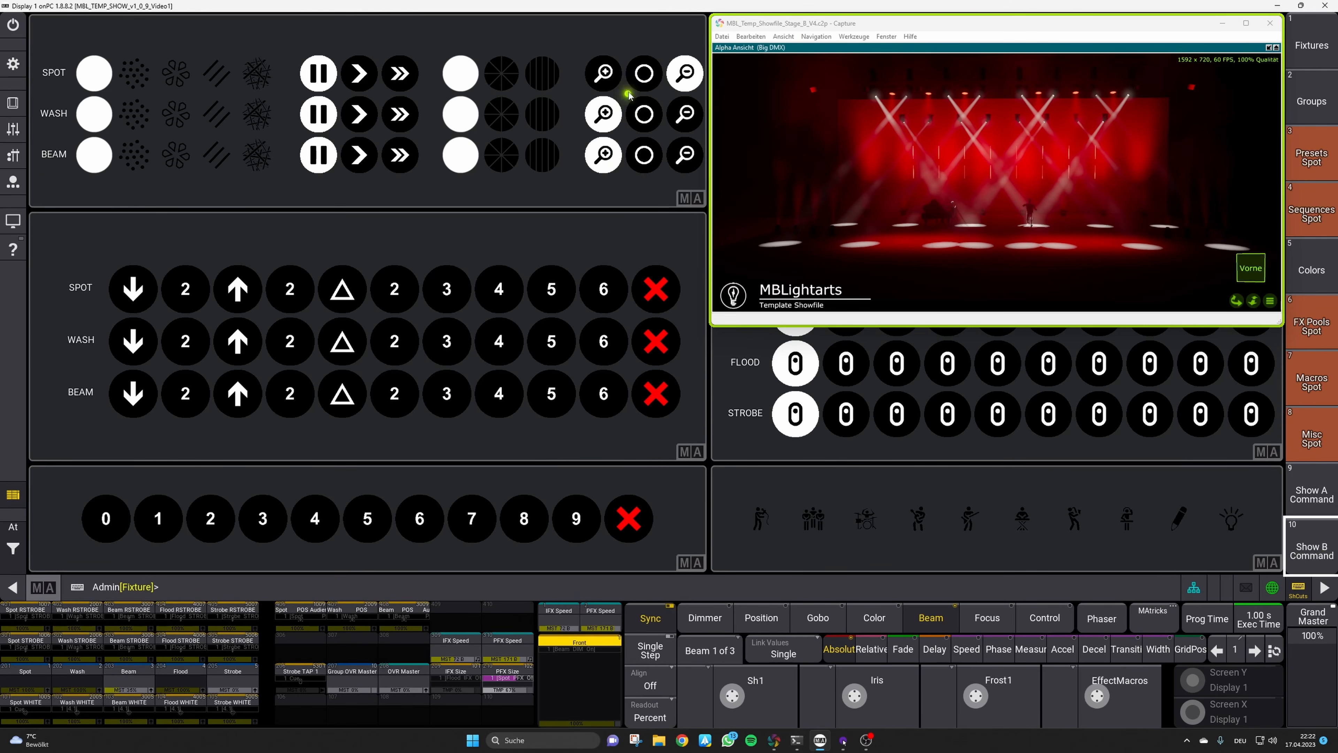
{"action": "left_click", "coordinate": [644, 73]}
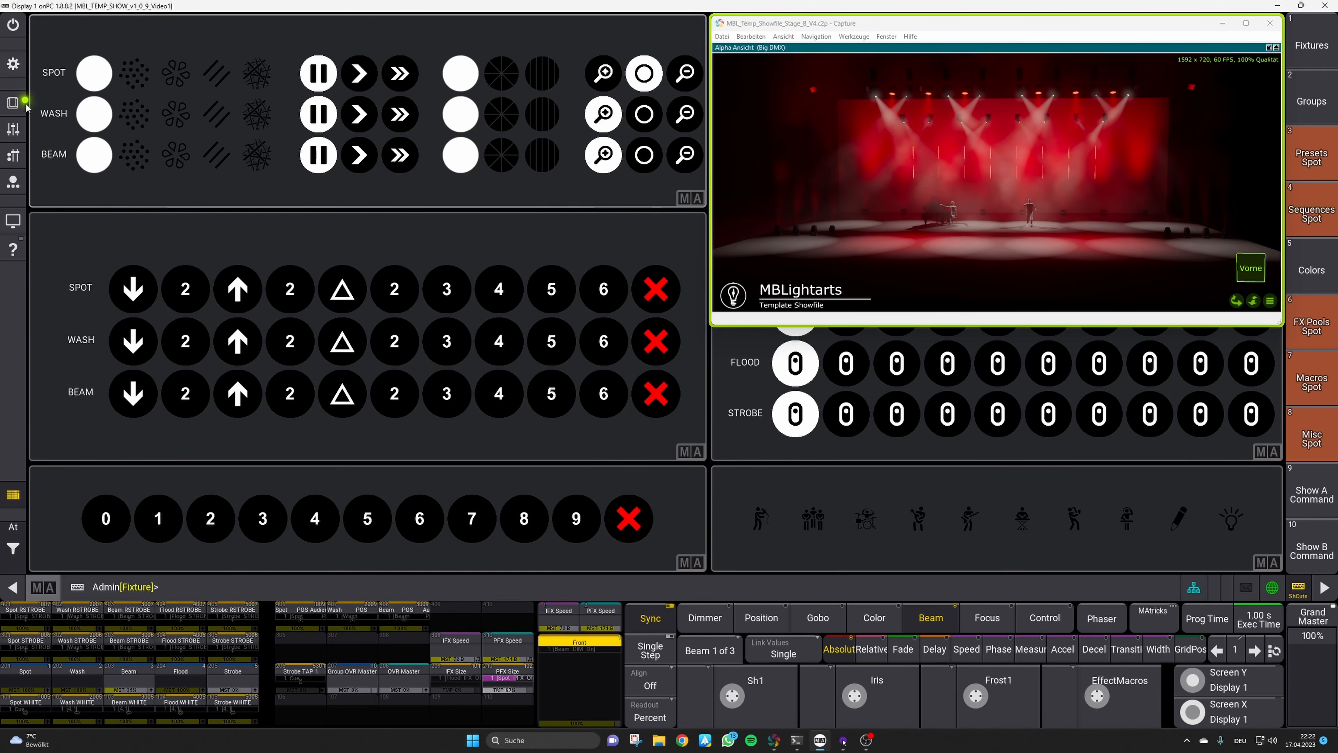
Try Spot gobos 1 to 3 one after another and leave gobo 4 active
{"action": "left_click", "coordinate": [133, 73]}
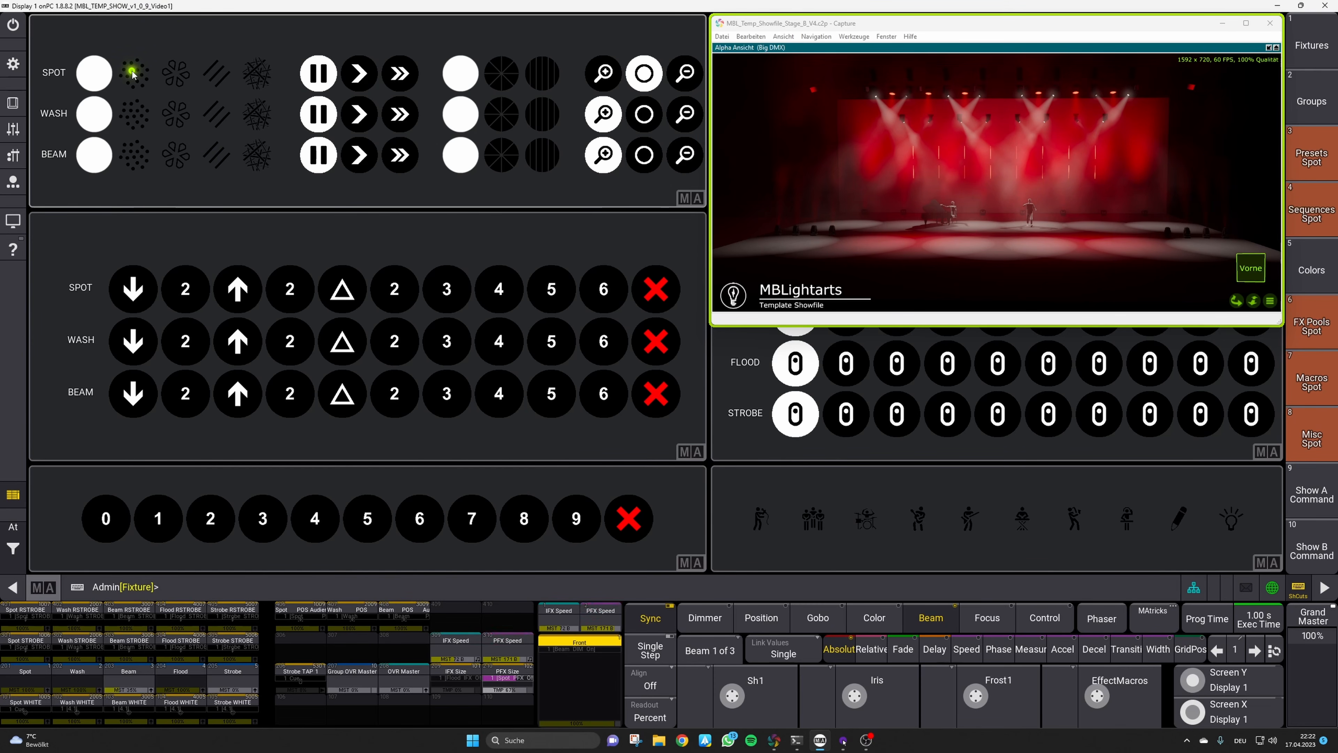
{"action": "left_click", "coordinate": [176, 73]}
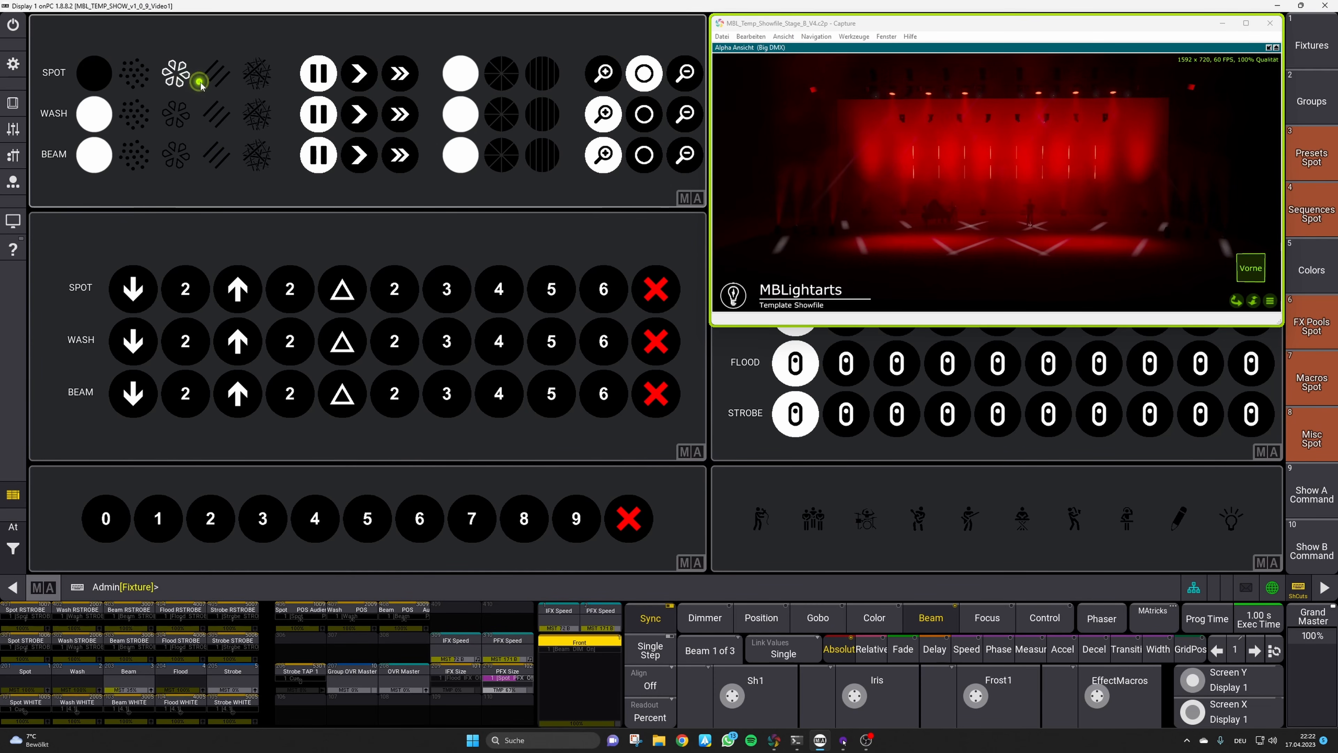
{"action": "left_click", "coordinate": [219, 74]}
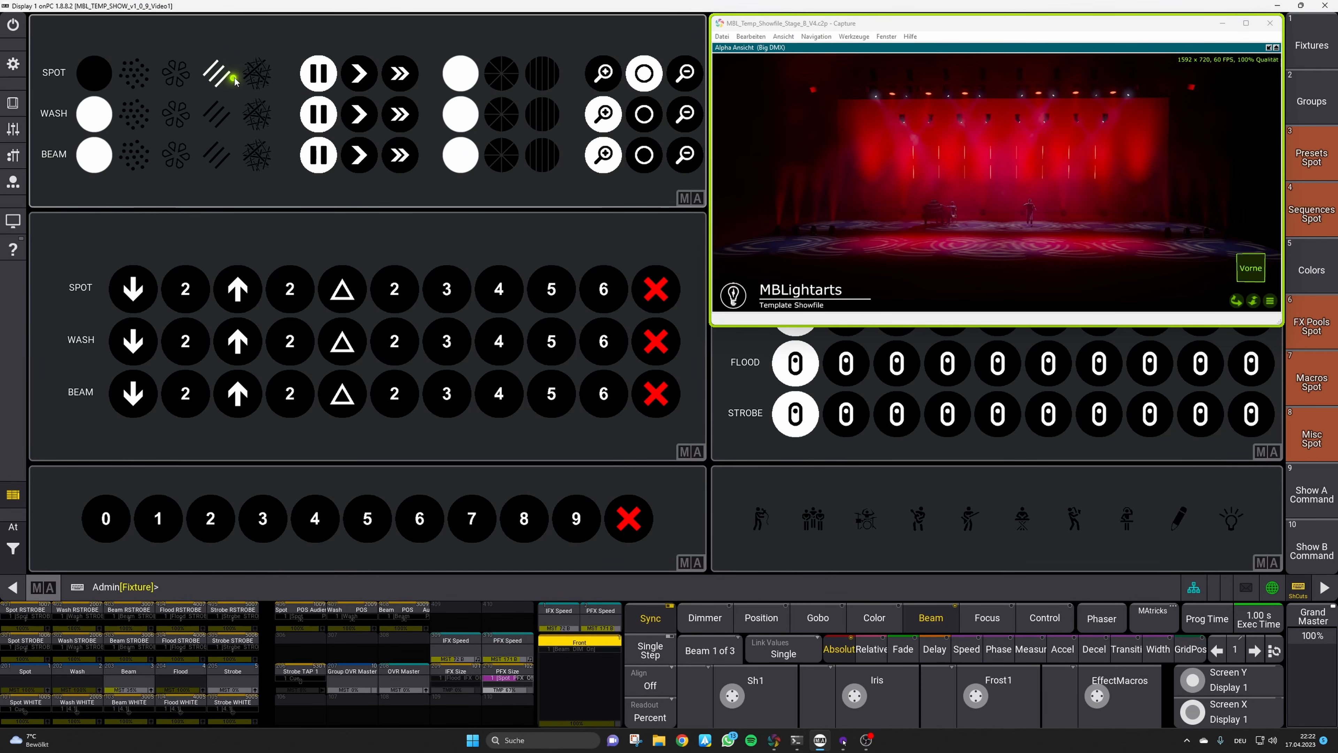
{"action": "left_click", "coordinate": [258, 75]}
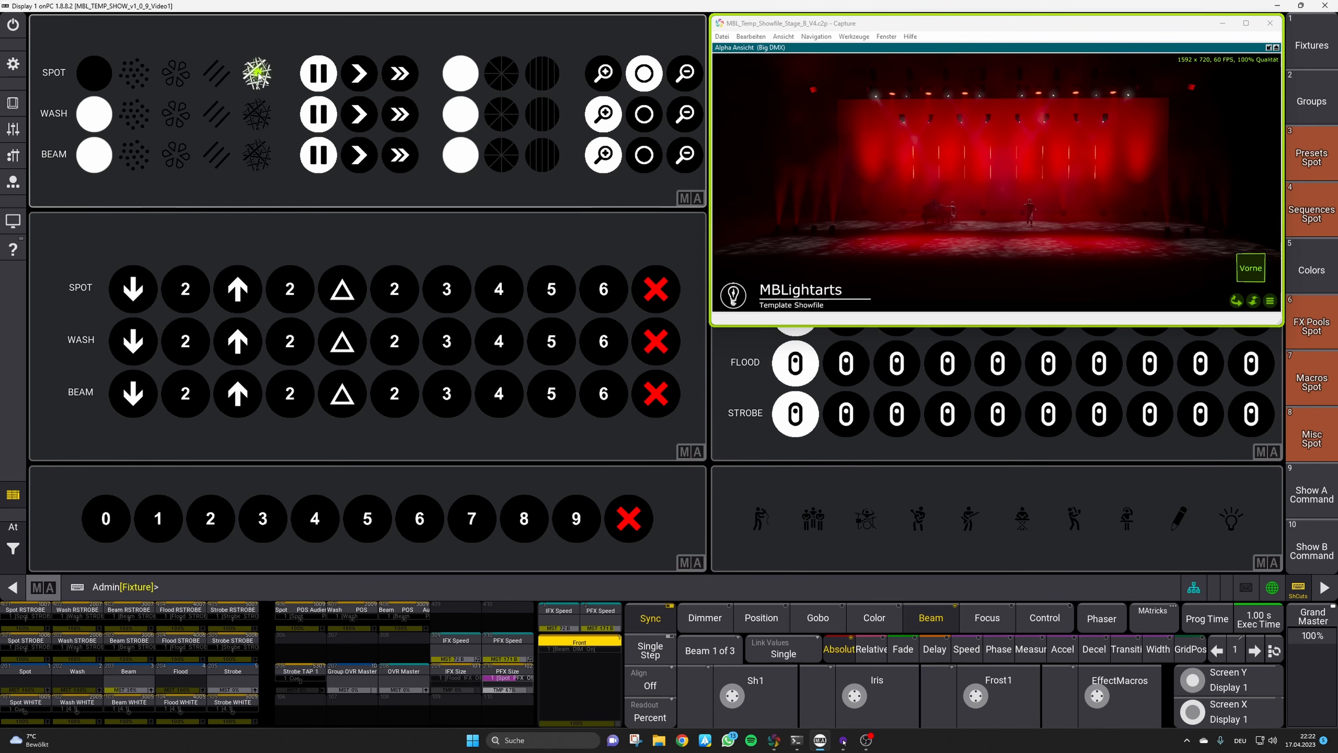
Try the narrow and wide Spot zooms, then run gobo rotation slow and fast and stop it again
{"action": "left_click", "coordinate": [691, 78]}
{"action": "left_click", "coordinate": [607, 74]}
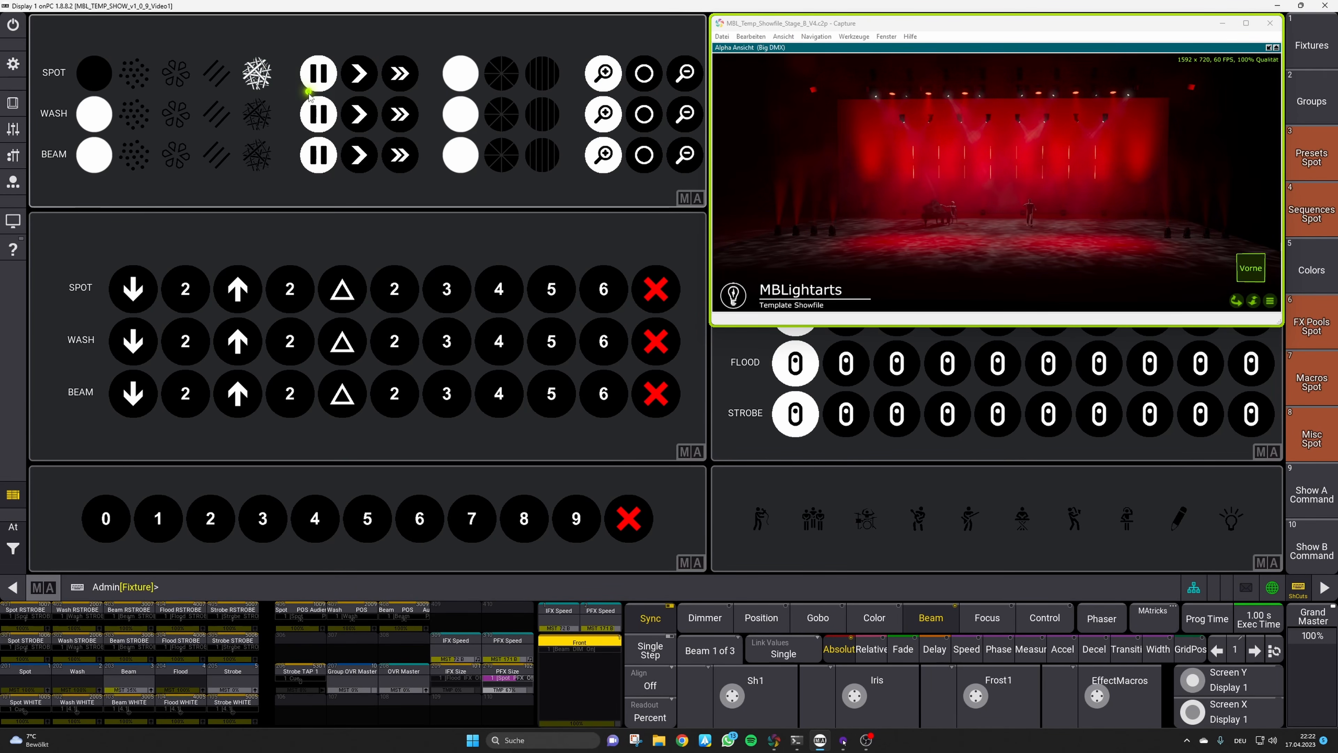
{"action": "left_click", "coordinate": [362, 78]}
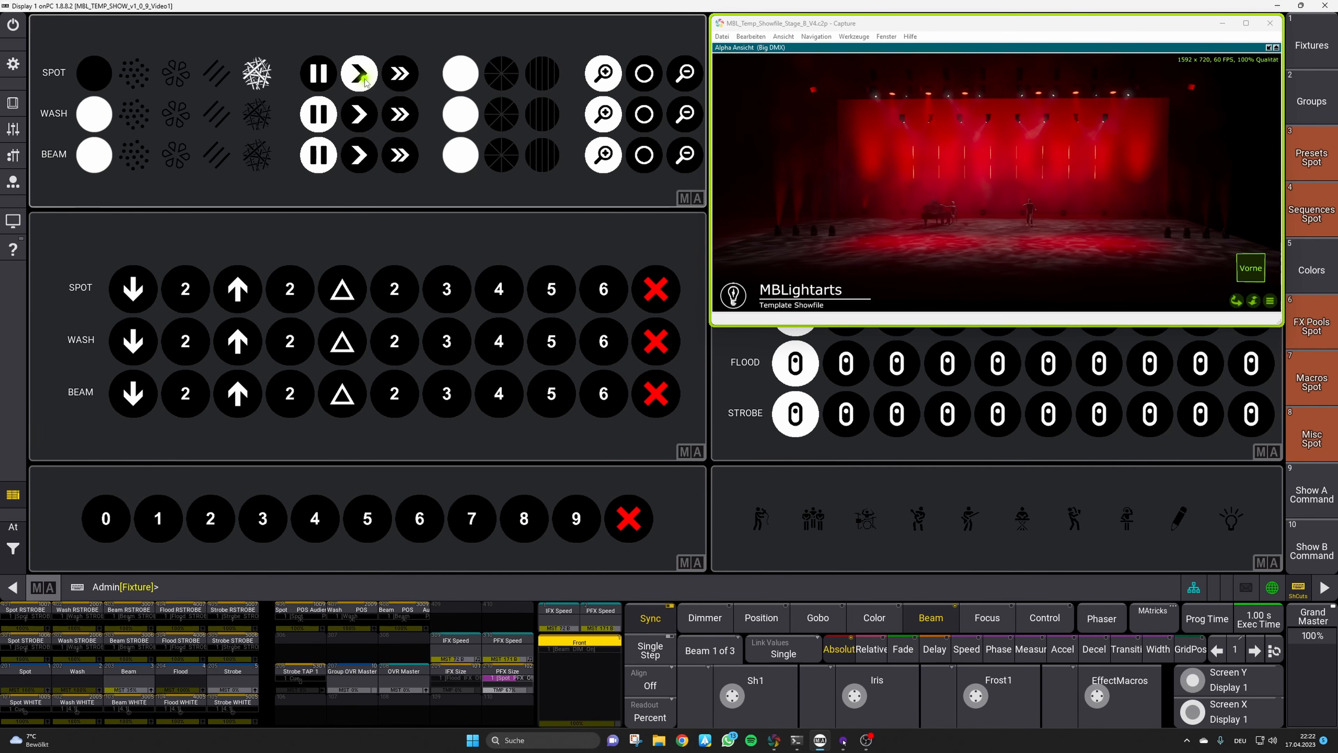
{"action": "left_click", "coordinate": [403, 77]}
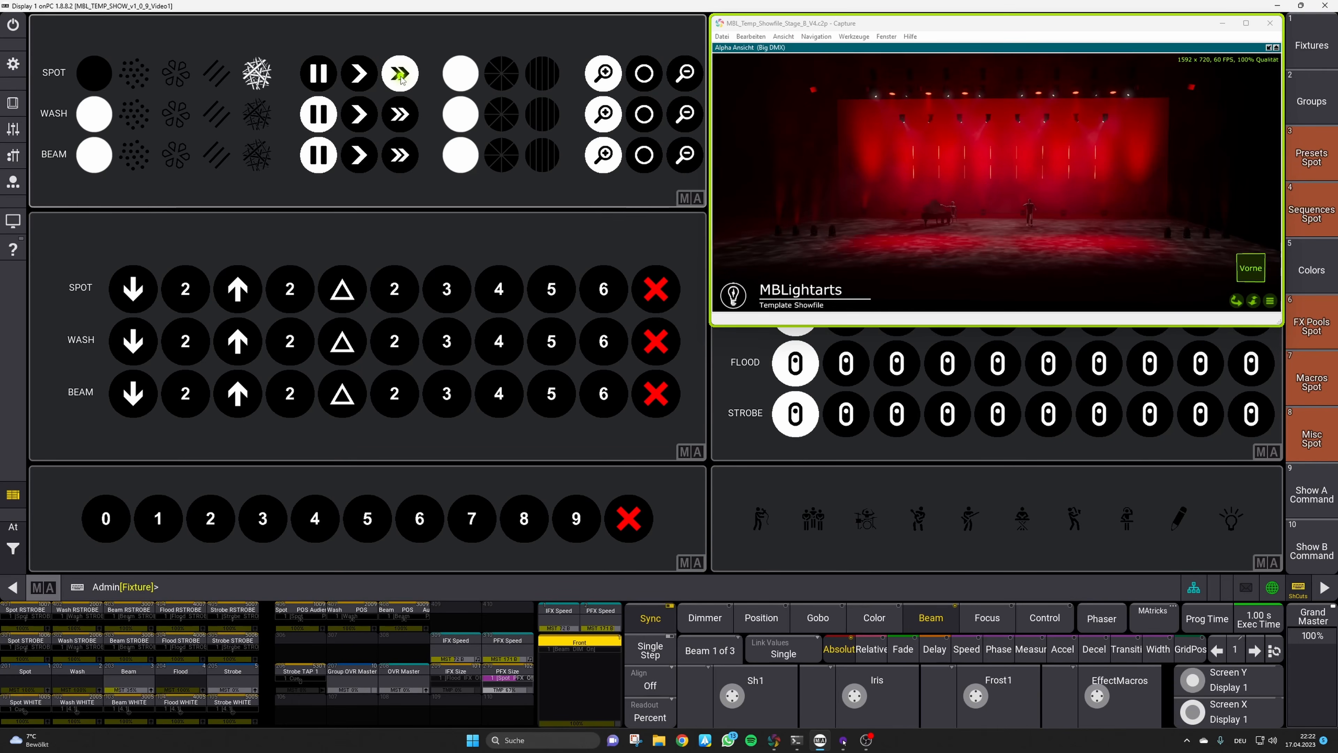
{"action": "left_click", "coordinate": [321, 76]}
Return the Spot zoom to medium and try the first Spot prism, switching back to no prism
{"action": "left_click", "coordinate": [645, 75]}
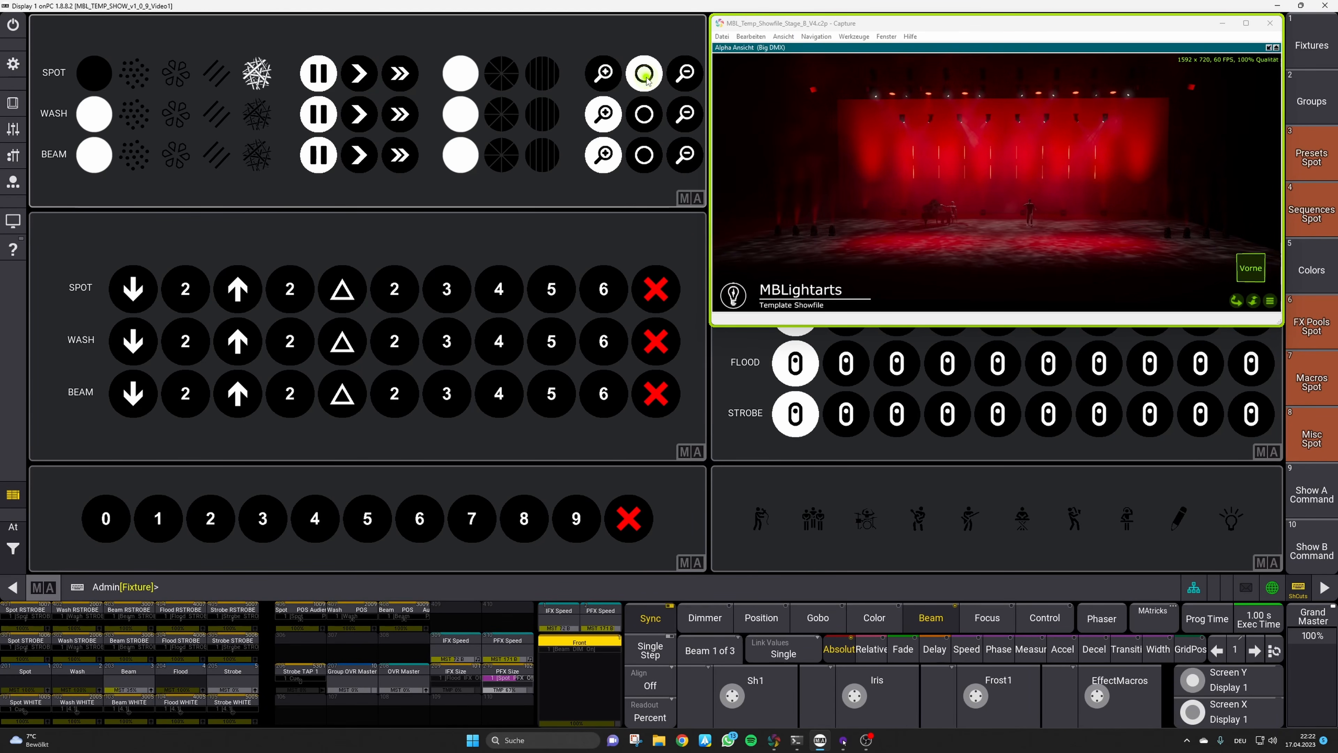
{"action": "left_click", "coordinate": [502, 77]}
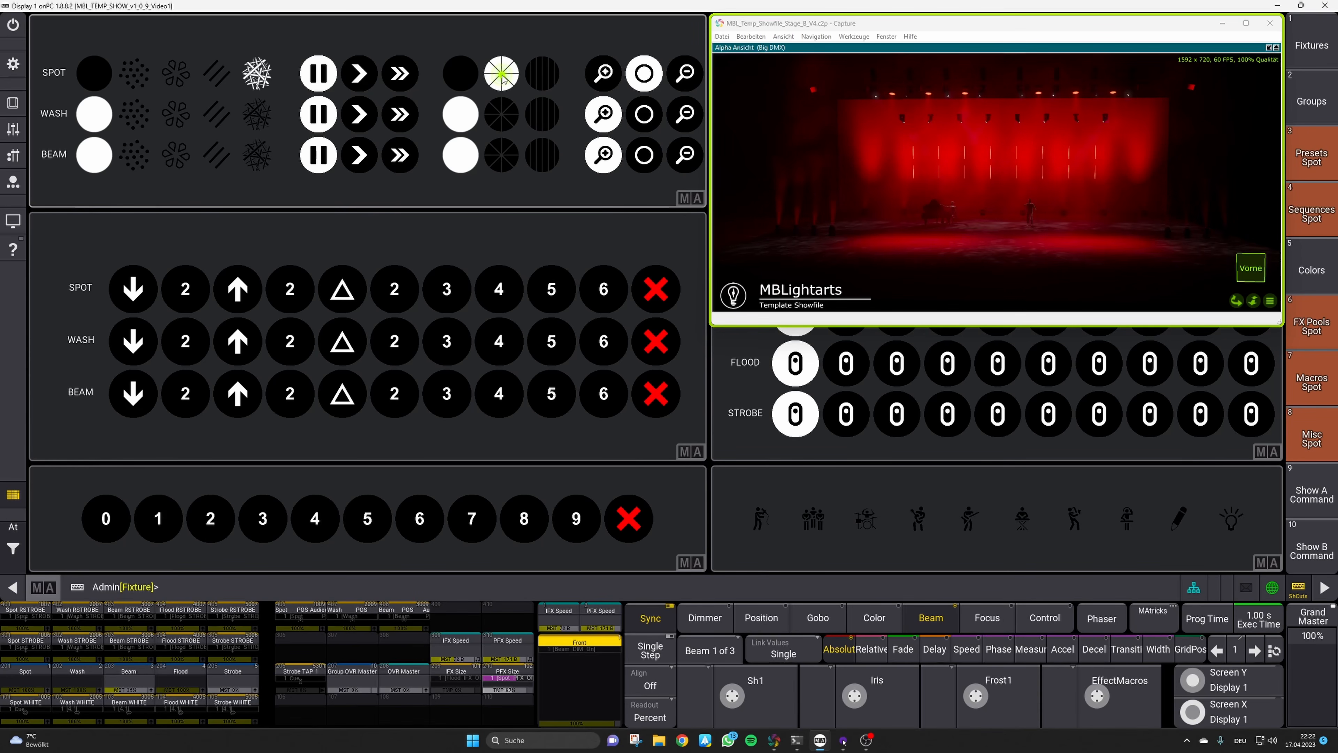
{"action": "left_click", "coordinate": [466, 77]}
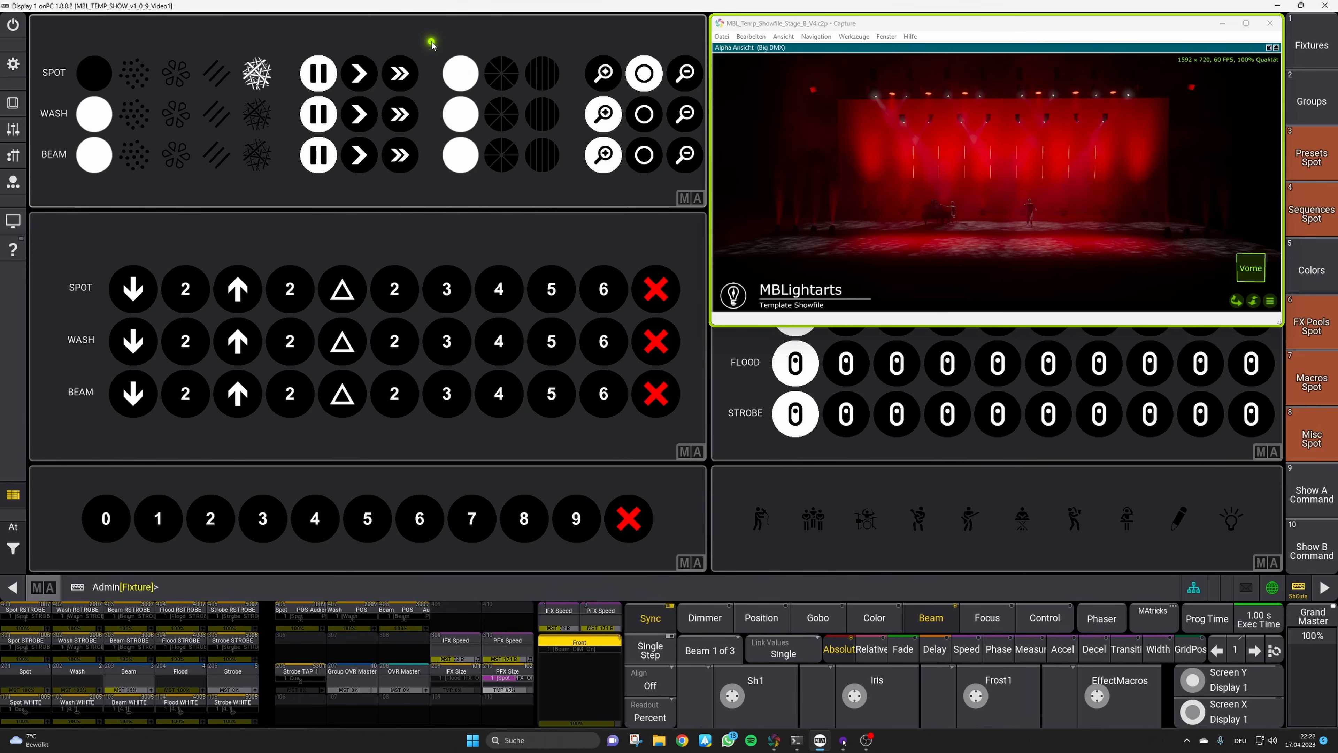
Start star effect 3 on the Flood row in the Show A Command view
{"action": "left_click", "coordinate": [1311, 496]}
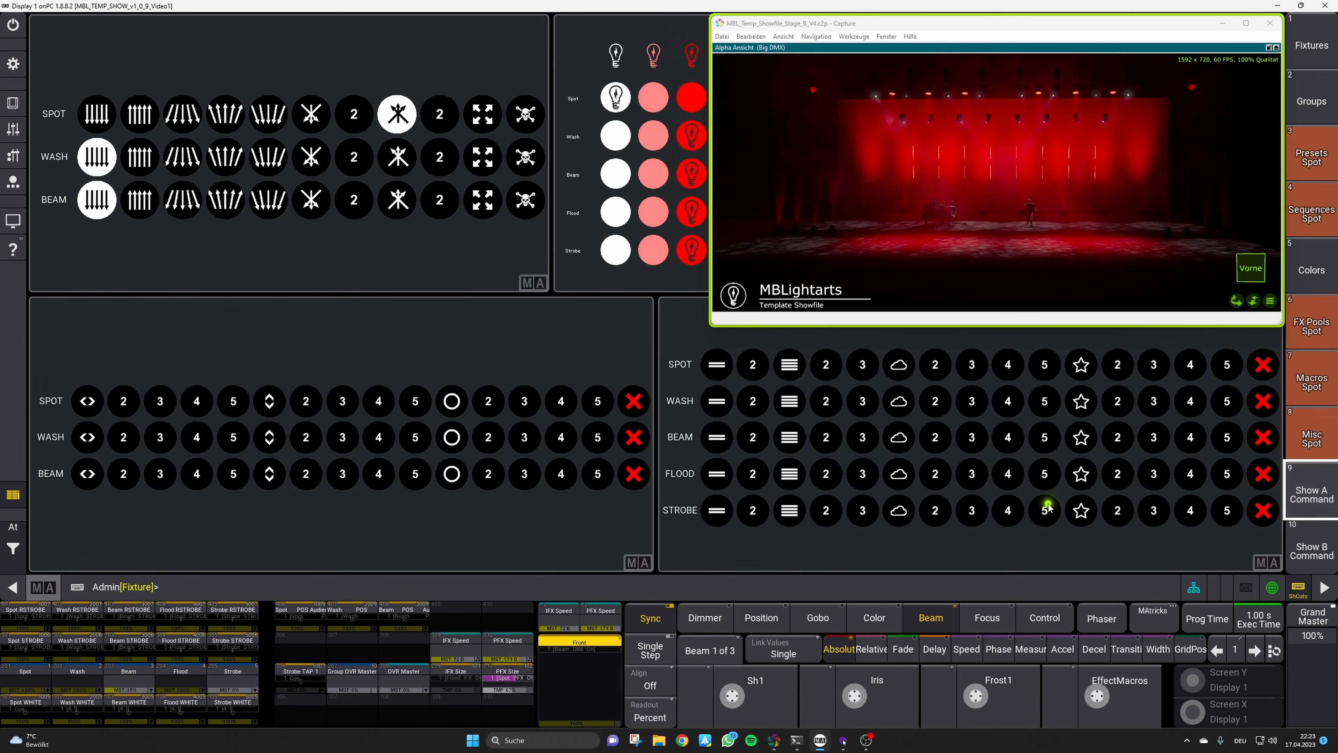
{"action": "left_click", "coordinate": [1154, 474]}
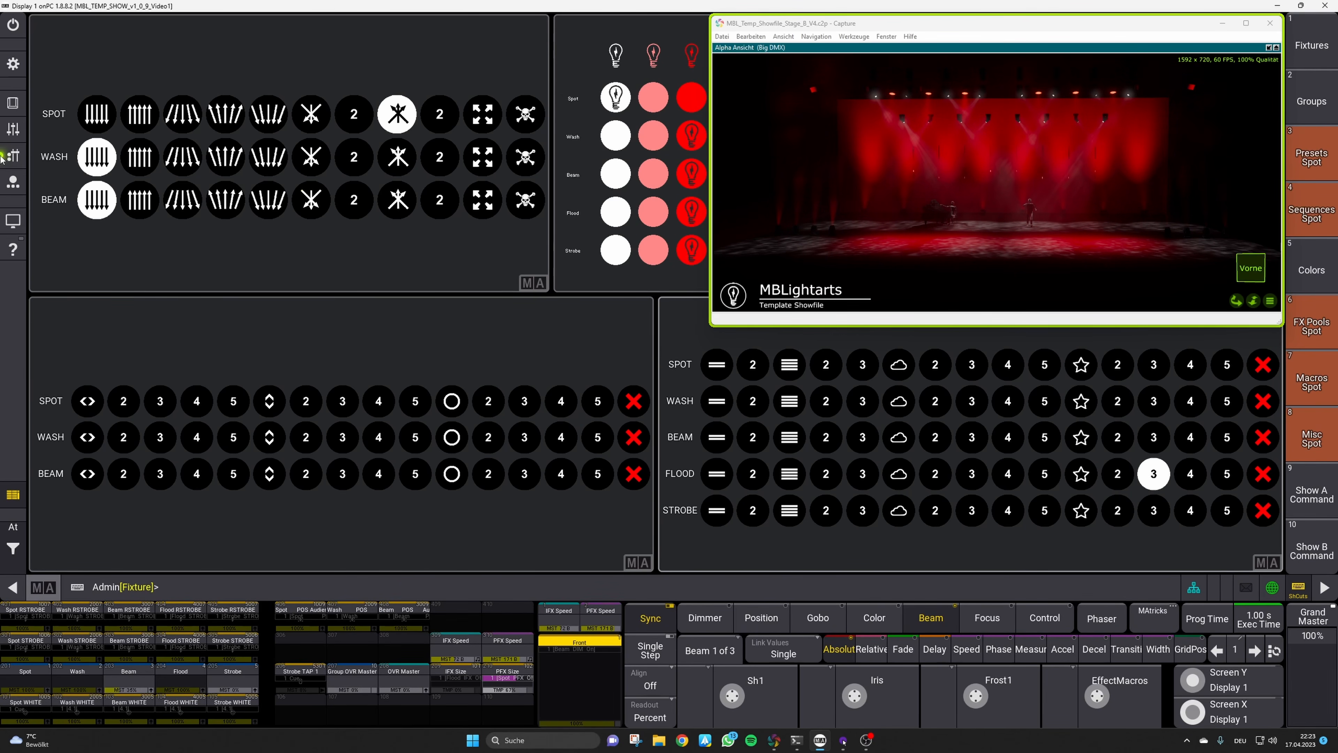
Open the playback controls, switch to page 2 'Show B' and move the Capture window off the Front faders
{"action": "left_click", "coordinate": [15, 133]}
{"action": "left_click", "coordinate": [15, 134]}
{"action": "left_click", "coordinate": [13, 155]}
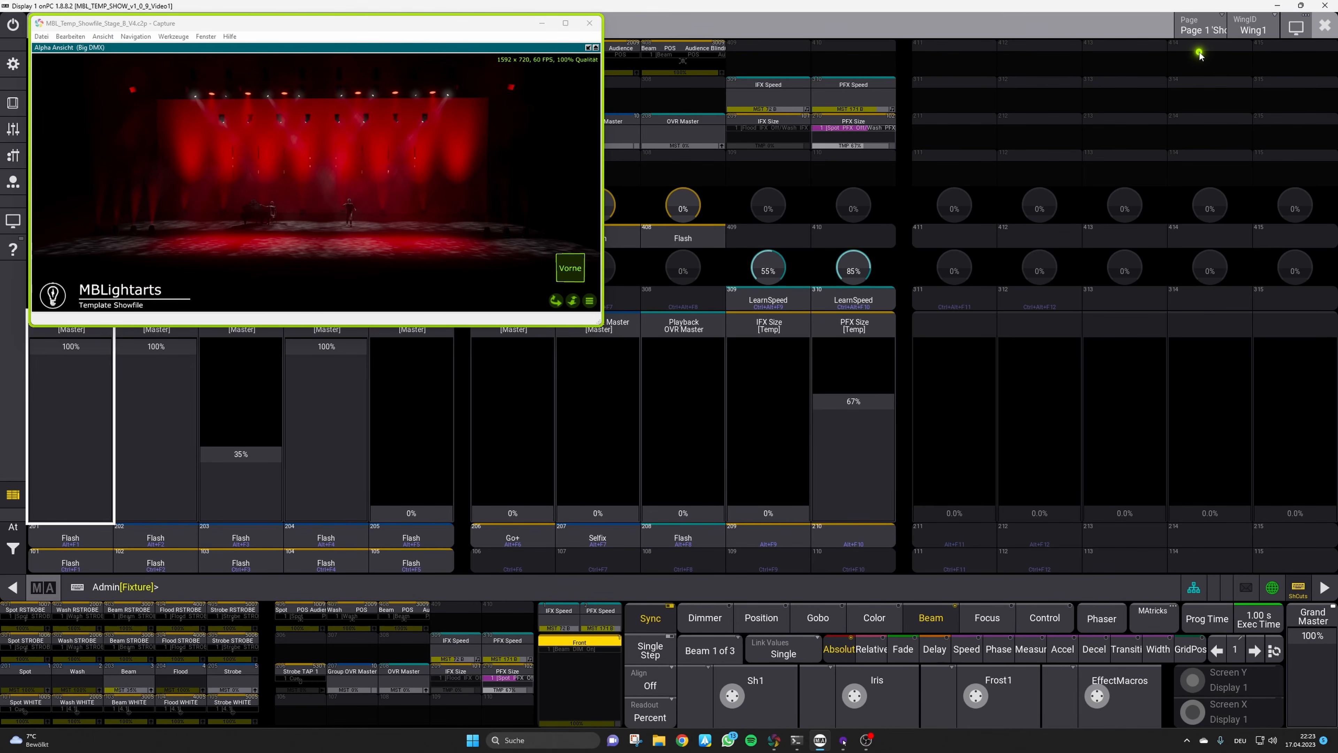
{"action": "left_click", "coordinate": [1199, 27]}
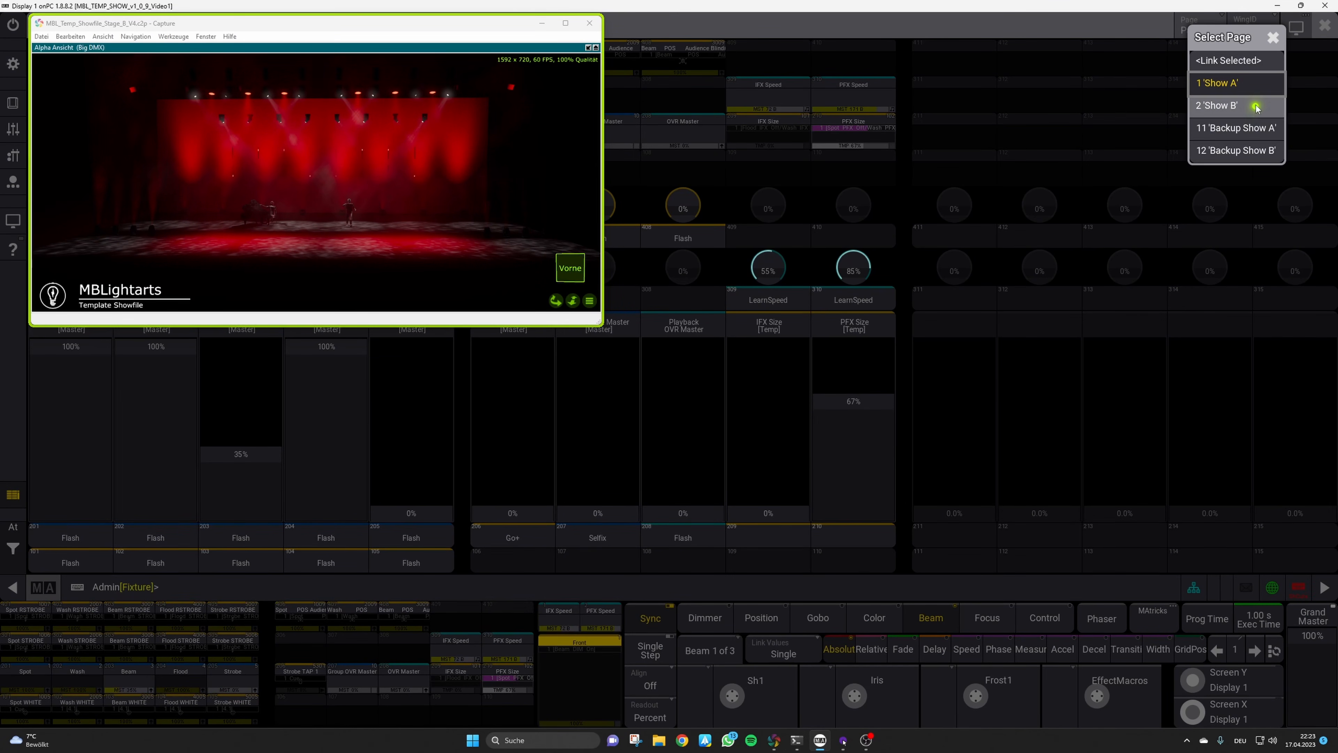
{"action": "left_click", "coordinate": [1221, 107]}
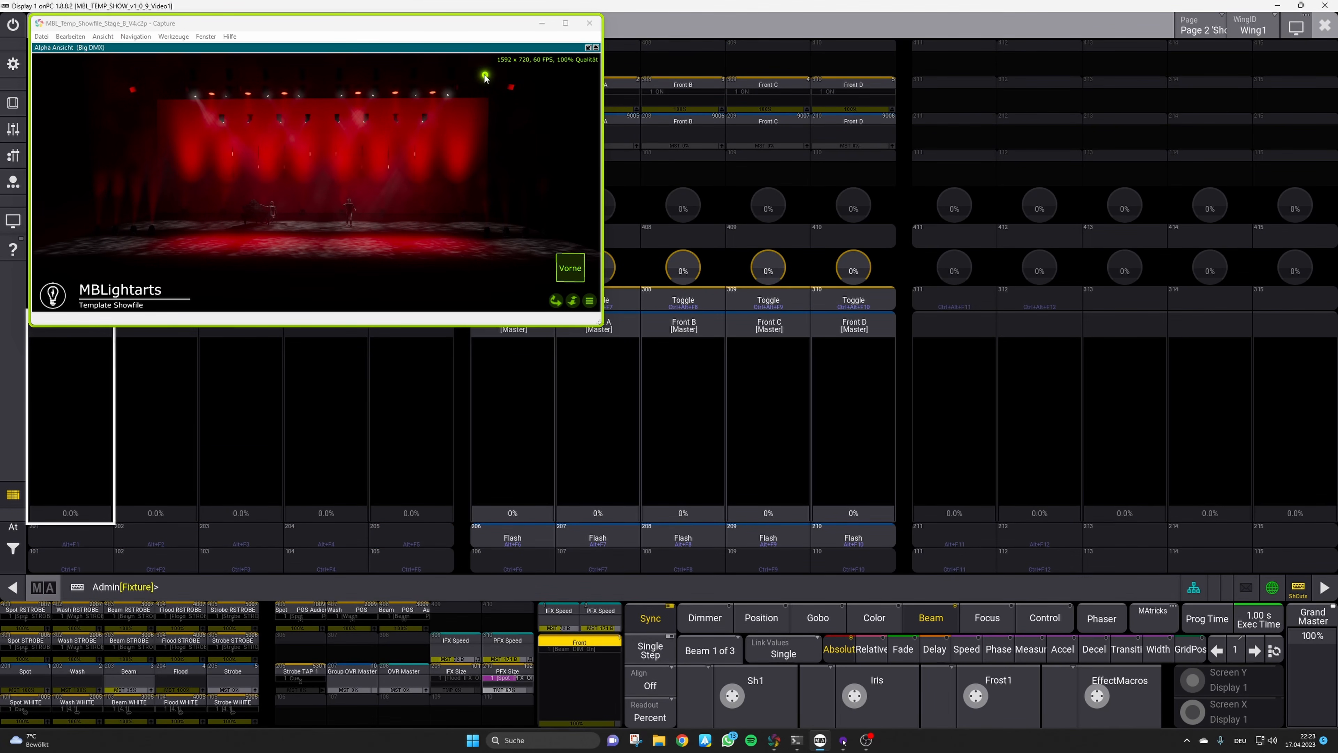
{"action": "left_click_drag", "start_coordinate": [439, 29], "coordinate": [427, 20]}
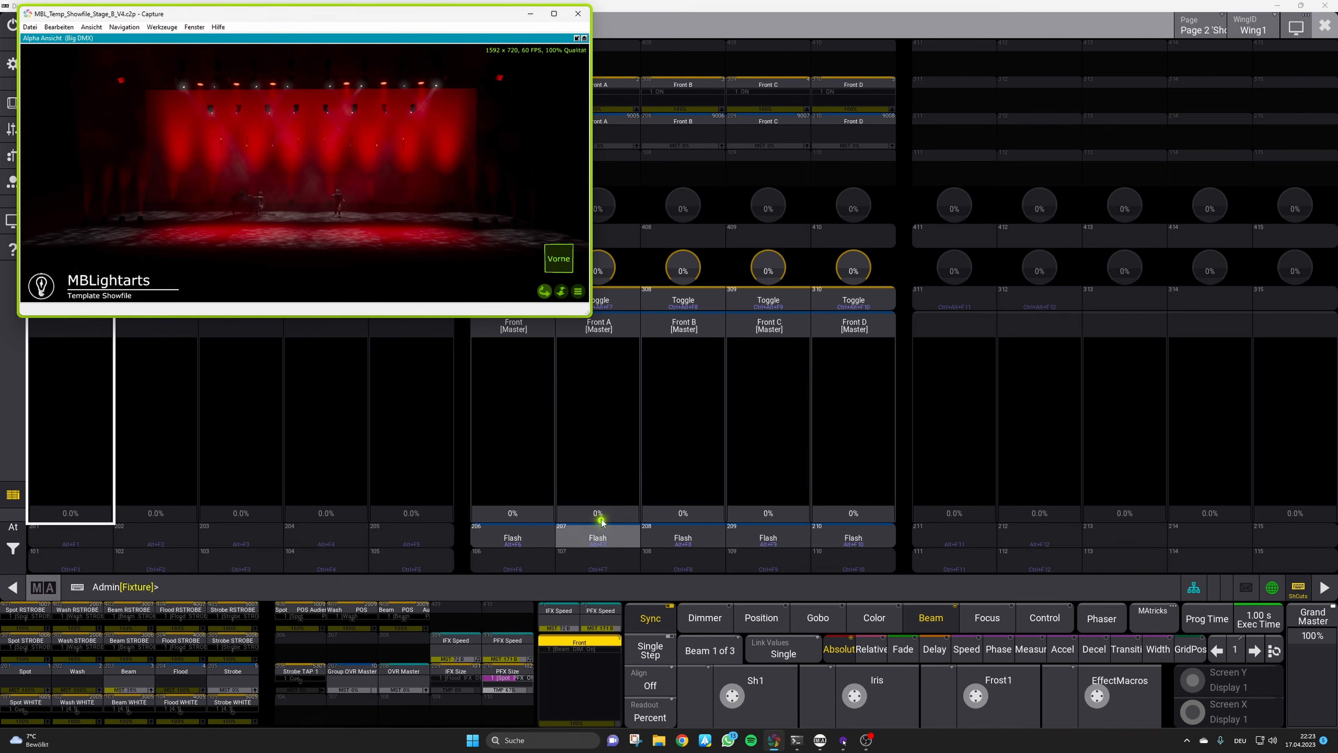
Try the Front A master at 36% and lower it back to 0%
{"action": "left_click_drag", "start_coordinate": [601, 521], "coordinate": [597, 451]}
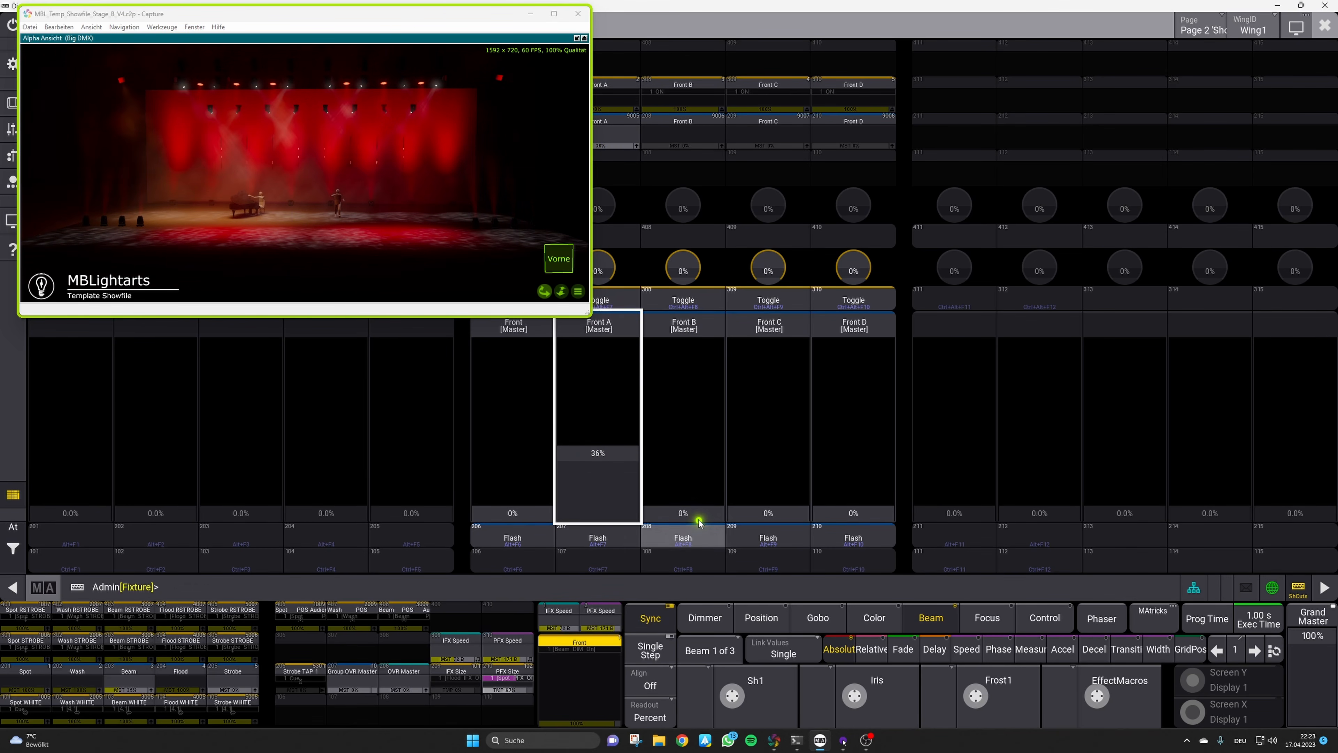
{"action": "left_click_drag", "start_coordinate": [698, 521], "coordinate": [640, 502]}
{"action": "left_click_drag", "start_coordinate": [613, 451], "coordinate": [613, 530]}
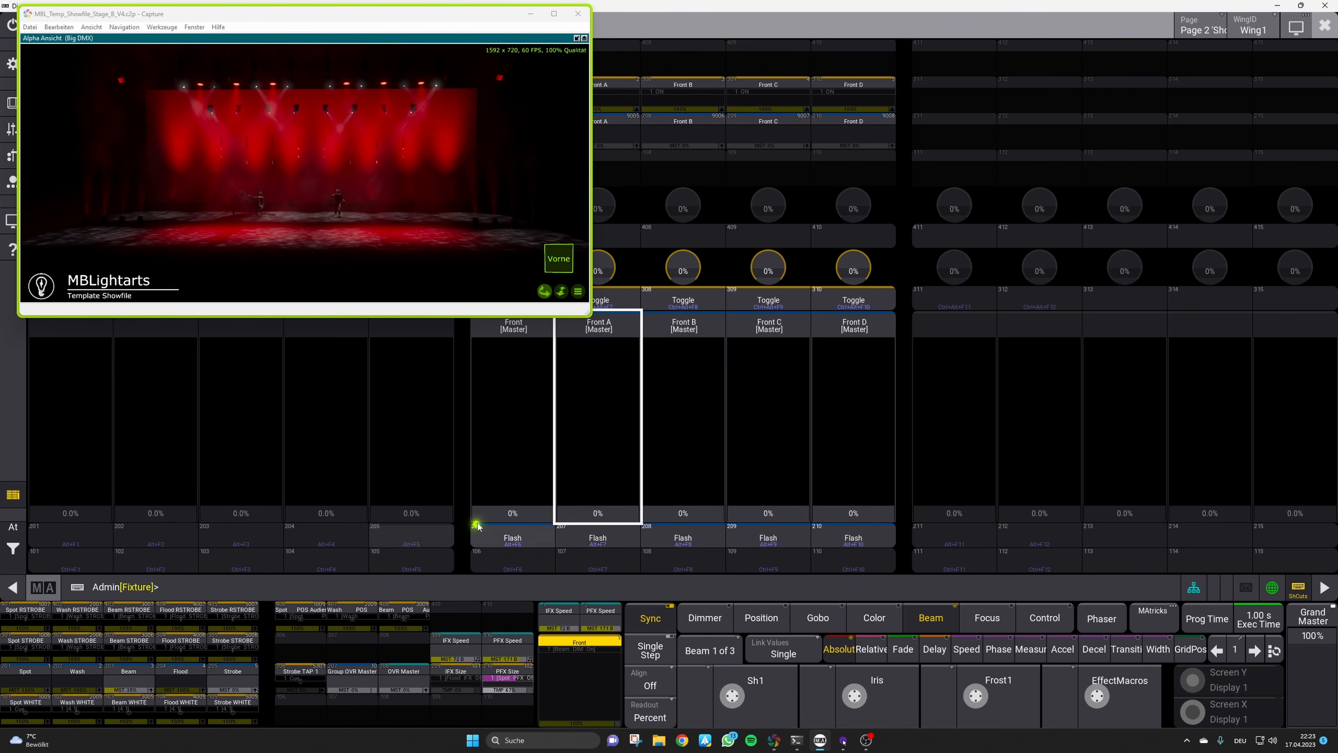
Raise the Front master to 26% and close the playback controls
{"action": "left_click", "coordinate": [490, 514]}
{"action": "left_click_drag", "start_coordinate": [490, 514], "coordinate": [513, 469]}
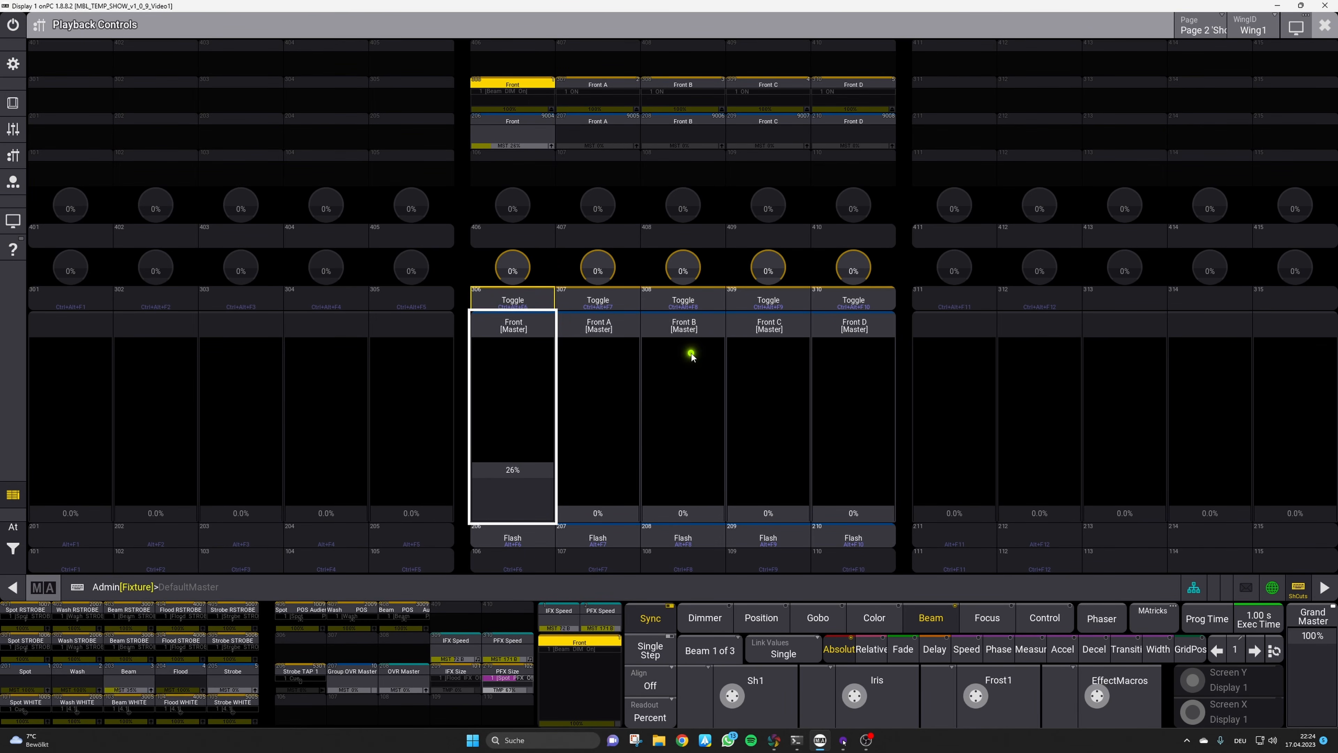
{"action": "left_click", "coordinate": [1325, 25]}
Examine the settings of groups Front D and Front in the Groups view, including their Additive master mode
{"action": "left_click", "coordinate": [1313, 108]}
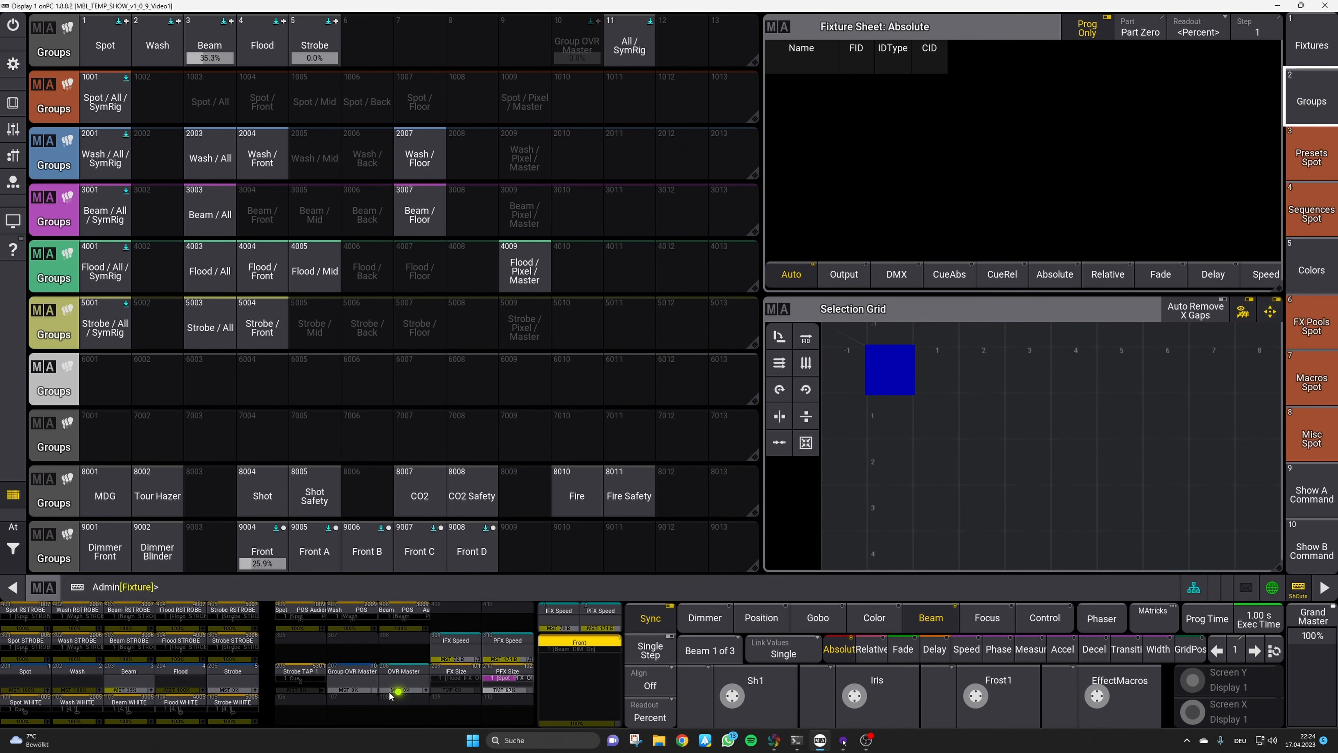
{"action": "left_click_drag", "start_coordinate": [263, 566], "coordinate": [224, 517]}
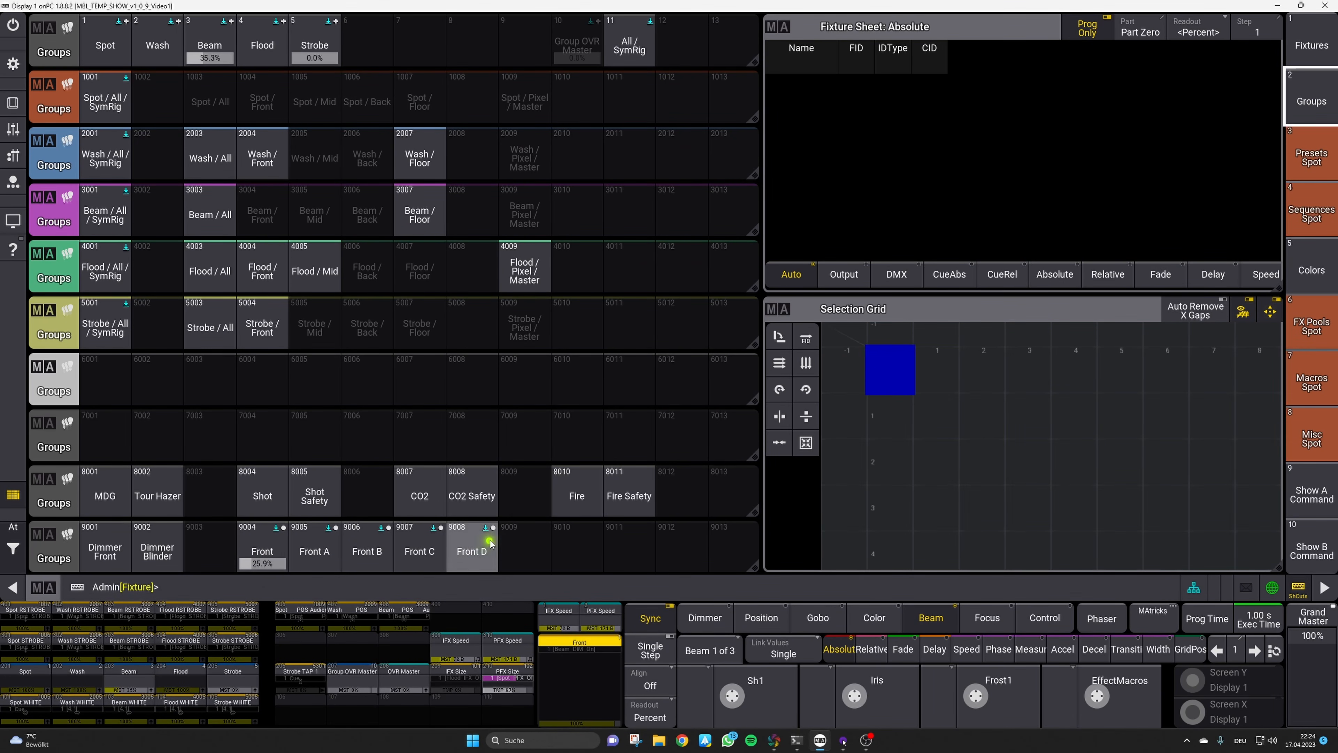
{"action": "left_click_drag", "start_coordinate": [481, 551], "coordinate": [429, 551]}
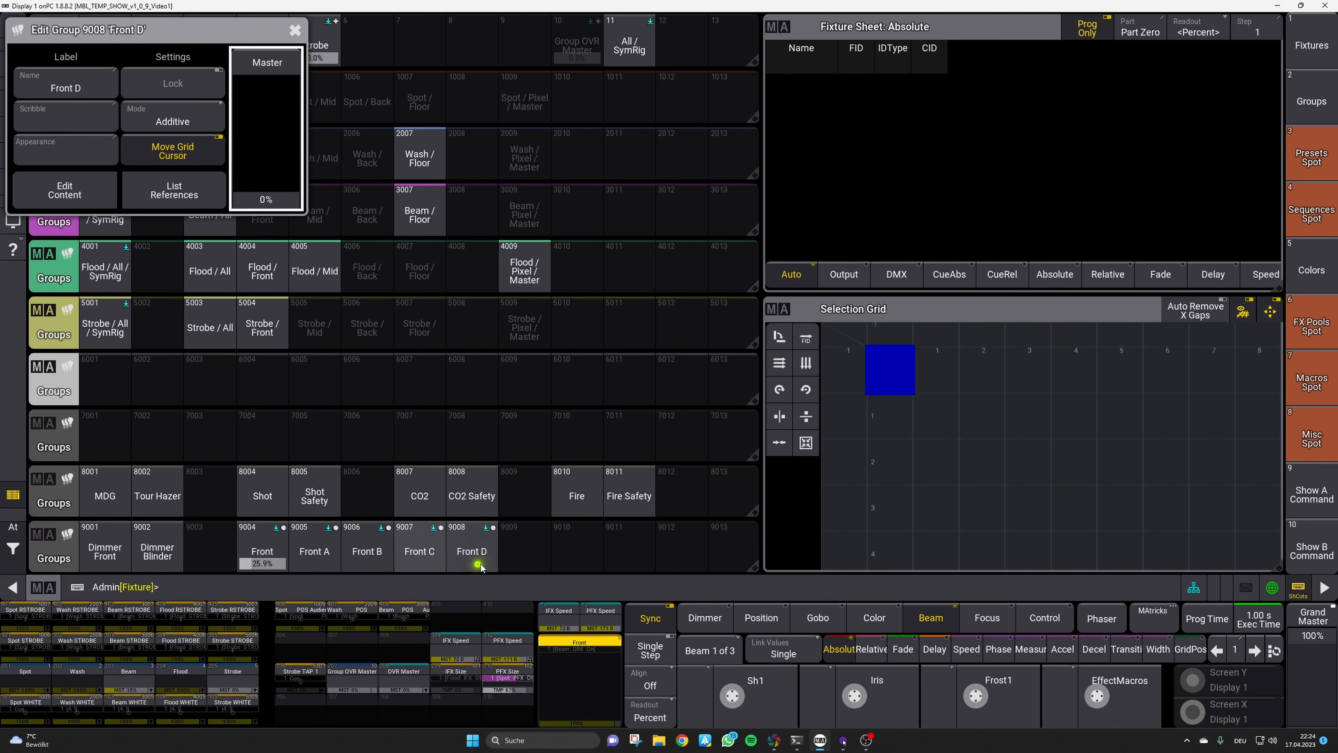
{"action": "left_click", "coordinate": [264, 538]}
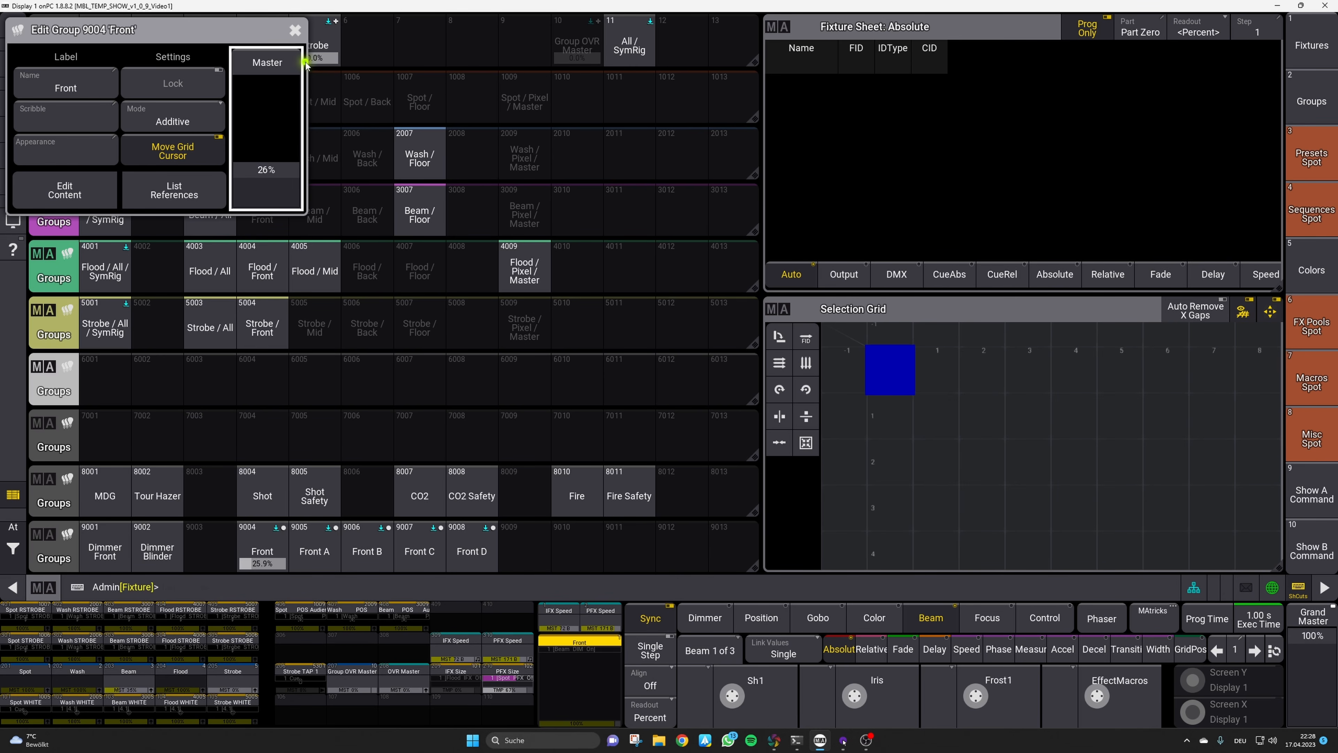
{"action": "left_click", "coordinate": [297, 31]}
Review the Front to Front D playbacks and their group masters in the playback controls, then close them
{"action": "left_click", "coordinate": [11, 157]}
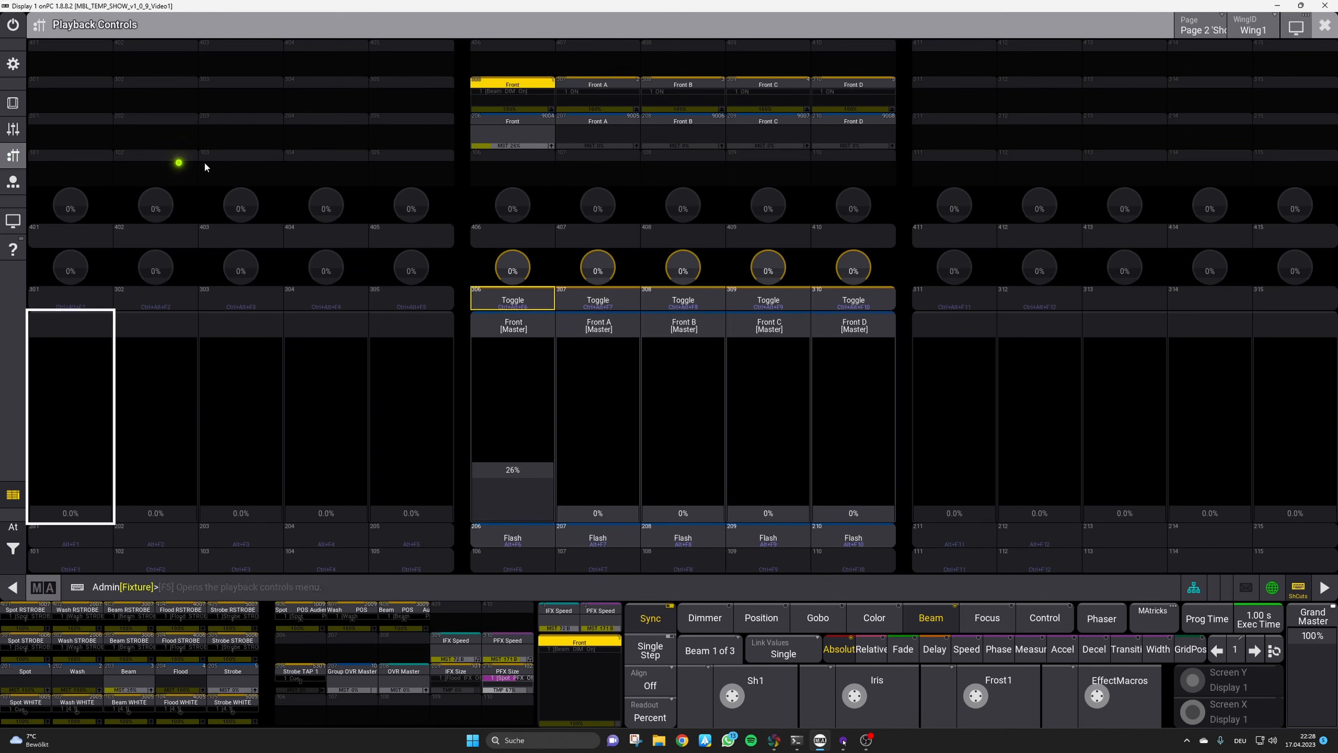
{"action": "left_click", "coordinate": [588, 92]}
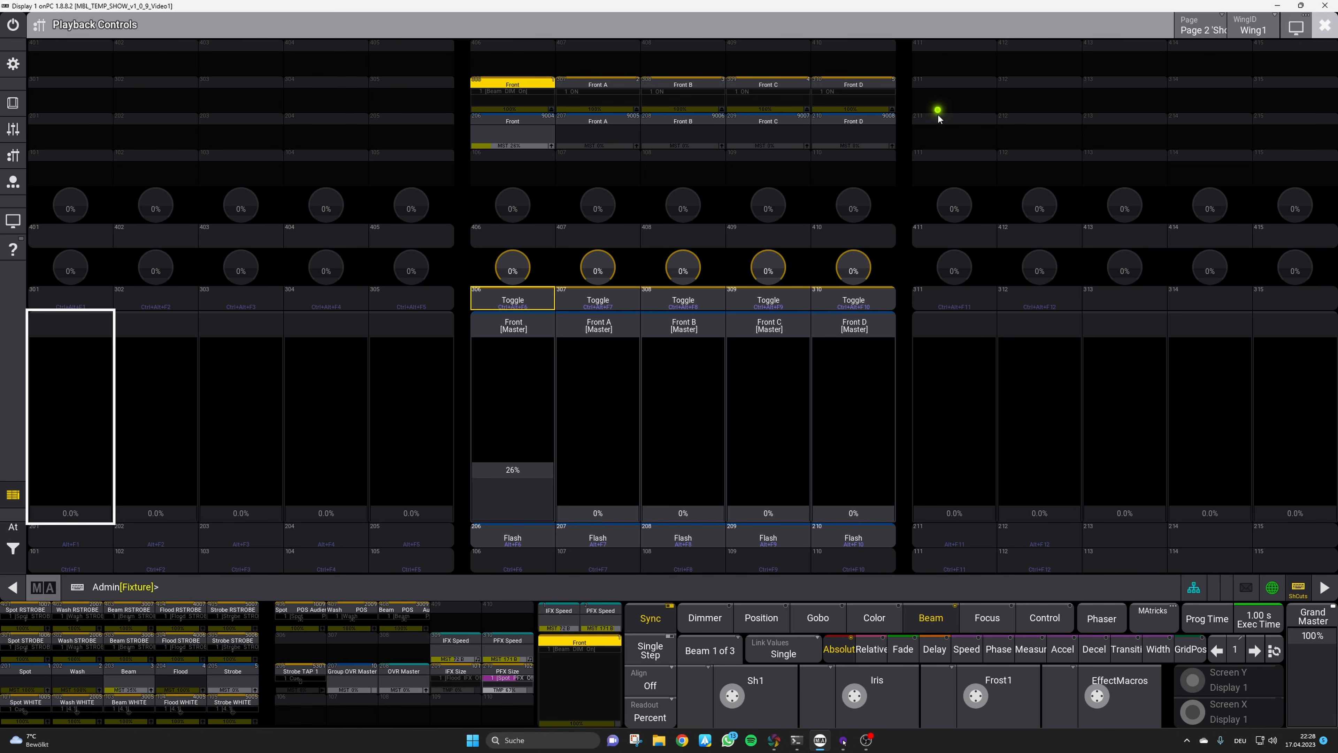
{"action": "left_click", "coordinate": [1325, 25]}
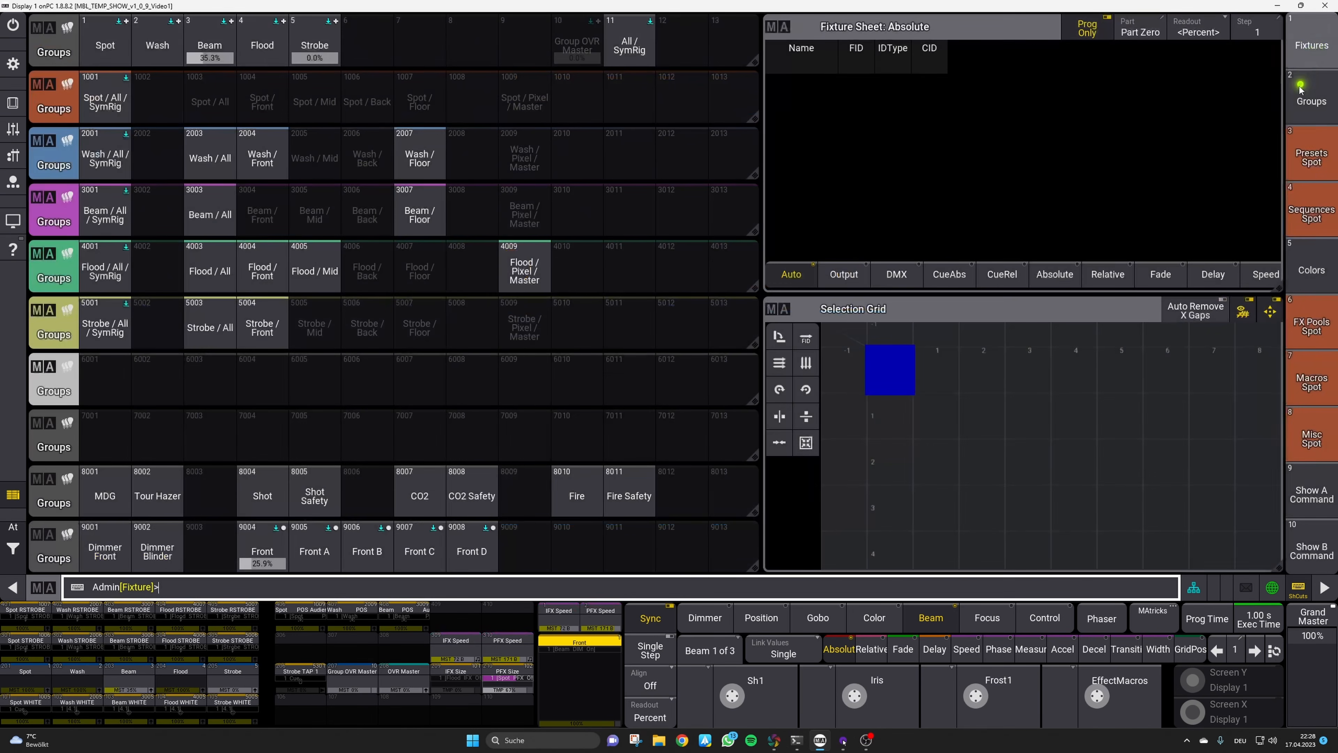
Look through the Spot, Beam and Global sequence pools in the Sequences view
{"action": "left_click", "coordinate": [1320, 220]}
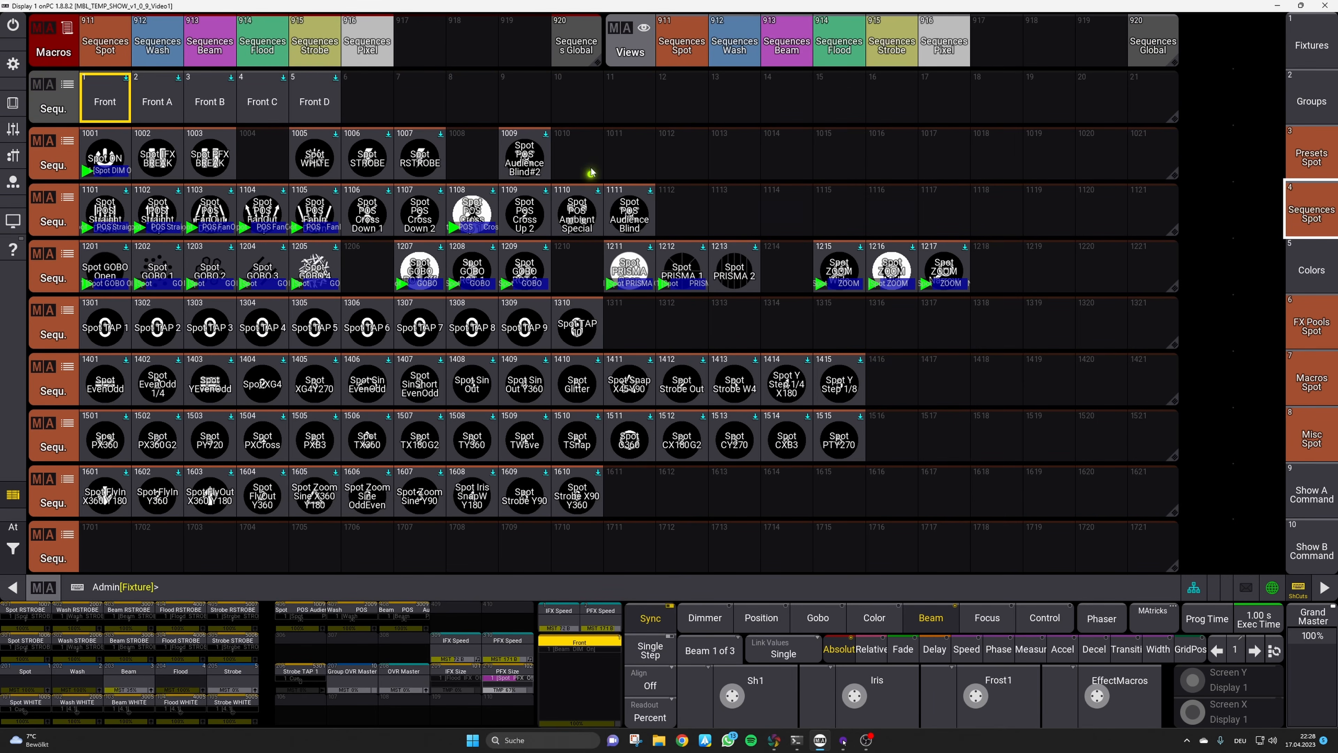
{"action": "left_click", "coordinate": [210, 45]}
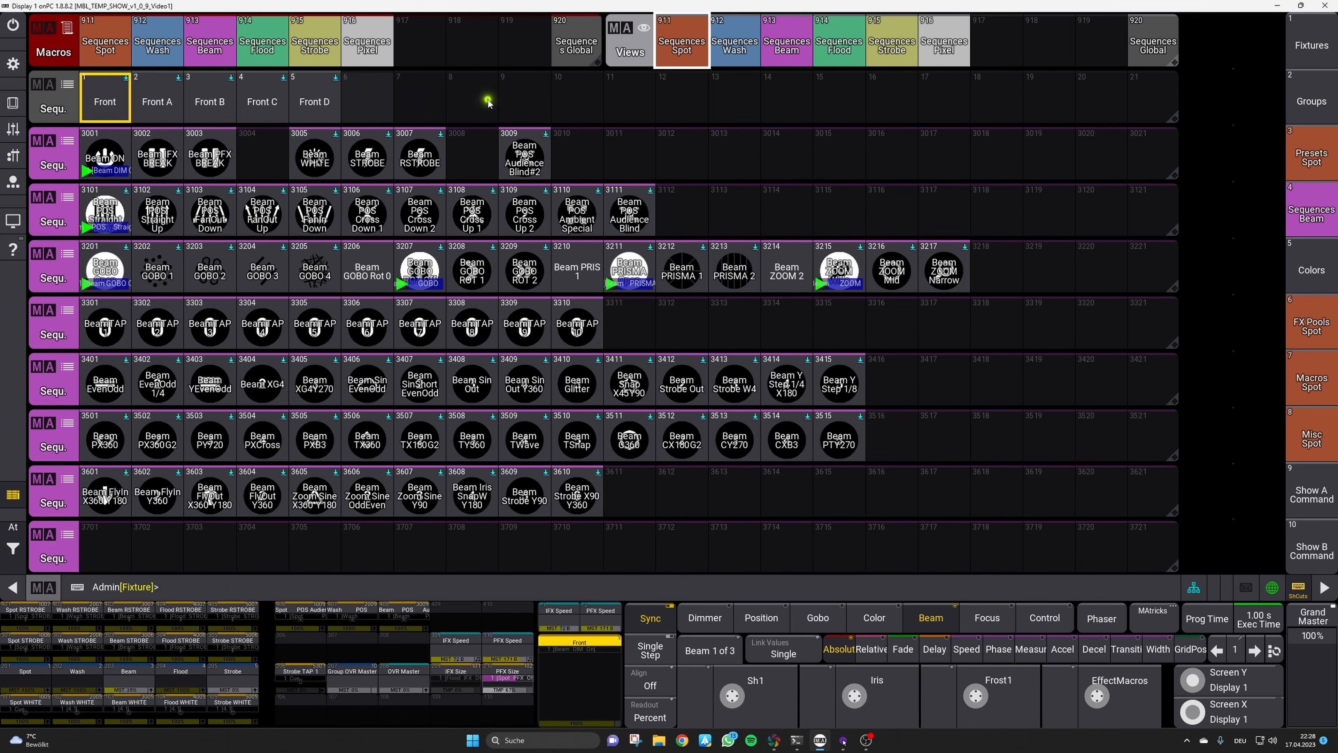
{"action": "left_click", "coordinate": [570, 41]}
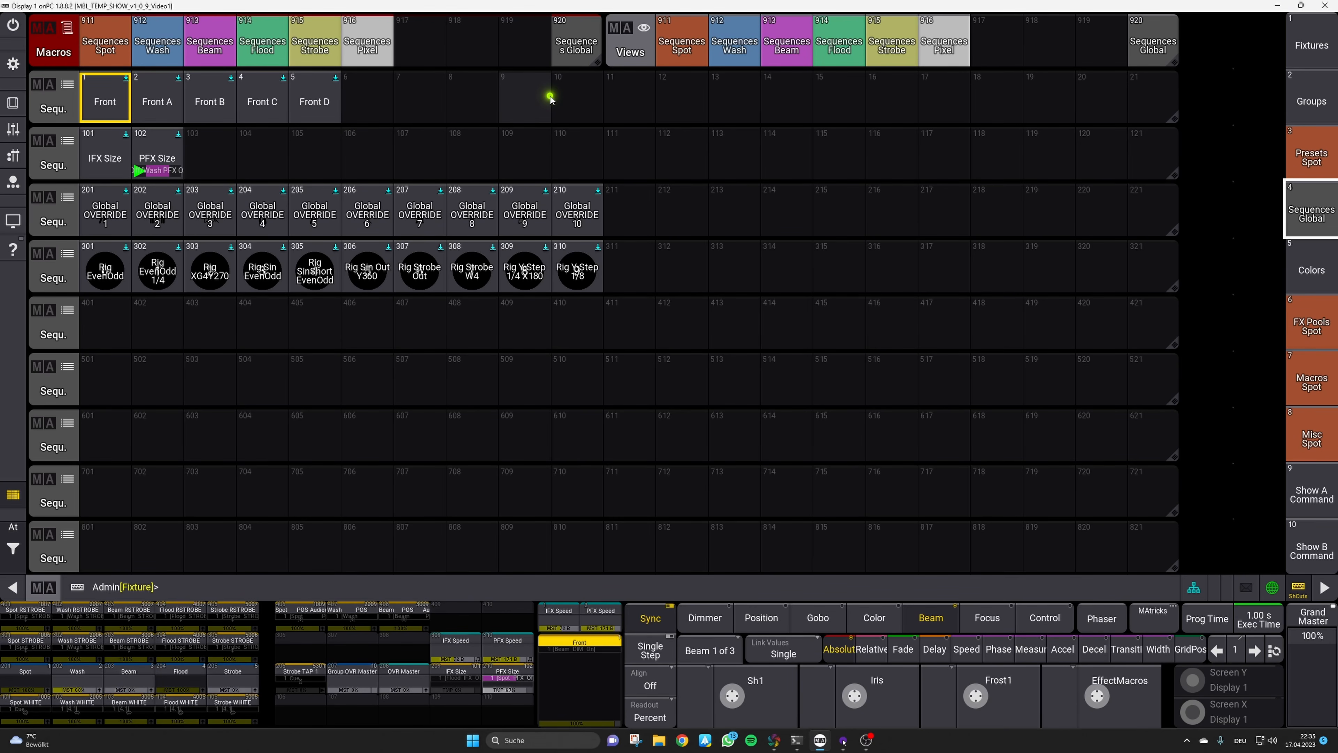
Switch to the Capture visualizer, maximize its window and view the lit stage from an angle
{"action": "key", "text": "alt+Tab"}
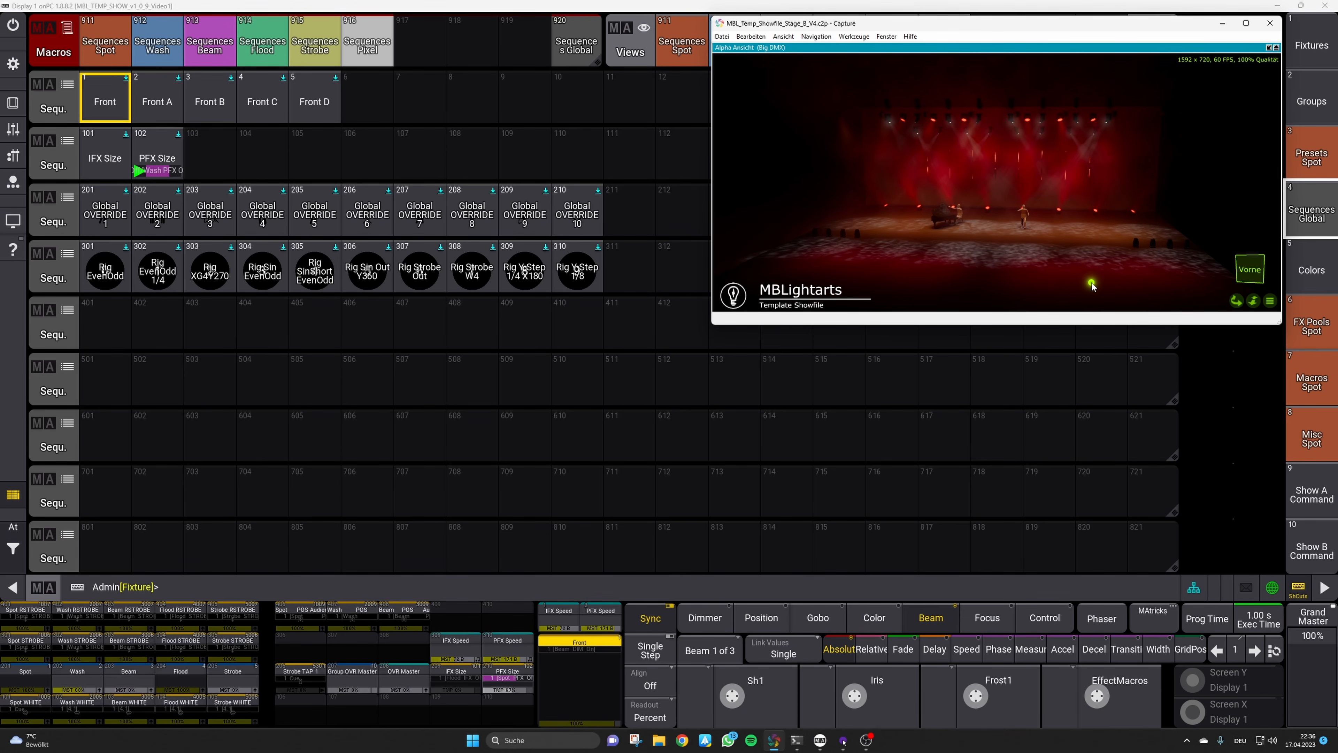
{"action": "left_click", "coordinate": [1246, 23]}
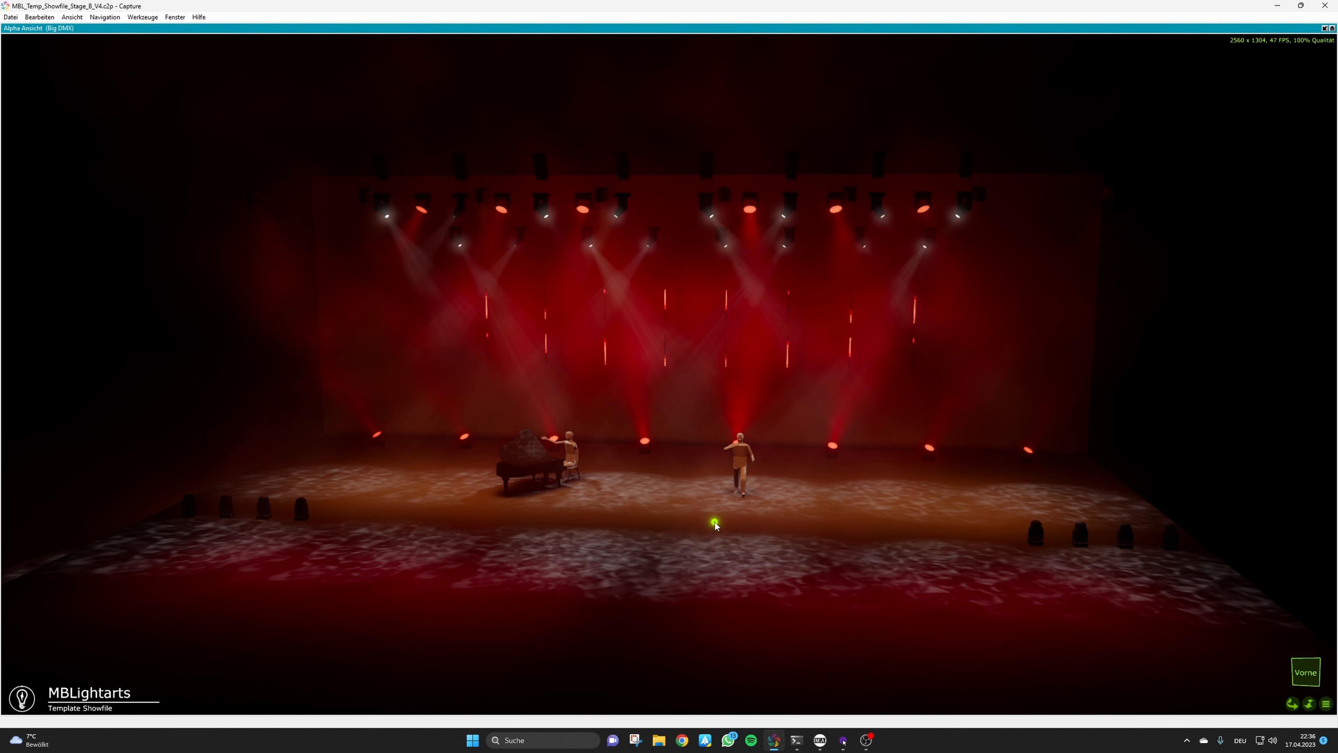
{"action": "left_click_drag", "start_coordinate": [695, 522], "coordinate": [690, 523]}
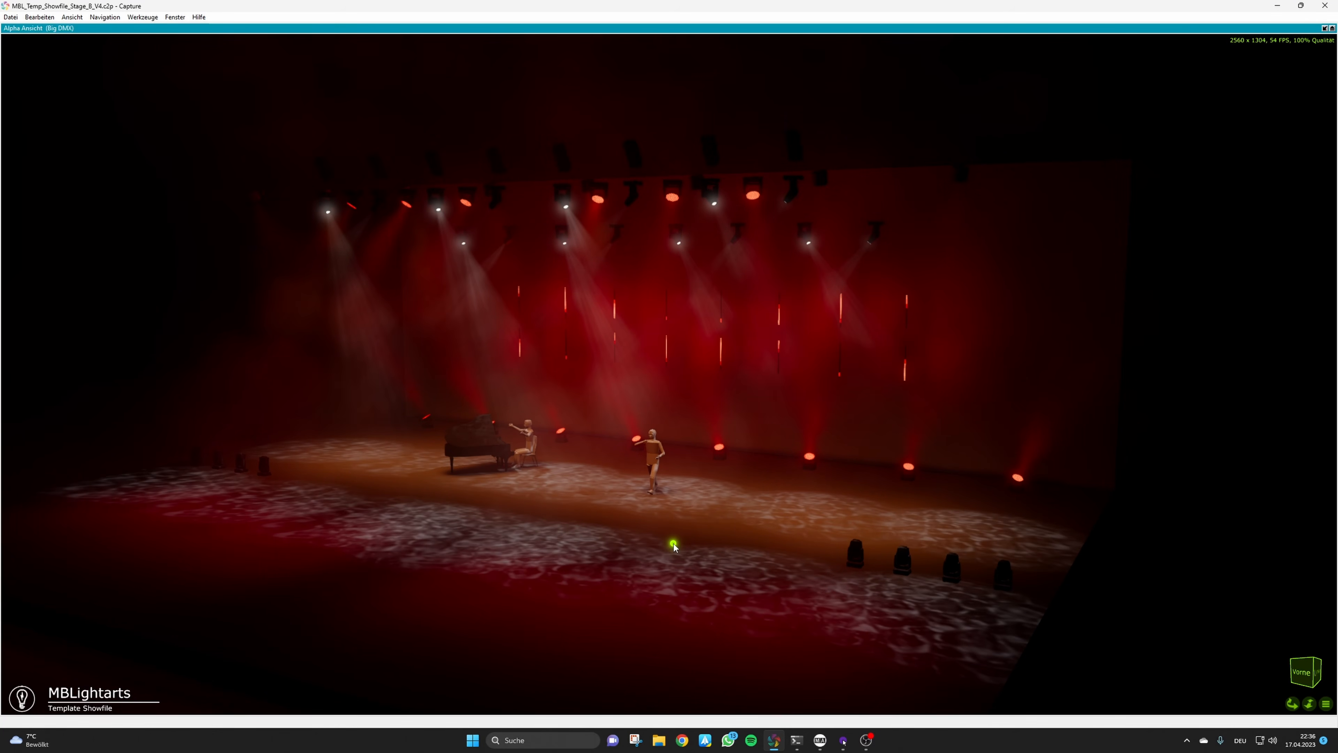